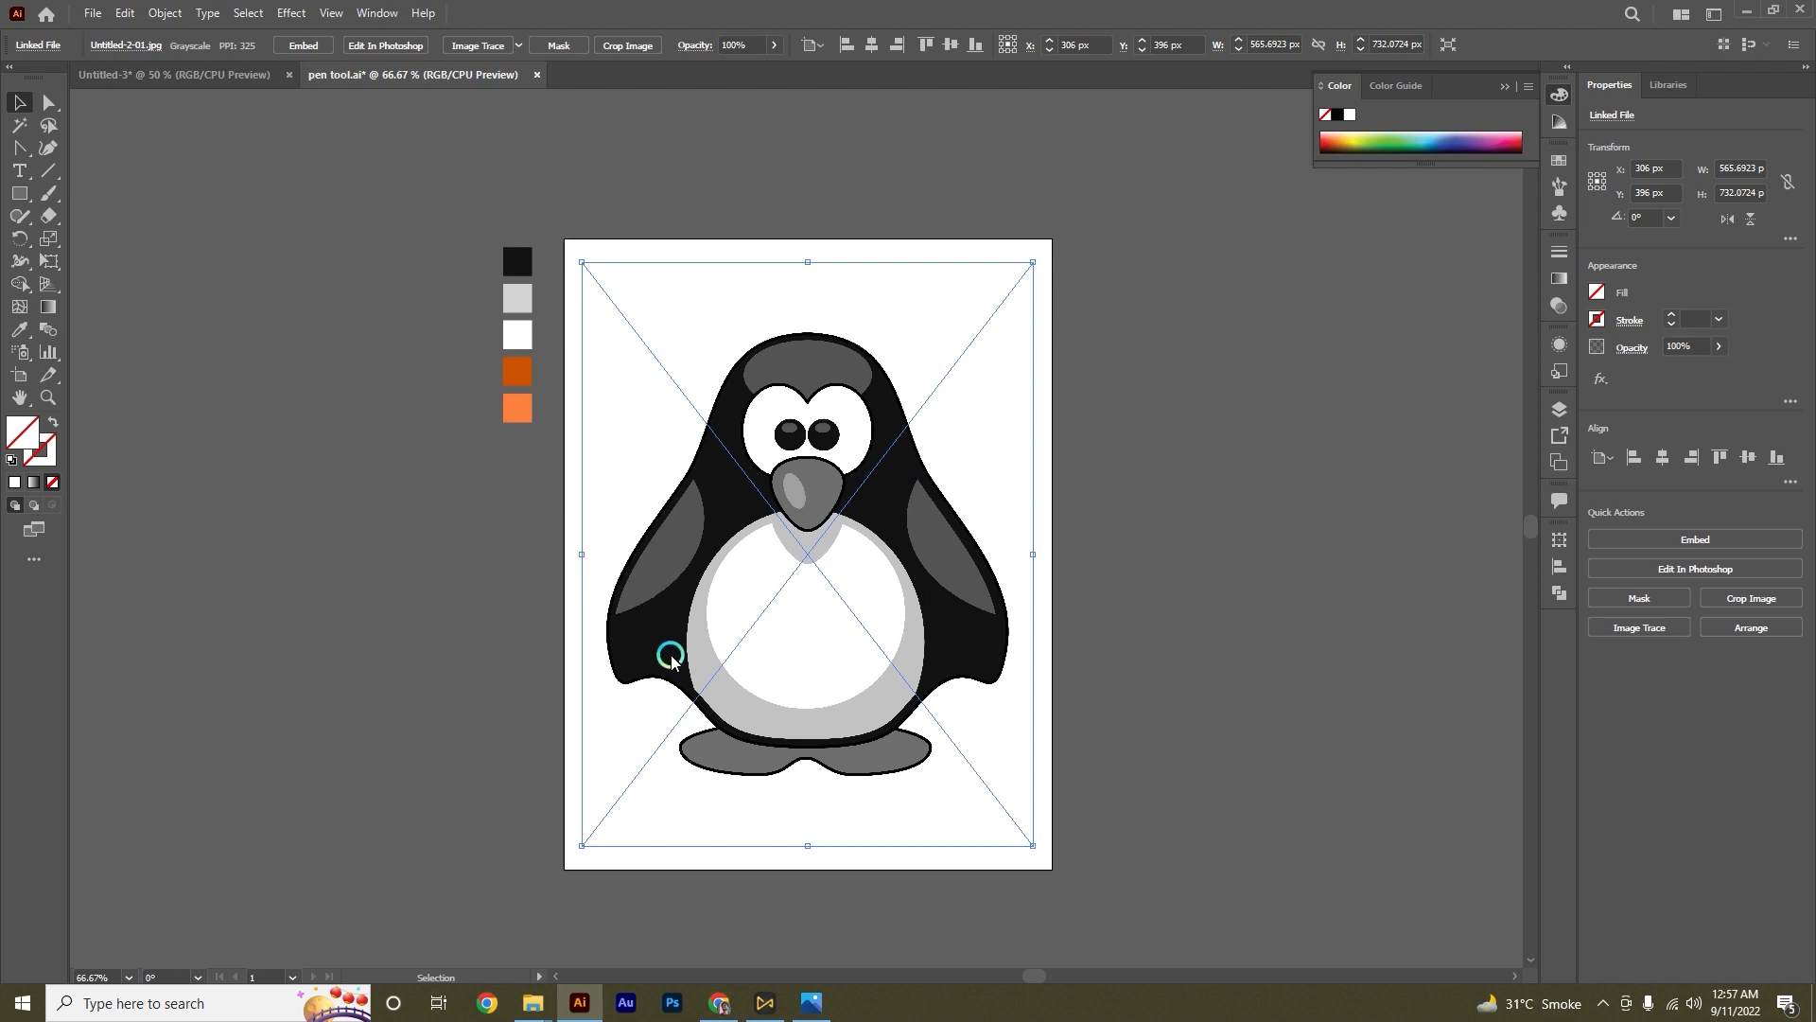
Step: Add a new layer above the penguin reference image and lock Layer 1
scroll(779, 616, down, 2)
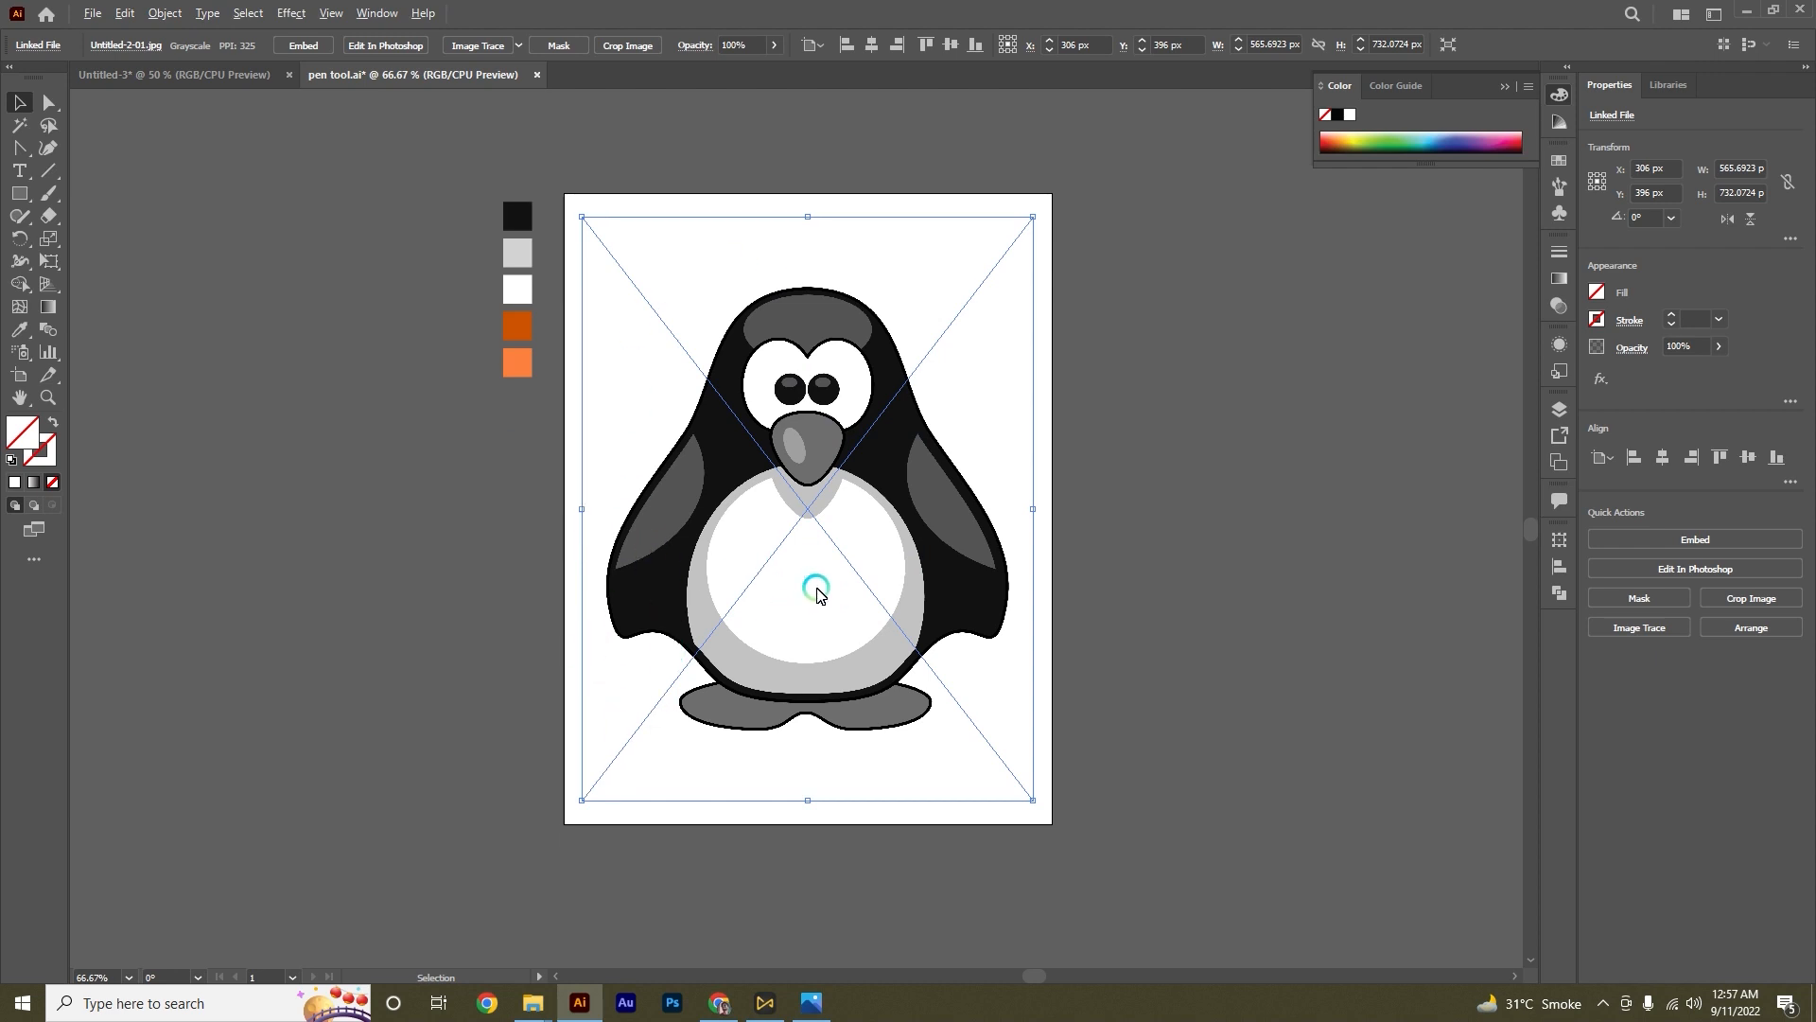
scroll(810, 592, up, 1)
scroll(481, 415, up, 1)
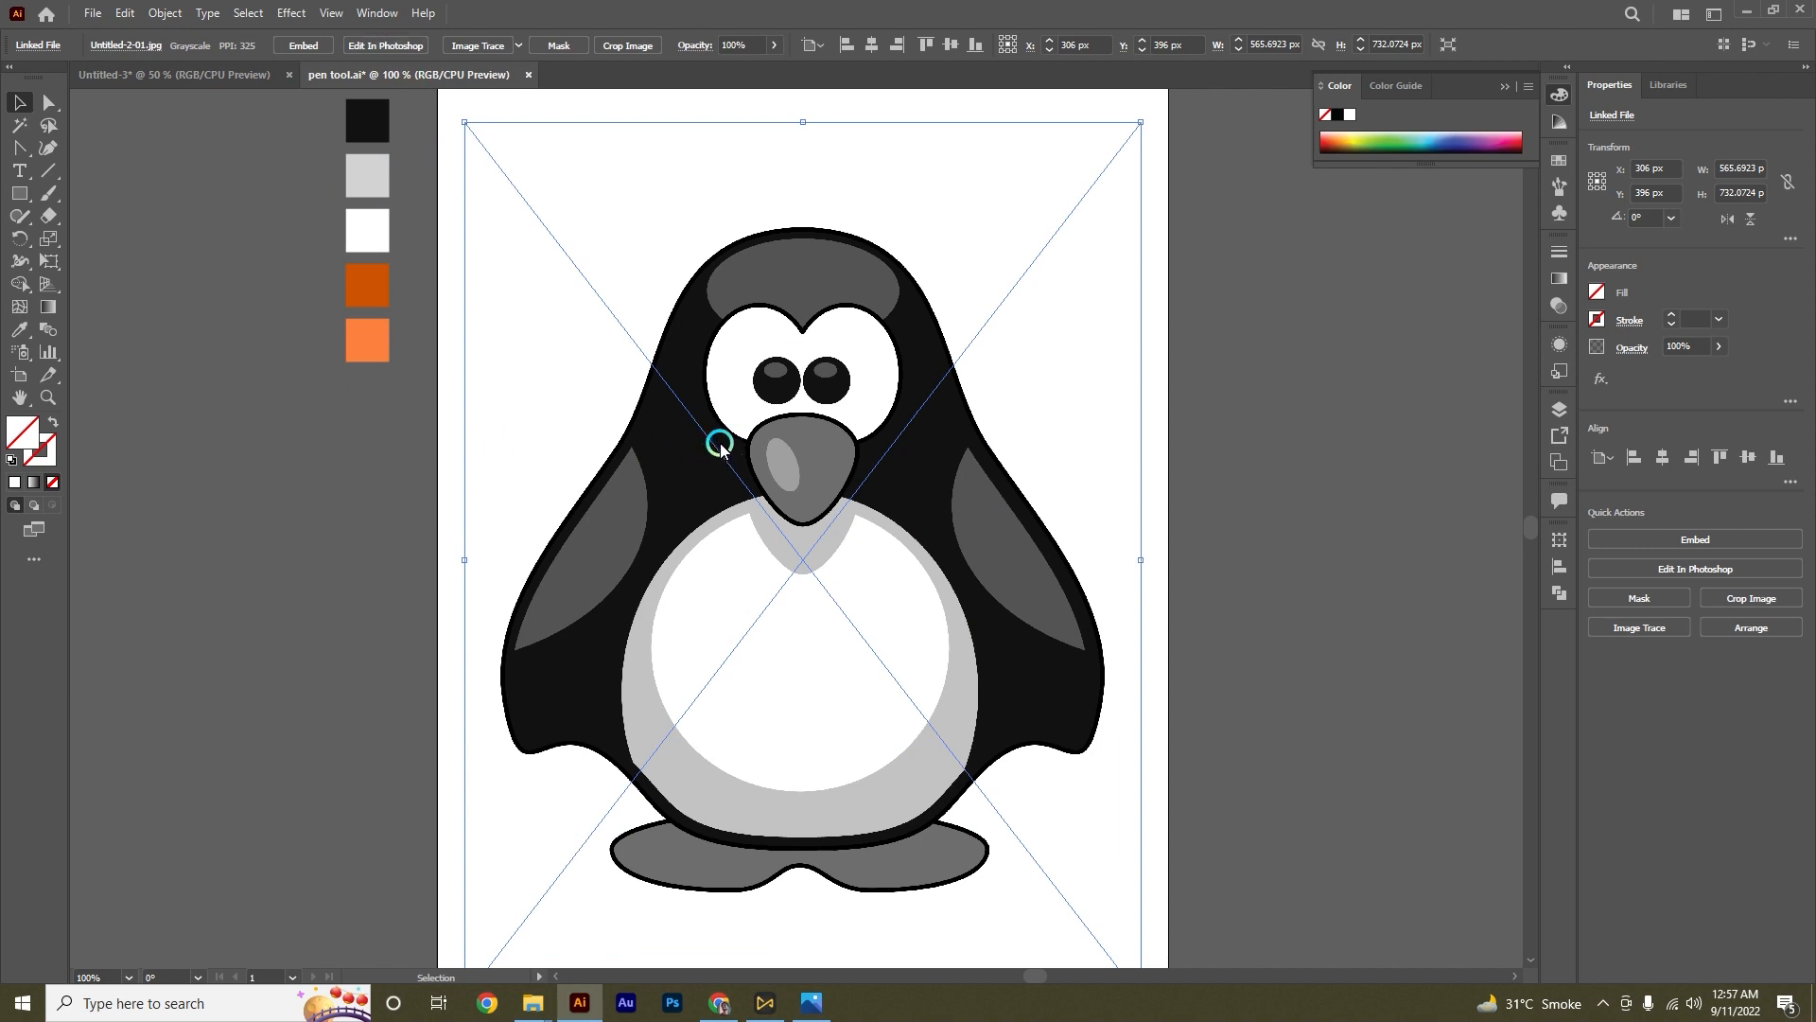
scroll(720, 445, down, 1)
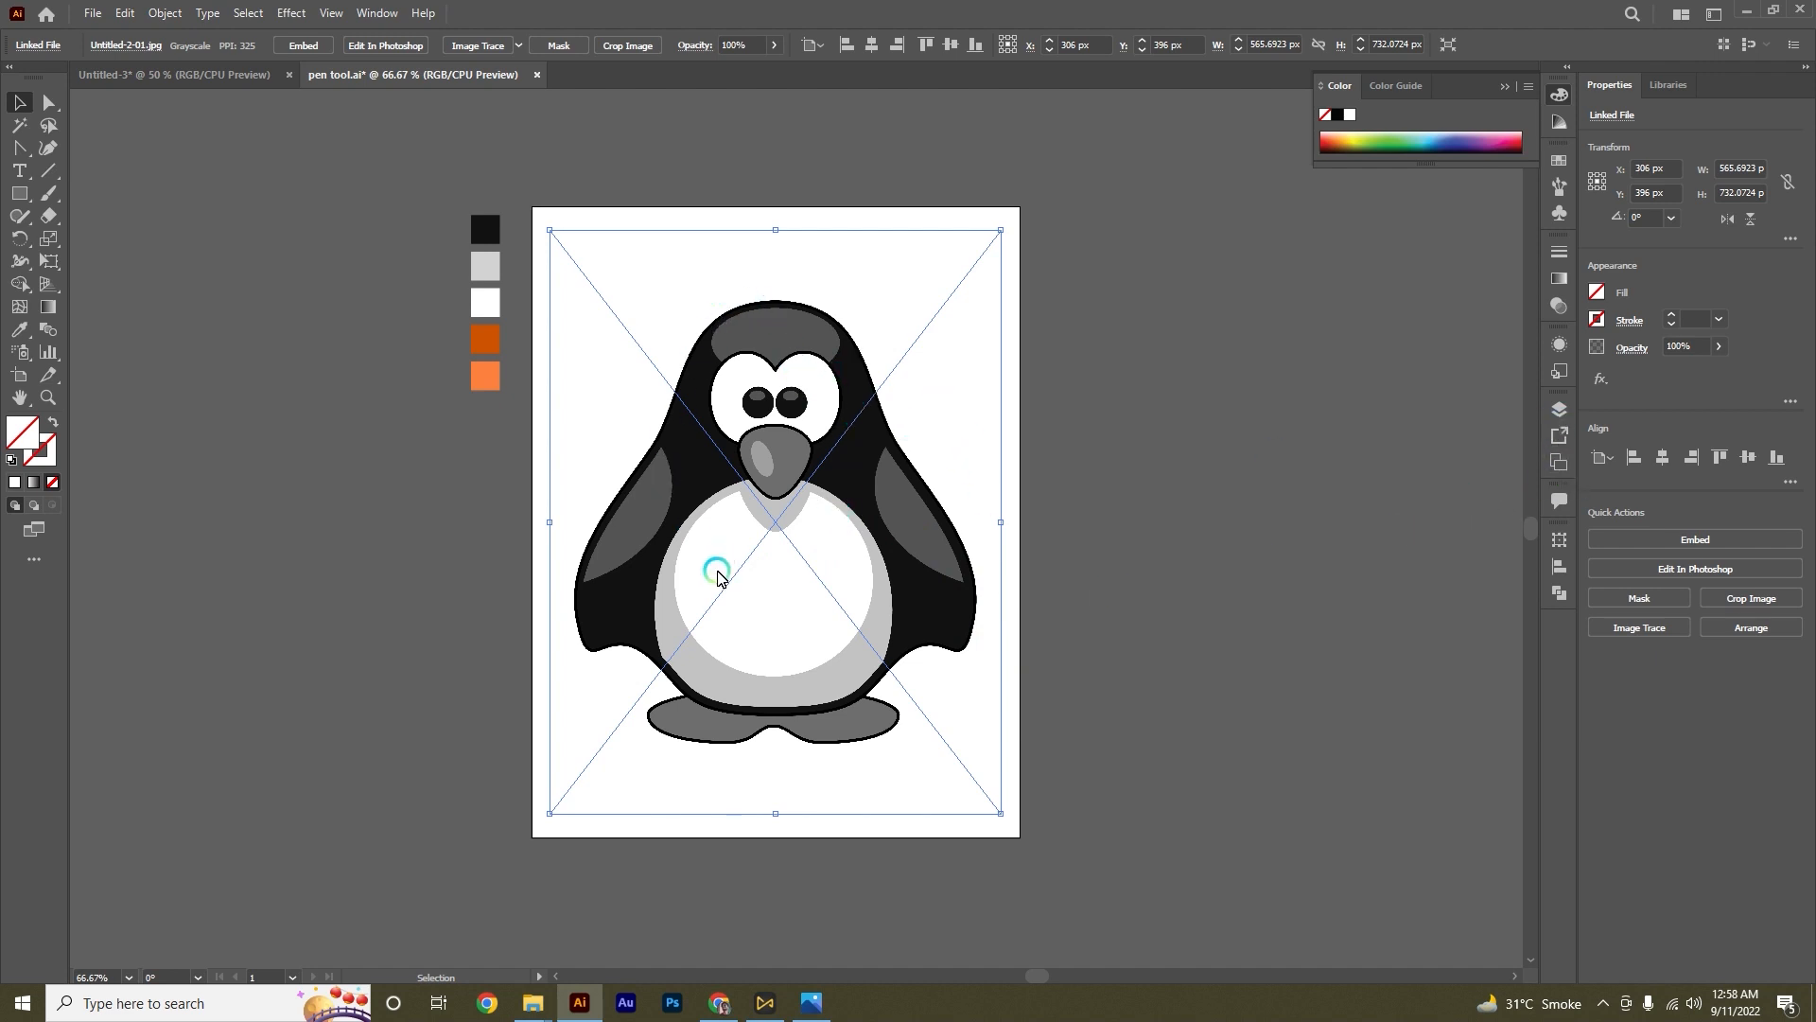
click(1560, 409)
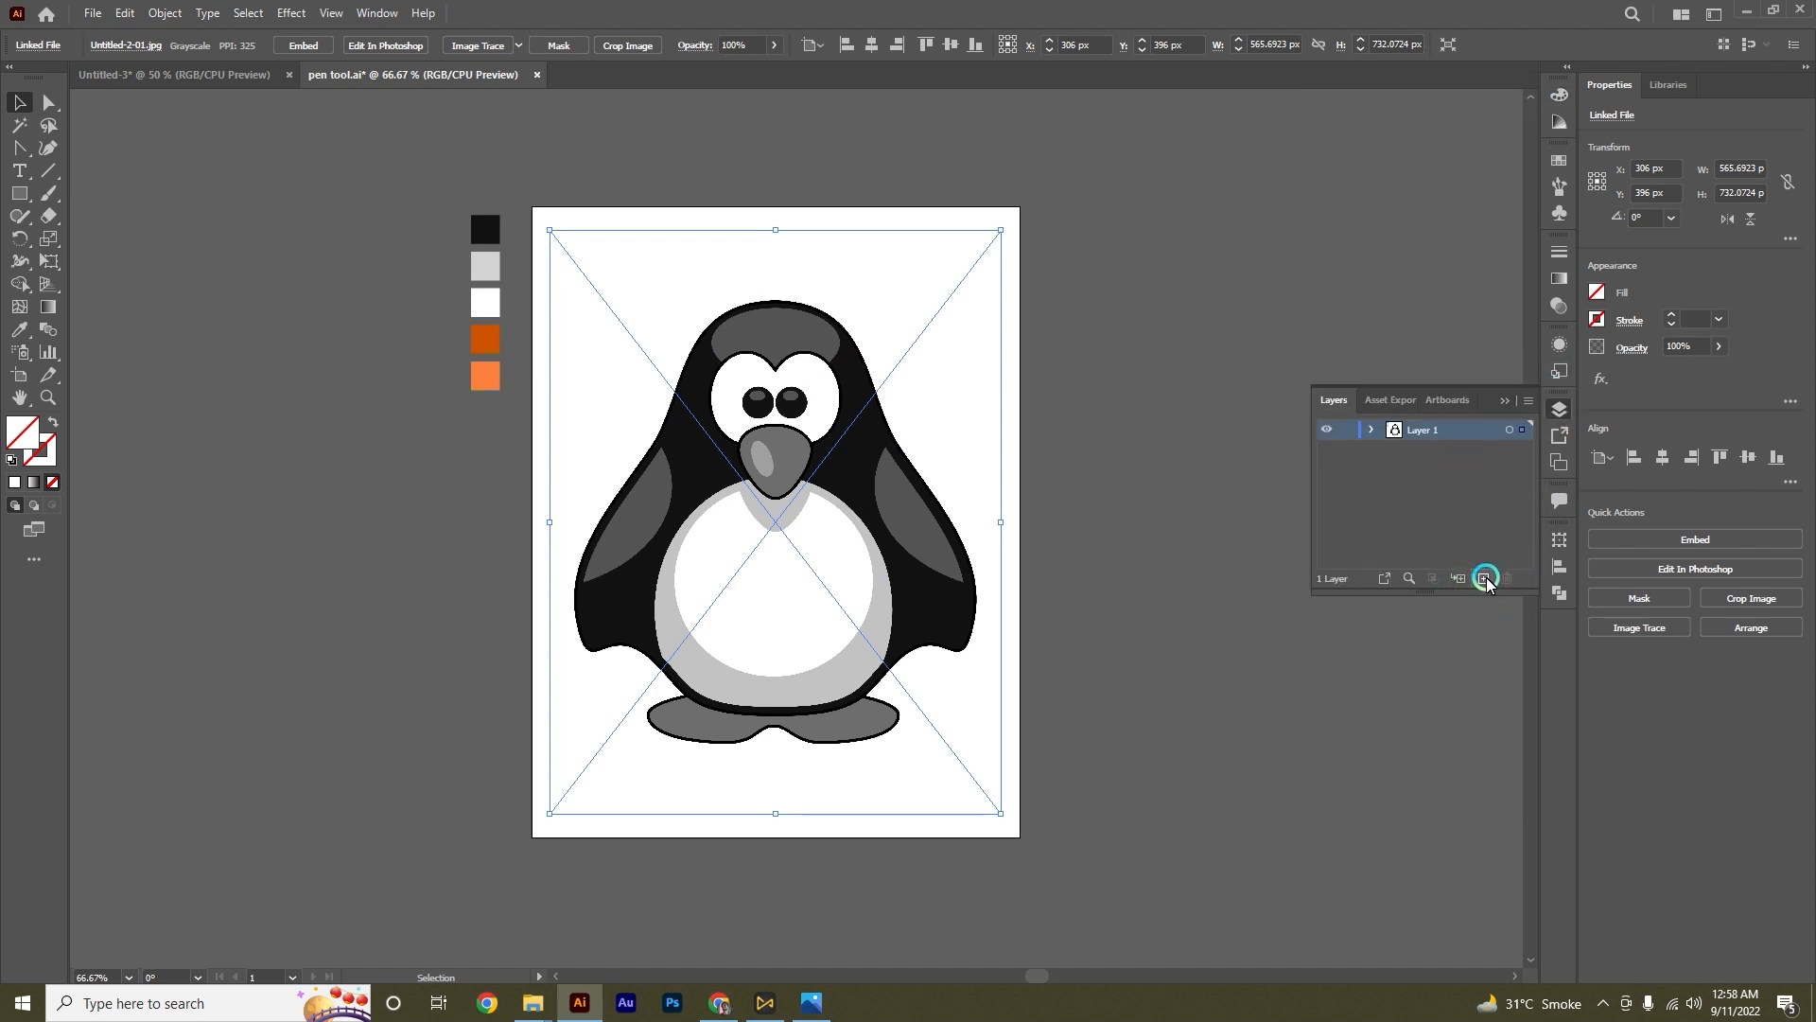
click(1485, 579)
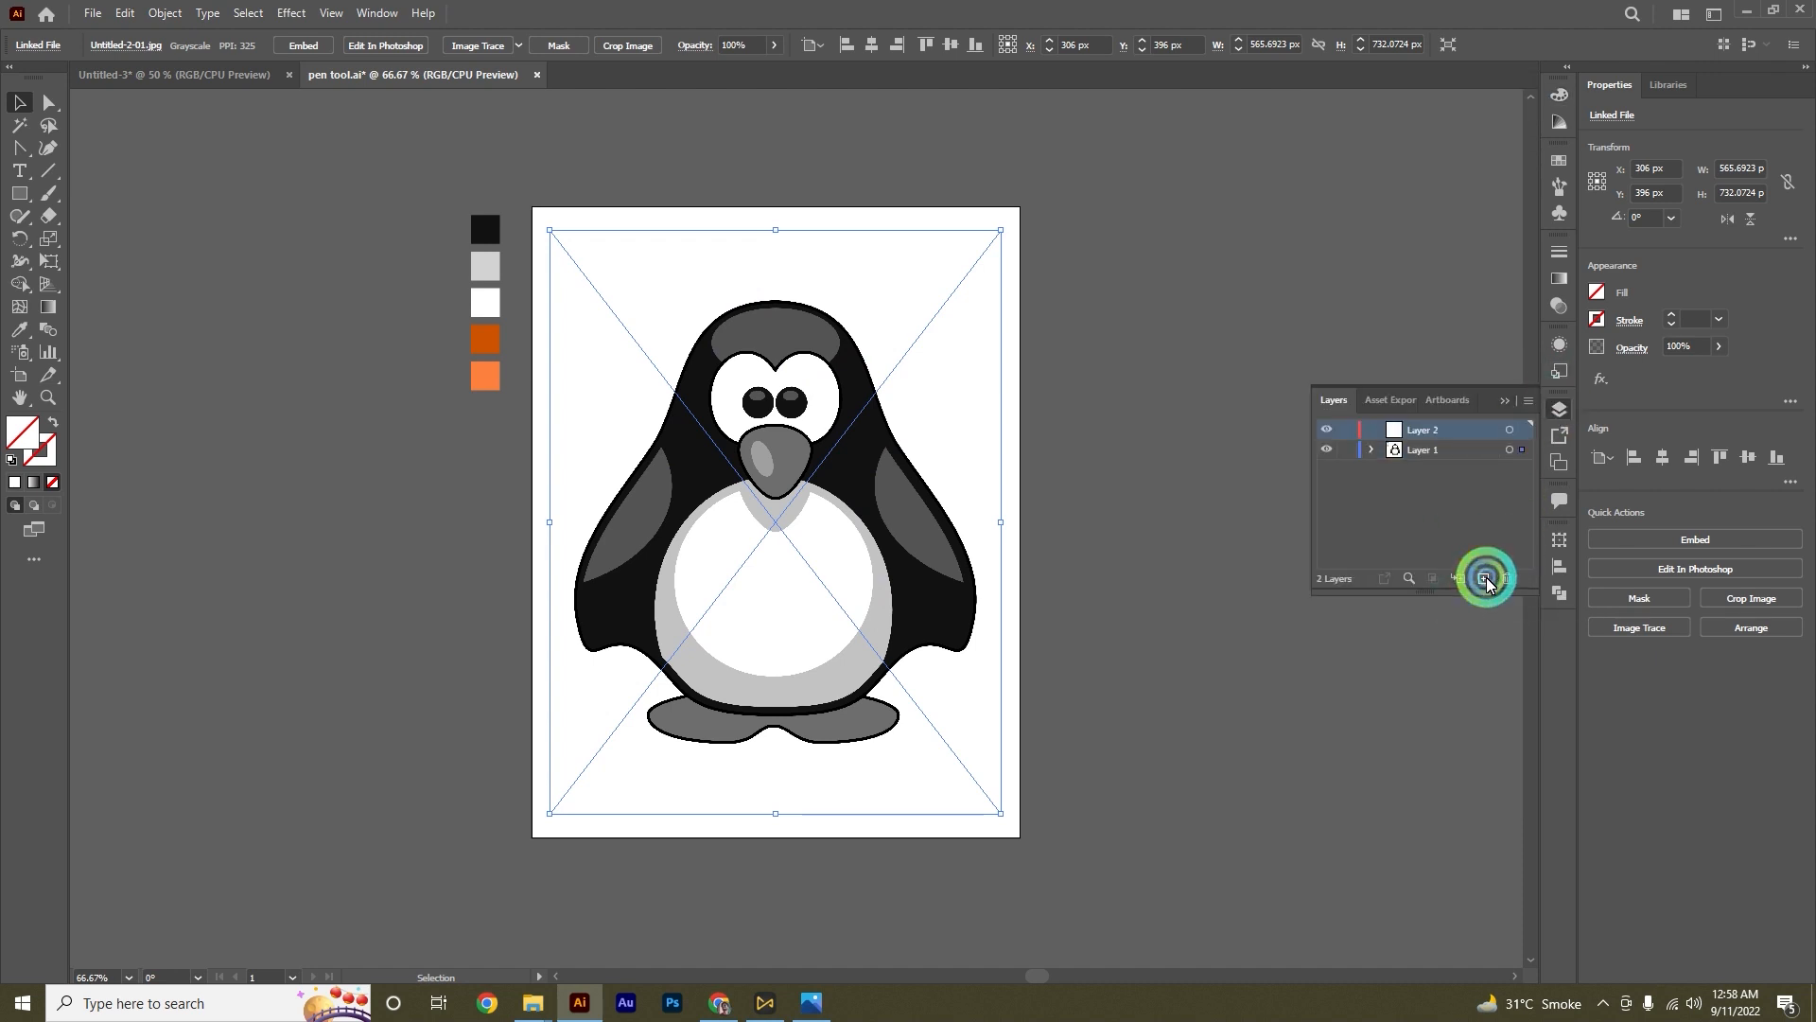
click(1348, 454)
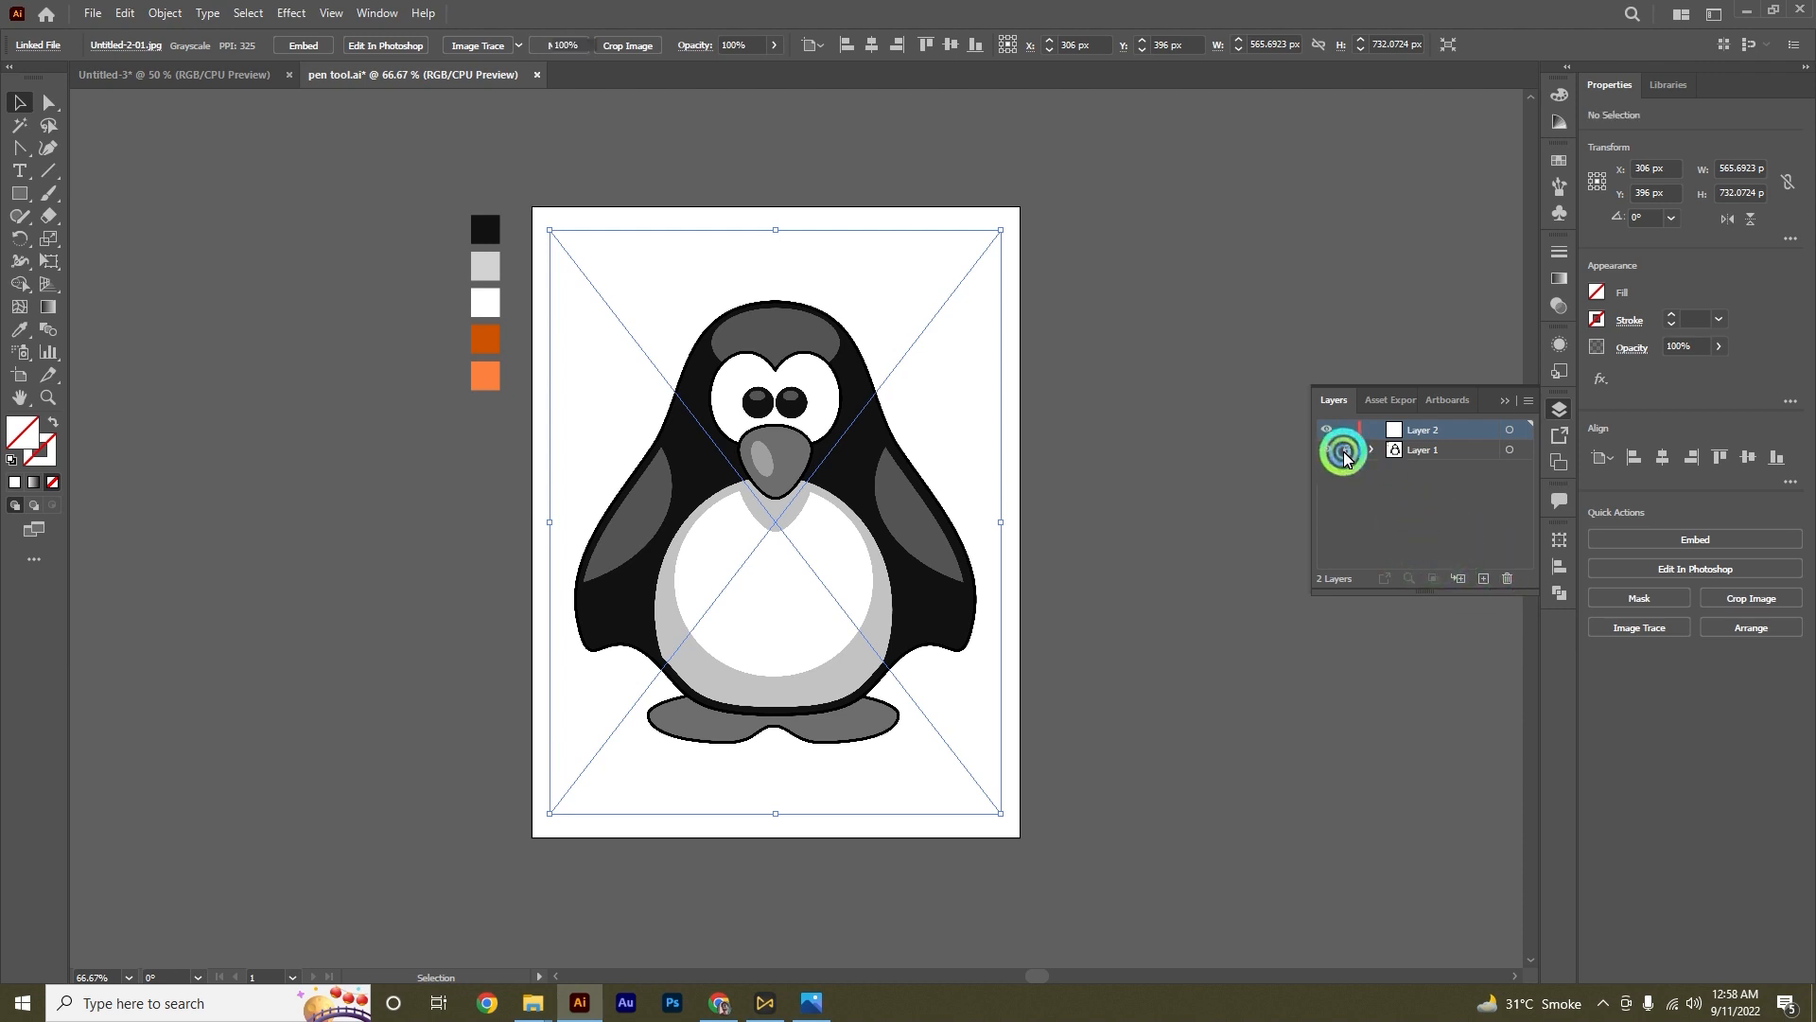
click(1512, 404)
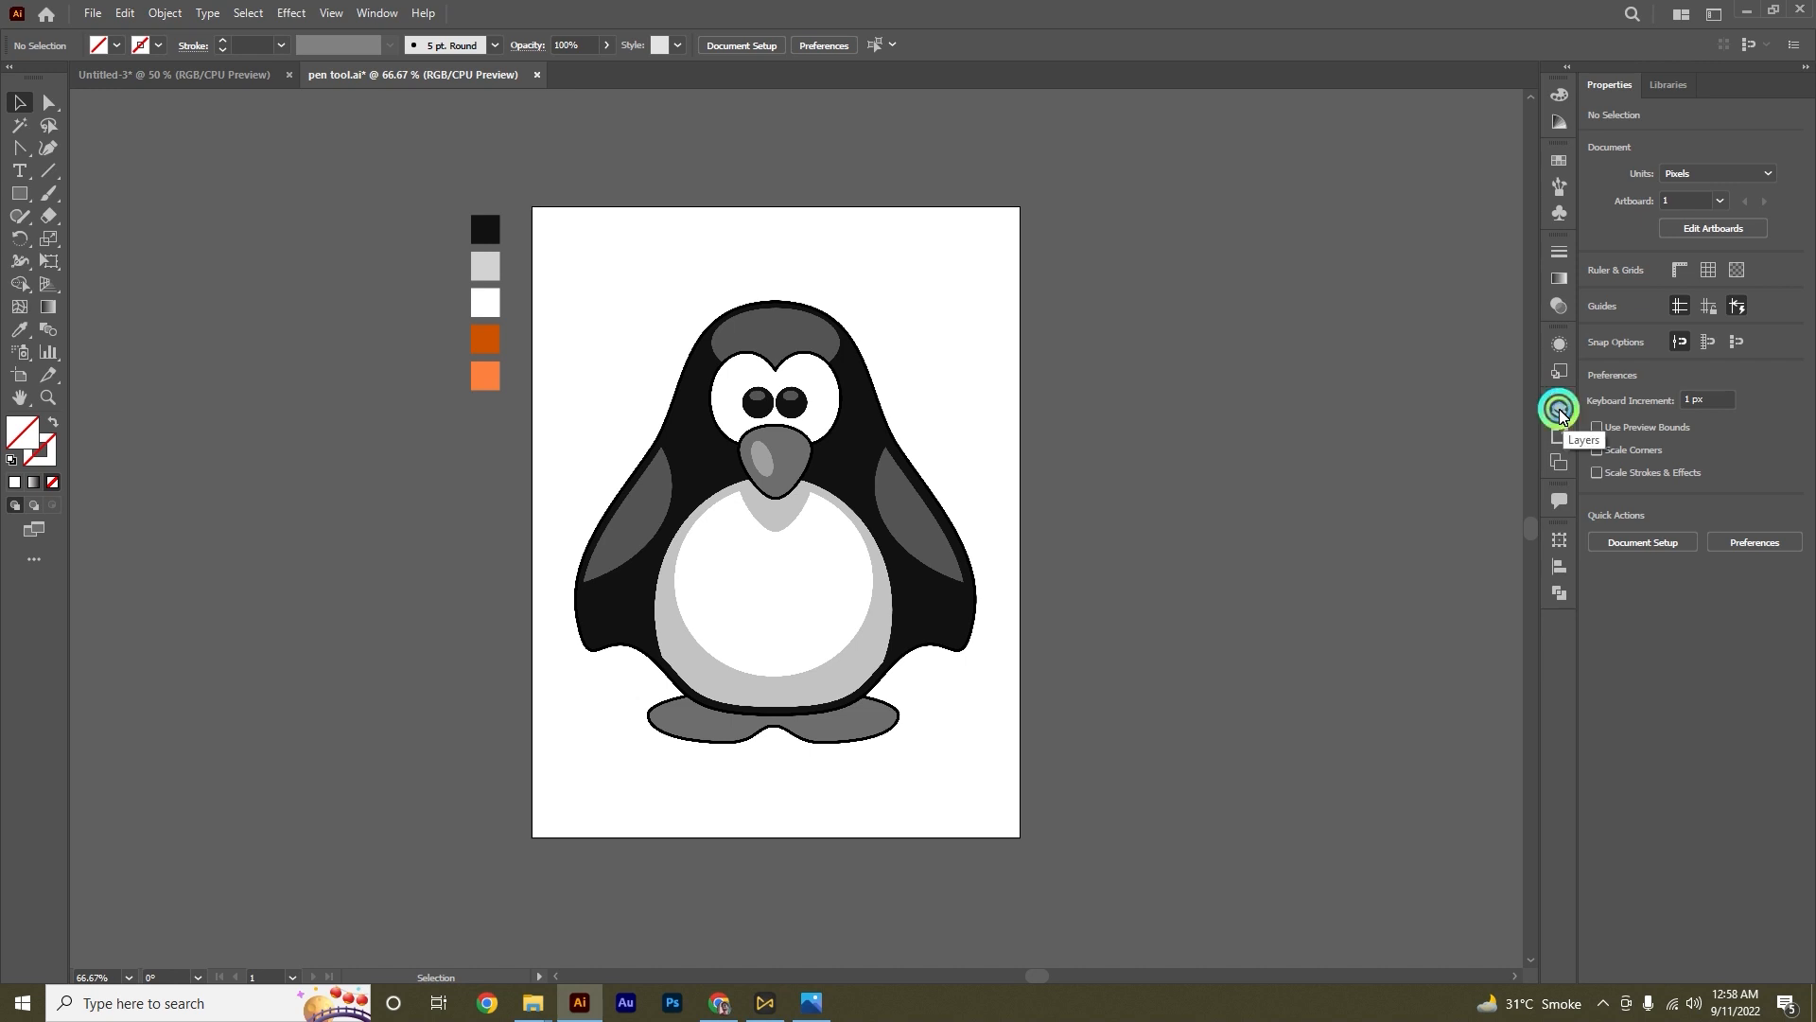
Step: Activate the Pen tool and make Layer 2 the active layer for tracing
click(1559, 410)
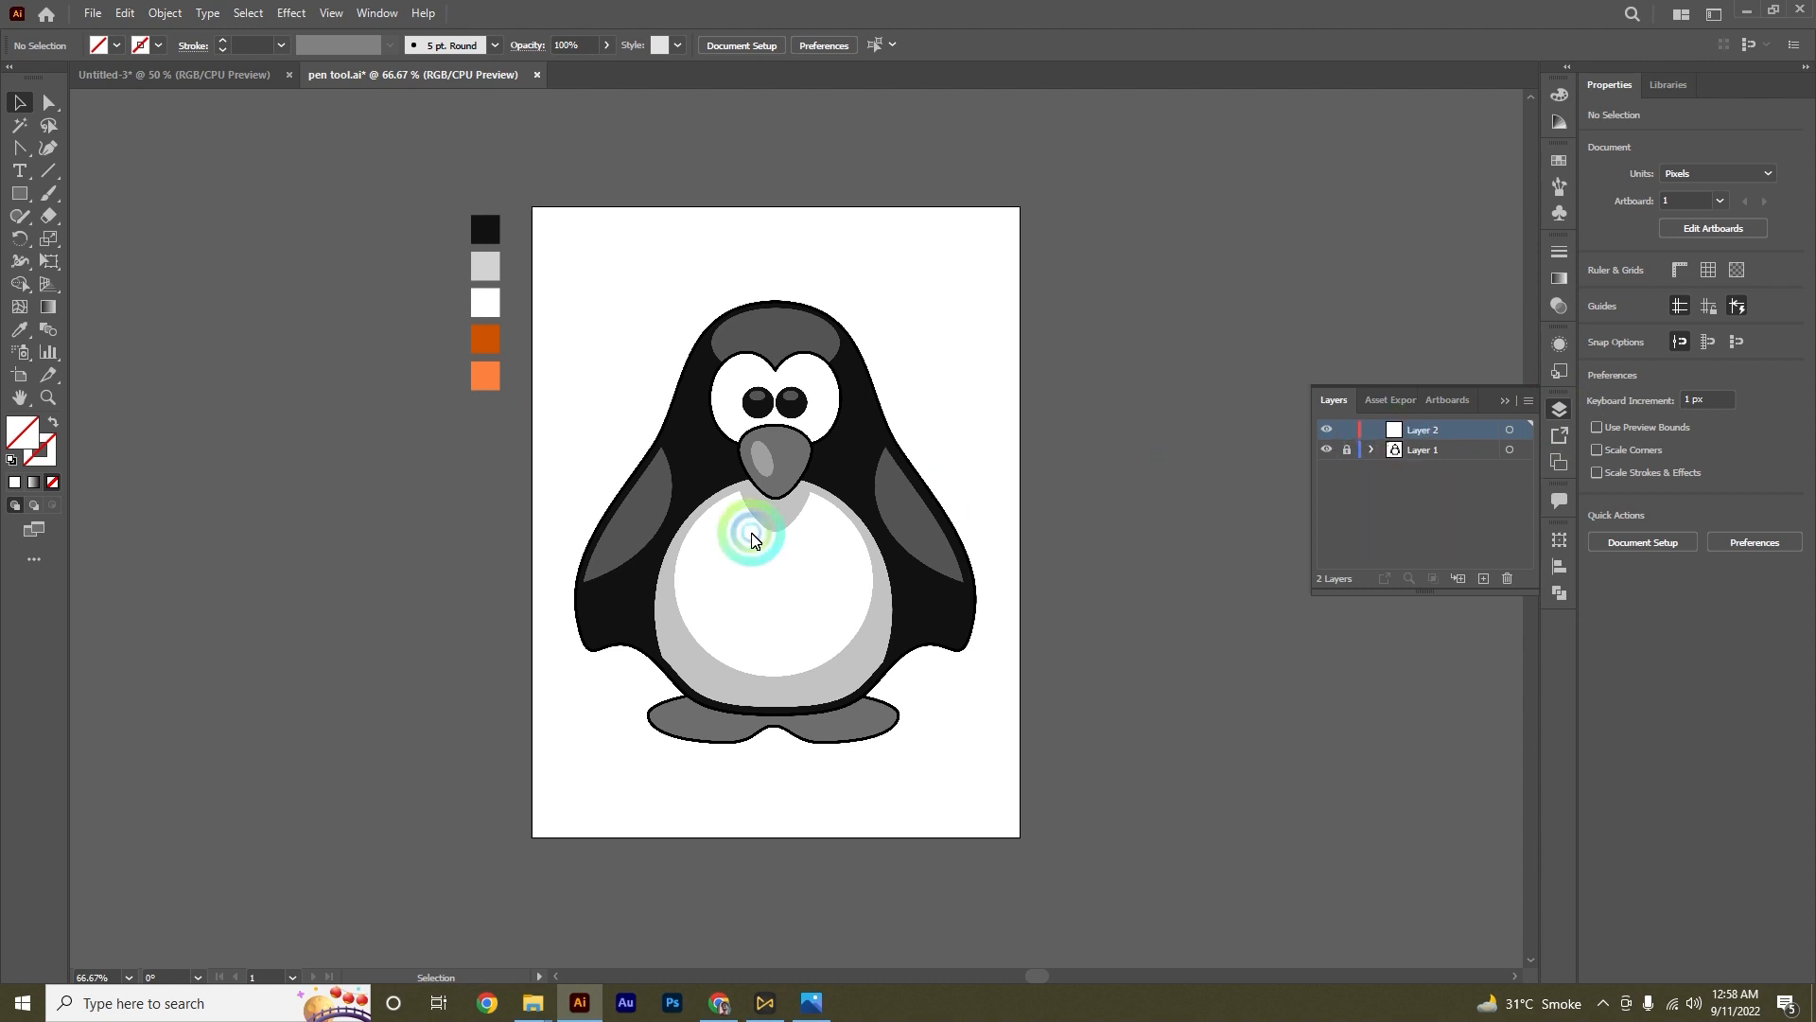
click(1407, 450)
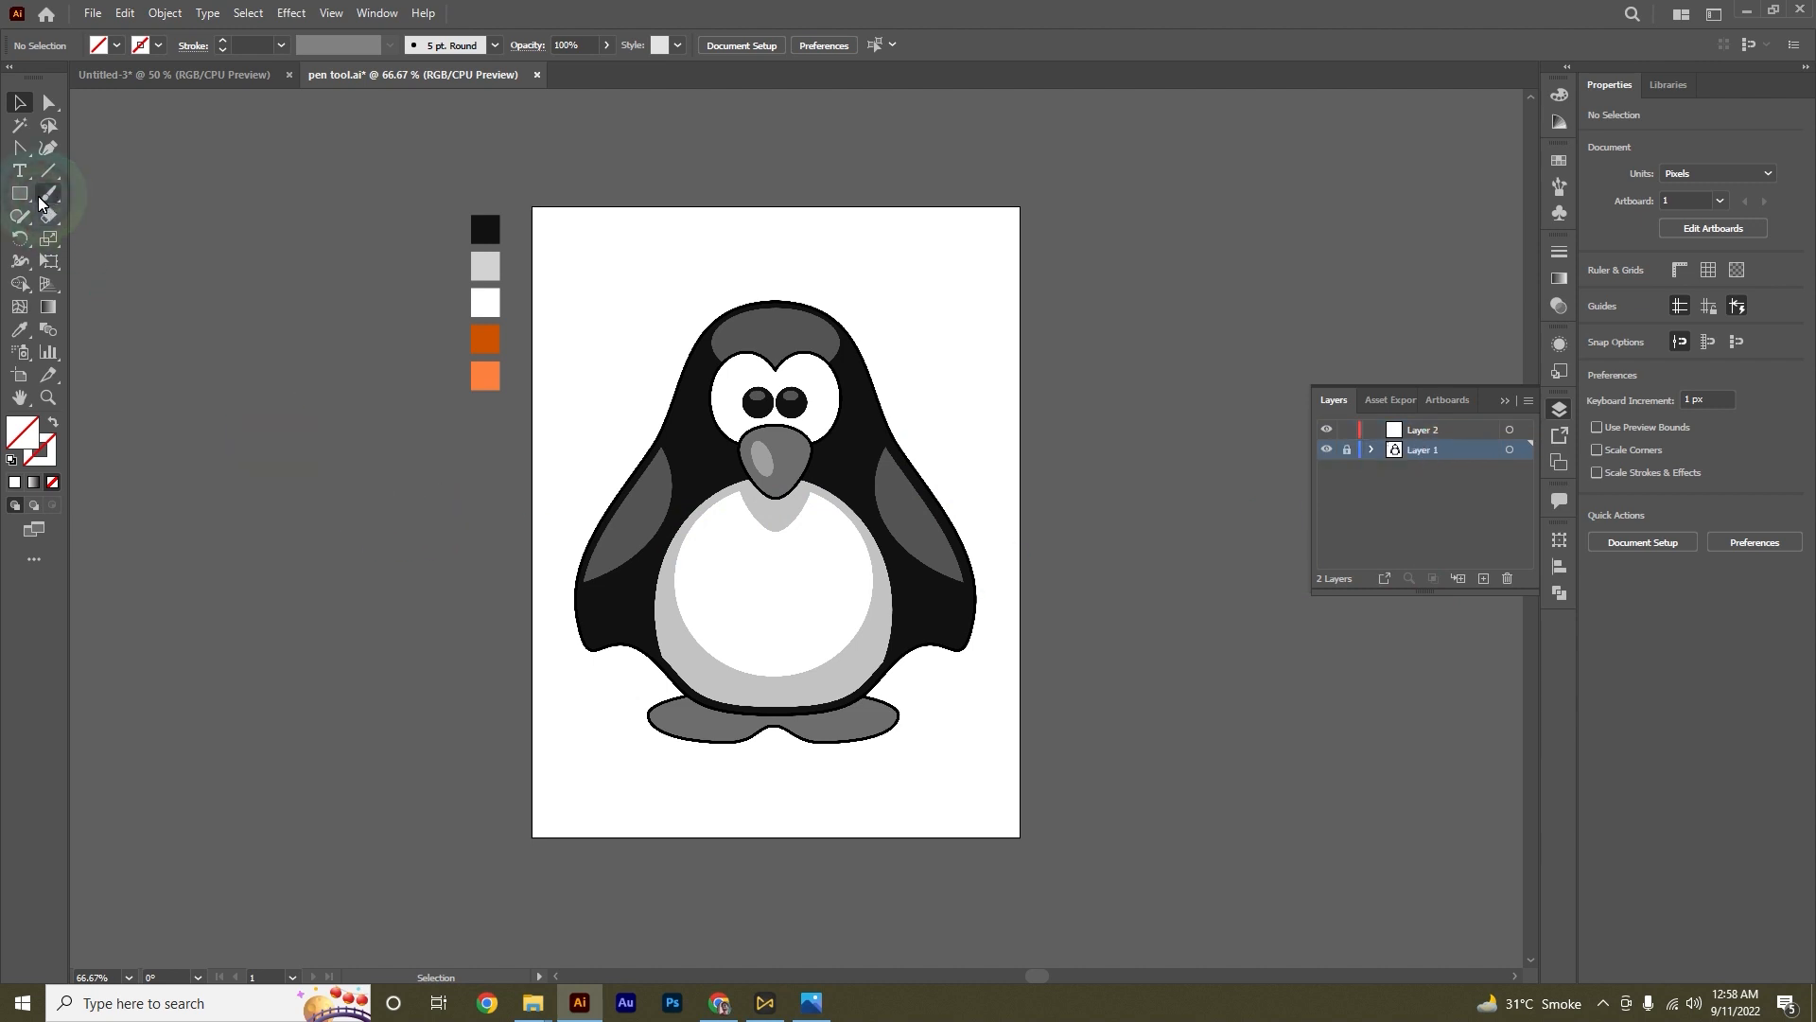
drag(17, 151, 76, 147)
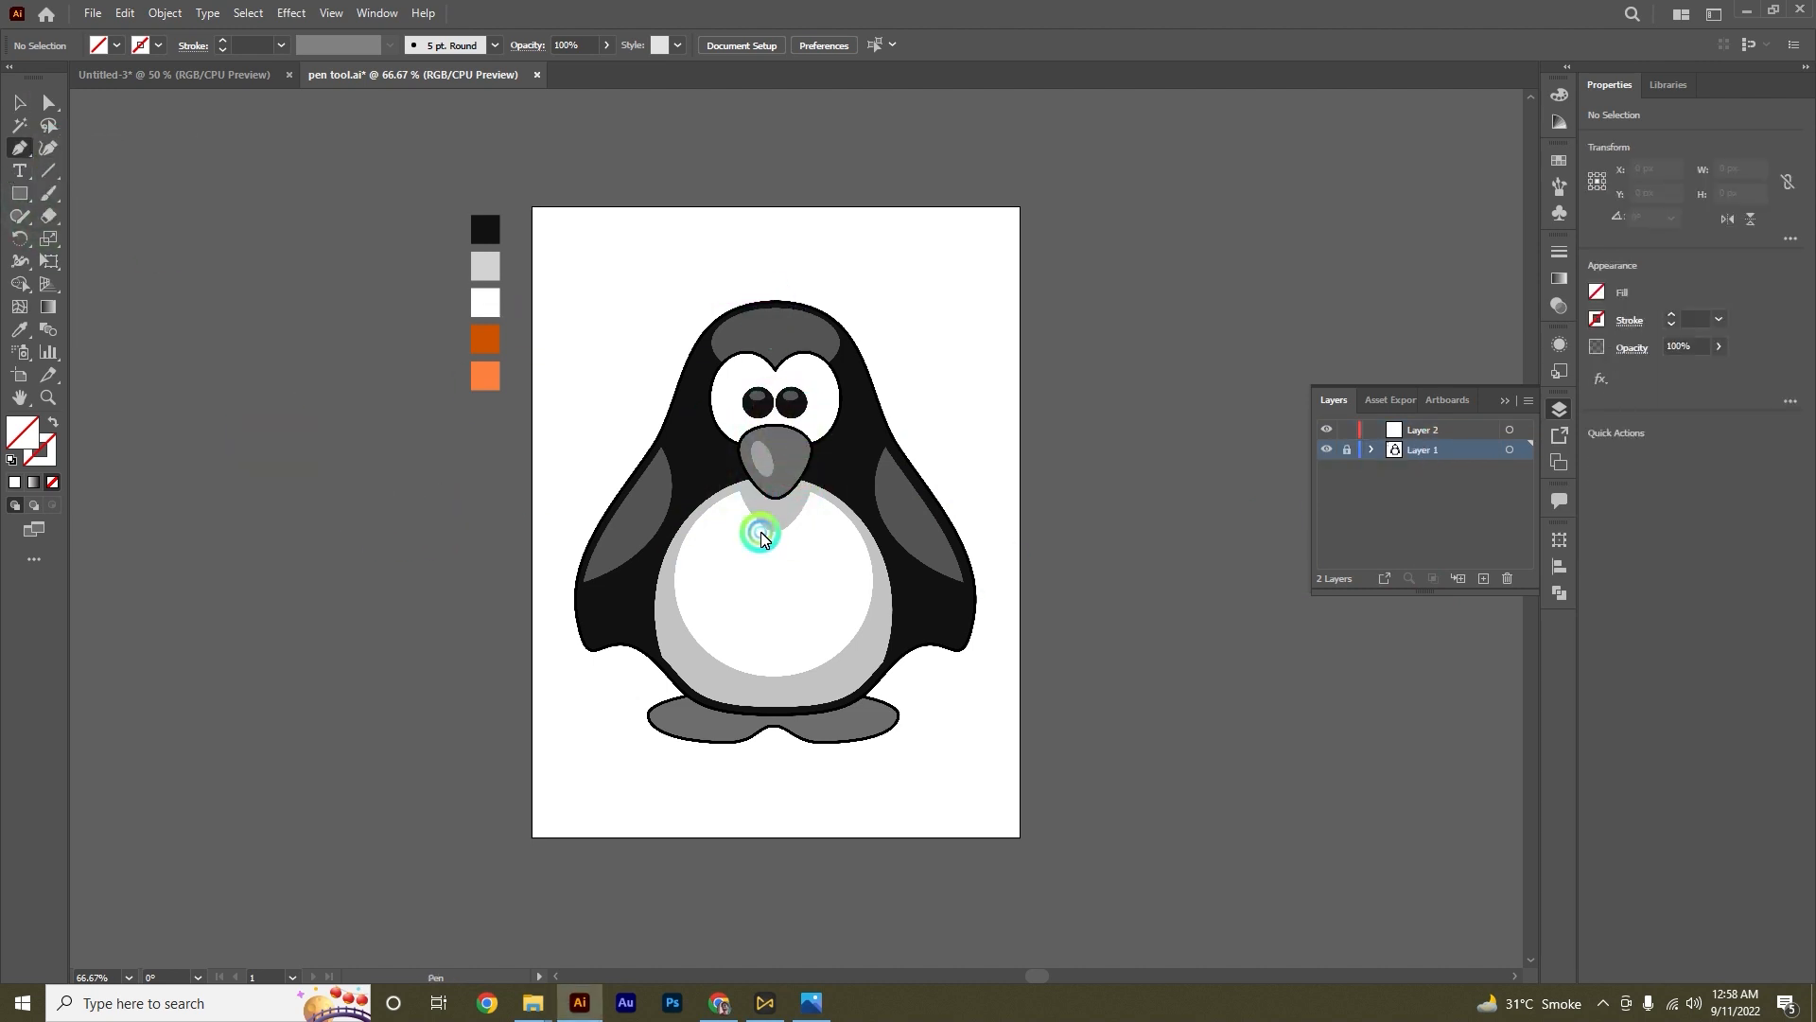
scroll(772, 356, up, 4)
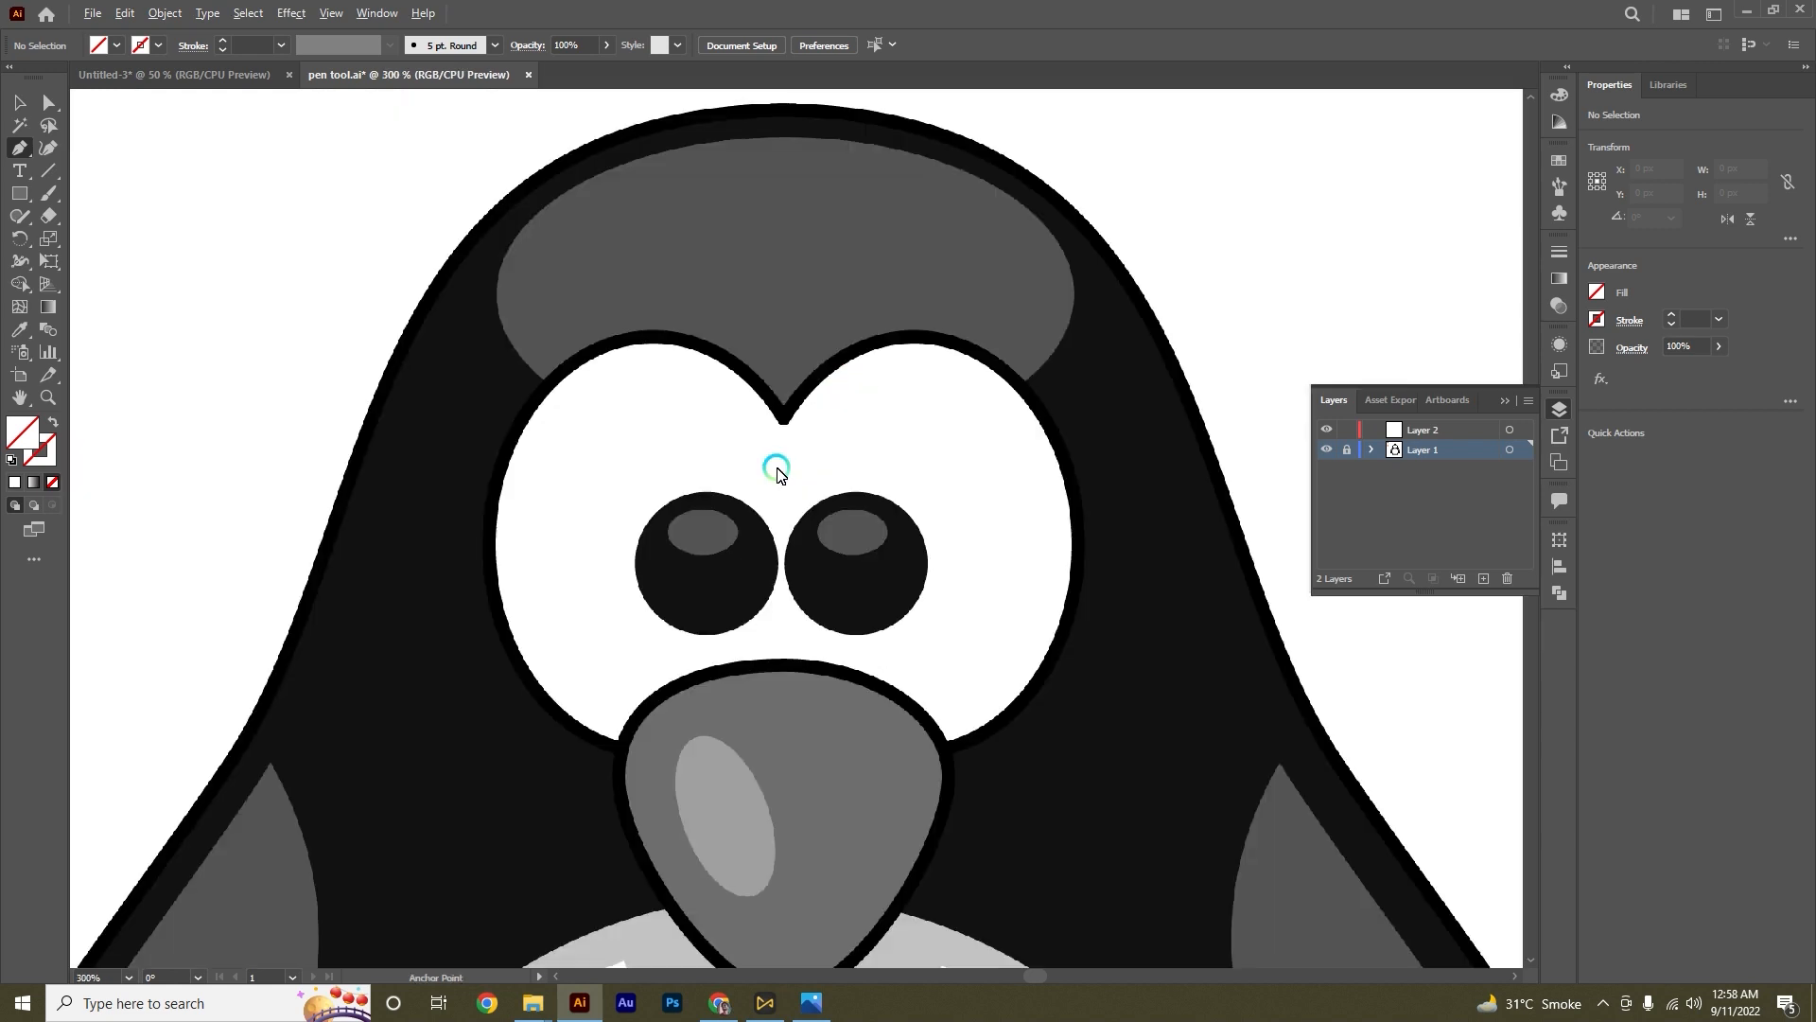
scroll(842, 388, down, 4)
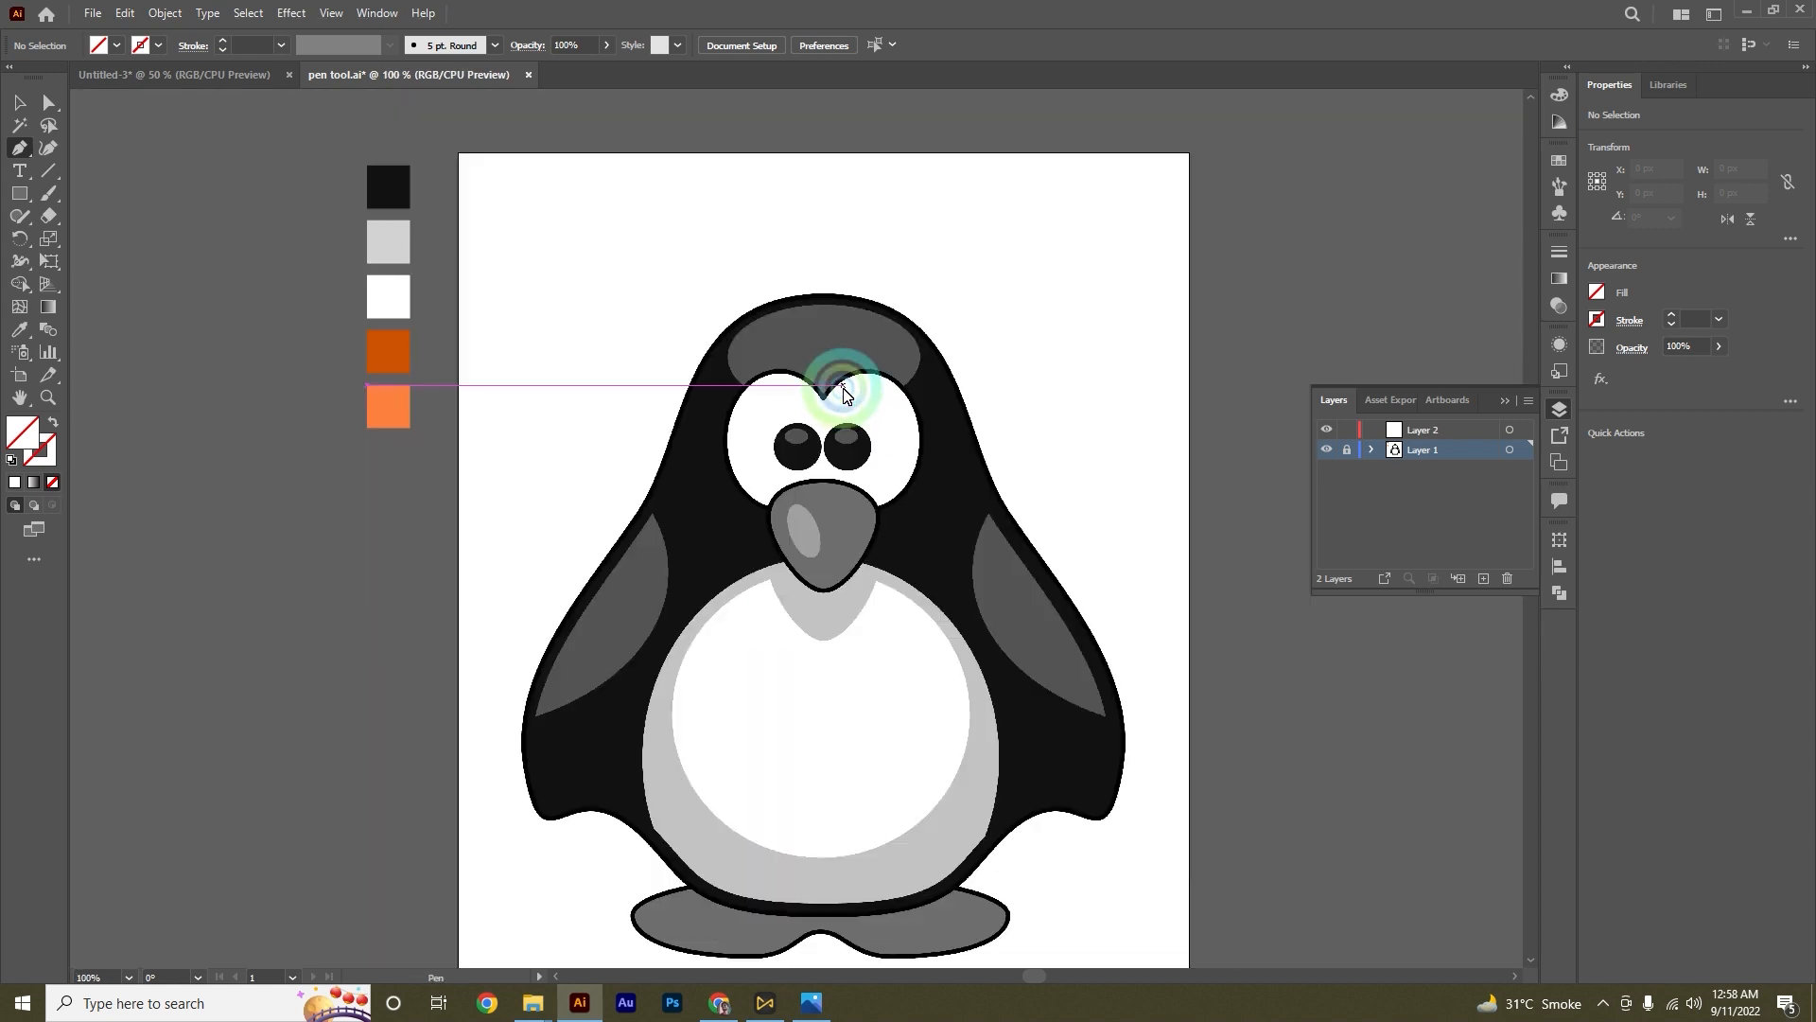
scroll(823, 458, up, 1)
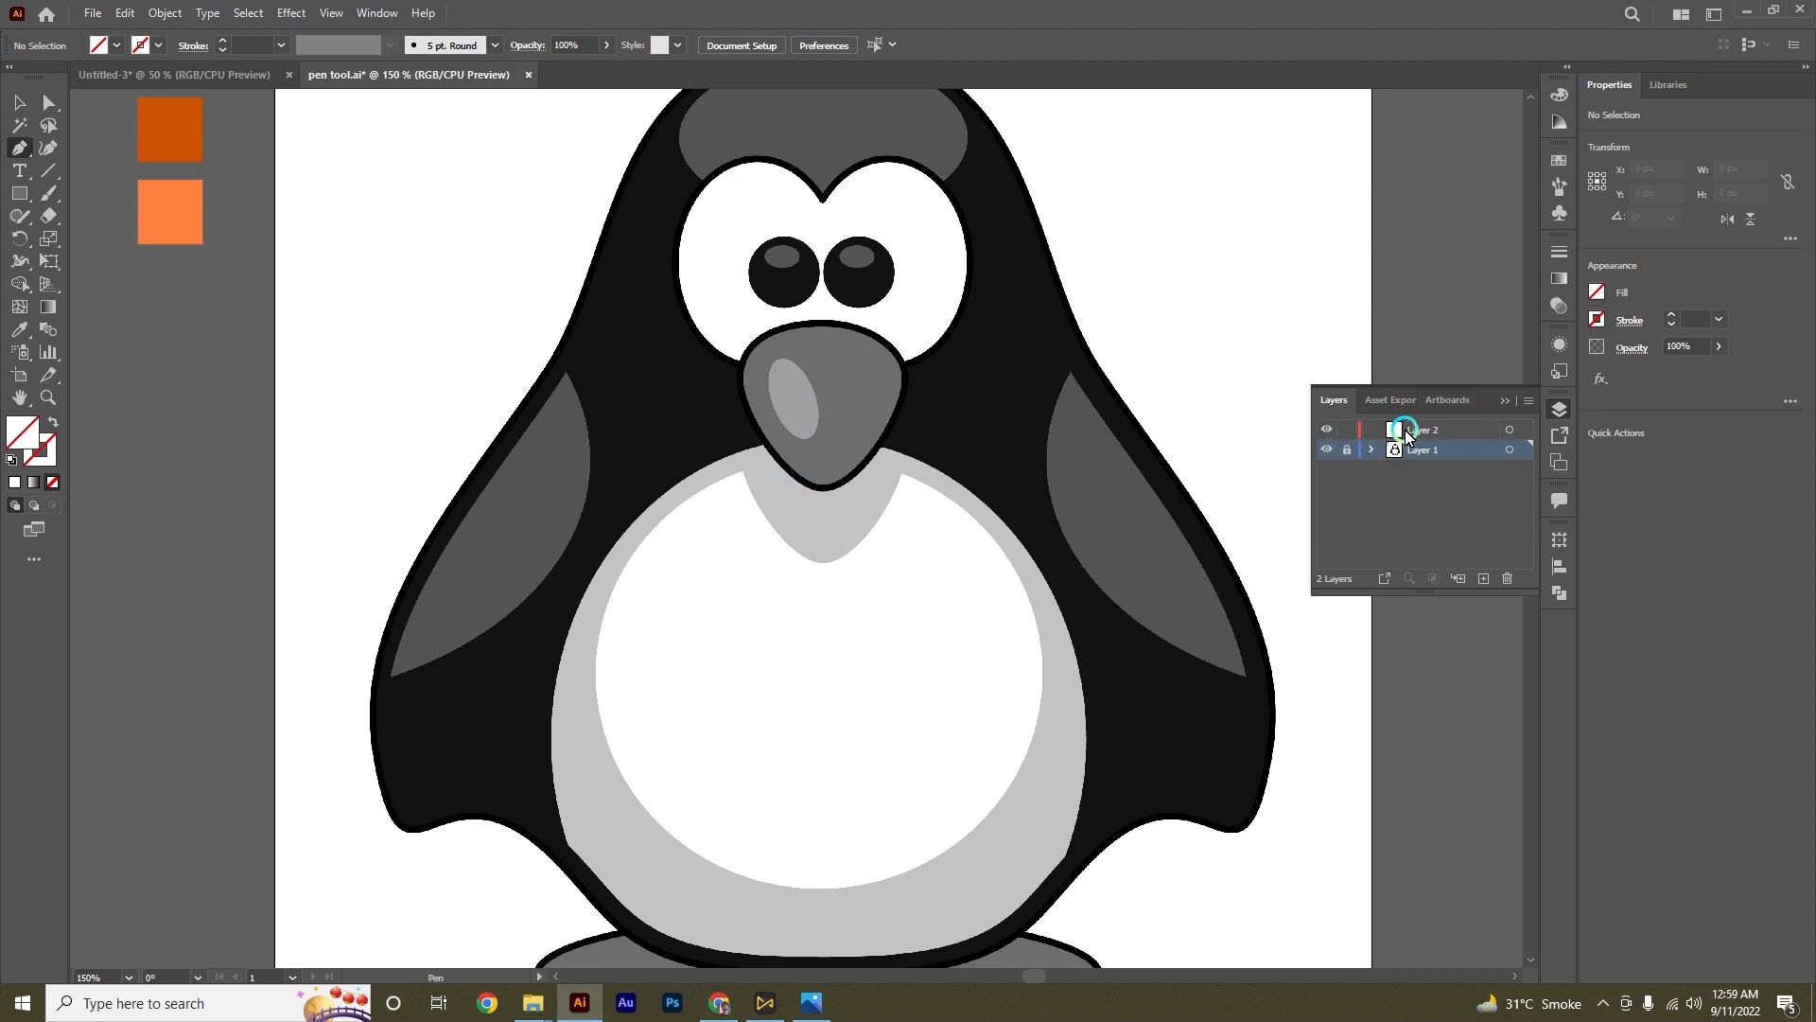
click(1405, 430)
scroll(891, 456, down, 2)
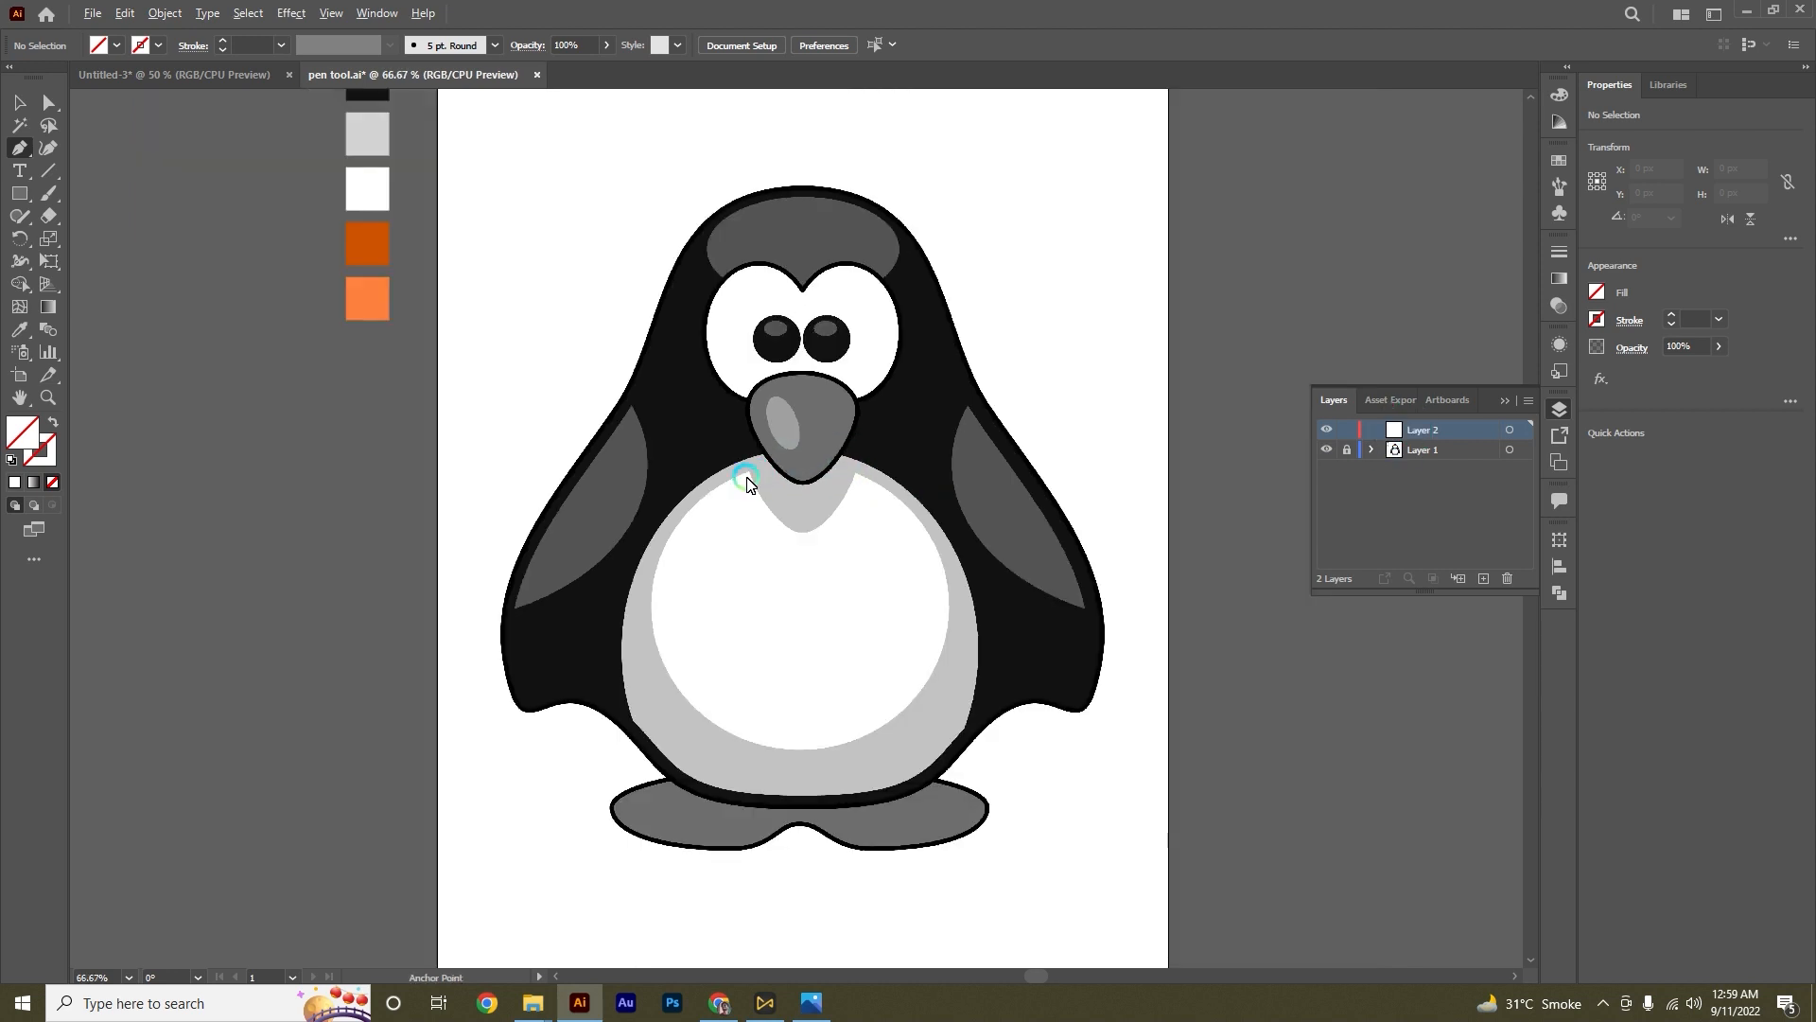
scroll(752, 375, up, 1)
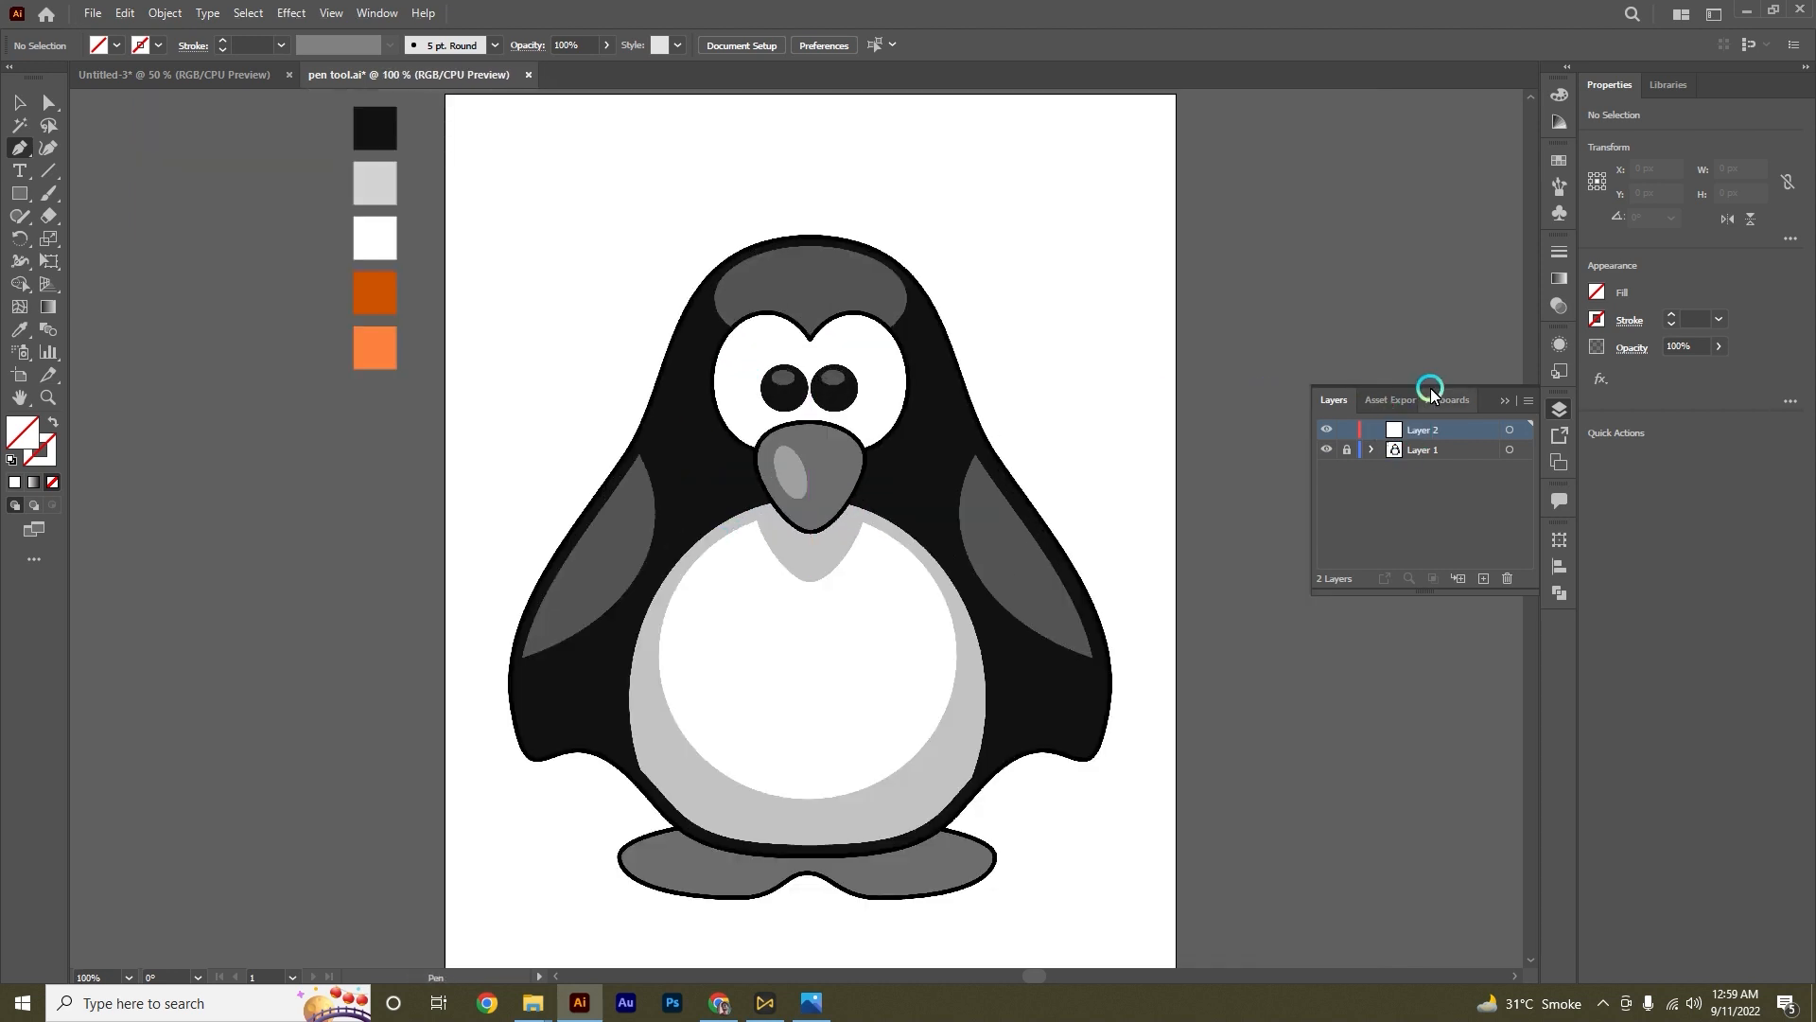
click(1495, 407)
Step: Start the body outline with an anchor point at the top centre of the penguin's head
scroll(768, 274, up, 3)
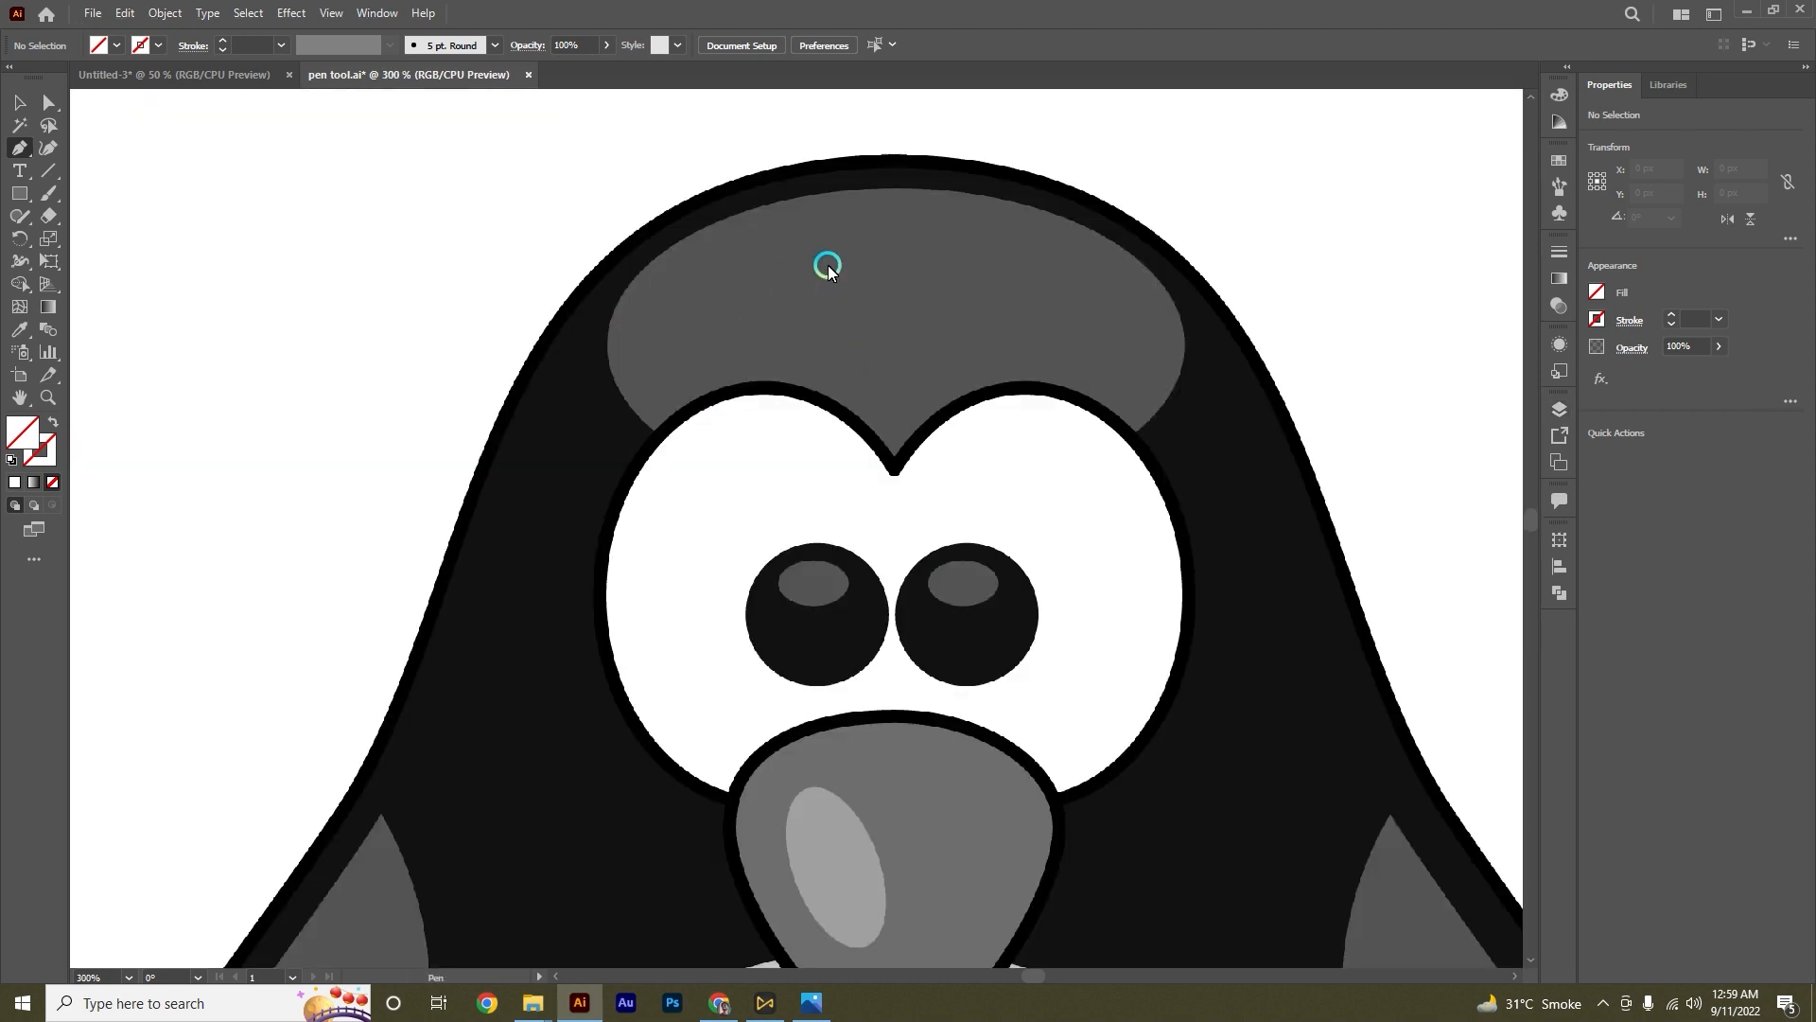
click(895, 158)
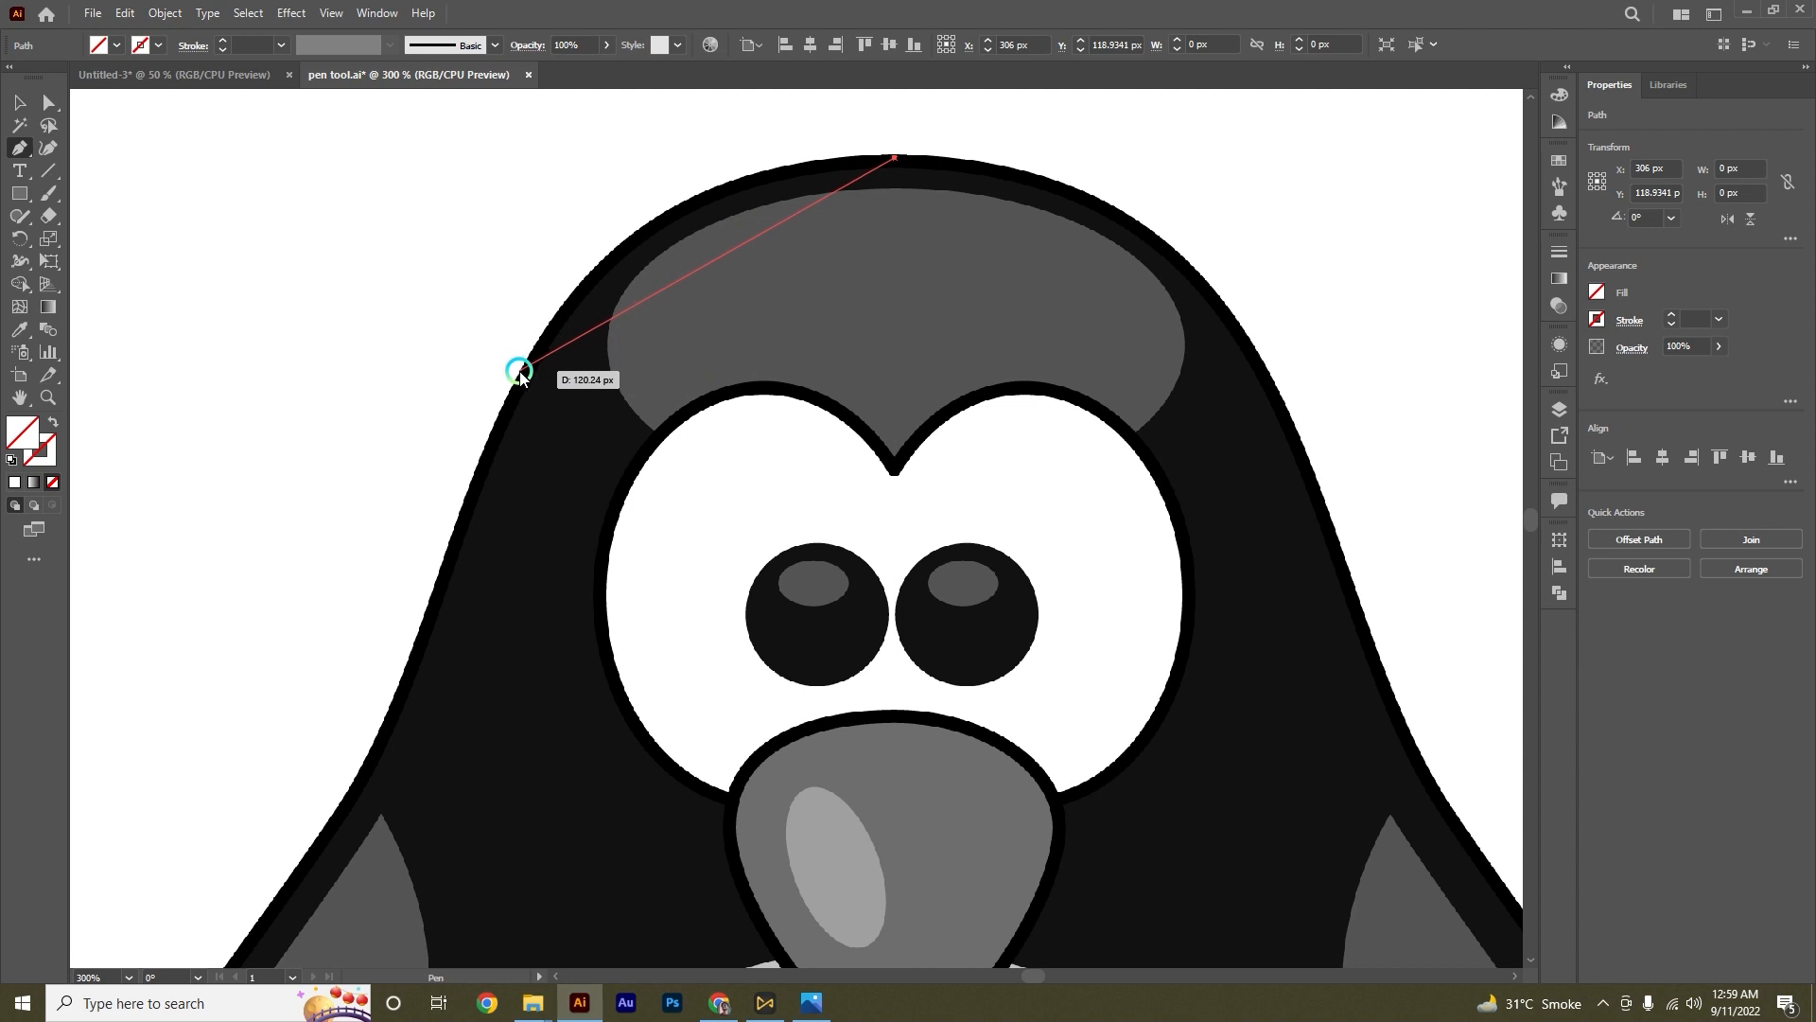
mouse_move(518, 370)
mouse_down()
mouse_move(518, 421)
mouse_move(450, 587)
mouse_move(365, 612)
mouse_move(357, 640)
mouse_move(368, 620)
mouse_up()
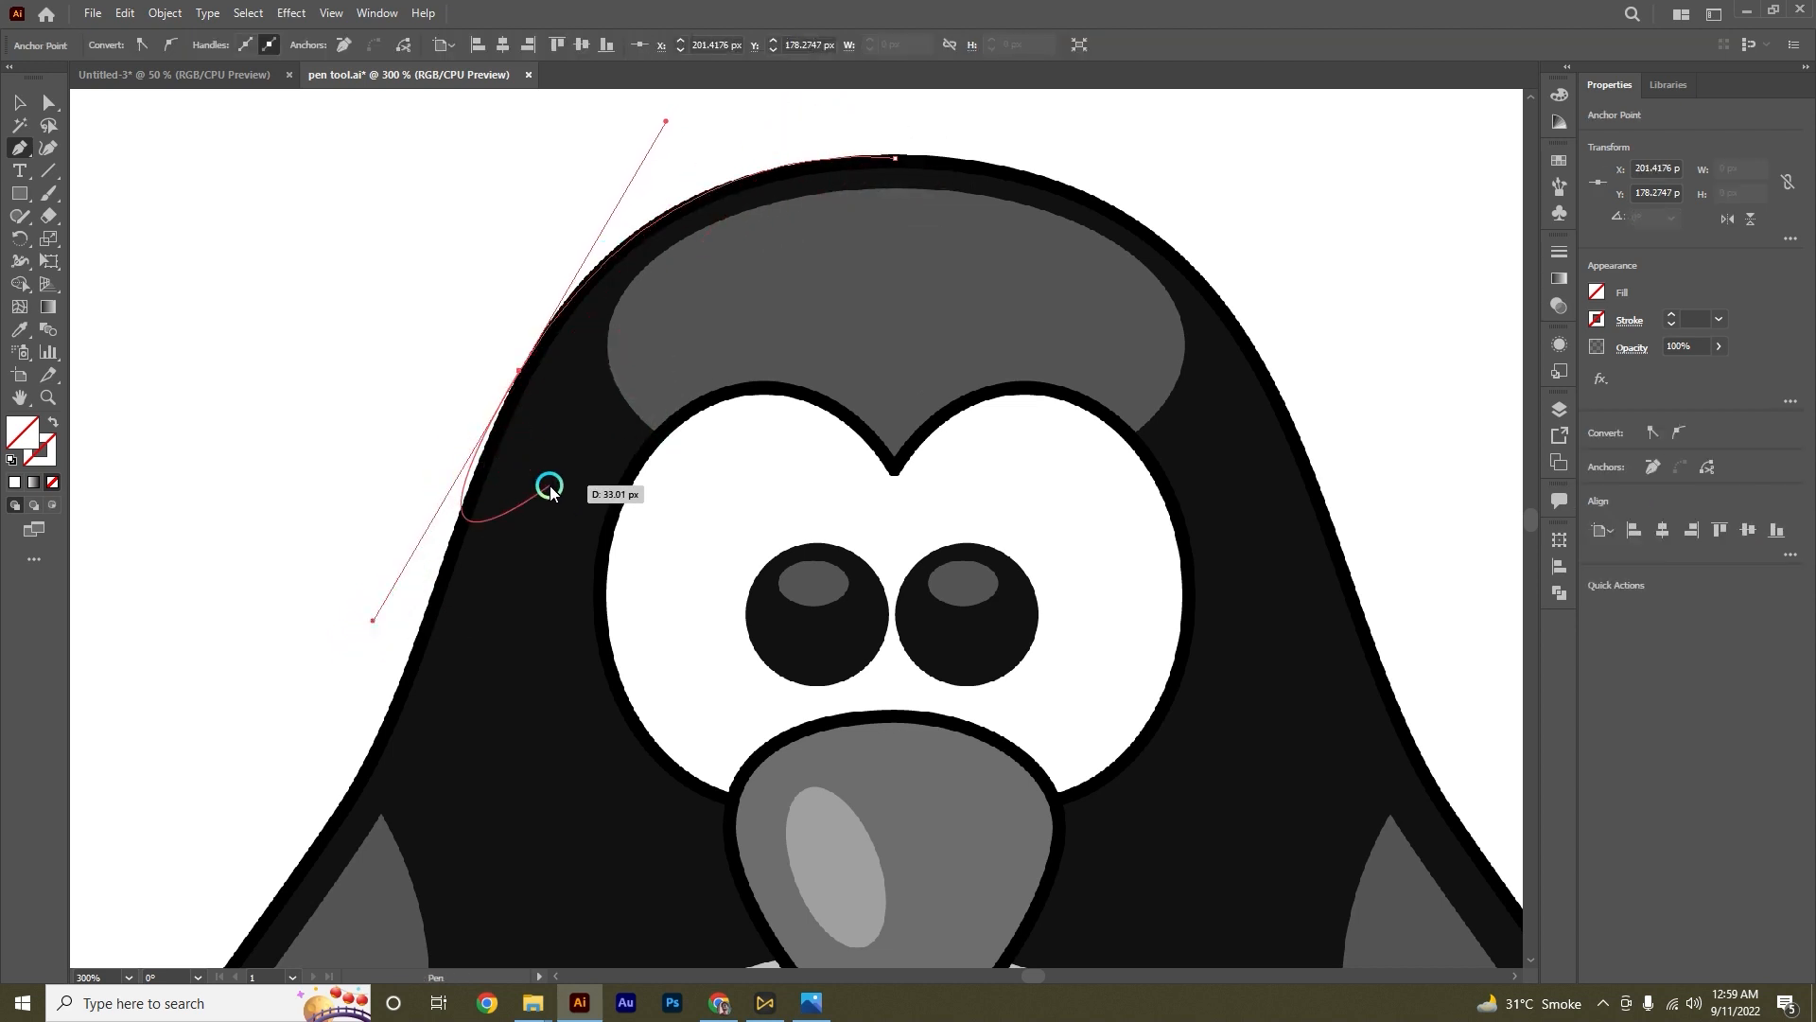
key(ctrl+z)
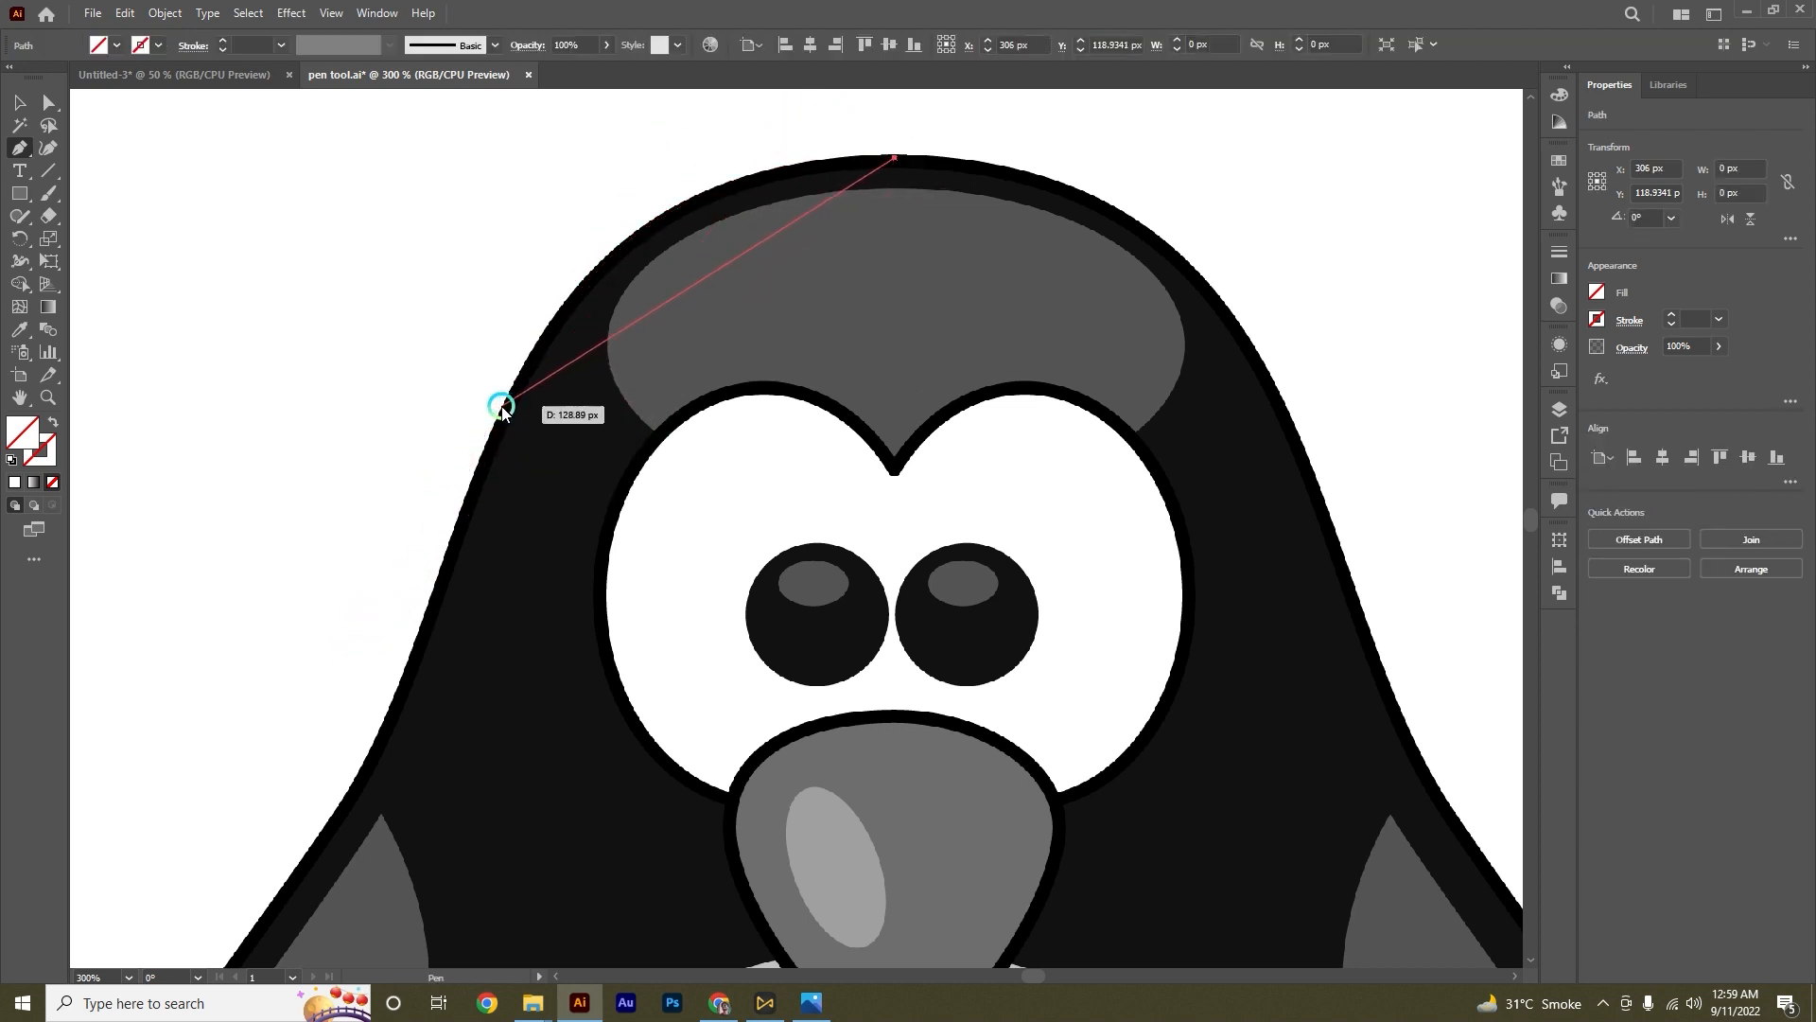
click(500, 403)
scroll(783, 300, down, 1)
drag(579, 521, 266, 791)
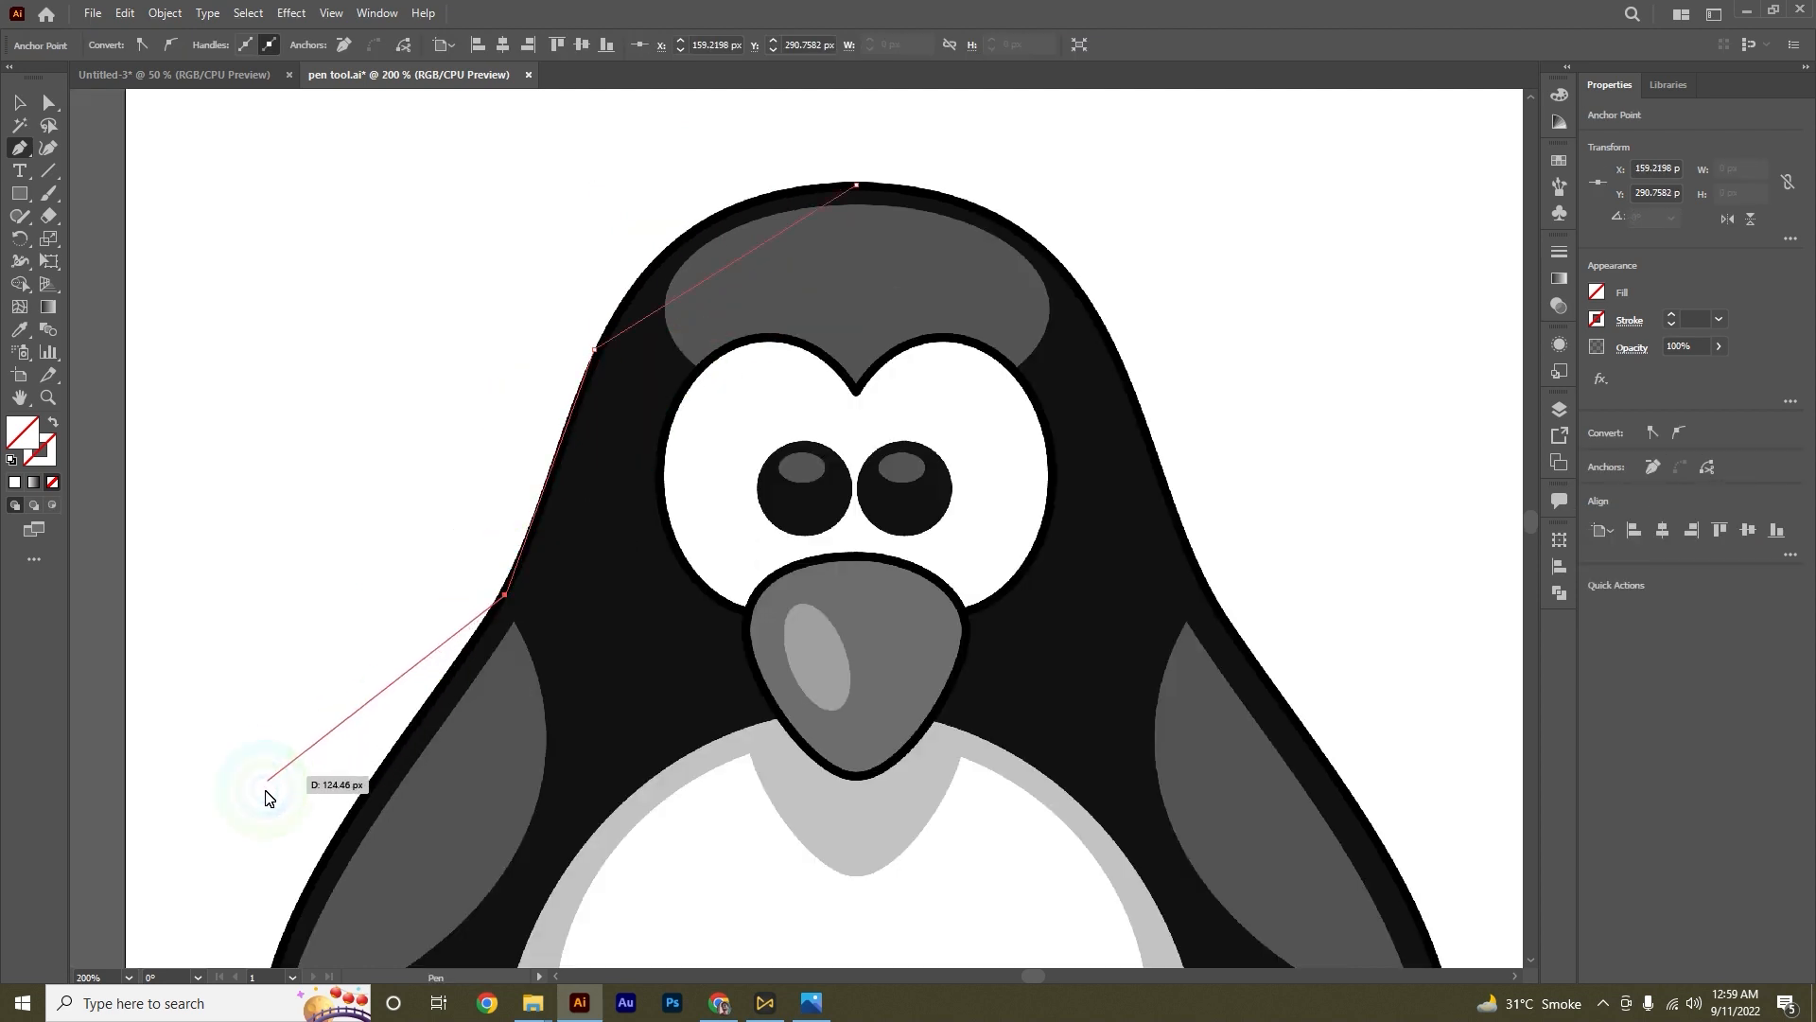
click(315, 872)
scroll(927, 480, down, 1)
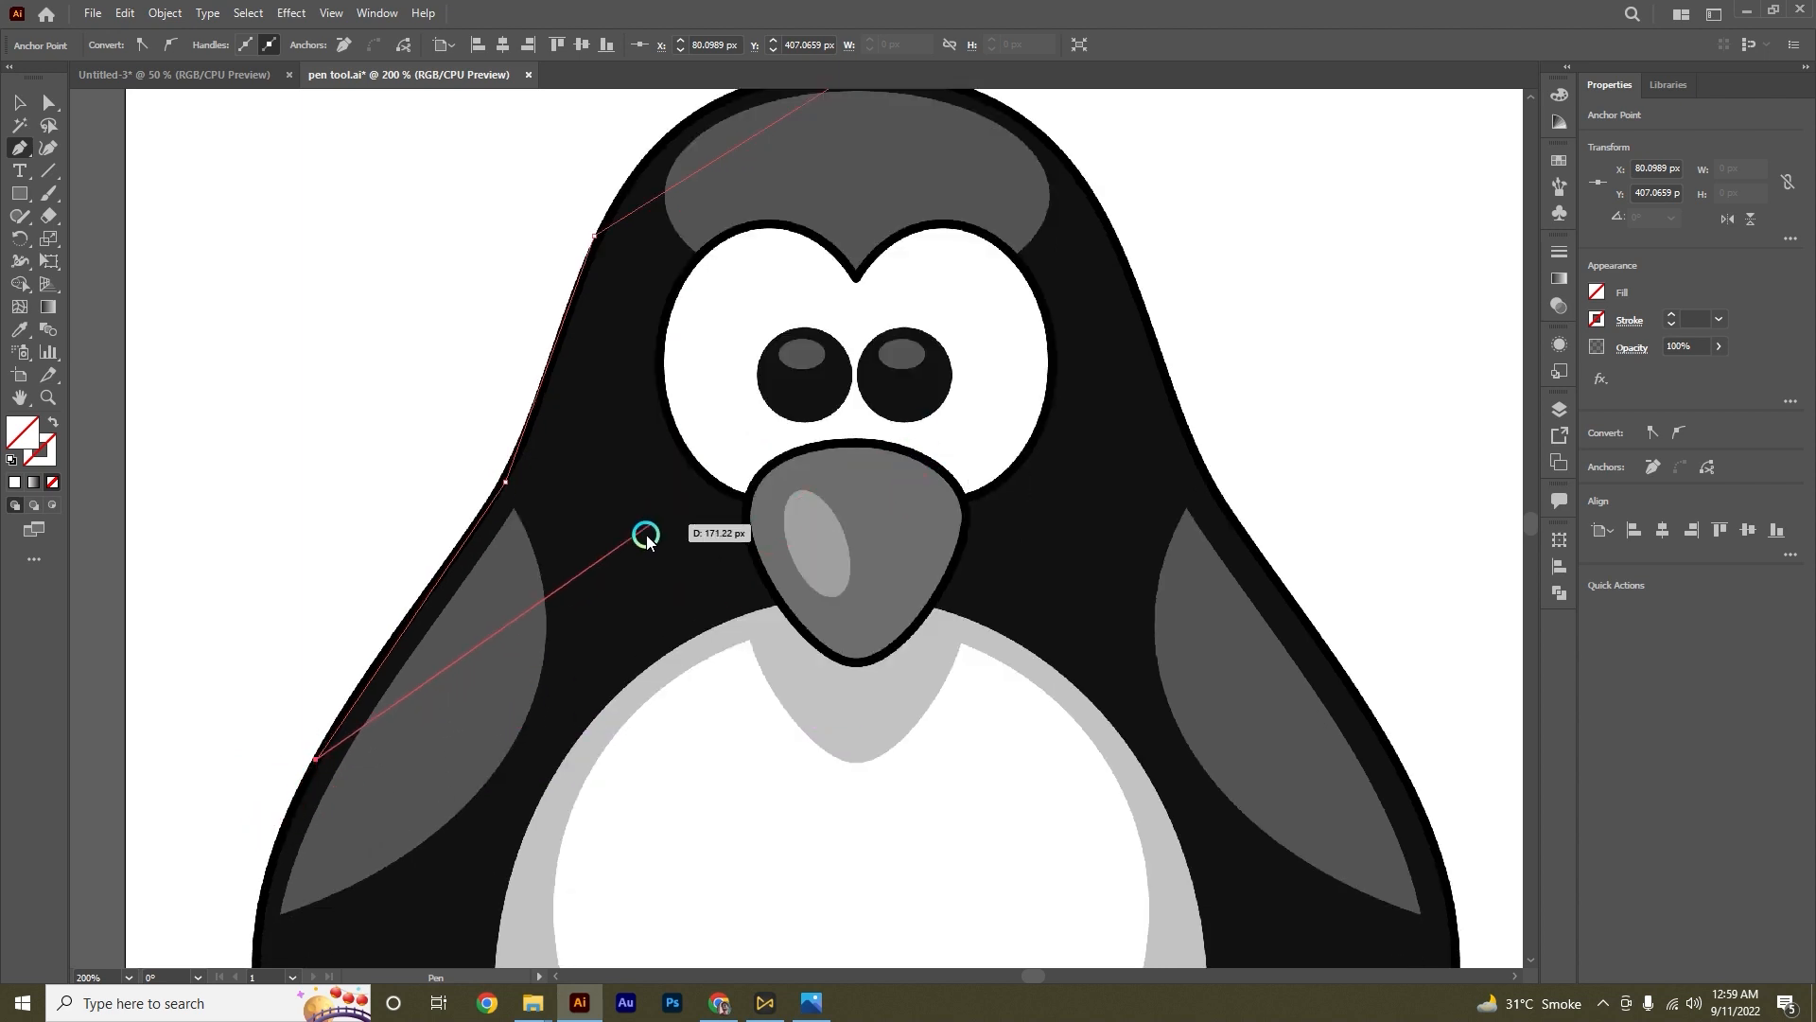
key(ctrl+z)
key(ctrl+z)
key(ctrl+z)
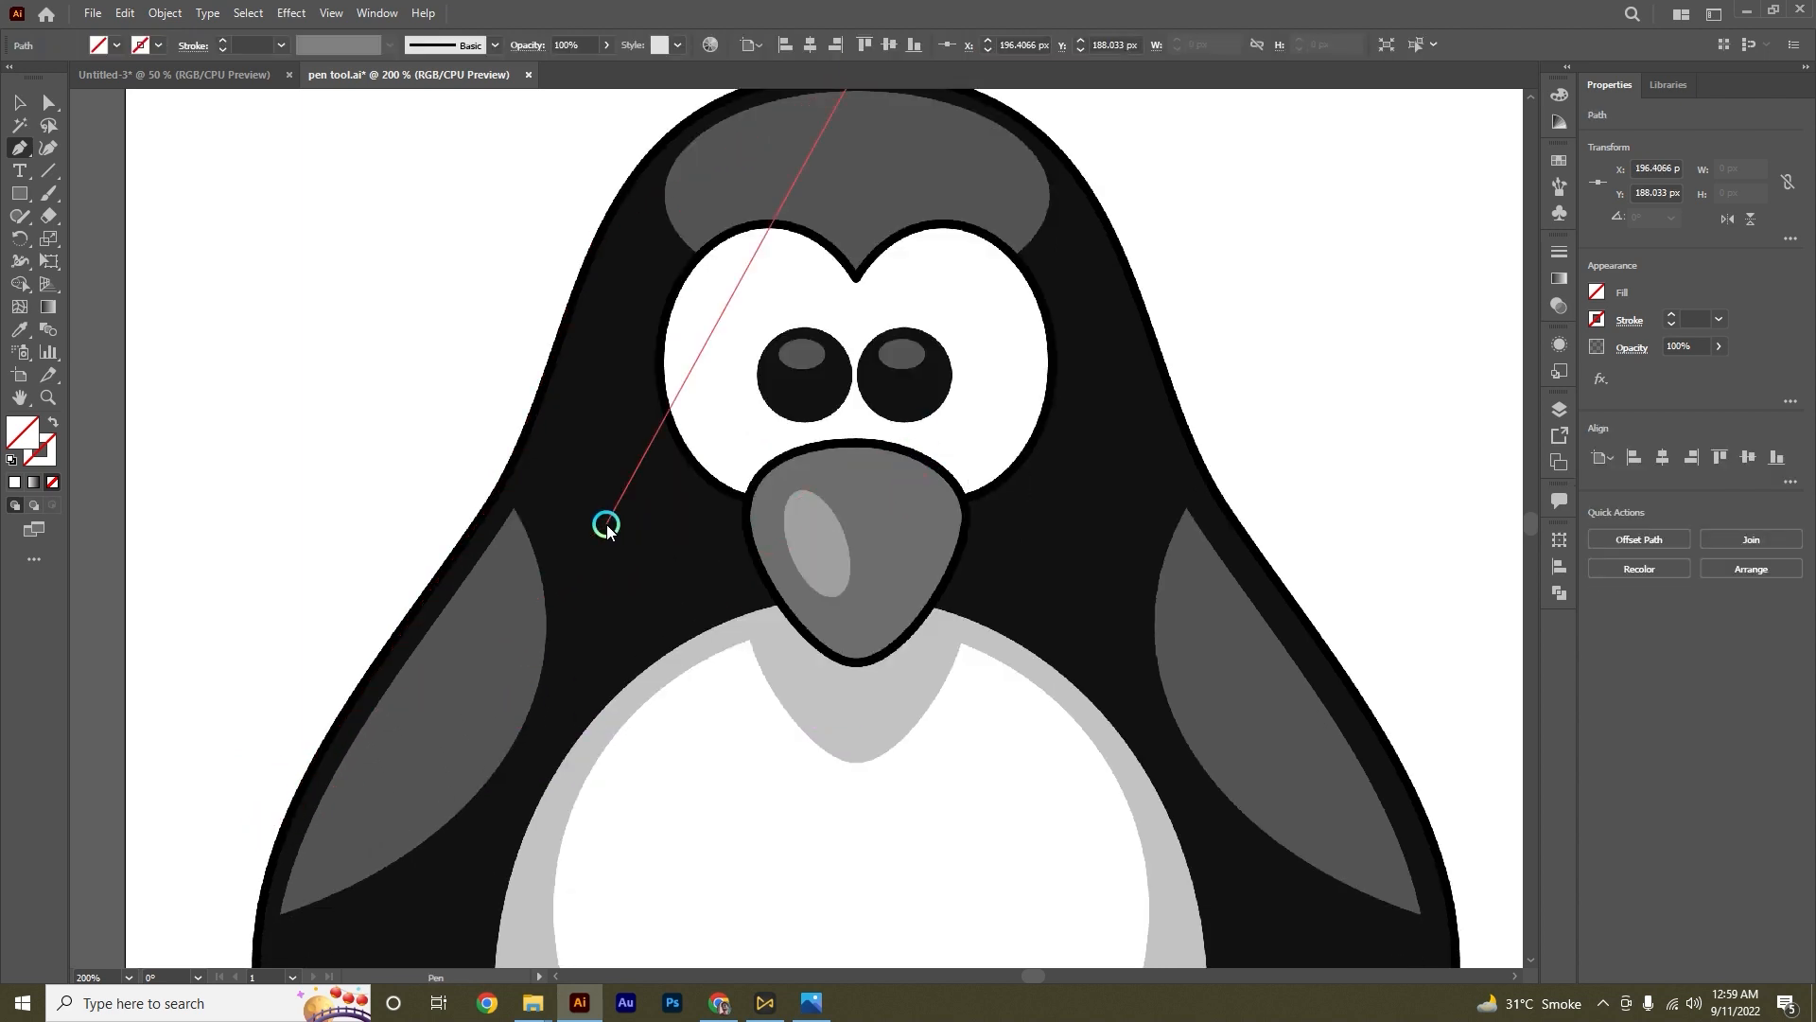
Step: Curve the path from the head's top to an anchor on the head's left edge, and remove that anchor's outgoing handle
scroll(605, 524, up, 1)
scroll(635, 295, up, 2)
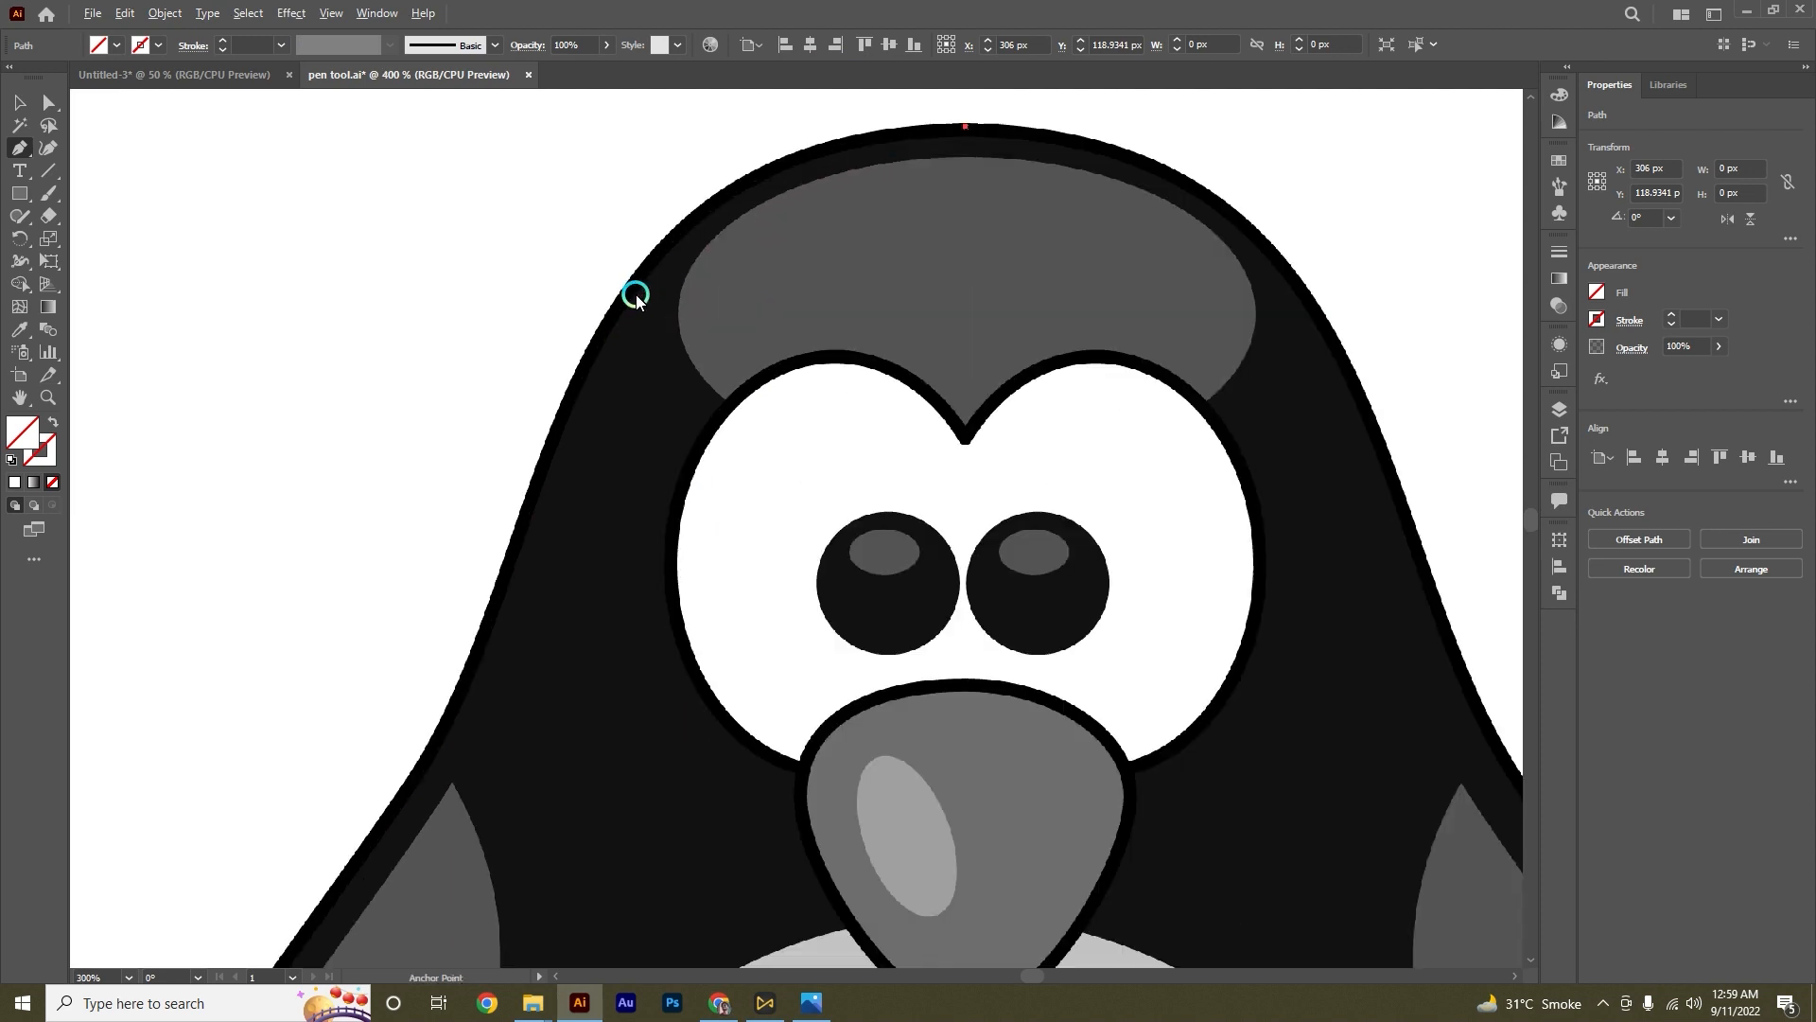
scroll(516, 450, down, 2)
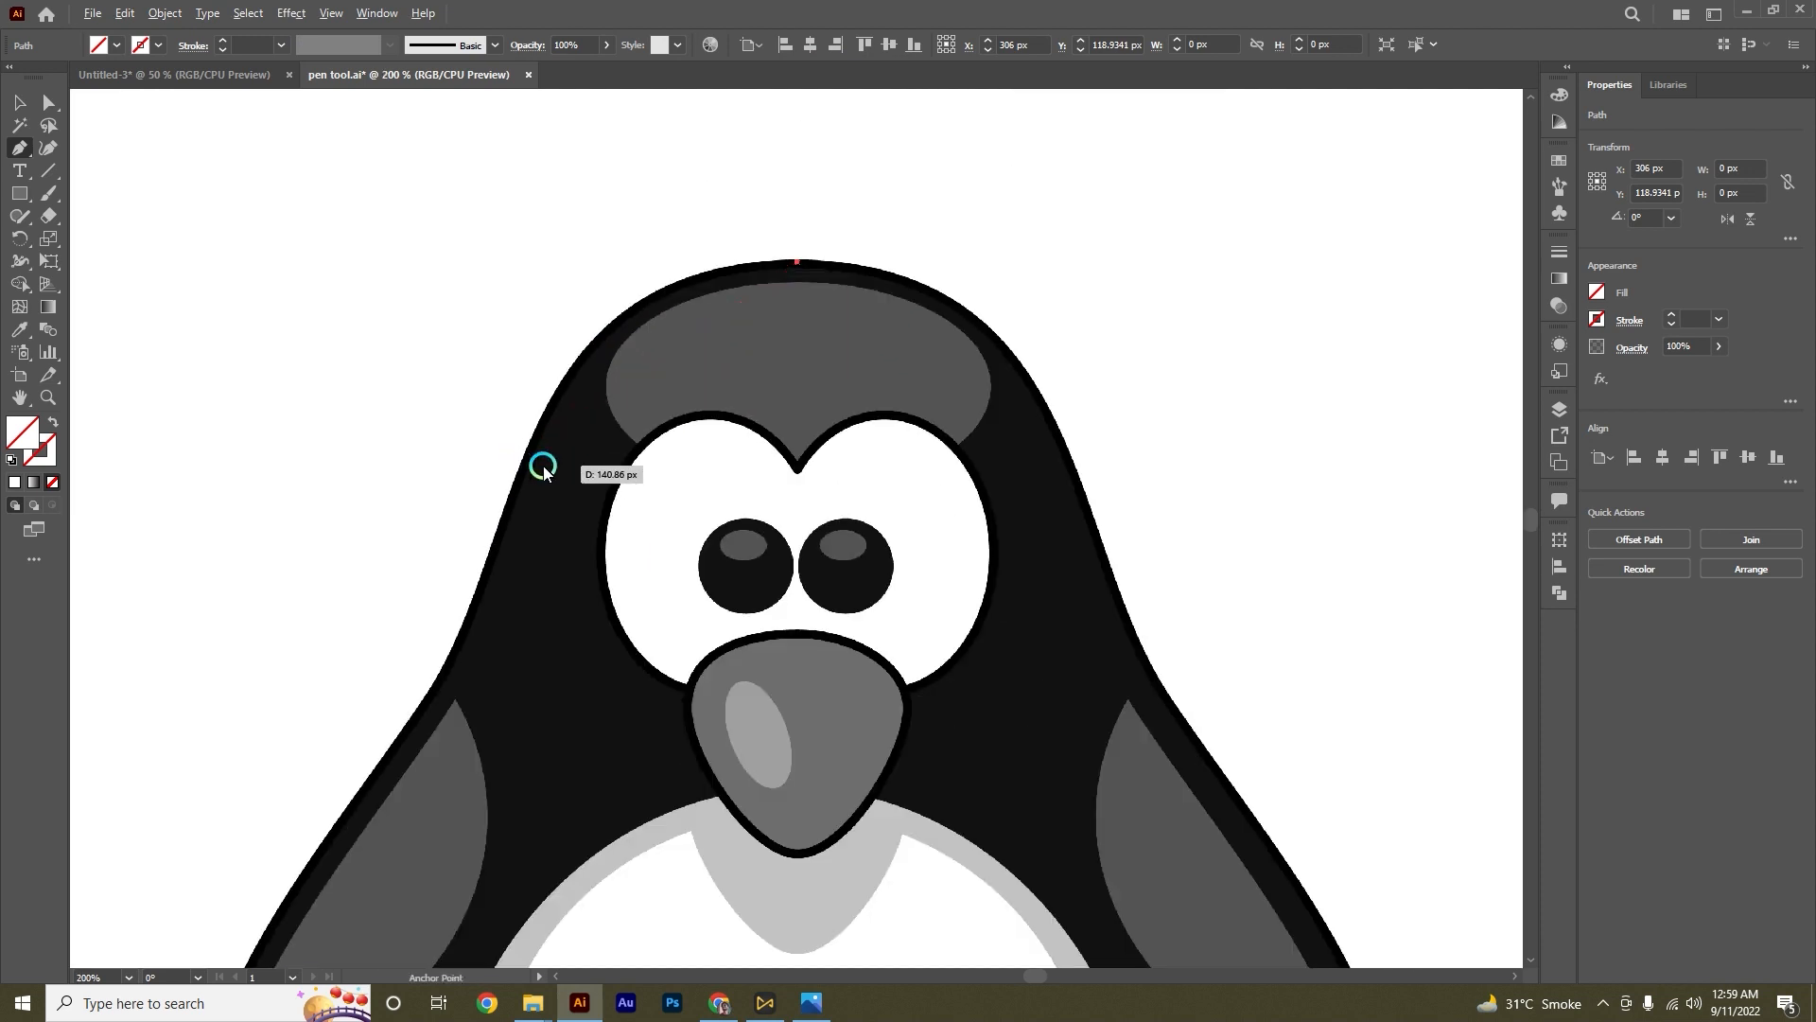
scroll(541, 465, up, 1)
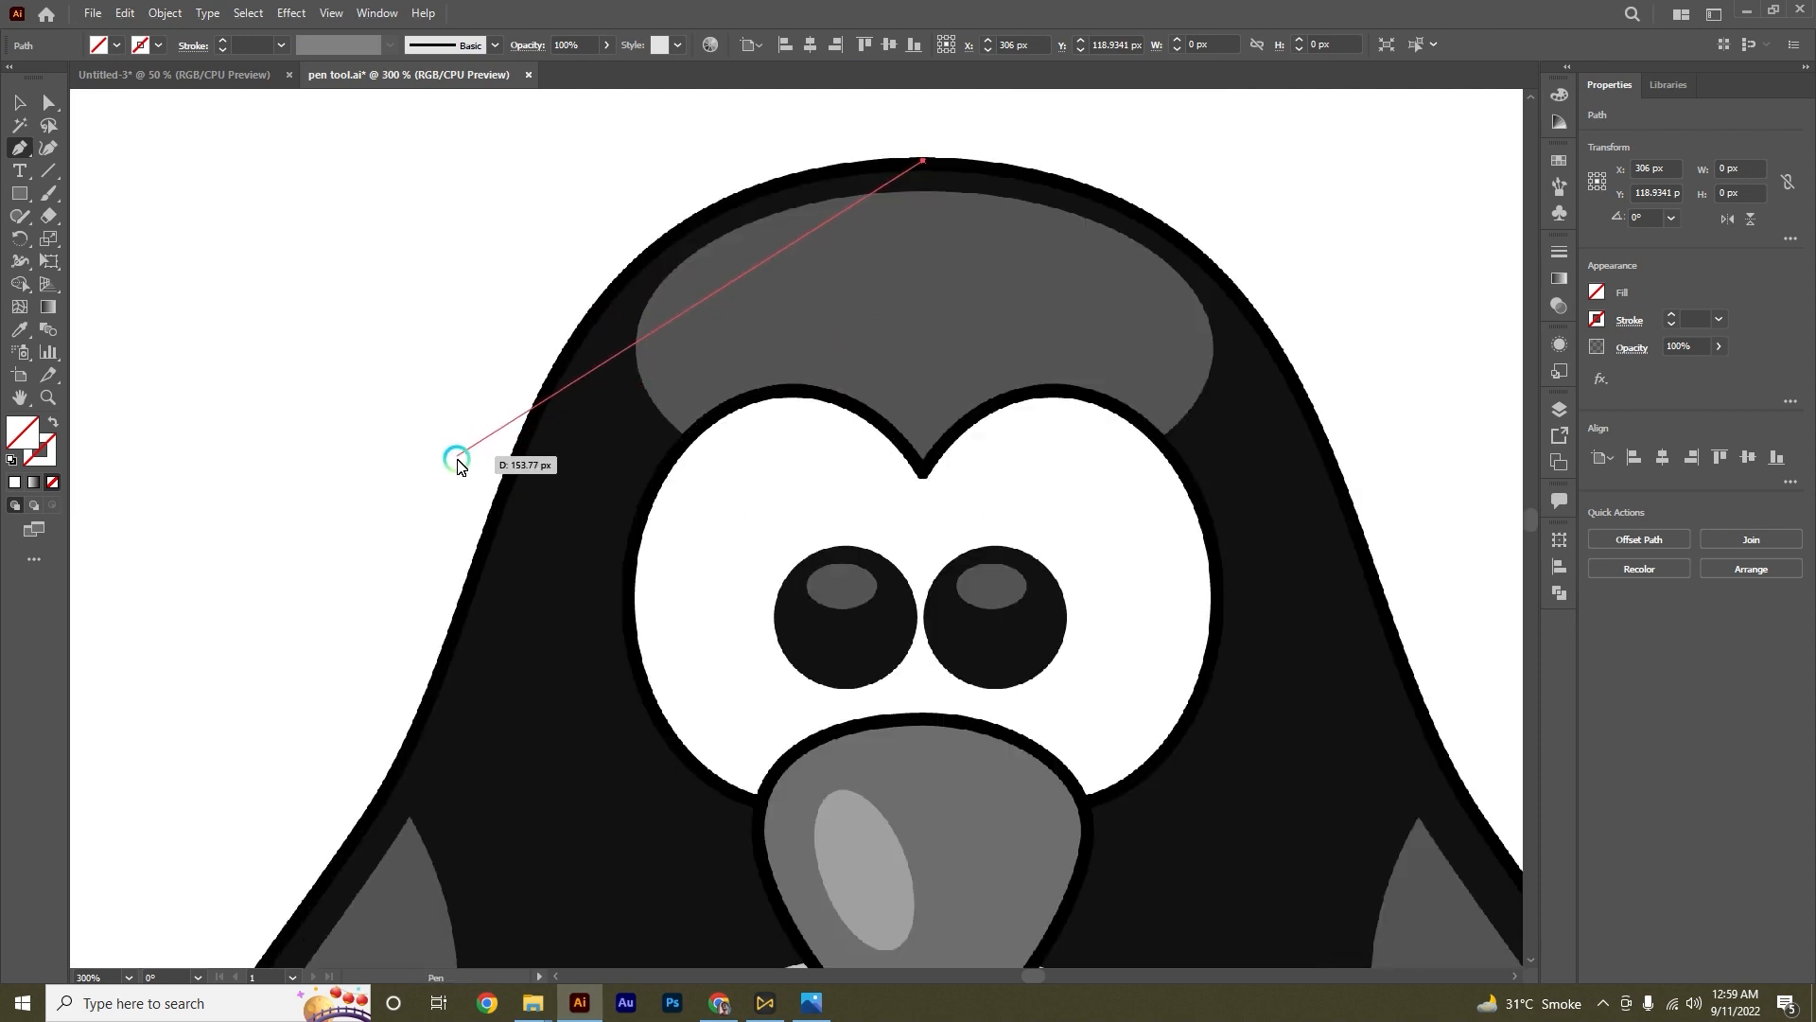
click(526, 433)
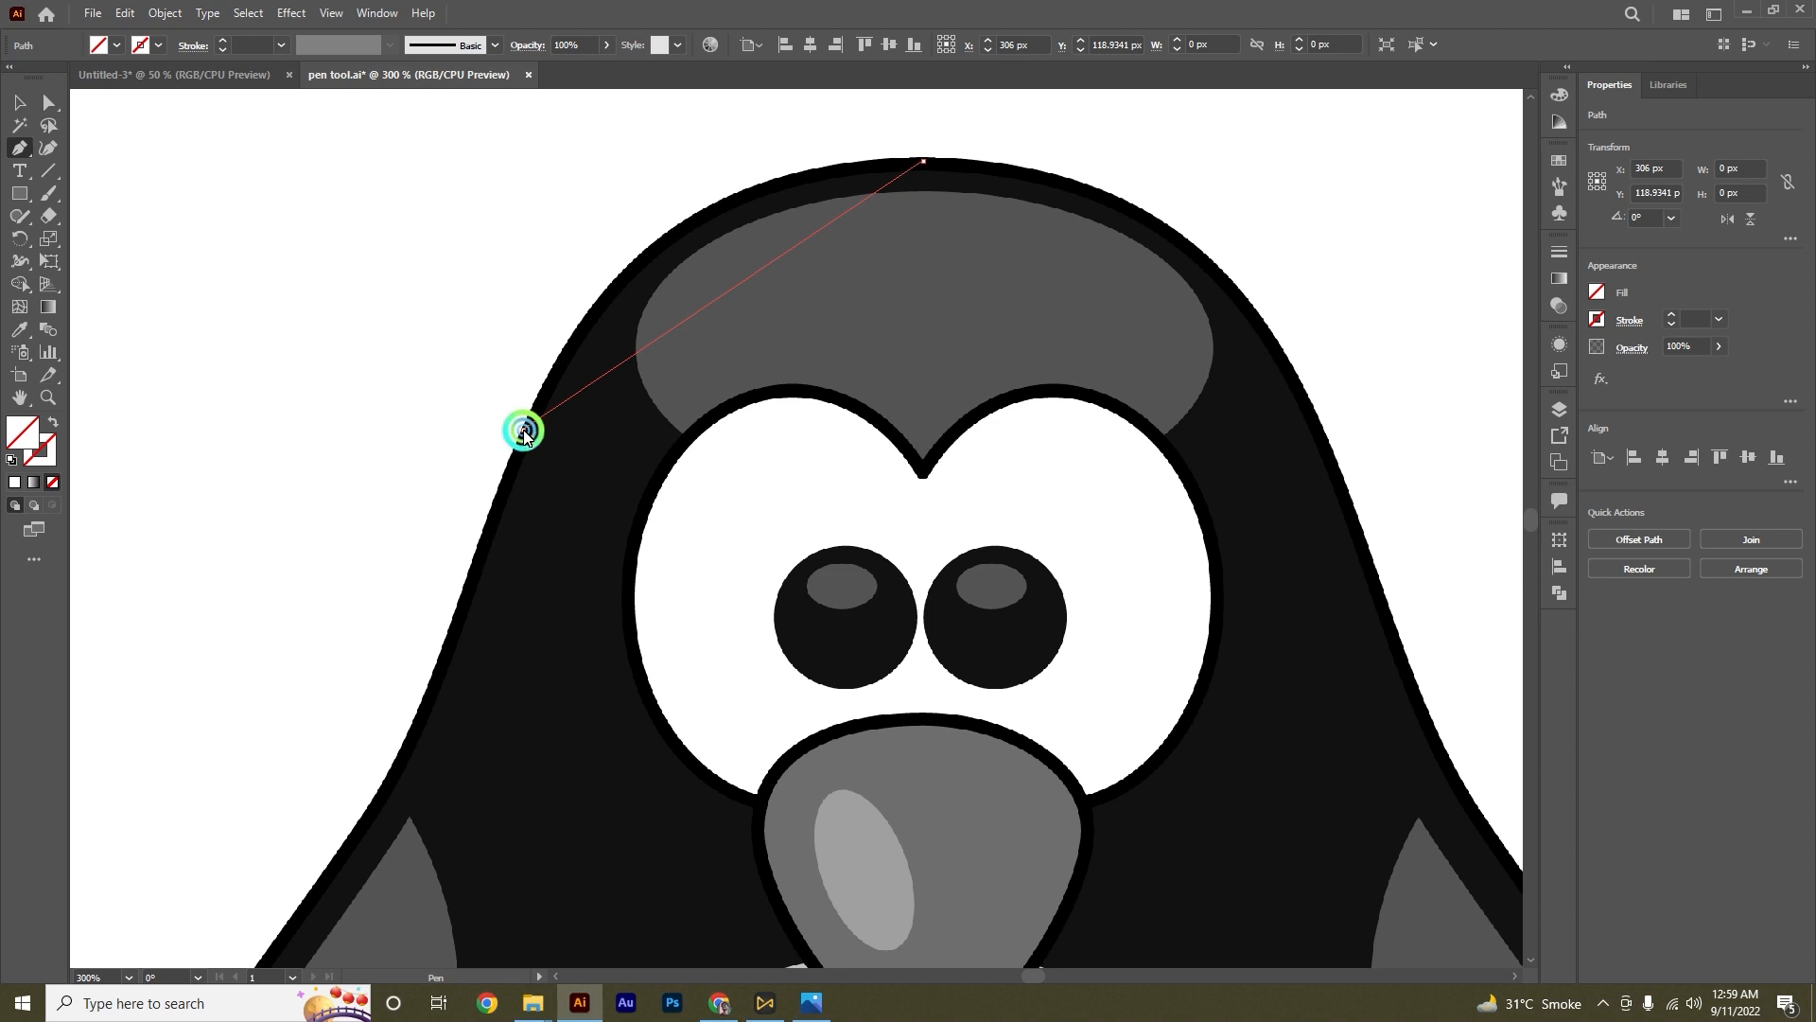
drag(525, 433, 391, 743)
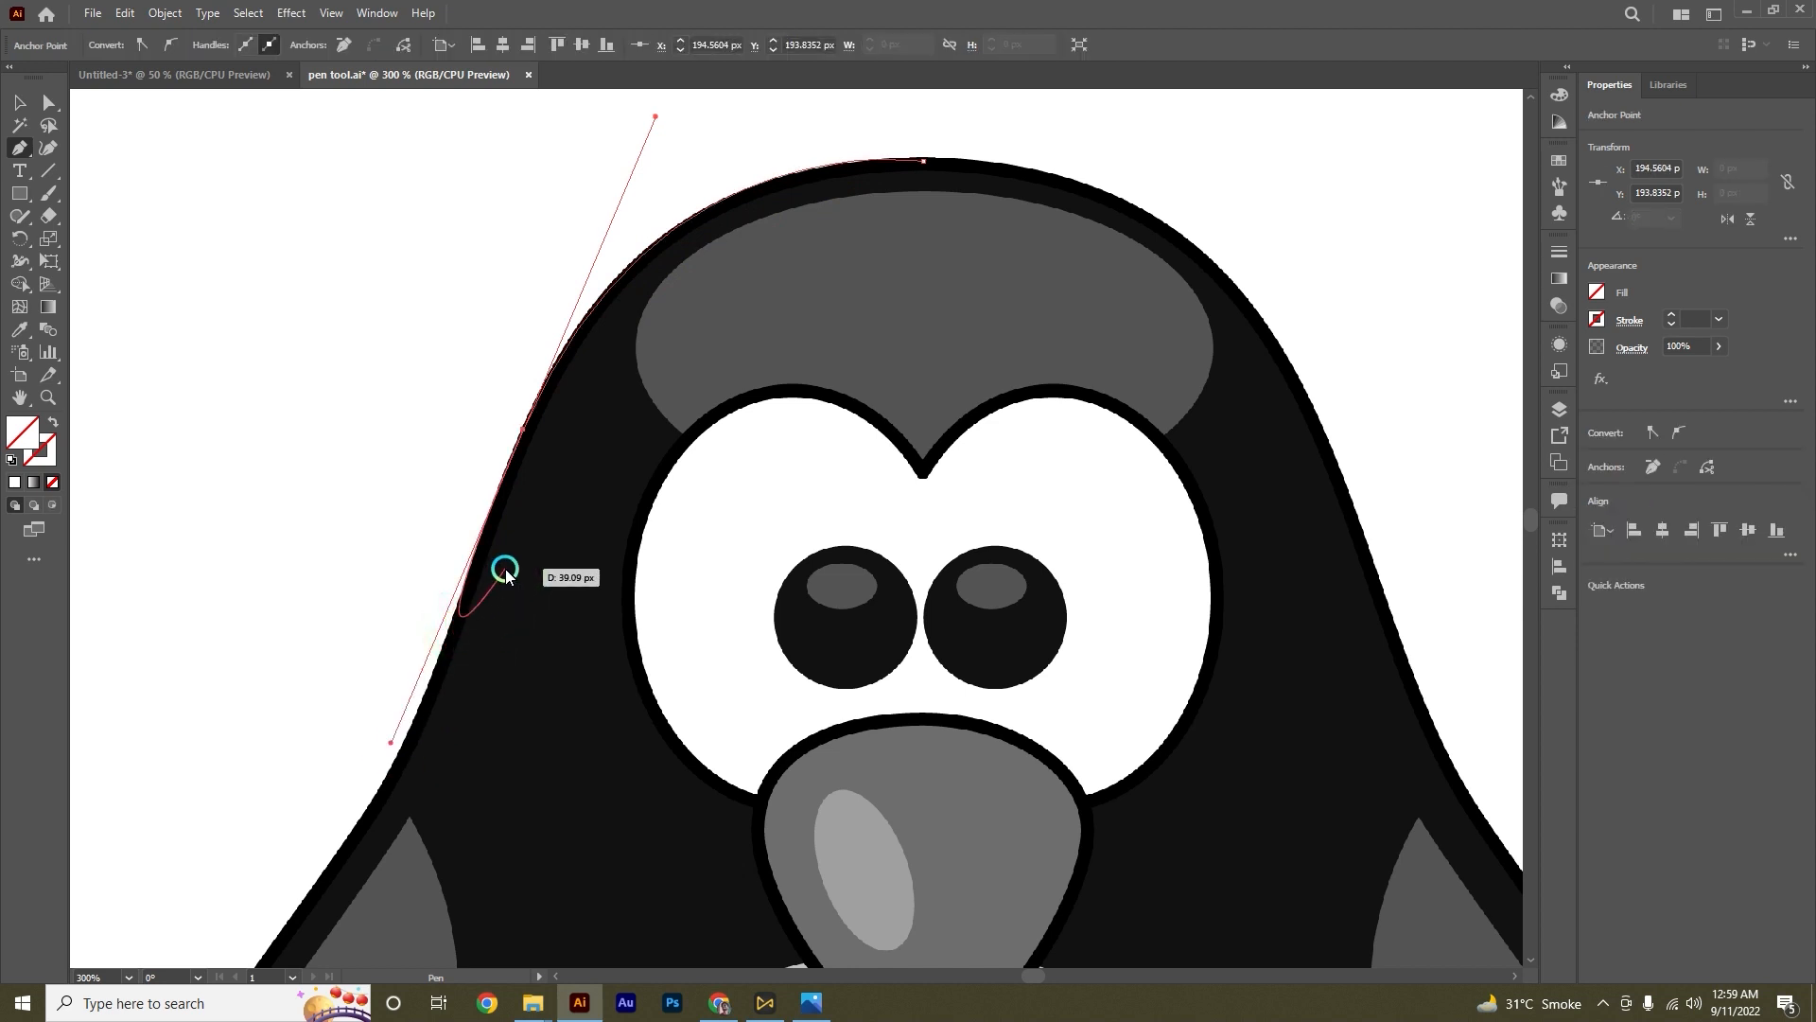
scroll(459, 620, down, 2)
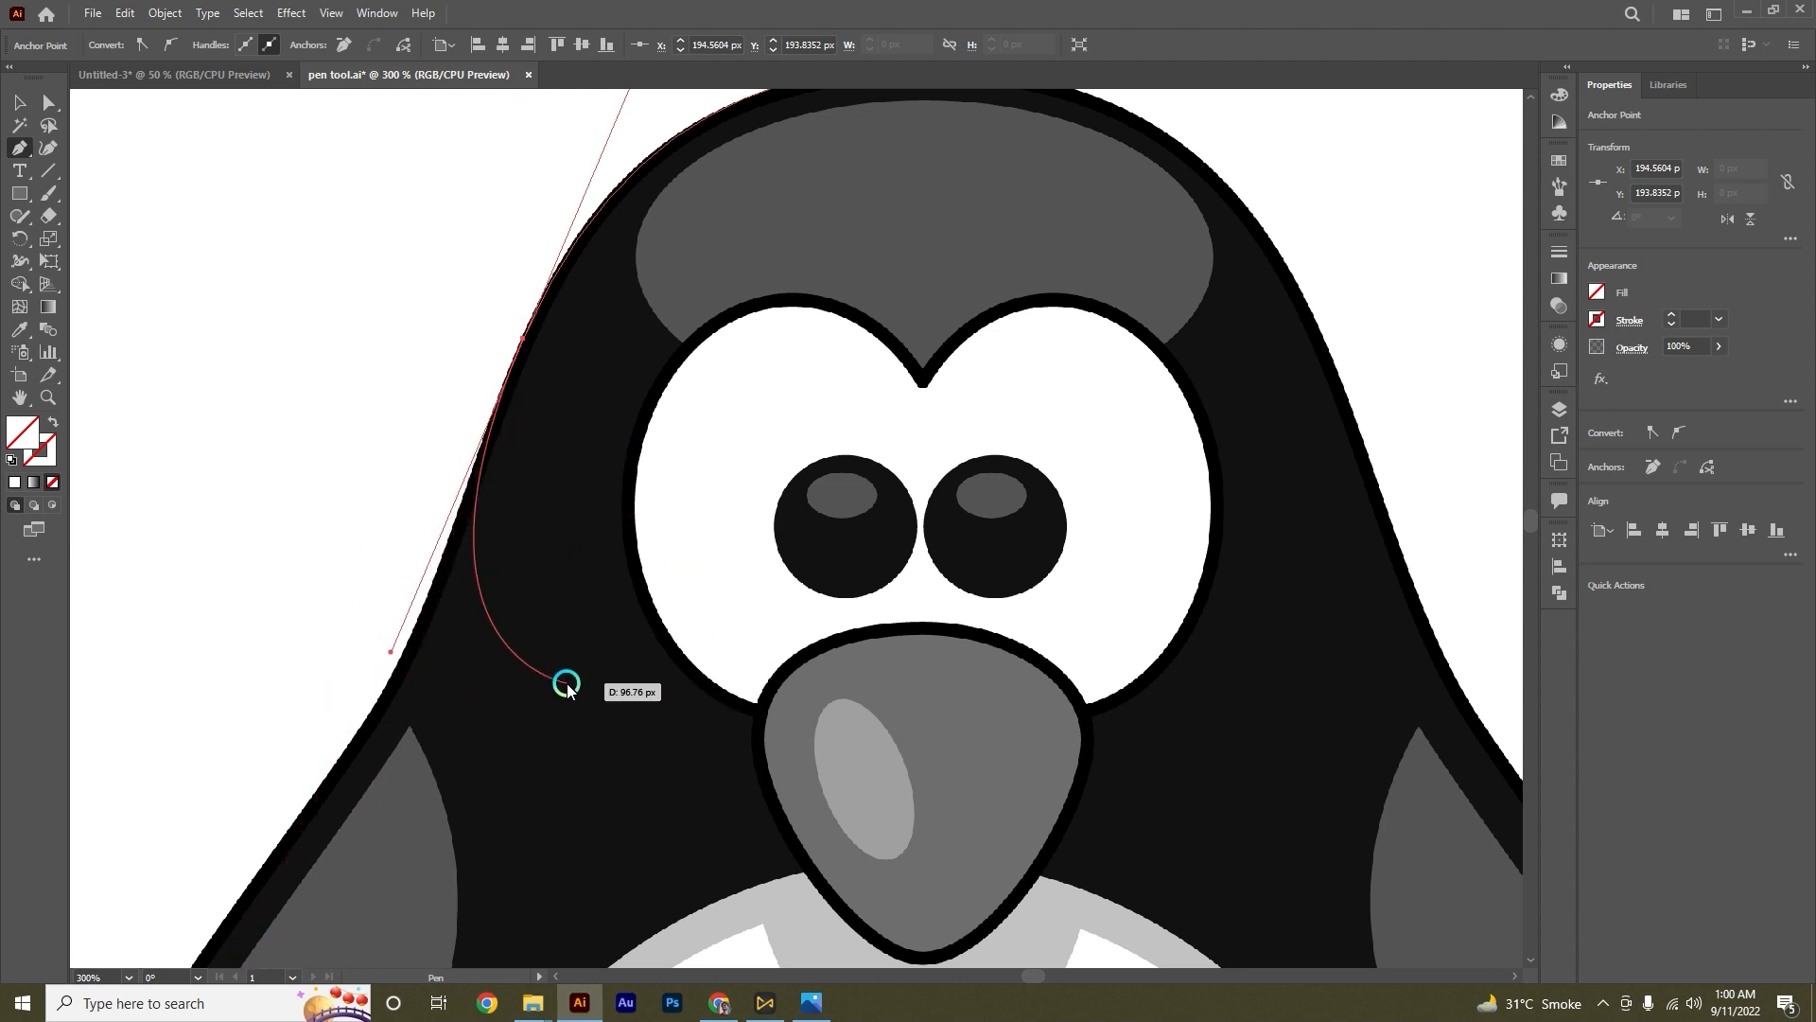
click(522, 341)
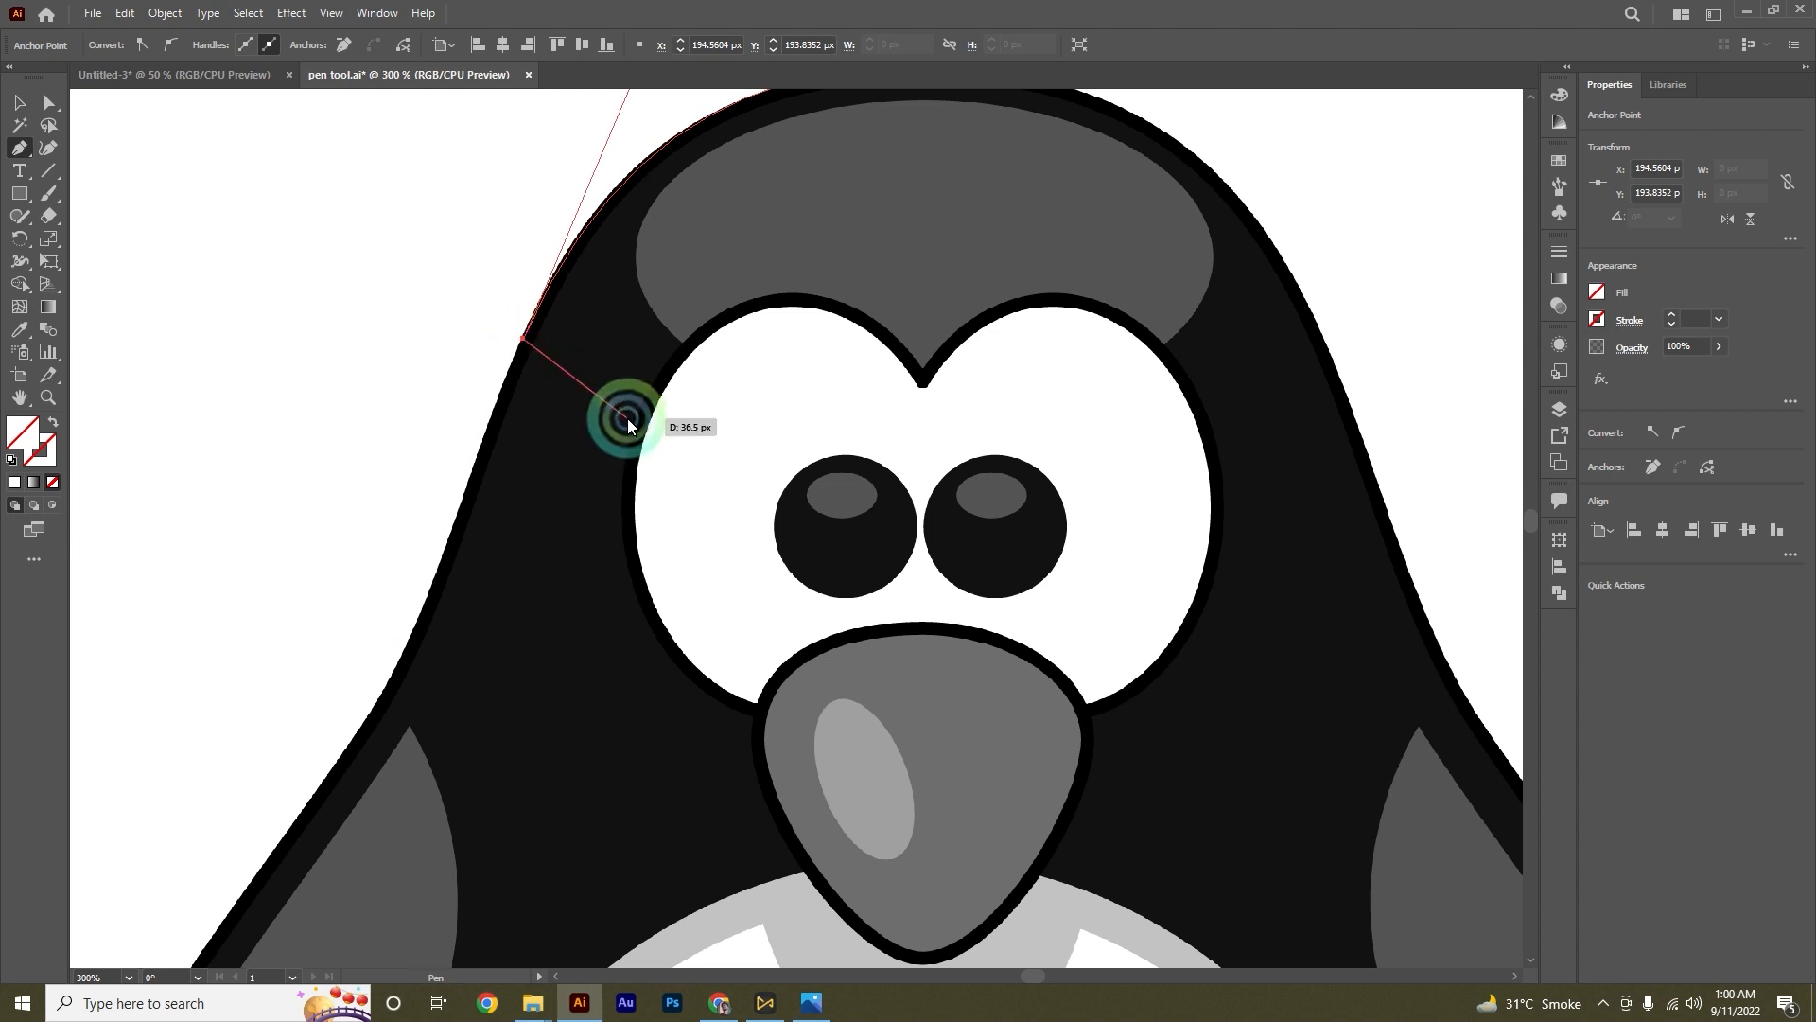
Step: Add a curved anchor where the head's left edge bends into the wing, and remove its outgoing handle
scroll(621, 417, down, 1)
scroll(628, 414, down, 2)
scroll(407, 490, up, 1)
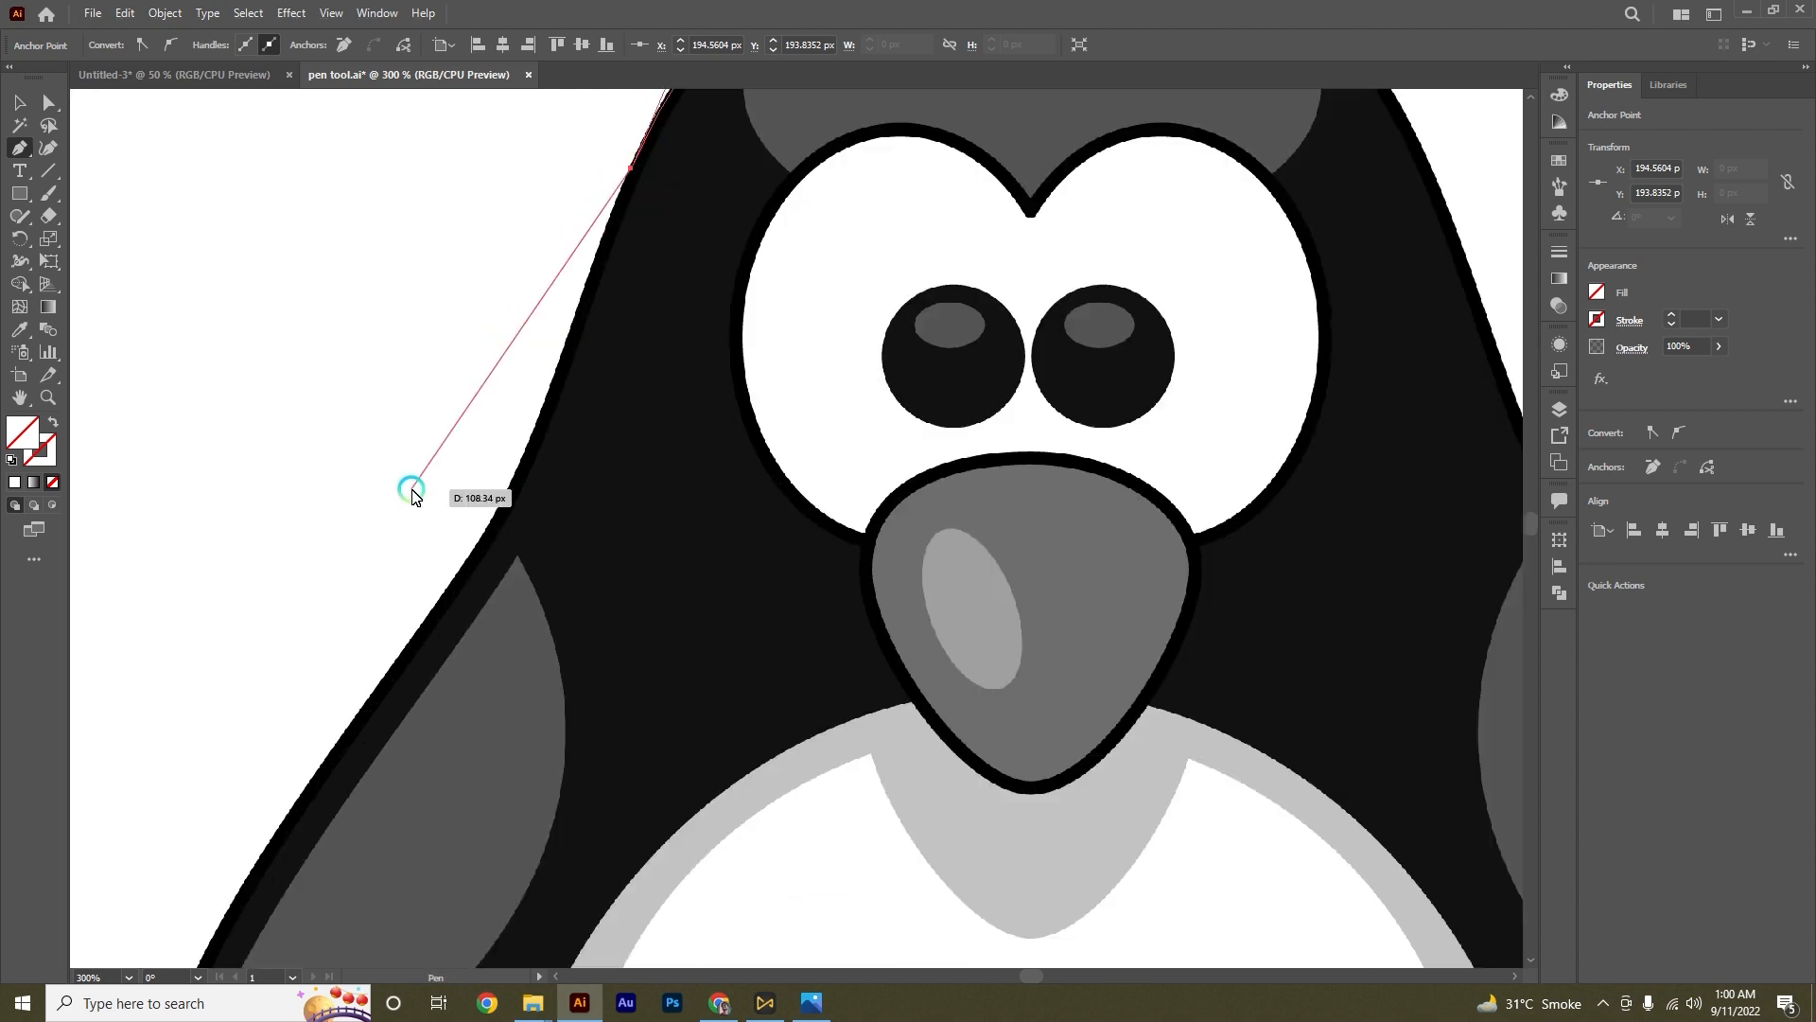
scroll(416, 496, up, 1)
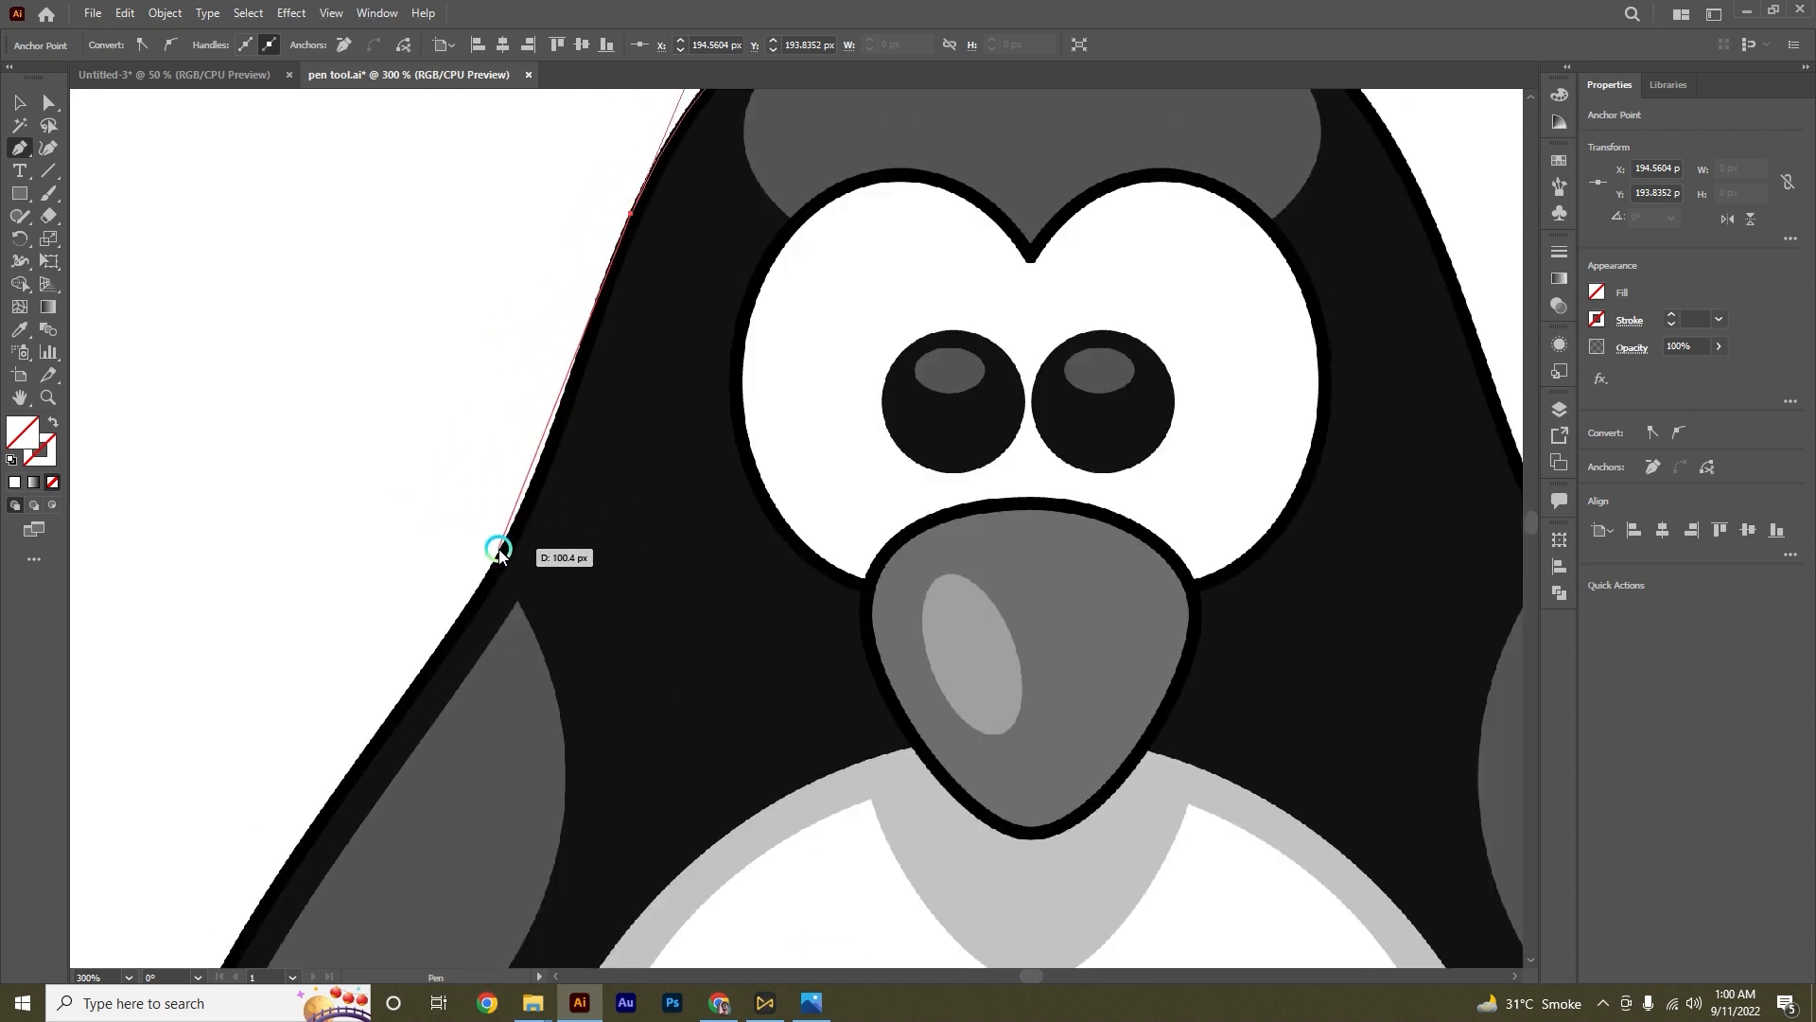
drag(499, 550, 458, 612)
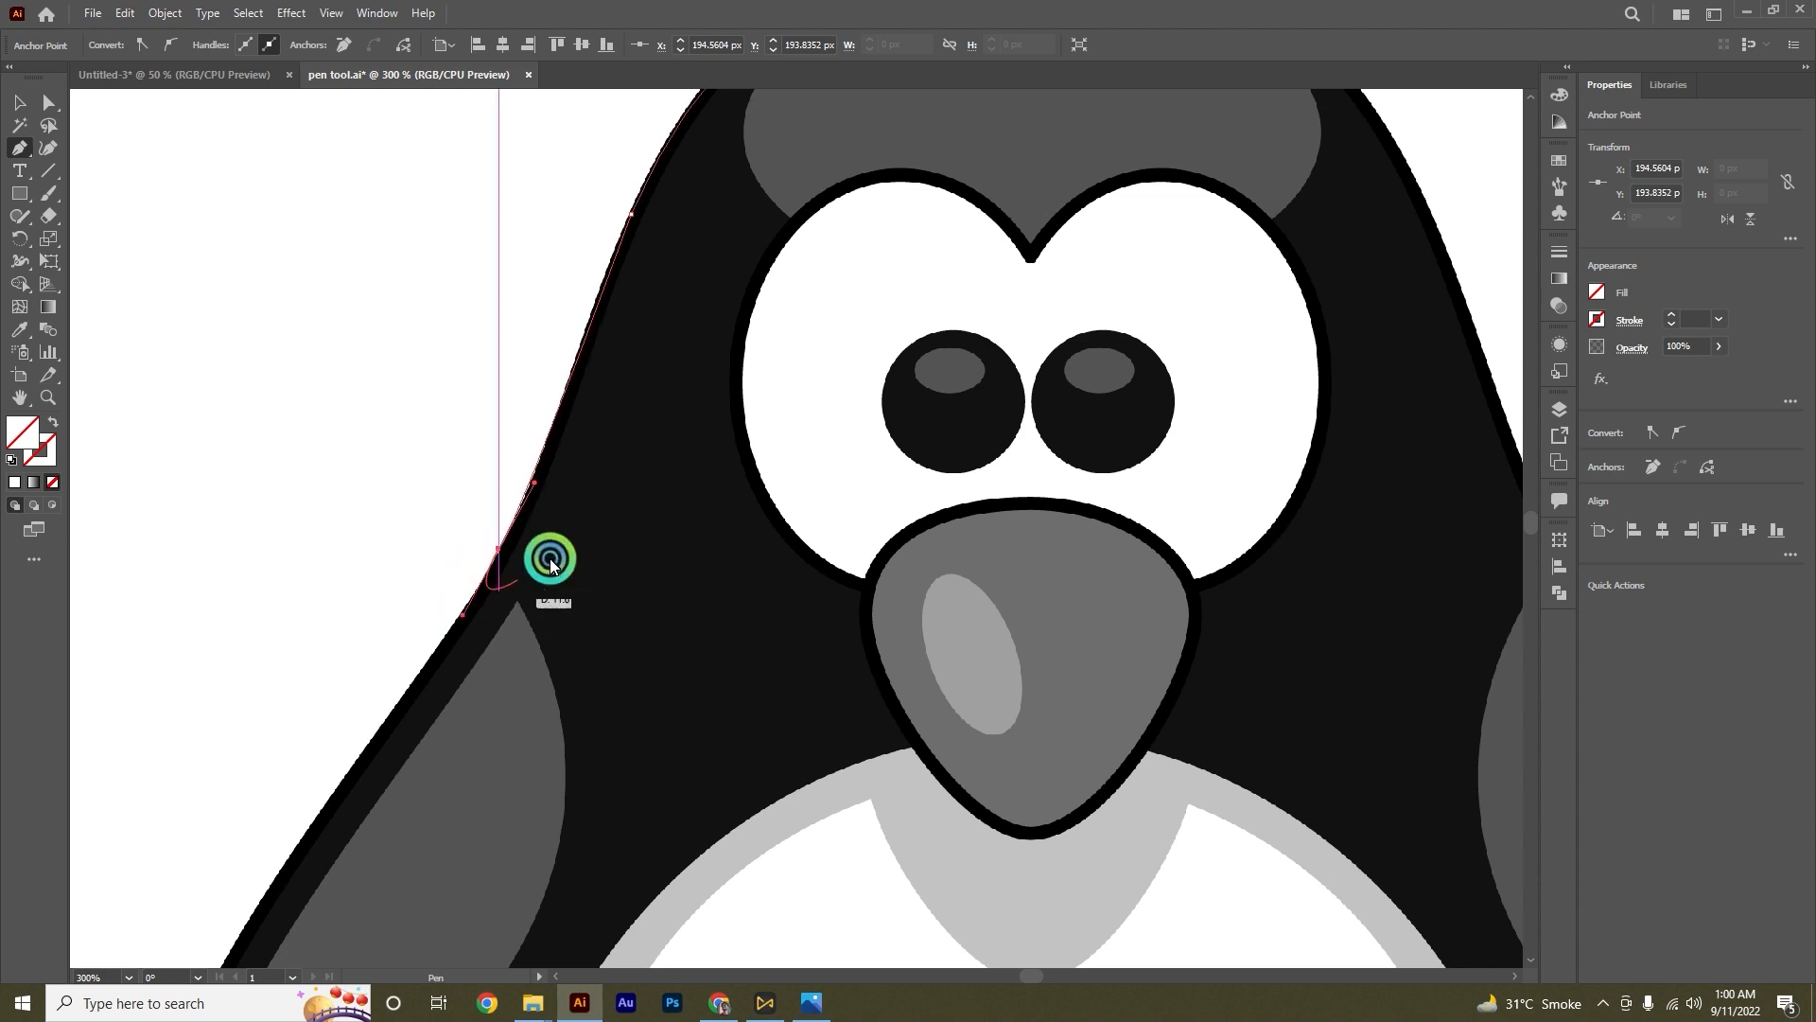
click(498, 550)
Step: Continue the curved body outline down the left wing's outer edge and around its lower tip
scroll(608, 531, down, 3)
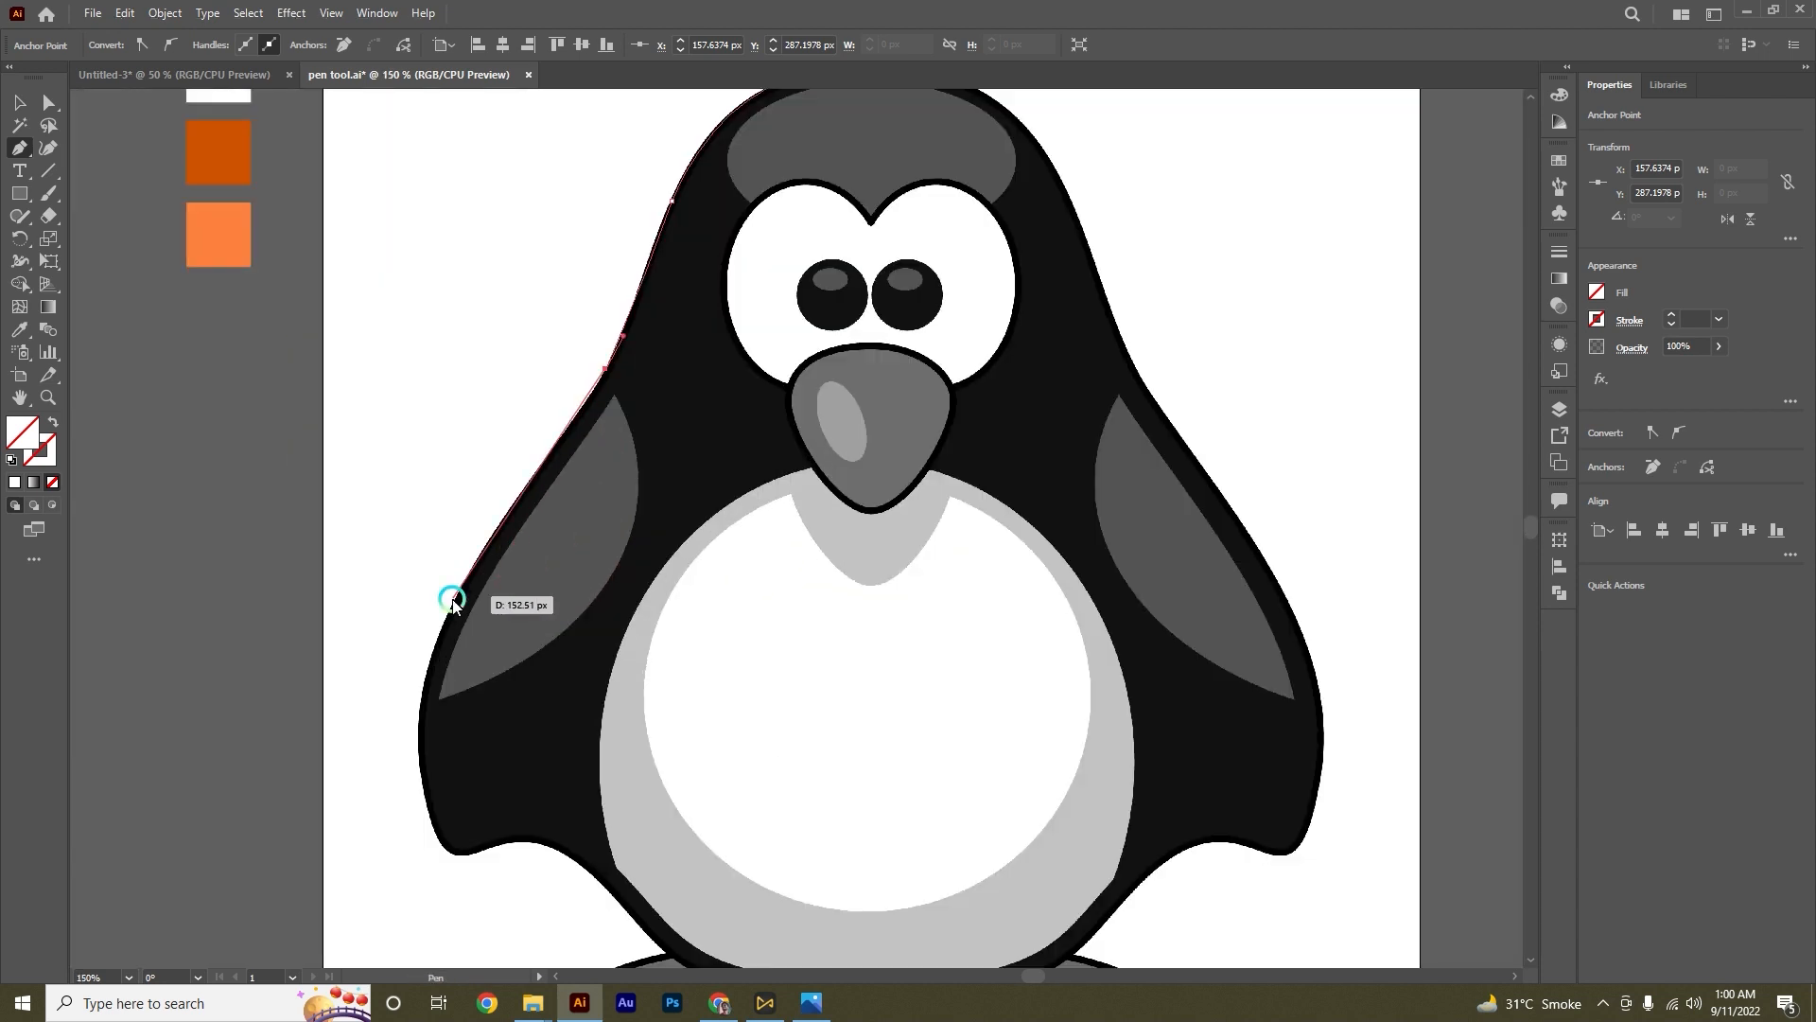
scroll(450, 598, up, 3)
scroll(409, 734, down, 3)
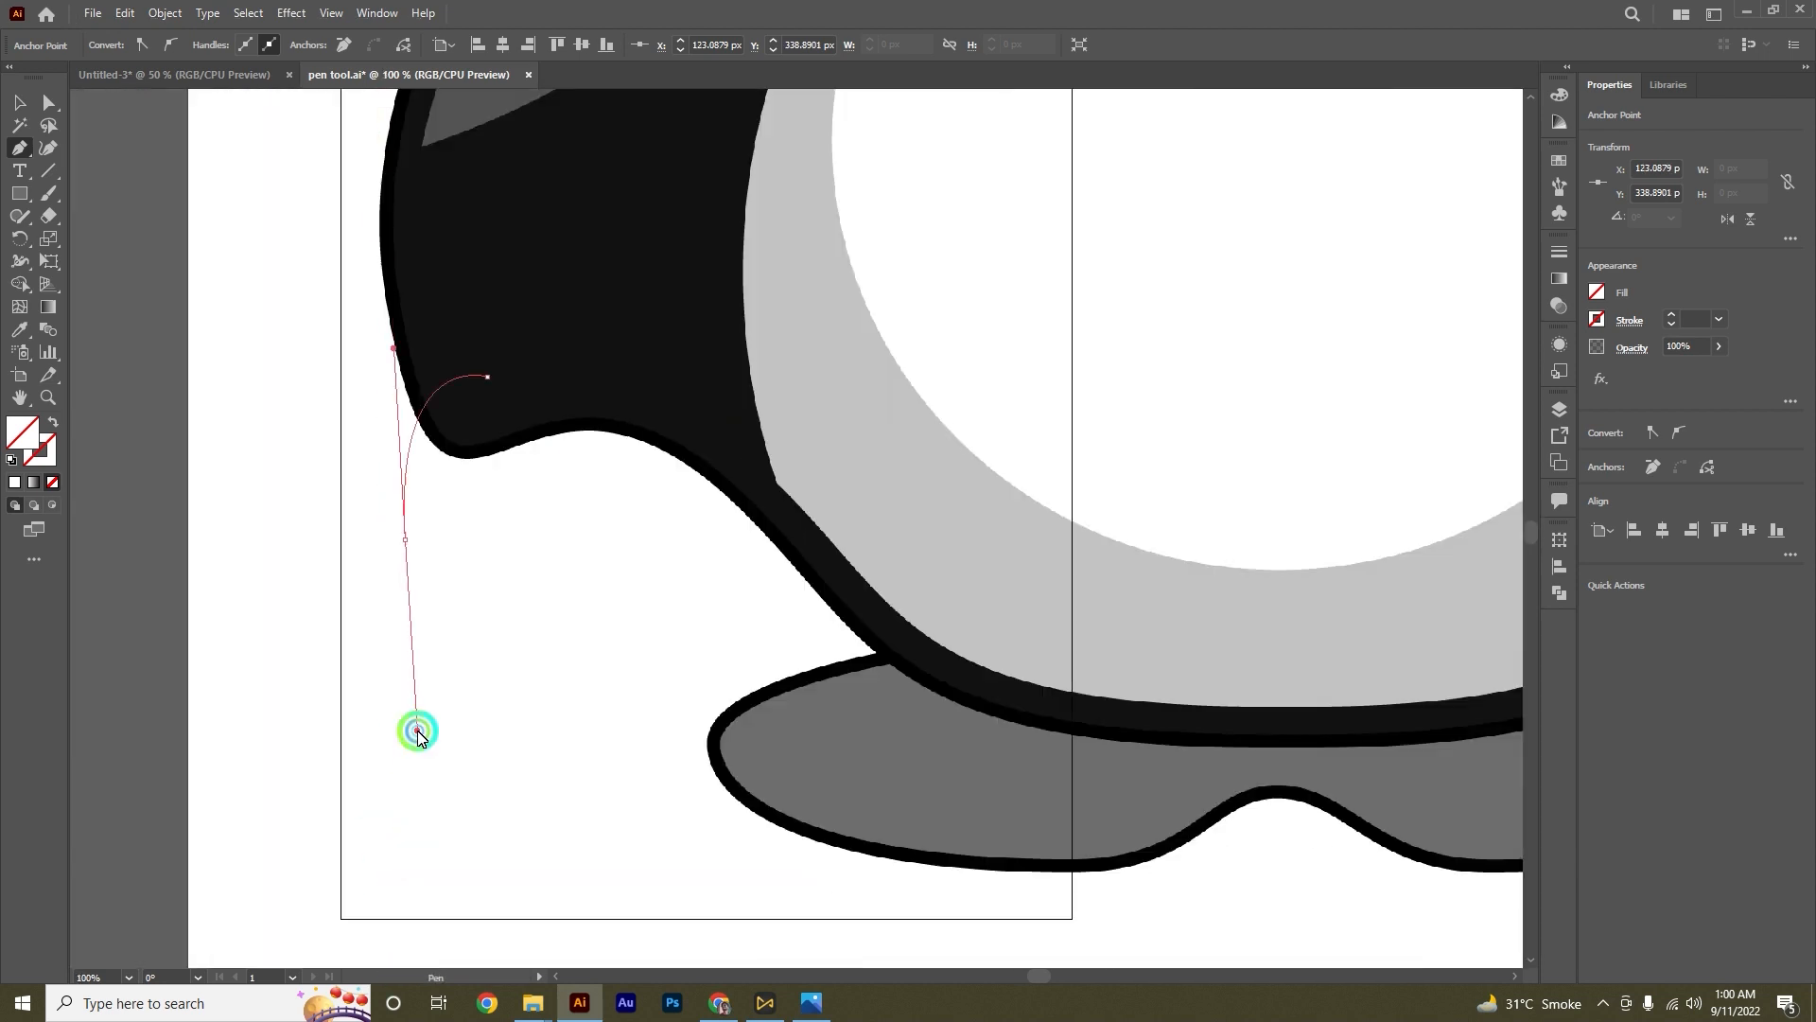
scroll(401, 555, down, 2)
drag(422, 724, 473, 768)
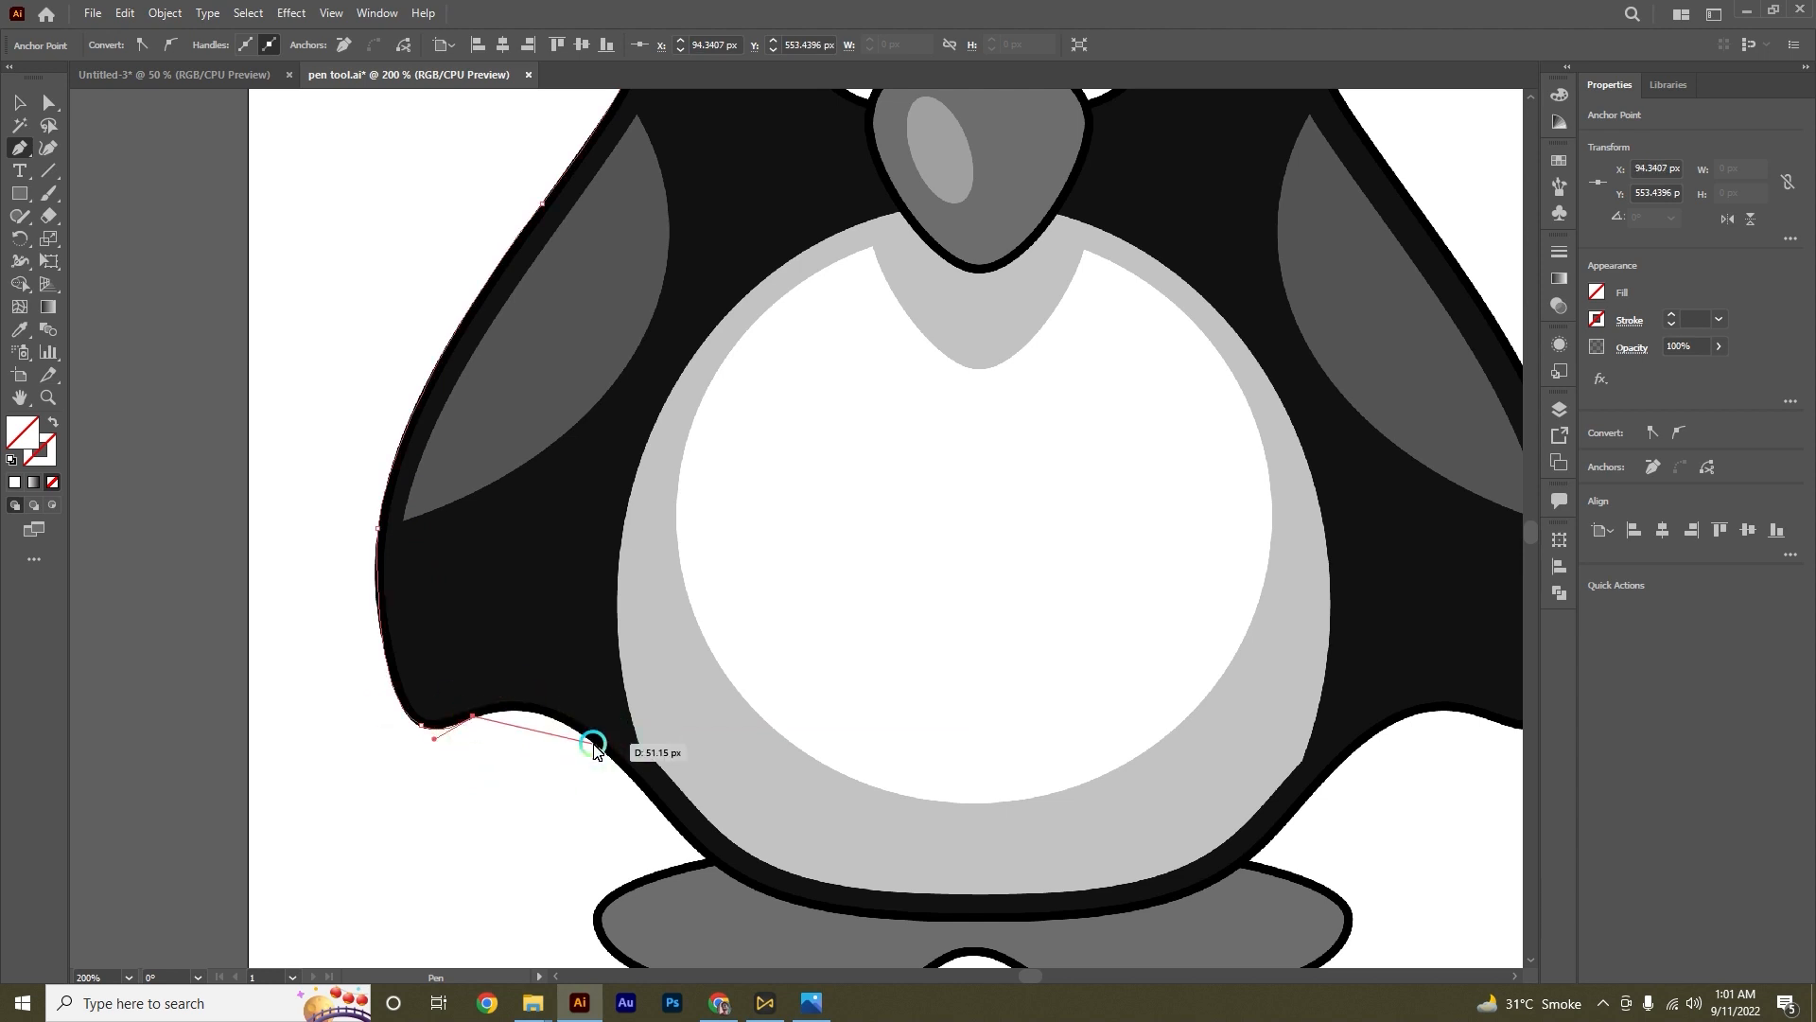
Step: Curve the body outline from the left wing's tip to the bottom centre of the belly, and remove the last anchor's outgoing handle
drag(605, 765, 690, 842)
scroll(662, 823, up, 2)
scroll(648, 802, down, 2)
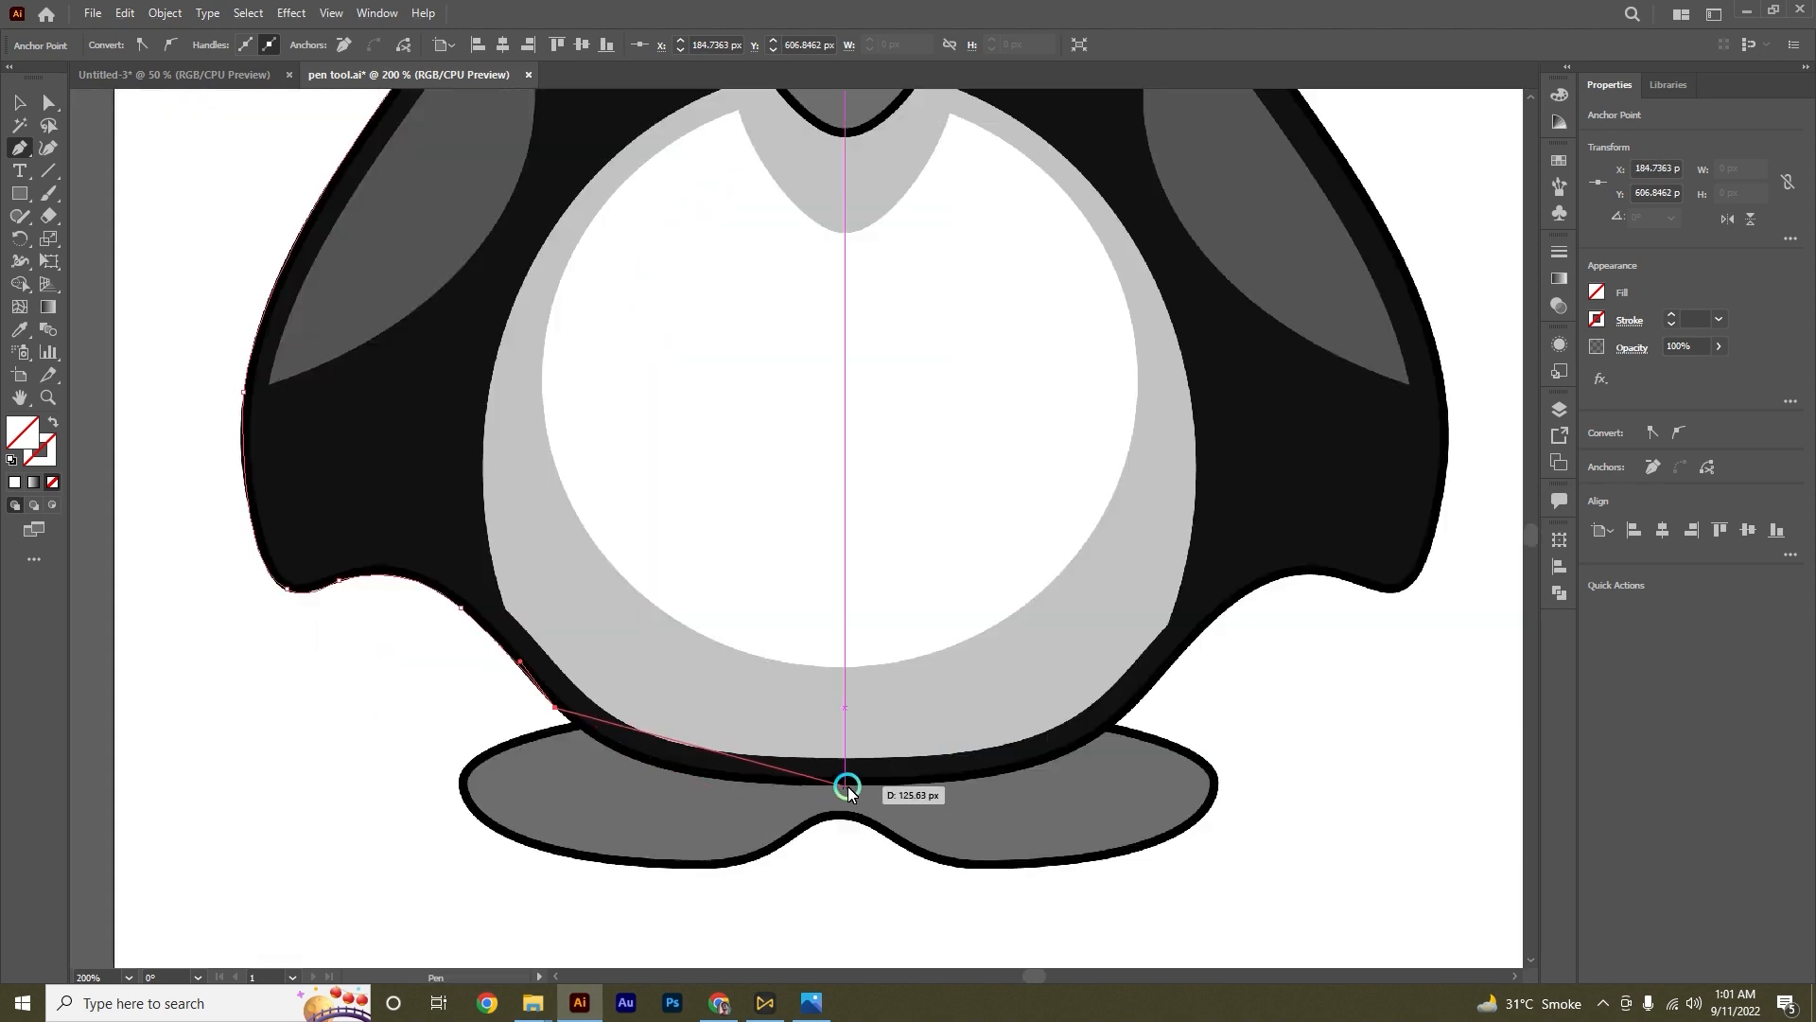
drag(845, 783, 1055, 770)
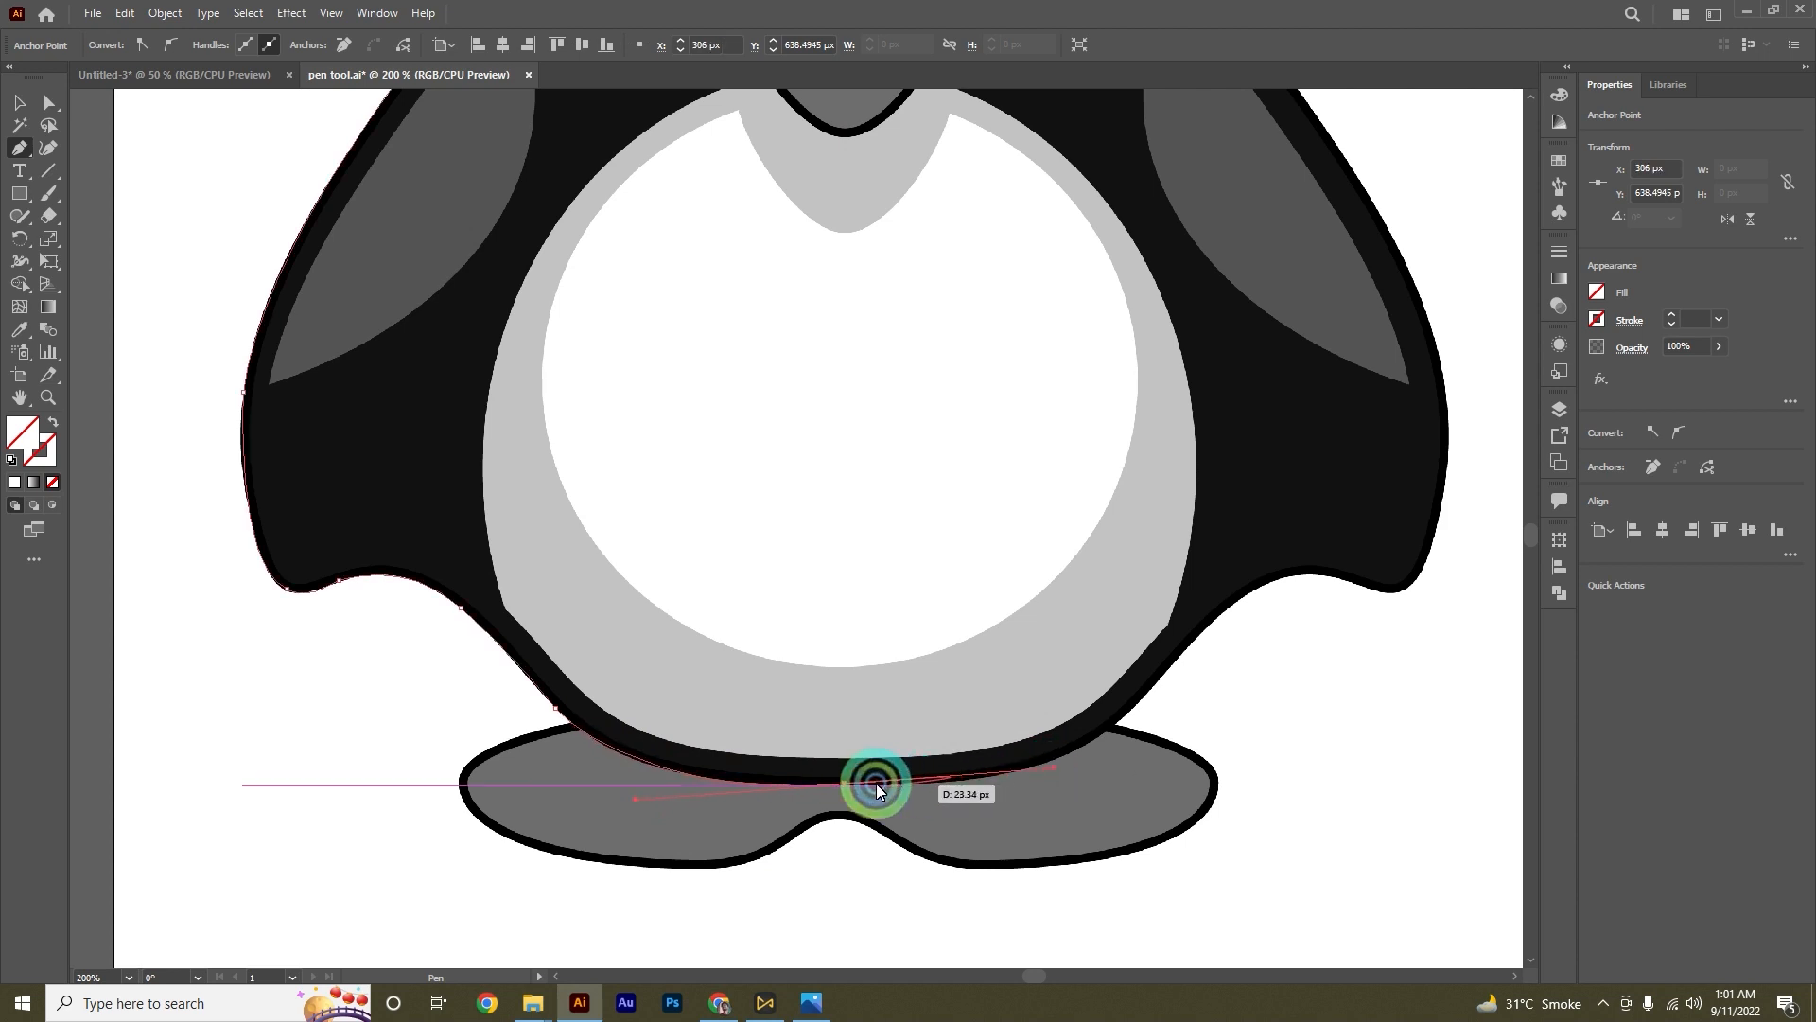
click(844, 782)
Step: Close the left-half body path with a straight centre line back to the starting anchor on the head's top
scroll(878, 807, up, 3)
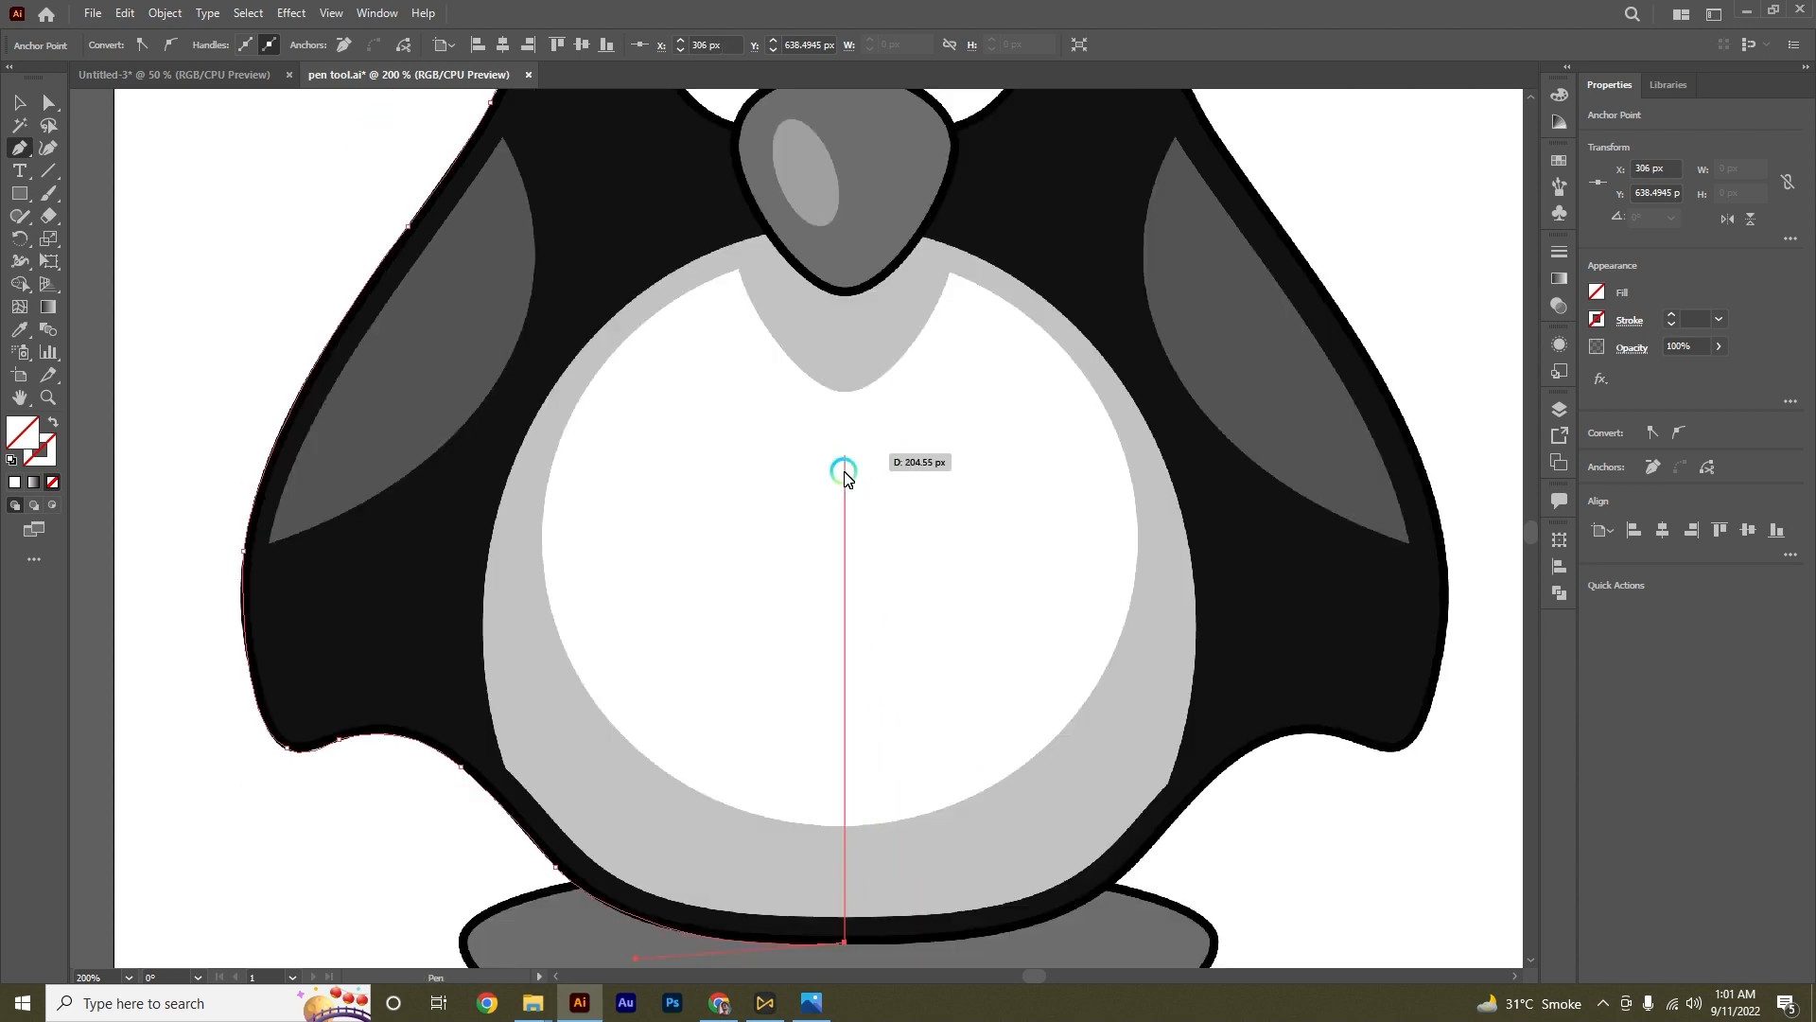
scroll(764, 566, down, 2)
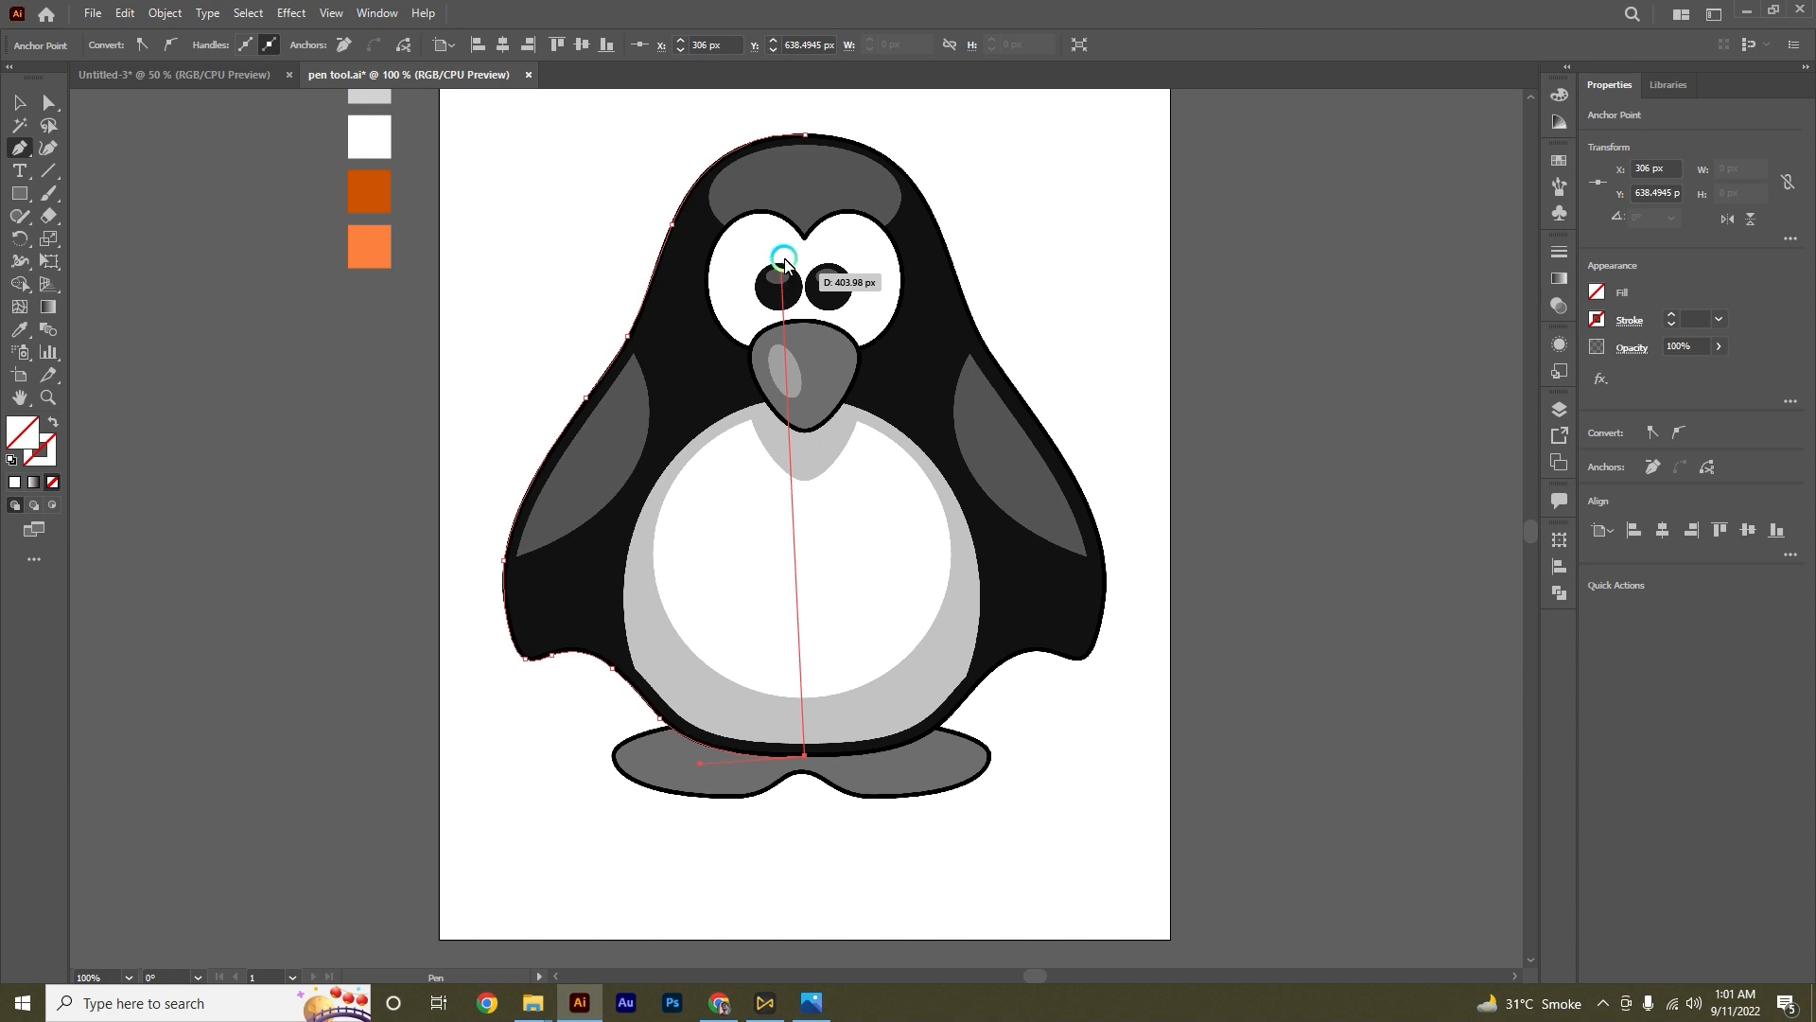
click(805, 138)
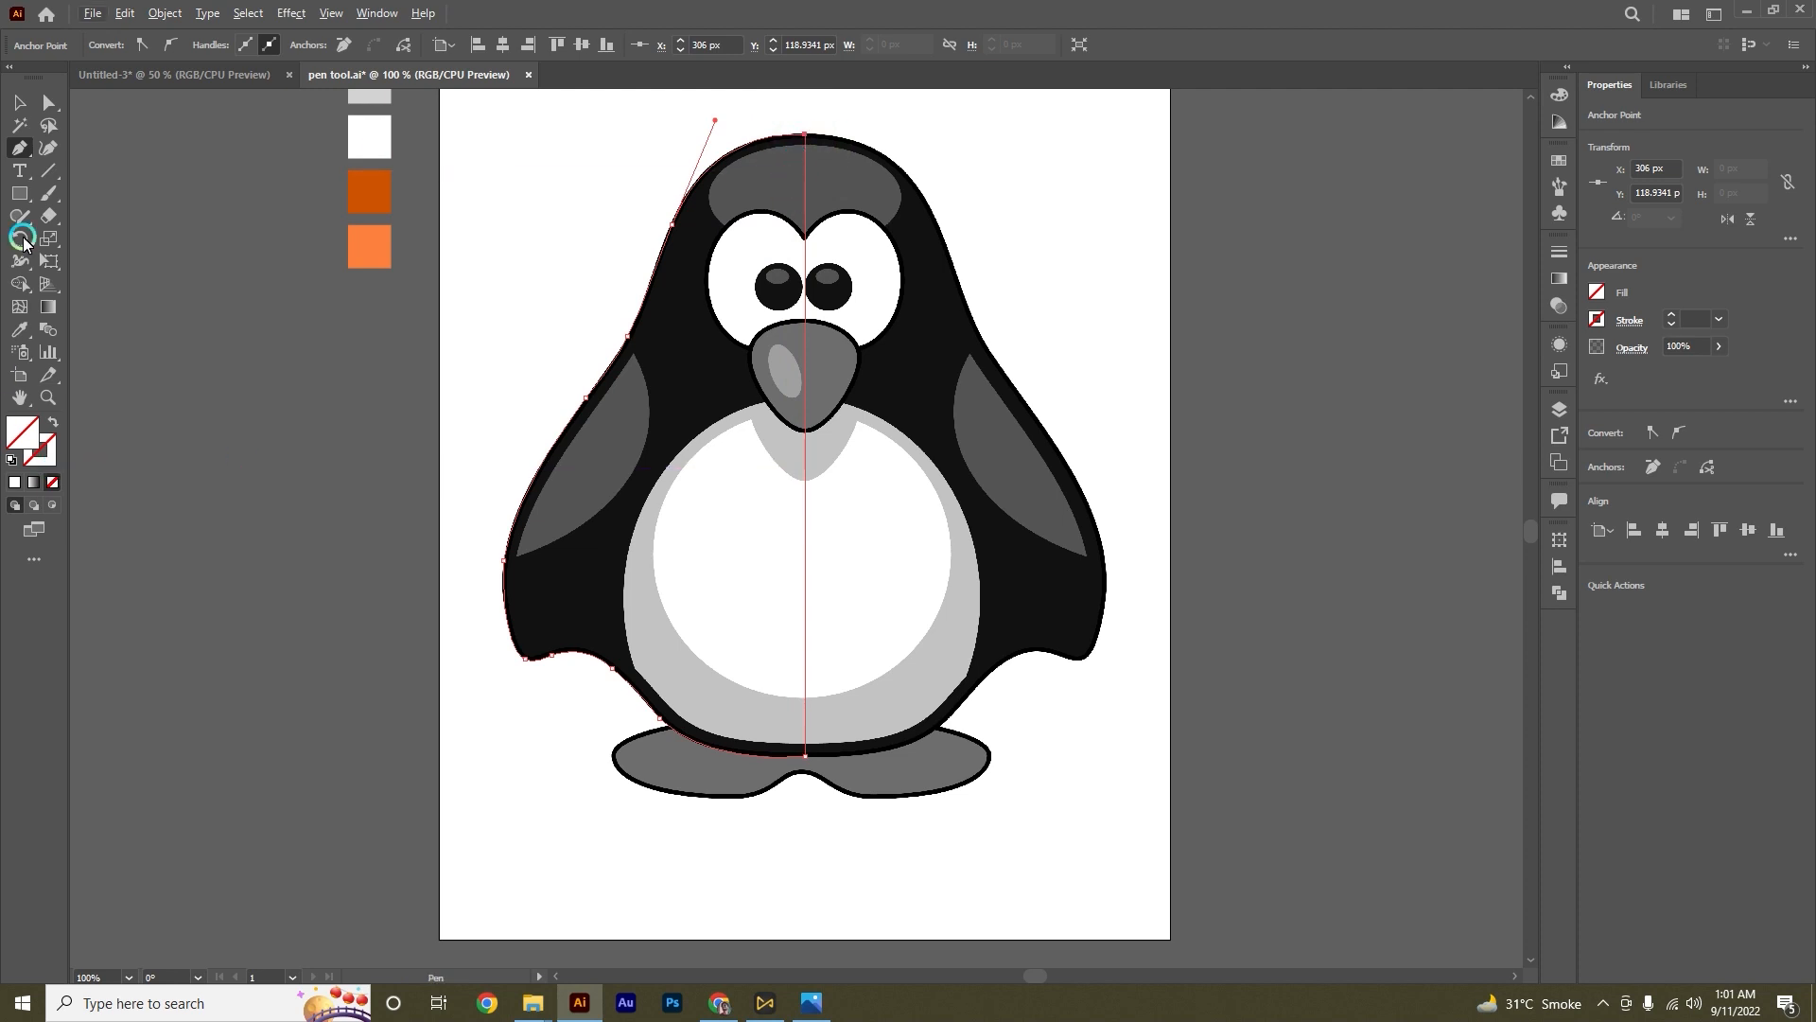
Step: Give the half-body path no fill and an orange 5 pt stroke sampled from the lightest orange swatch
click(19, 102)
click(41, 454)
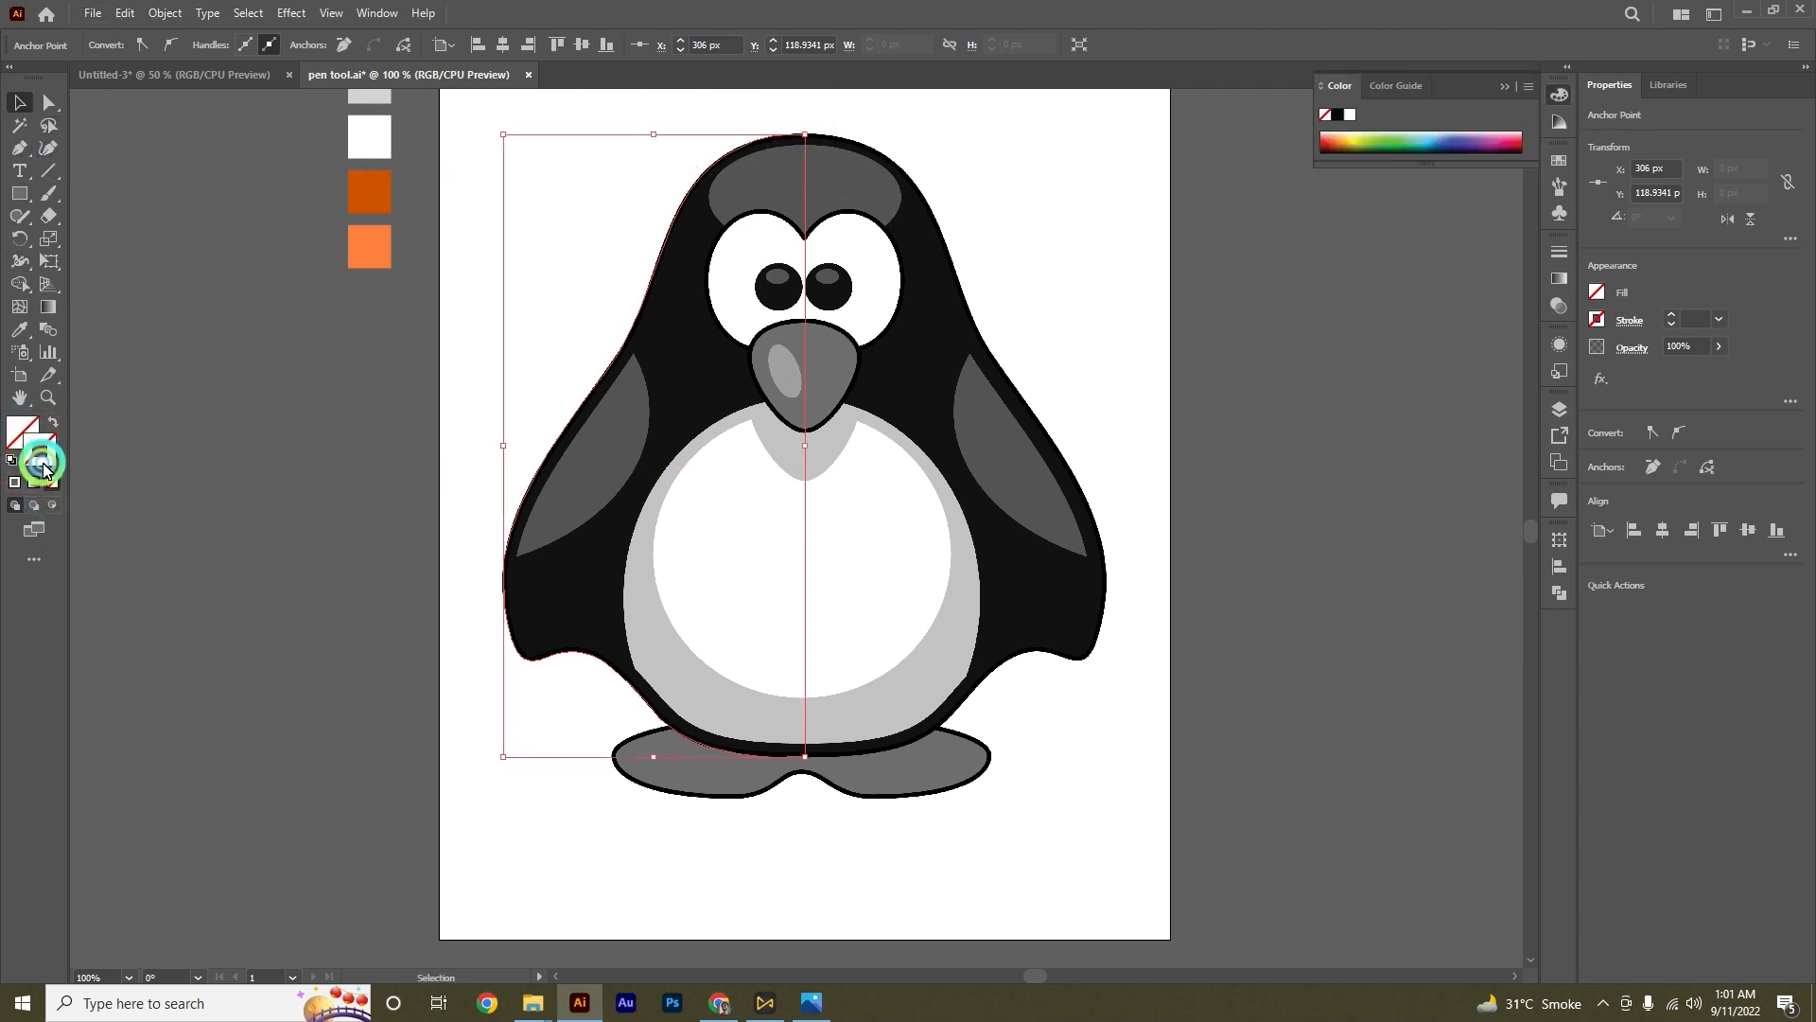
click(15, 483)
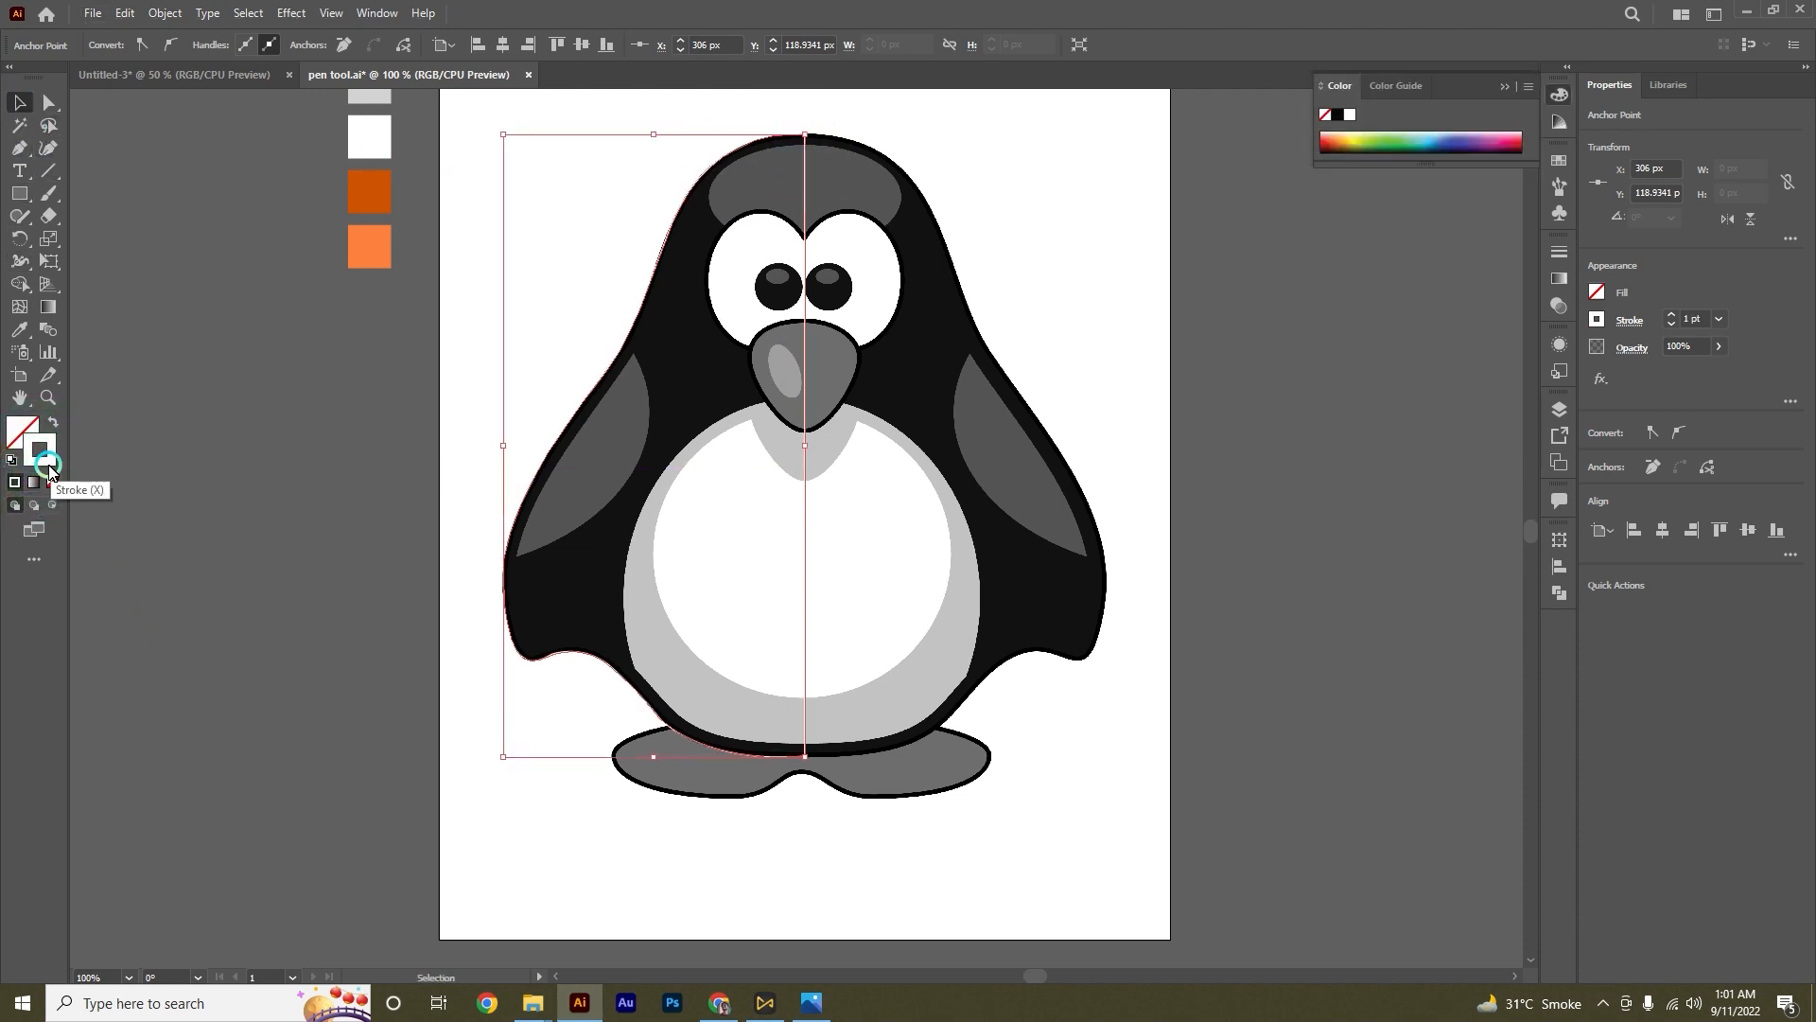
double_click(39, 452)
mouse_move(1203, 442)
mouse_down()
mouse_move(1229, 410)
mouse_move(1095, 514)
mouse_move(1321, 344)
mouse_up()
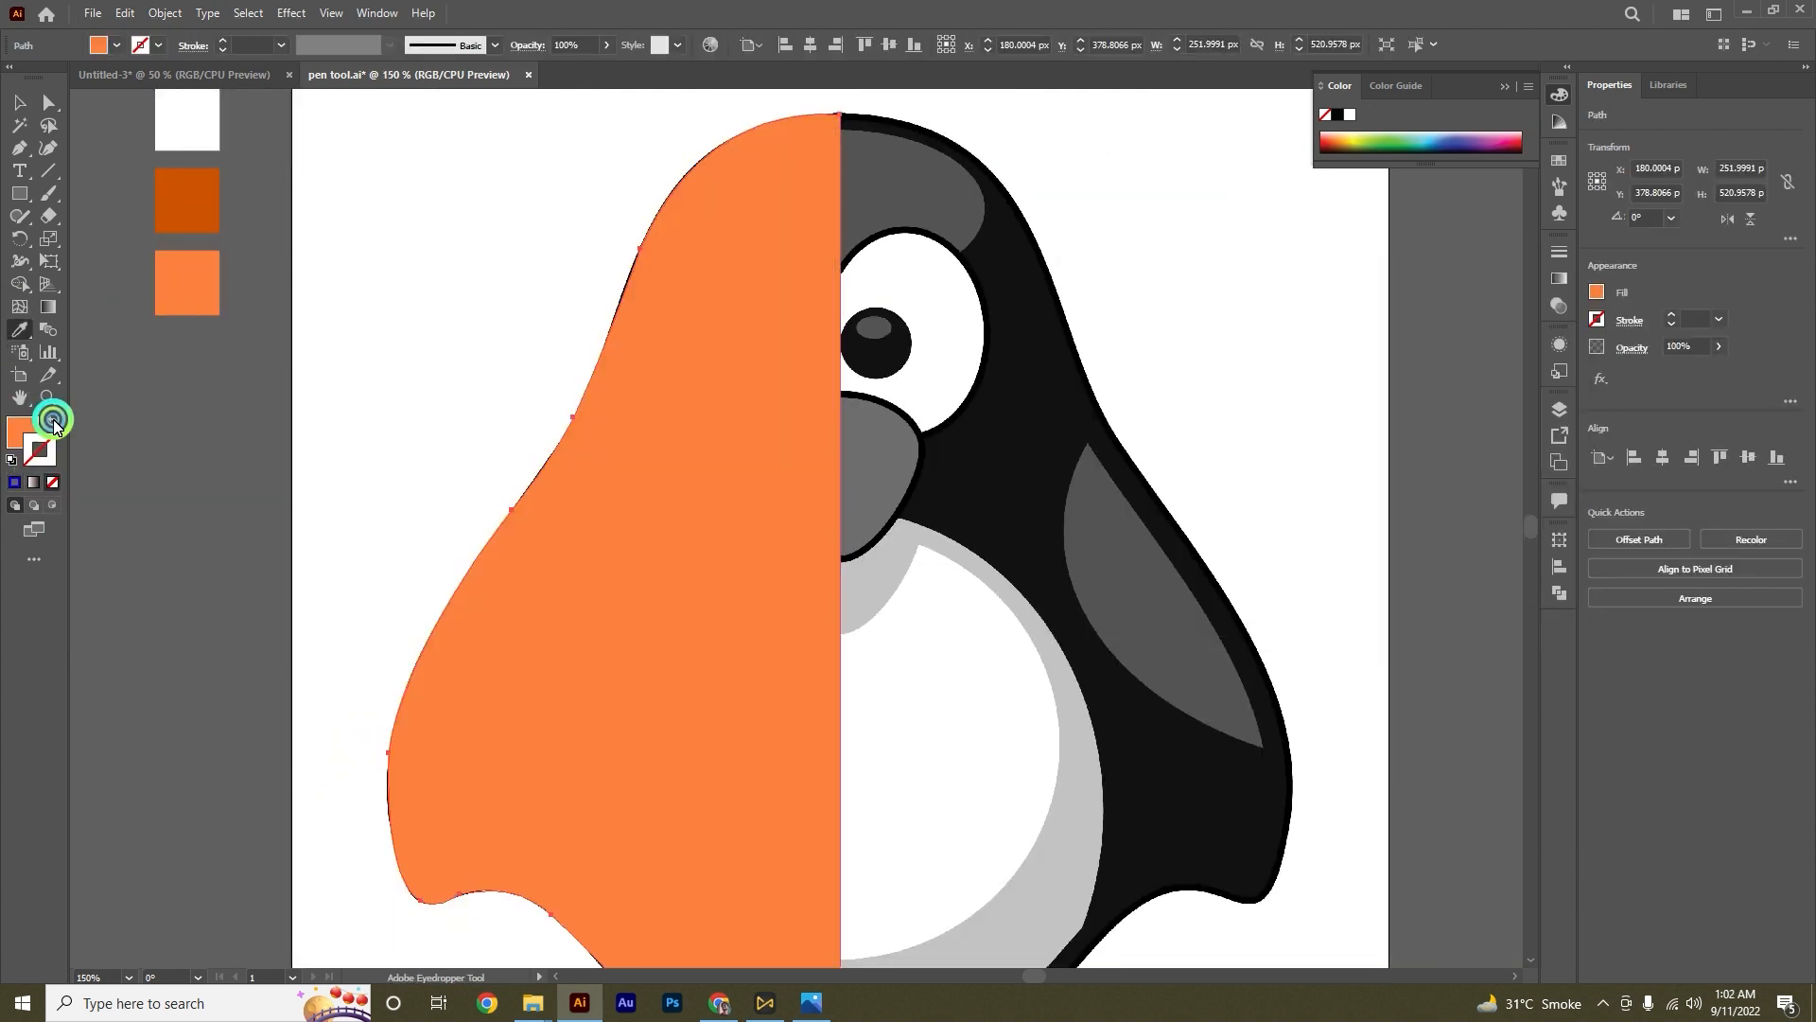
click(53, 422)
click(222, 41)
click(498, 360)
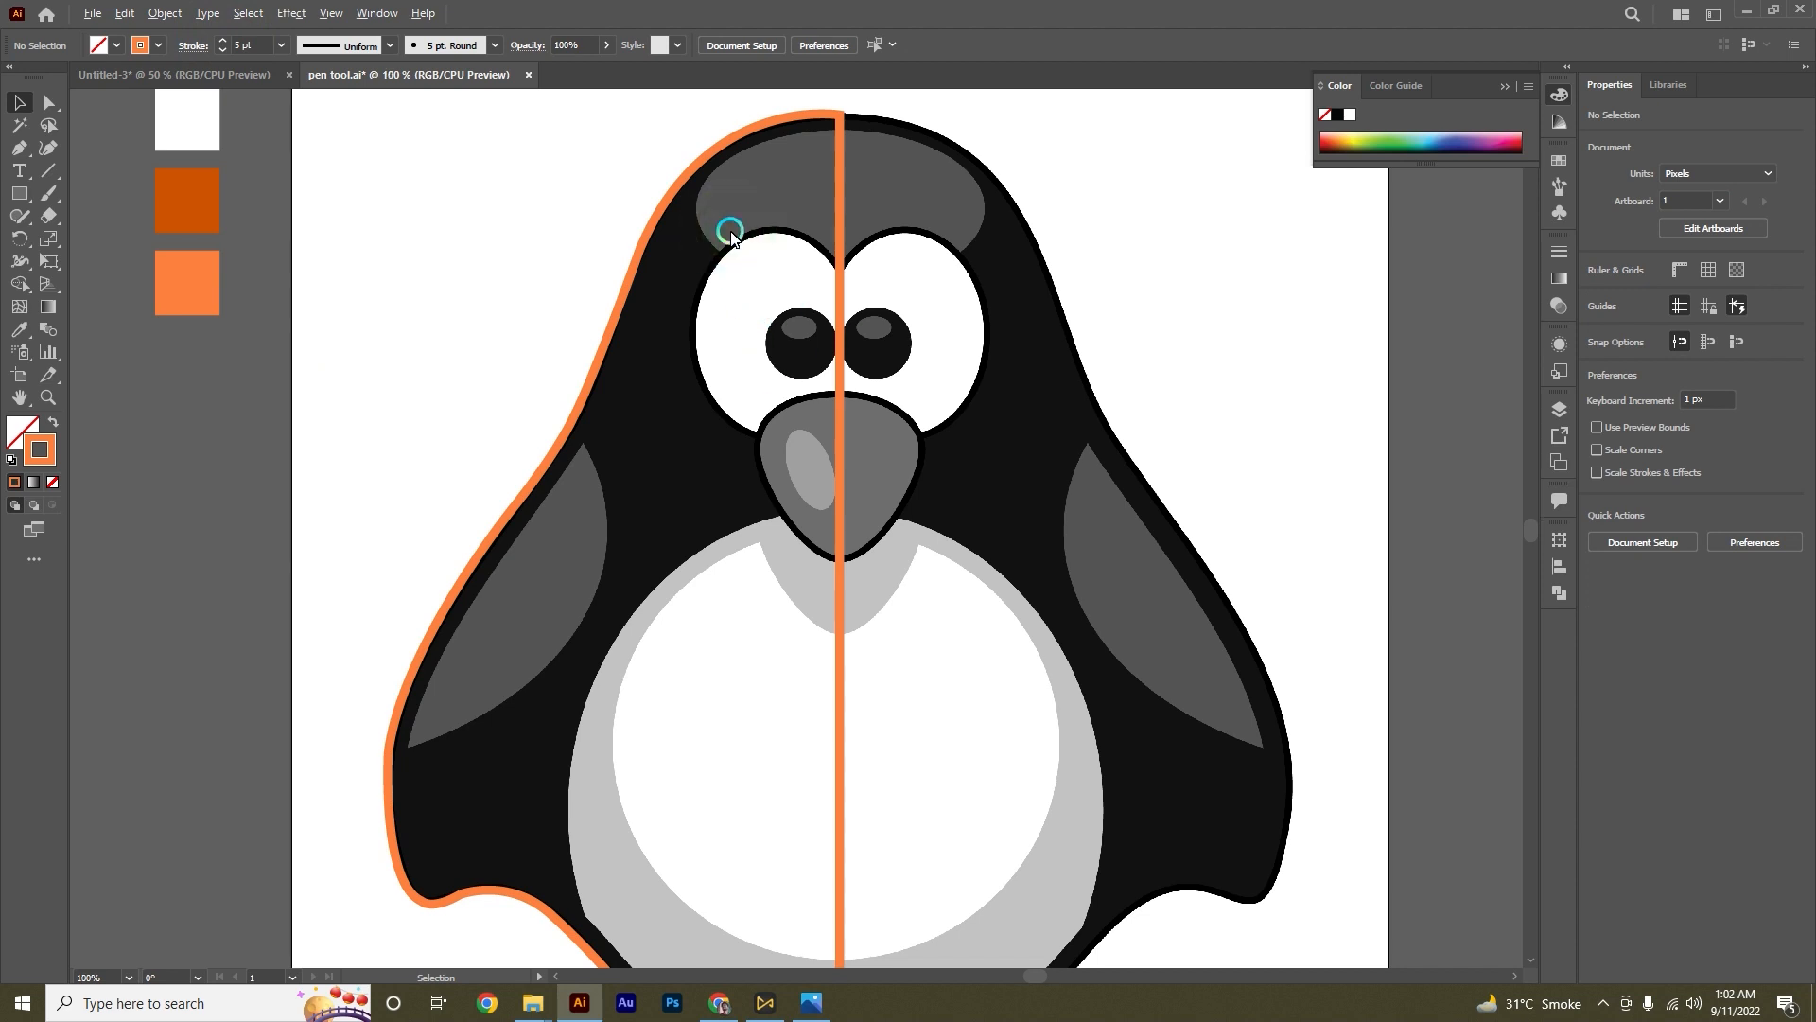
Step: Round the outline's corners at the lower left of the belly by about 100 px and at the neck by about 105 px
scroll(730, 230, down, 1)
scroll(717, 464, down, 2)
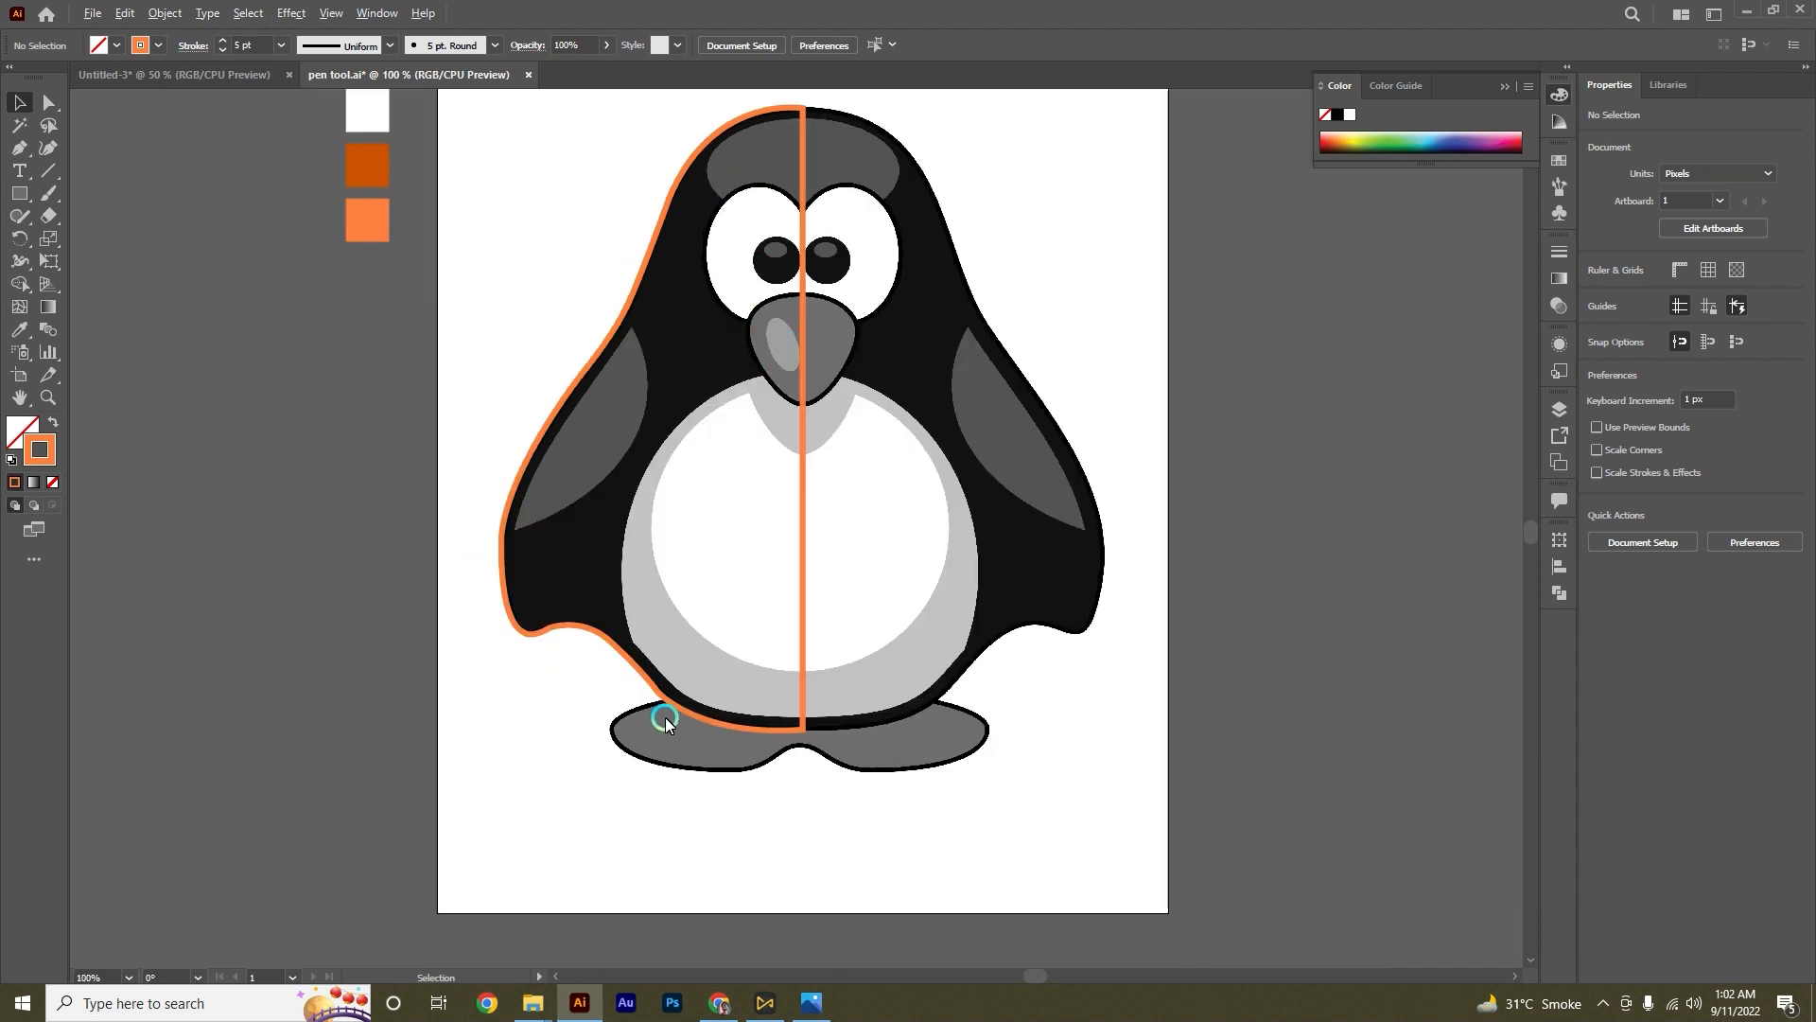
scroll(666, 717, up, 5)
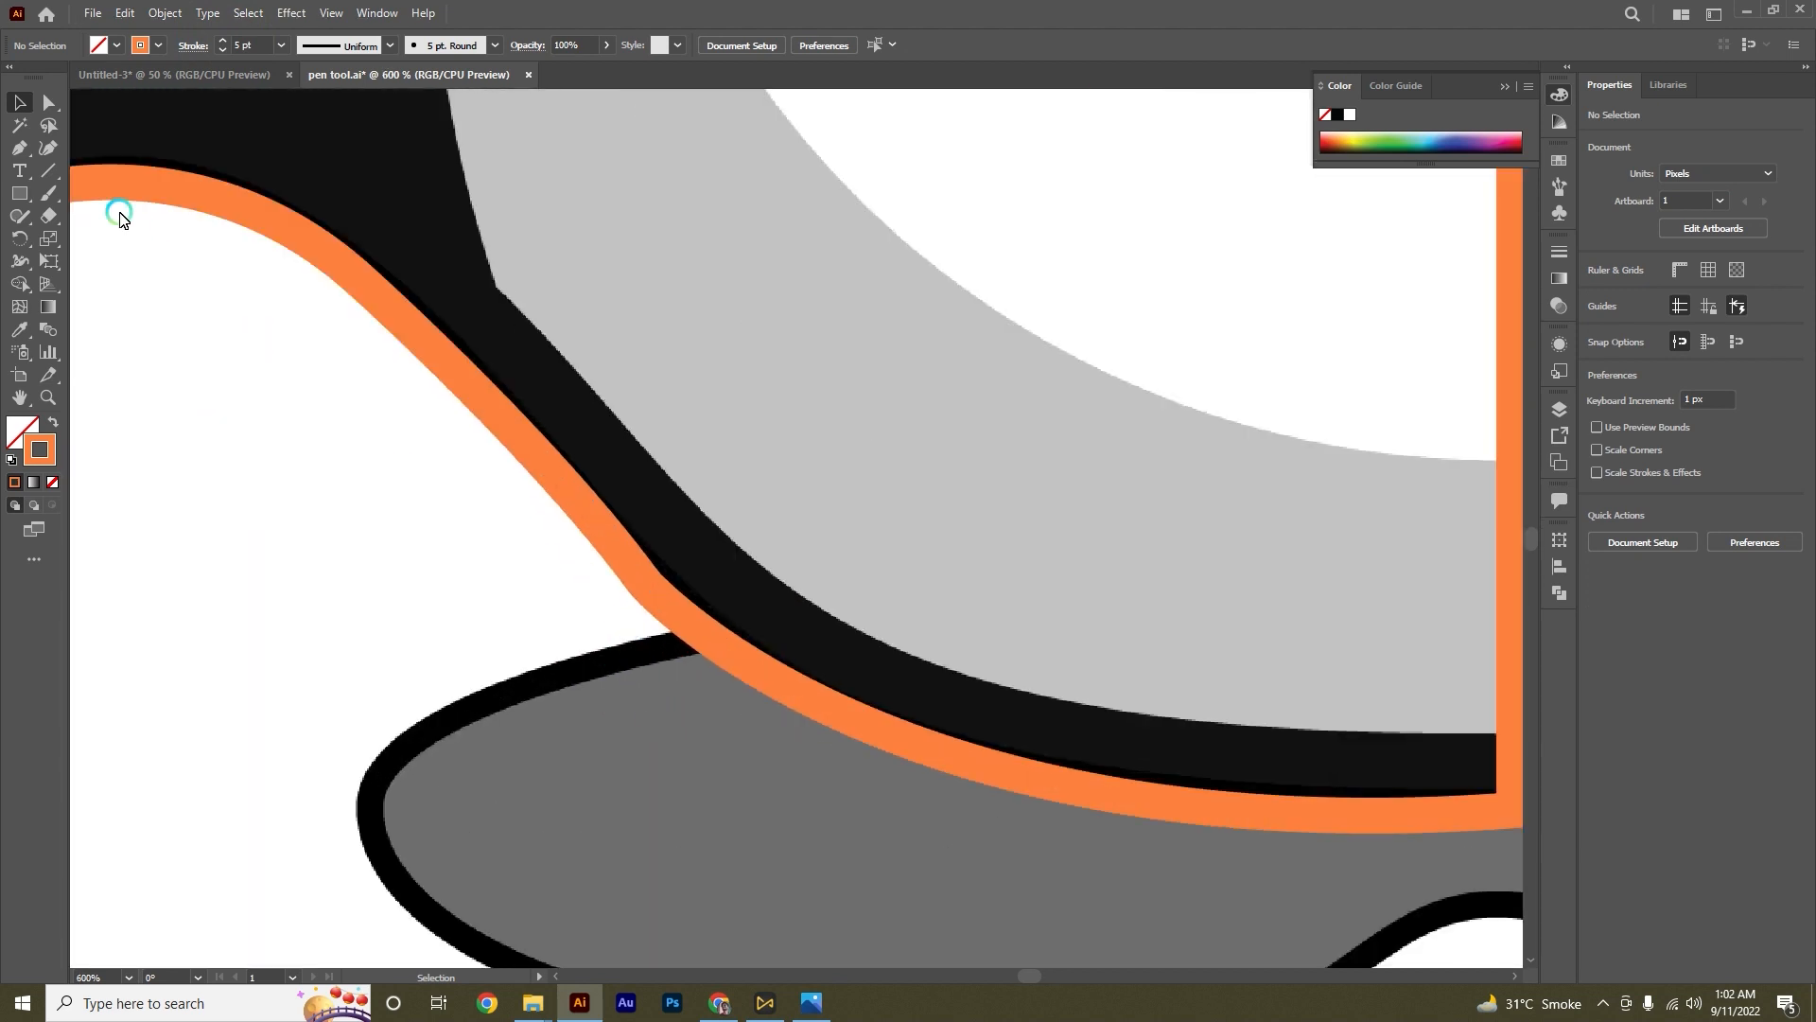
click(46, 101)
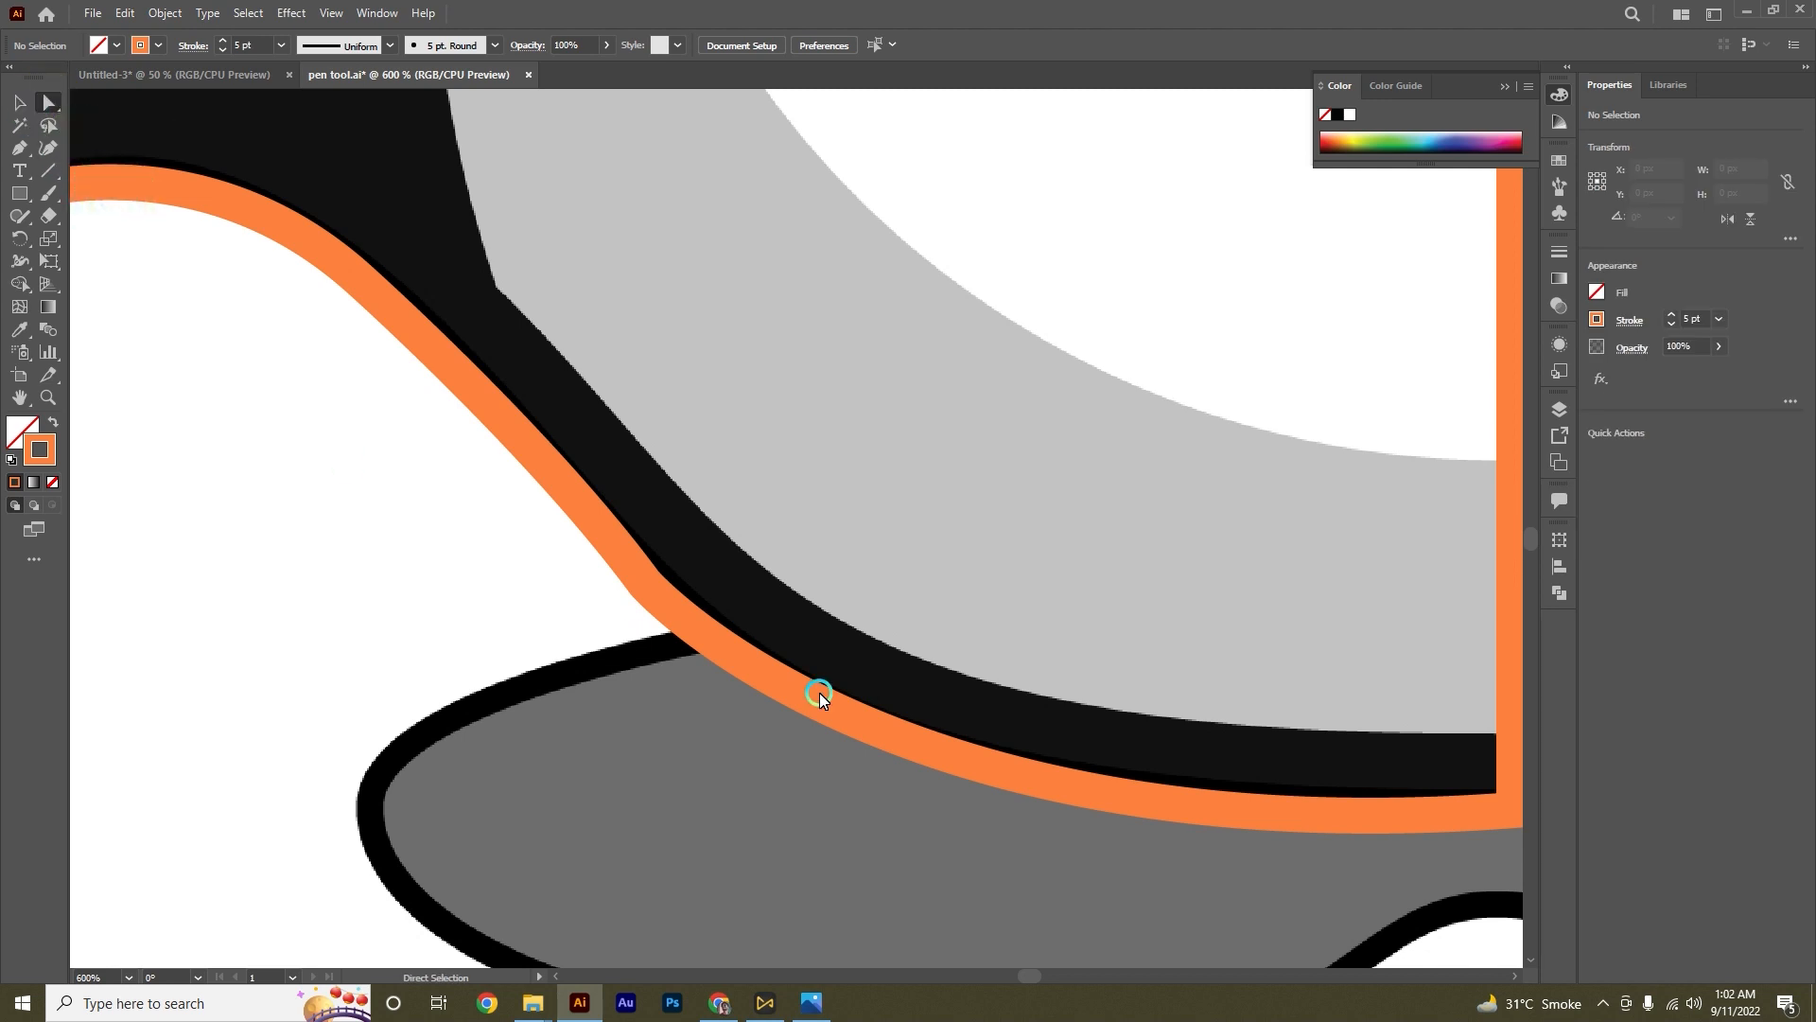
click(659, 598)
scroll(981, 365, down, 2)
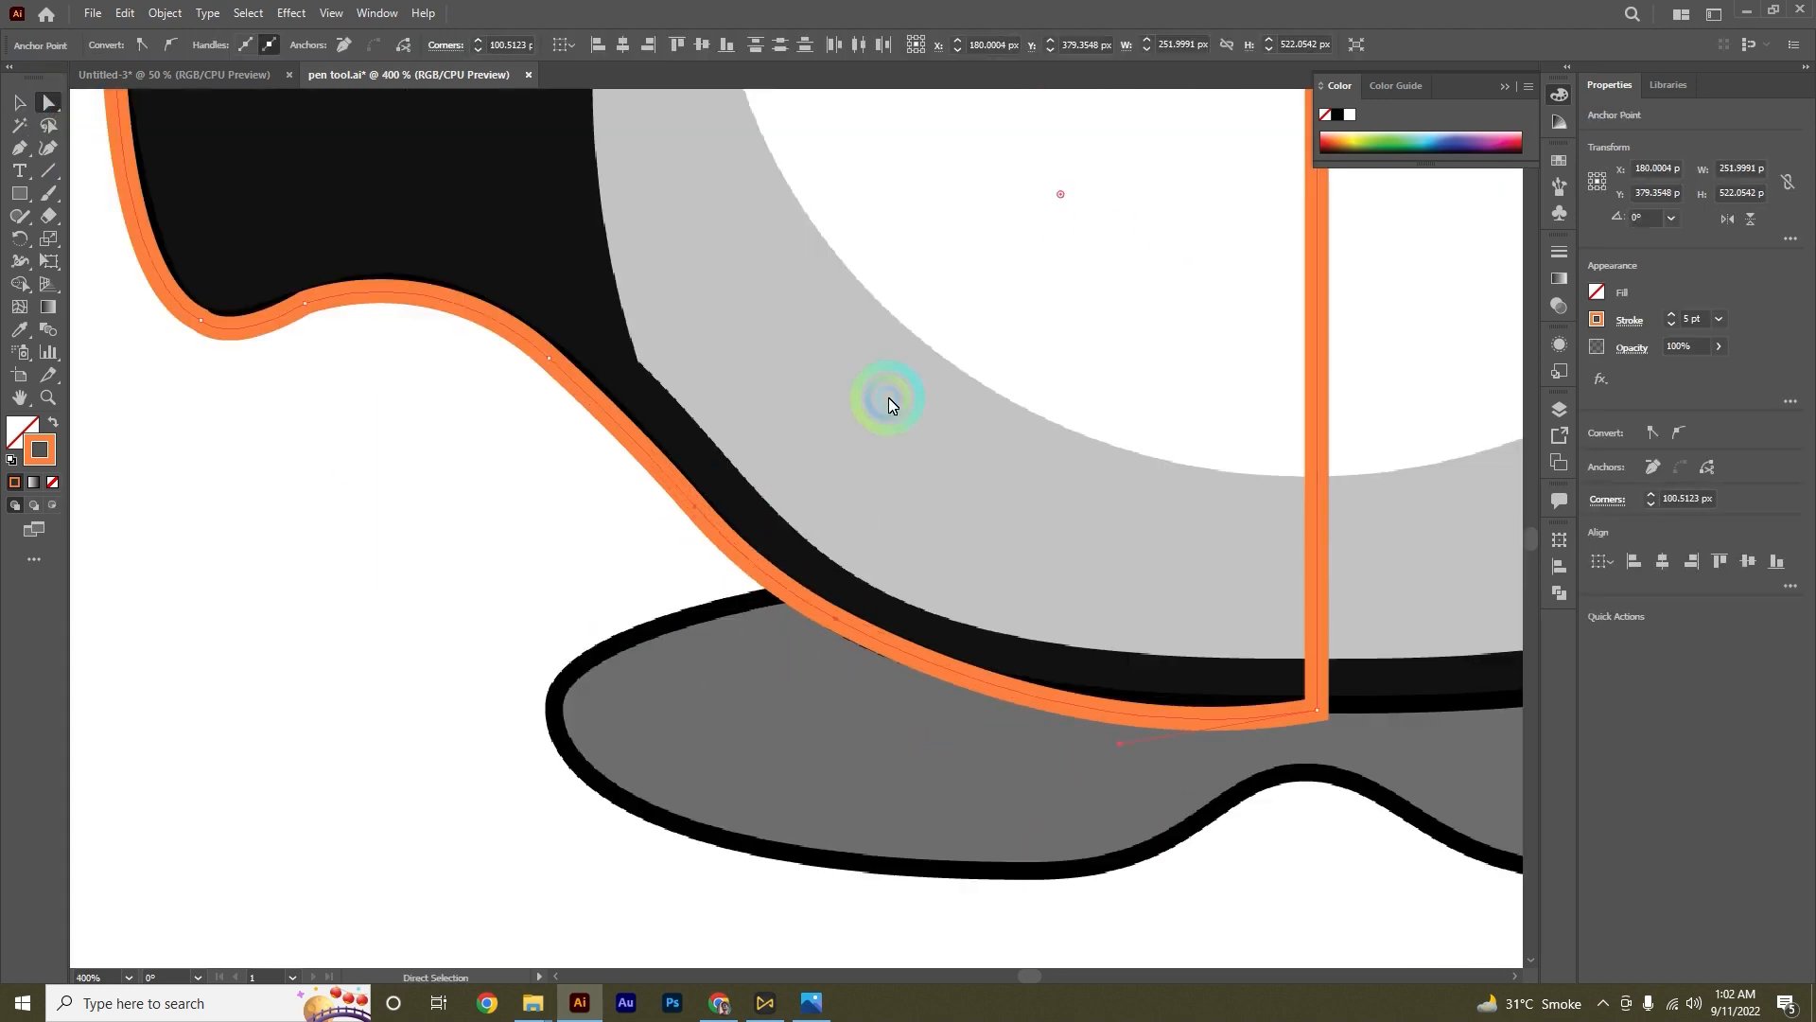
scroll(580, 685, down, 4)
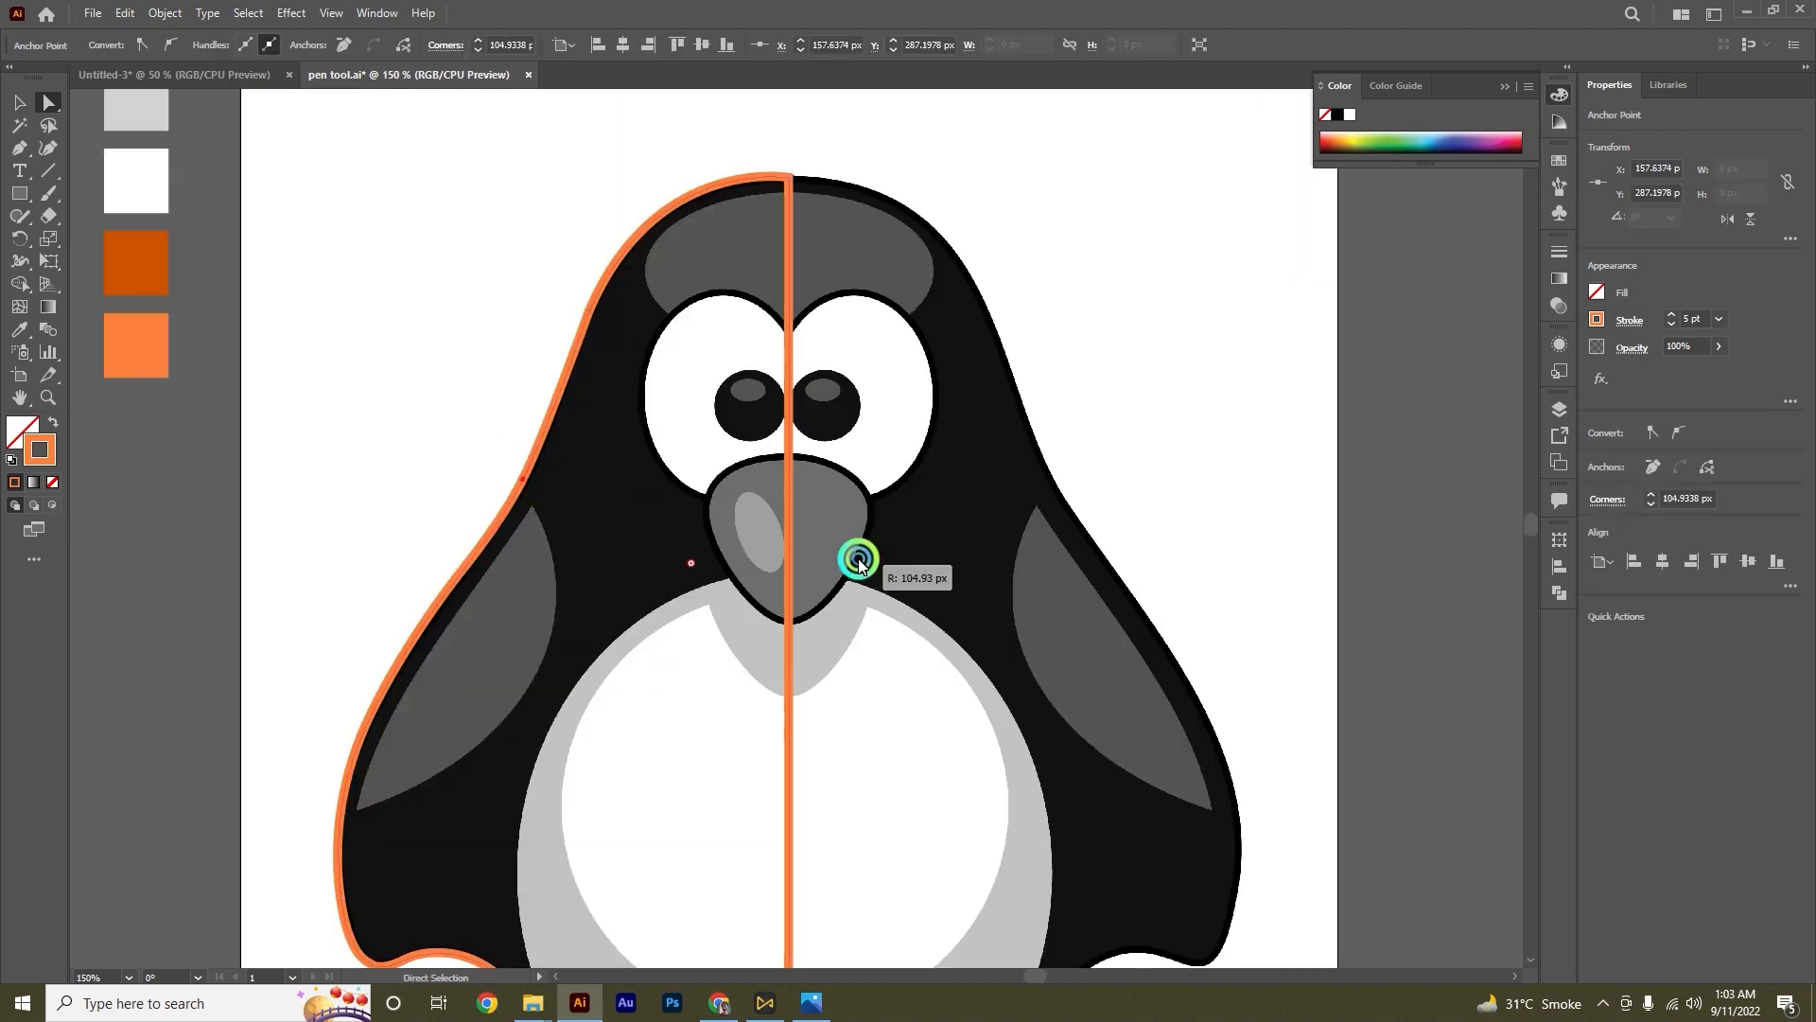
Step: Examine the anchor at the head's top centre and the shape of the whole half-body outline
scroll(819, 201, up, 5)
click(820, 201)
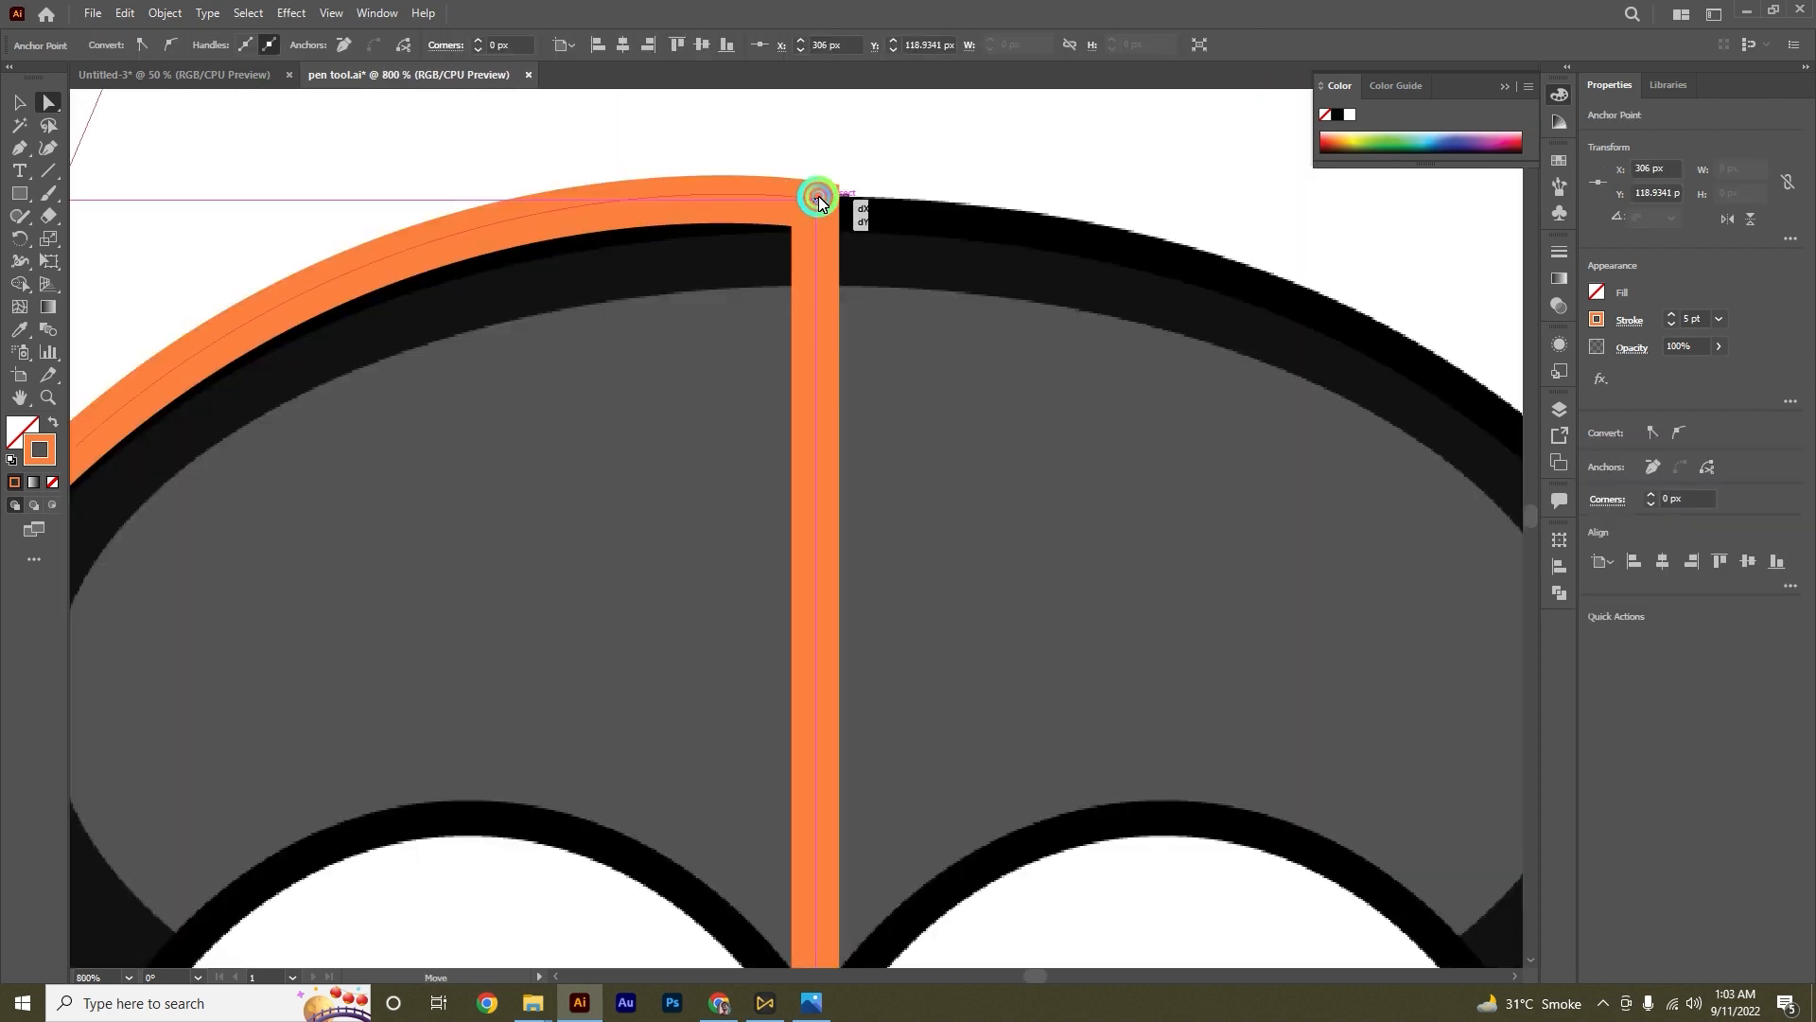
scroll(819, 202, down, 3)
click(827, 337)
scroll(555, 417, down, 1)
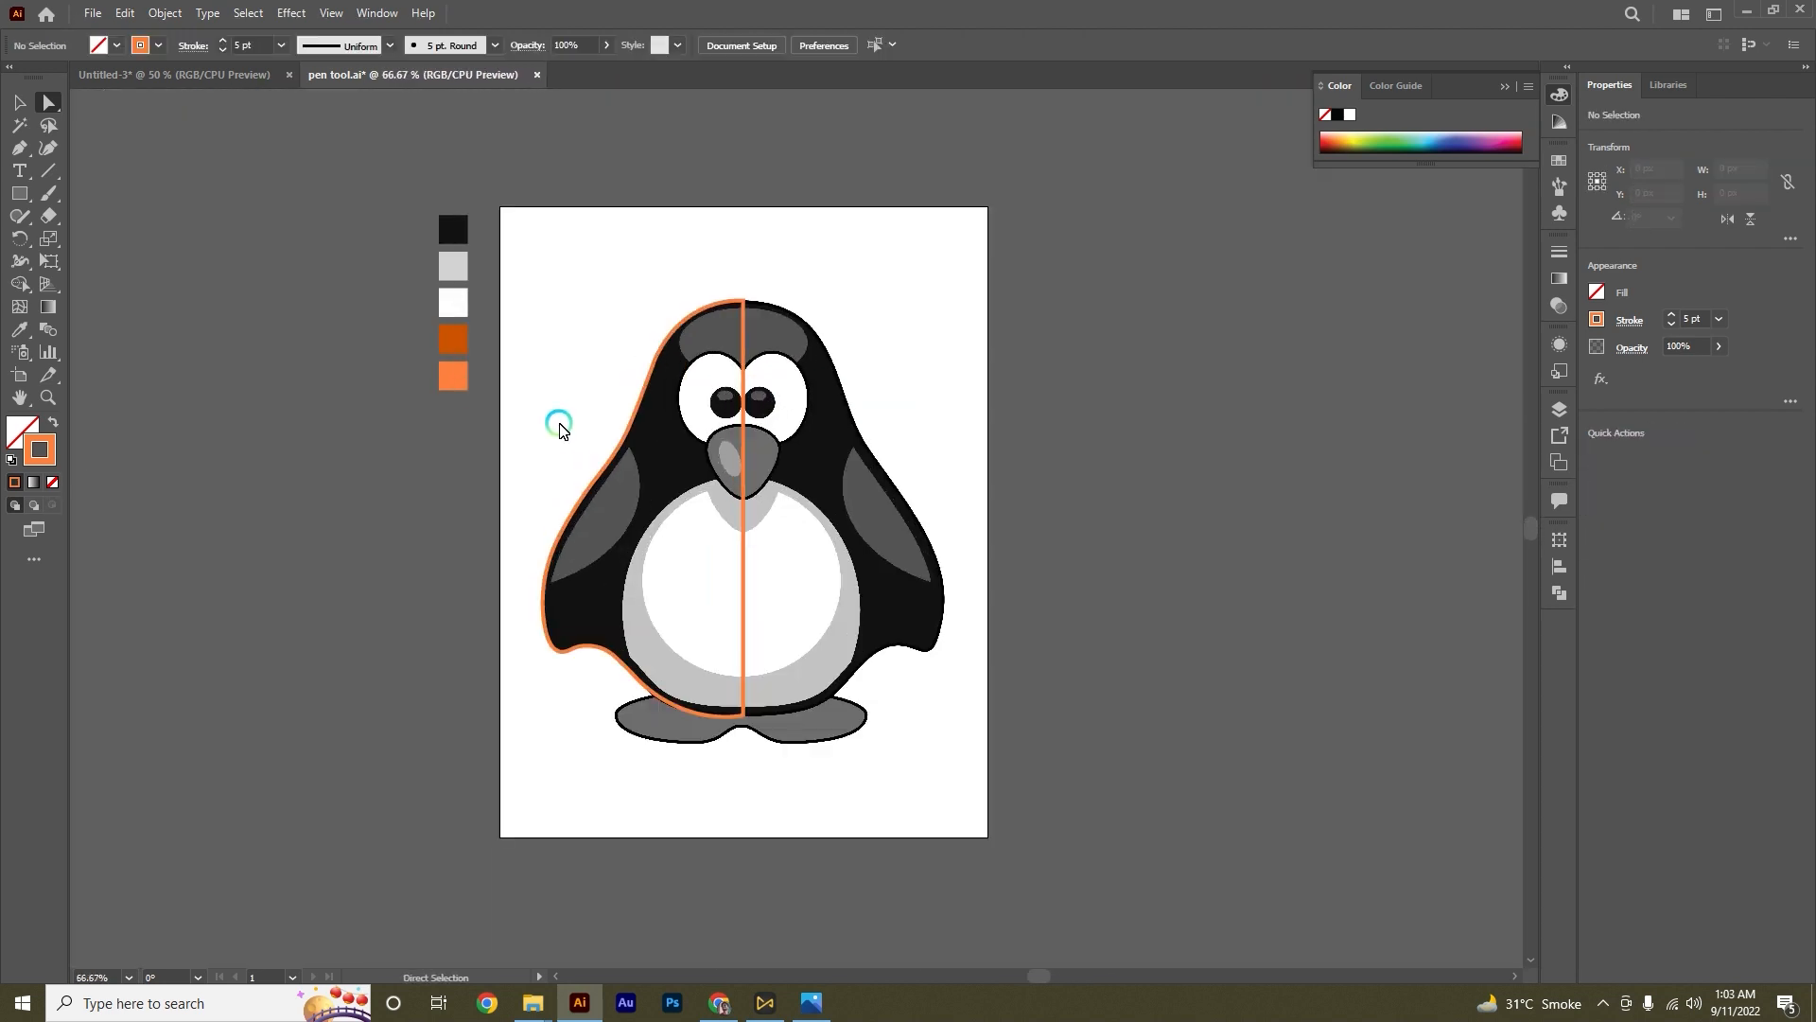
scroll(683, 539, down, 2)
scroll(697, 492, up, 1)
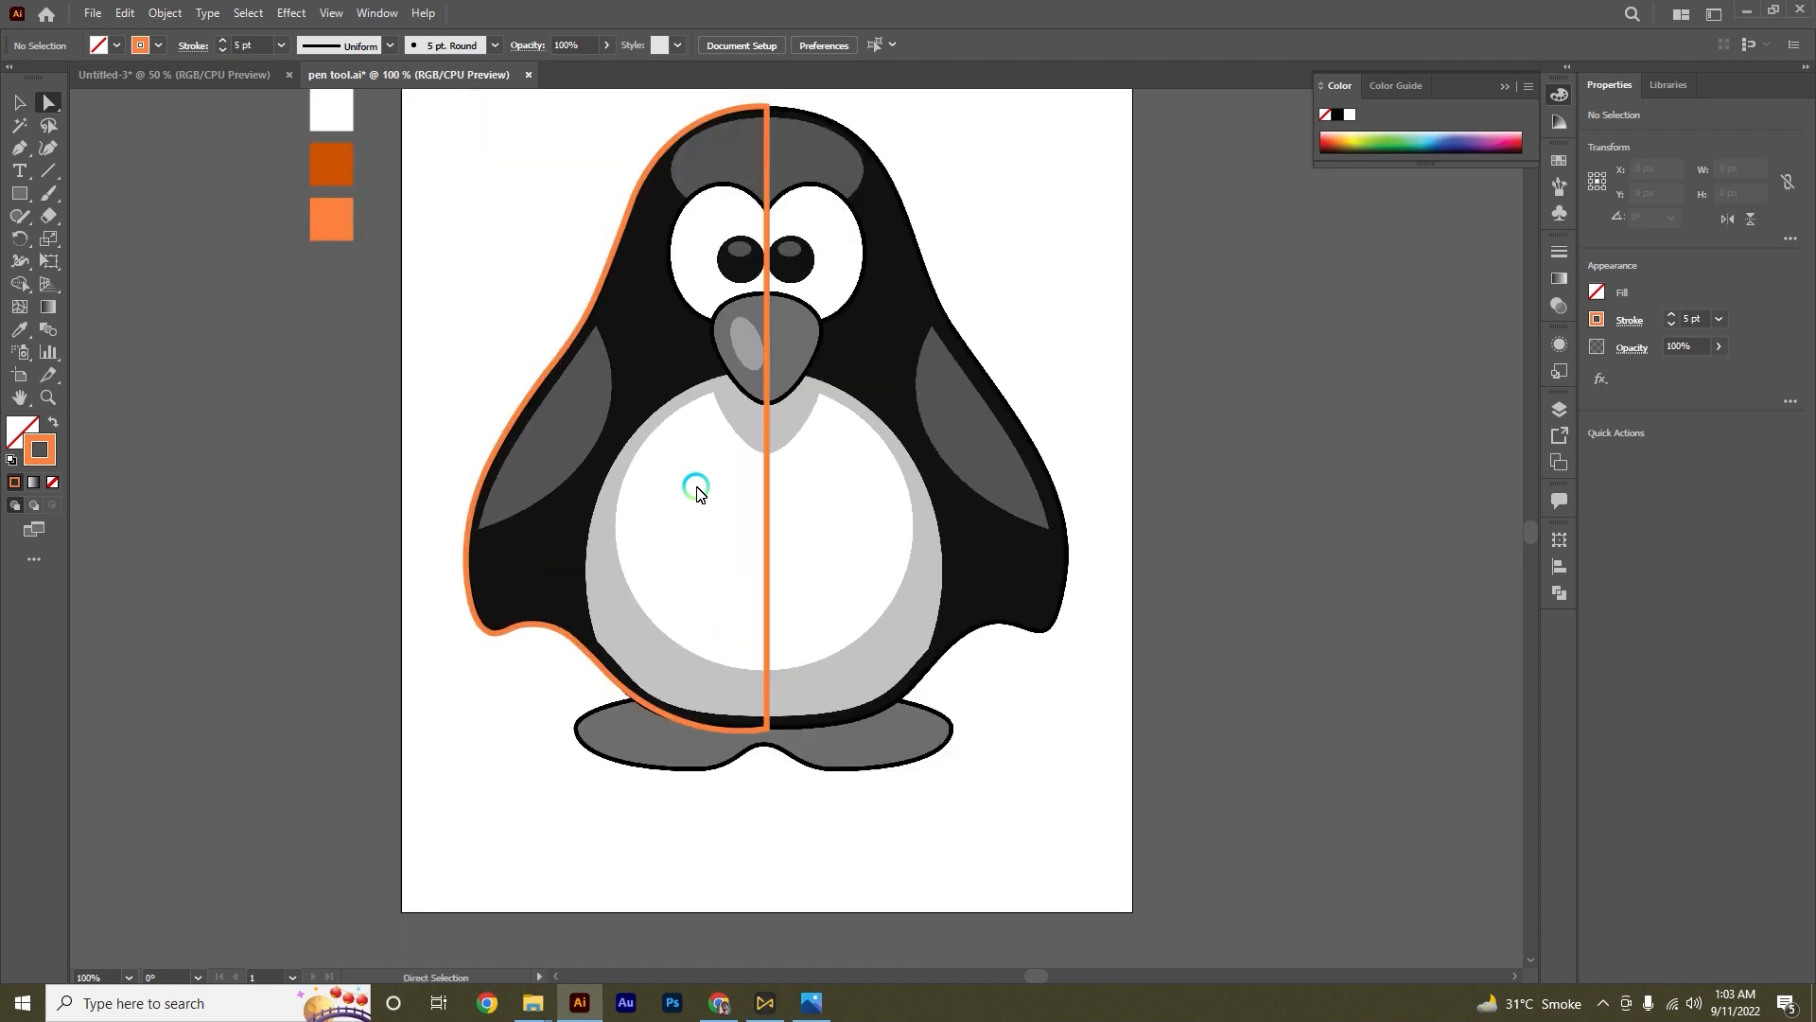
scroll(697, 486, up, 2)
Step: Reflect a copy of the half-body path across the vertical axis and place it against the centre line as the right half
click(15, 101)
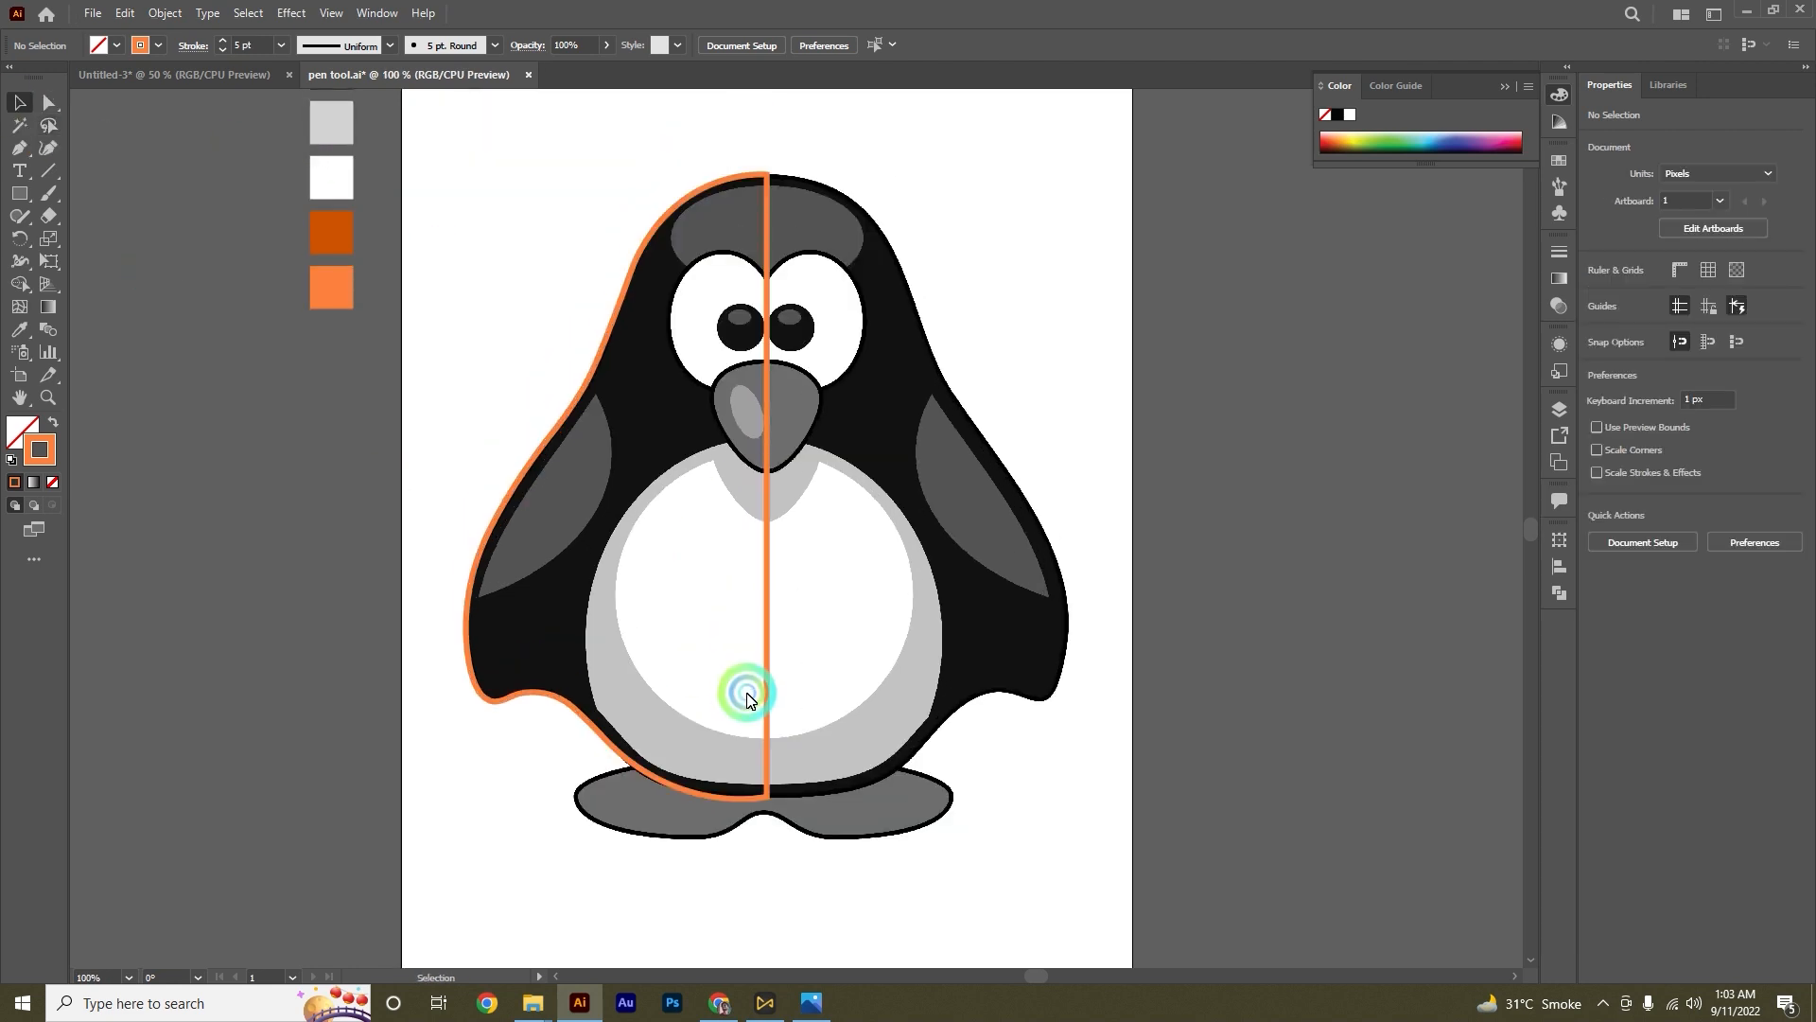
click(768, 615)
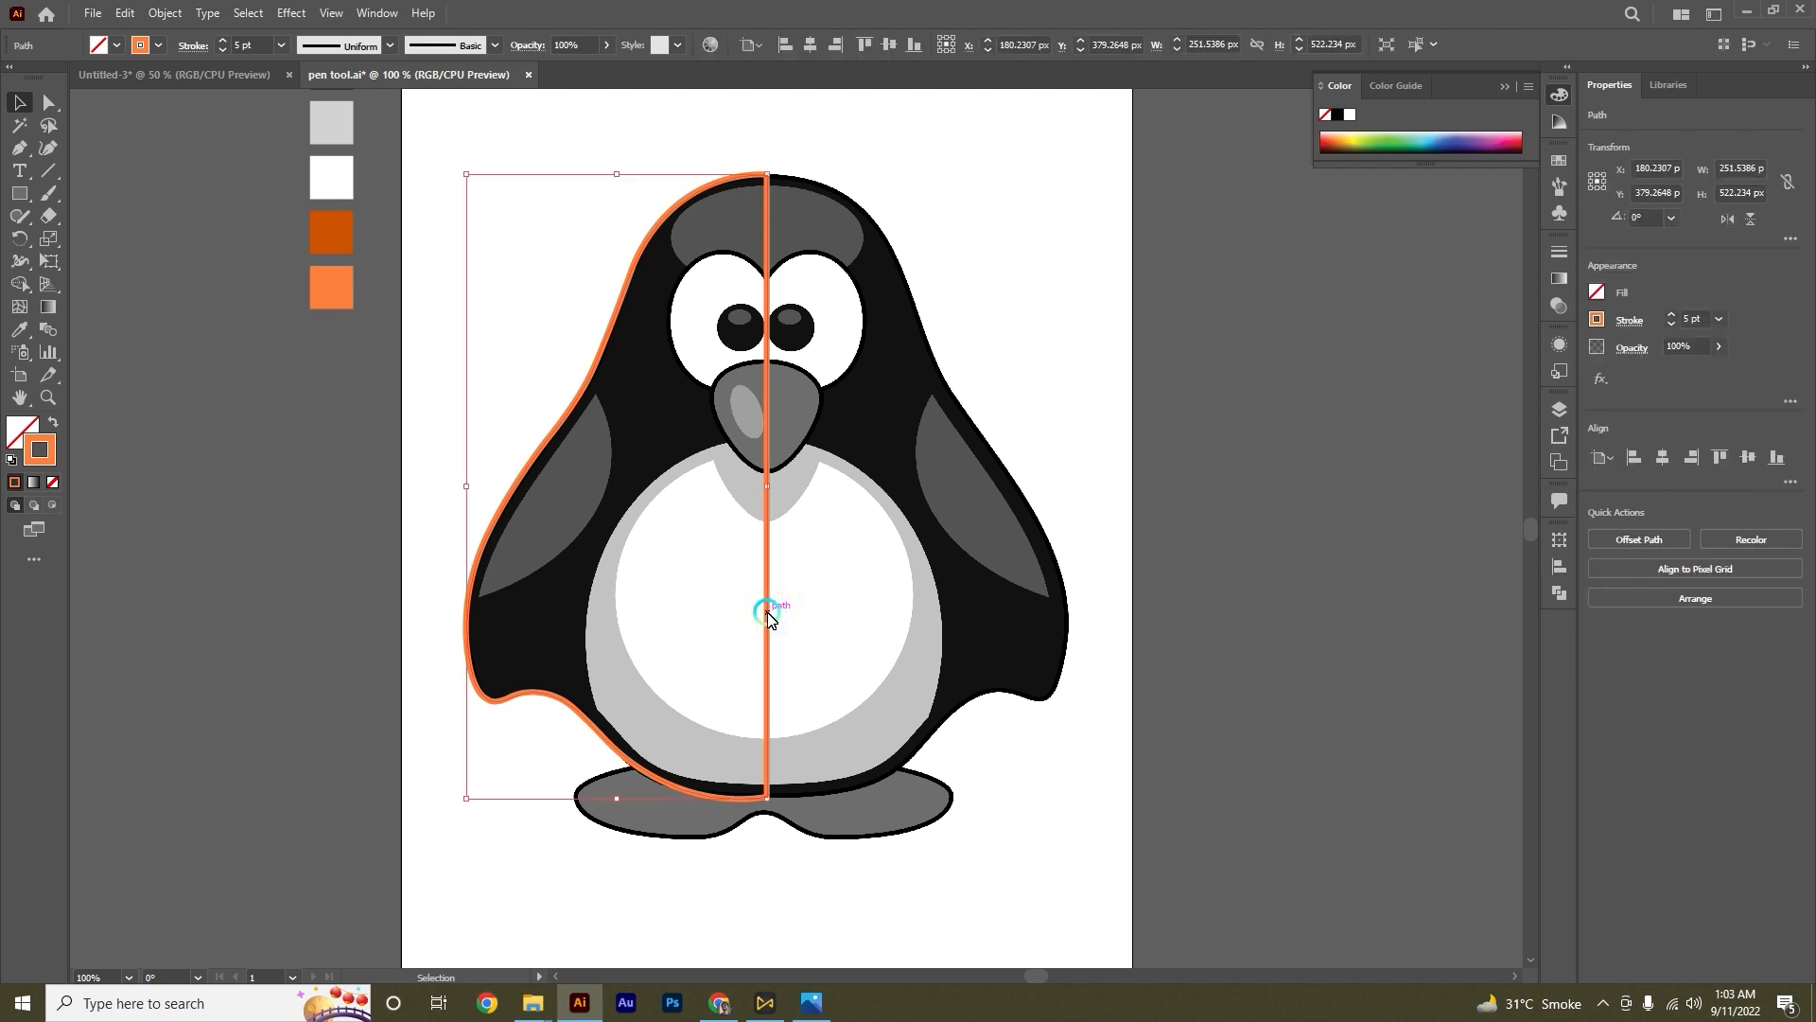
right_click(769, 615)
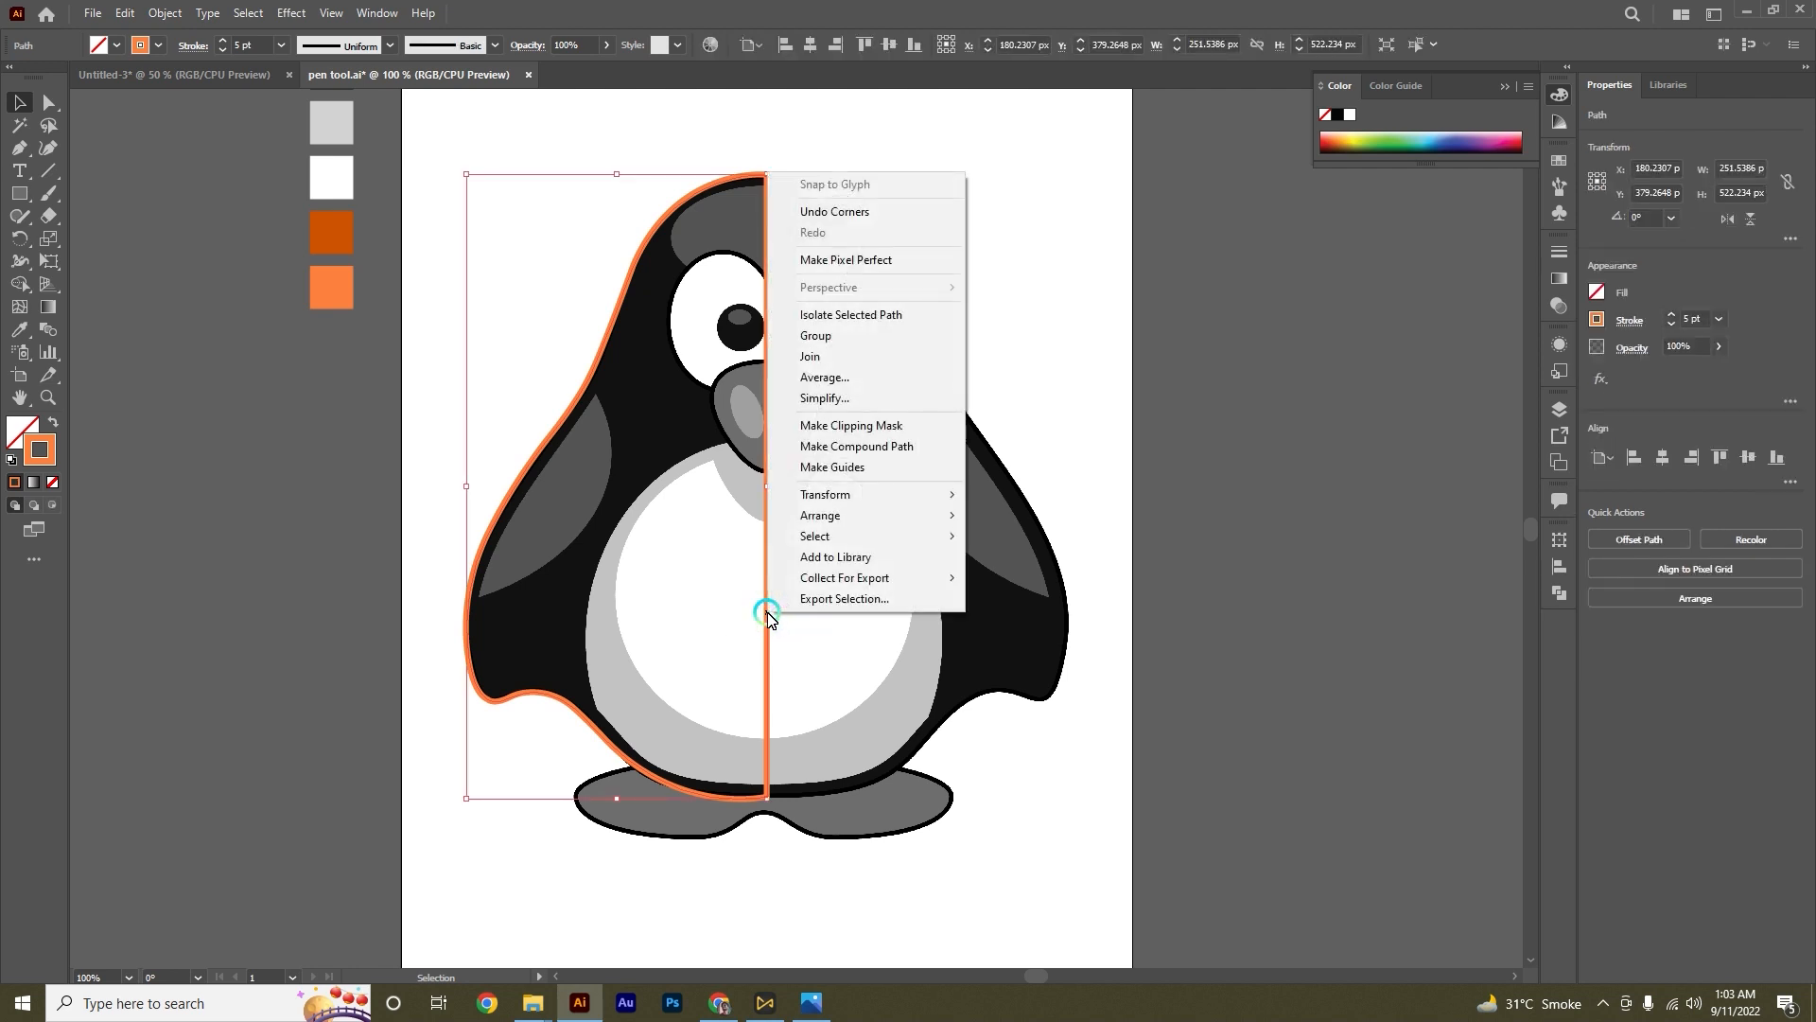
click(867, 501)
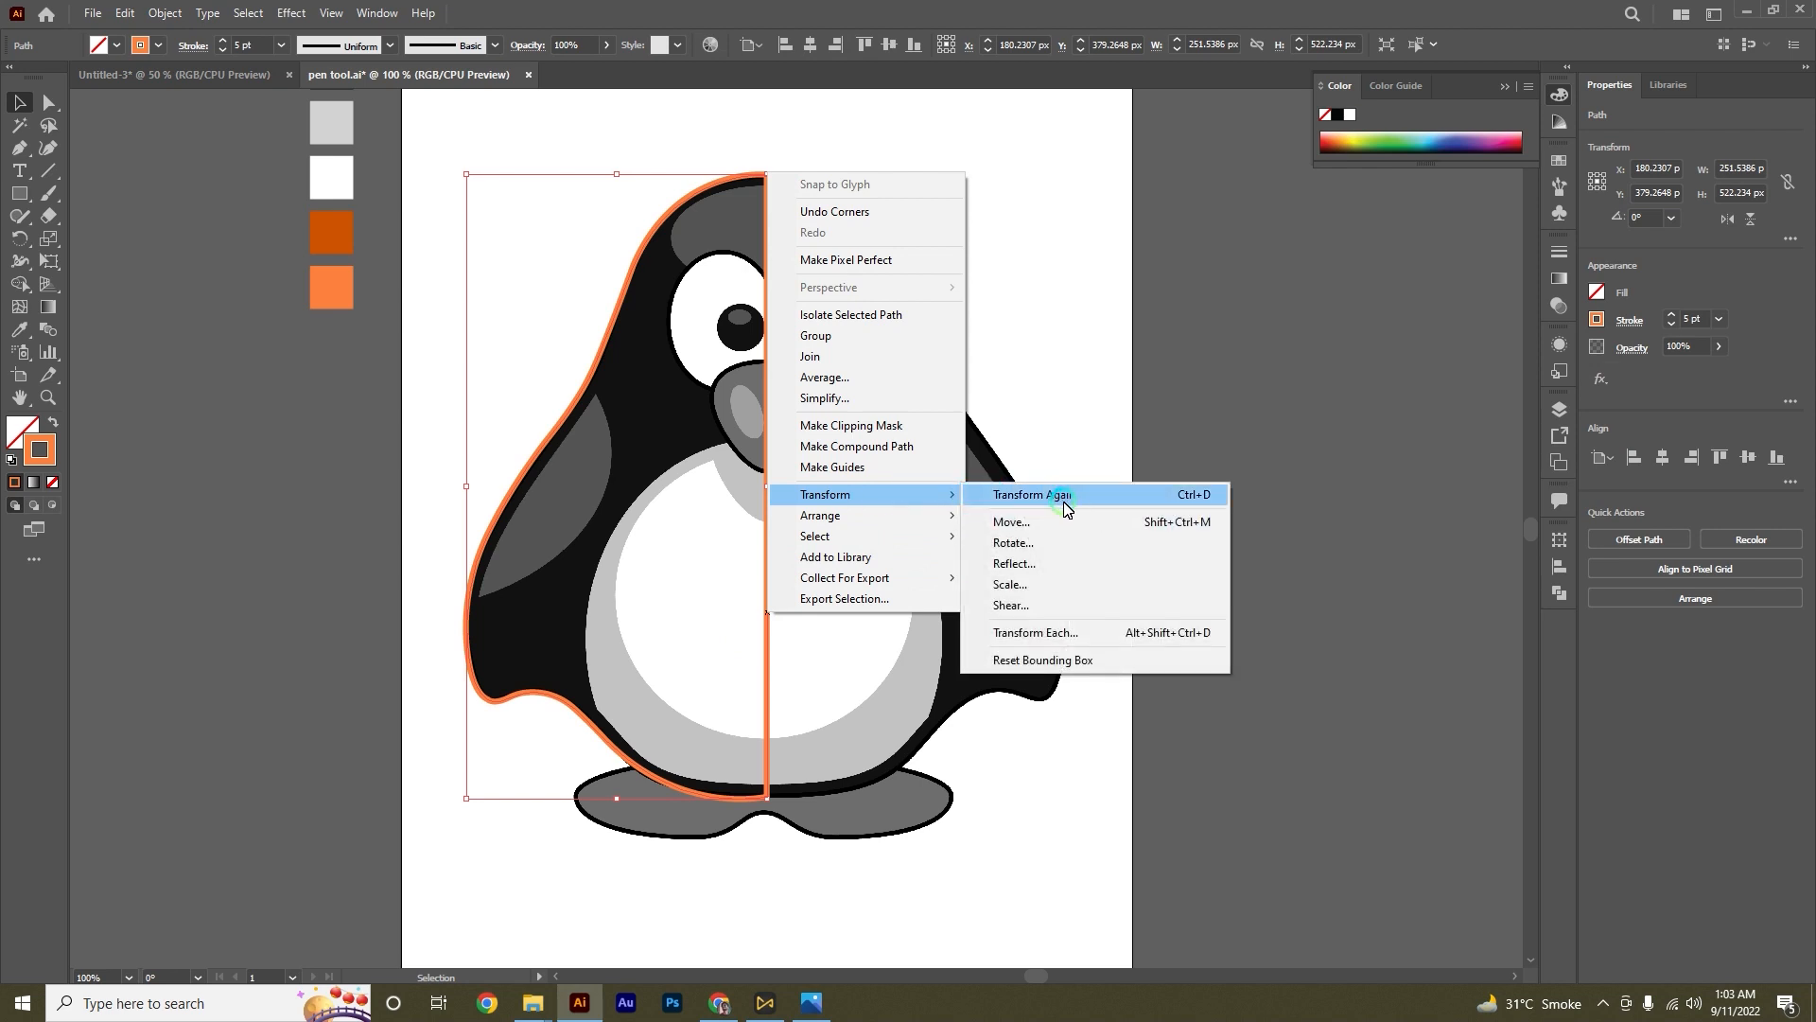
click(1010, 564)
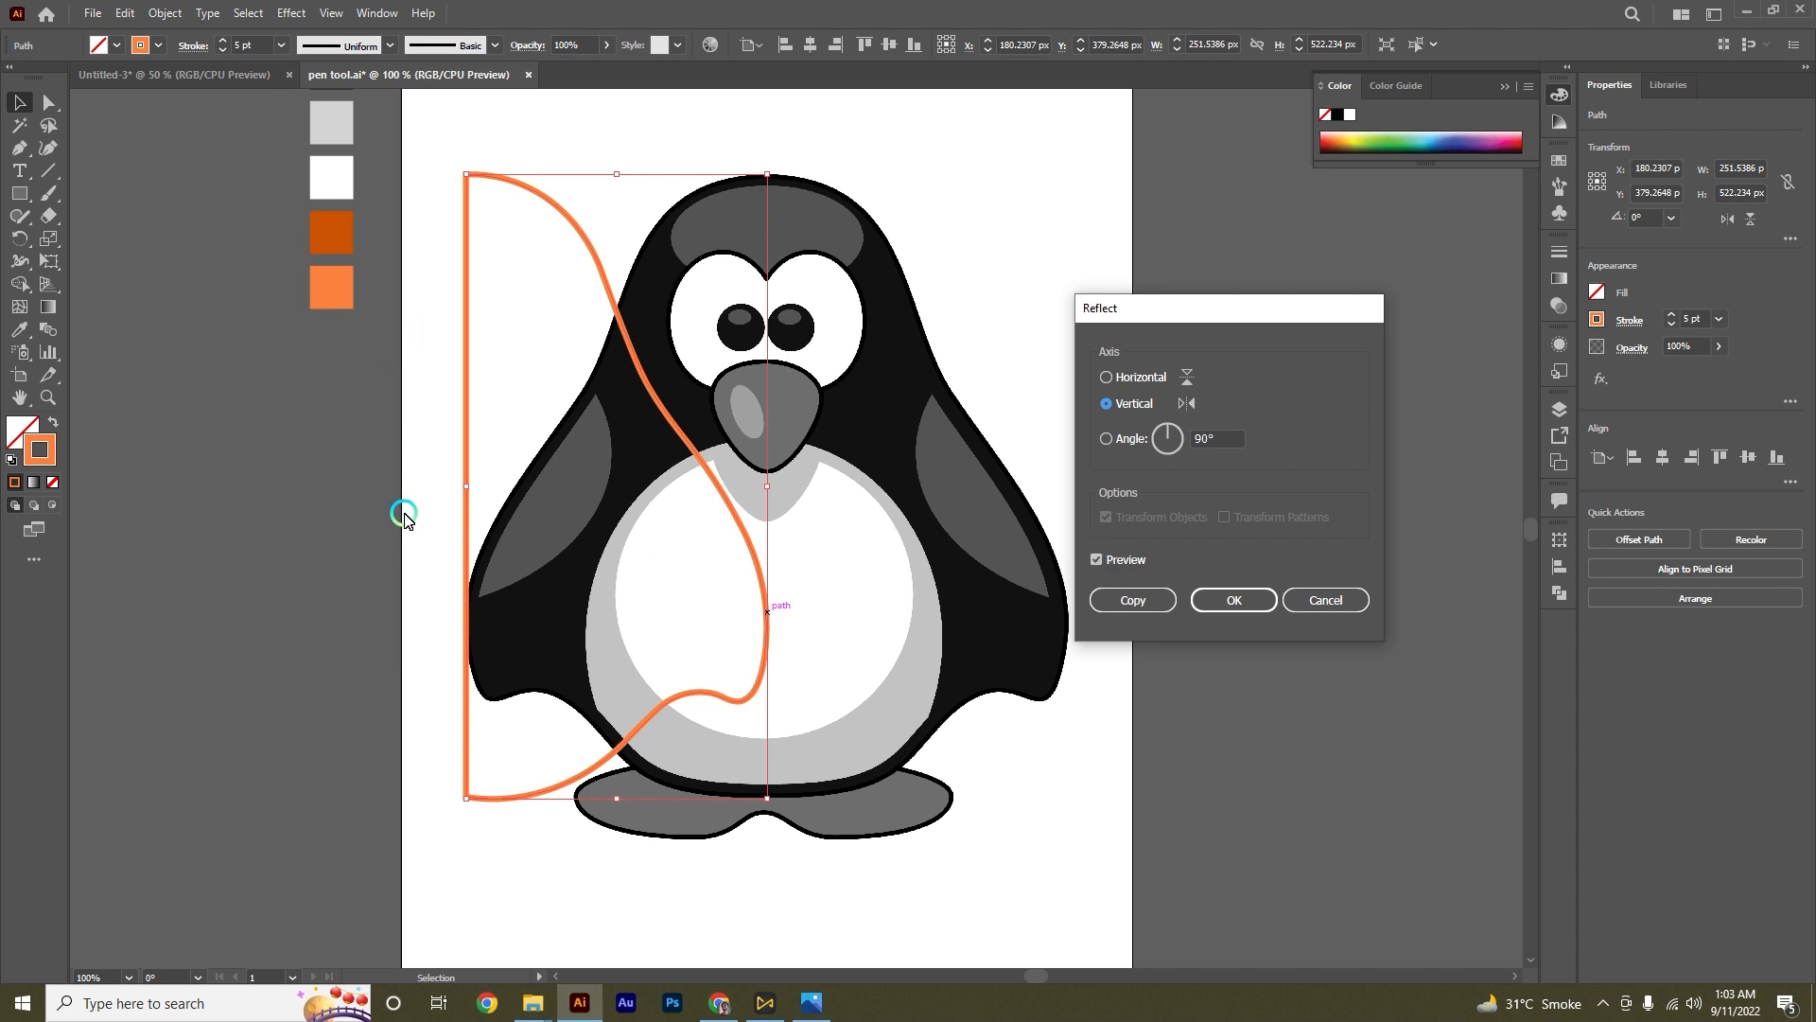
click(1134, 601)
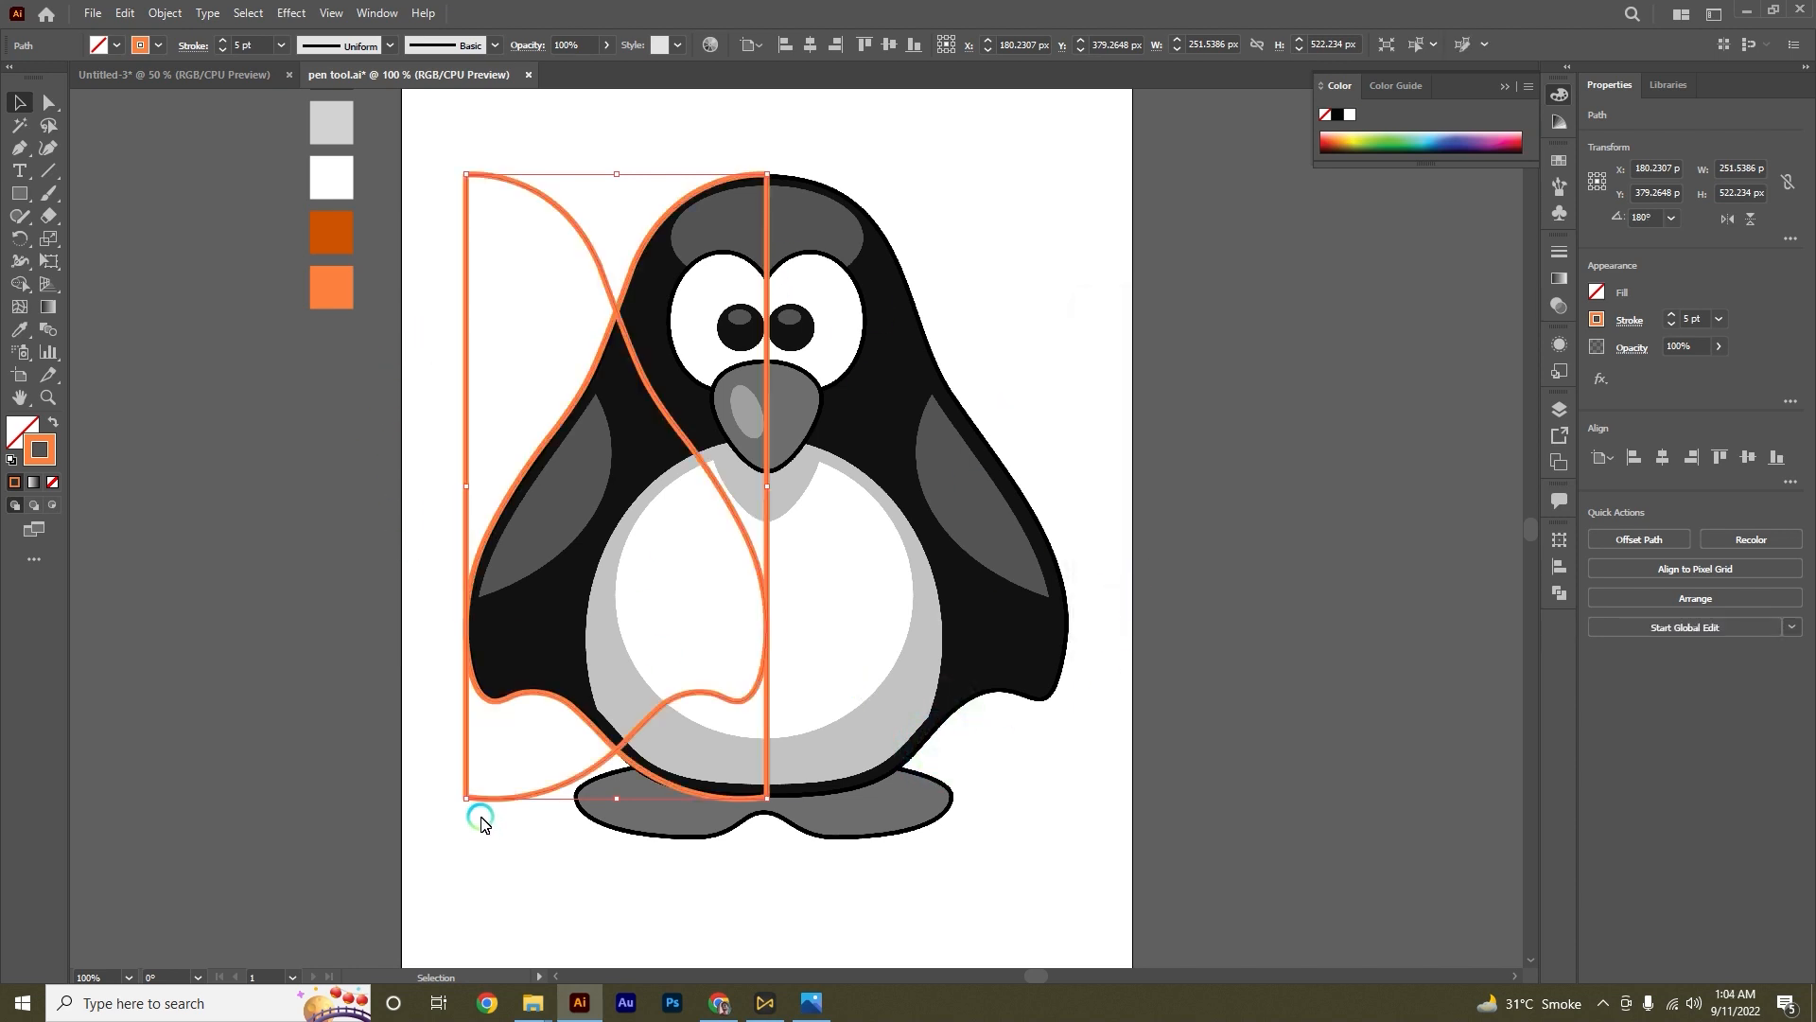
drag(481, 802, 781, 816)
click(775, 917)
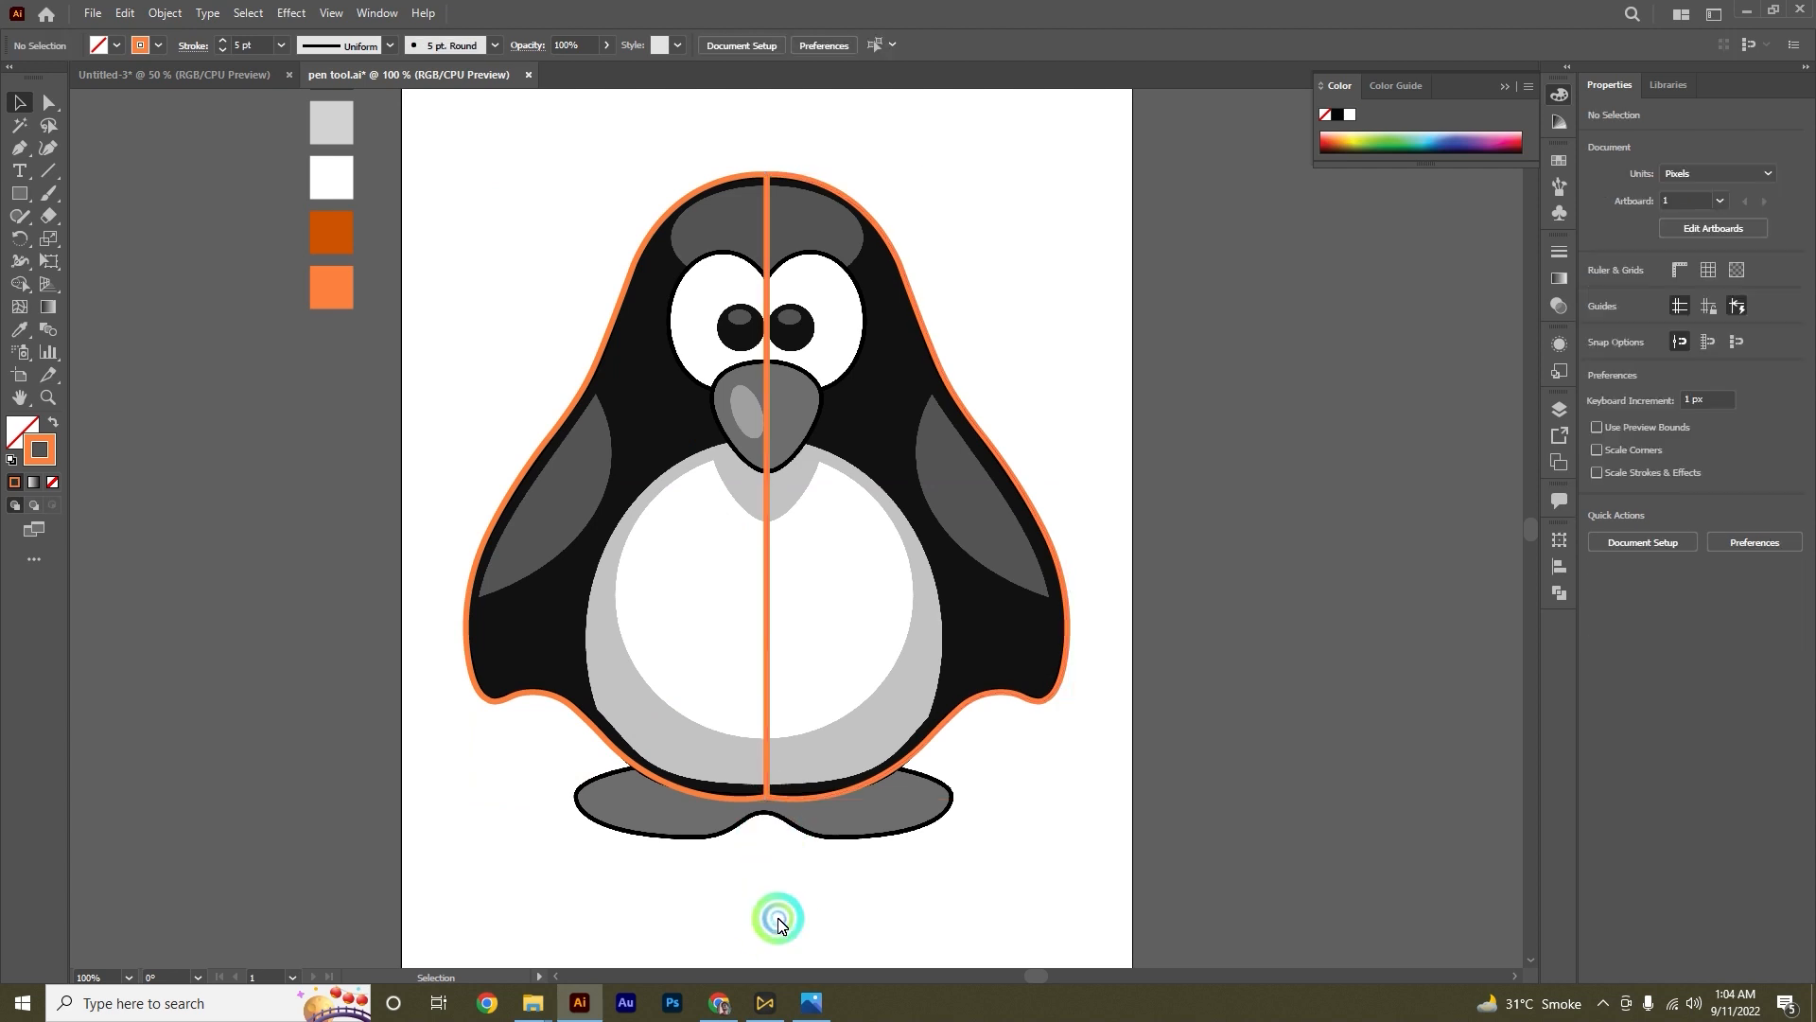
Step: Adjust the left half's bottom-centre anchor and its curve handle to smooth the seam under the belly
scroll(775, 840, up, 5)
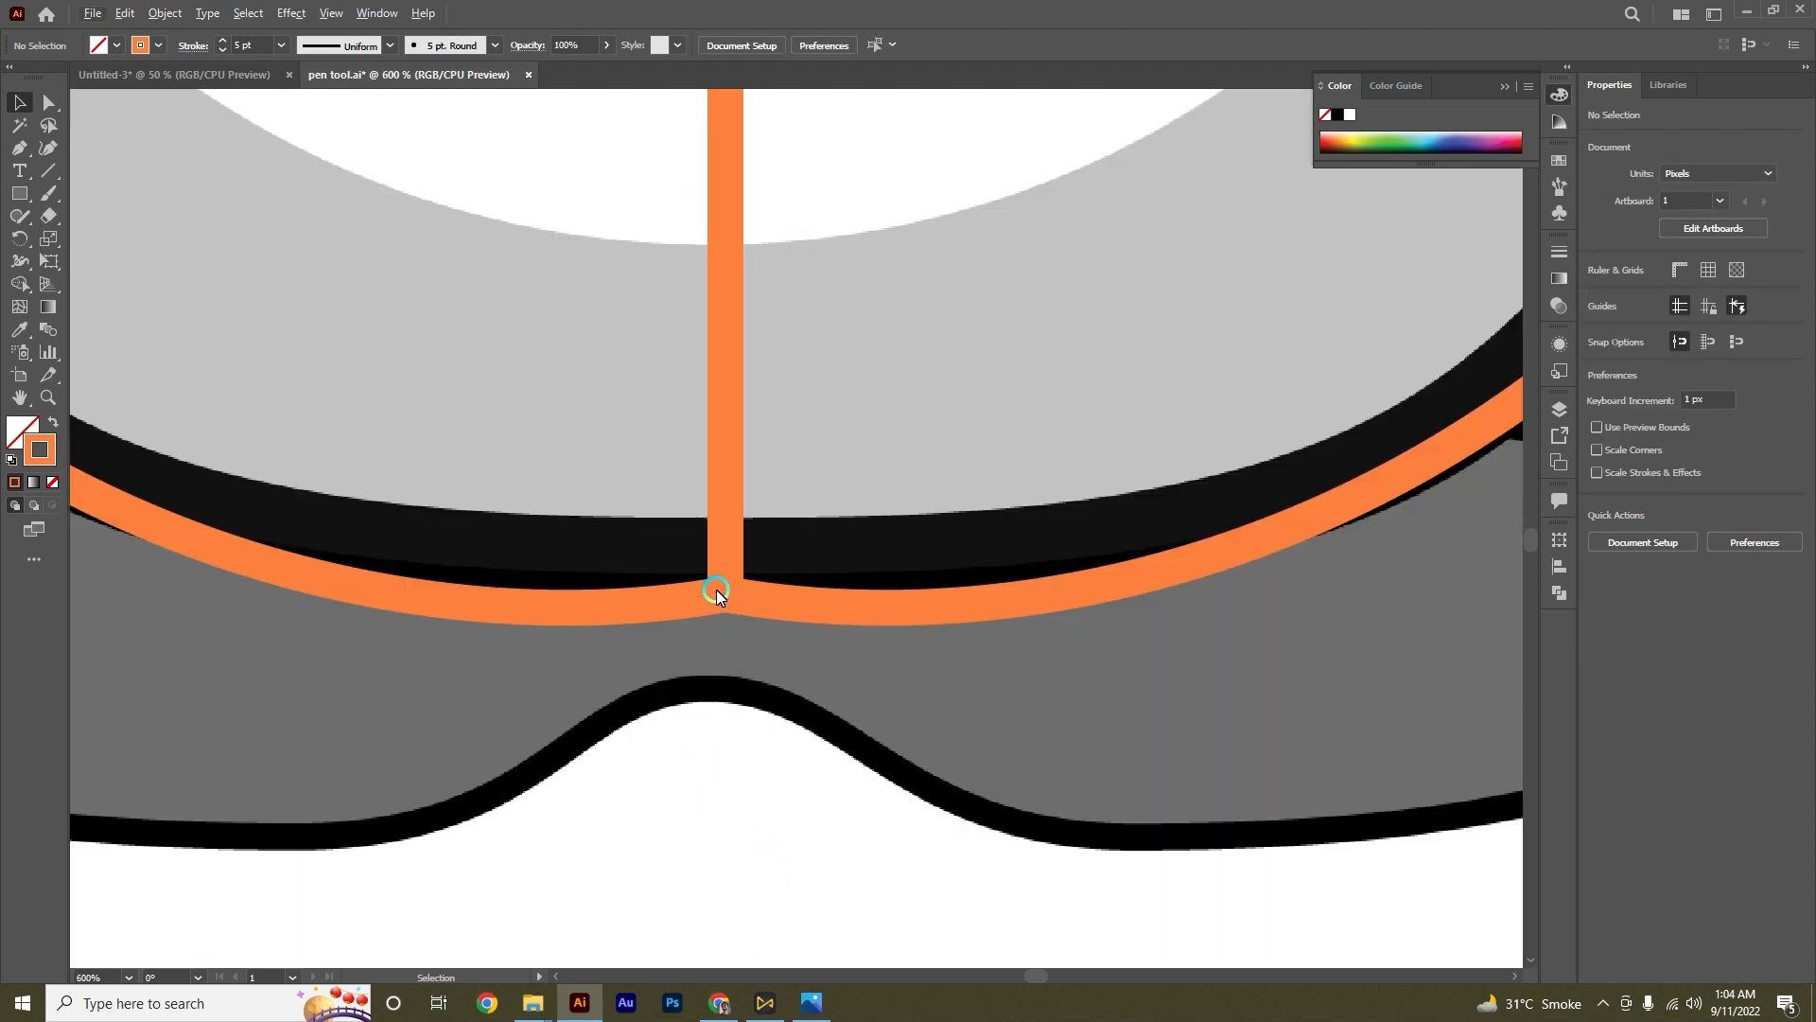
scroll(737, 591, down, 2)
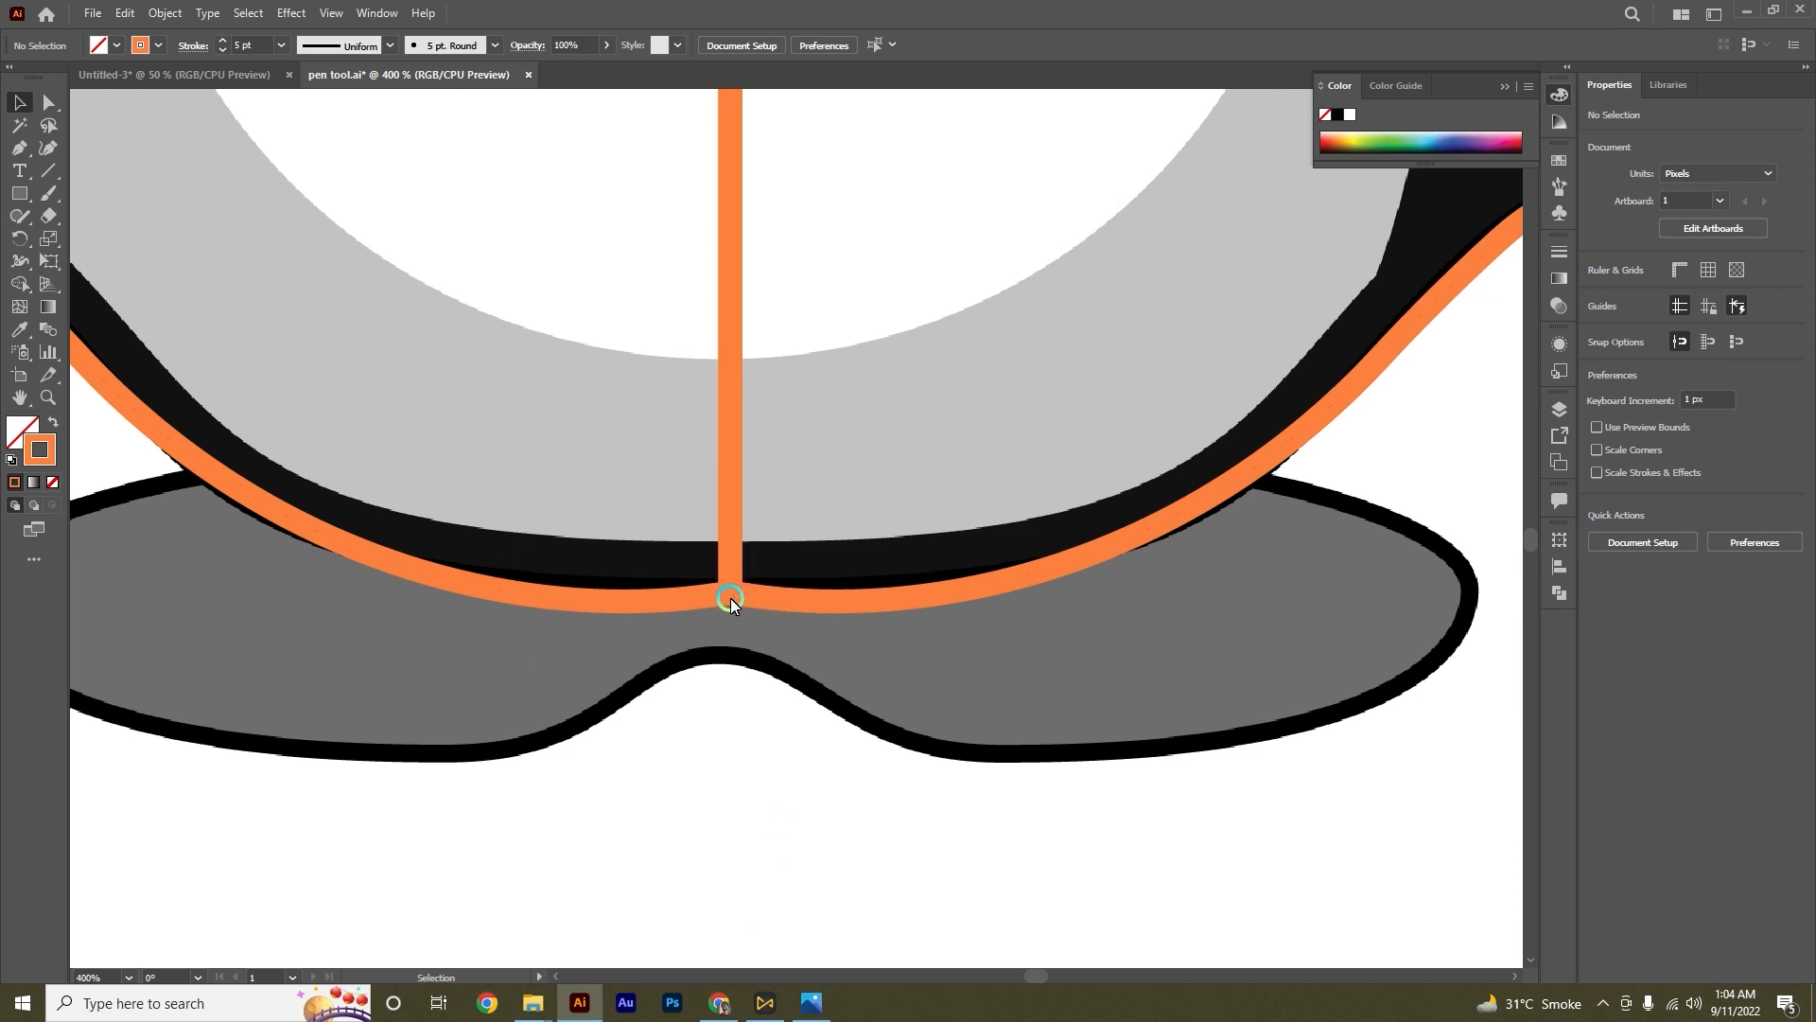
click(722, 594)
click(49, 103)
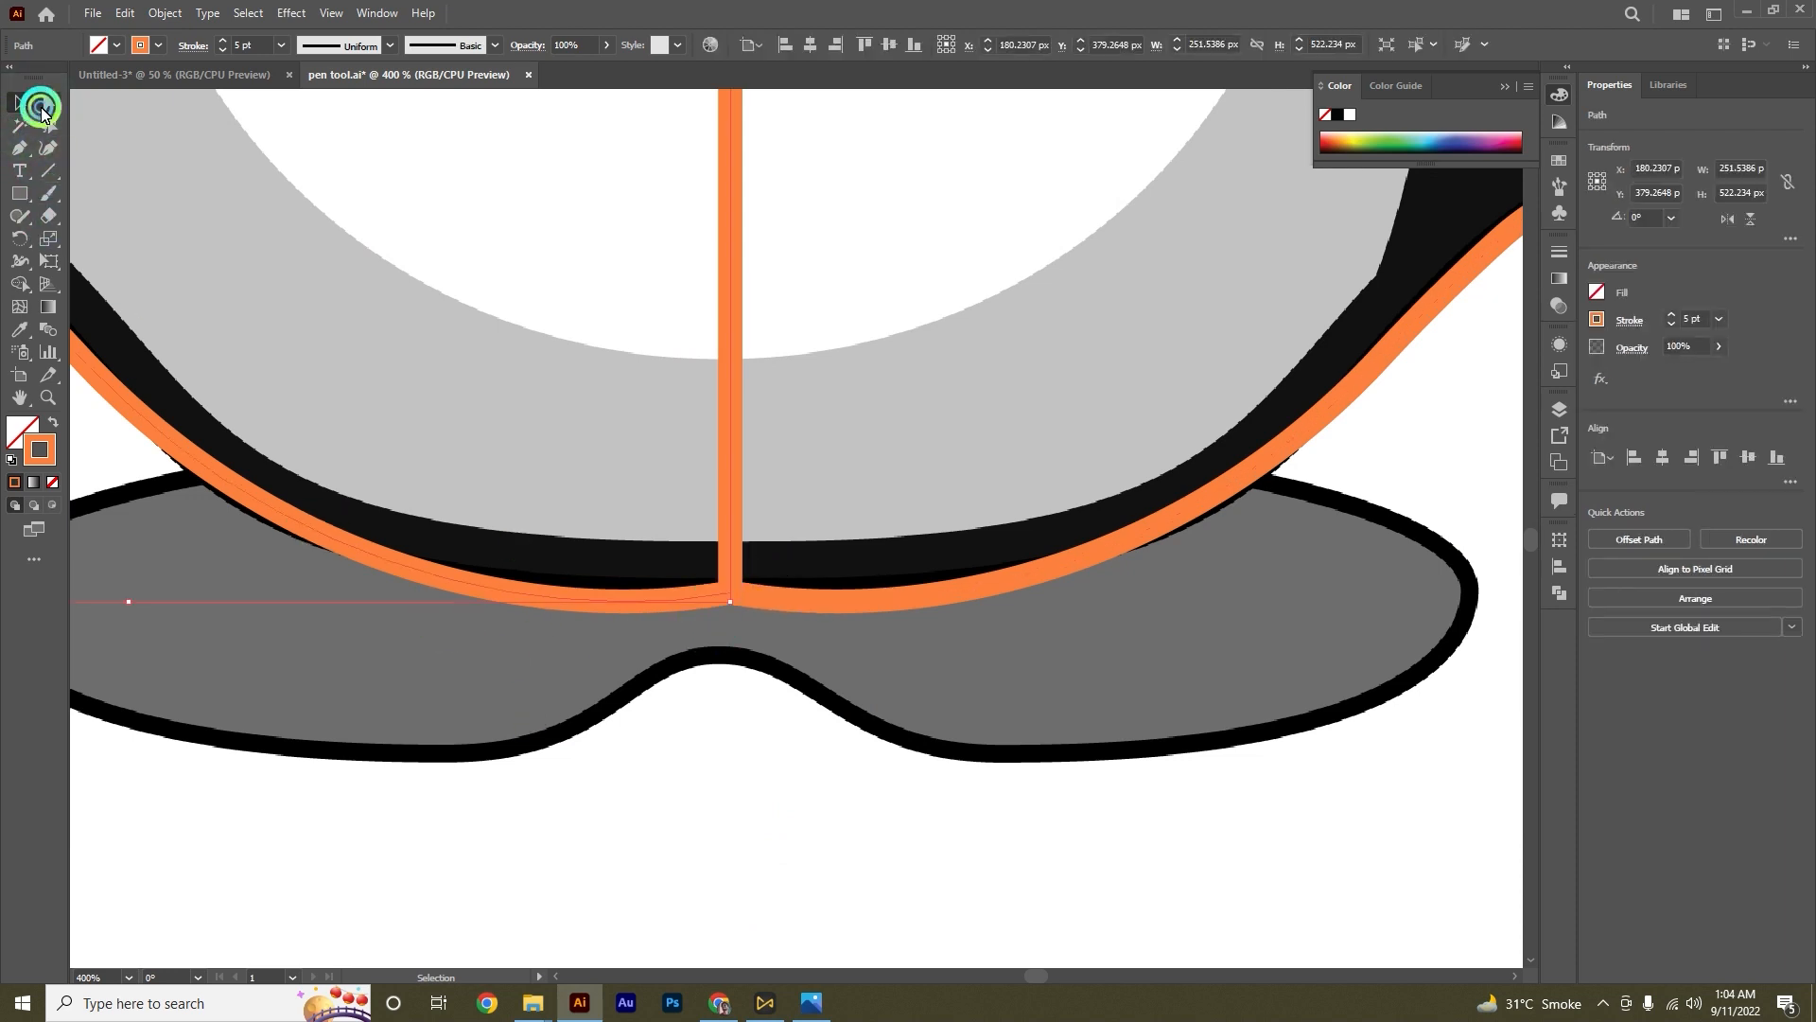
click(550, 626)
click(643, 598)
click(499, 592)
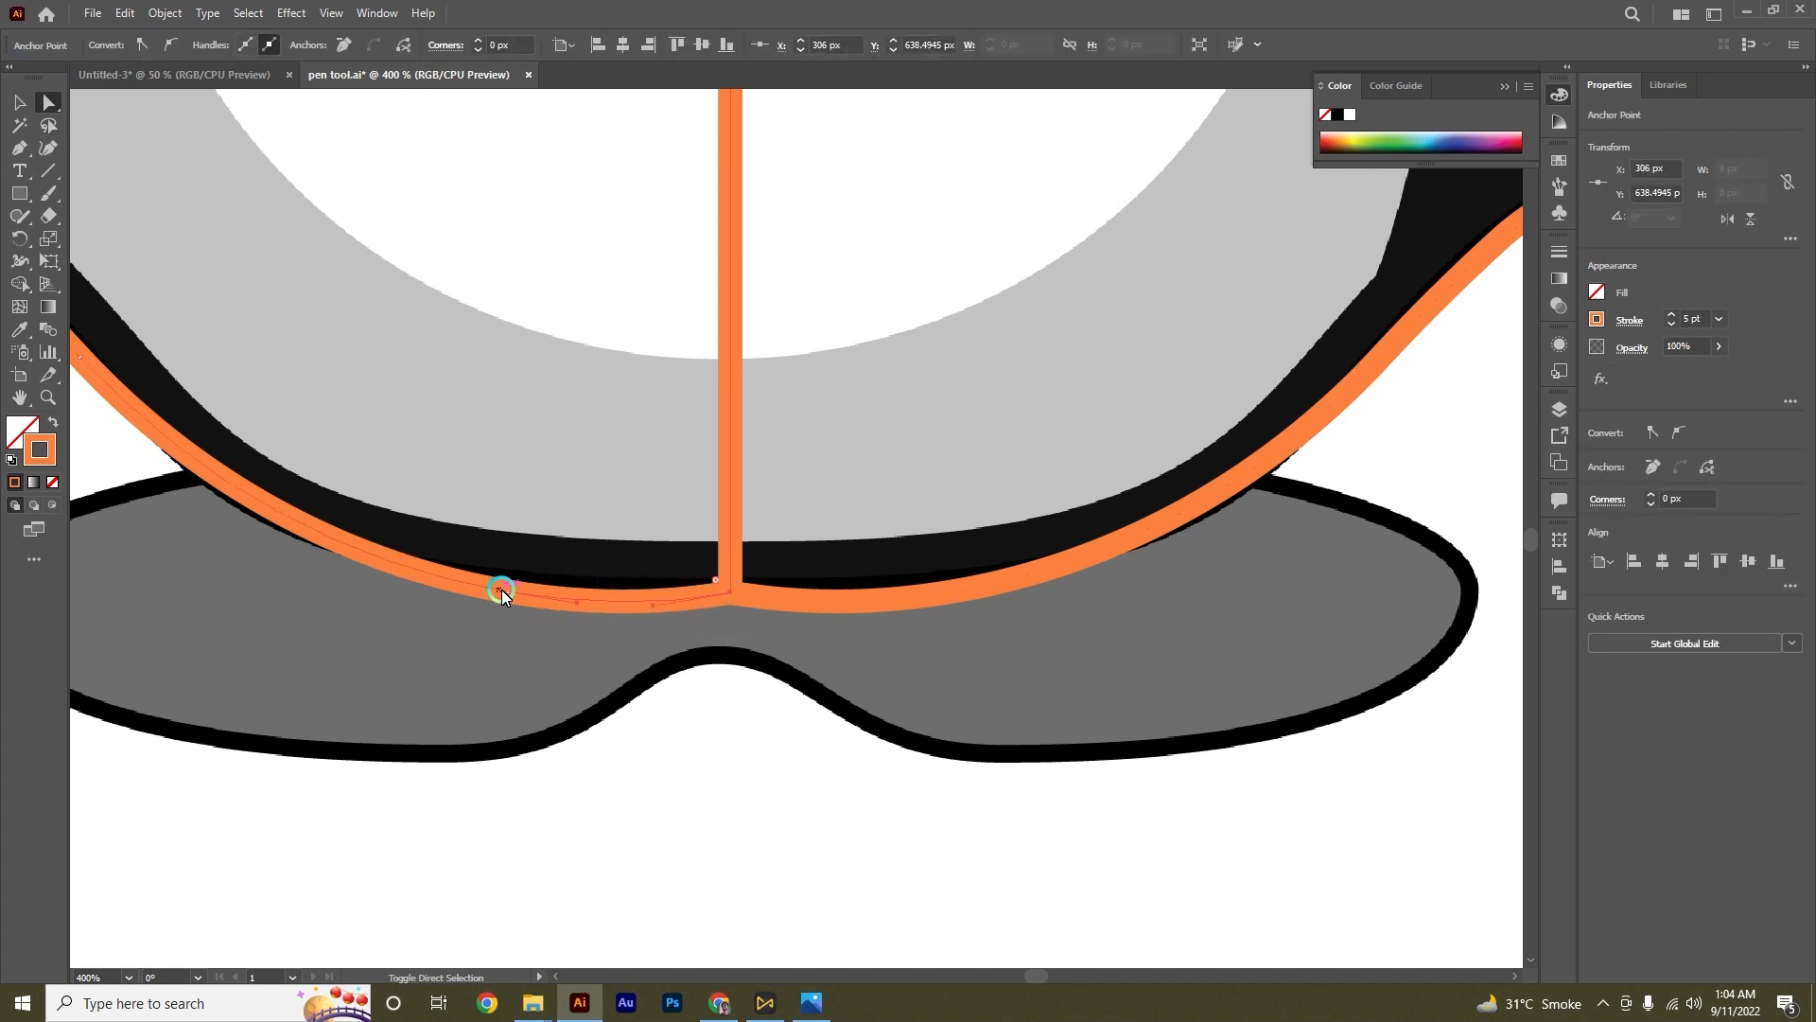
click(547, 604)
click(758, 748)
Step: Place a mirrored copy of the adjusted half on the penguin's right side, and delete that copy
scroll(594, 632, down, 1)
scroll(594, 632, down, 3)
drag(498, 645, 790, 649)
scroll(807, 722, down, 1)
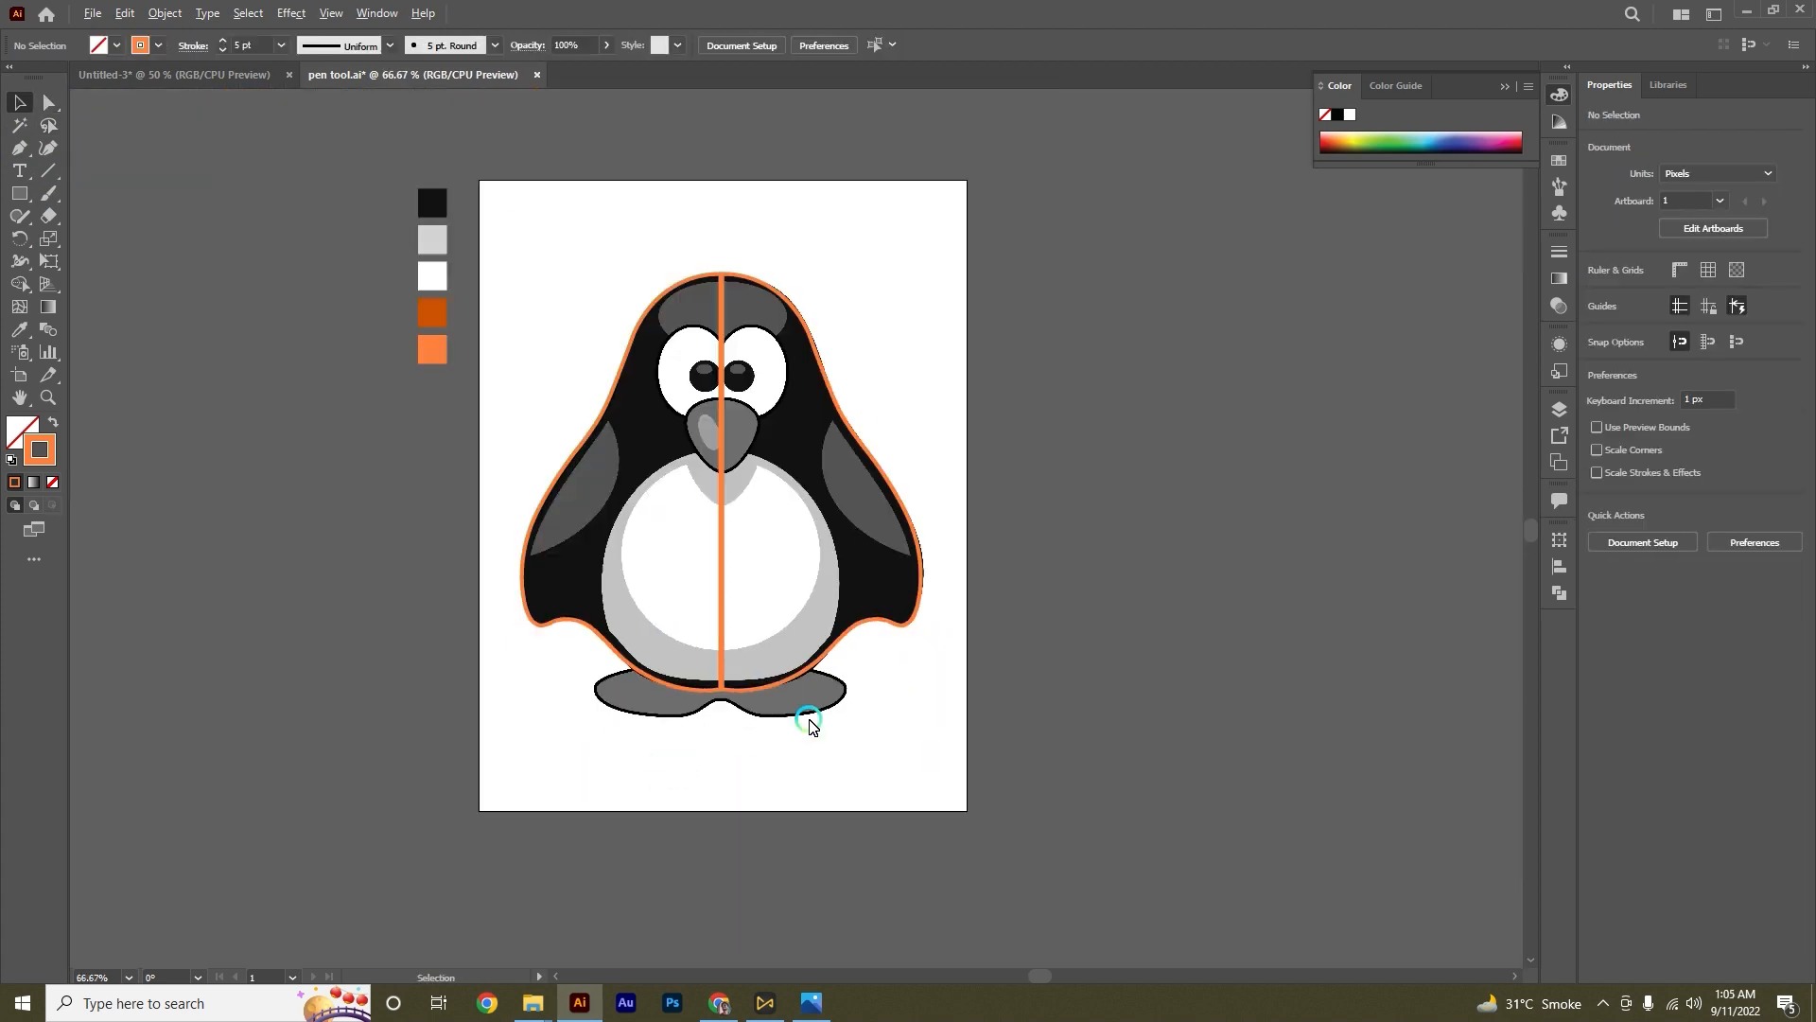
key(Delete)
Step: Thicken the left half's stroke to 6 pt and fine-tune the anchors at the belly's bottom and the wing's outer edge
scroll(670, 746, up, 4)
scroll(672, 746, down, 2)
click(50, 110)
click(606, 724)
scroll(252, 405, down, 1)
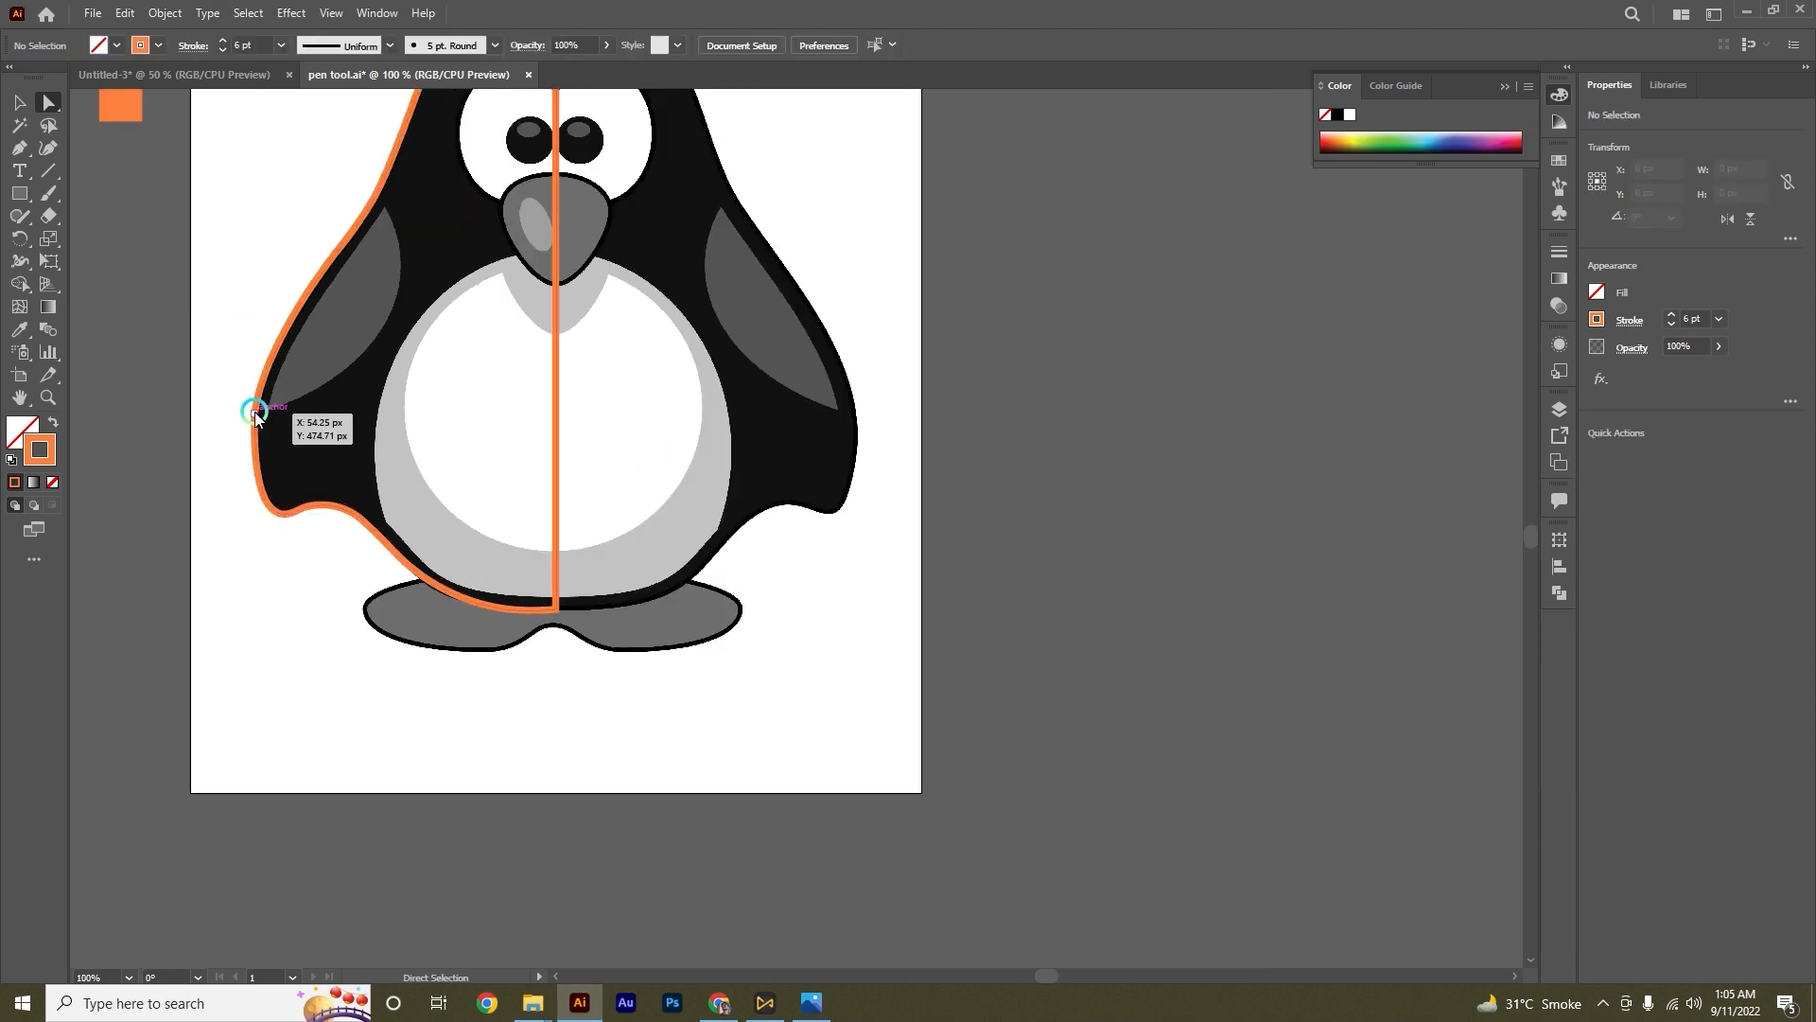
scroll(255, 413, up, 3)
scroll(531, 104, up, 4)
click(628, 219)
drag(253, 178, 264, 190)
scroll(586, 126, down, 4)
Step: Mirror the refined left half and place the copy flush against the centre line as the body's right half
click(20, 102)
click(597, 662)
drag(499, 645, 797, 645)
click(381, 344)
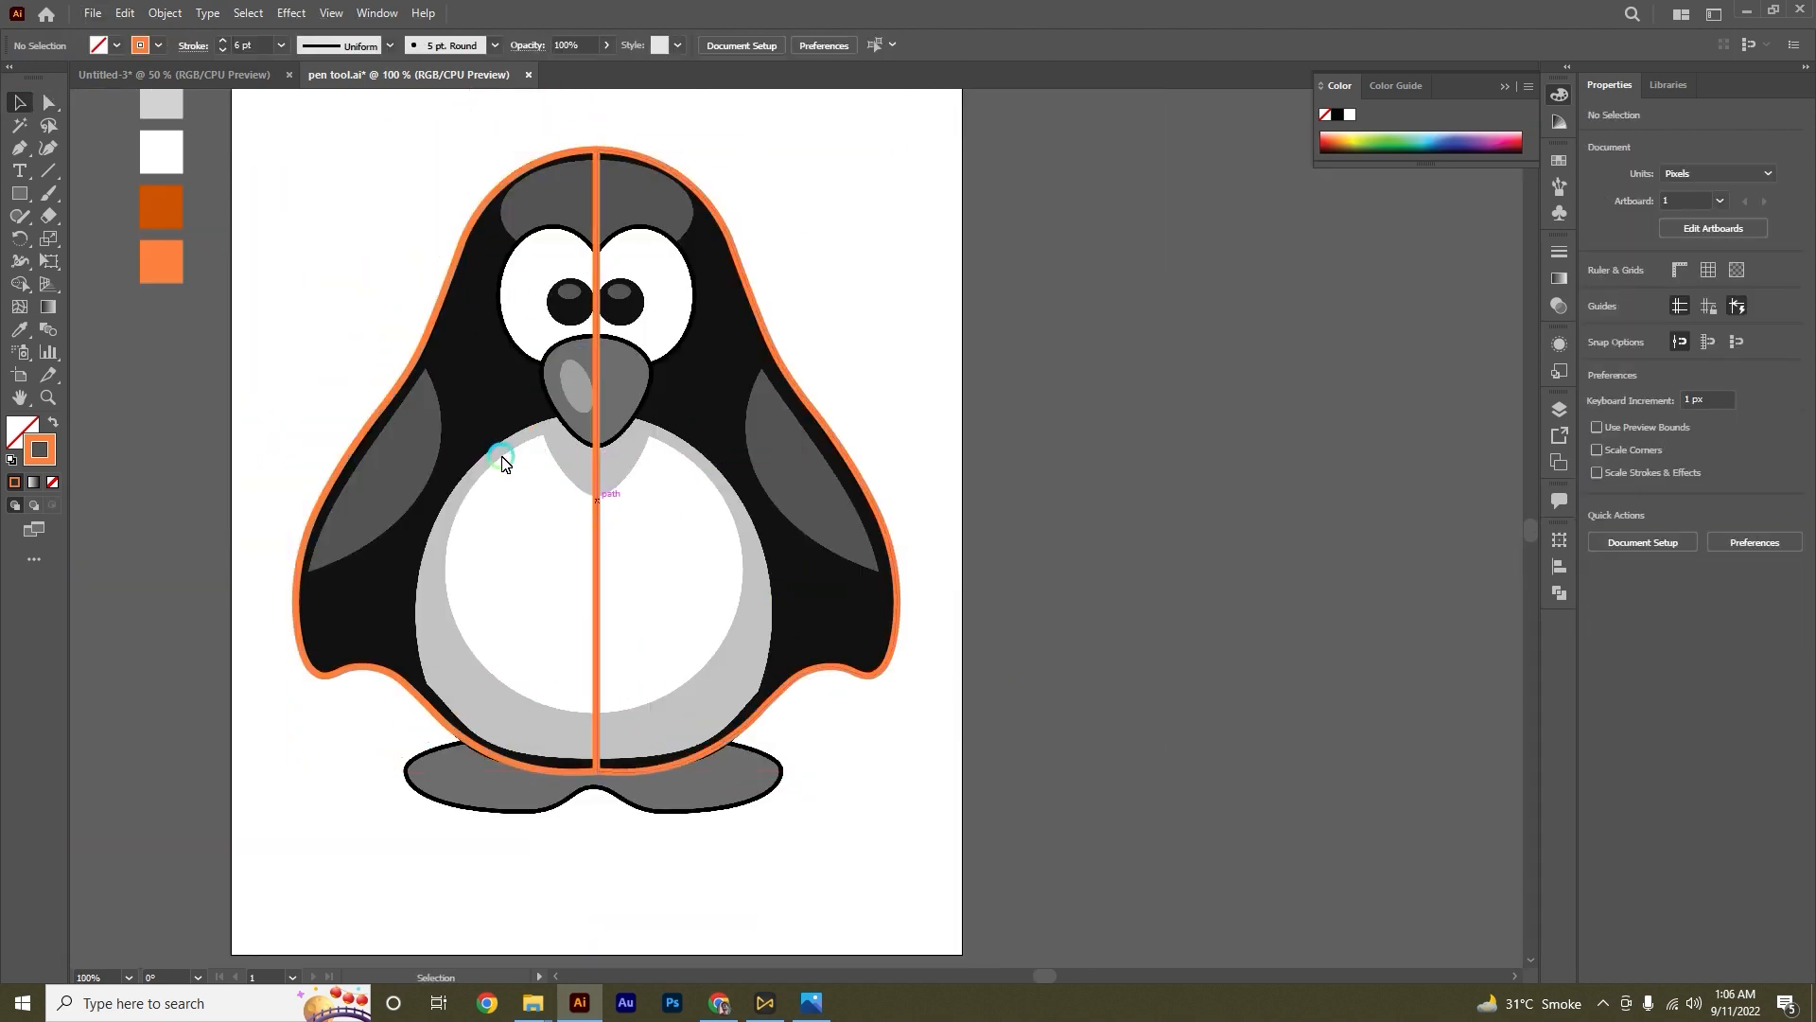
Step: Select both body halves and unite them into a single outline
scroll(410, 425, up, 1)
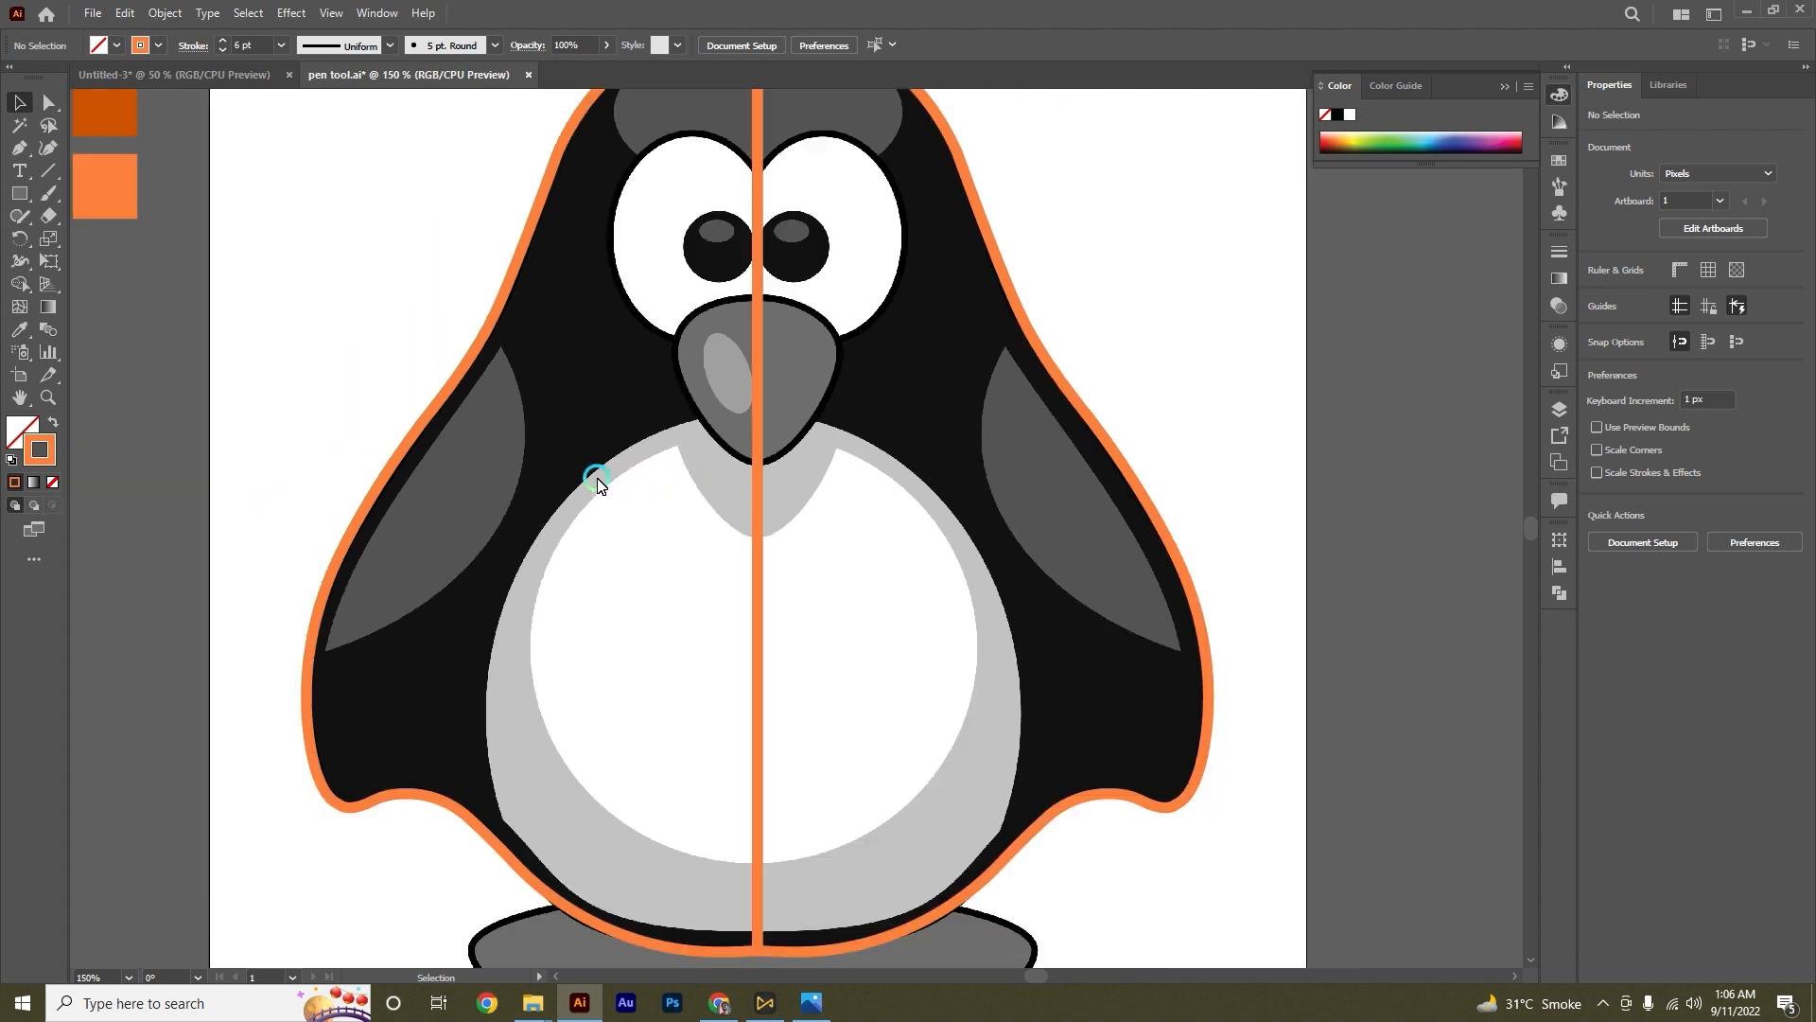
scroll(582, 482, down, 1)
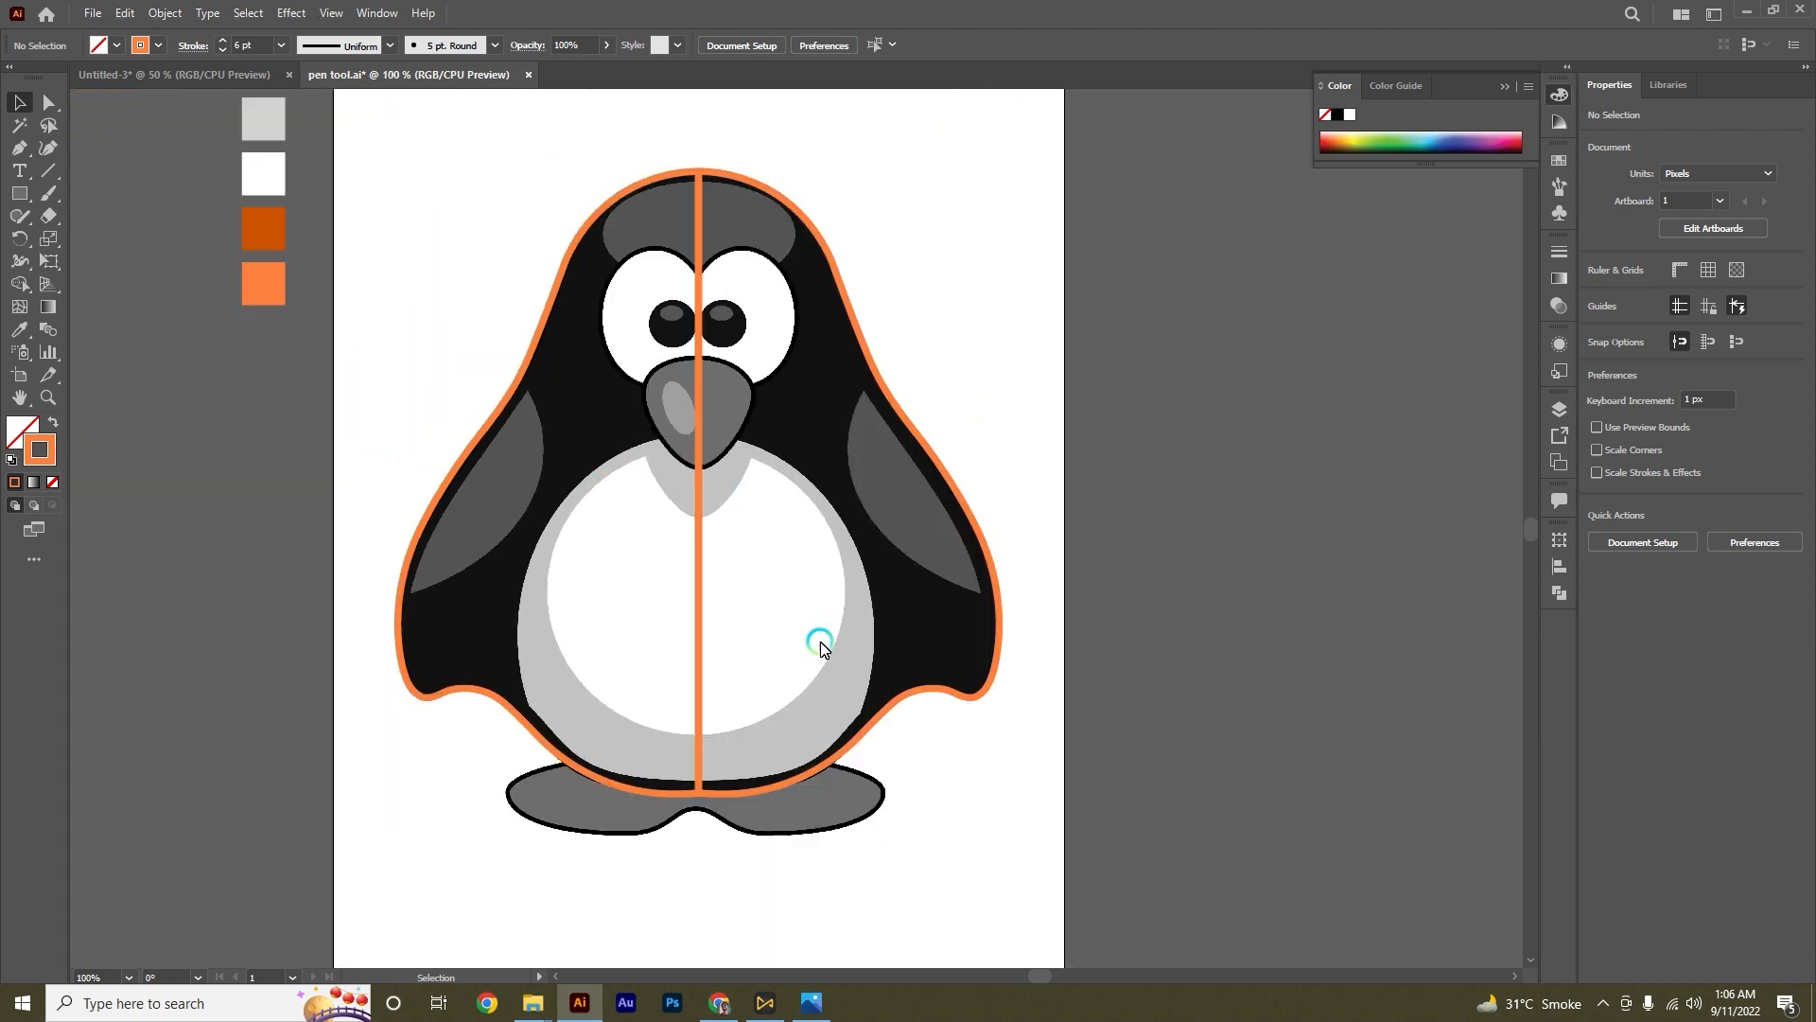
drag(447, 251, 1002, 458)
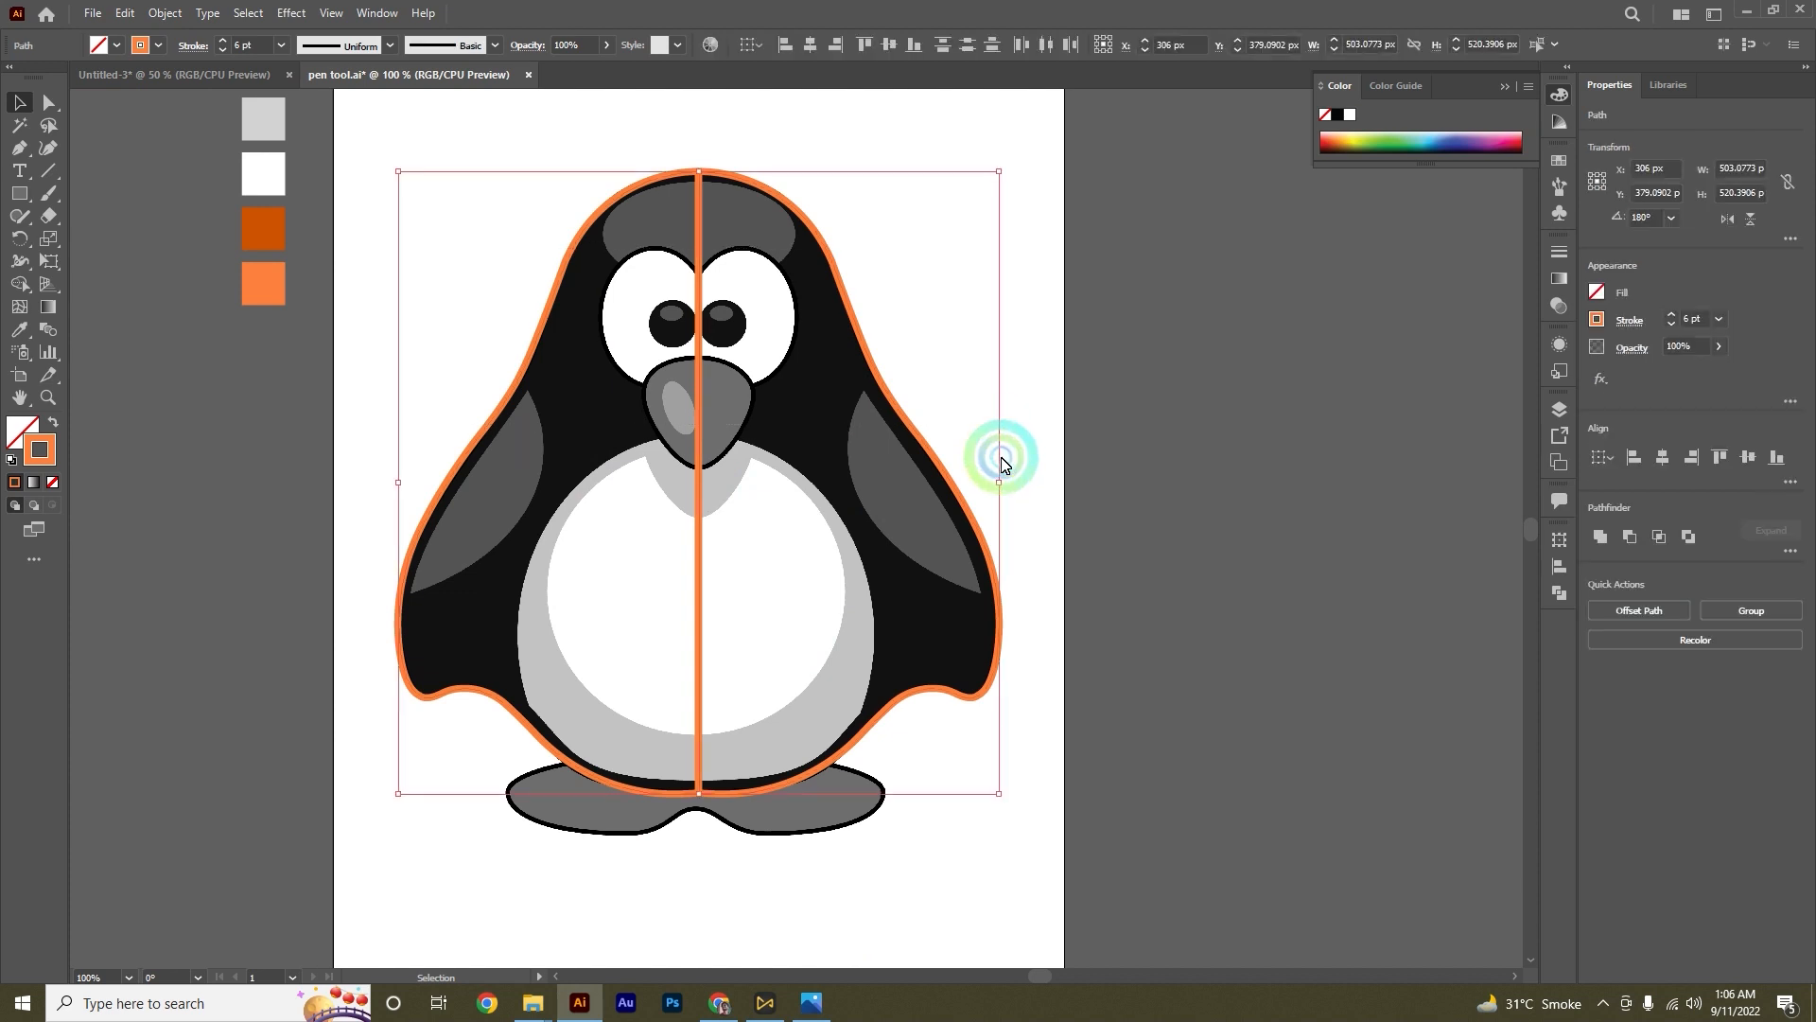
click(1603, 537)
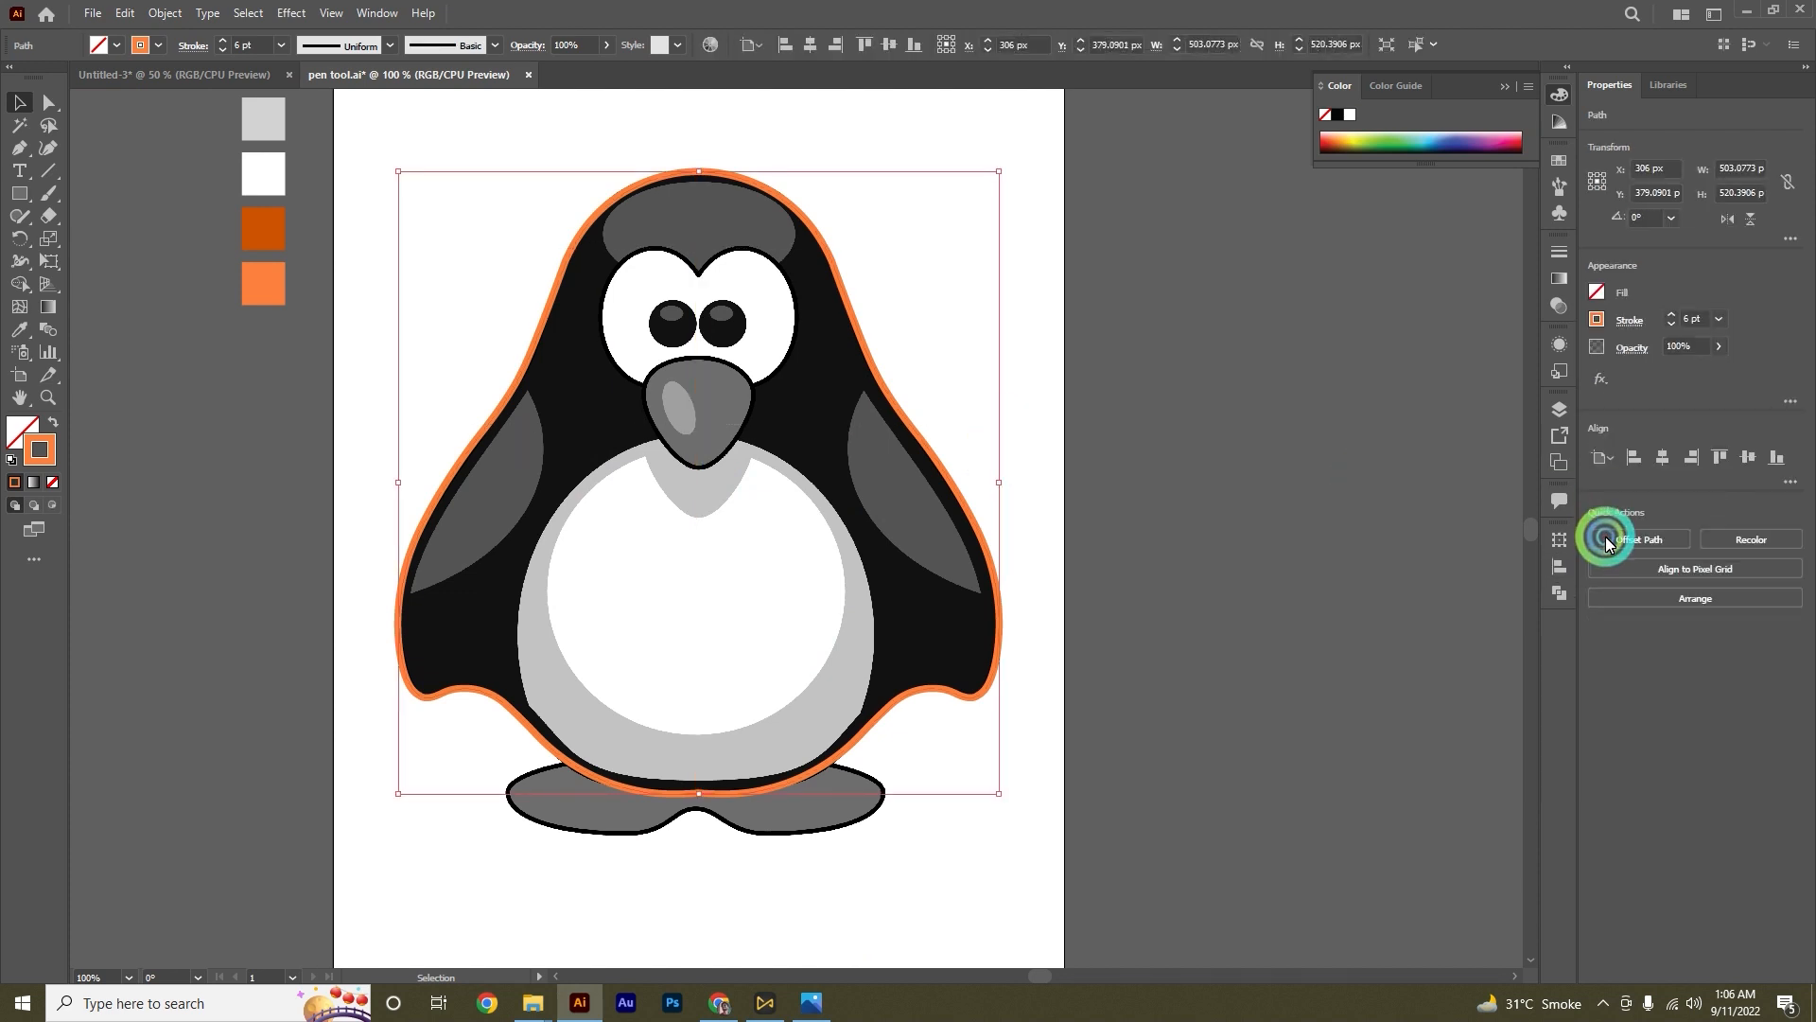
Step: Trace the left foot with the Pen tool from the belly's lower edge around the outer tip and along the underside
click(1247, 627)
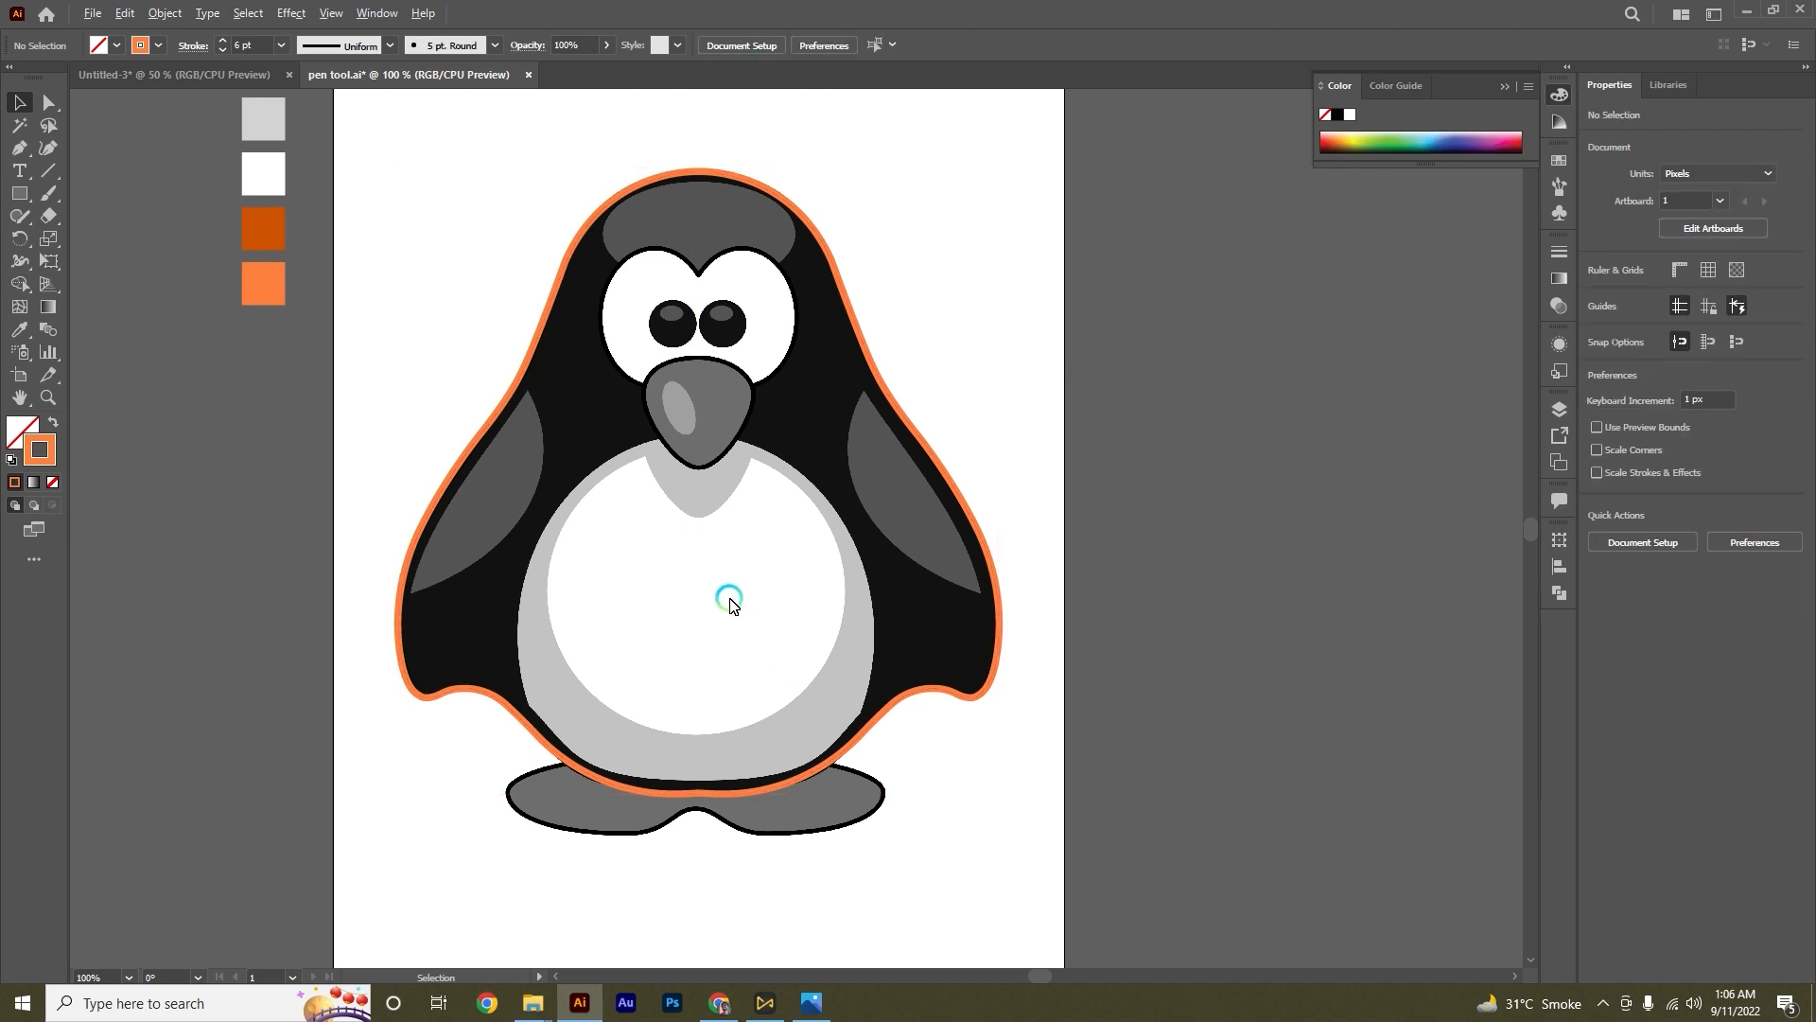
scroll(730, 598, up, 1)
scroll(725, 641, up, 1)
scroll(644, 581, down, 3)
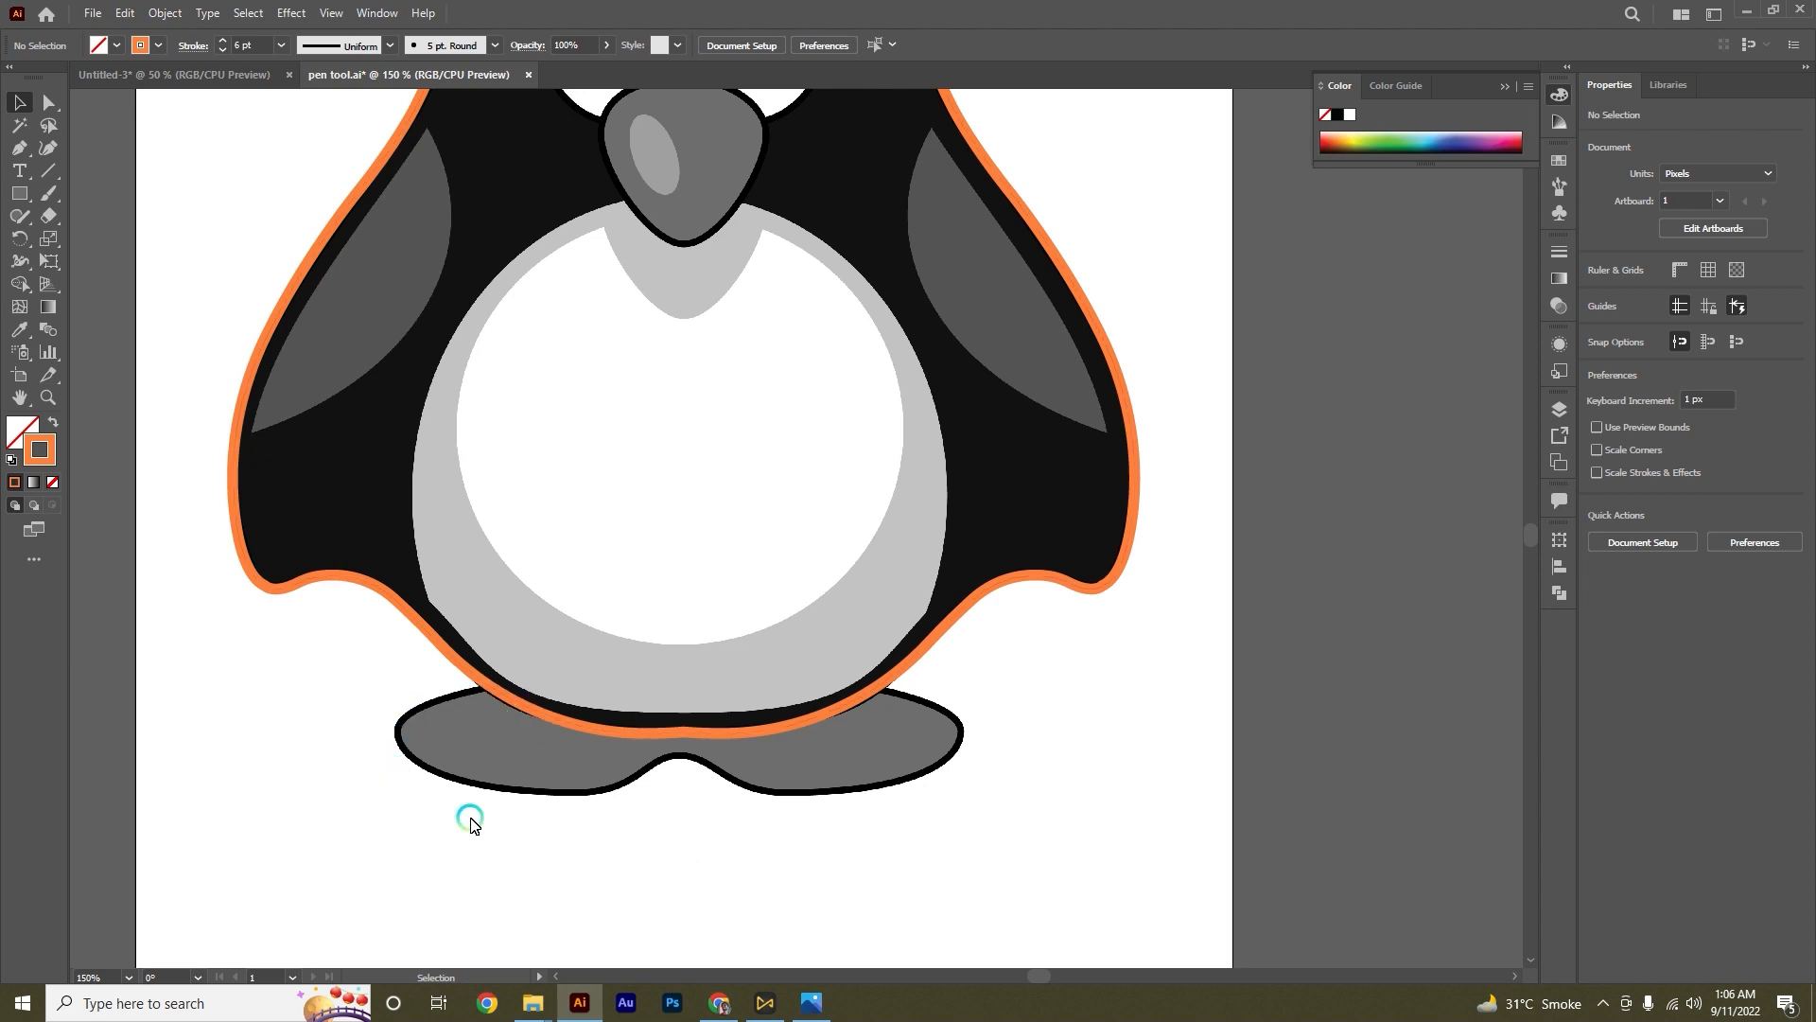
click(18, 154)
scroll(485, 662, up, 1)
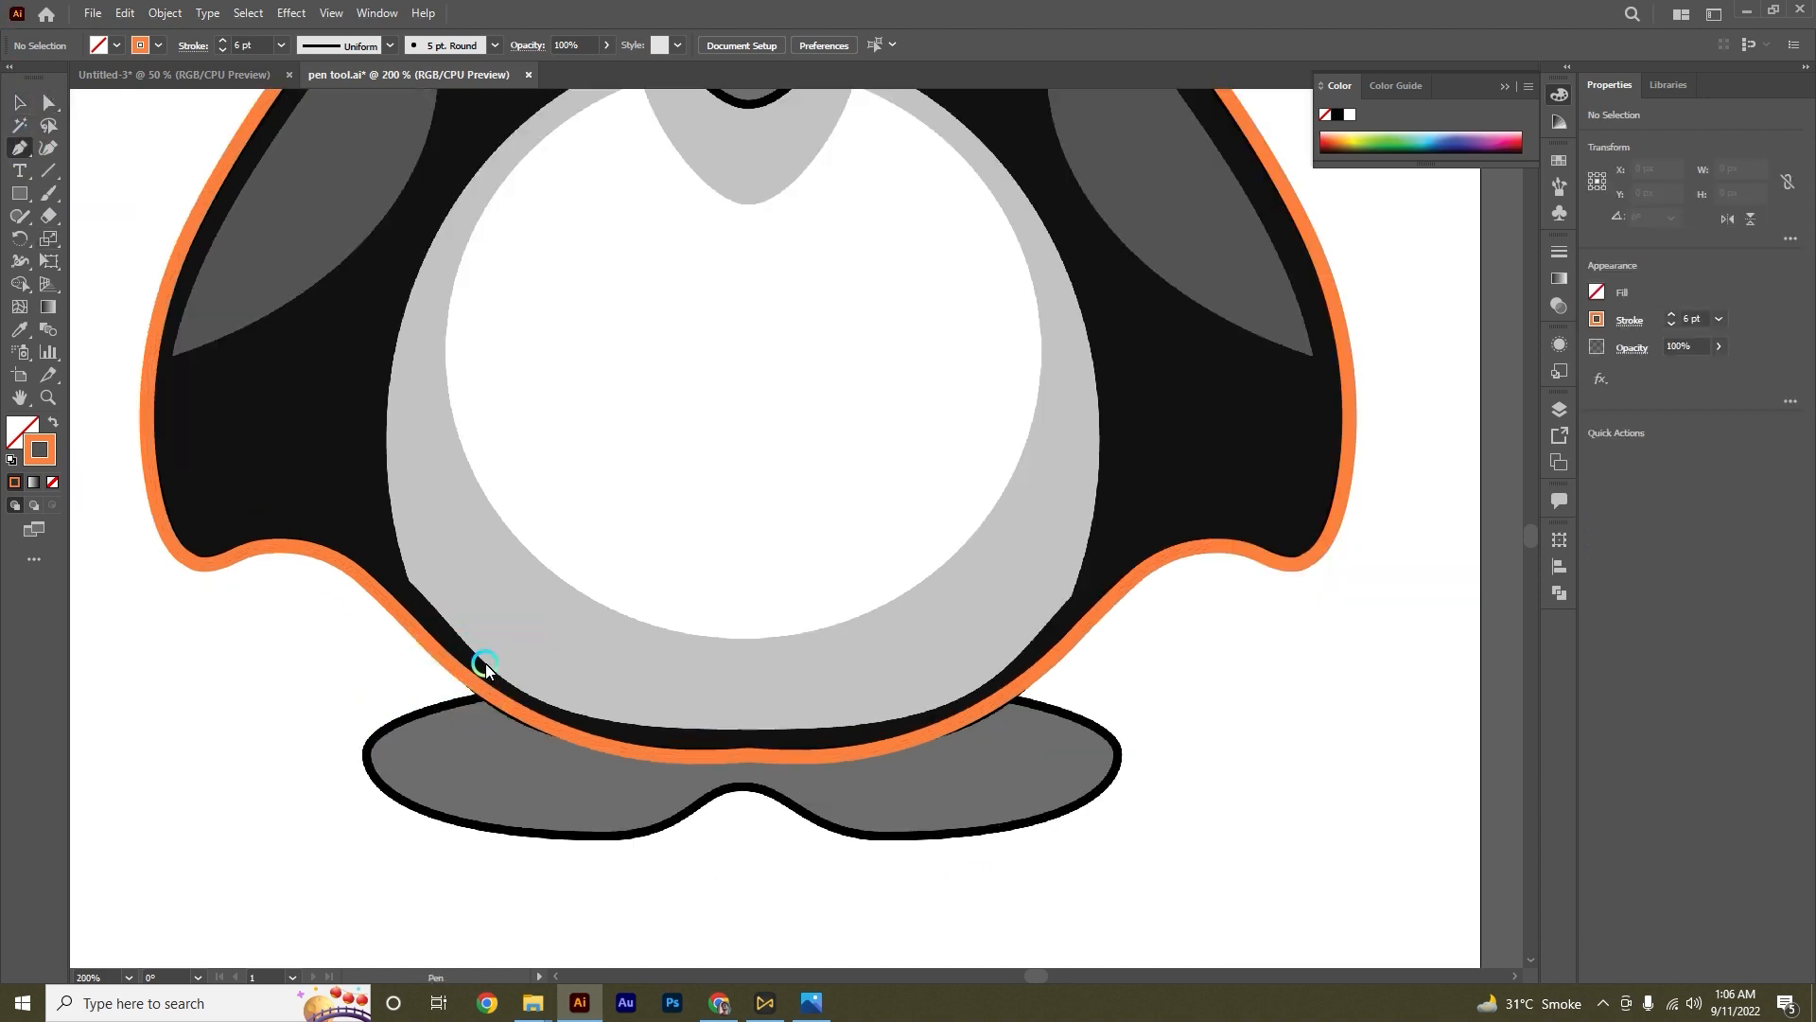
ctrl+click(390, 653)
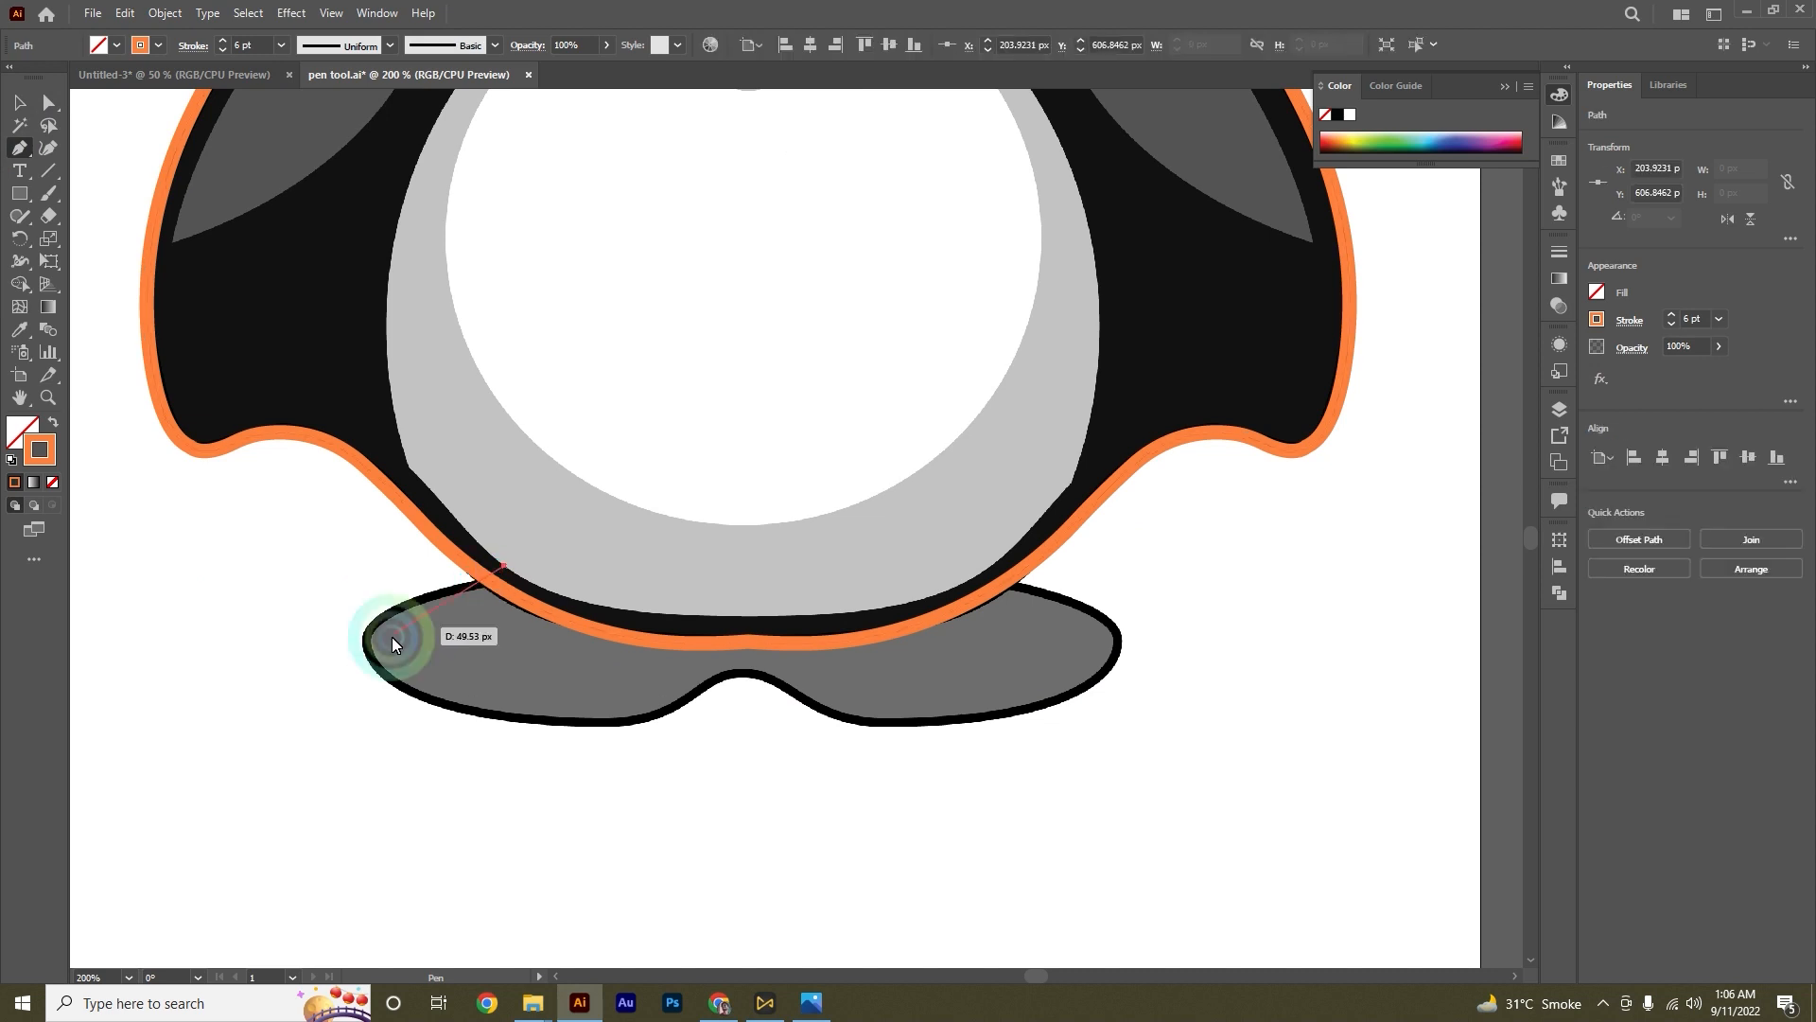
scroll(389, 658, up, 1)
drag(339, 633, 328, 729)
click(339, 633)
mouse_move(700, 785)
mouse_down()
mouse_move(547, 736)
mouse_move(619, 700)
mouse_move(831, 762)
mouse_up()
click(507, 736)
click(814, 705)
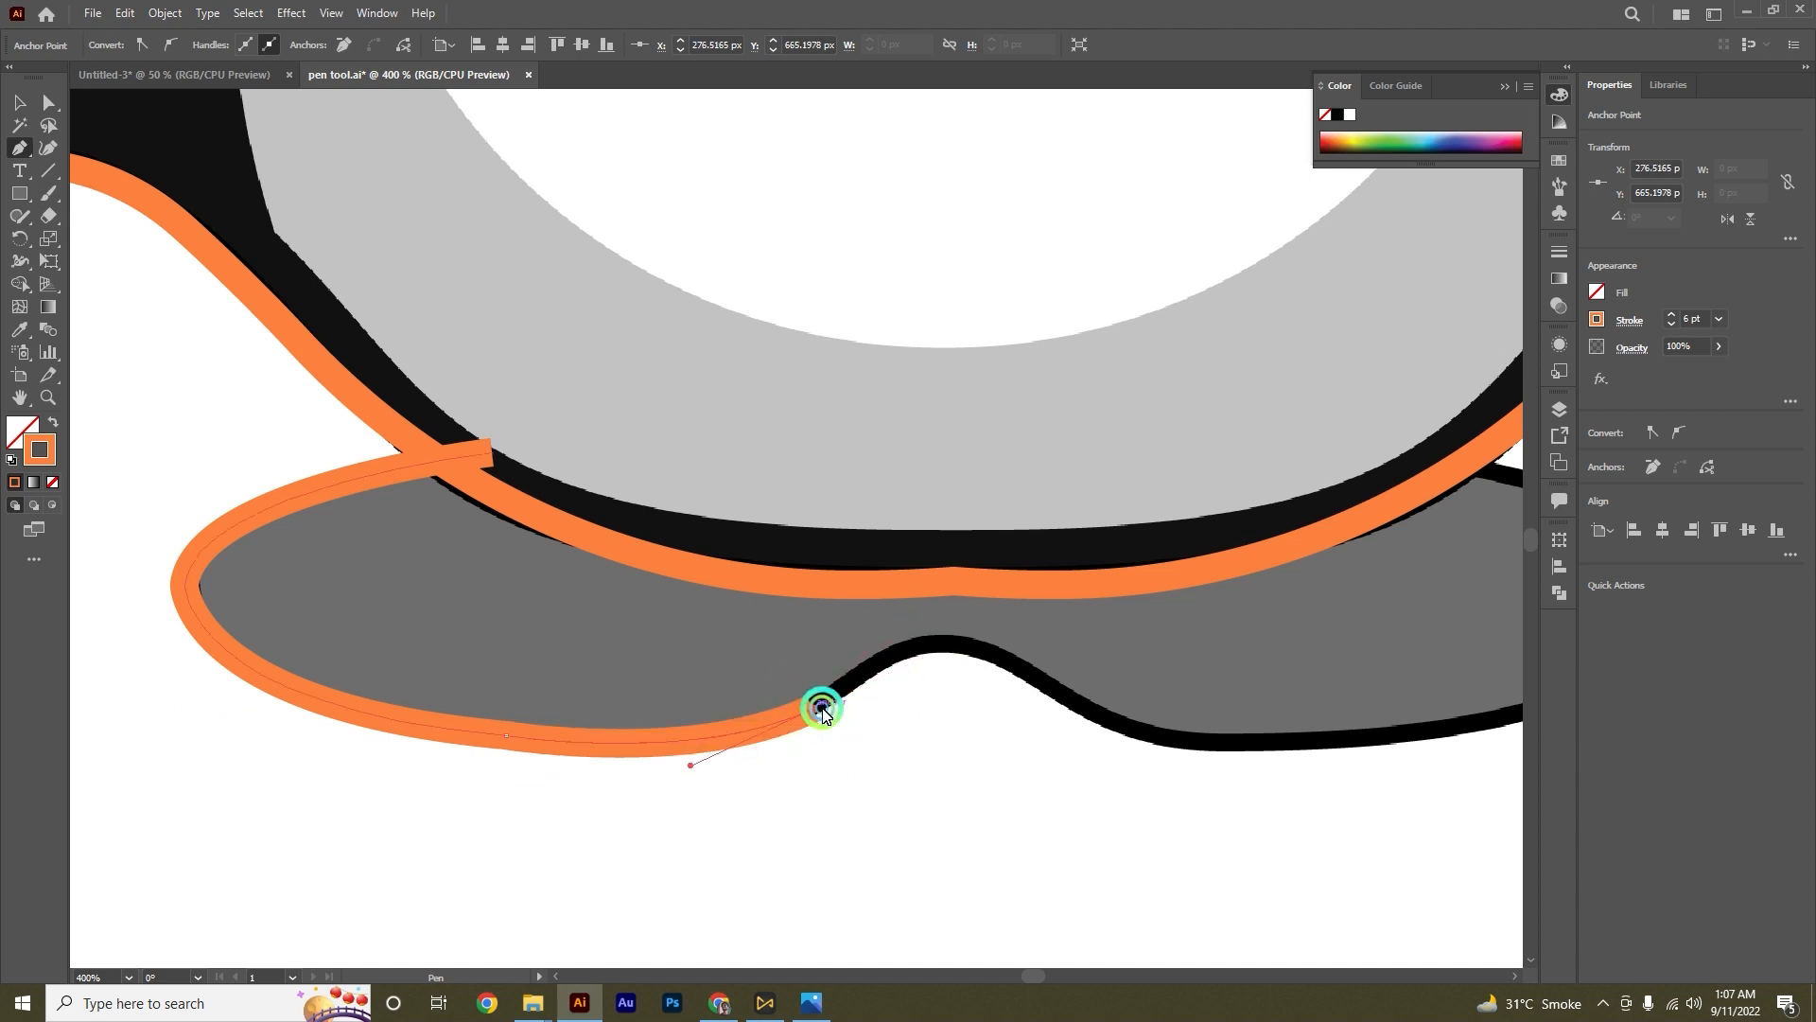
Step: Continue the foot path to the centre notch and close it up the centre line and across the belly
mouse_move(954, 644)
mouse_down()
mouse_move(1000, 665)
mouse_move(991, 644)
mouse_up()
click(943, 644)
click(943, 478)
click(492, 453)
Step: Fine-tune the left foot's anchors and handles at the outer tip, the underside and the centre notch
key(a)
click(186, 586)
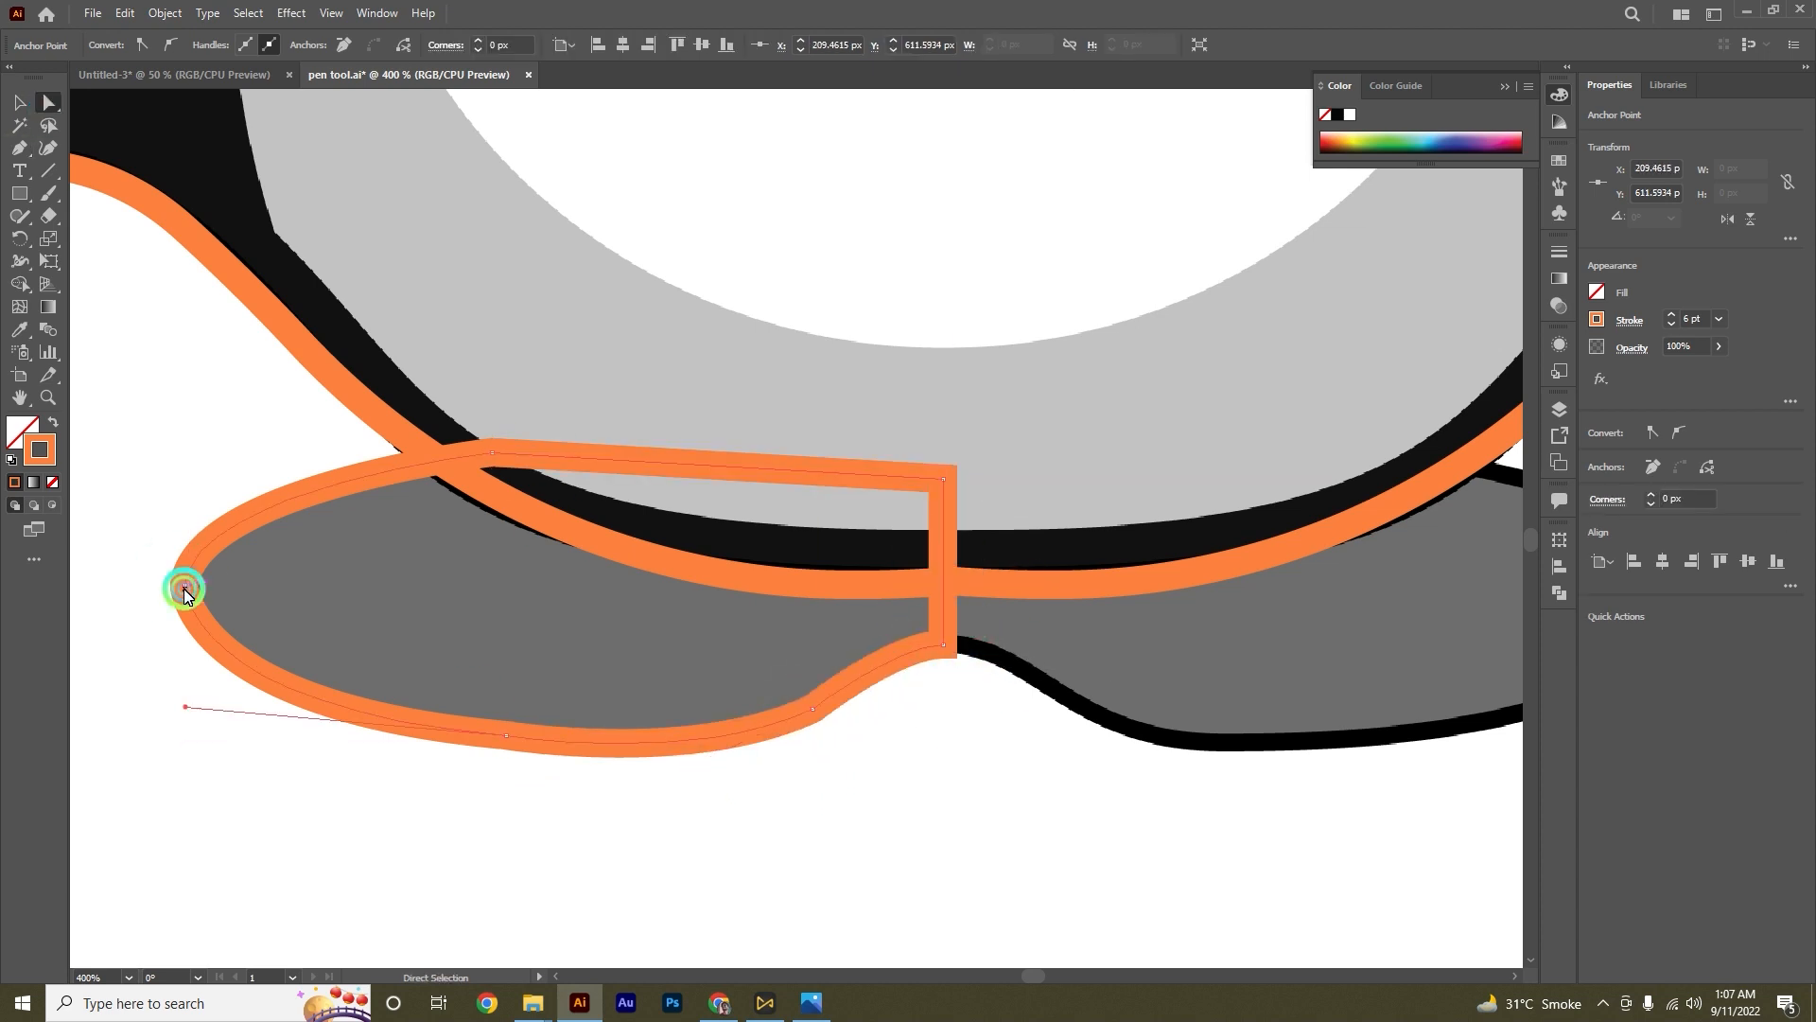
drag(214, 586, 258, 600)
click(515, 737)
click(803, 740)
click(813, 709)
drag(807, 685, 628, 398)
scroll(928, 661, up, 4)
click(988, 597)
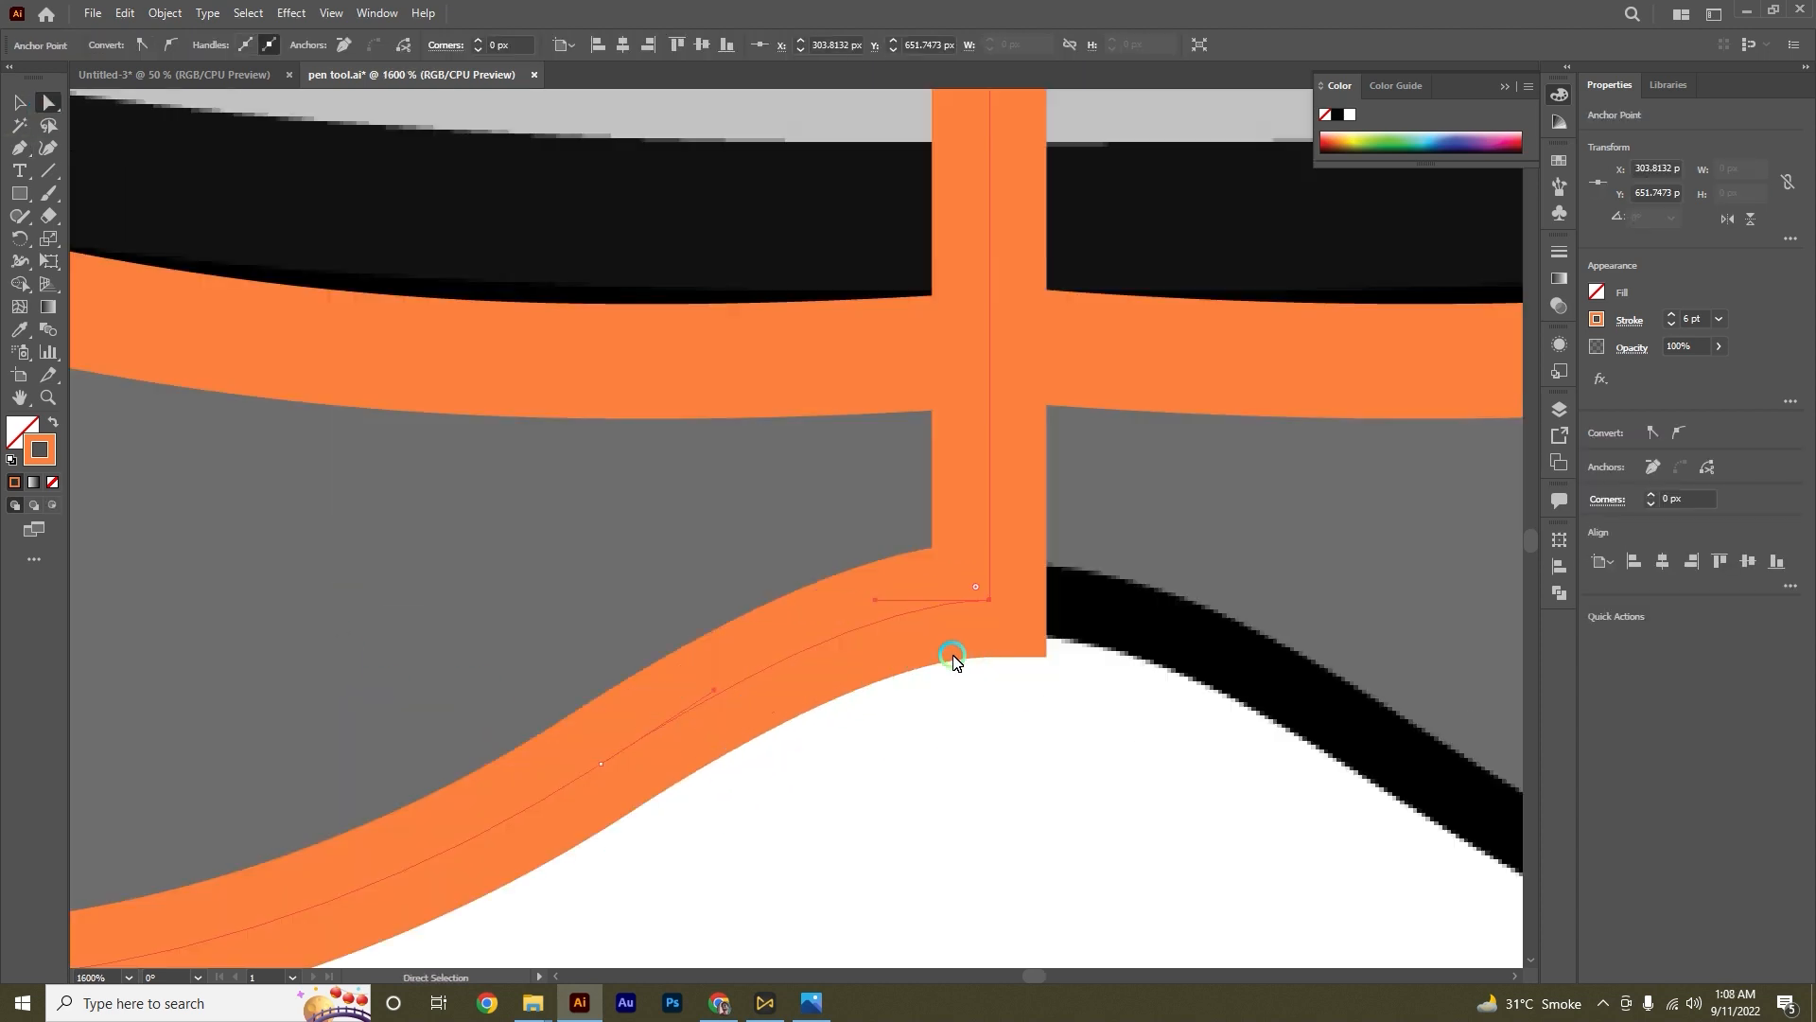
click(978, 691)
Step: Reflect a copy of the left foot and place it flush against the centre line as the right foot
scroll(978, 690, down, 4)
scroll(577, 483, down, 2)
key(v)
right_click(601, 617)
mouse_move(762, 499)
click(842, 572)
click(1132, 599)
drag(620, 612, 998, 612)
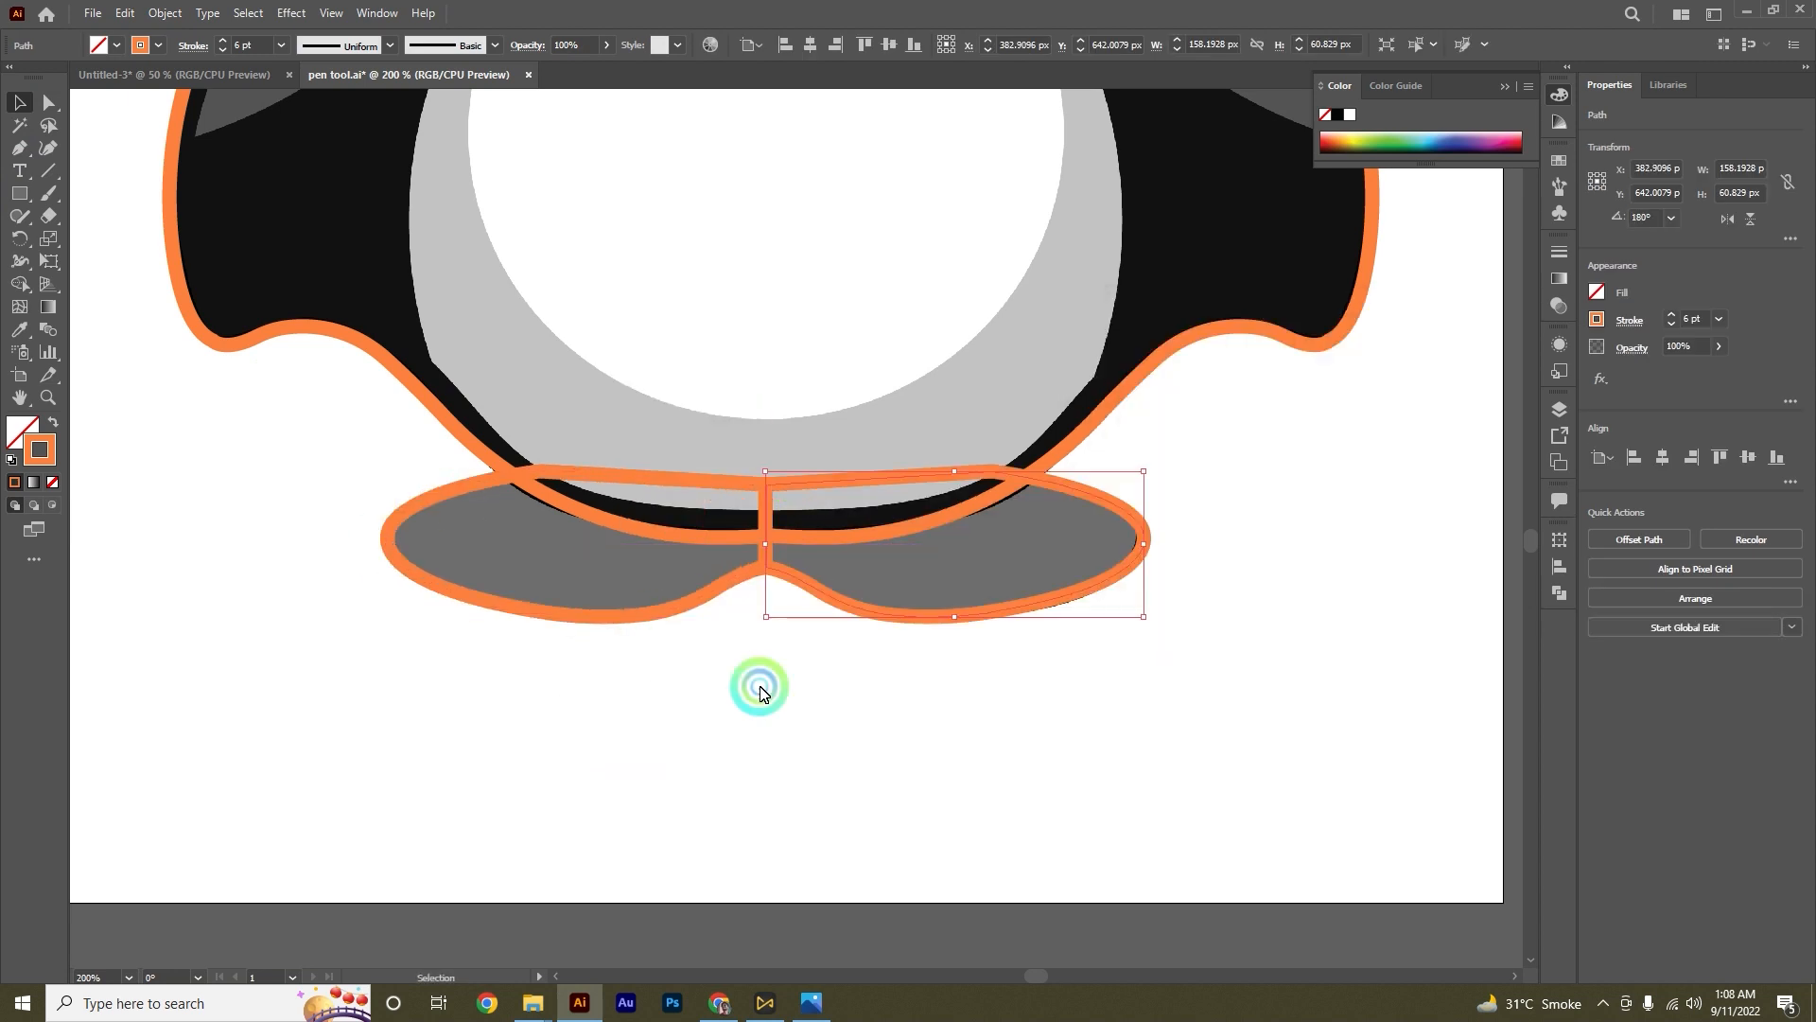
Step: Select both foot halves and unite them into a single outline
click(758, 685)
drag(688, 642, 807, 563)
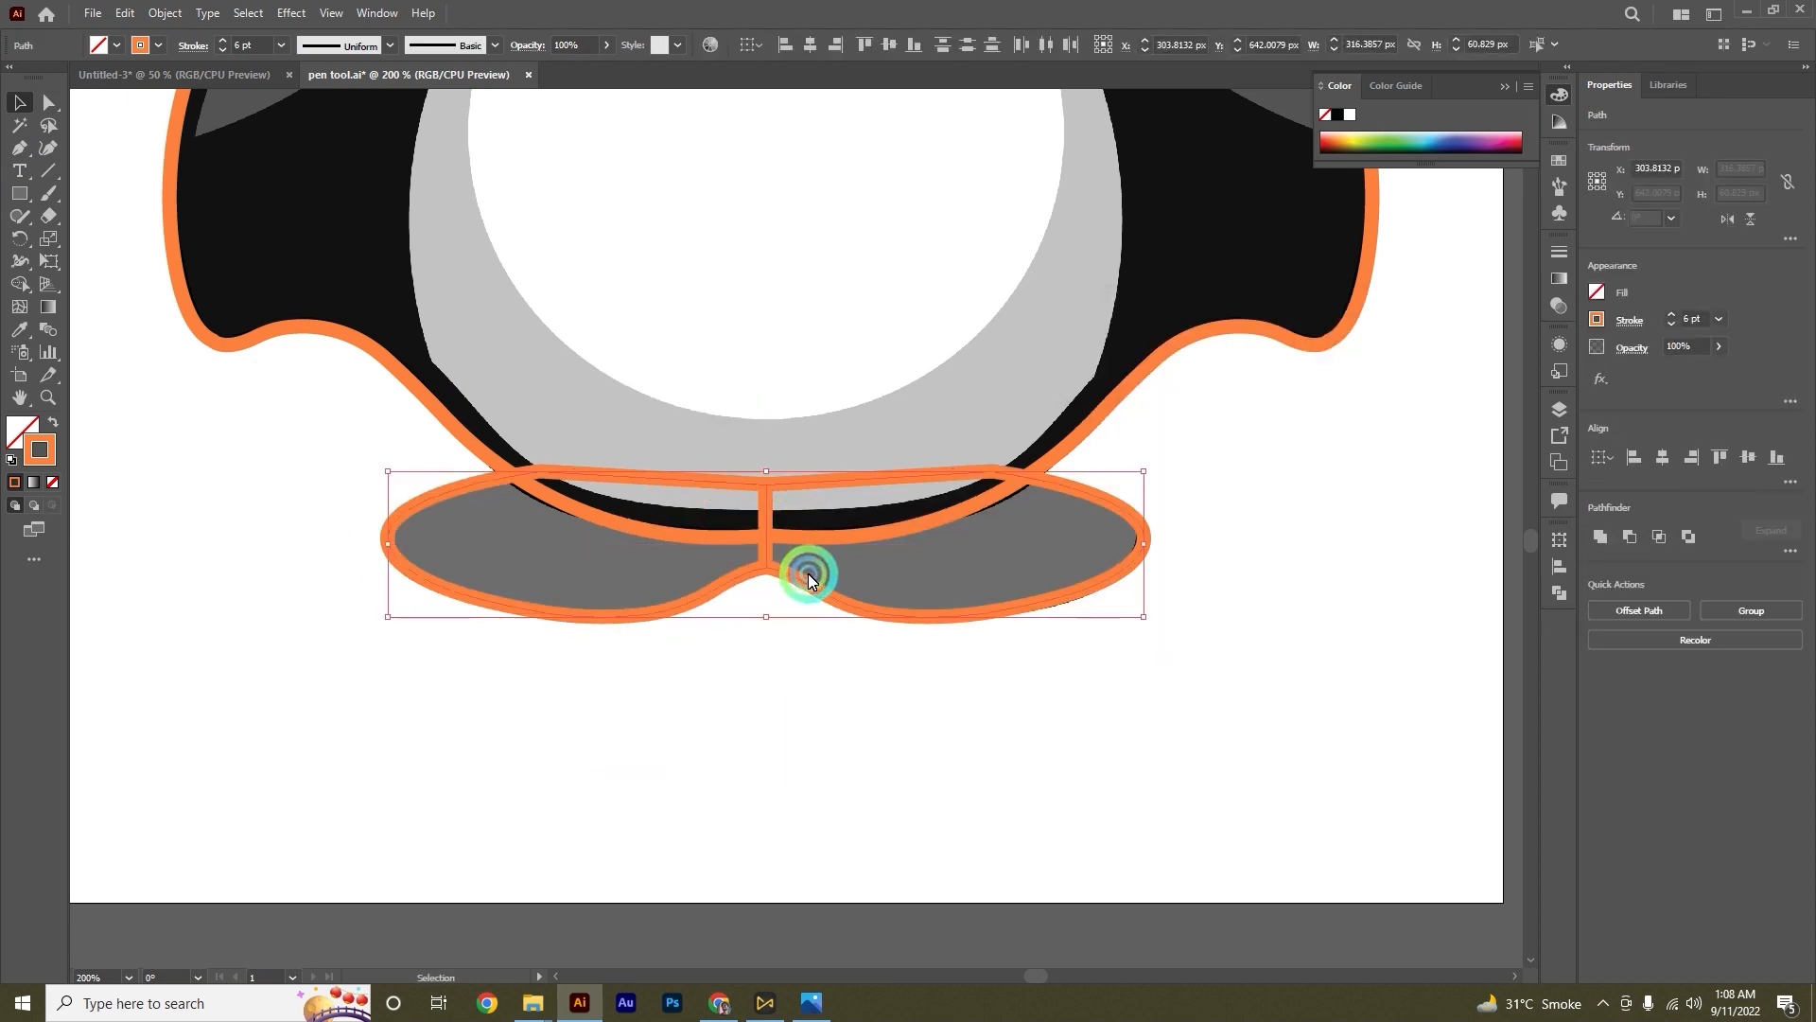
click(1602, 536)
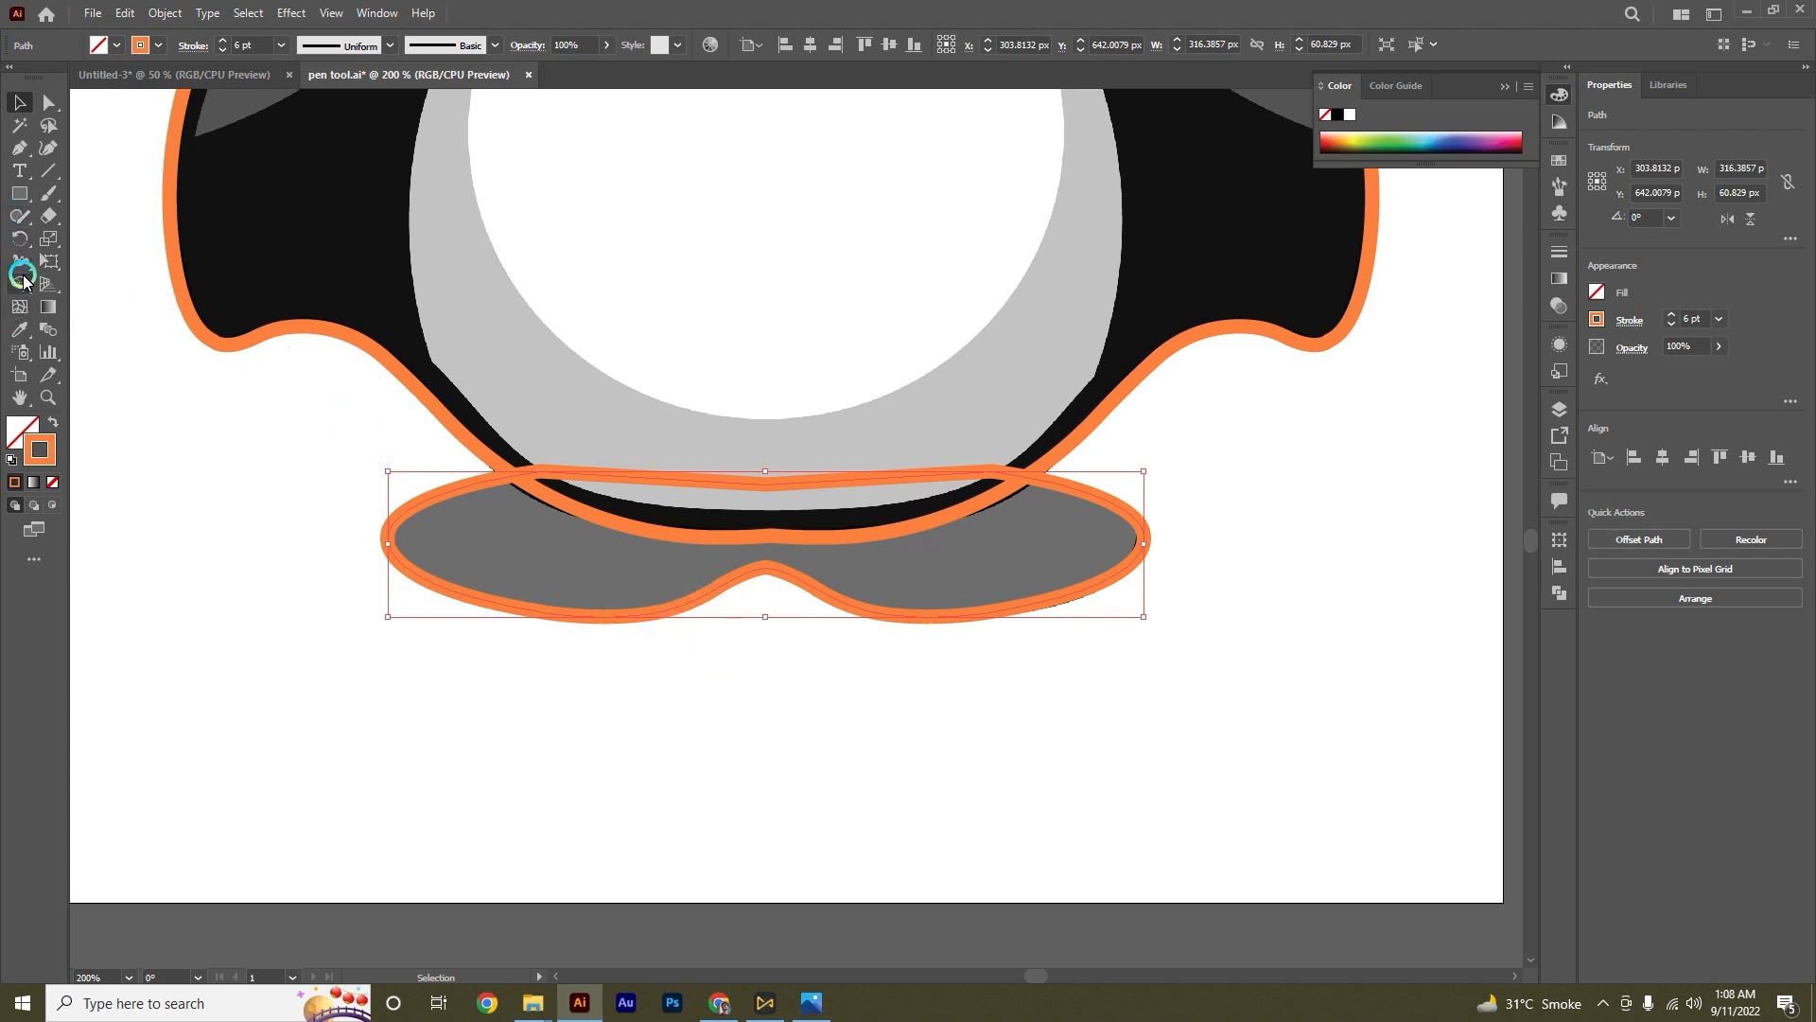
click(343, 505)
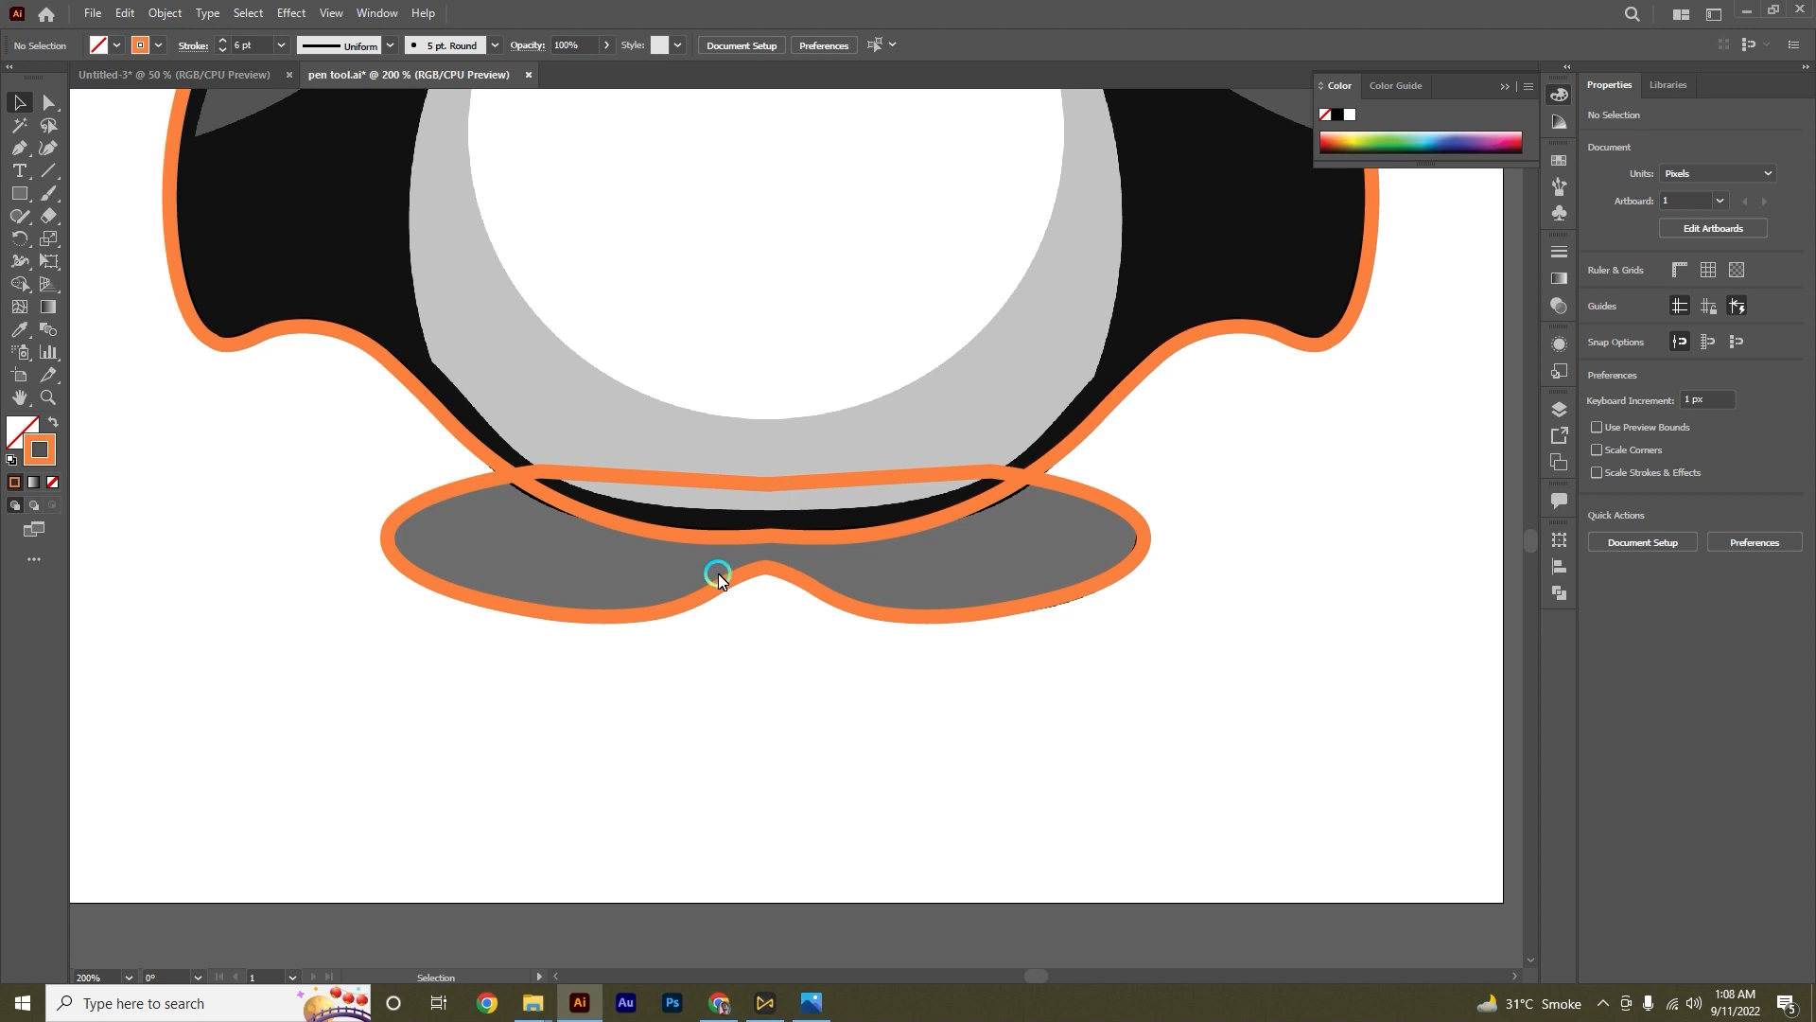
Step: Try to remove the feet's upper edge overlapping the belly with the Shape Builder tool, and undo the attempt
drag(386, 443, 1196, 669)
click(950, 484)
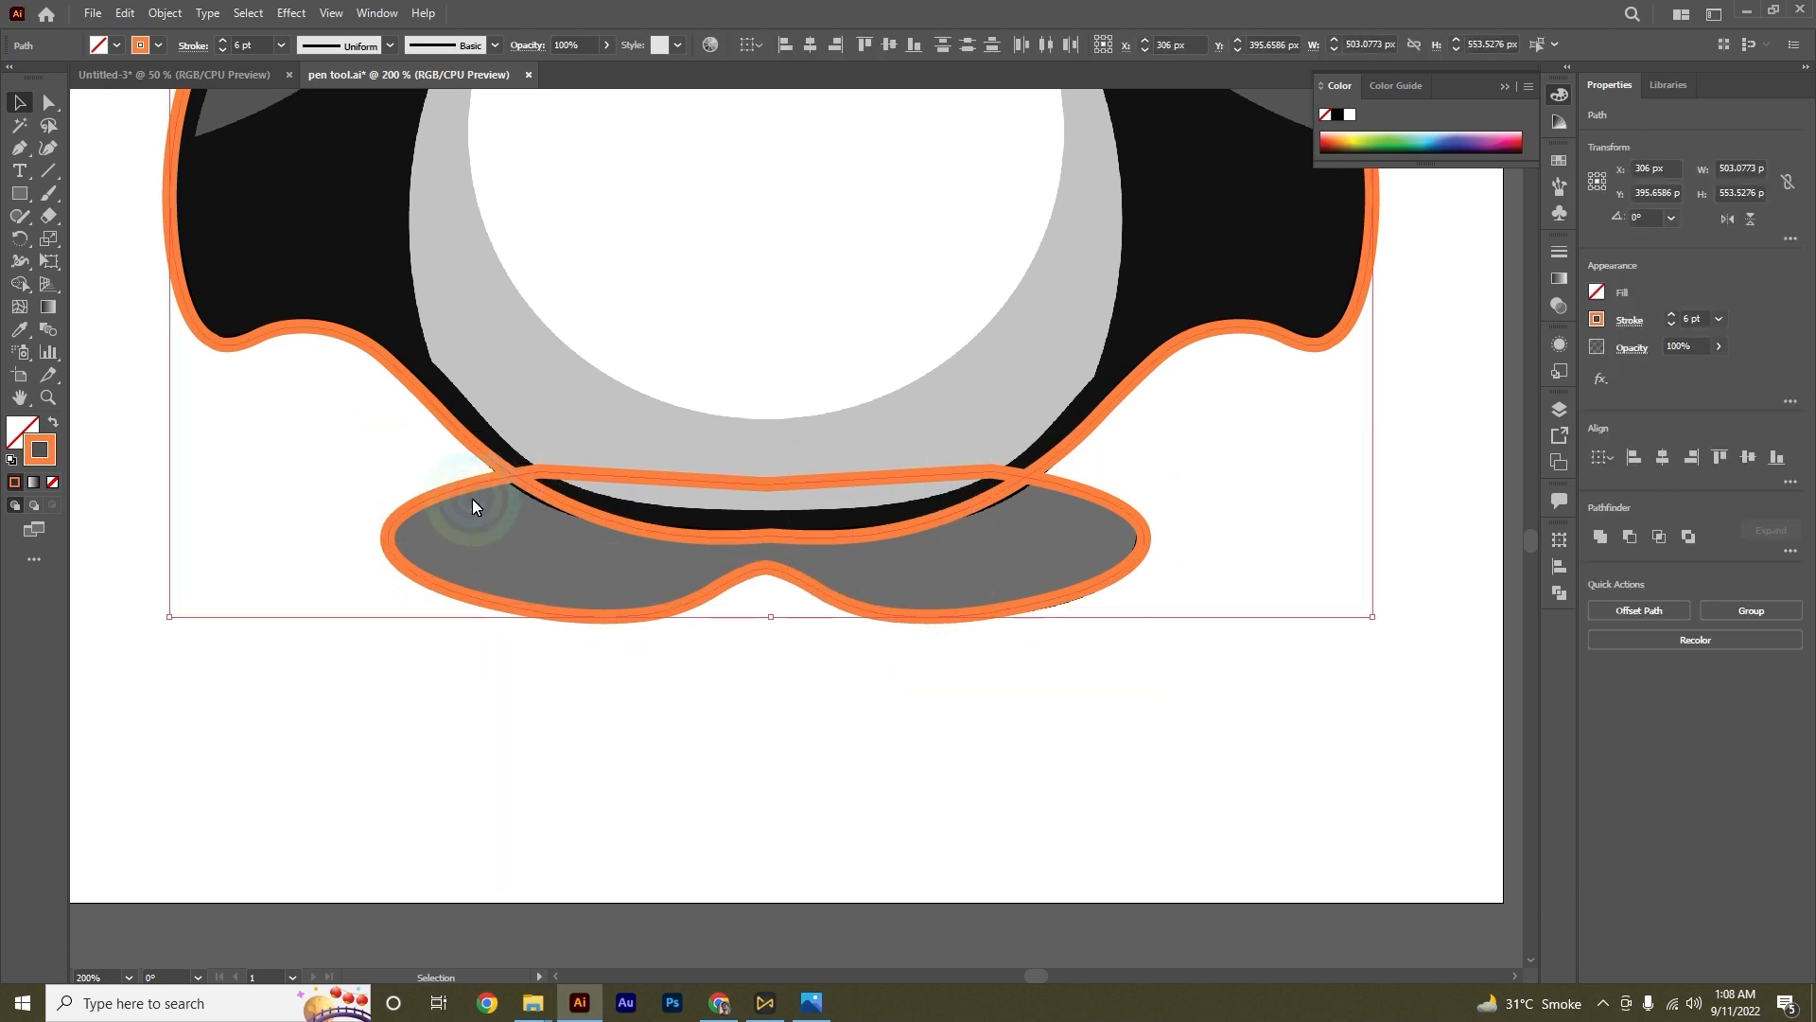
click(20, 287)
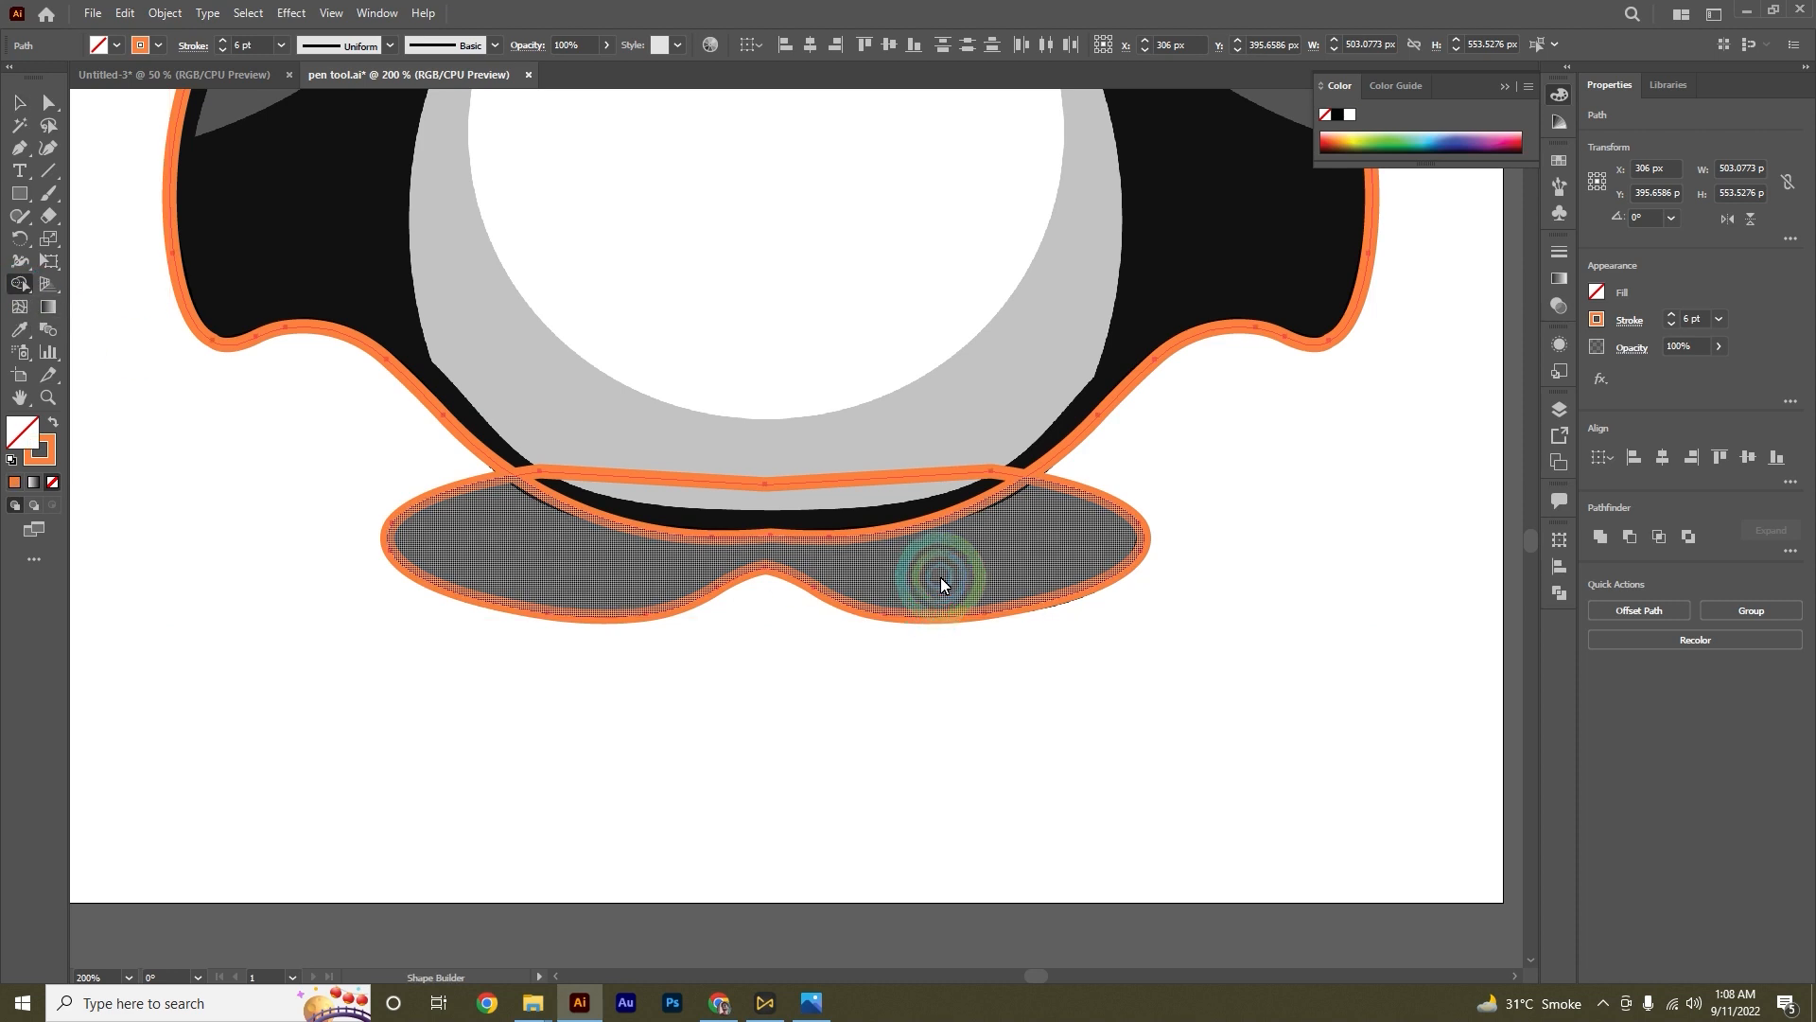
click(791, 480)
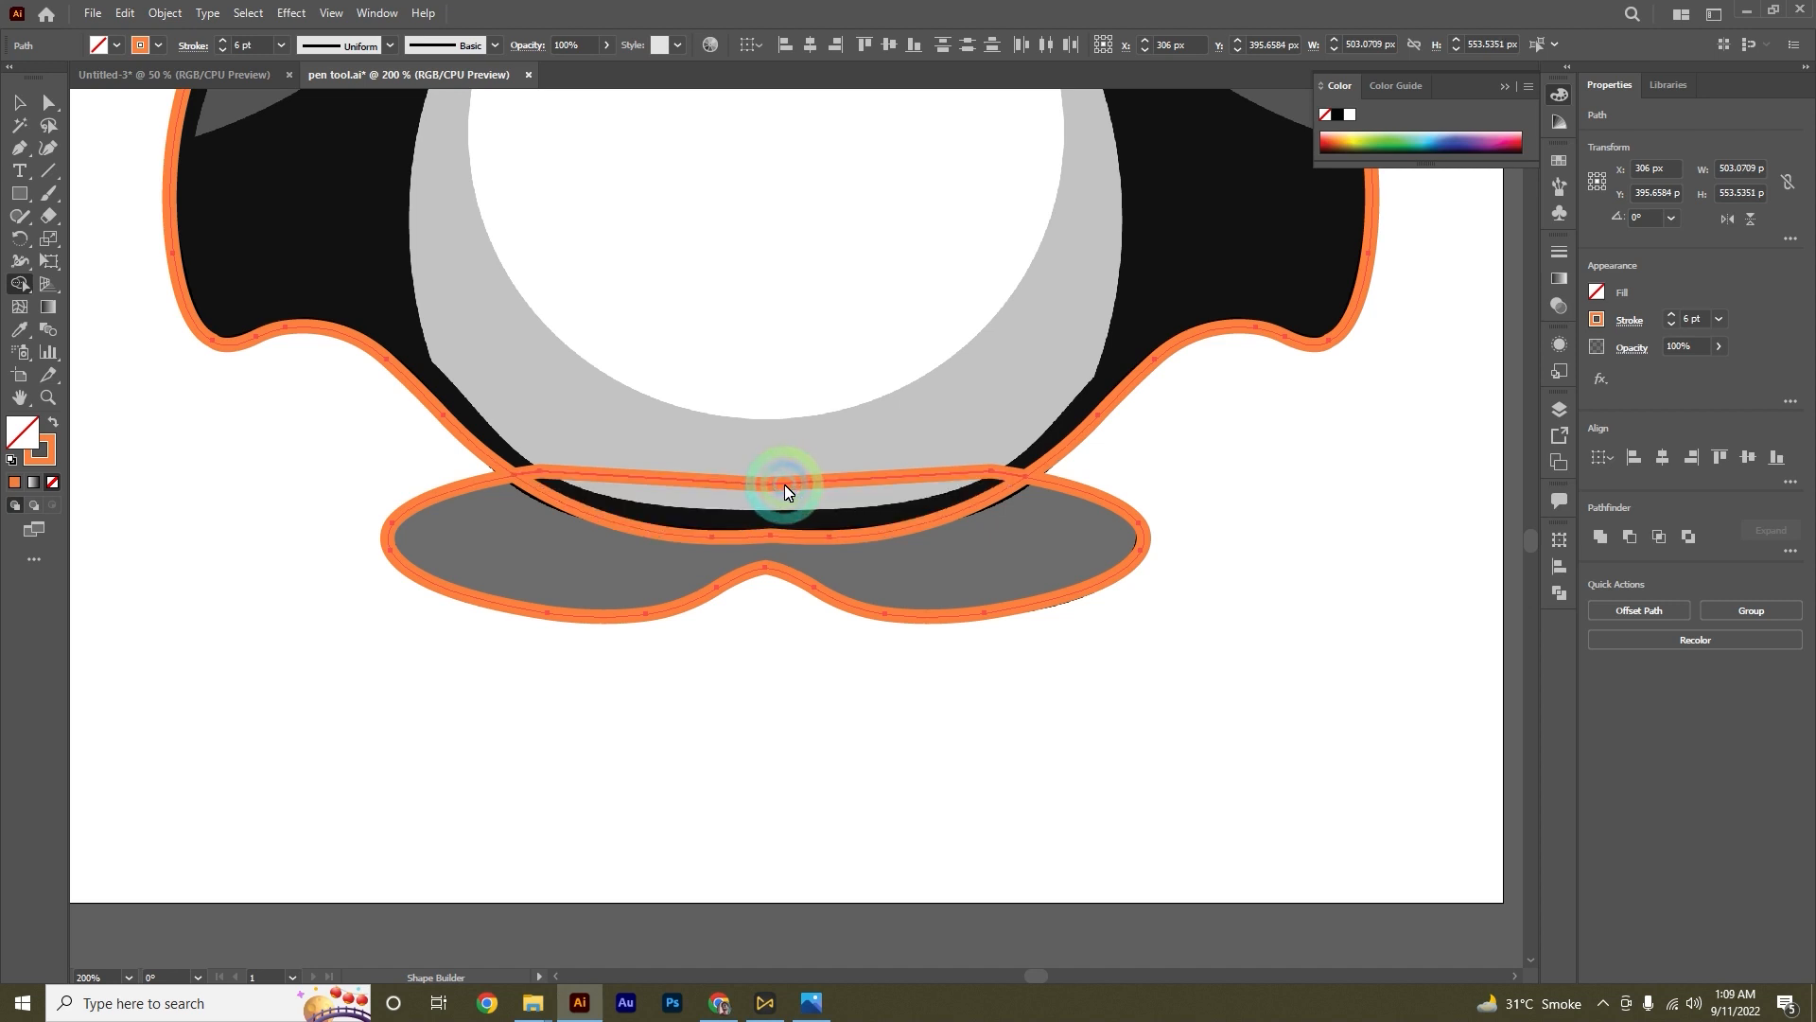
click(785, 484)
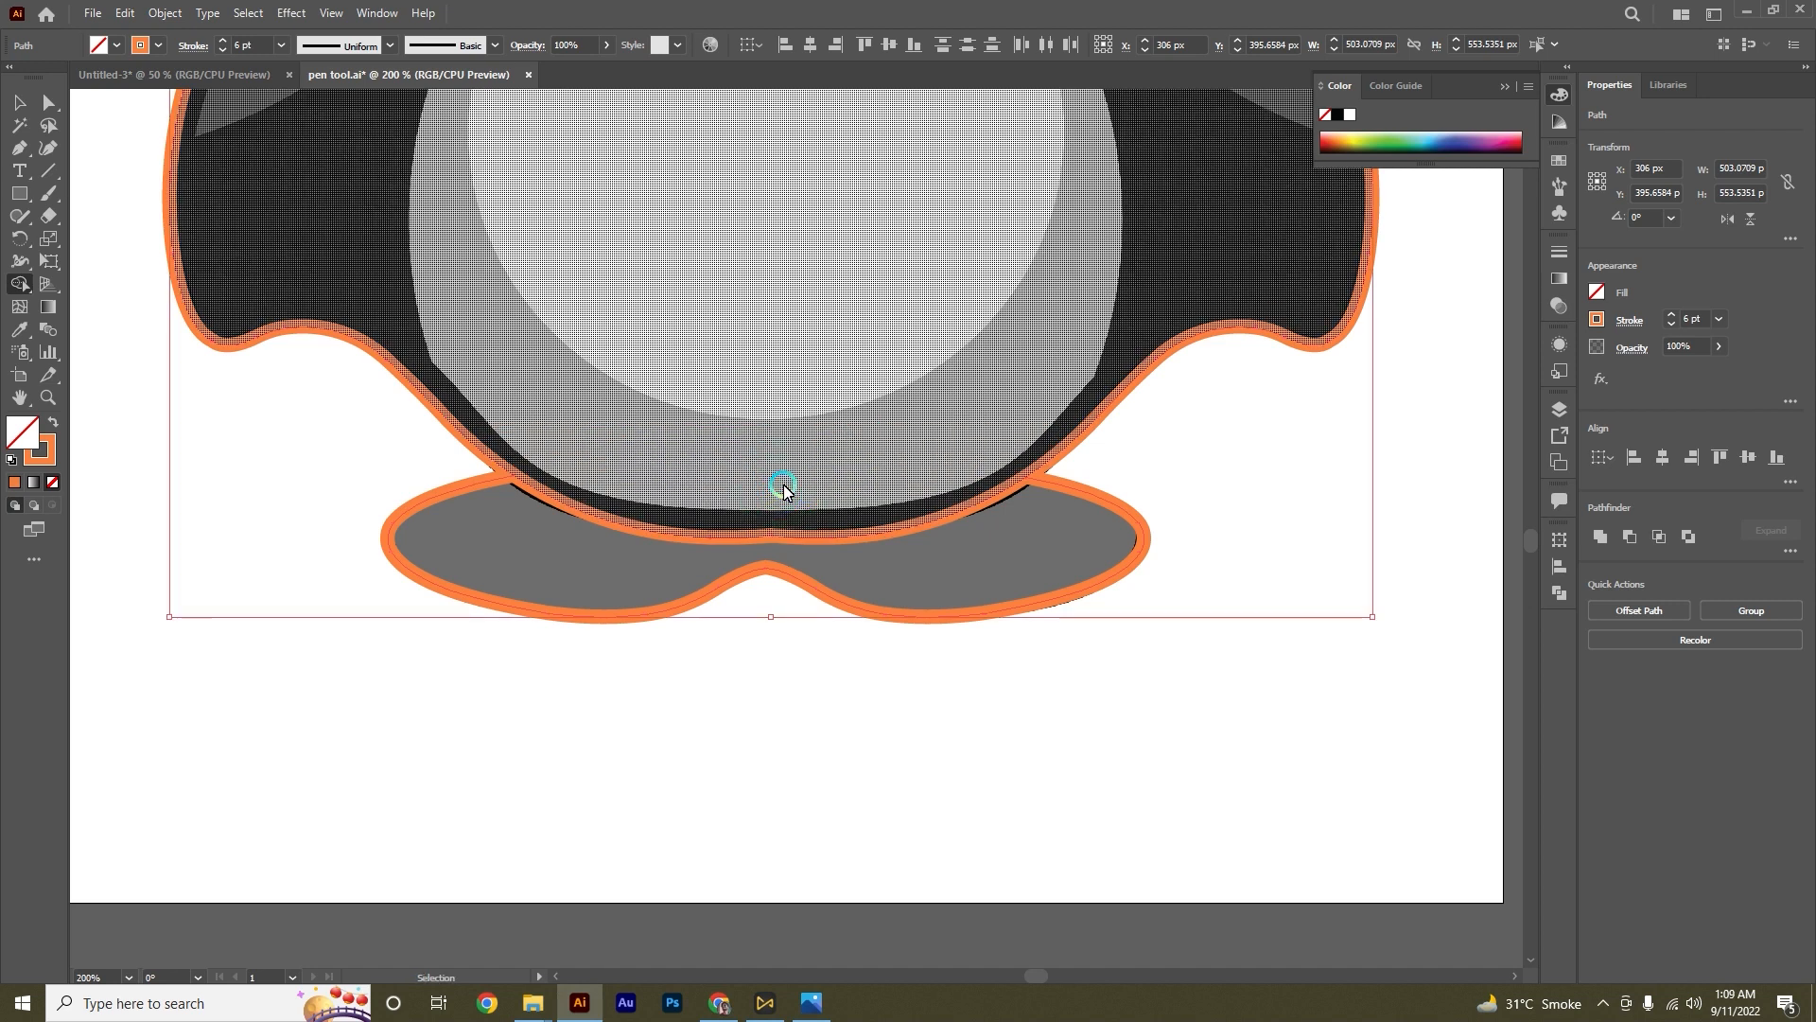
key(ctrl+z)
click(767, 484)
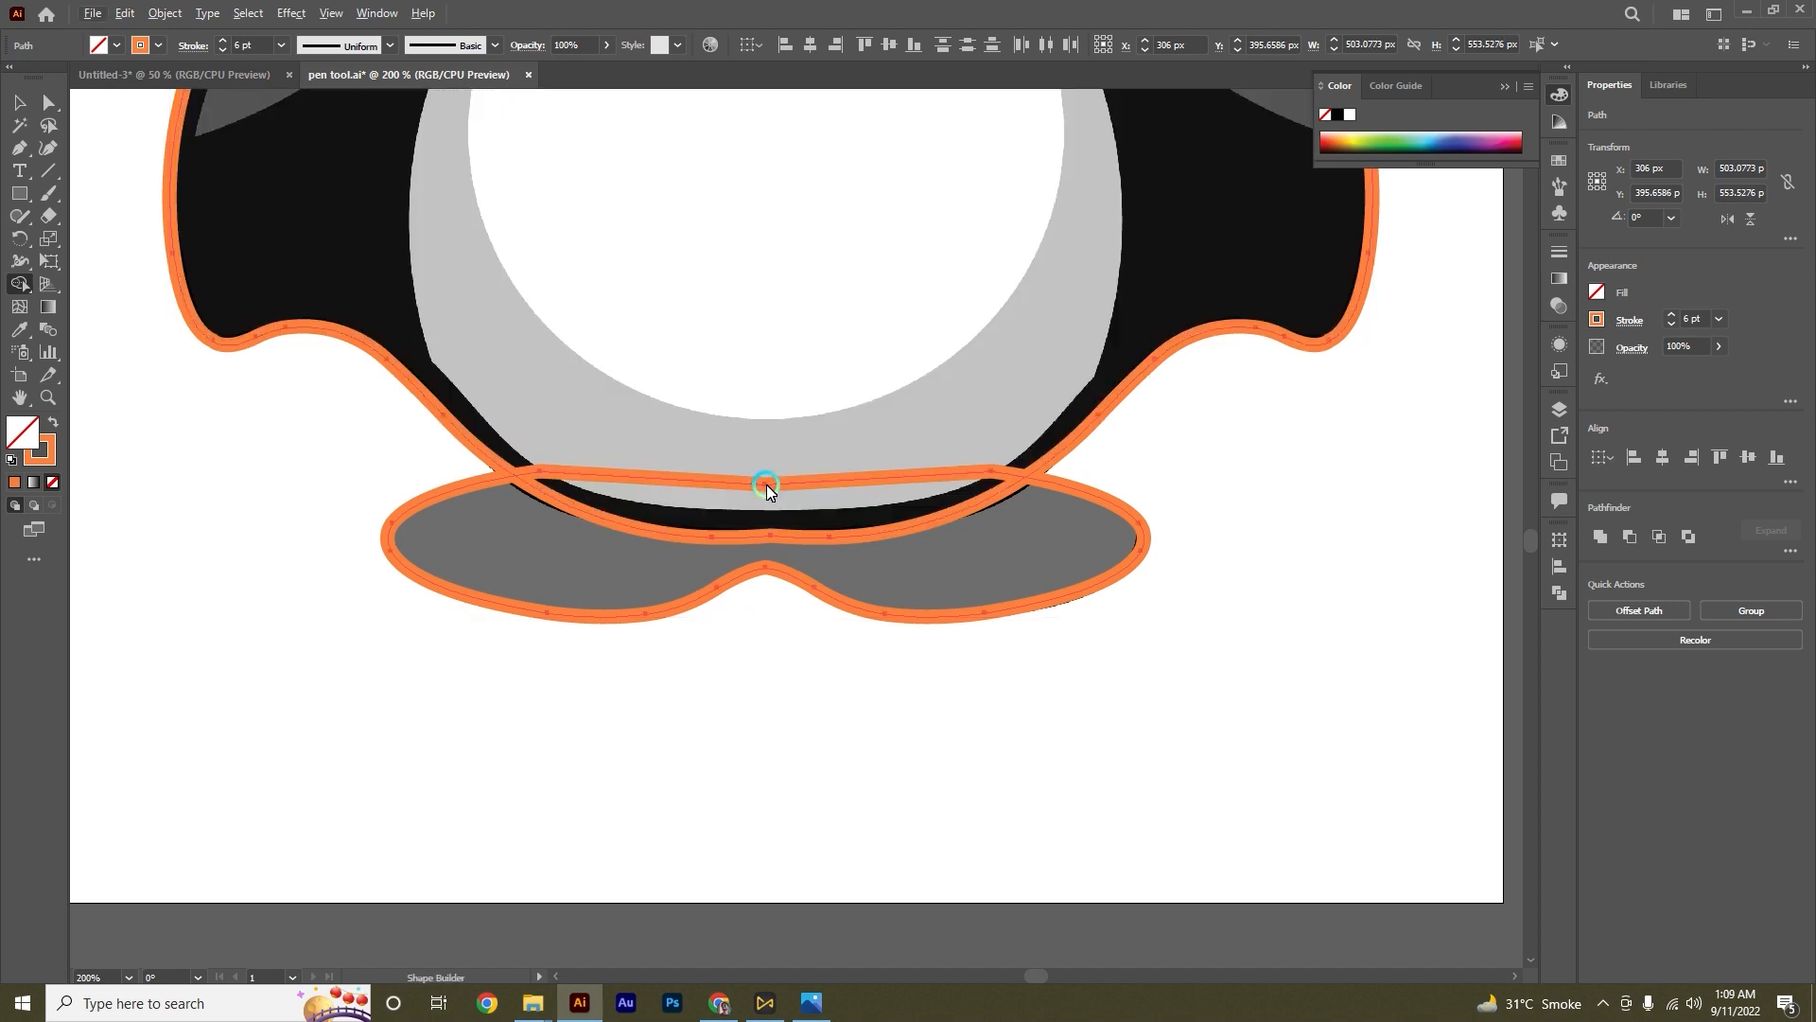
click(766, 485)
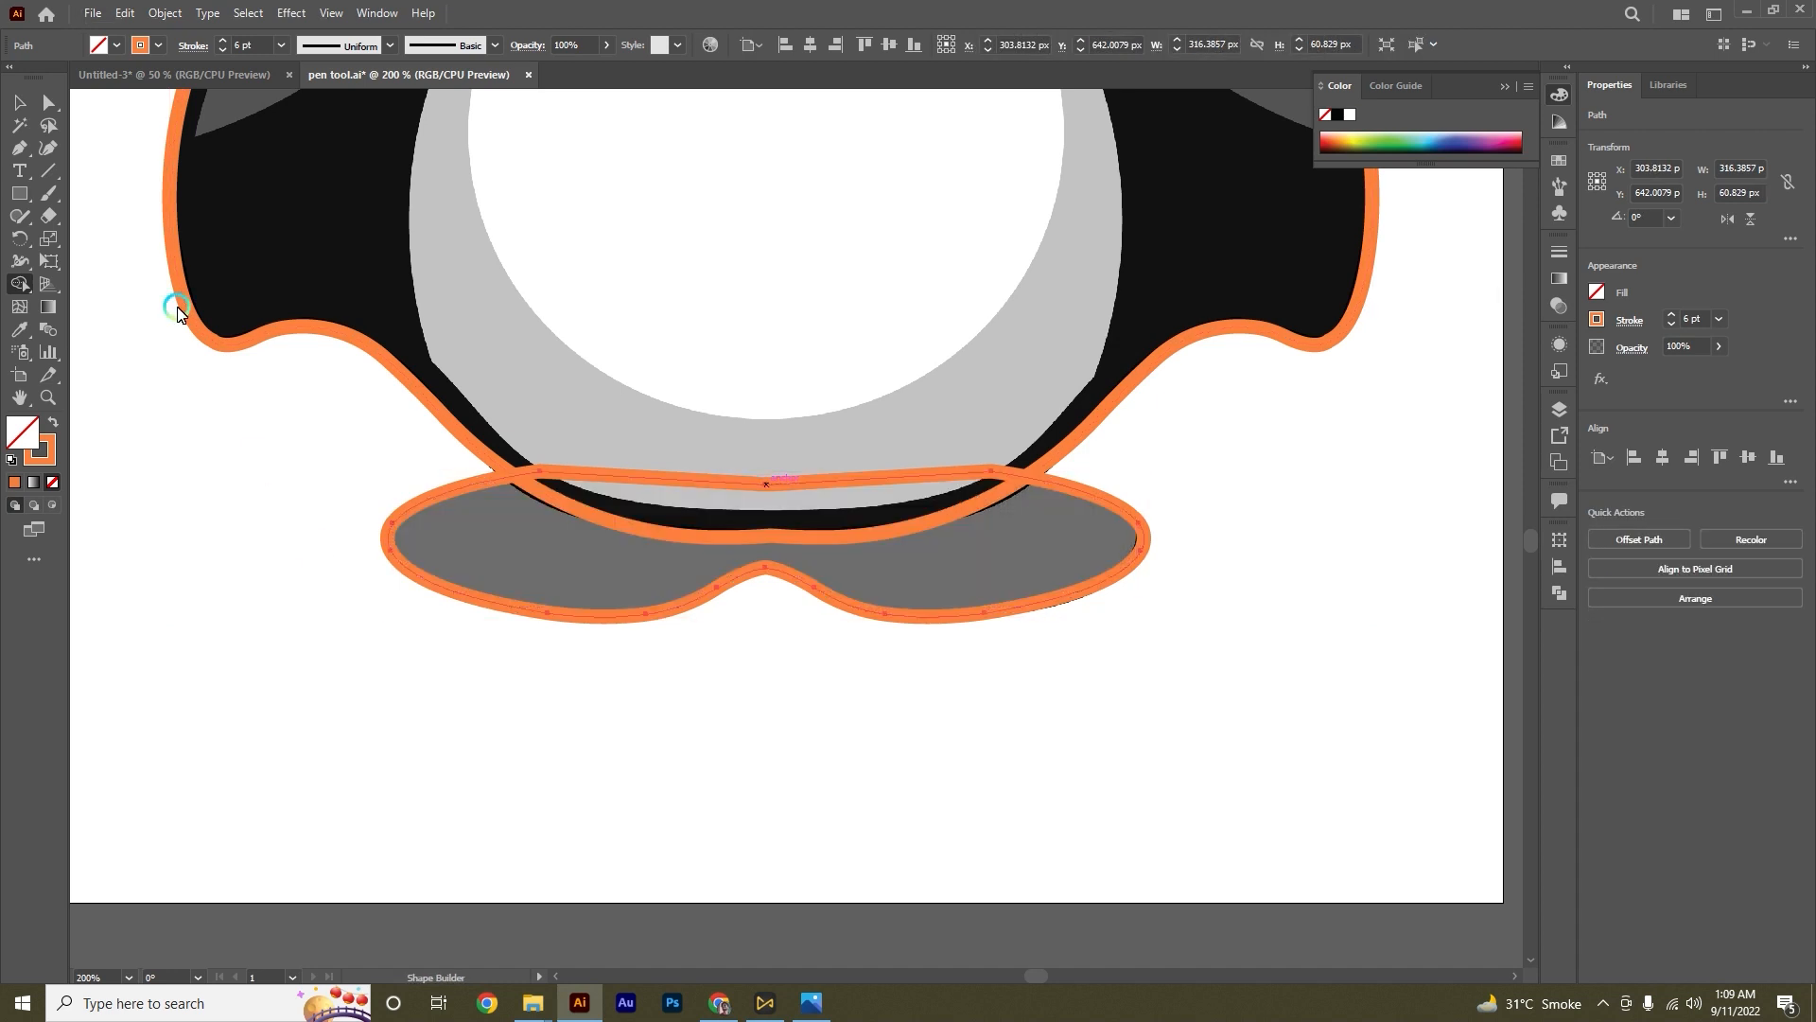
Step: Select the body and feet outlines and merge the overlapping belly area into the body with the Shape Builder tool
click(12, 102)
drag(220, 404, 1041, 653)
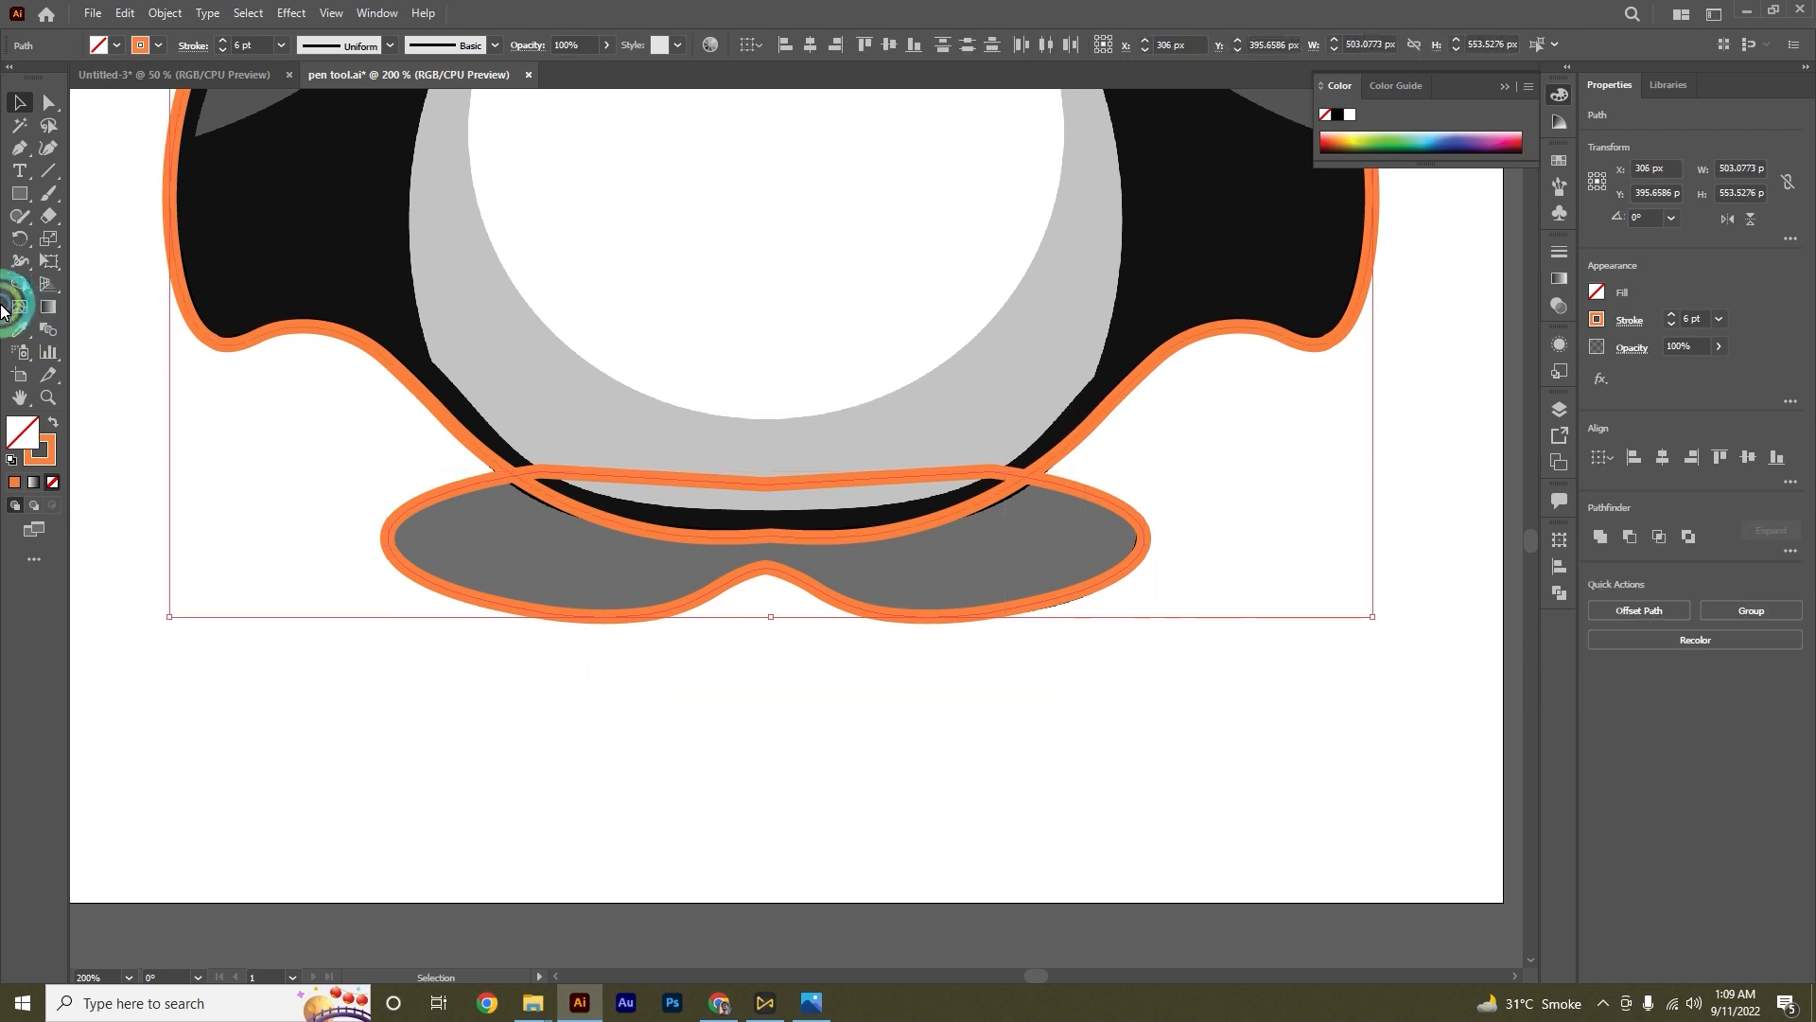
click(21, 282)
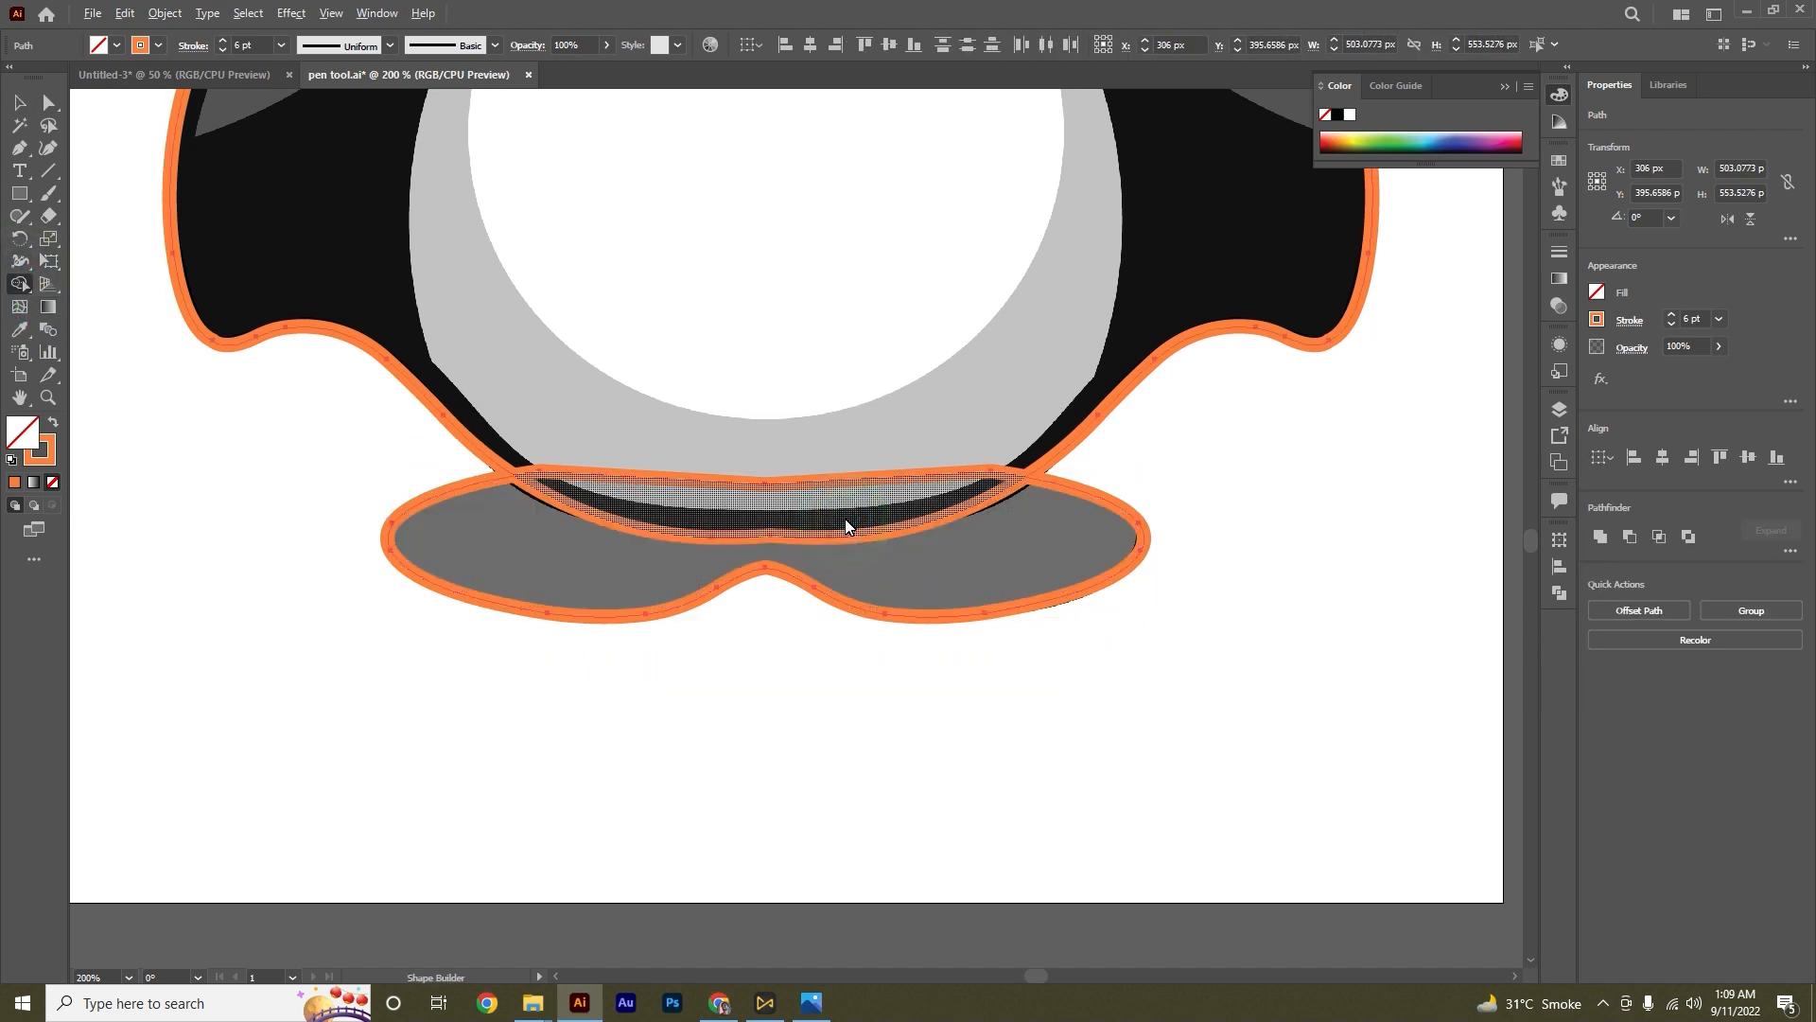
click(781, 491)
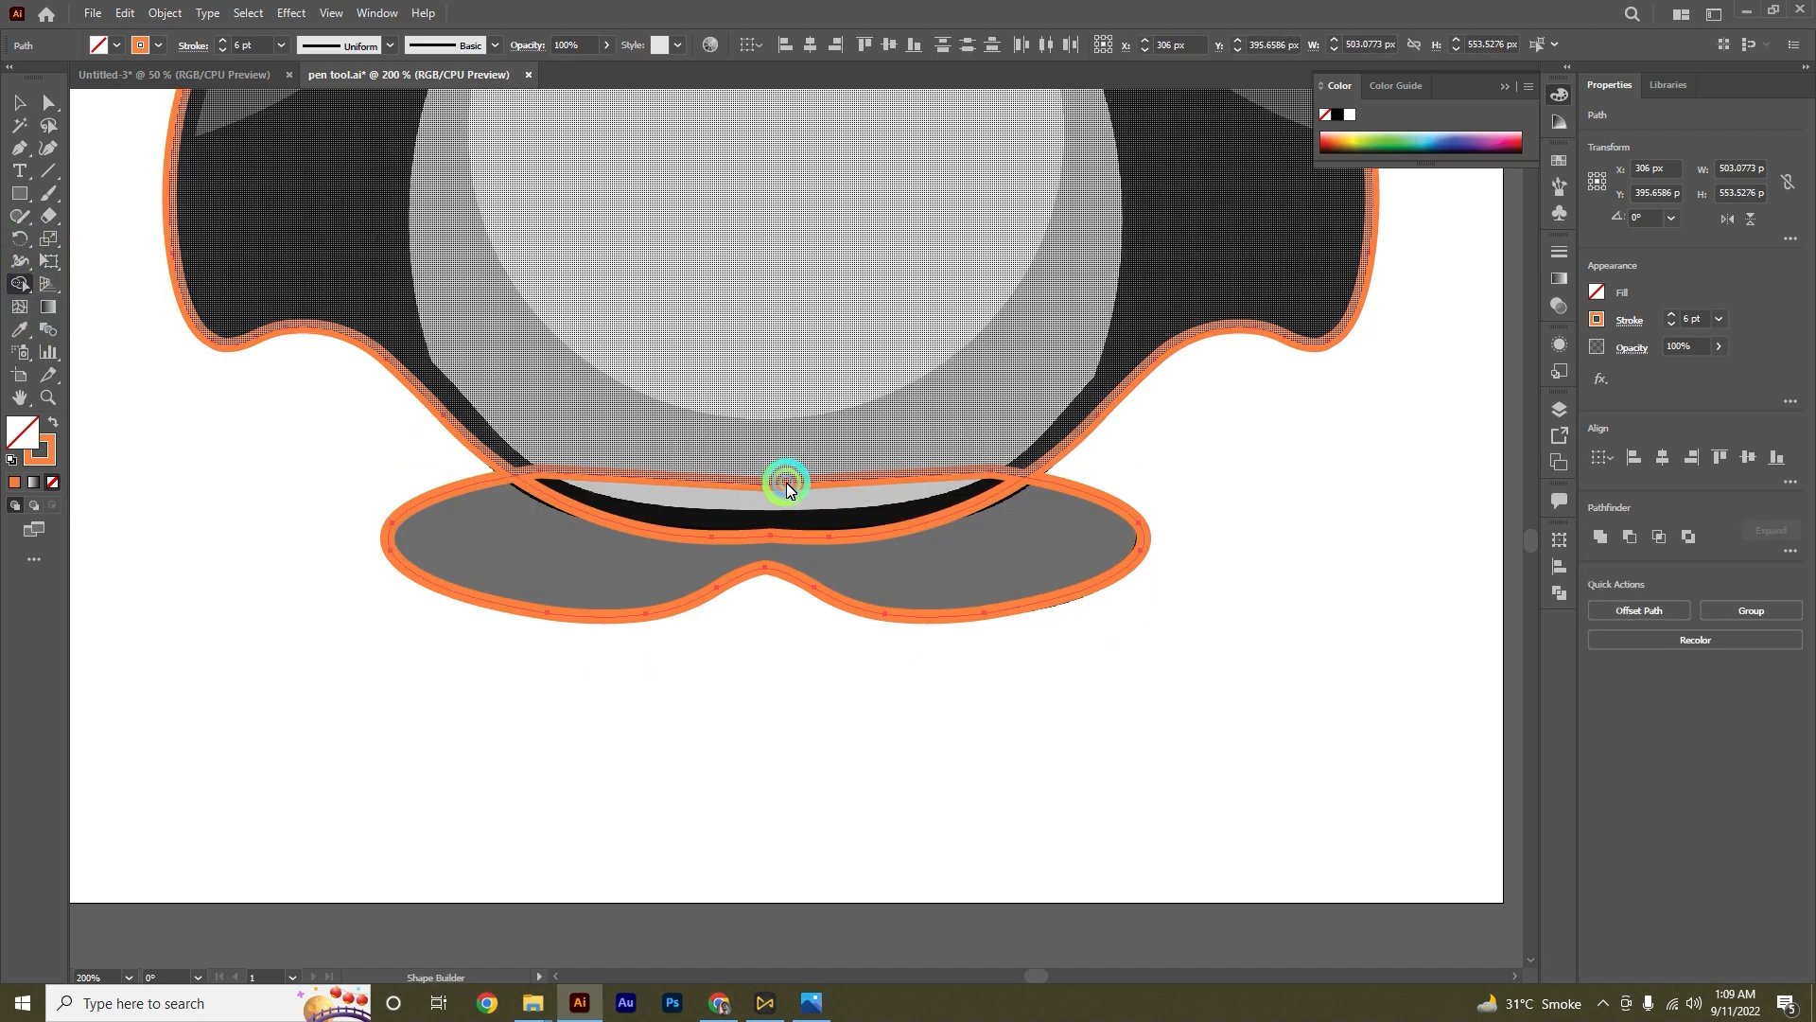
click(786, 483)
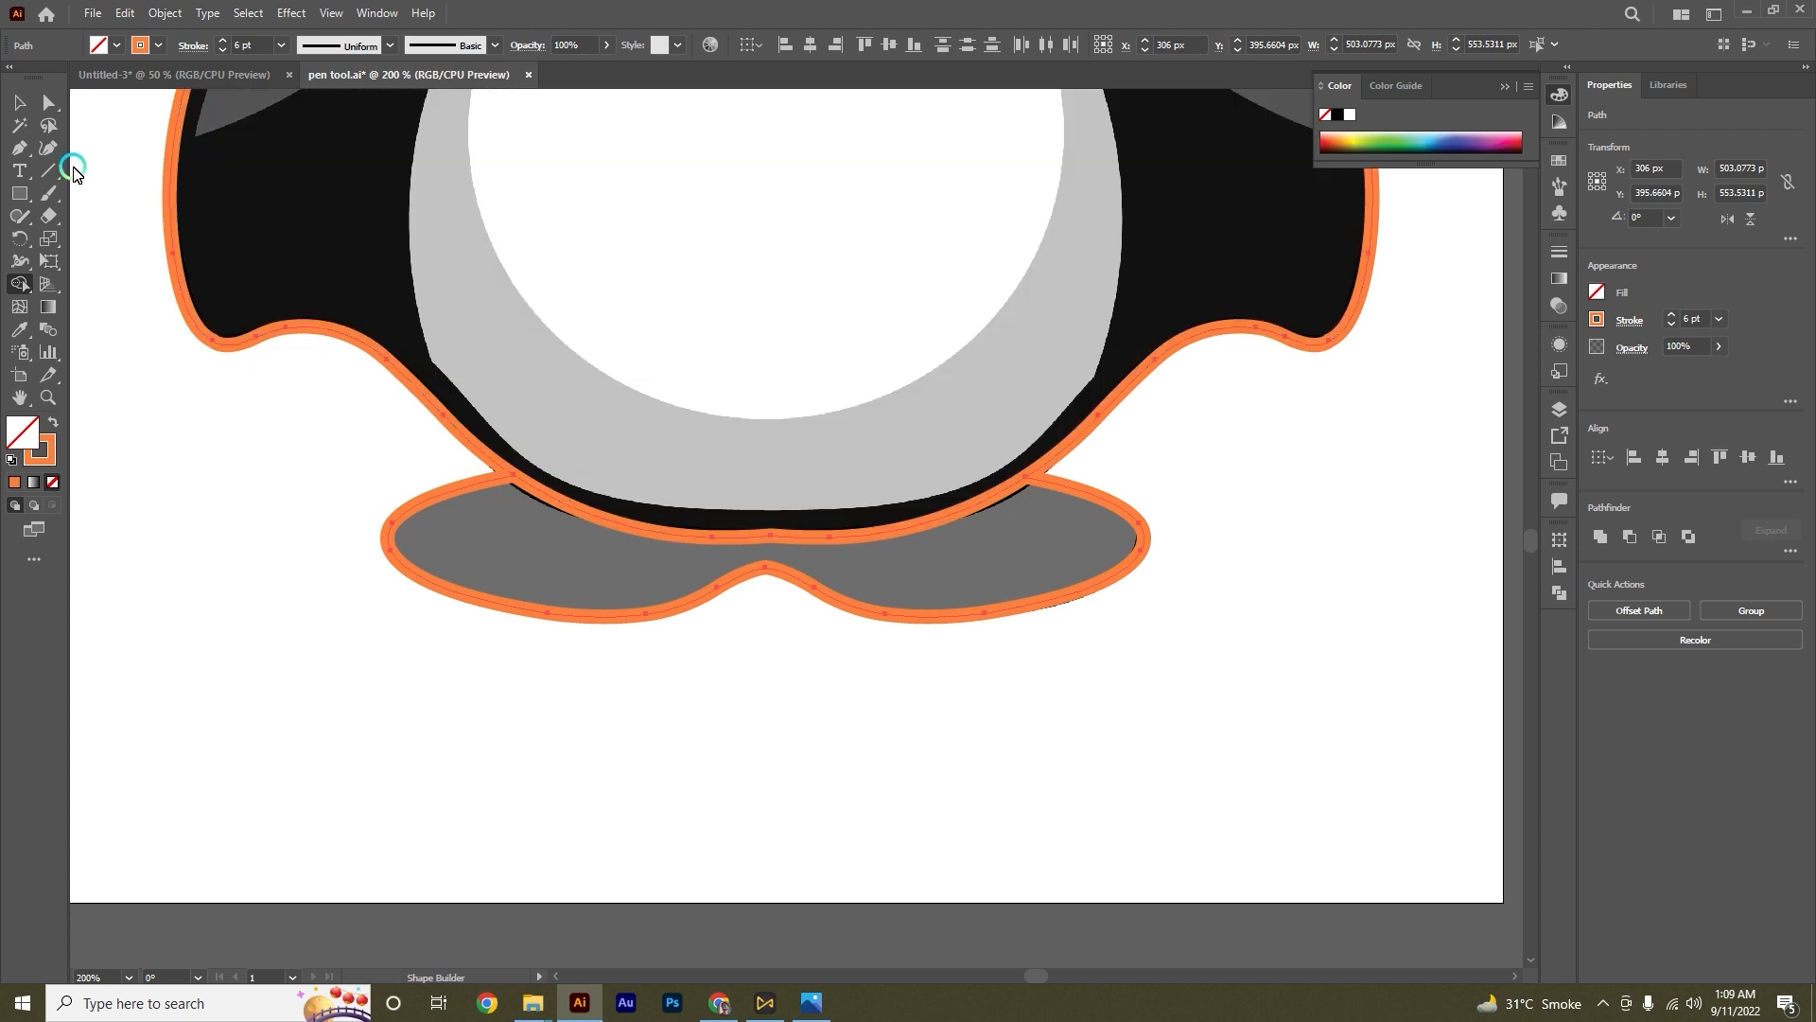
click(20, 104)
click(613, 752)
key(ctrl+0)
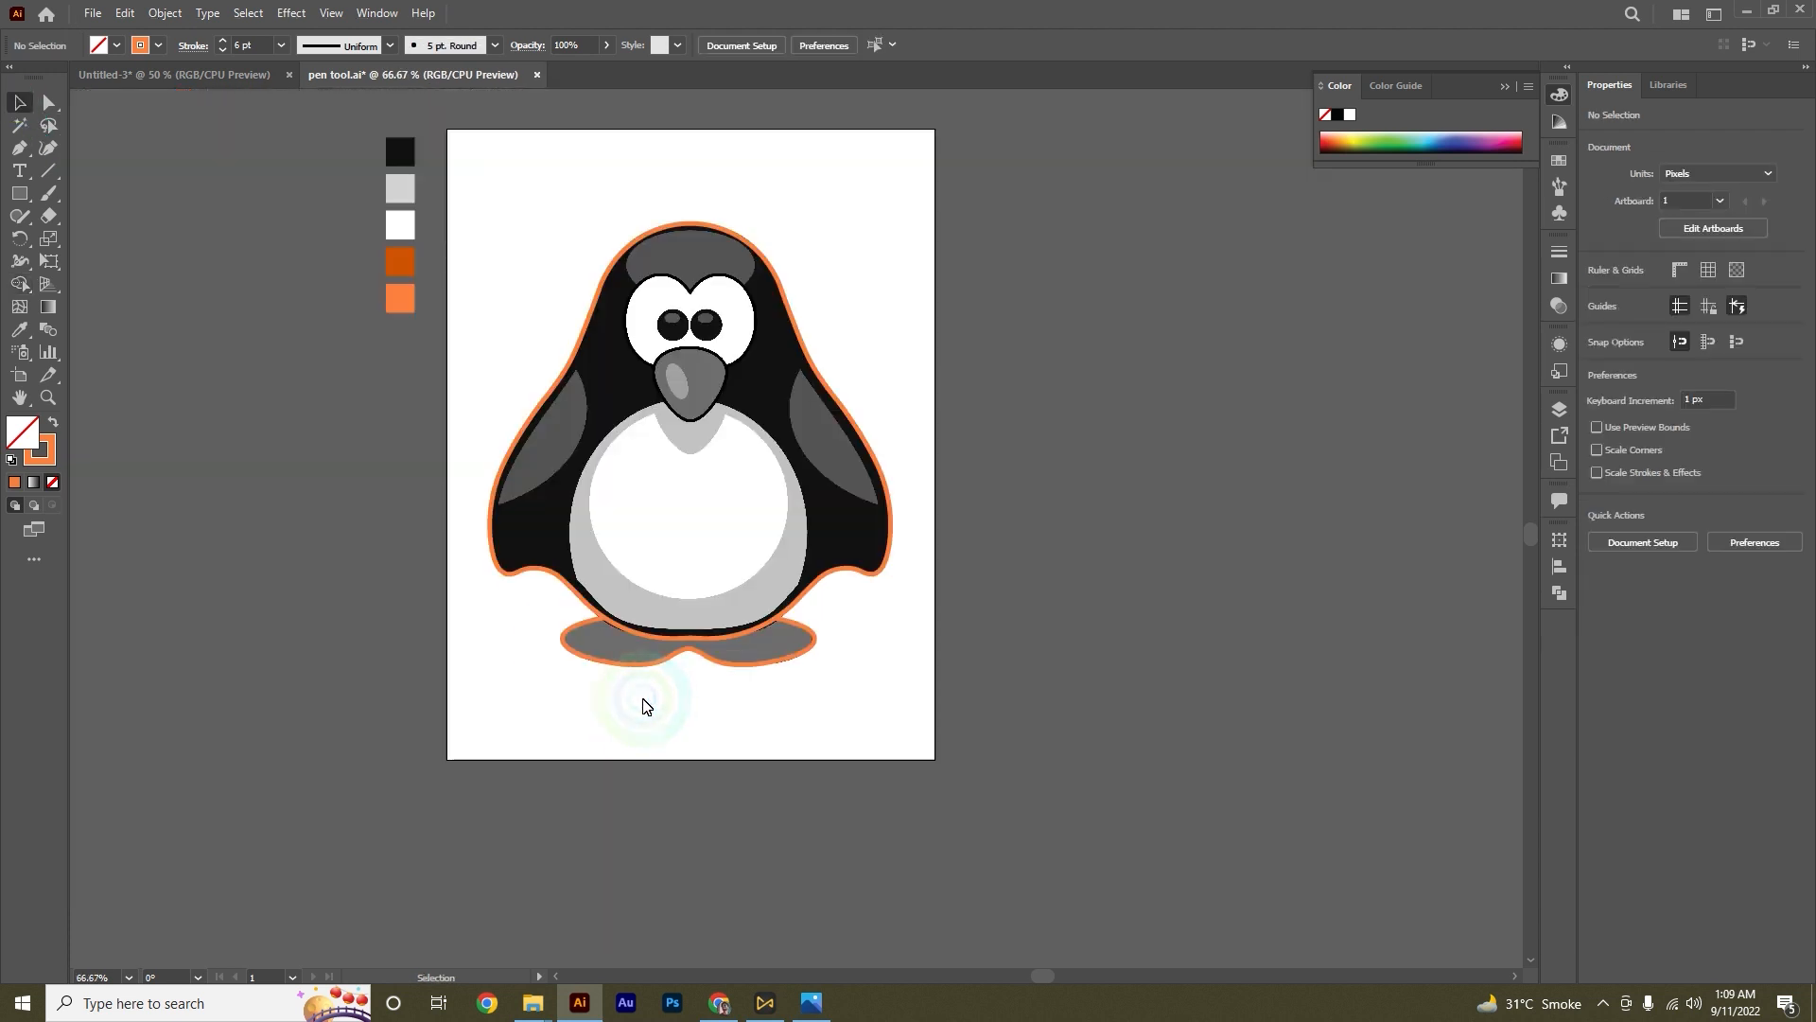
Step: Start tracing the left eye with the Pen tool from the notch between the eyes over the eye's top
scroll(647, 662, up, 1)
scroll(661, 549, up, 1)
scroll(674, 564, up, 2)
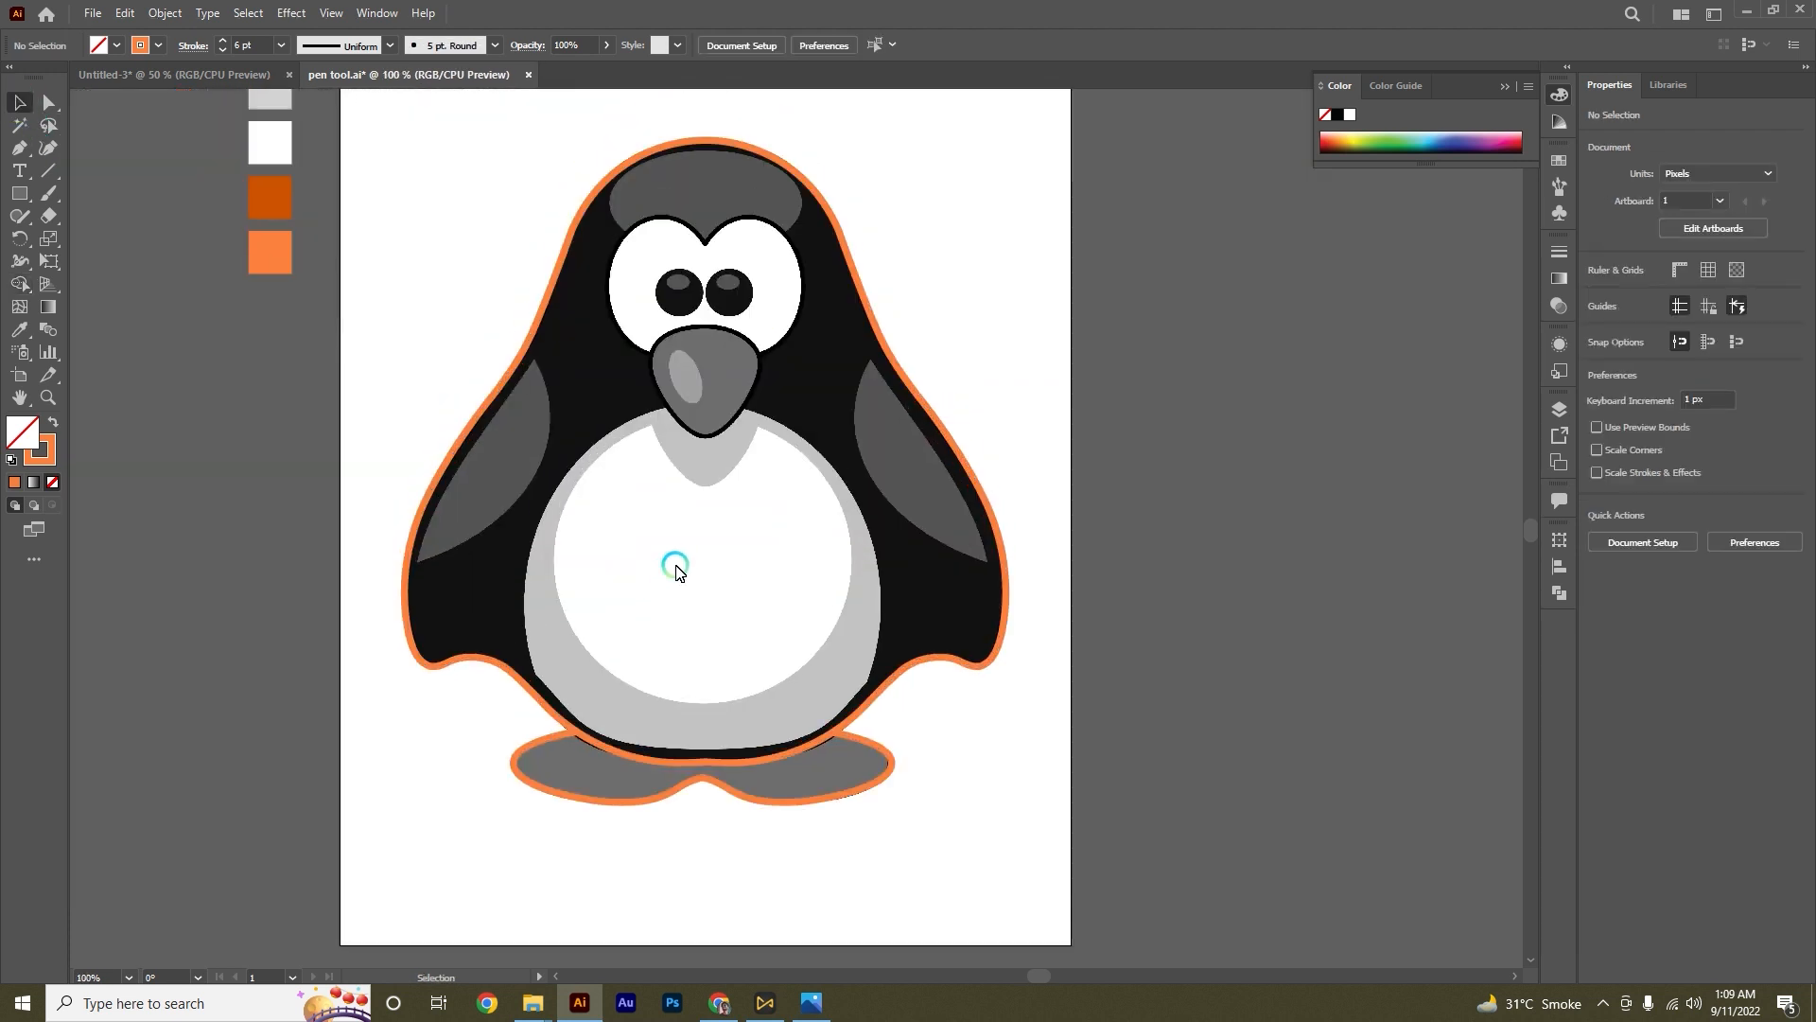
scroll(671, 572, up, 2)
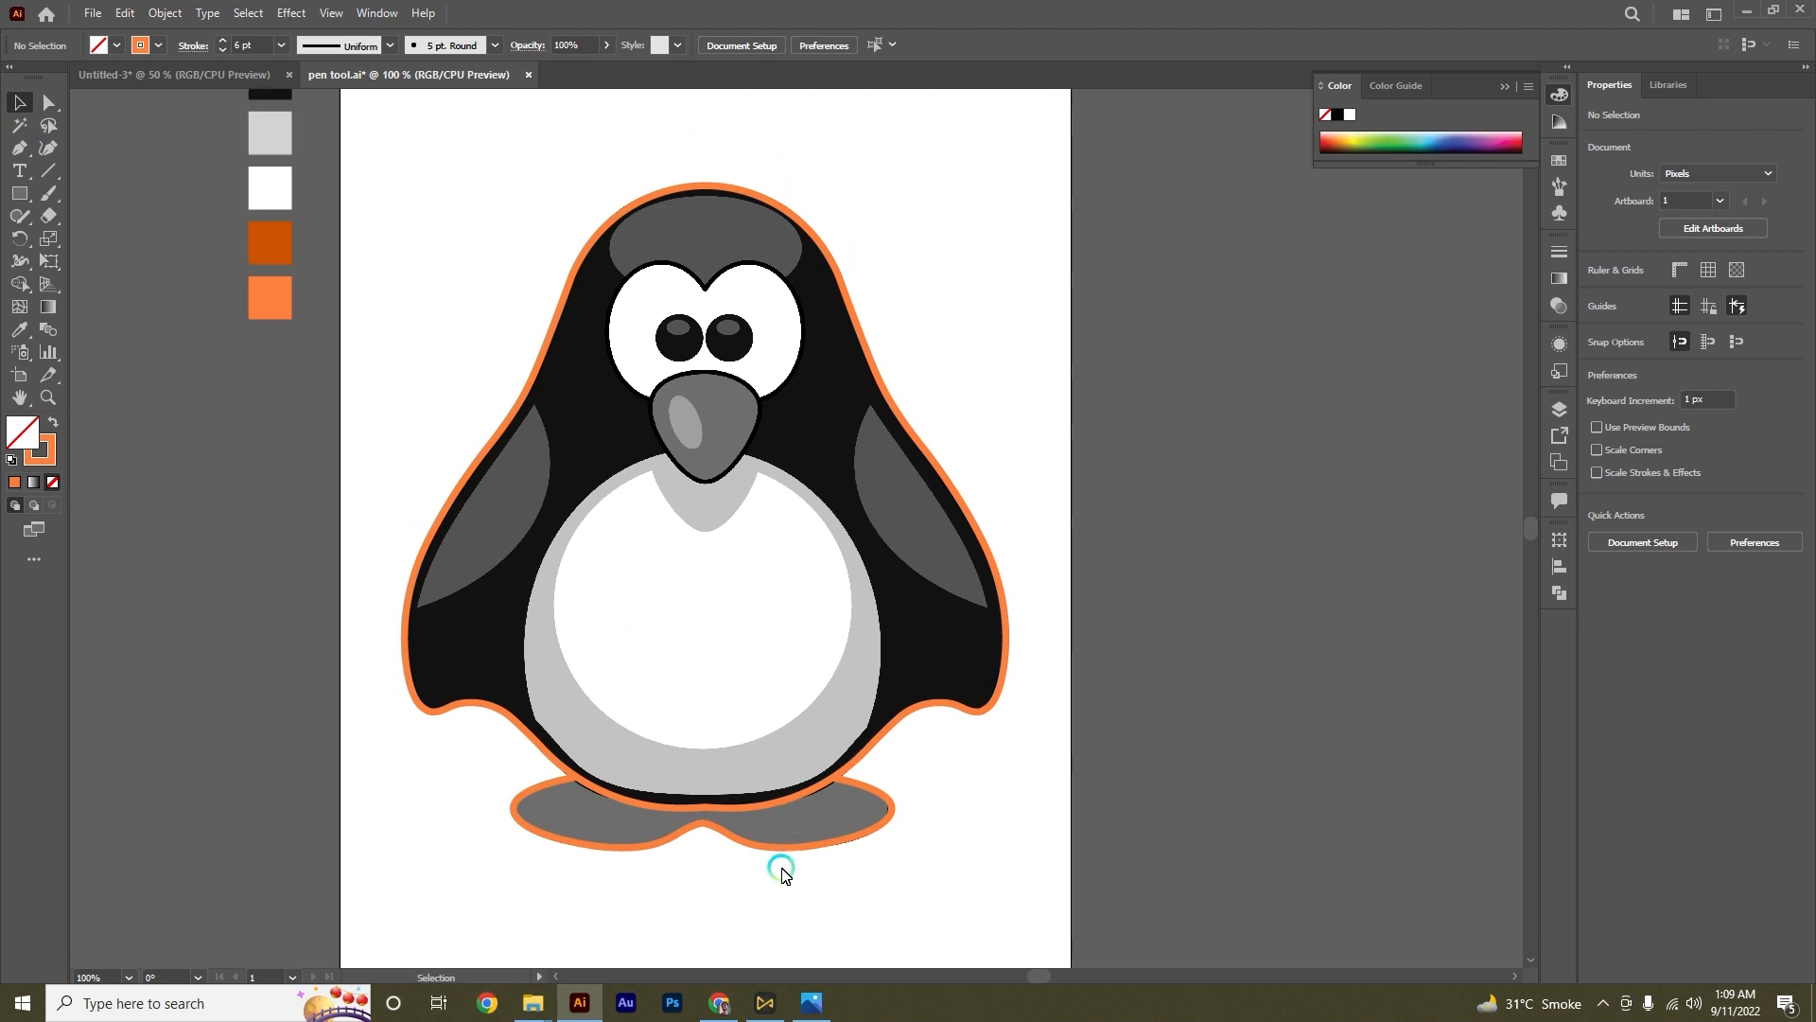
scroll(749, 639, up, 1)
scroll(736, 667, up, 2)
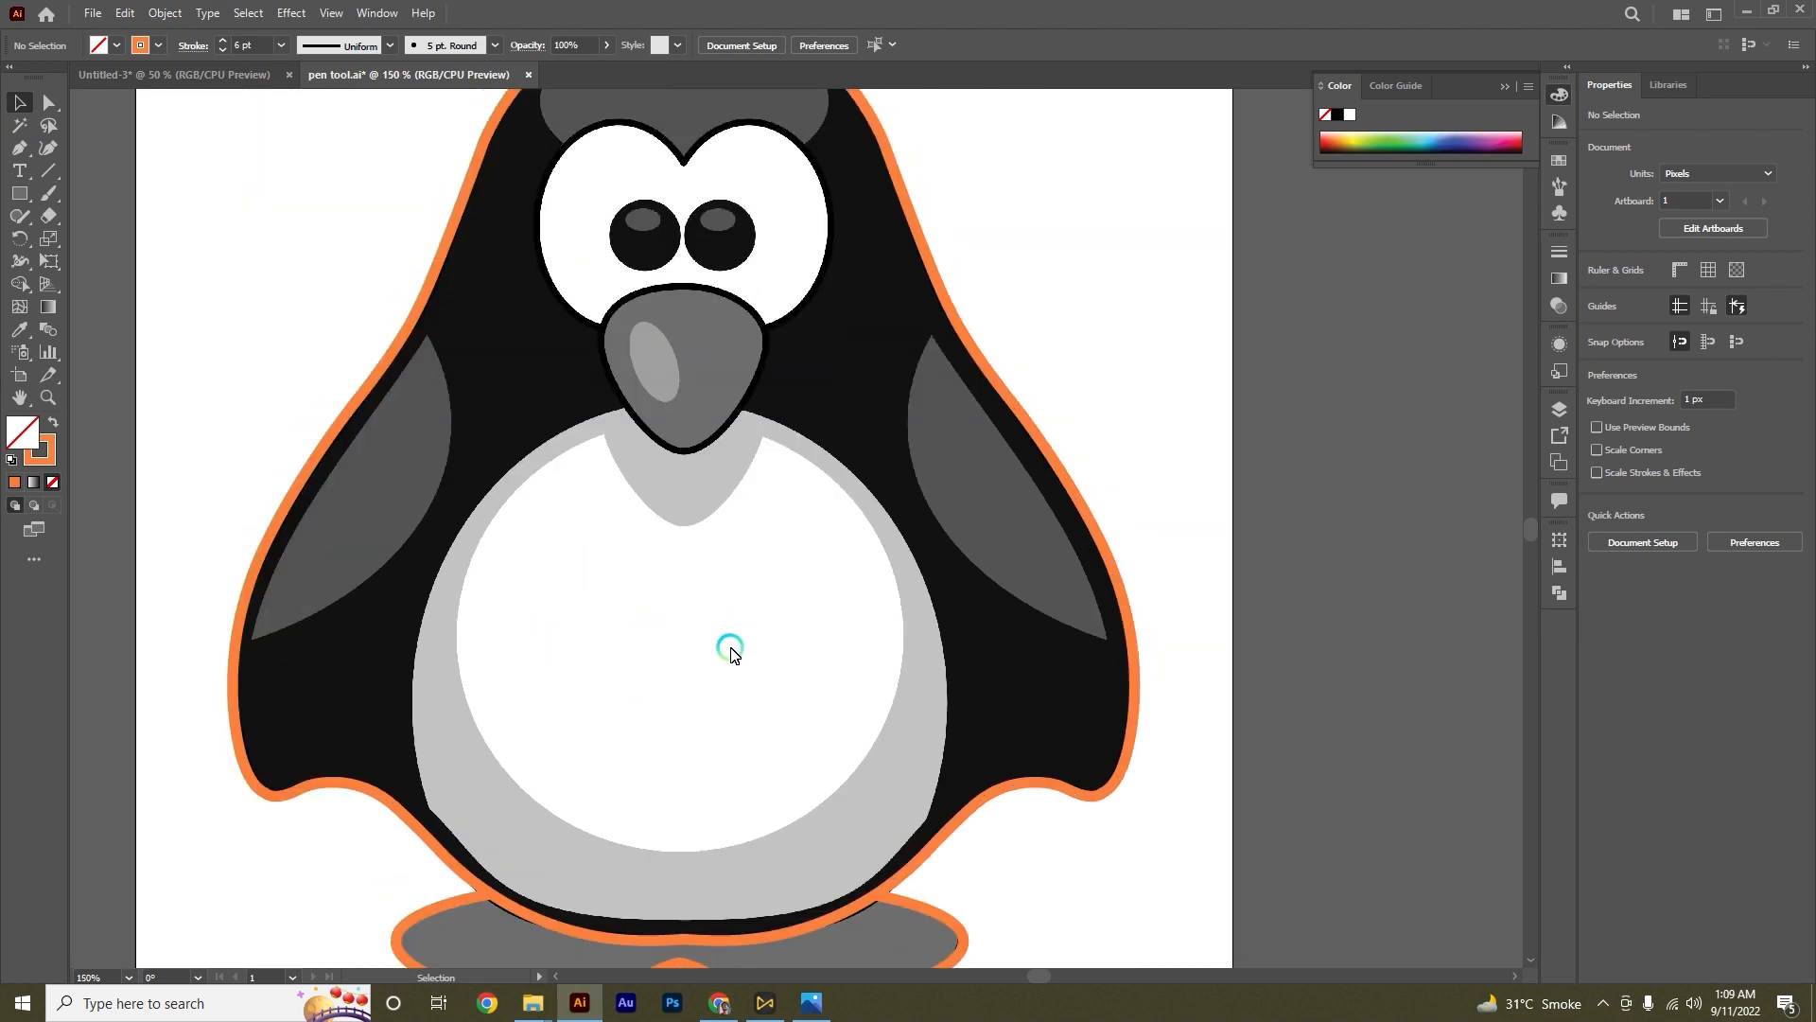
scroll(738, 640, up, 2)
key(p)
scroll(687, 231, up, 2)
scroll(586, 248, up, 1)
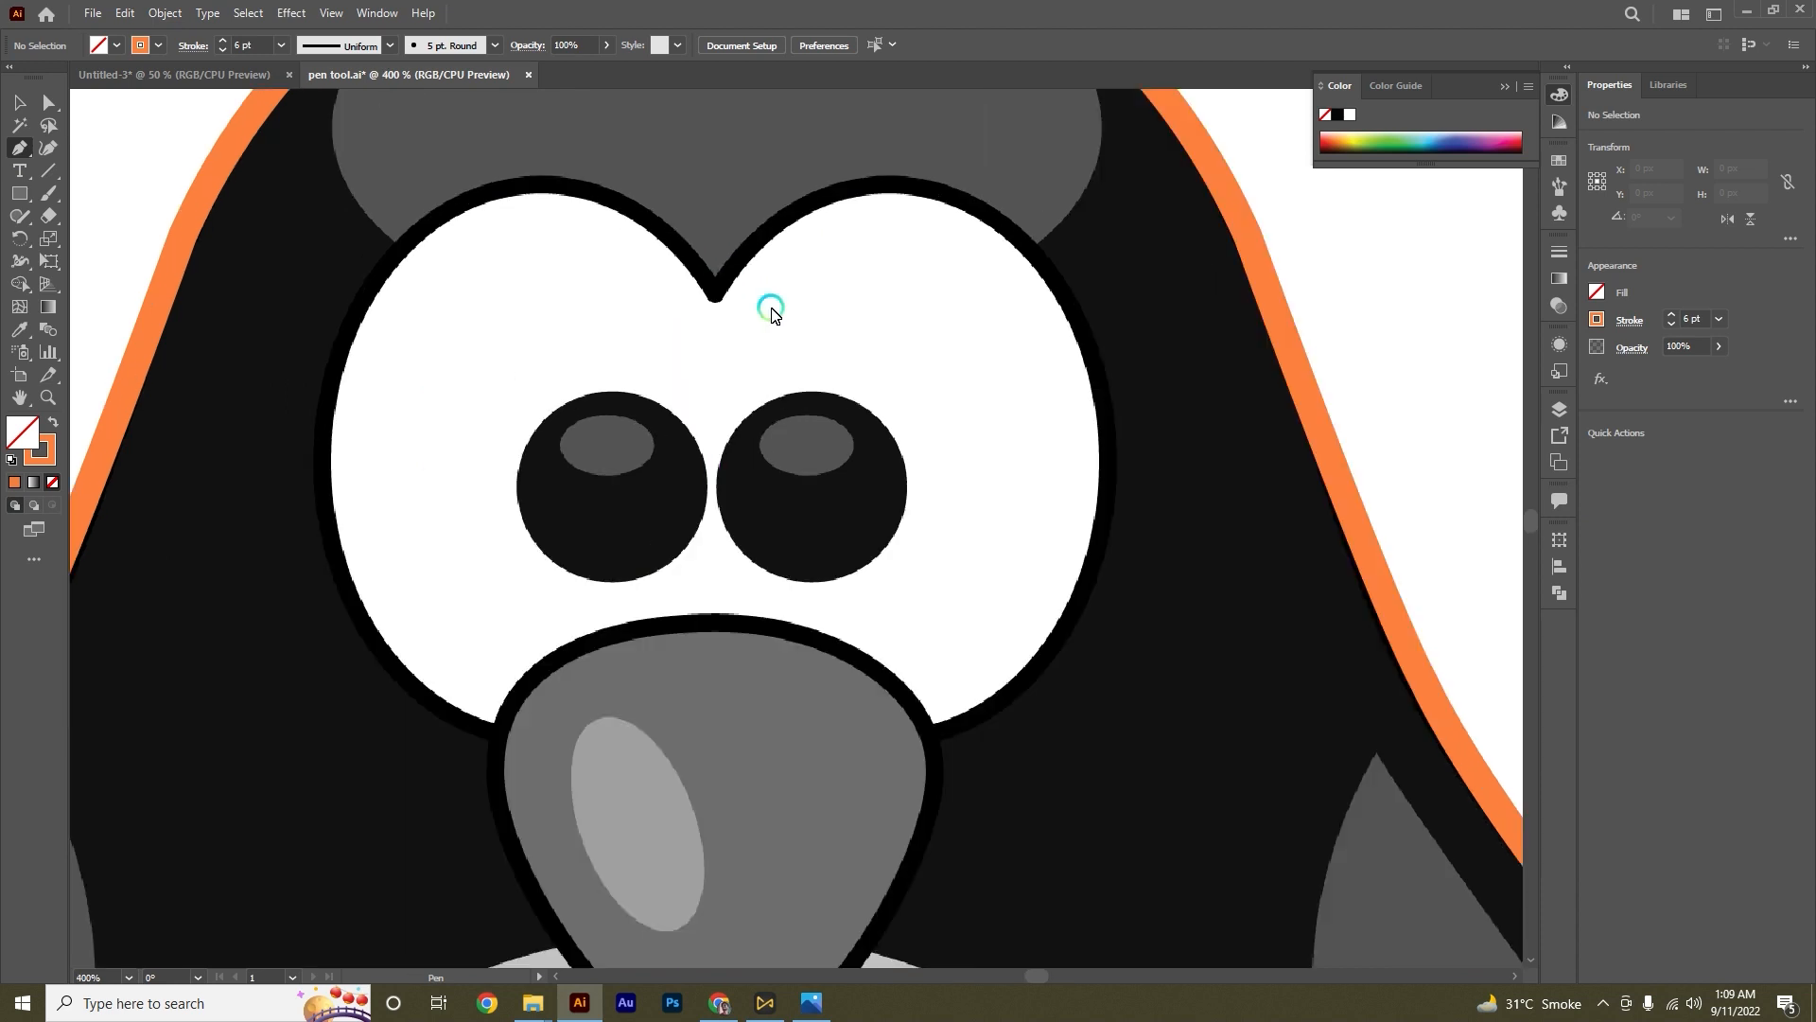
click(716, 298)
drag(449, 210, 262, 294)
click(447, 214)
drag(398, 678, 640, 892)
key(ctrl+z)
scroll(719, 615, down, 1)
Step: Trace the left eye's outer side and bottom, close the path along the centre line, and adjust its anchors
drag(495, 652, 572, 830)
click(495, 653)
drag(688, 755, 833, 731)
click(689, 755)
click(767, 732)
click(767, 426)
key(a)
click(568, 359)
click(496, 653)
Step: Mirror a copy of the left eye shape across the centre line and unite both halves into one outline
key(v)
click(767, 576)
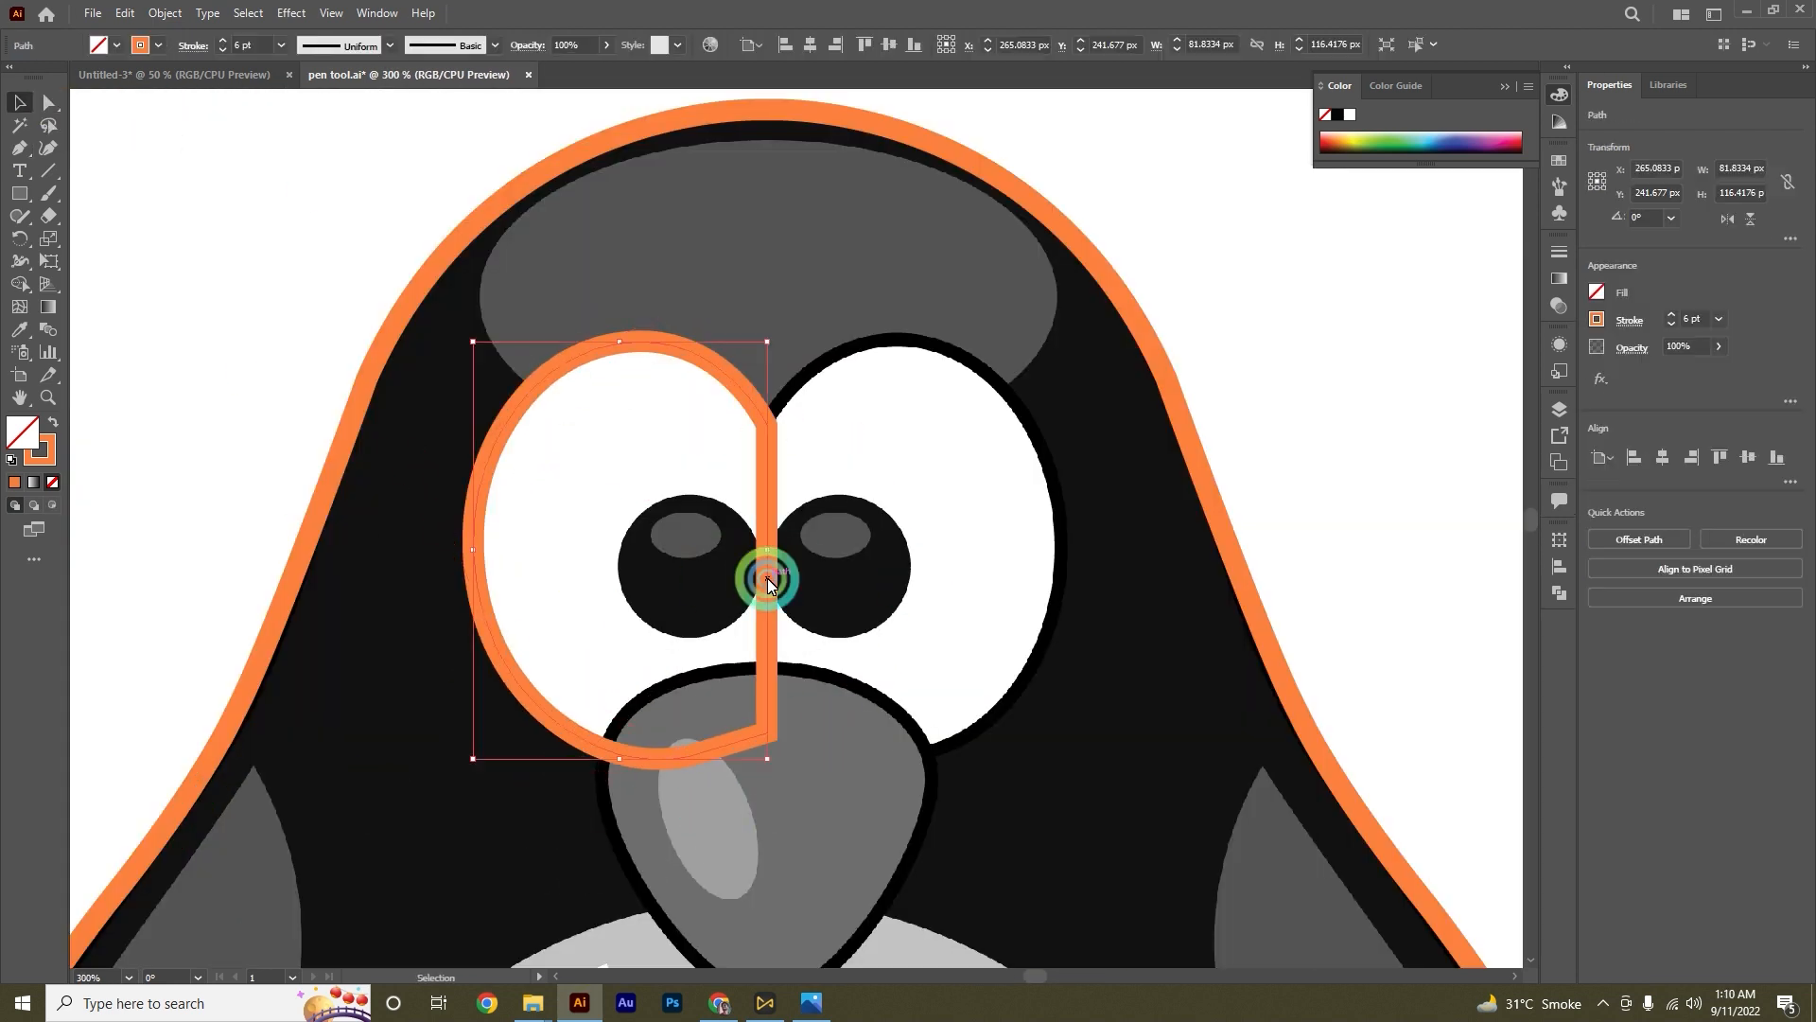
alt+click(767, 576)
scroll(688, 615, down, 1)
Step: Trace the right half of the beak with the Pen tool from its top centre to its tip and close it along the centre line
key(p)
scroll(688, 615, up, 1)
click(704, 384)
drag(869, 491, 875, 591)
click(869, 491)
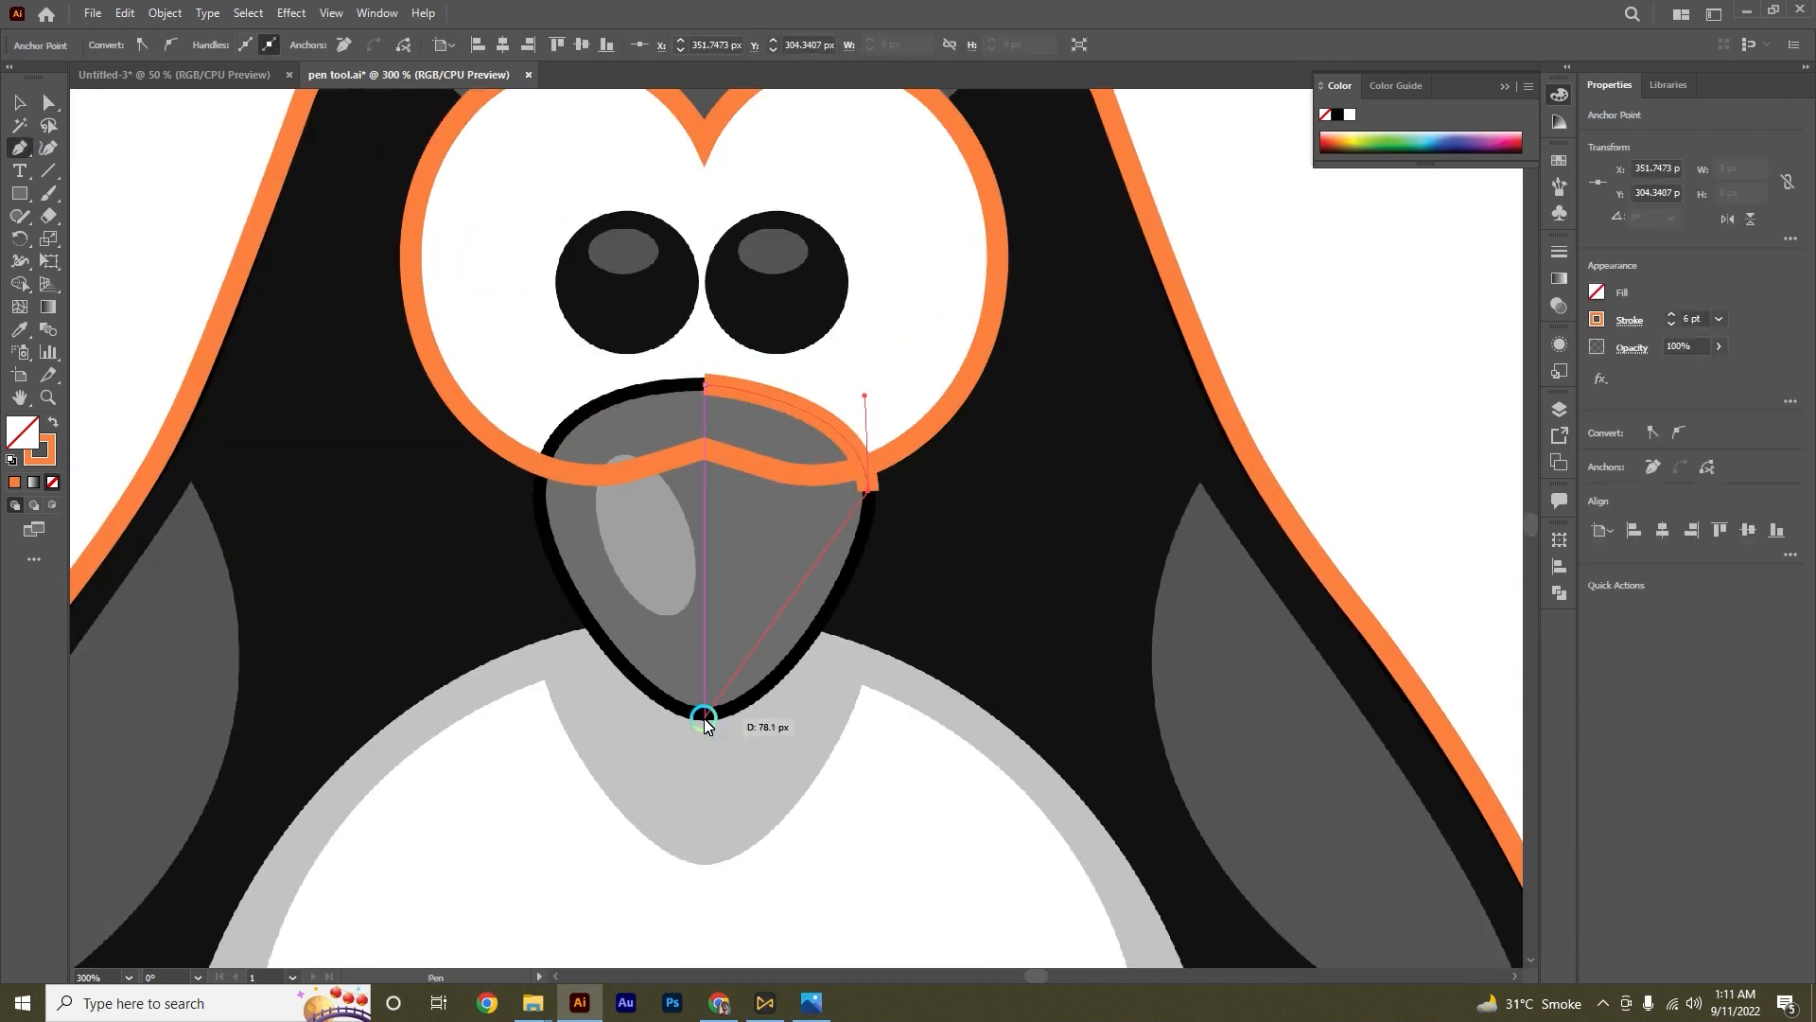
drag(704, 713, 560, 763)
click(703, 714)
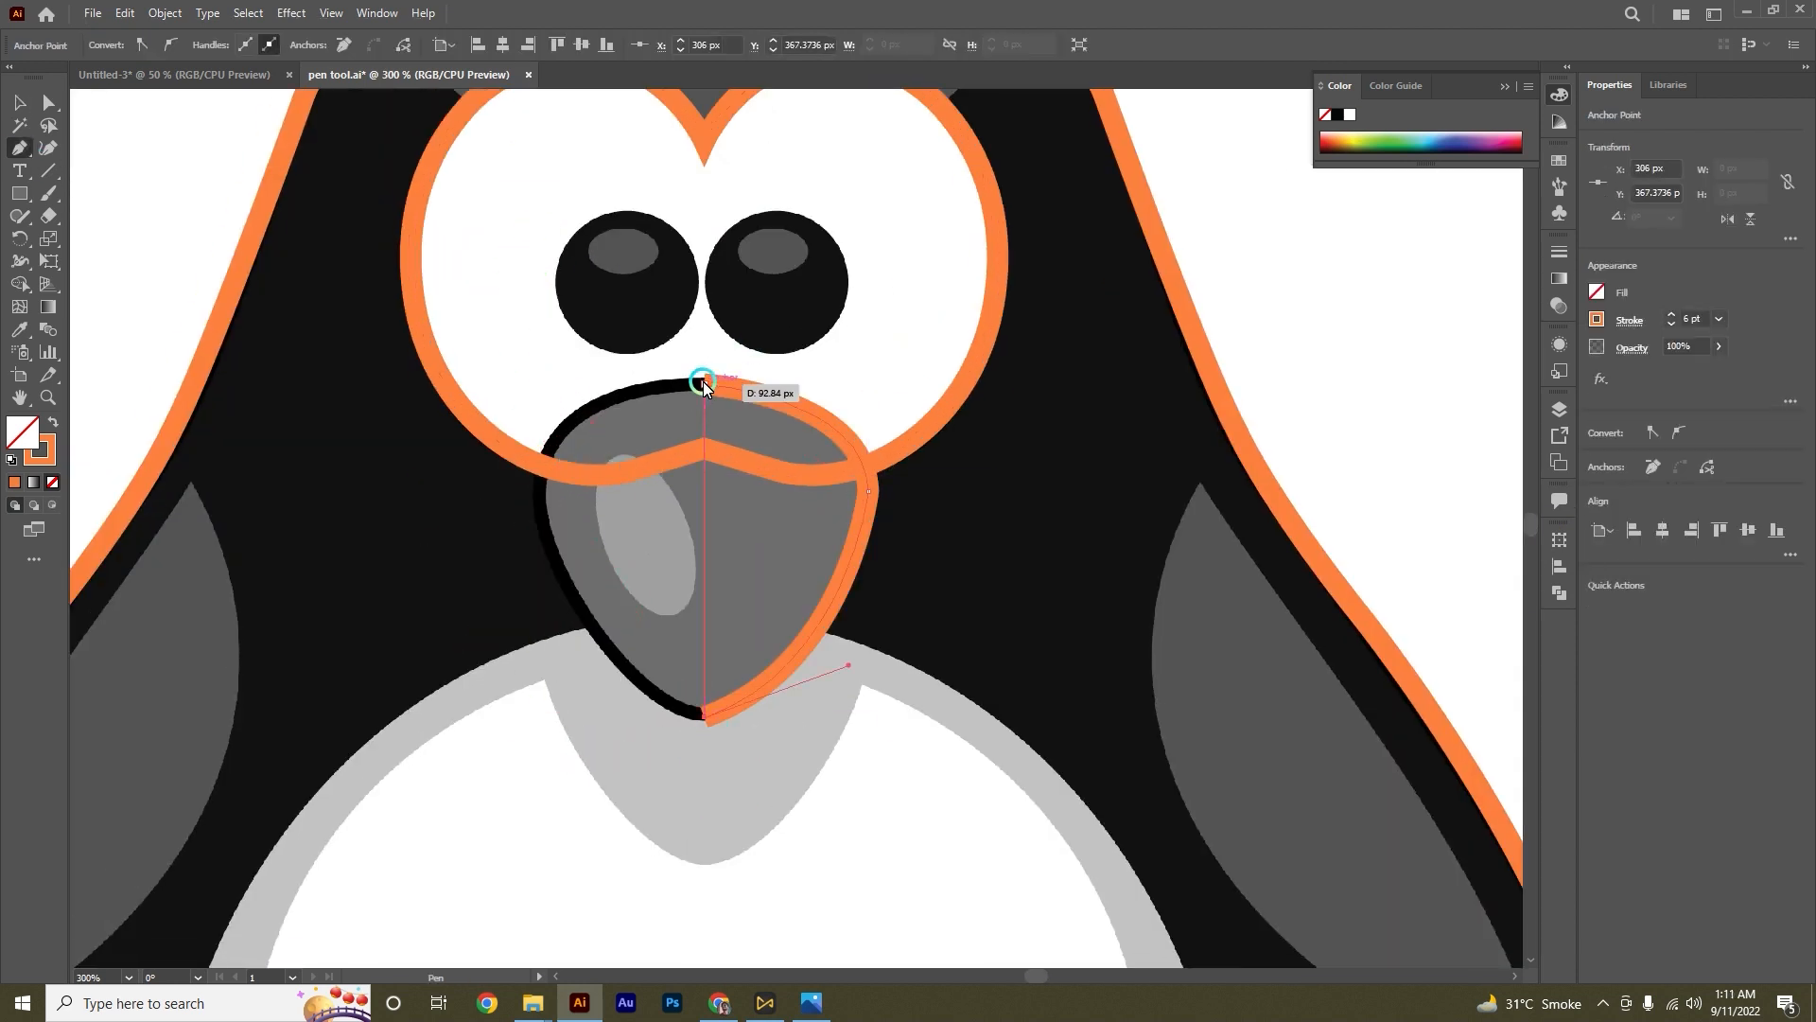
key(ctrl+z)
click(703, 714)
click(703, 384)
Step: Complete the beak outline with a mirrored copy of the traced half on the left side, rounding its centre corners
key(v)
right_click(839, 596)
click(1079, 547)
click(1135, 600)
right_click(822, 619)
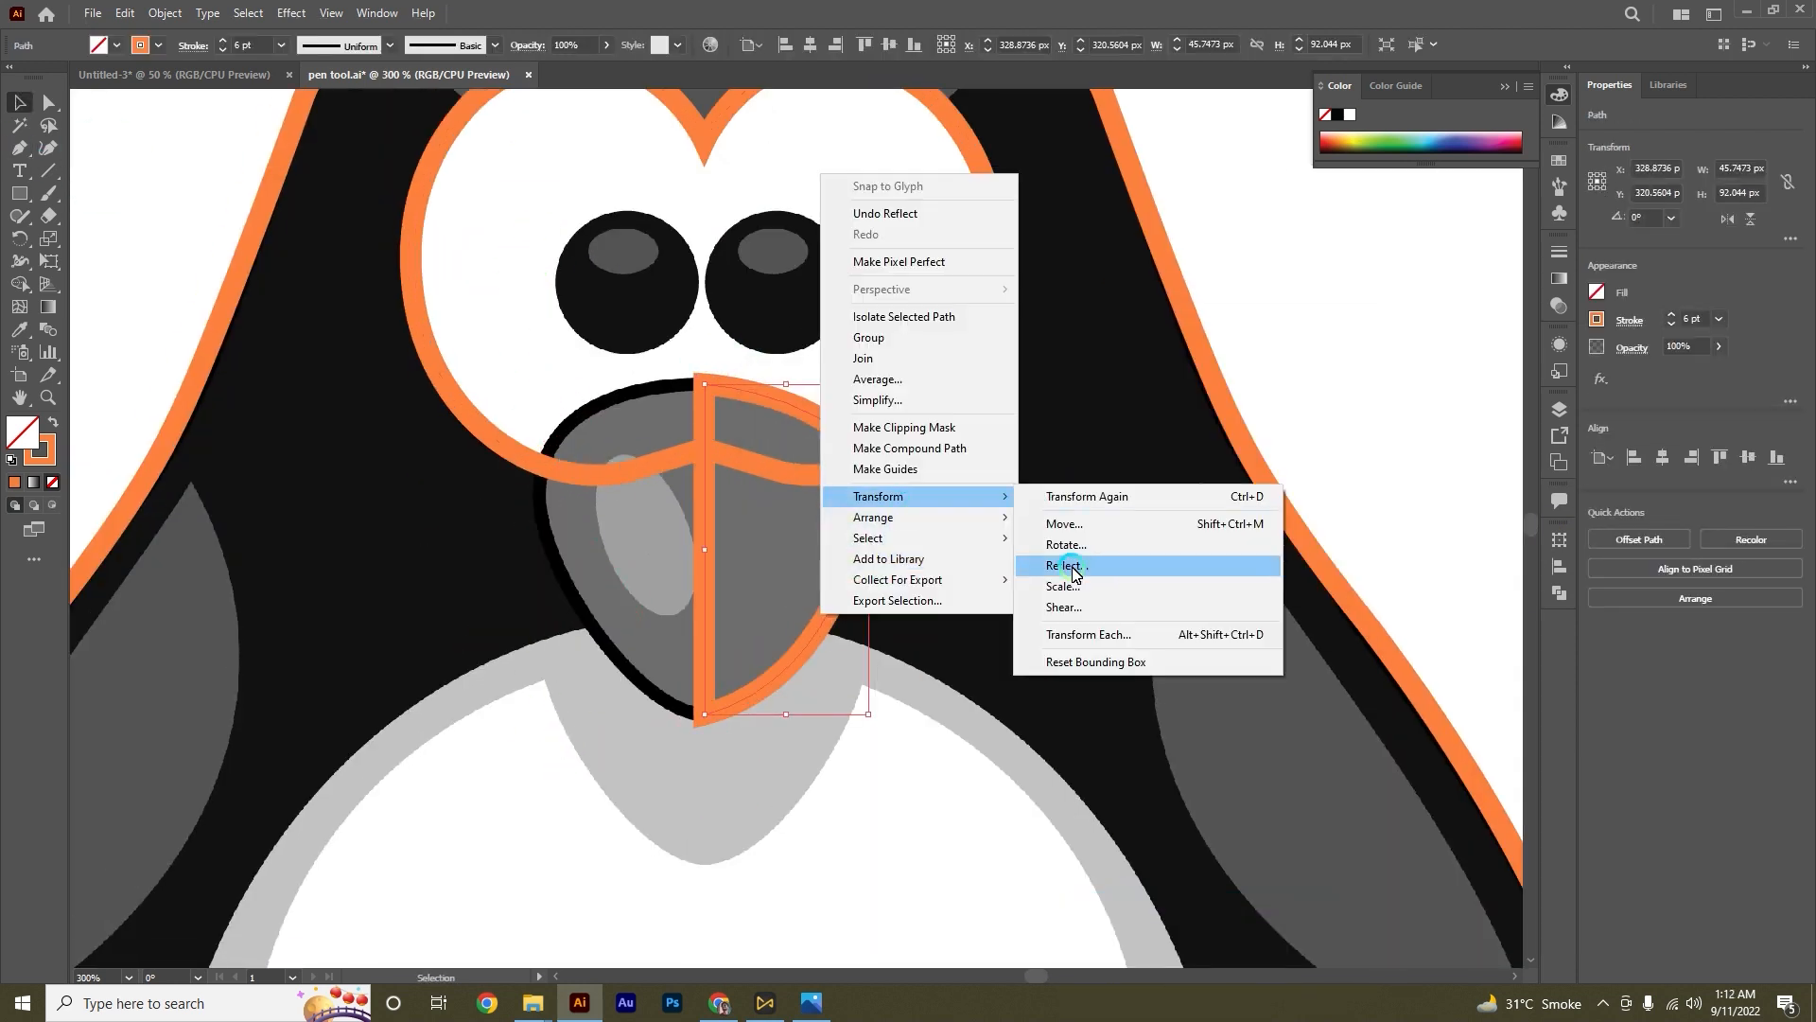
click(1071, 569)
key(ctrl+shift+a)
scroll(689, 641, down, 5)
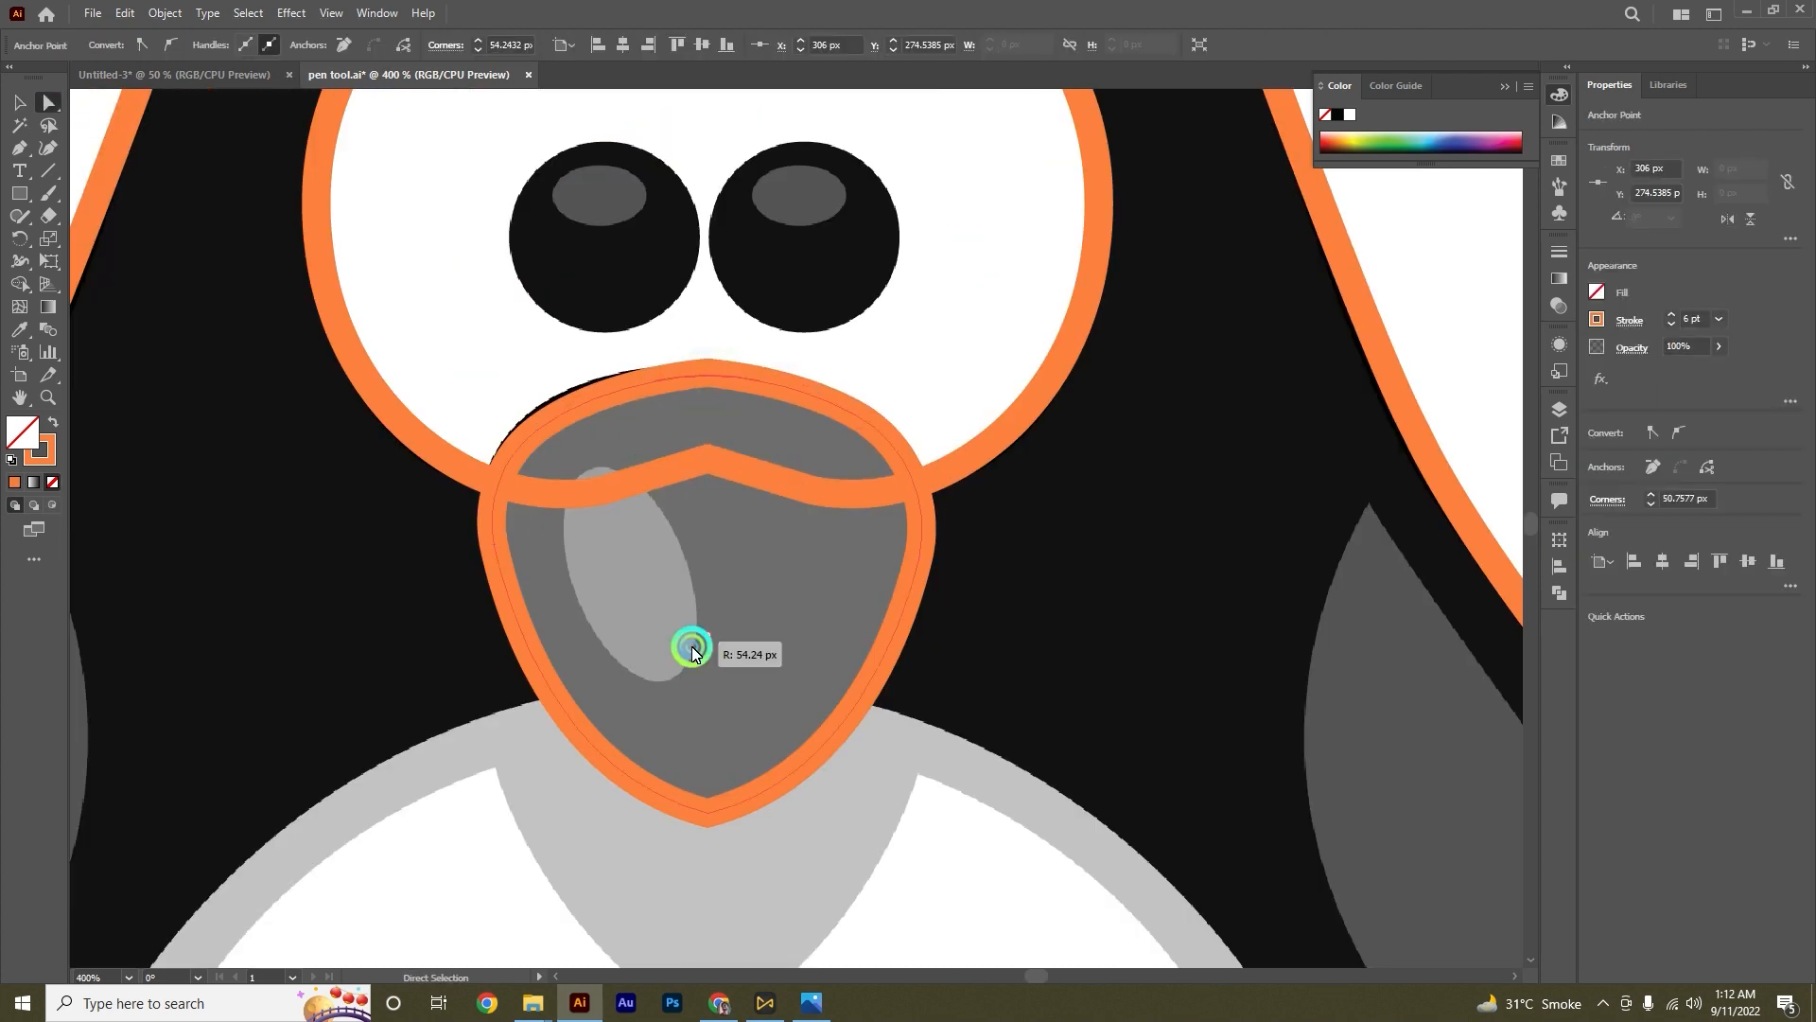
Step: Bring the beak outline to the front of the stacking order
right_click(788, 471)
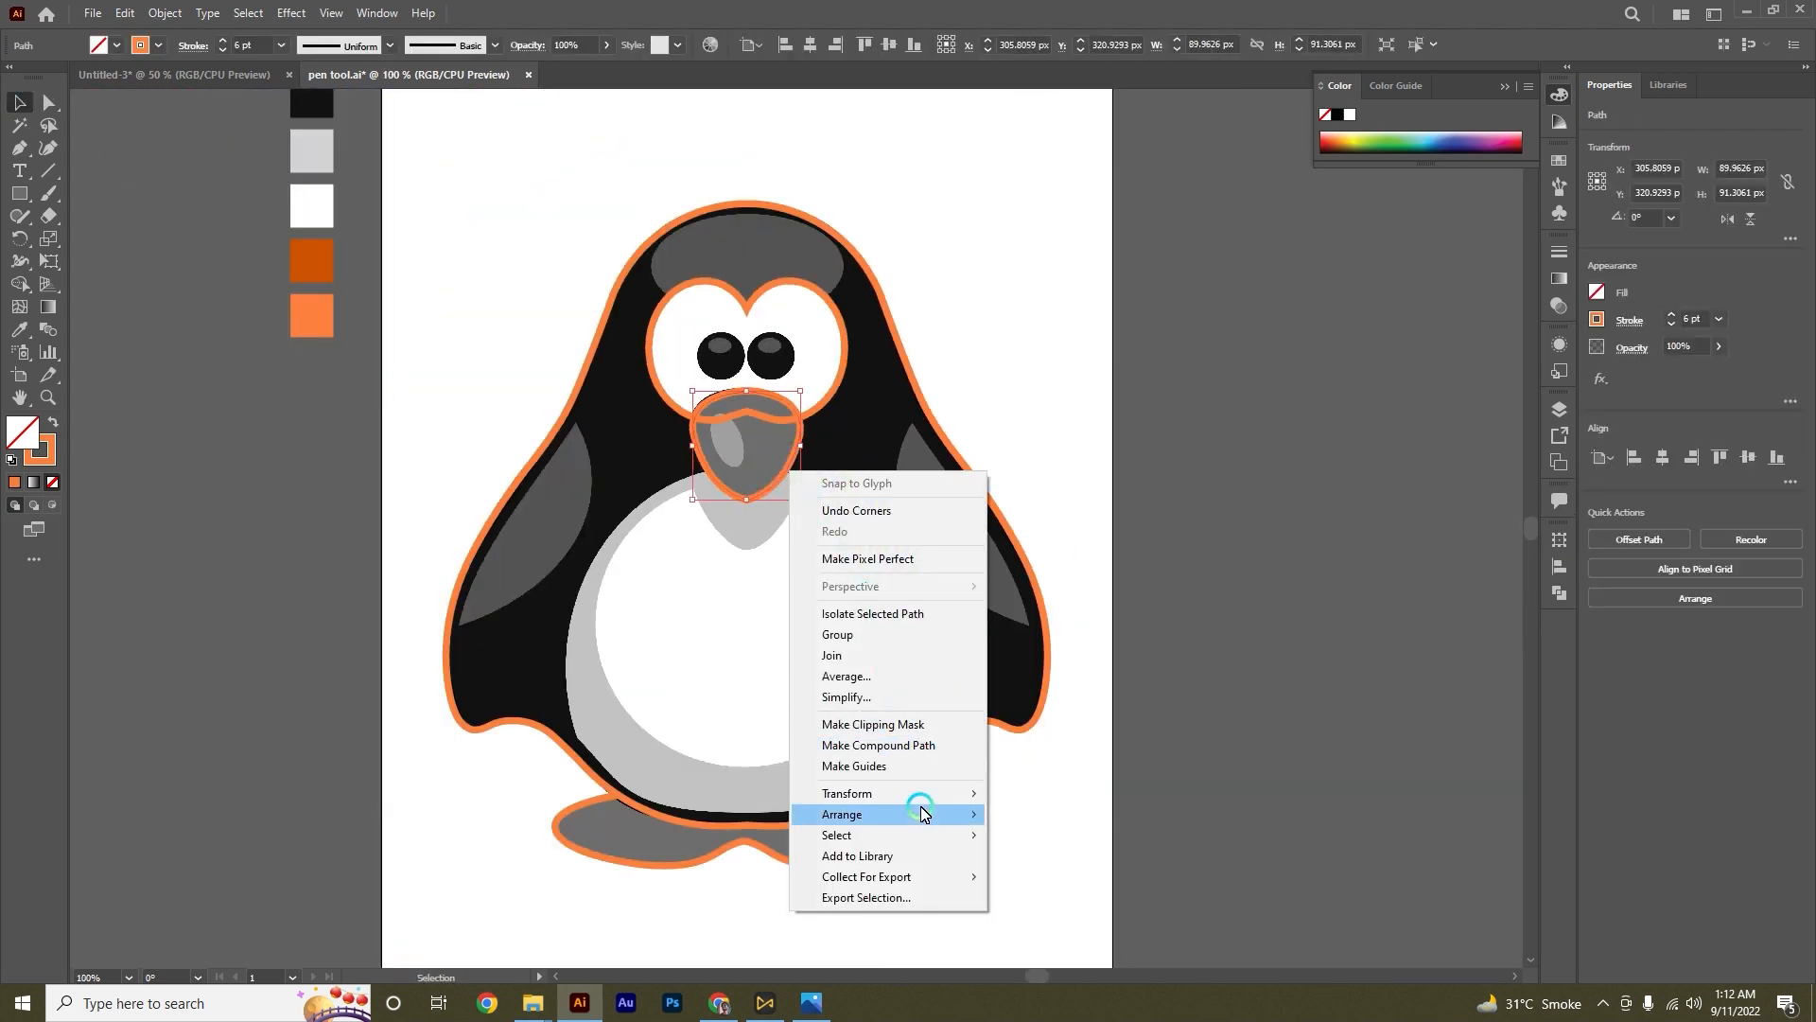
click(1041, 810)
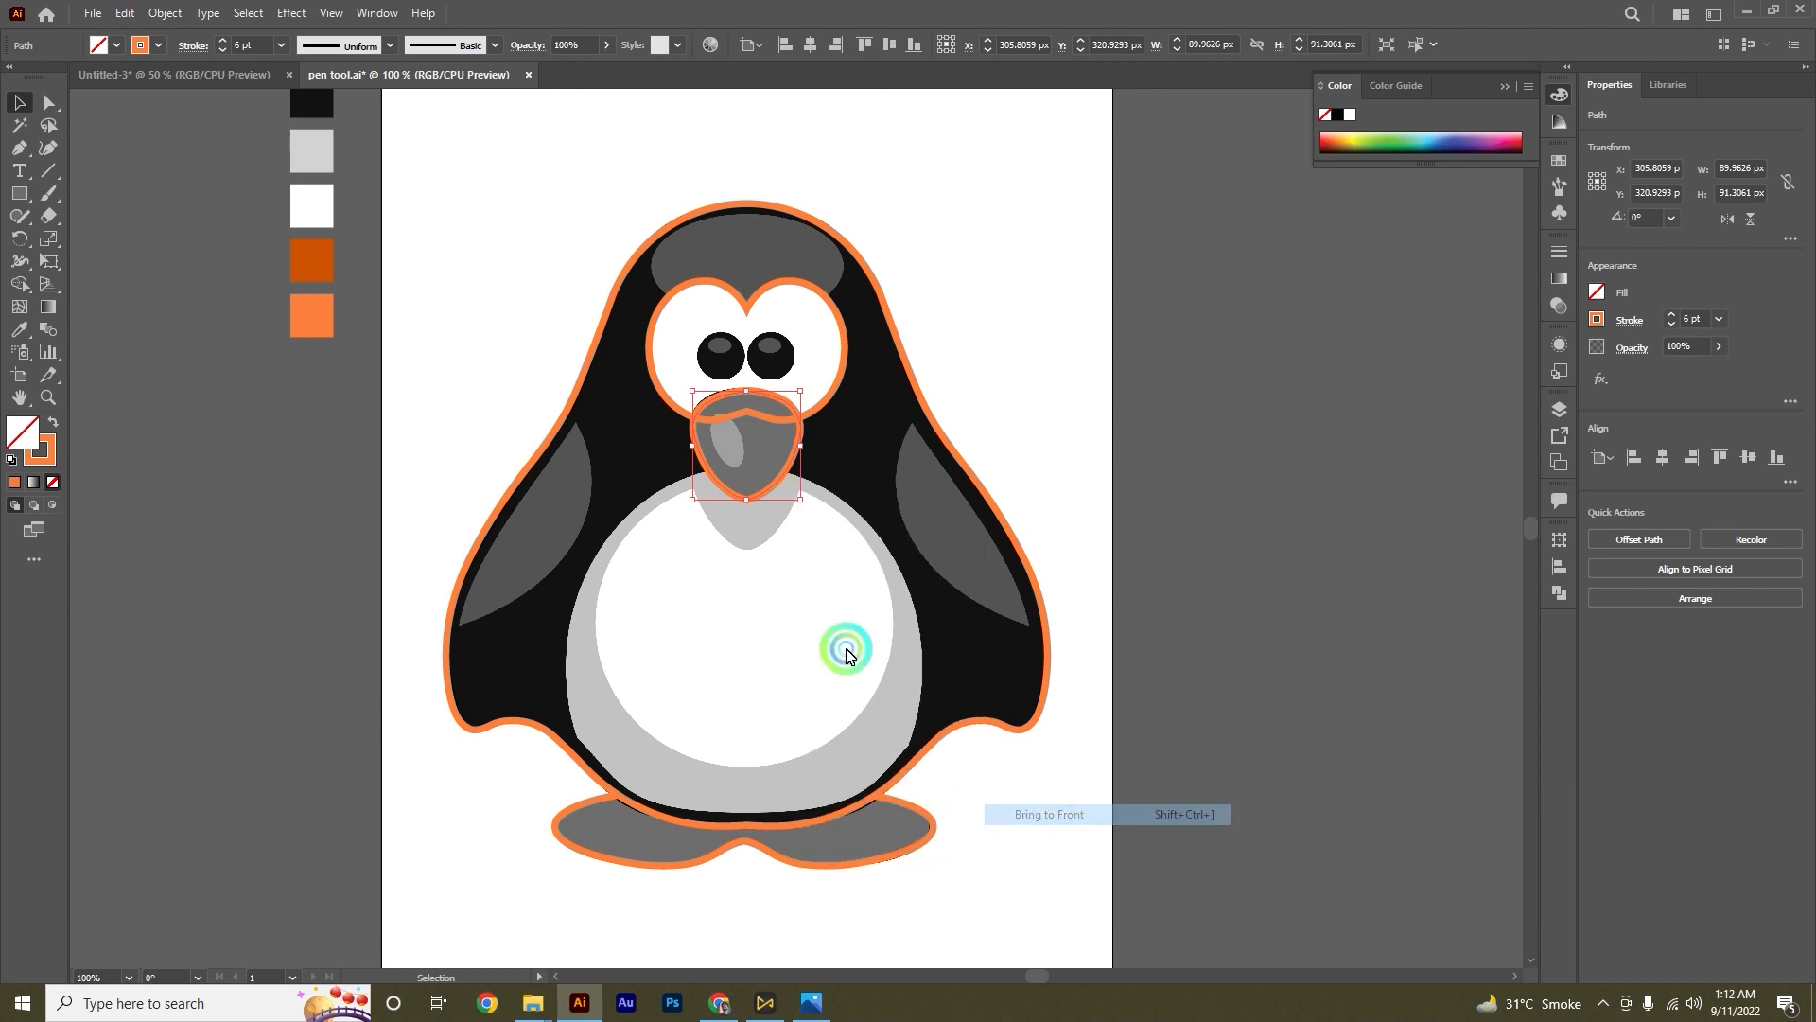
key(ctrl+shift+a)
Step: Remove the section of the eye outline that overlaps the beak with the Shape Builder tool
scroll(855, 501, up, 1)
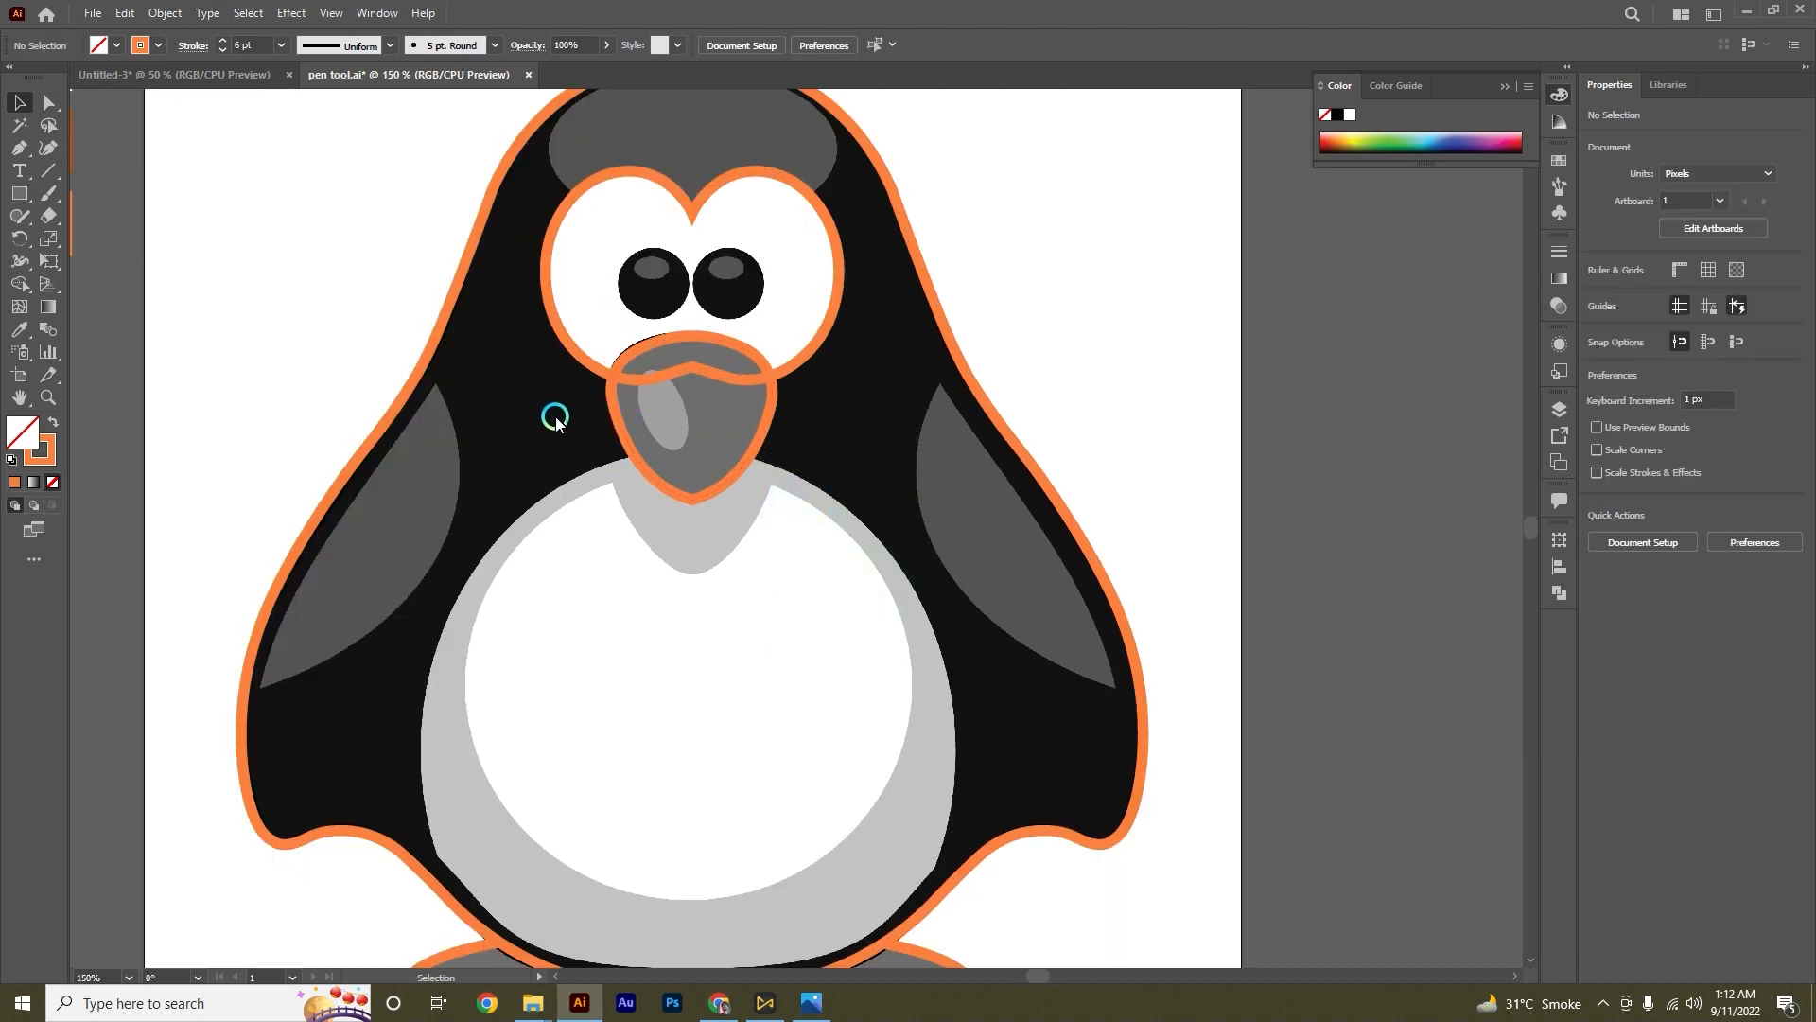
drag(531, 469, 782, 344)
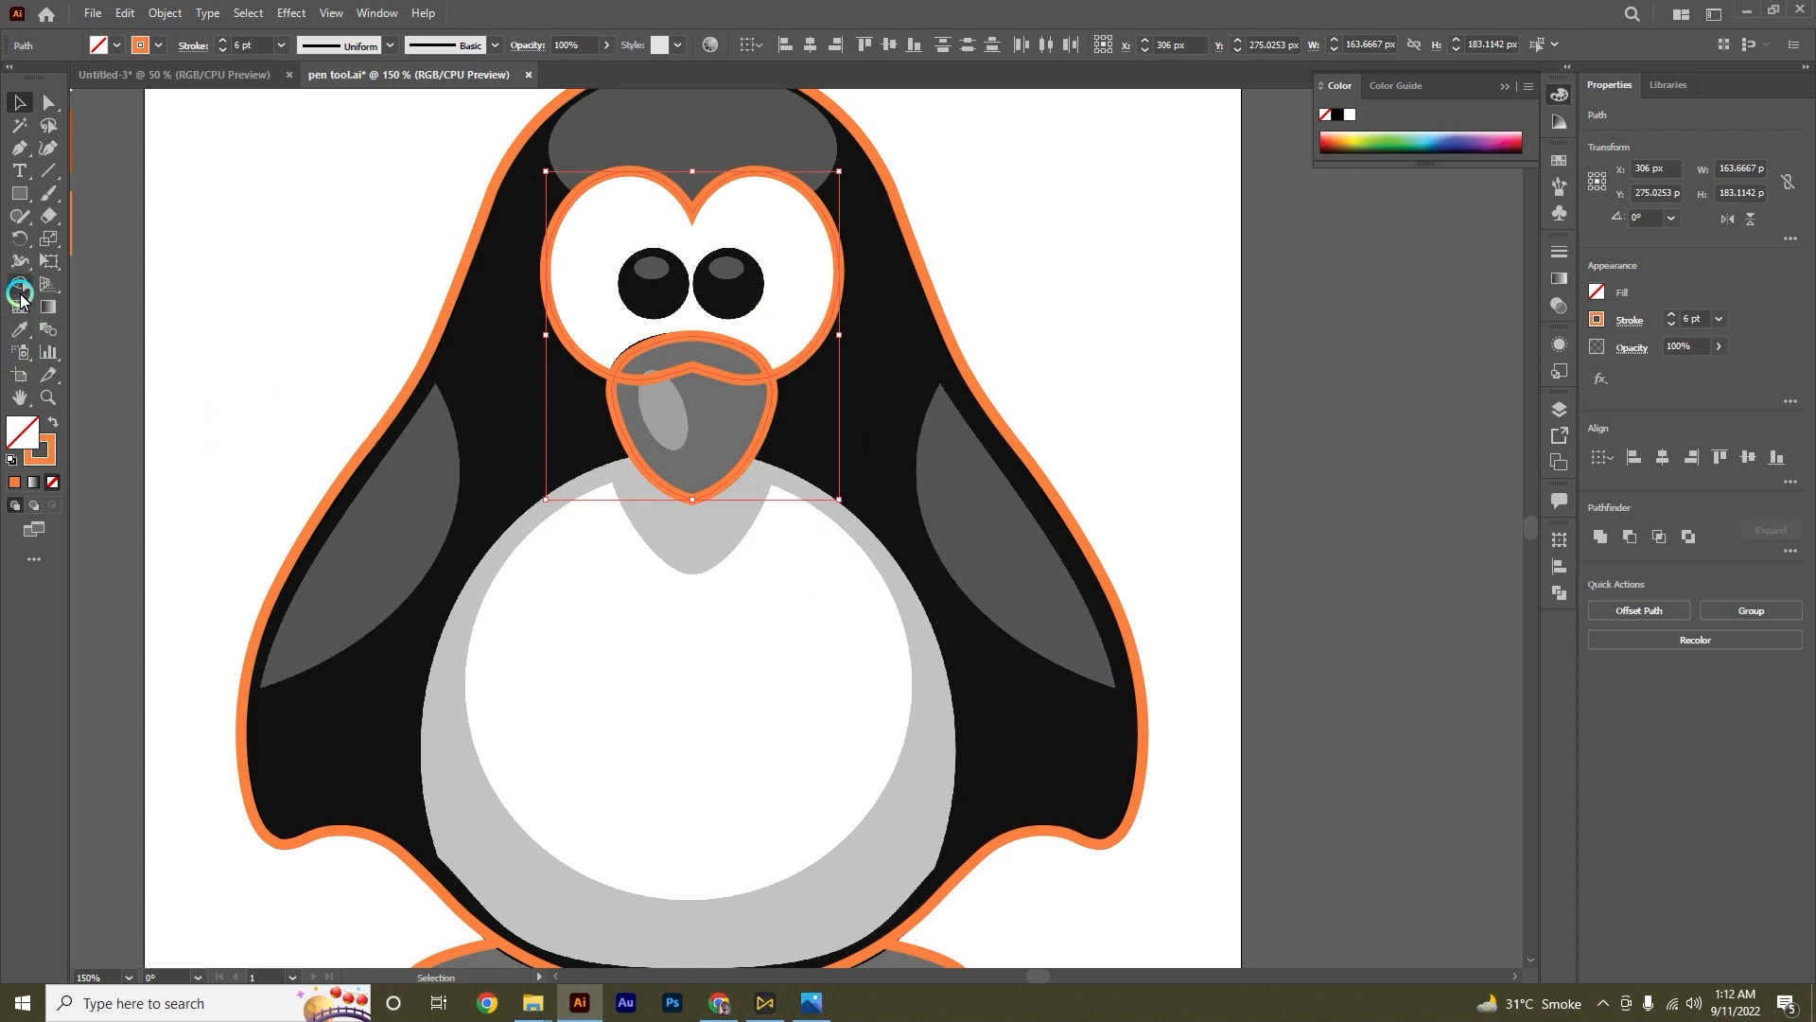
click(19, 286)
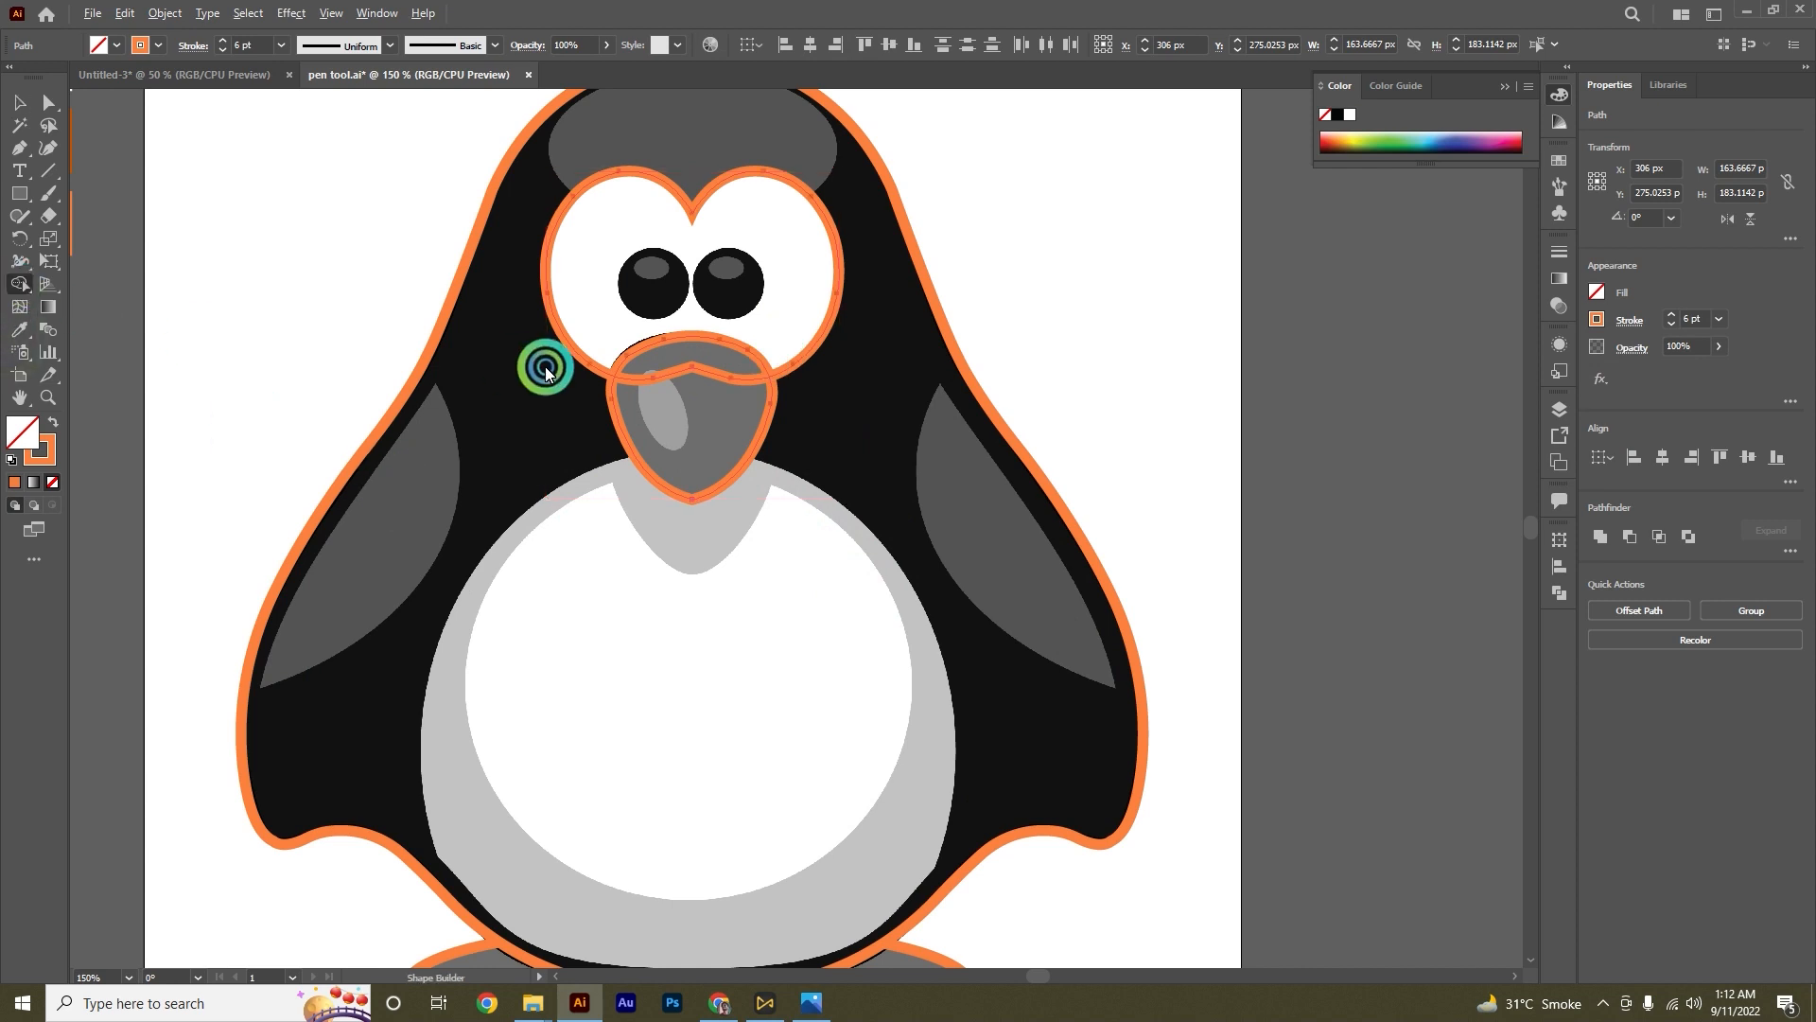
alt+click(683, 372)
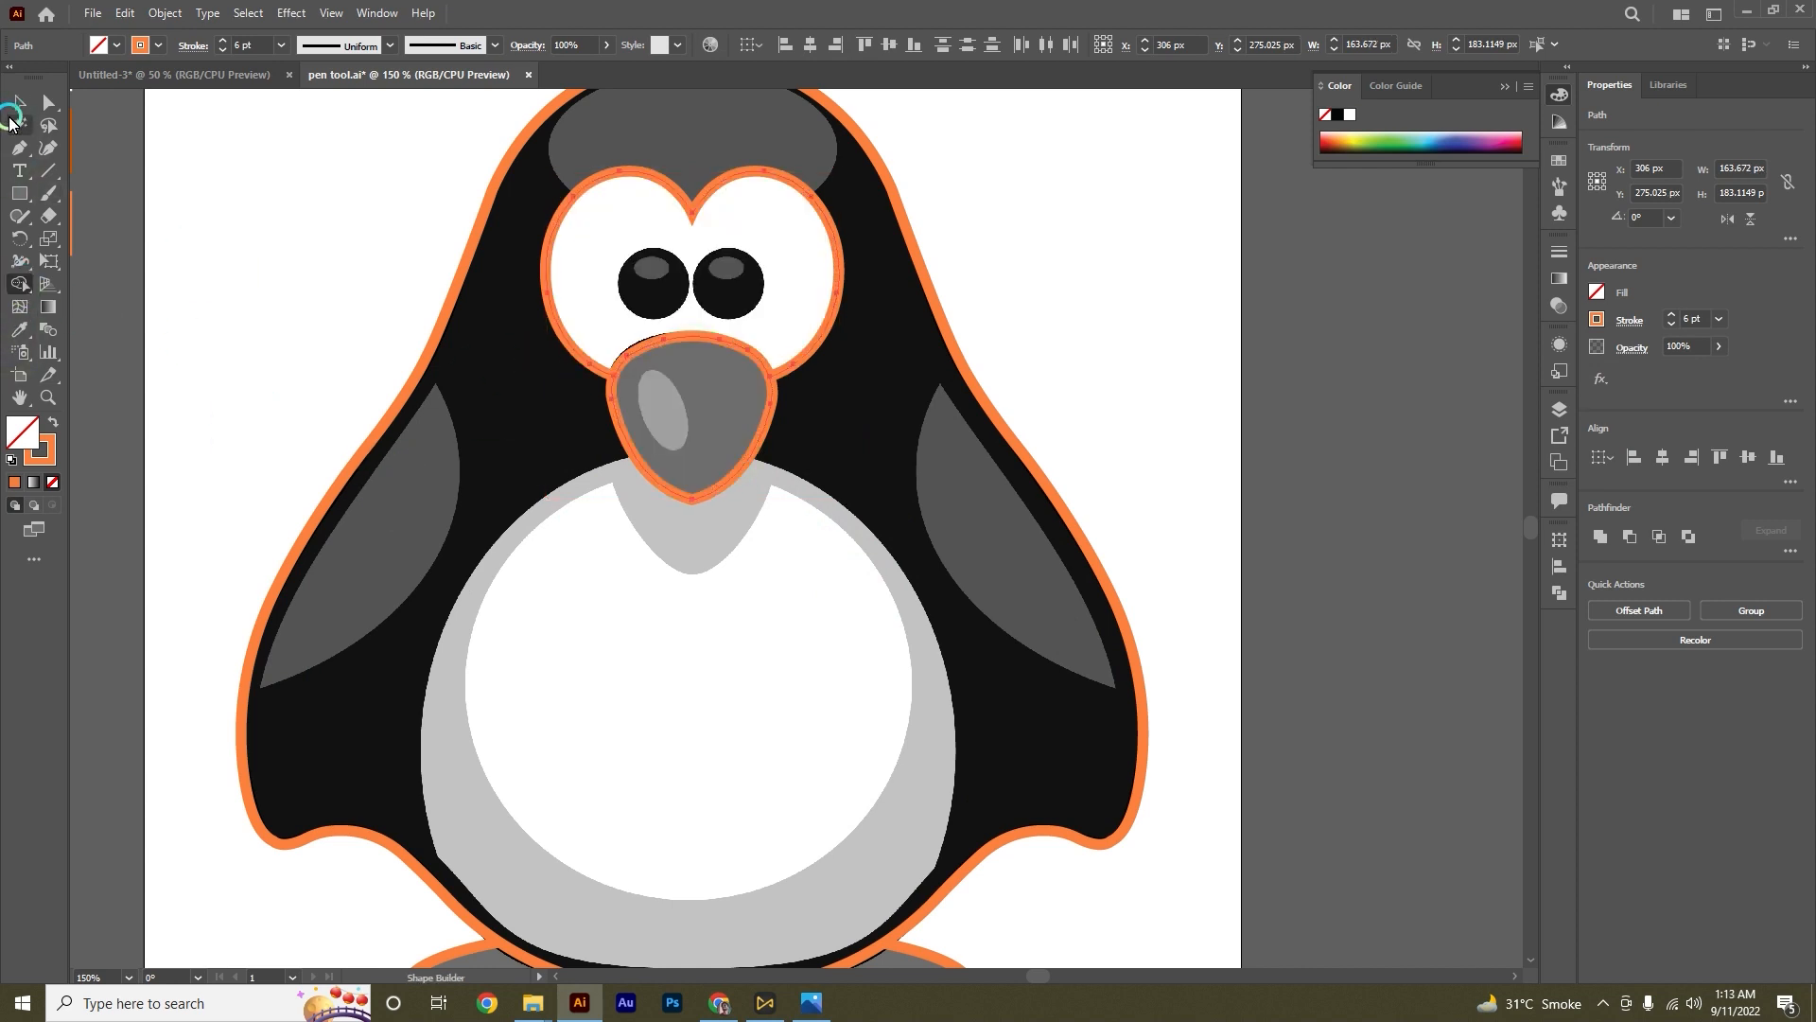
click(9, 118)
click(899, 470)
Step: Round the corner at the beak outline's lower tip
click(749, 390)
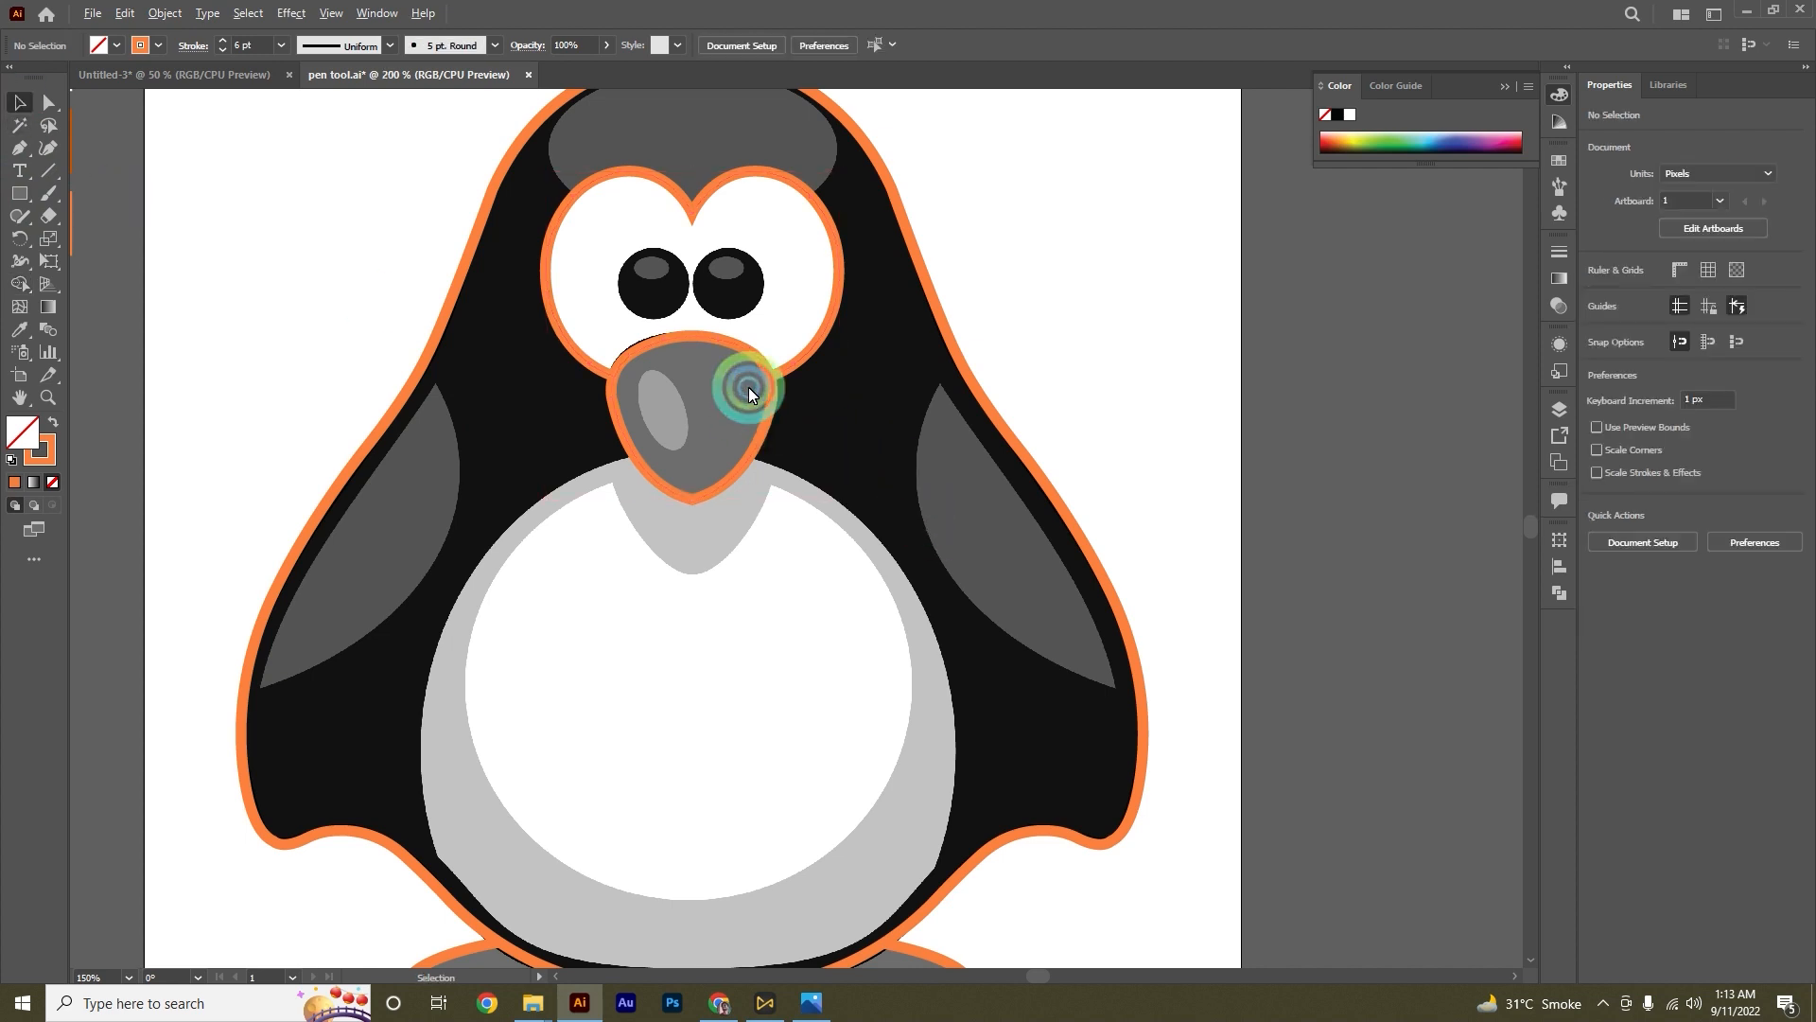
scroll(736, 395, down, 2)
click(586, 342)
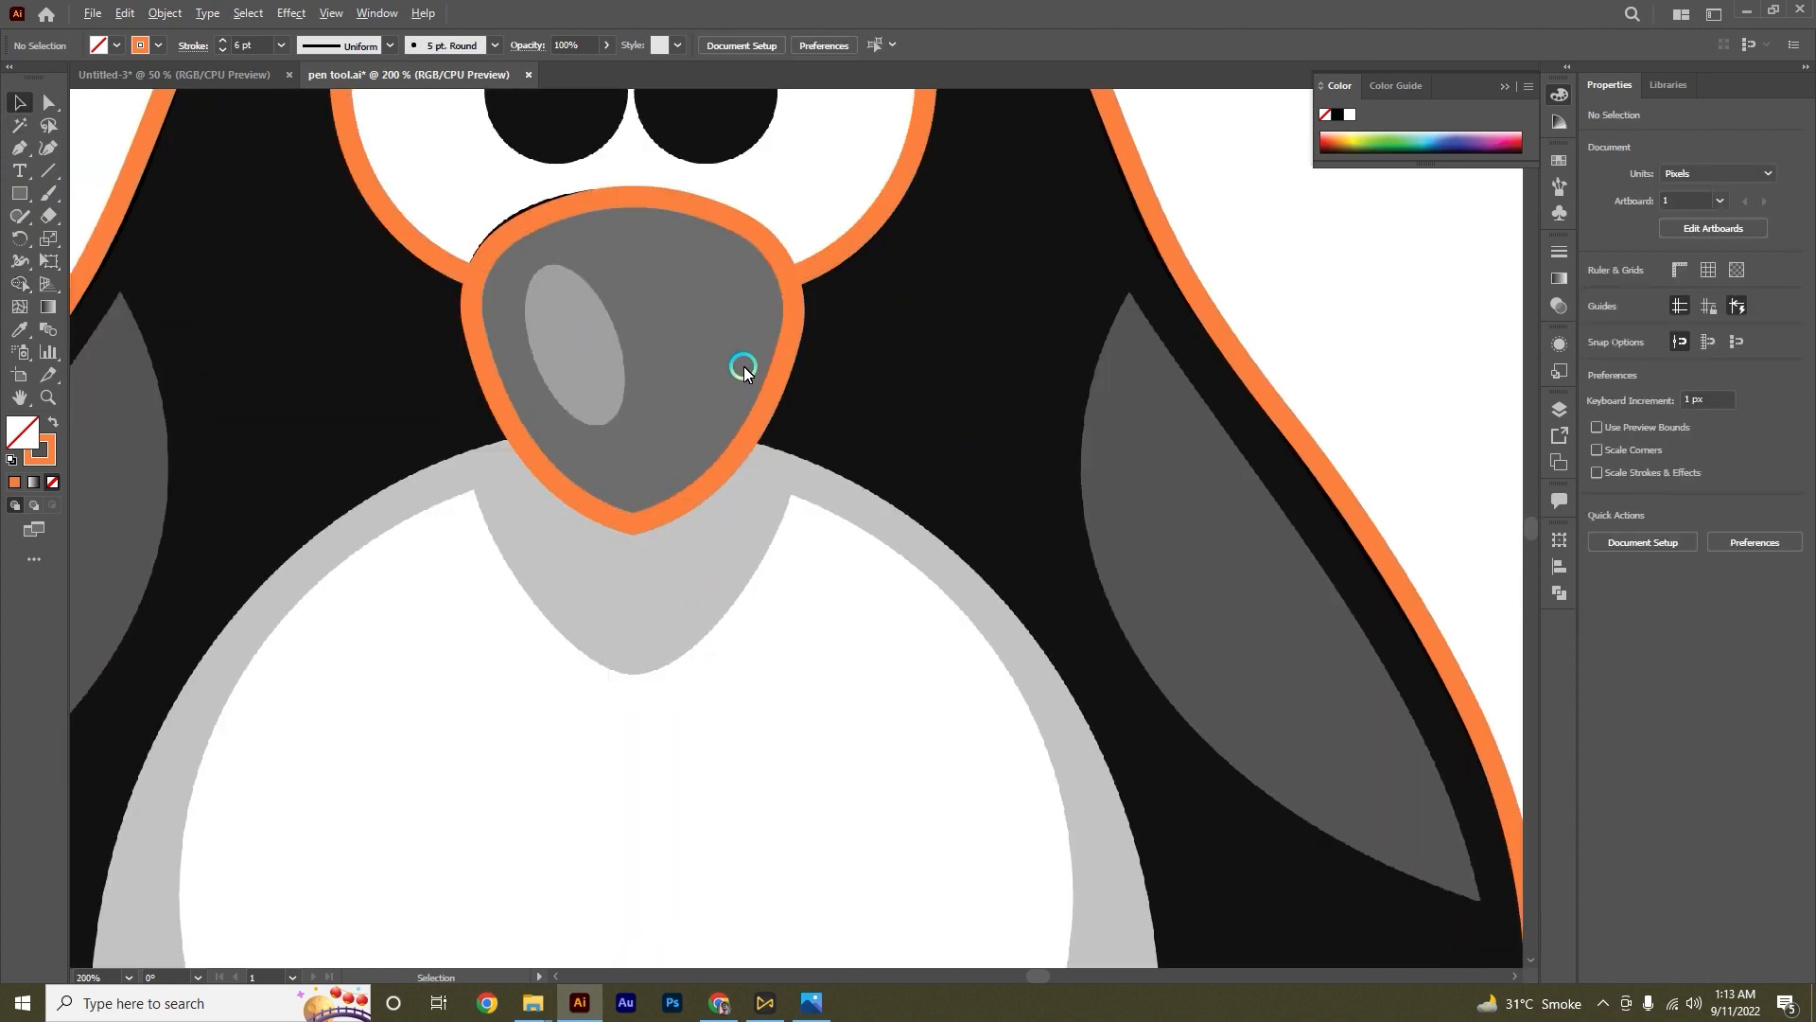
scroll(744, 366, up, 1)
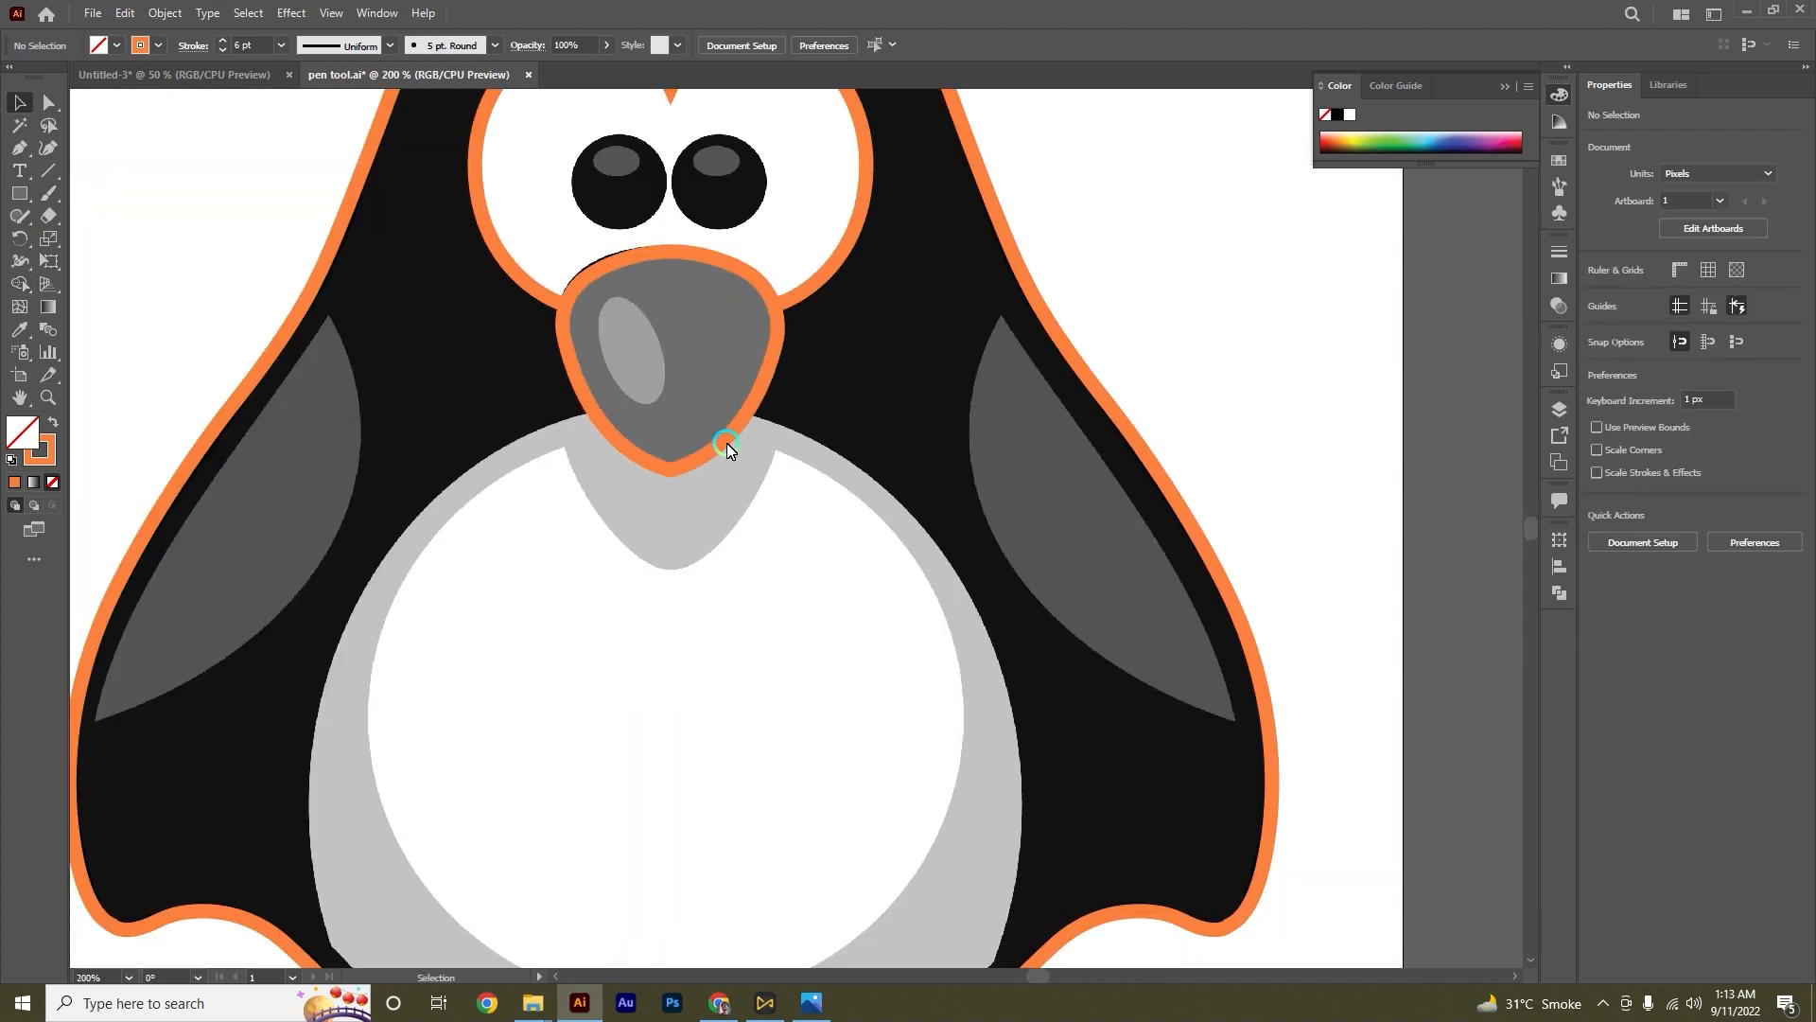
click(43, 103)
click(691, 501)
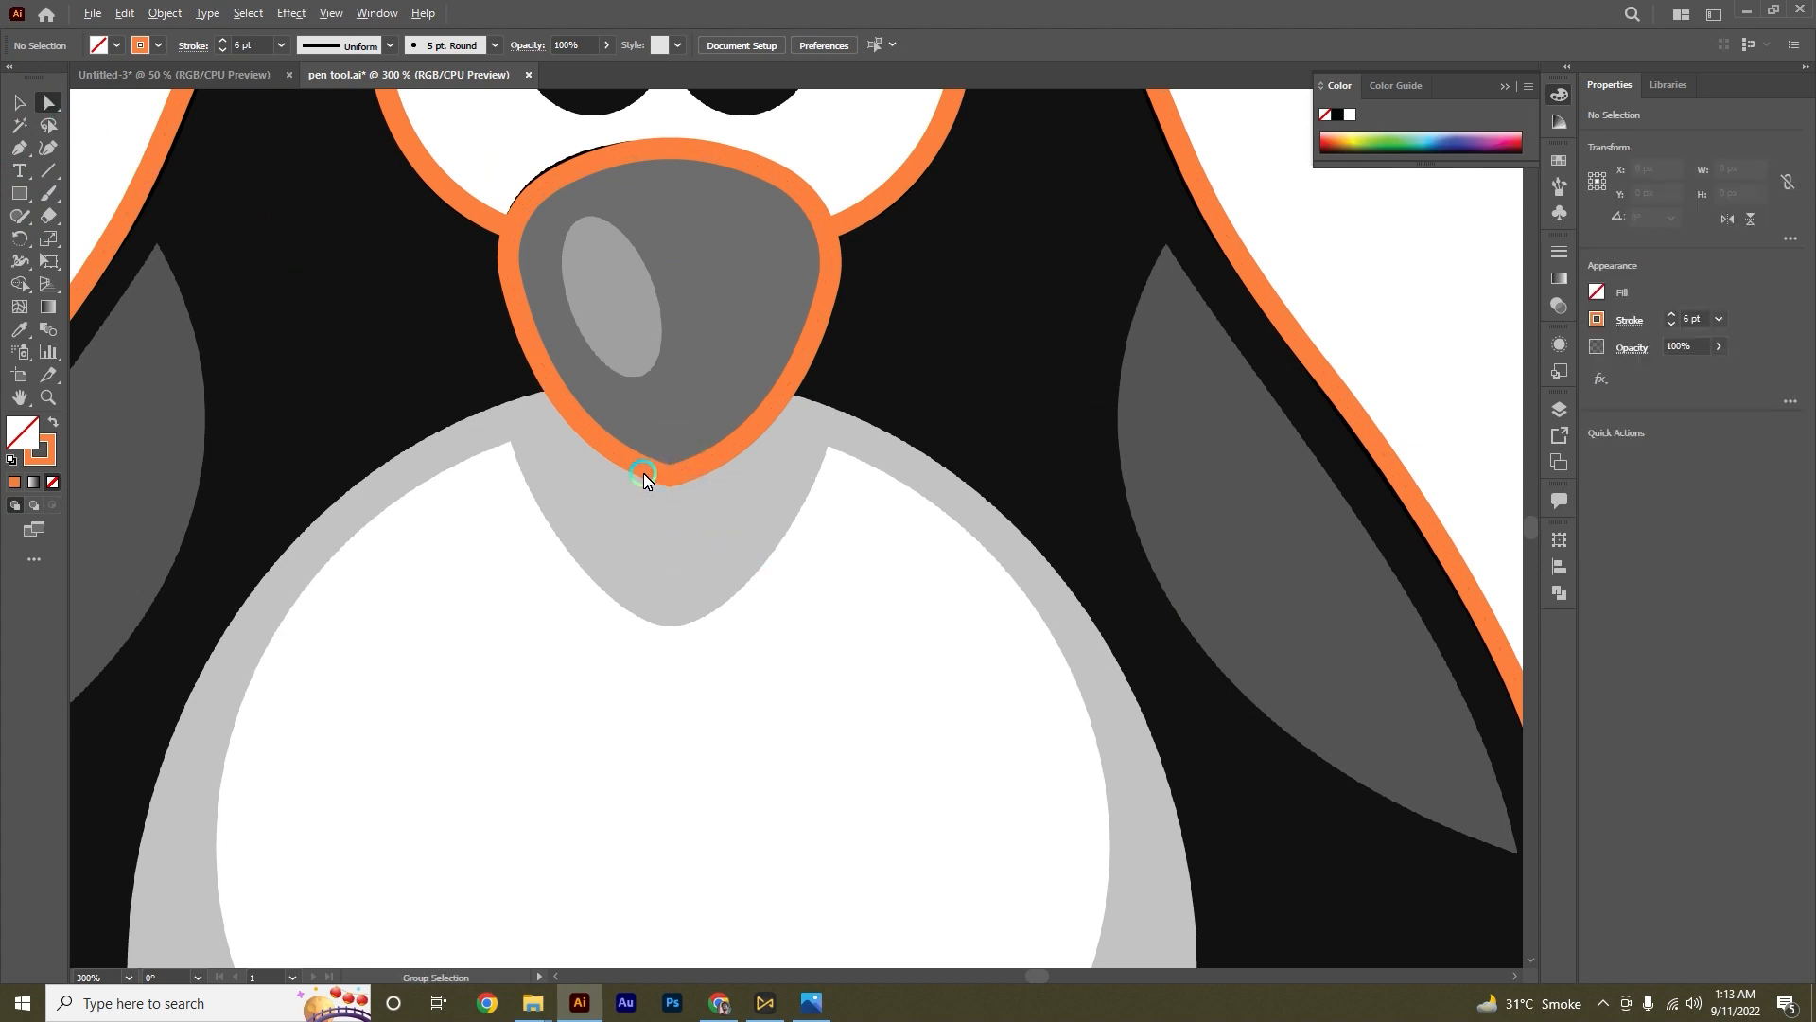
scroll(644, 473, up, 1)
click(693, 480)
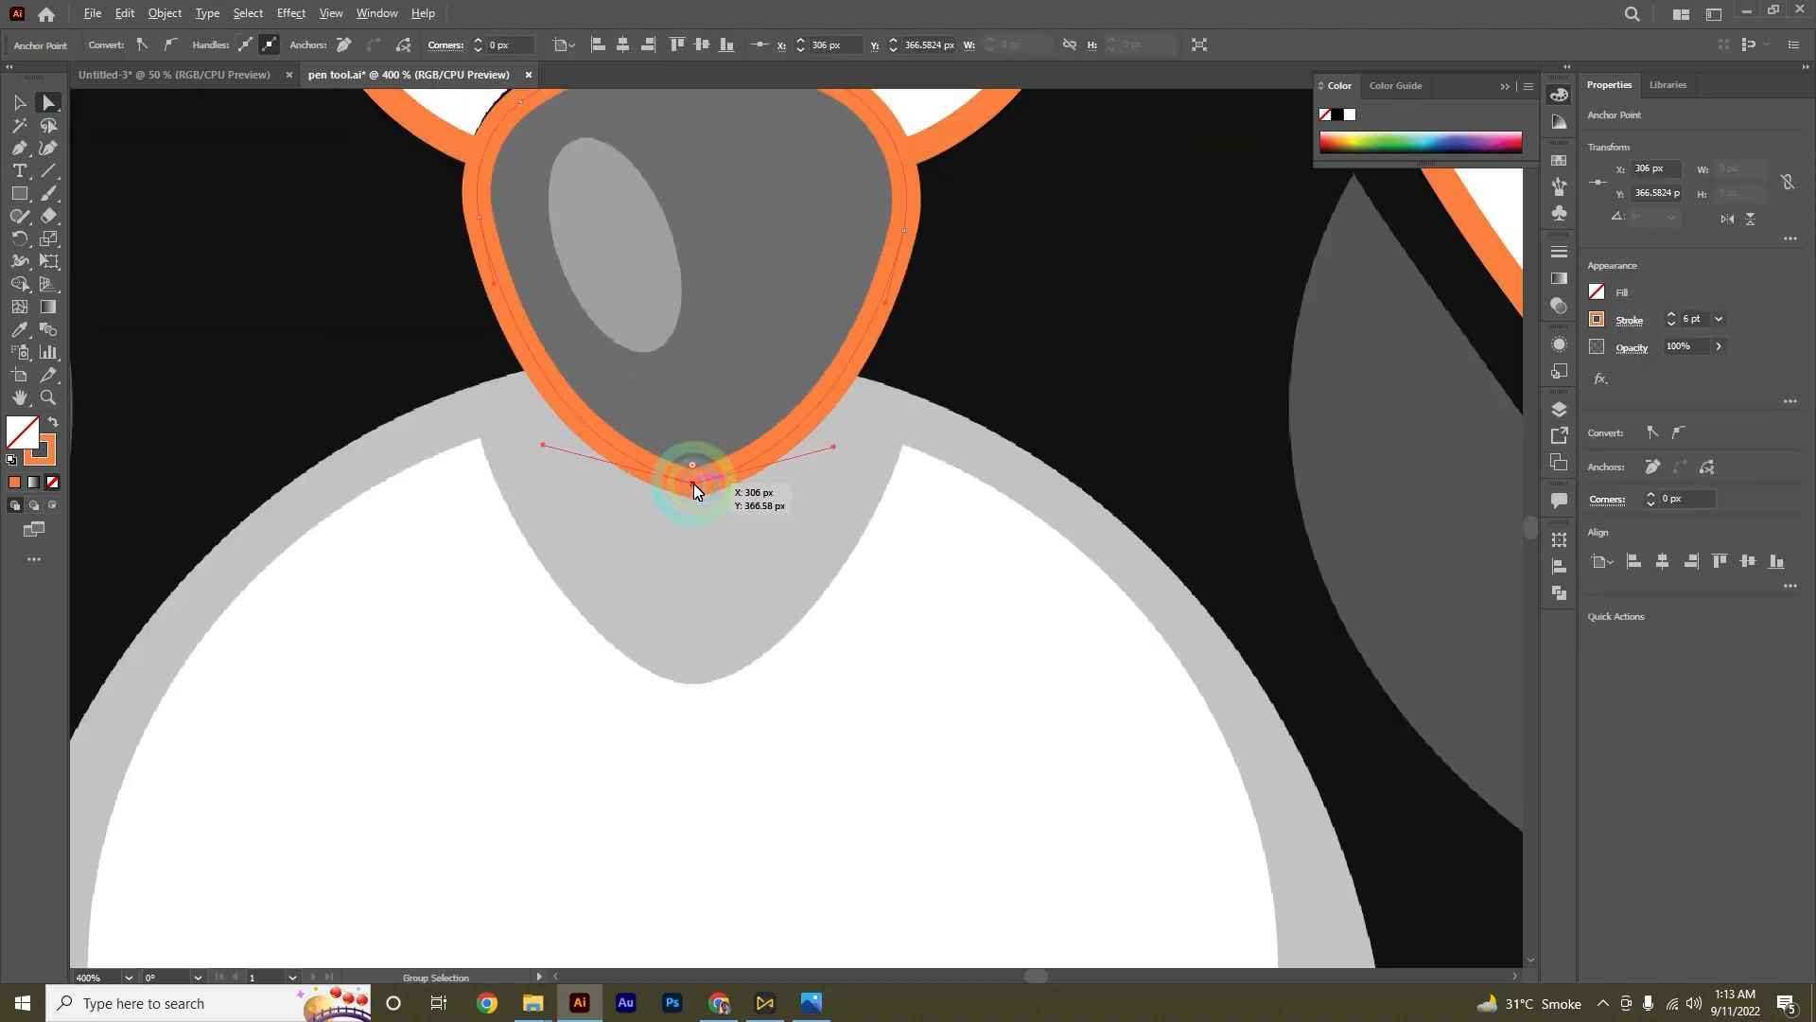
drag(693, 469, 690, 379)
scroll(691, 378, down, 2)
click(900, 599)
click(20, 104)
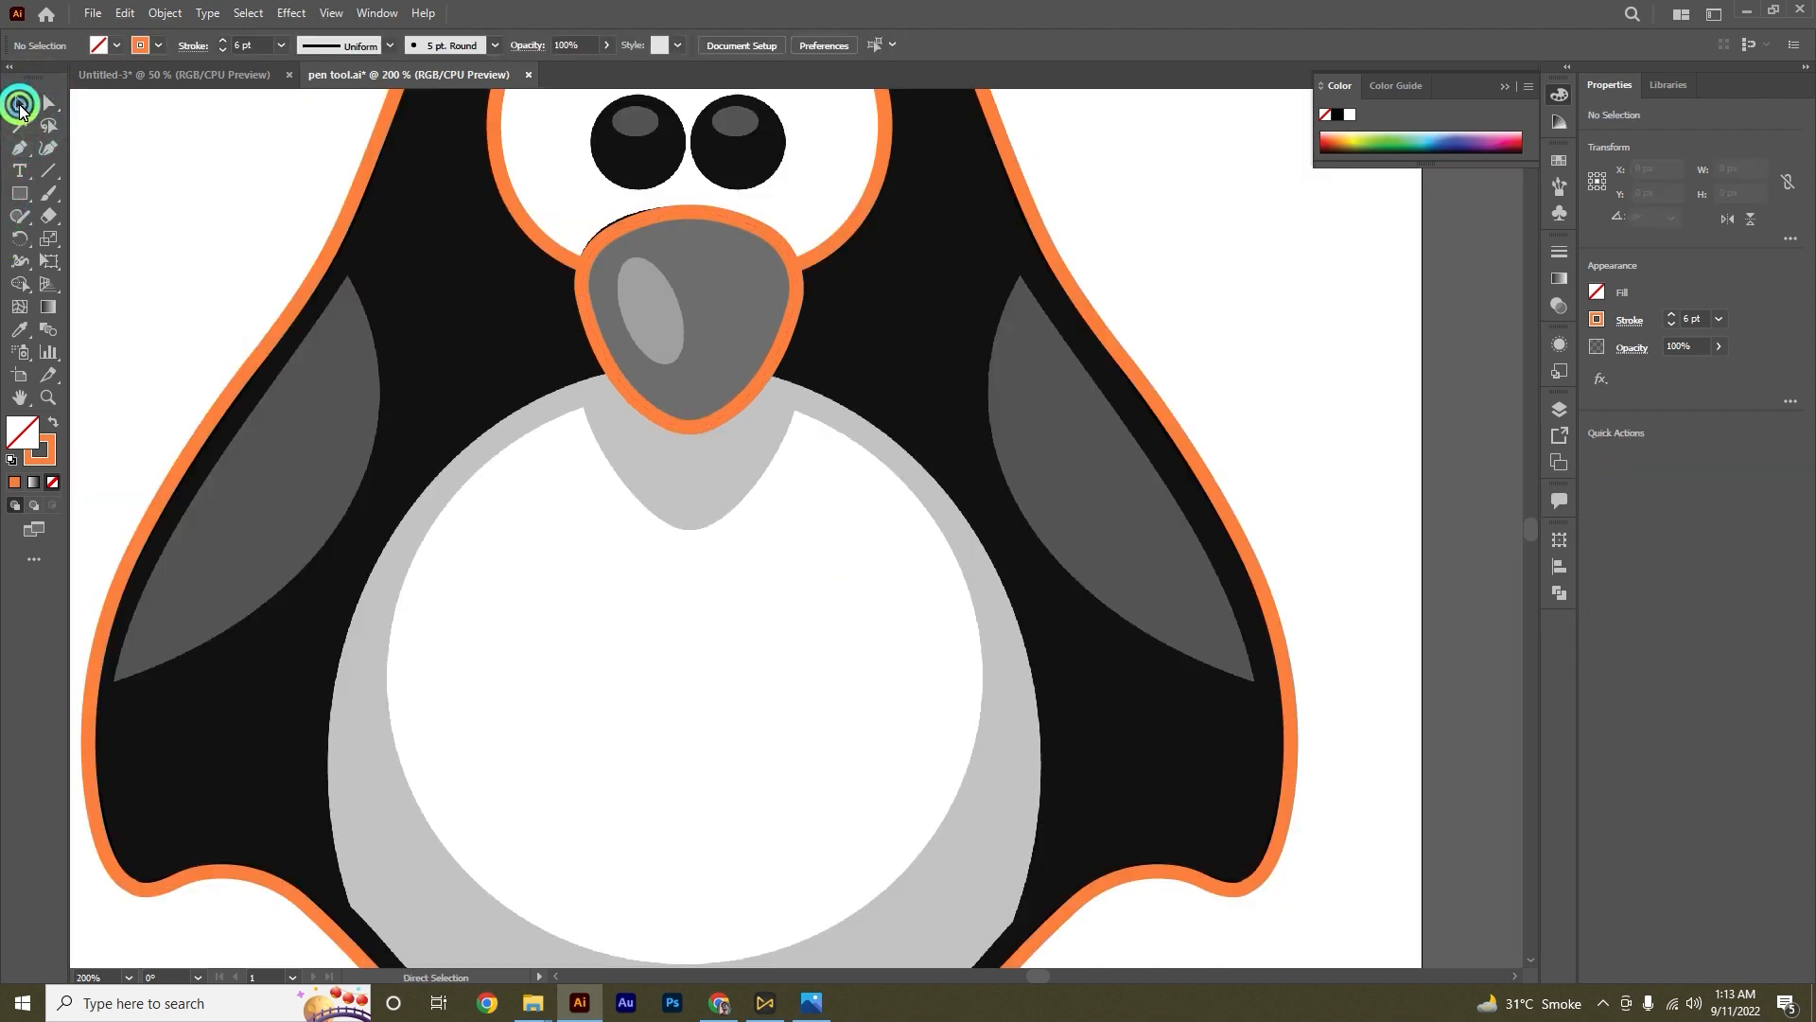
Step: Draw a circle about 37 px across over the left pupil with the Ellipse tool
scroll(586, 444, down, 3)
scroll(492, 454, up, 1)
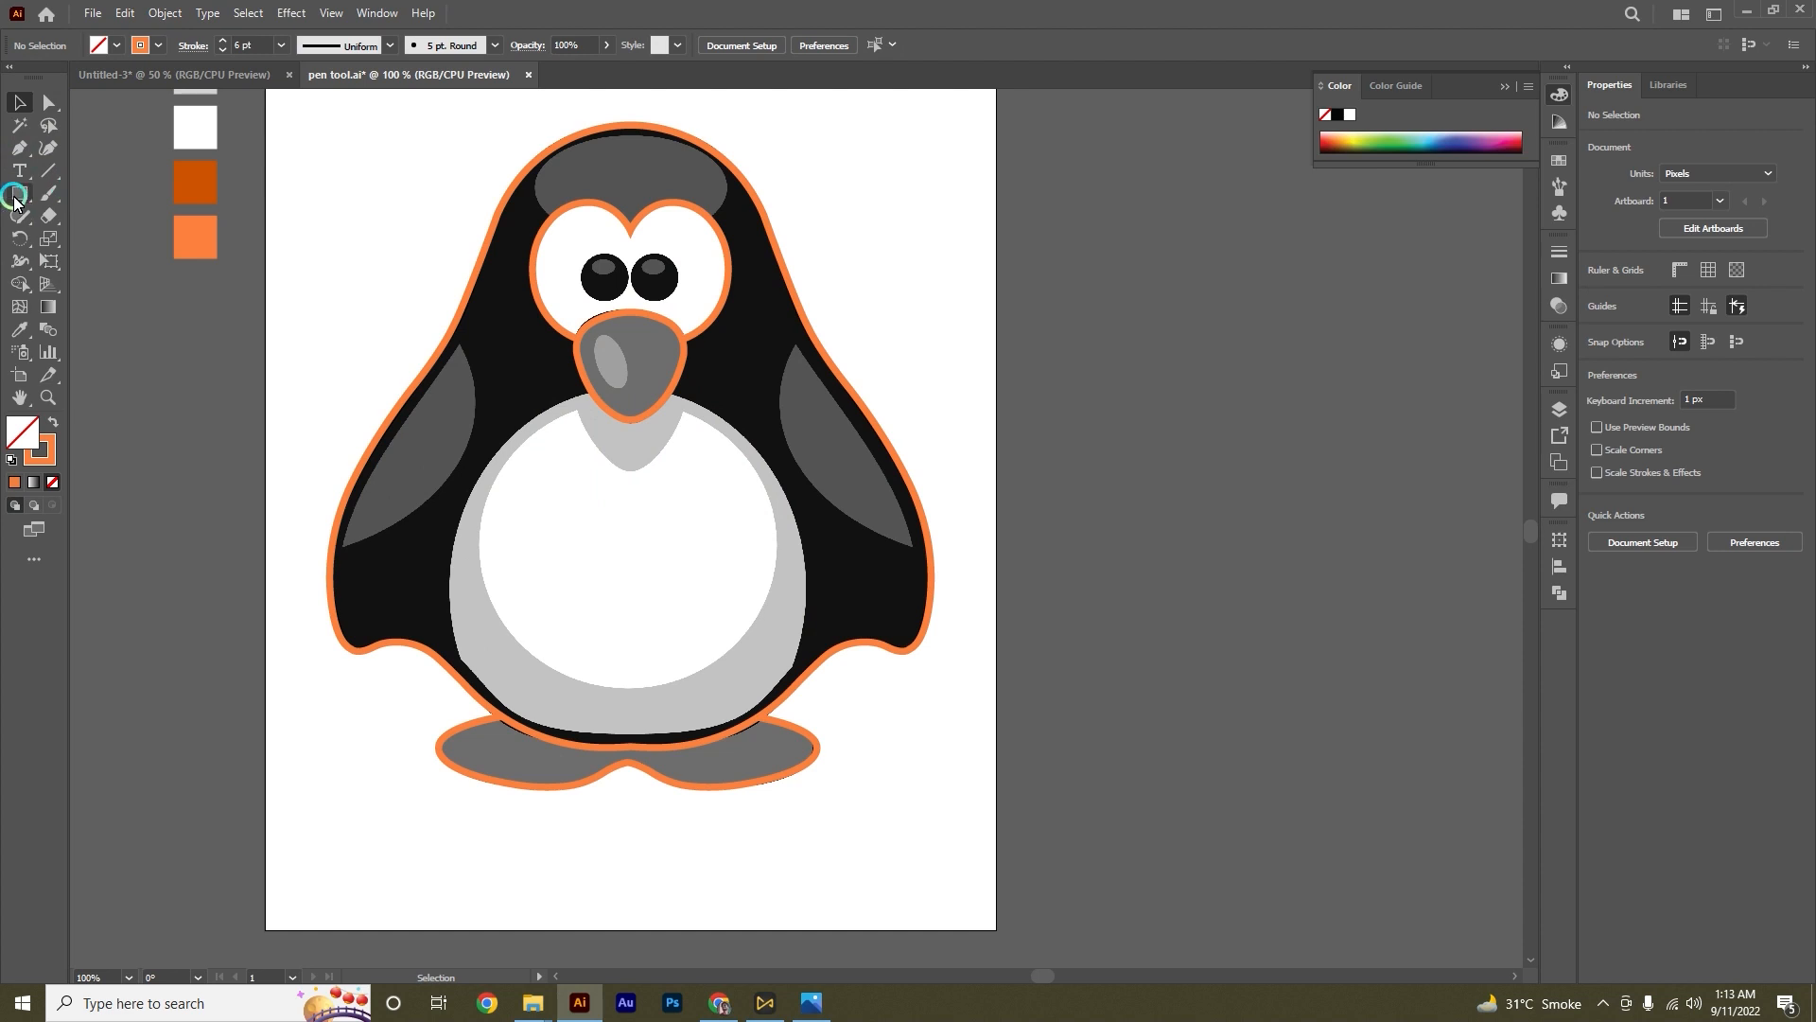
drag(15, 202, 108, 244)
scroll(734, 352, up, 1)
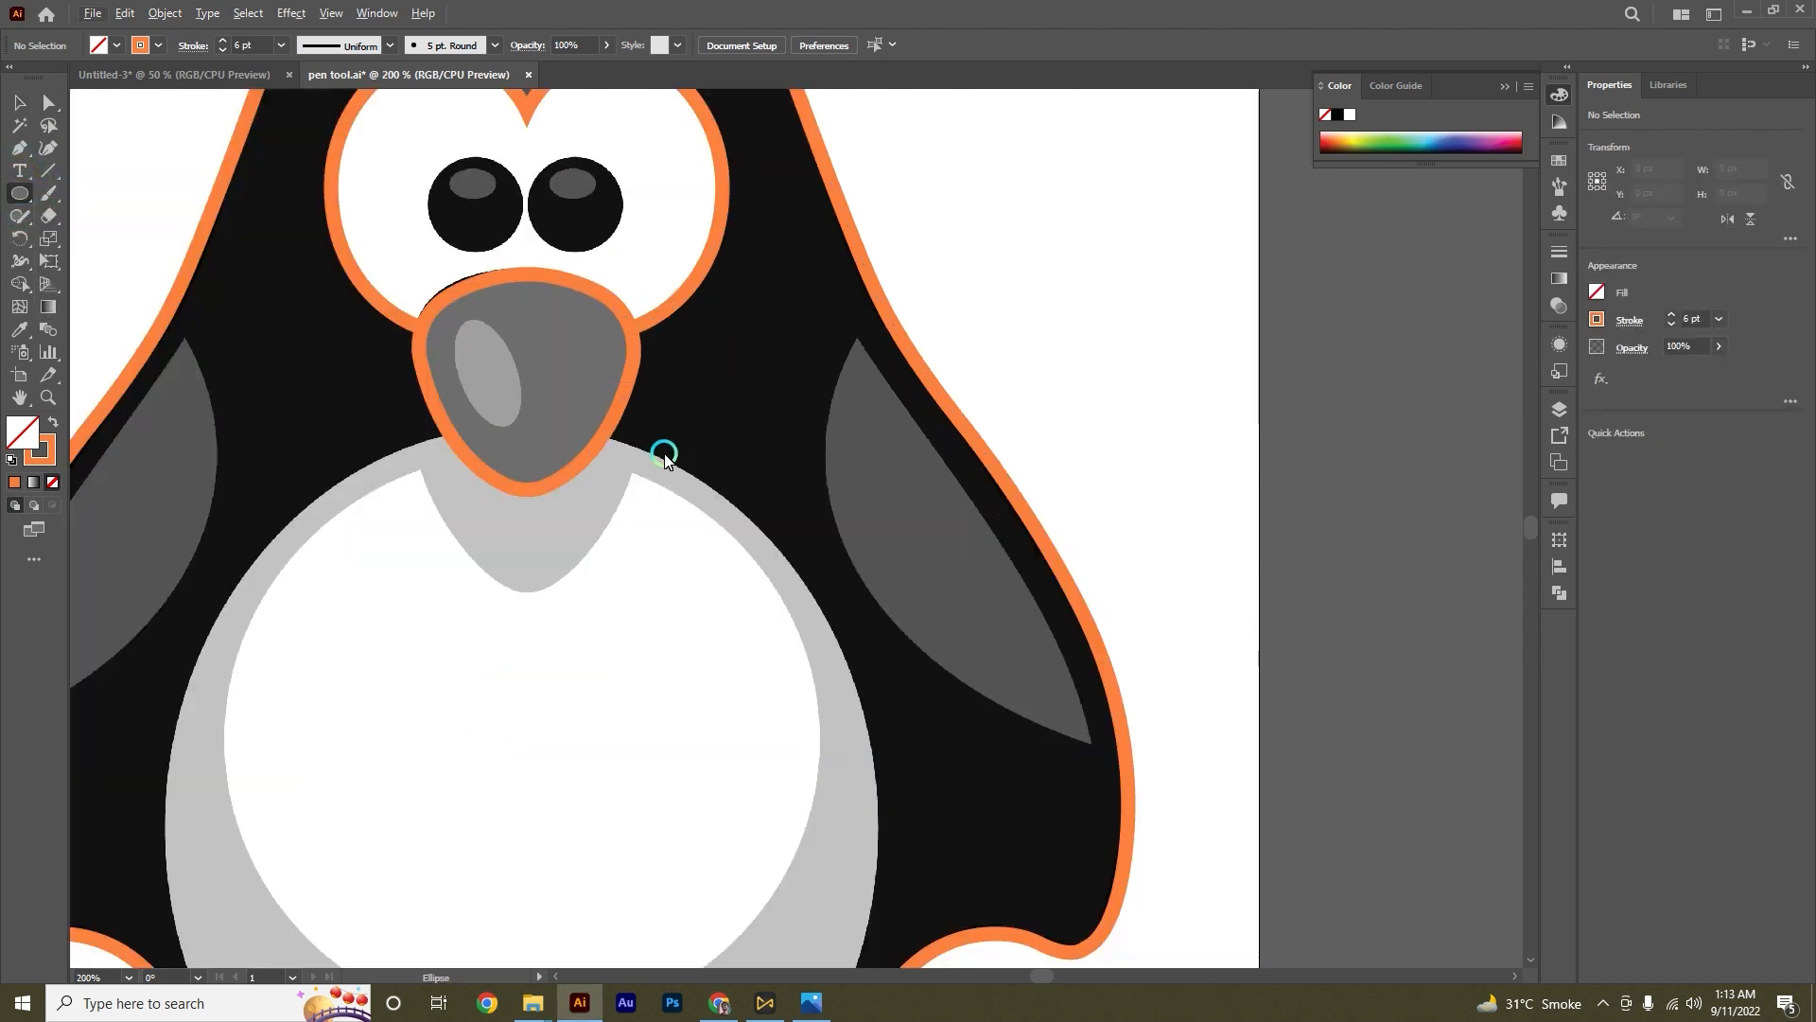
scroll(661, 454, up, 2)
scroll(823, 470, down, 1)
scroll(605, 388, up, 2)
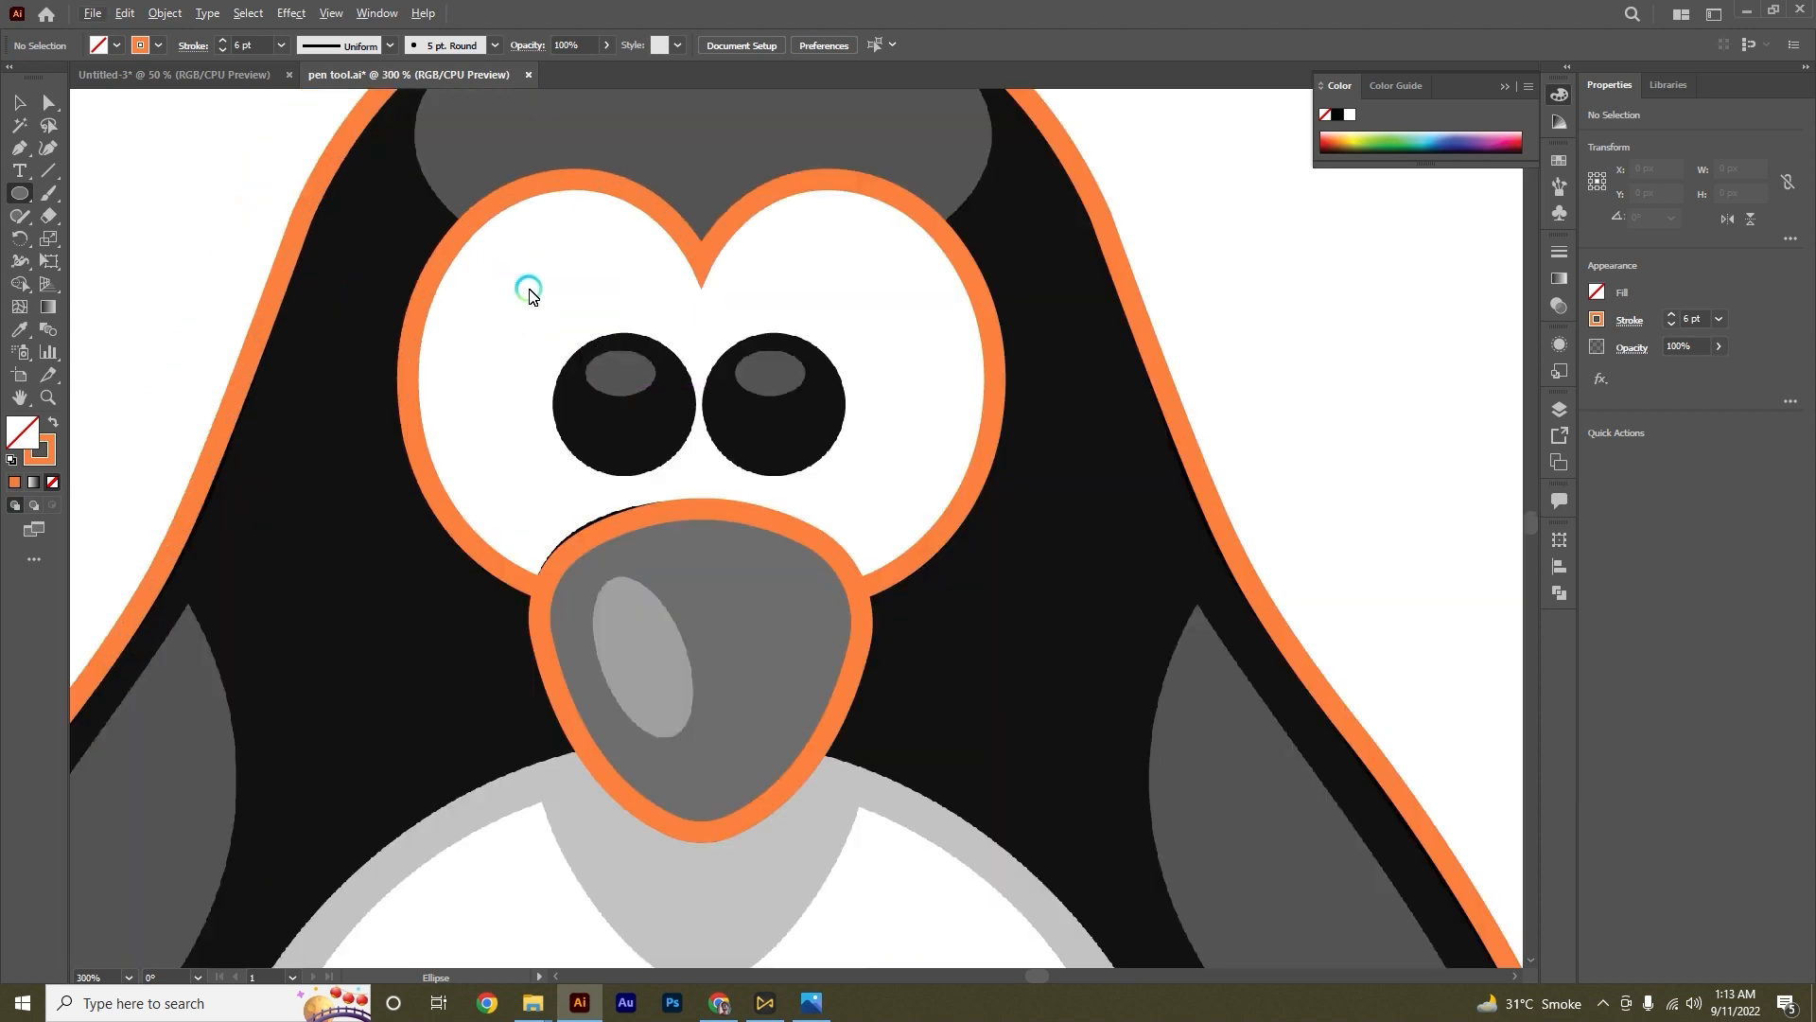
drag(528, 288, 688, 401)
click(13, 102)
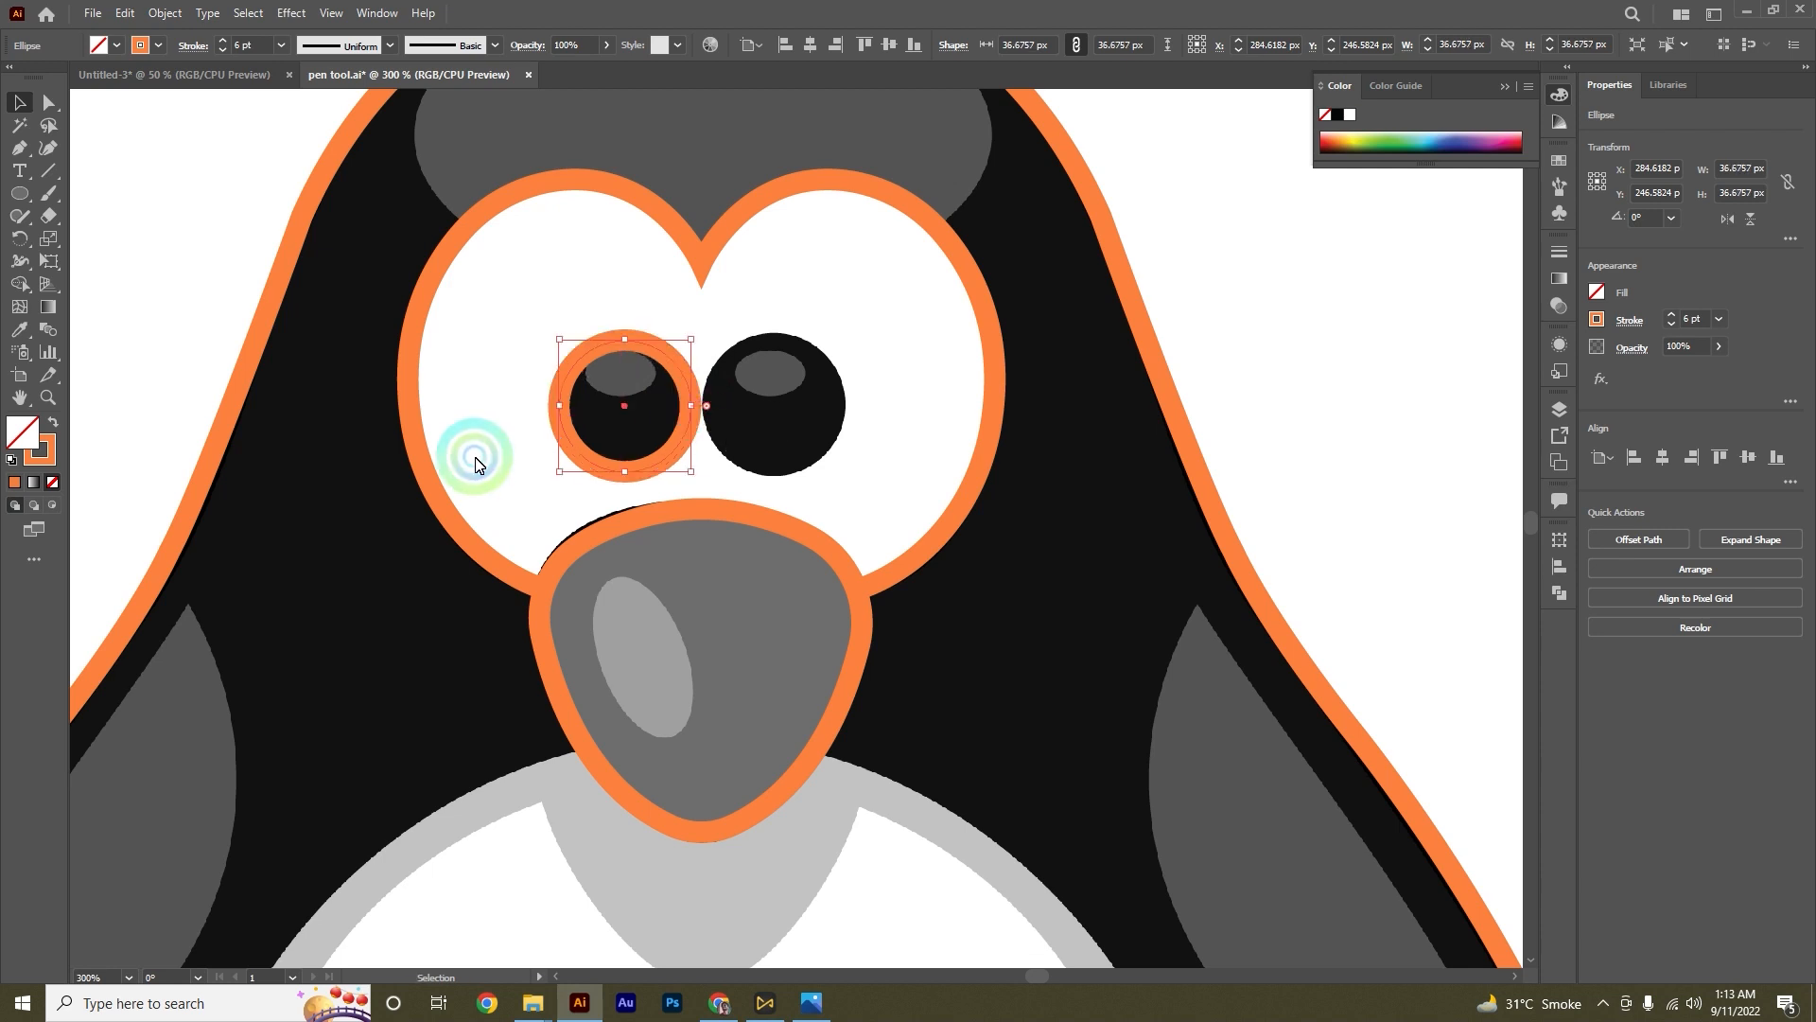
Step: Remove the circle's stroke, then enlarge it to about 40 px and nudge it to match the left pupil
click(36, 462)
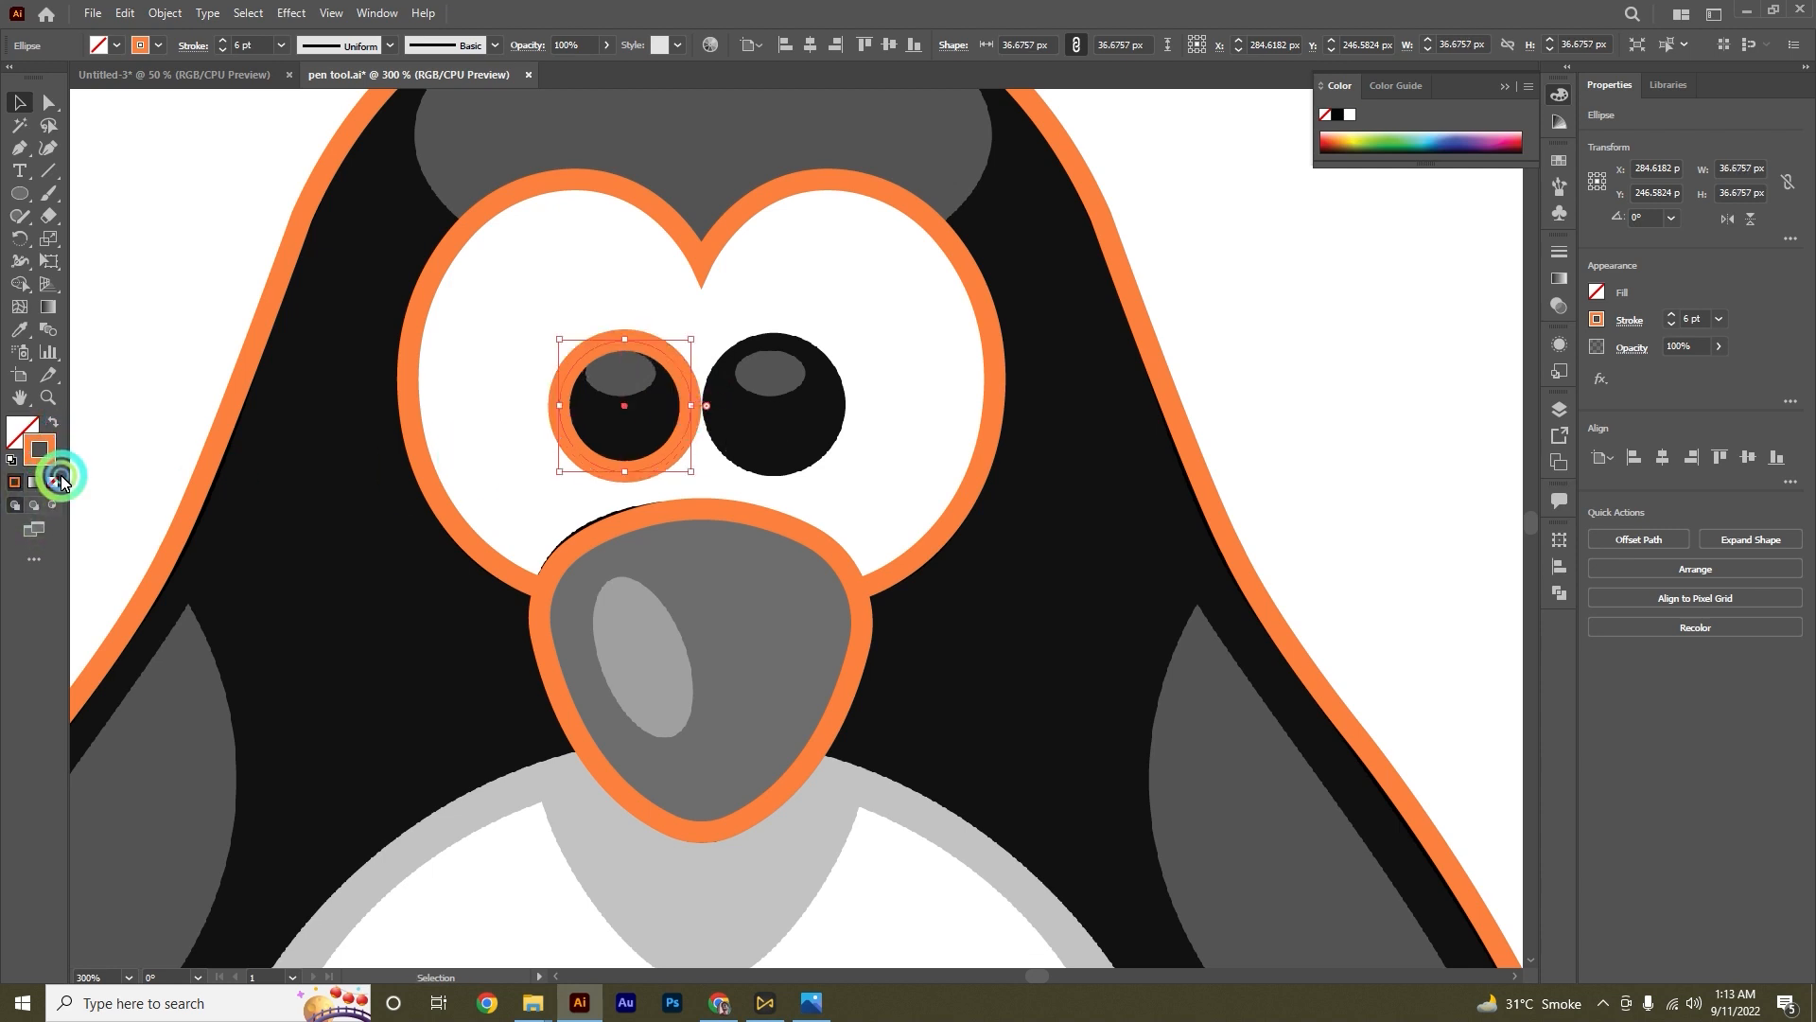
click(52, 482)
scroll(679, 394, up, 1)
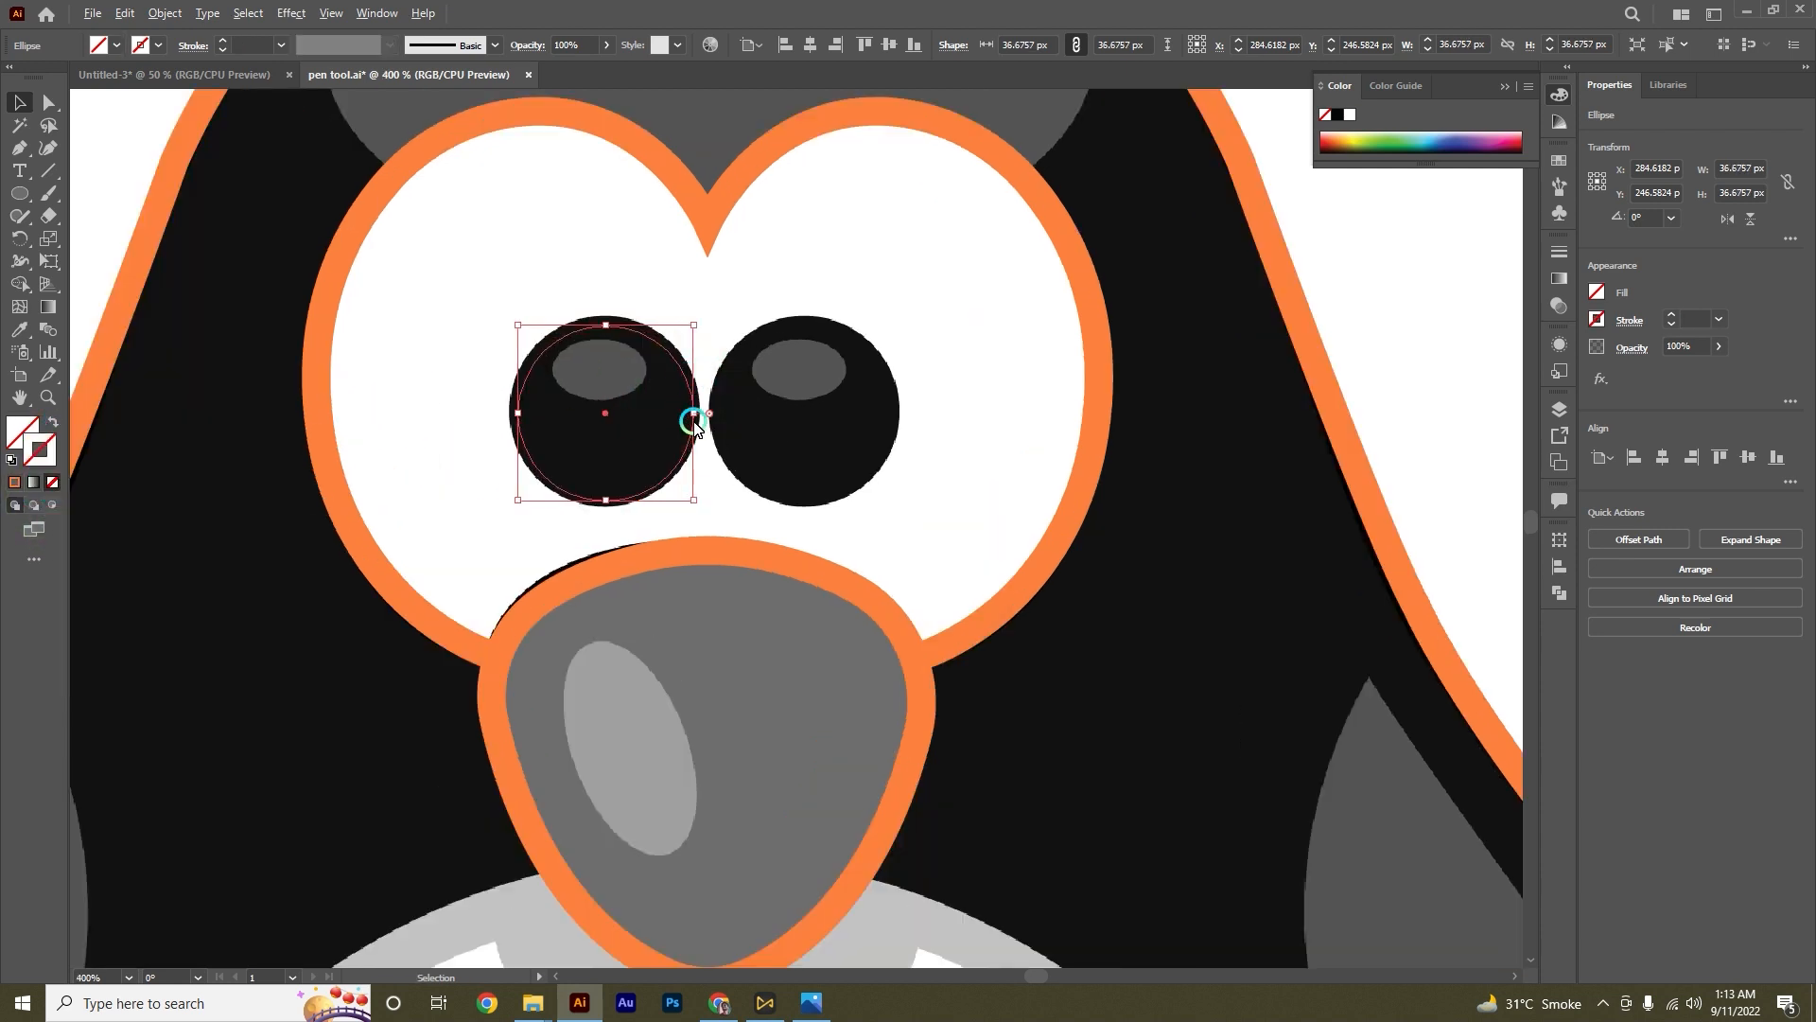
drag(693, 417, 702, 417)
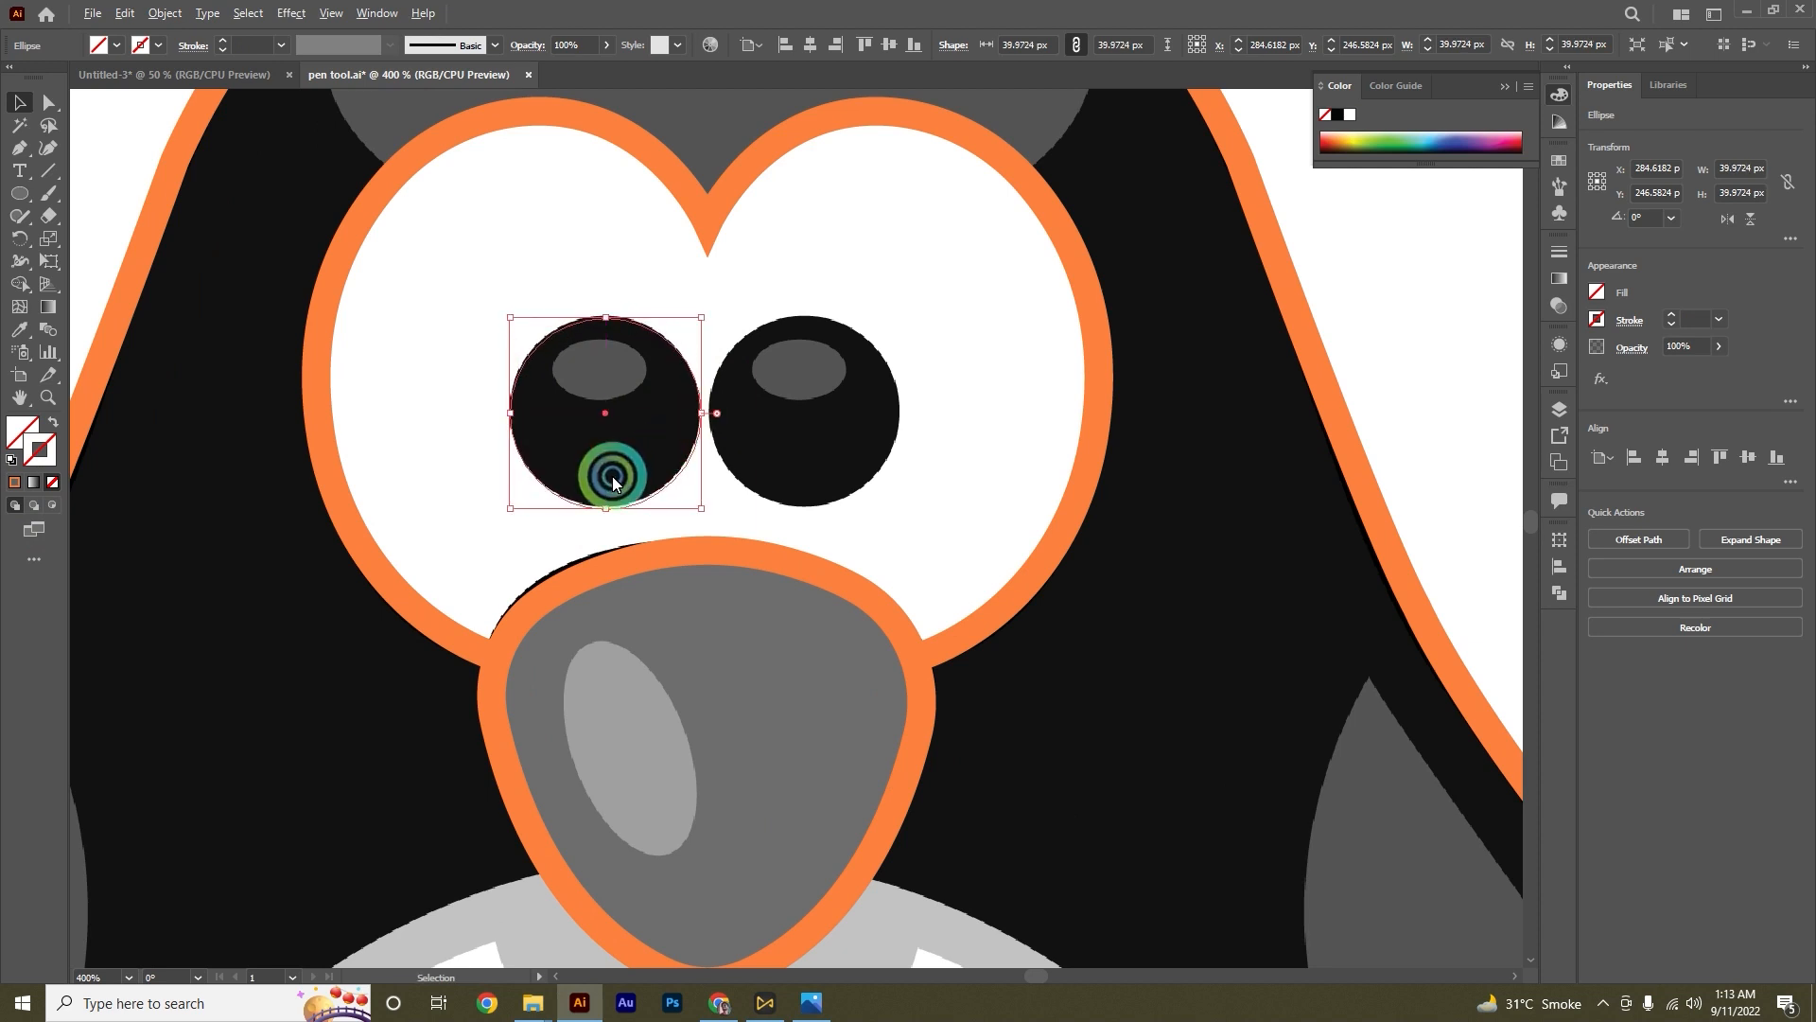
scroll(615, 419, up, 1)
drag(632, 546, 630, 542)
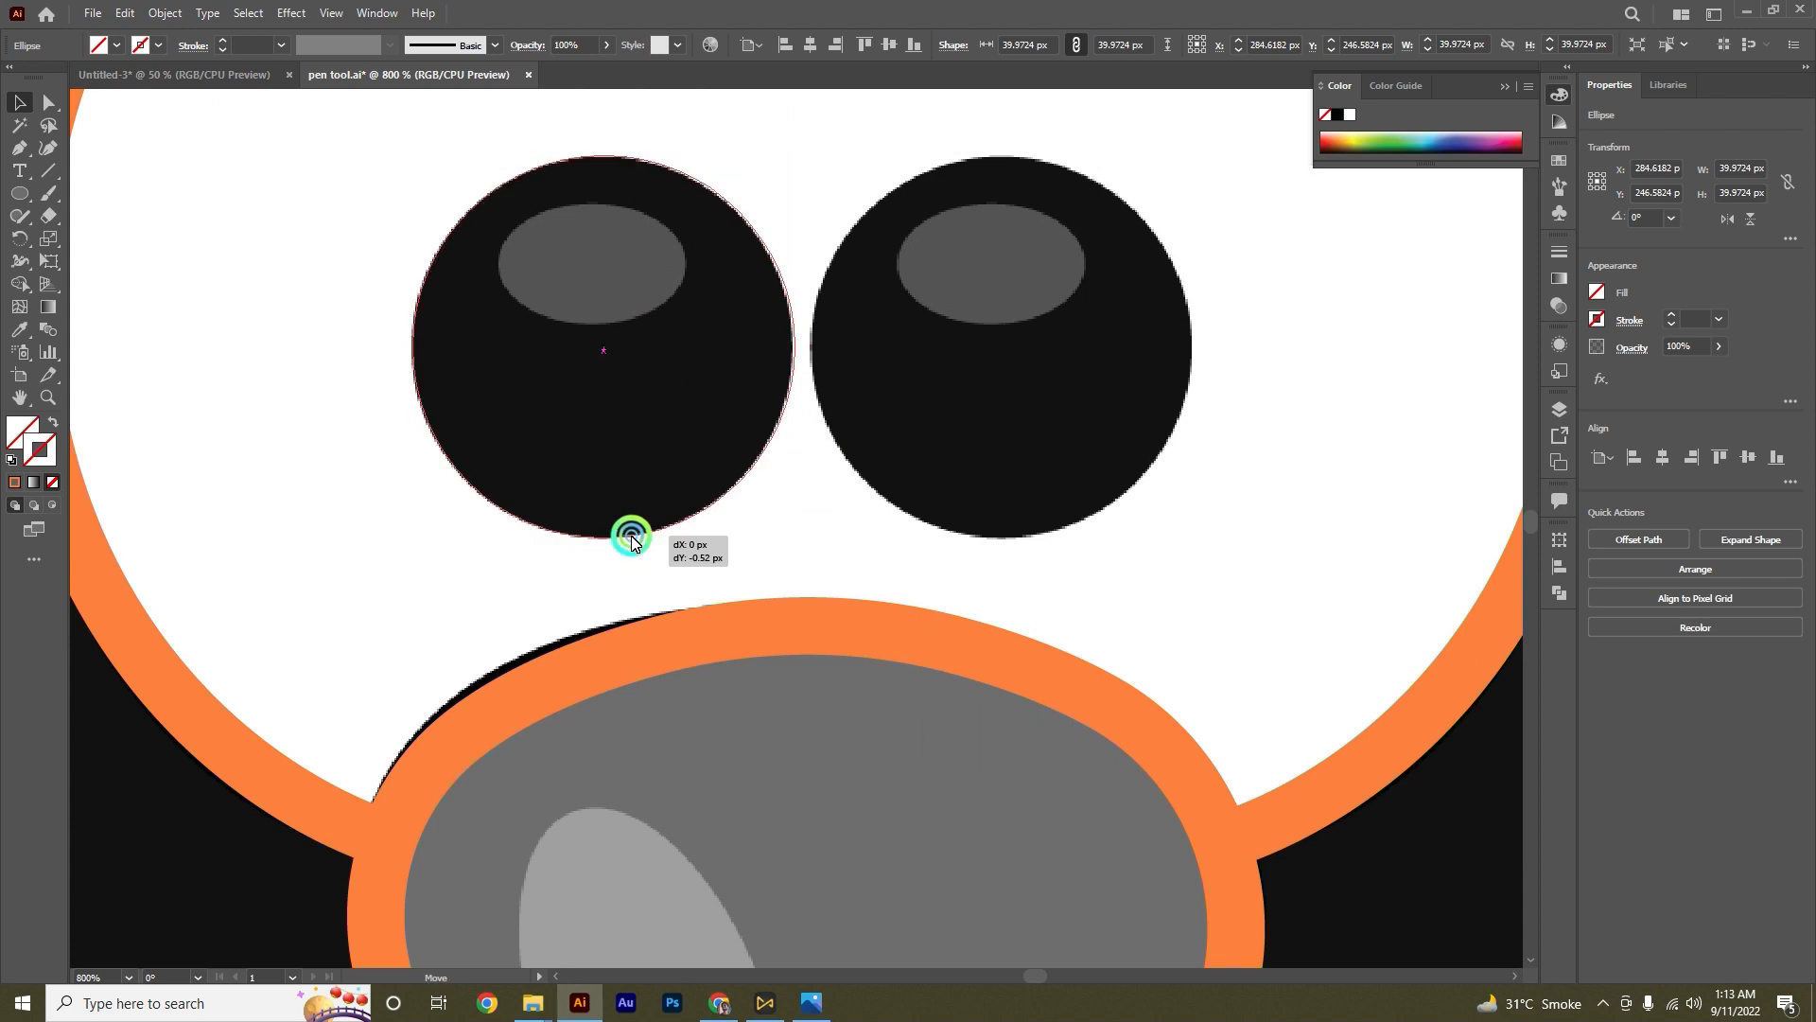
Step: Place a copy of the pupil circle over the right pupil, offset horizontally by about 41 px
scroll(644, 499, down, 3)
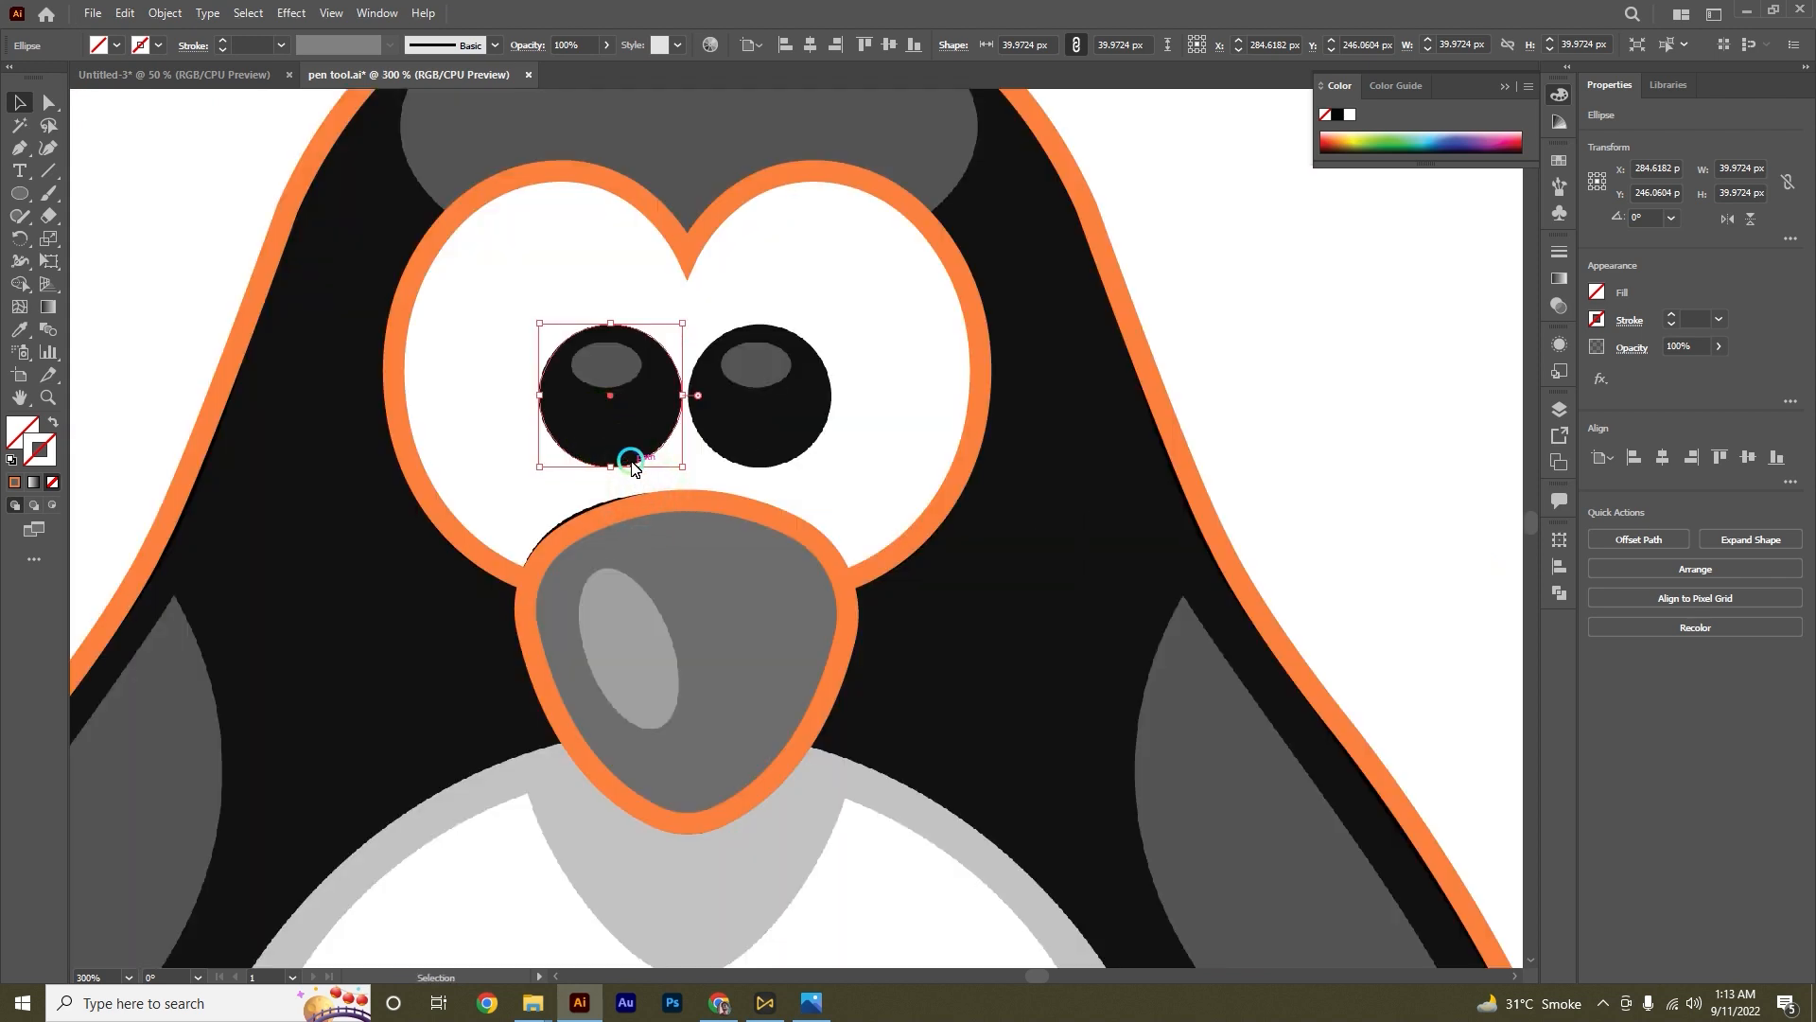
drag(632, 465, 780, 473)
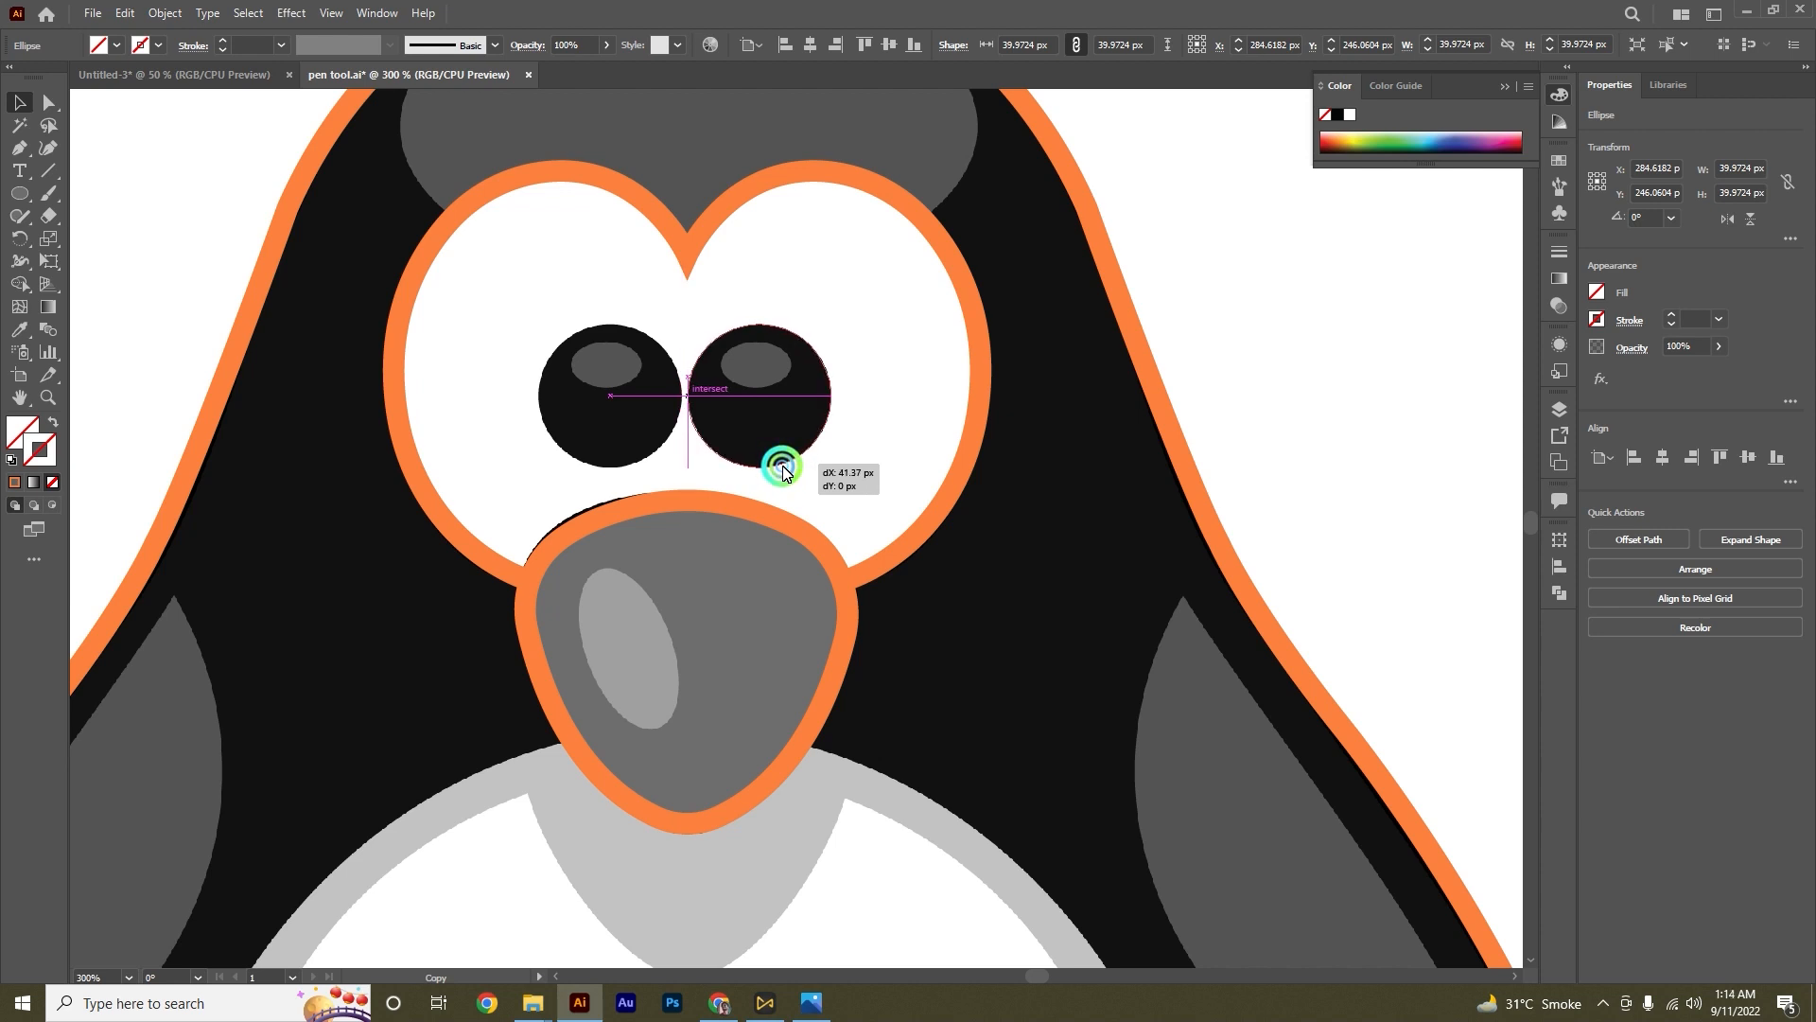
drag(783, 470, 783, 471)
click(624, 487)
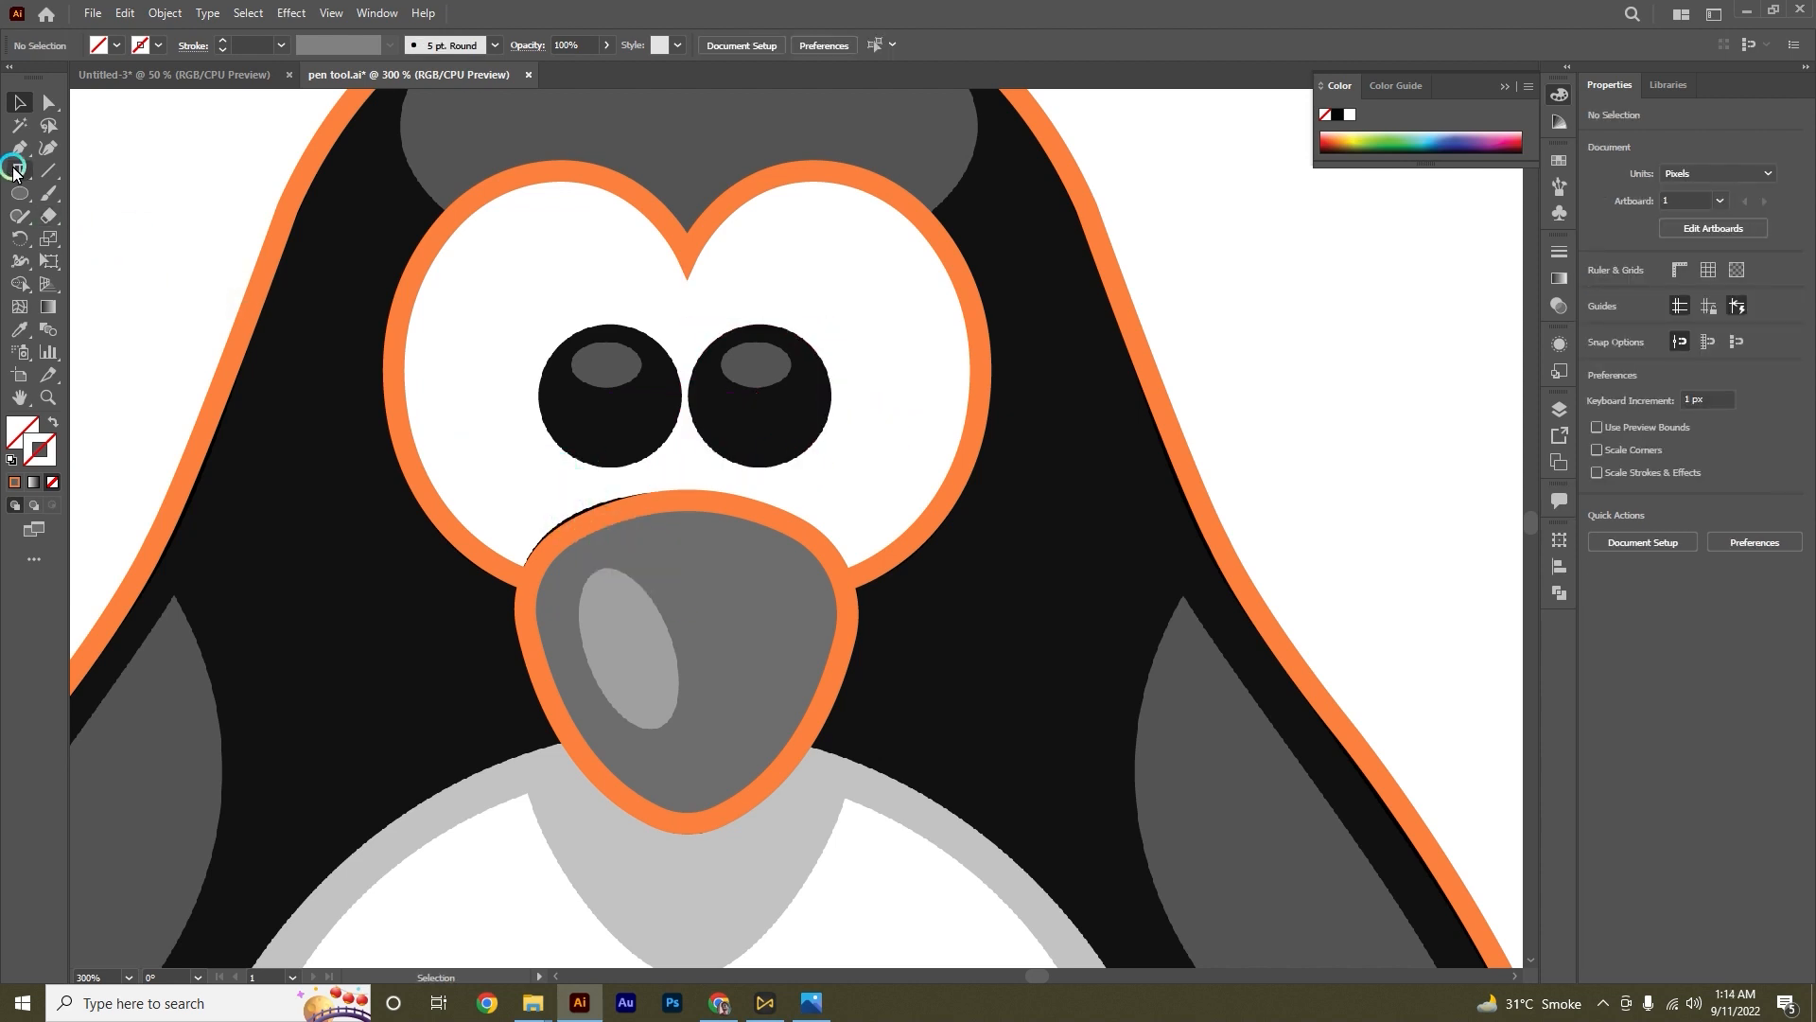
Step: Draw an ellipse about 19 by 10 px and position it over the left pupil's highlight
click(24, 195)
drag(593, 361, 663, 395)
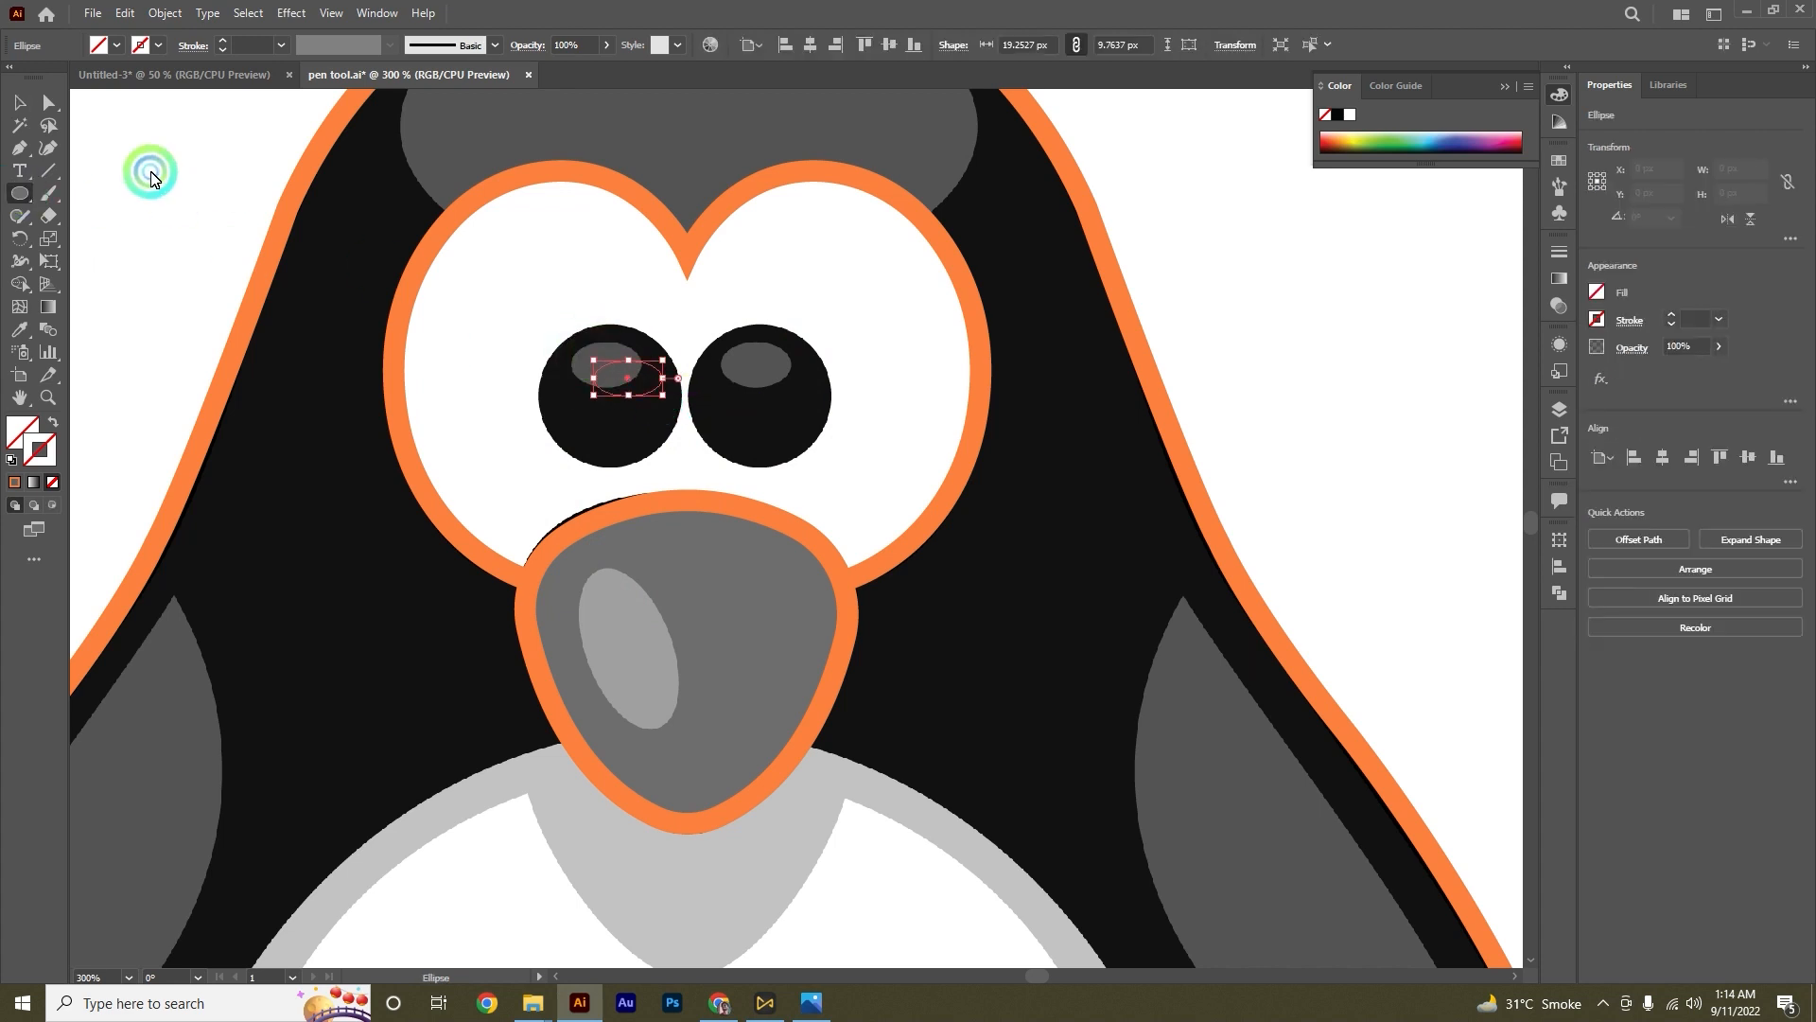
click(33, 112)
scroll(606, 349, up, 3)
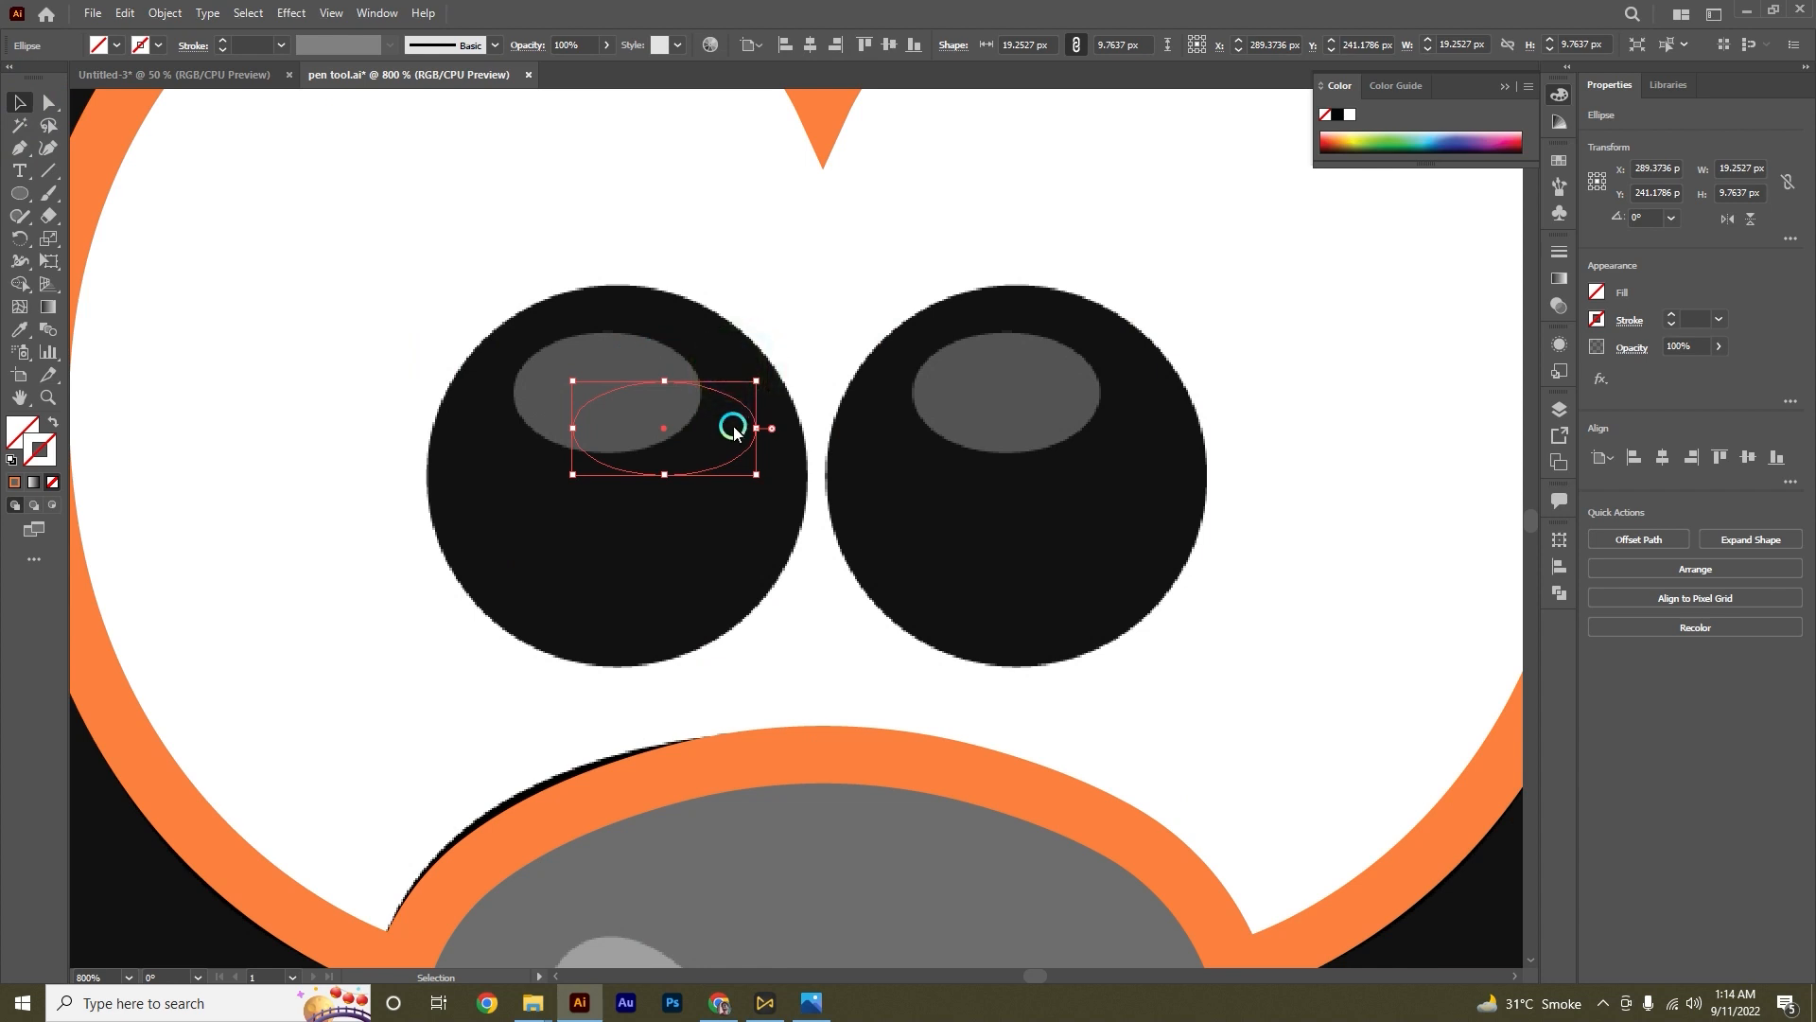
drag(725, 470, 667, 442)
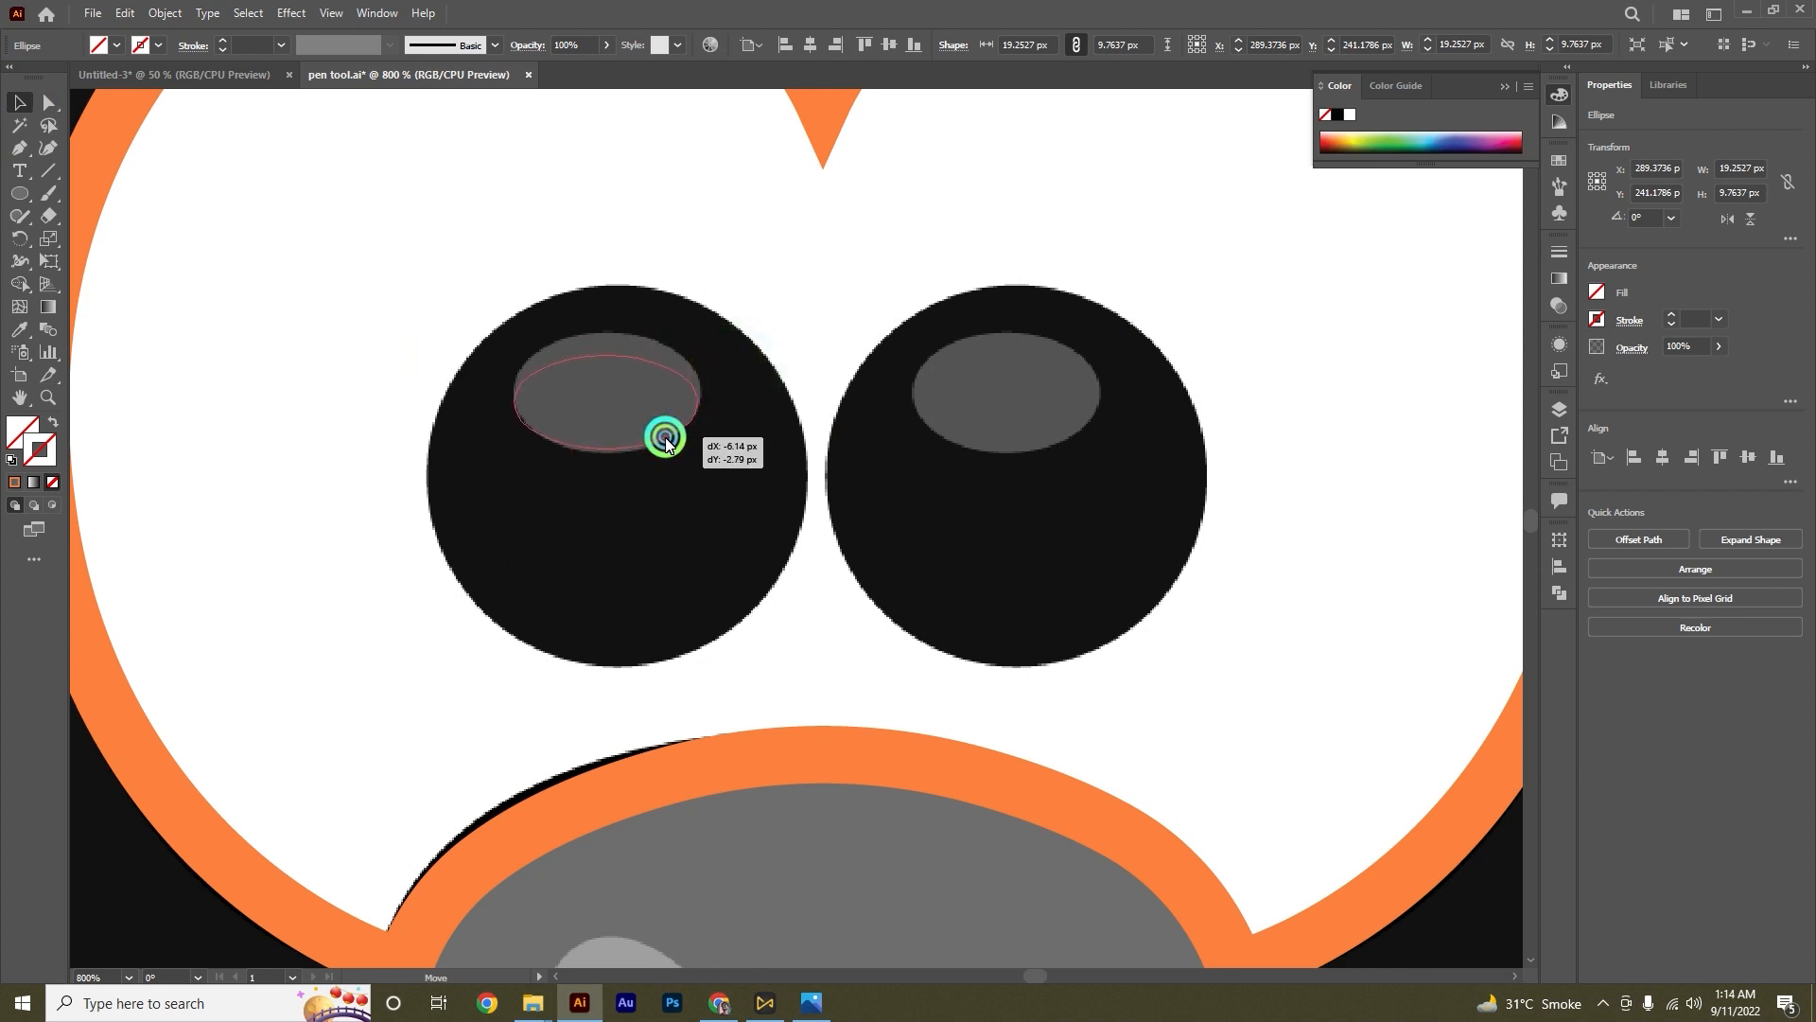
drag(666, 440, 666, 440)
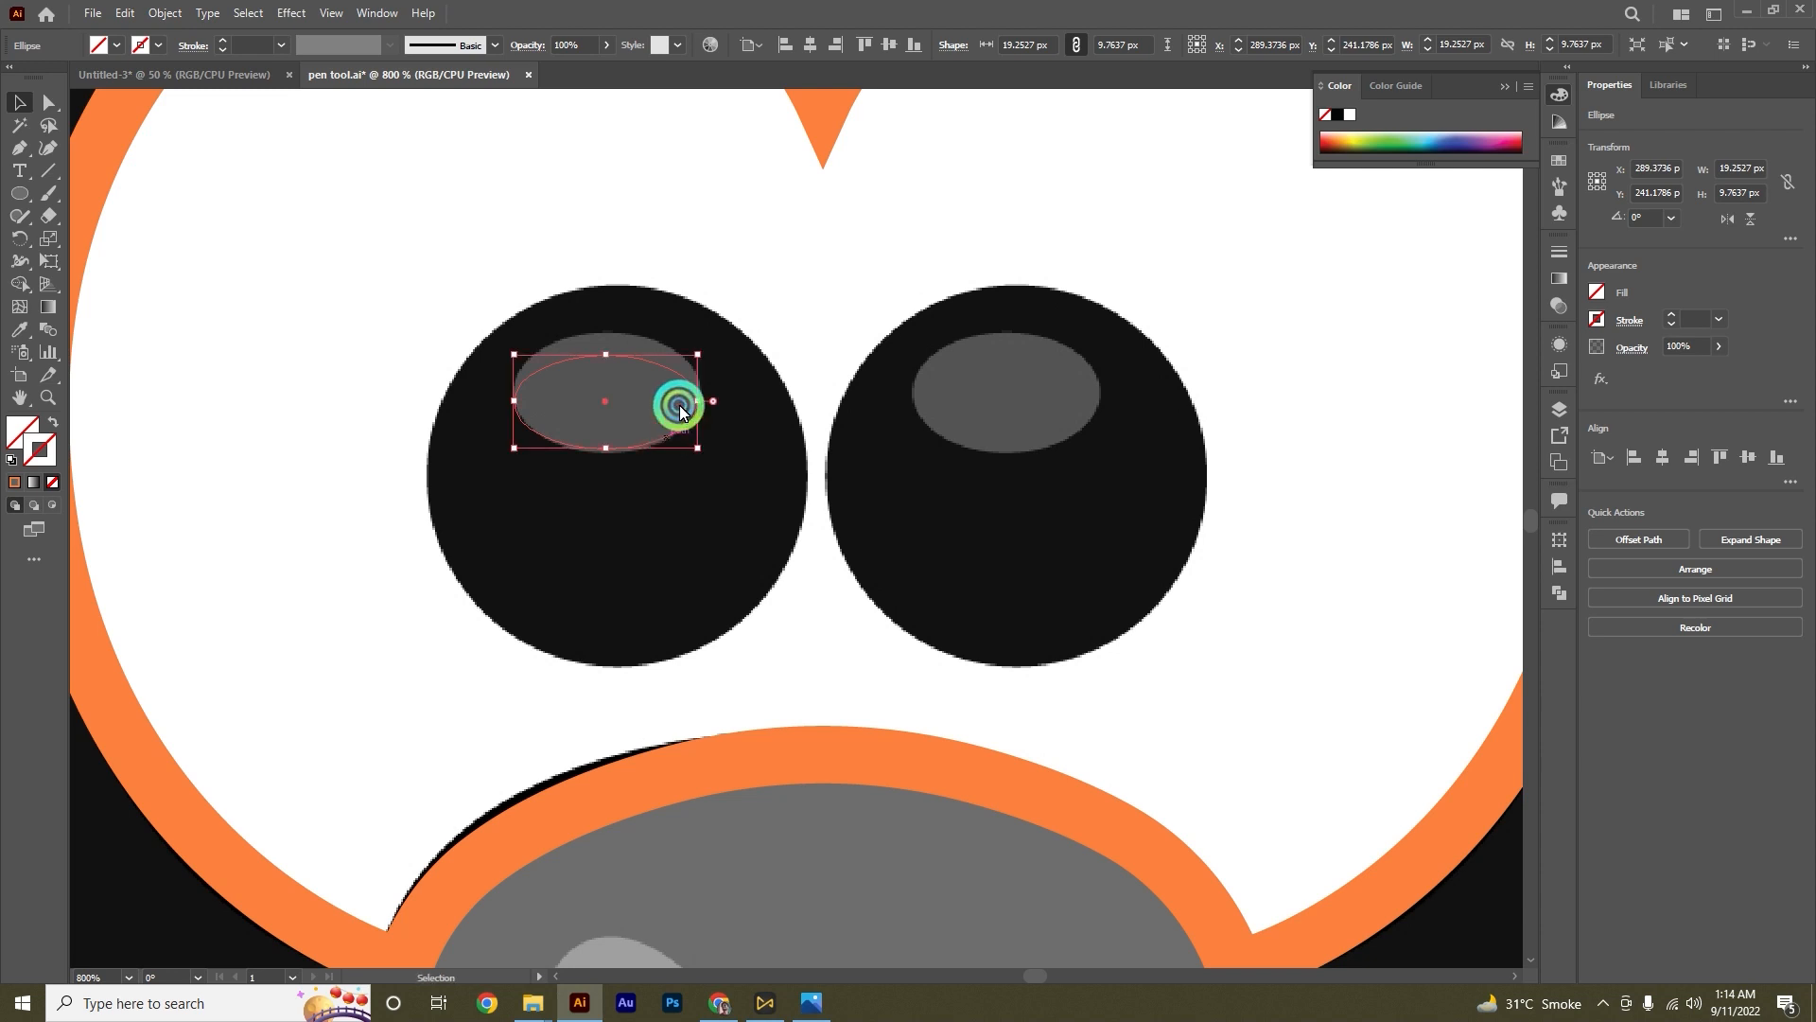
Step: Stretch the ellipse to fit the left pupil's highlight and place a copy on the right pupil's highlight
drag(605, 353, 607, 331)
click(700, 392)
drag(700, 393, 704, 394)
drag(609, 449, 1044, 453)
key(ctrl+shift+a)
Step: Draw a tall ellipse about 20 by 48 px over the beak's highlight
scroll(694, 293, down, 6)
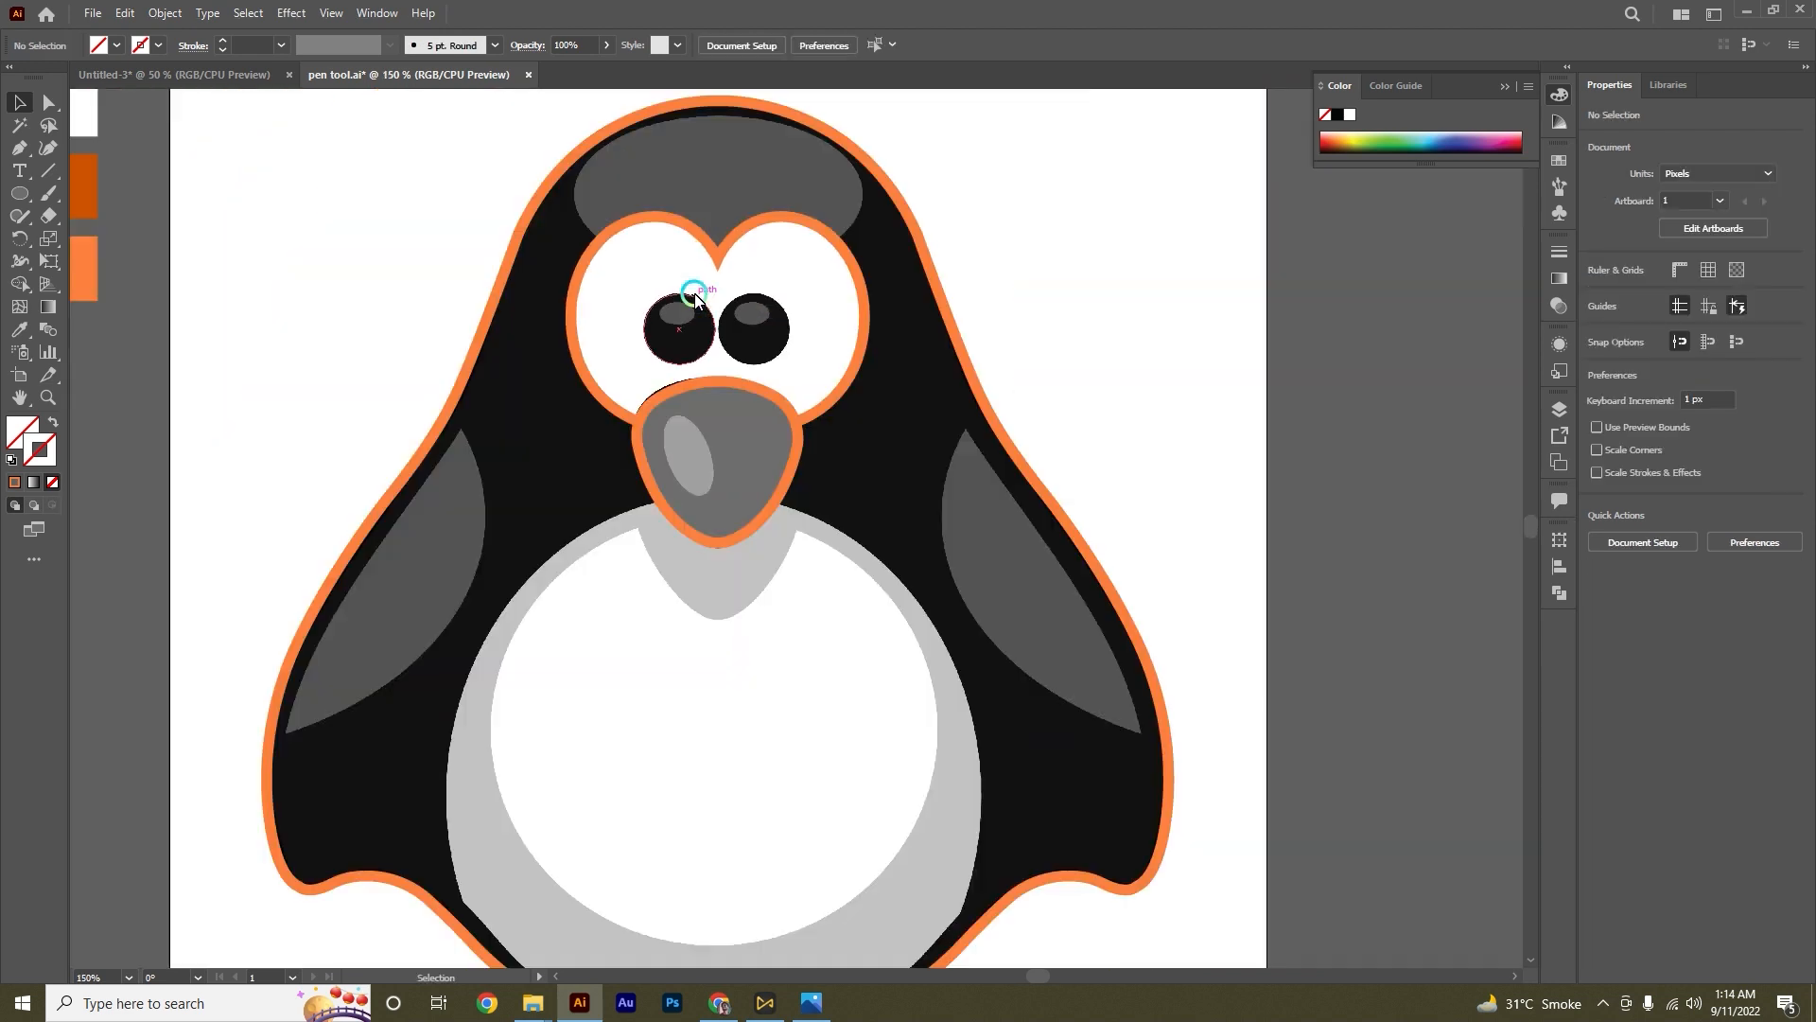
scroll(695, 293, down, 1)
scroll(681, 360, up, 5)
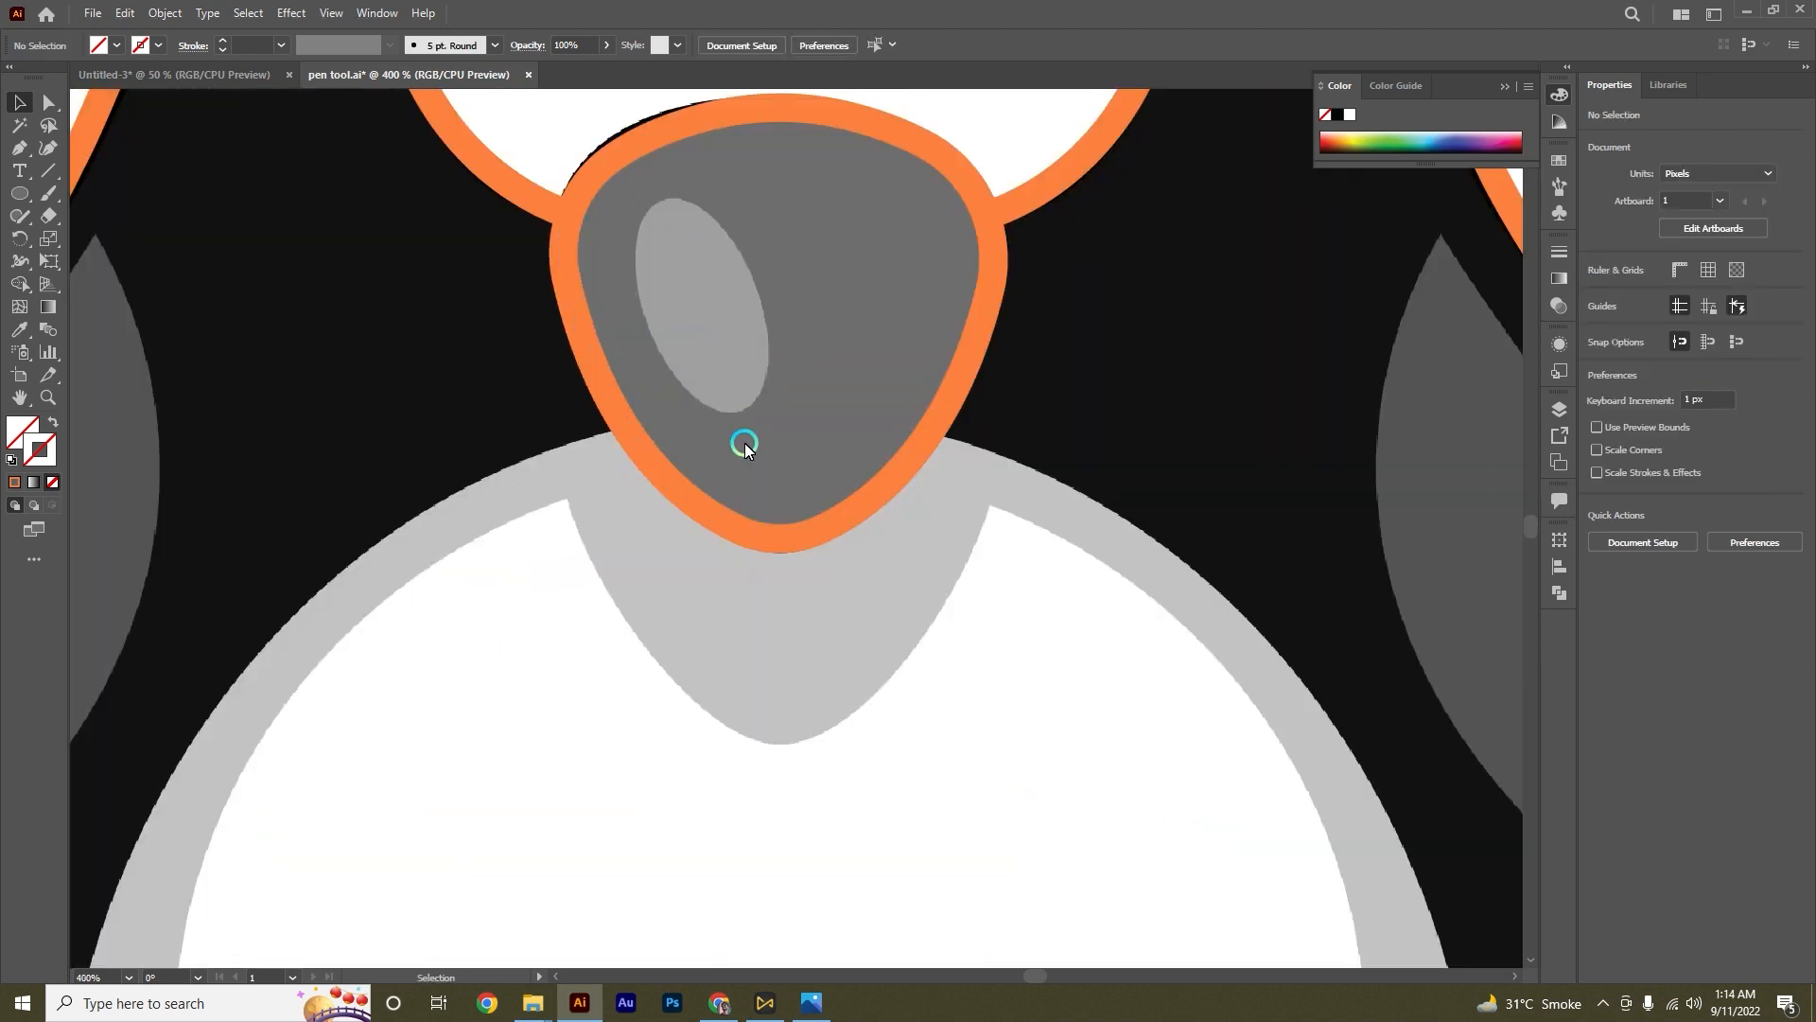
click(23, 196)
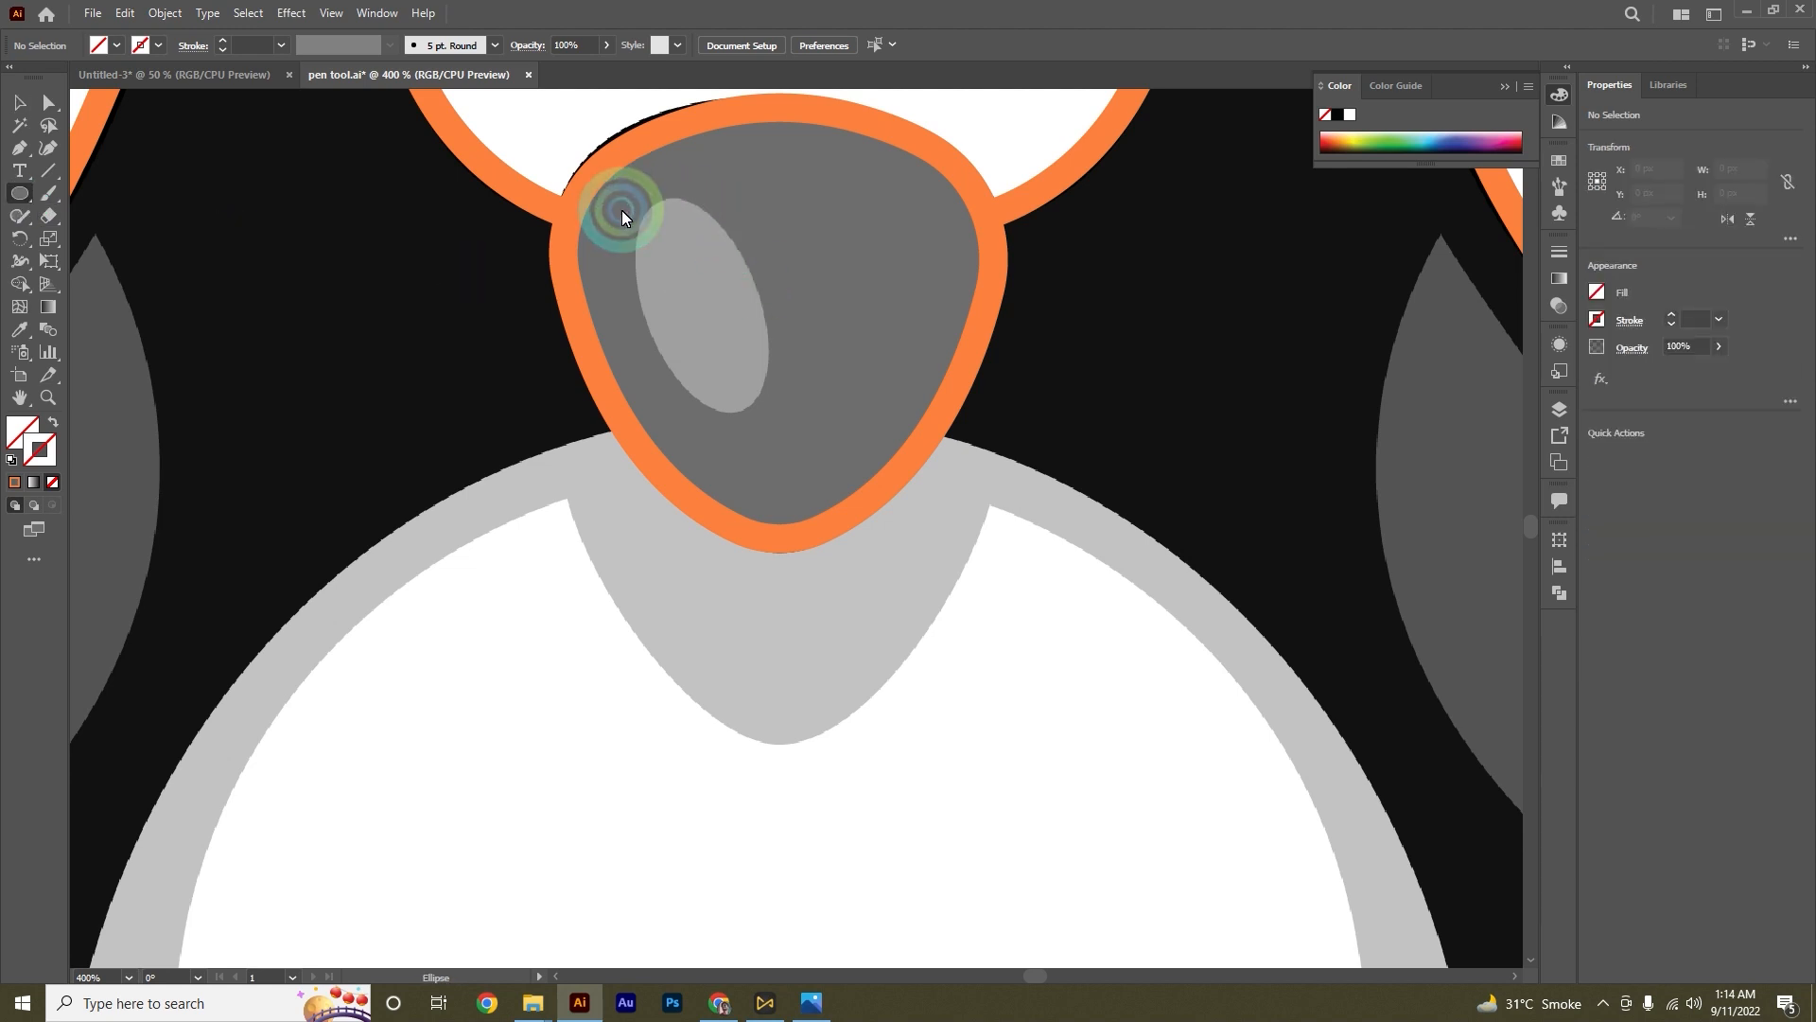
drag(622, 215, 716, 441)
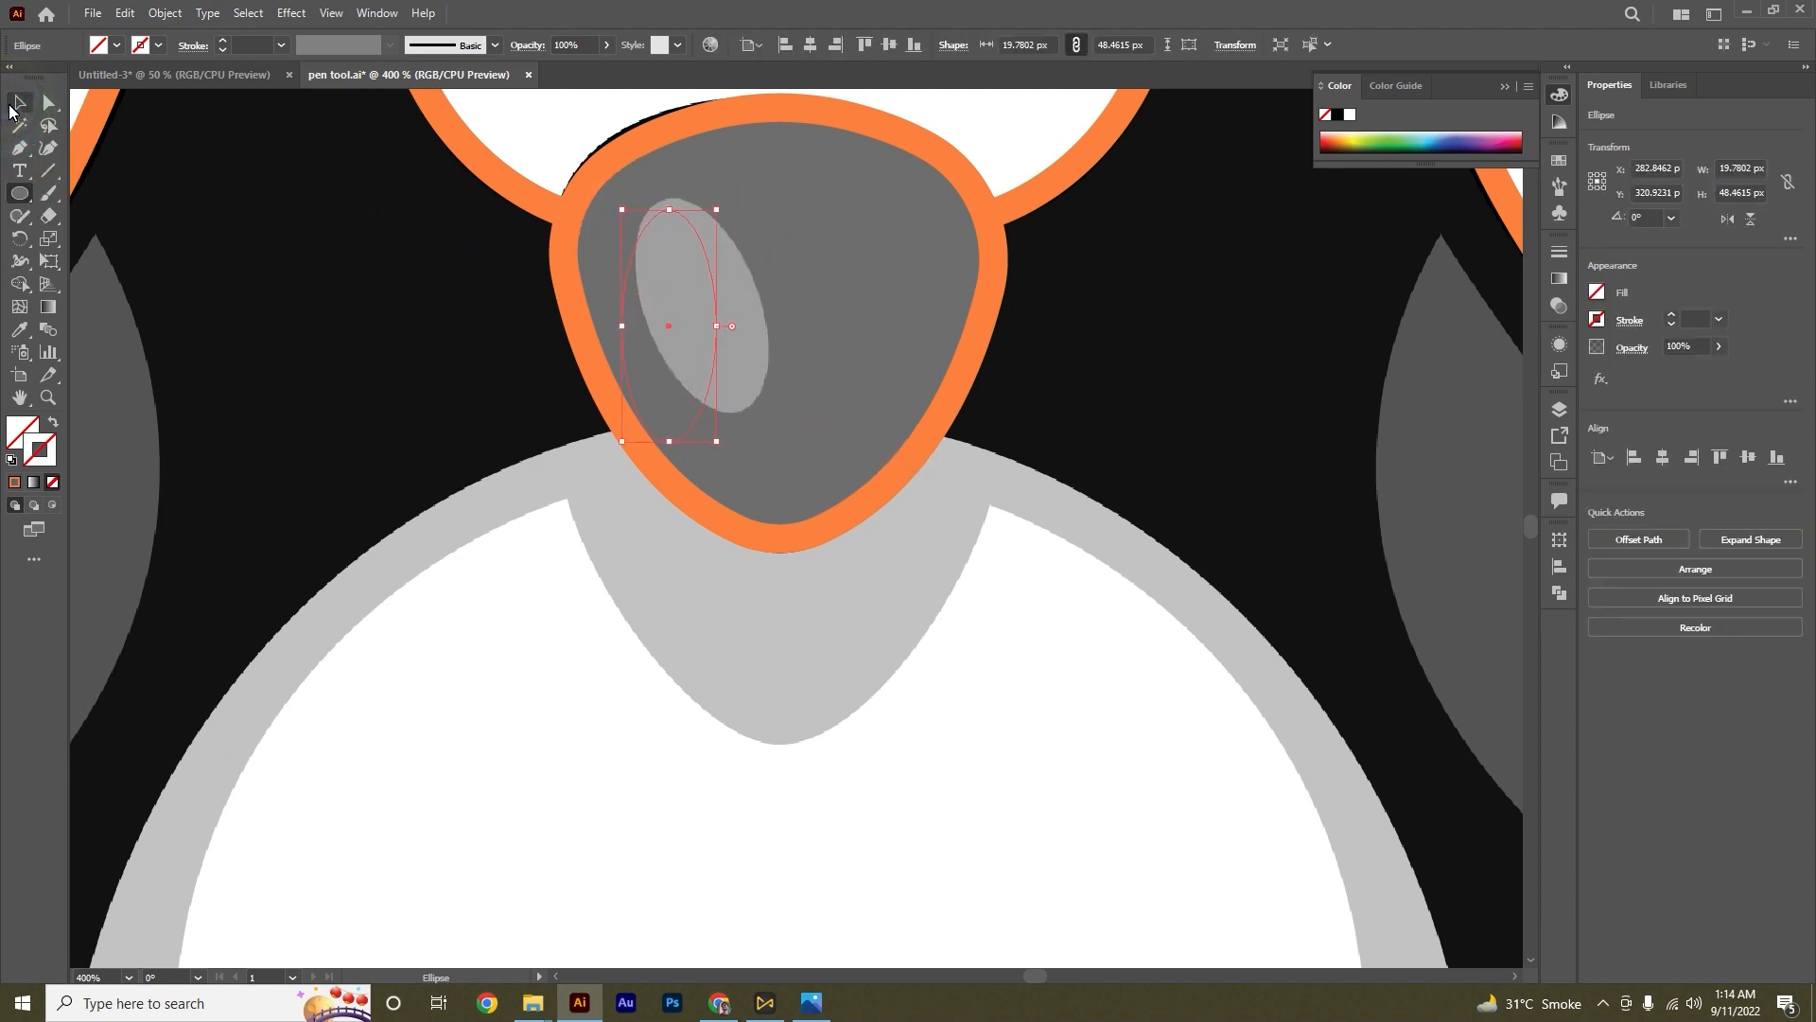
click(13, 106)
scroll(786, 294, up, 2)
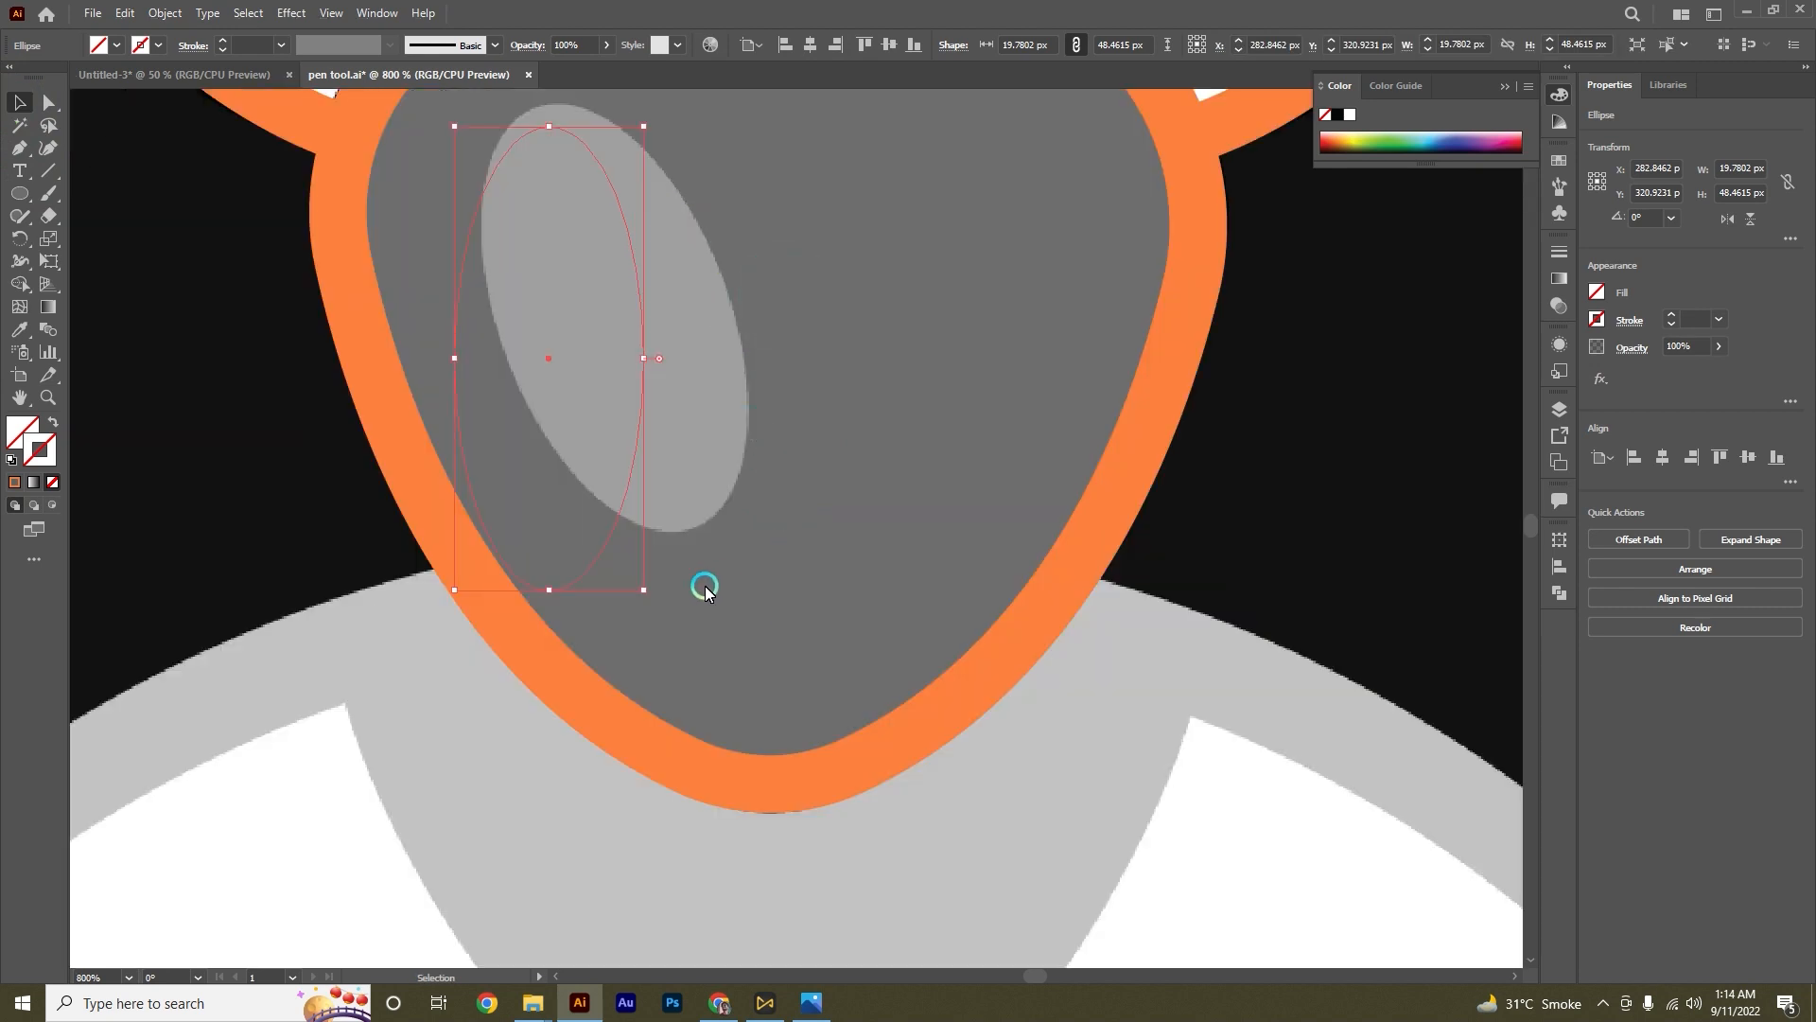
Step: Rotate the ellipse to about 21° and move and resize it to match the beak's highlight
drag(650, 600, 690, 539)
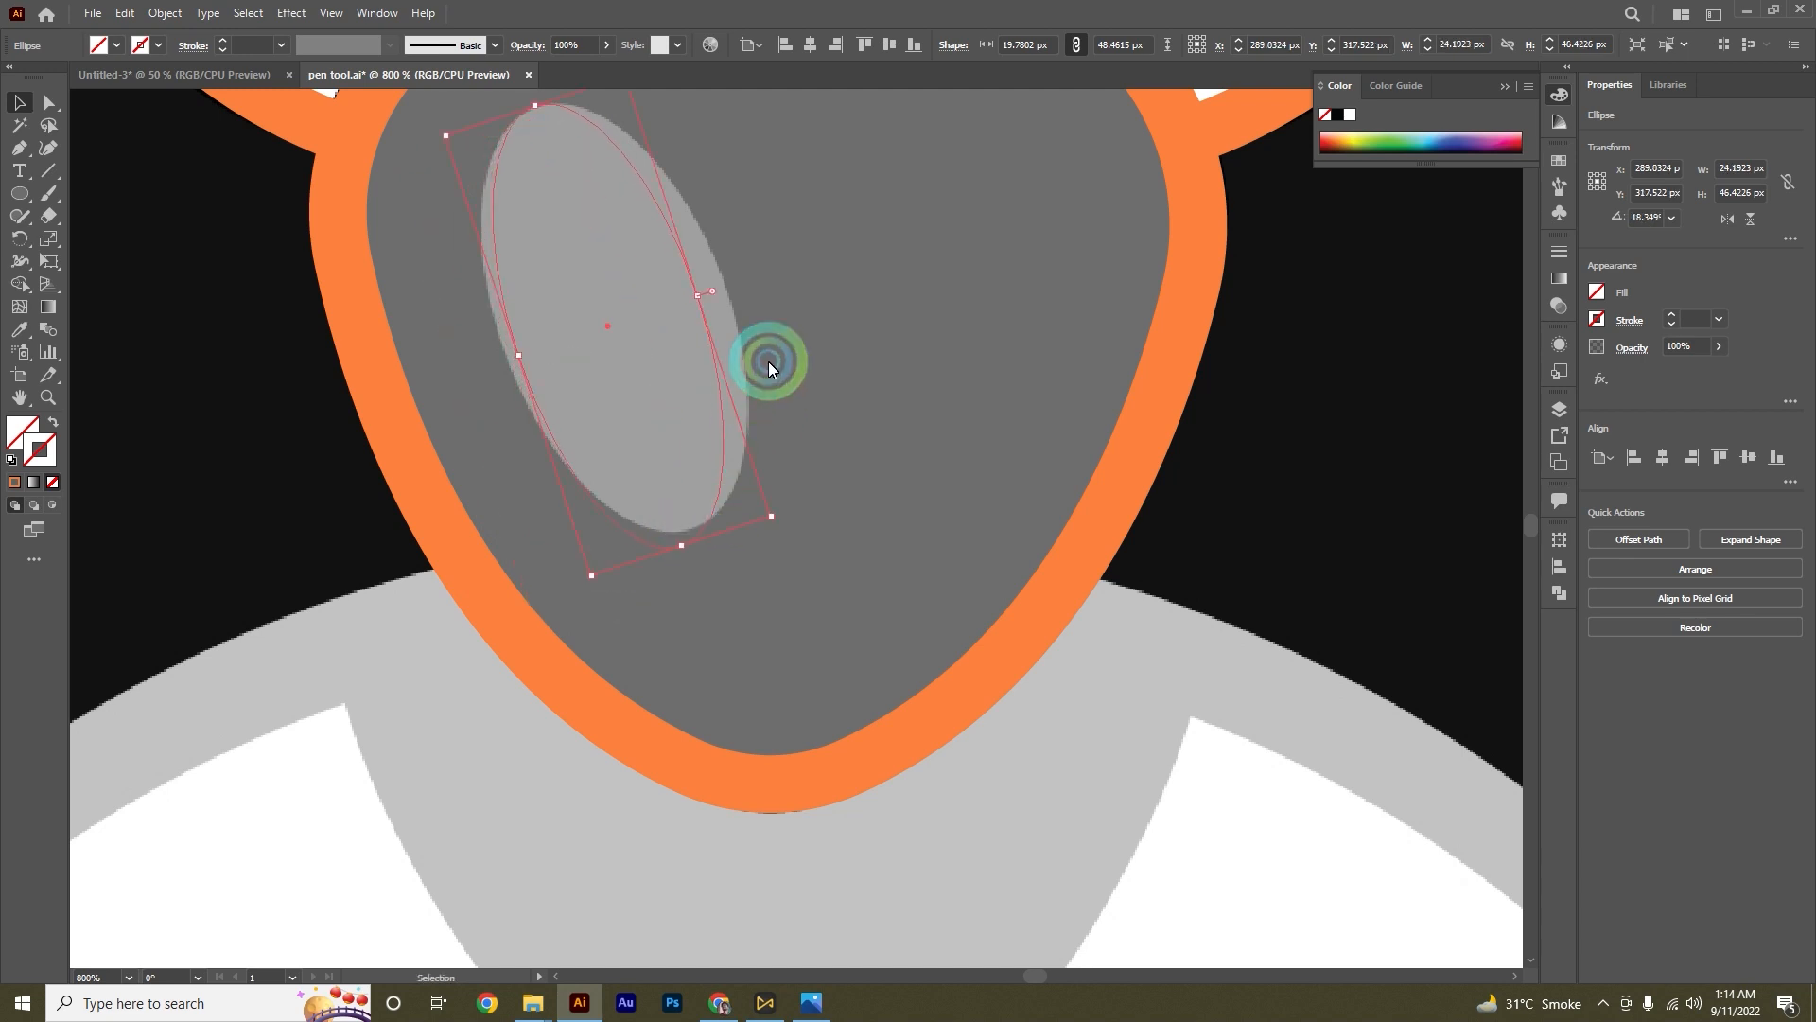
drag(696, 293, 725, 292)
click(556, 369)
drag(519, 358, 501, 360)
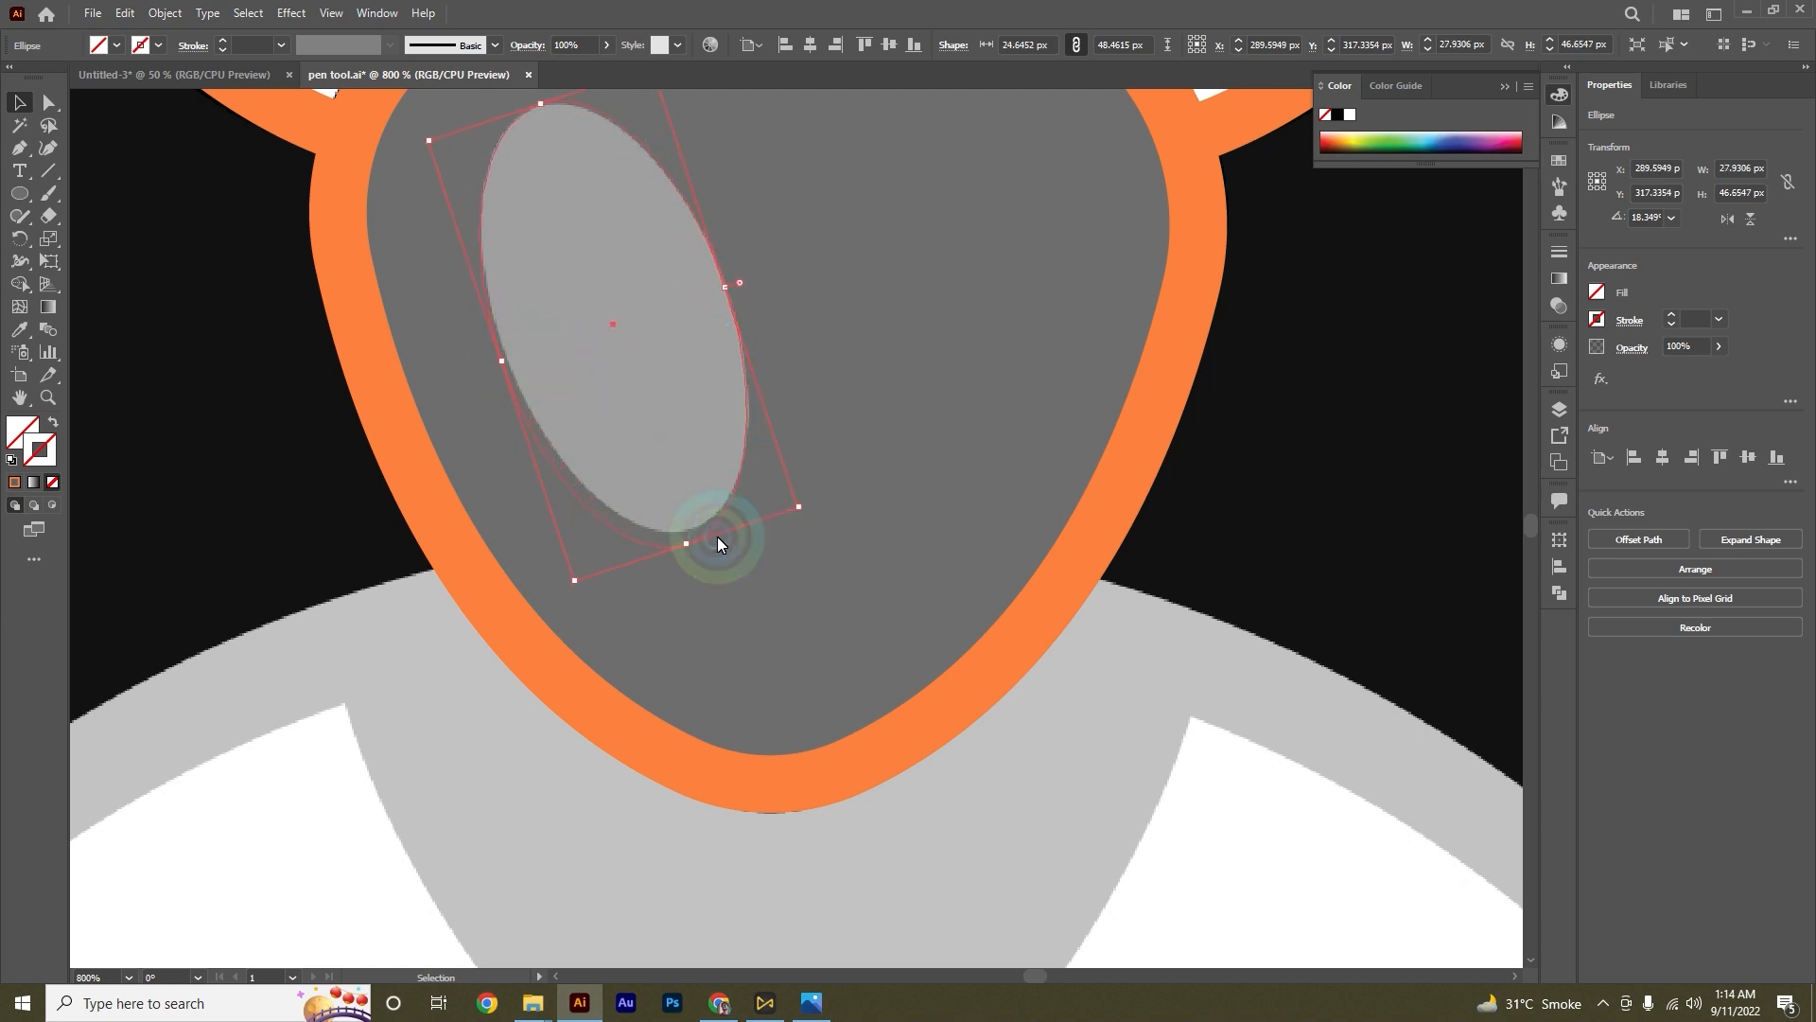
drag(685, 549, 681, 529)
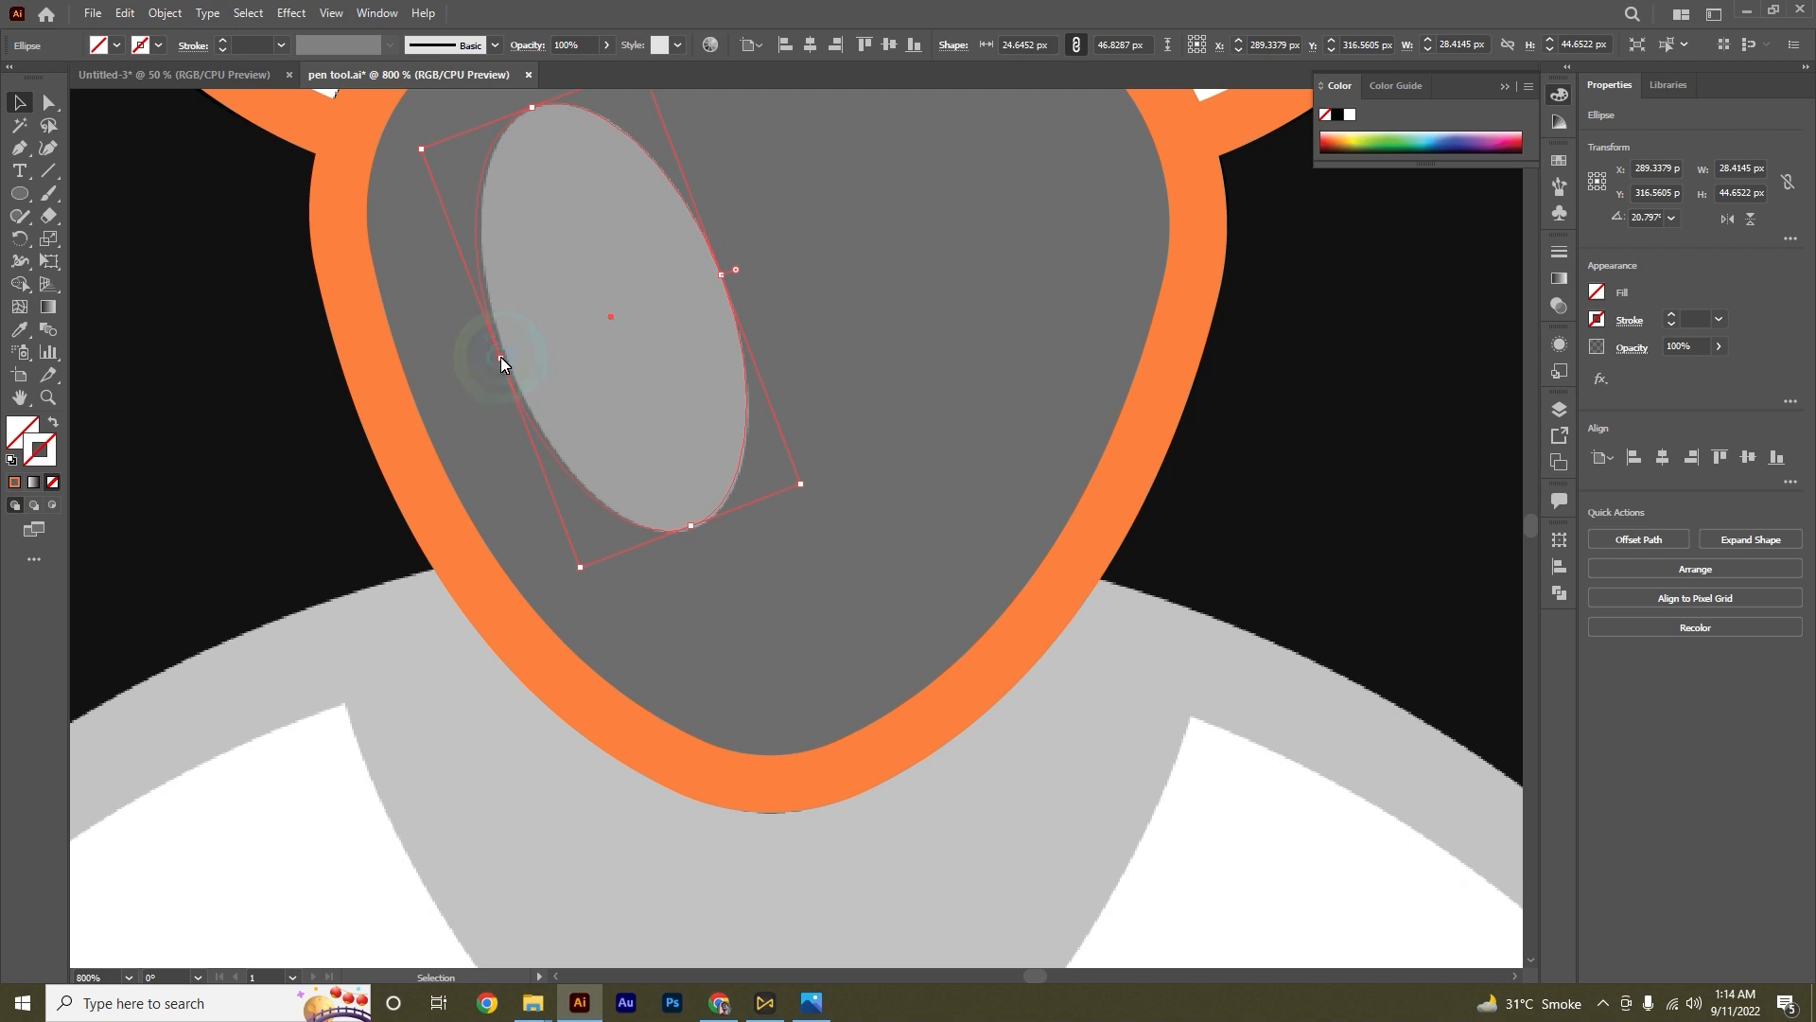
drag(501, 356, 506, 356)
click(822, 378)
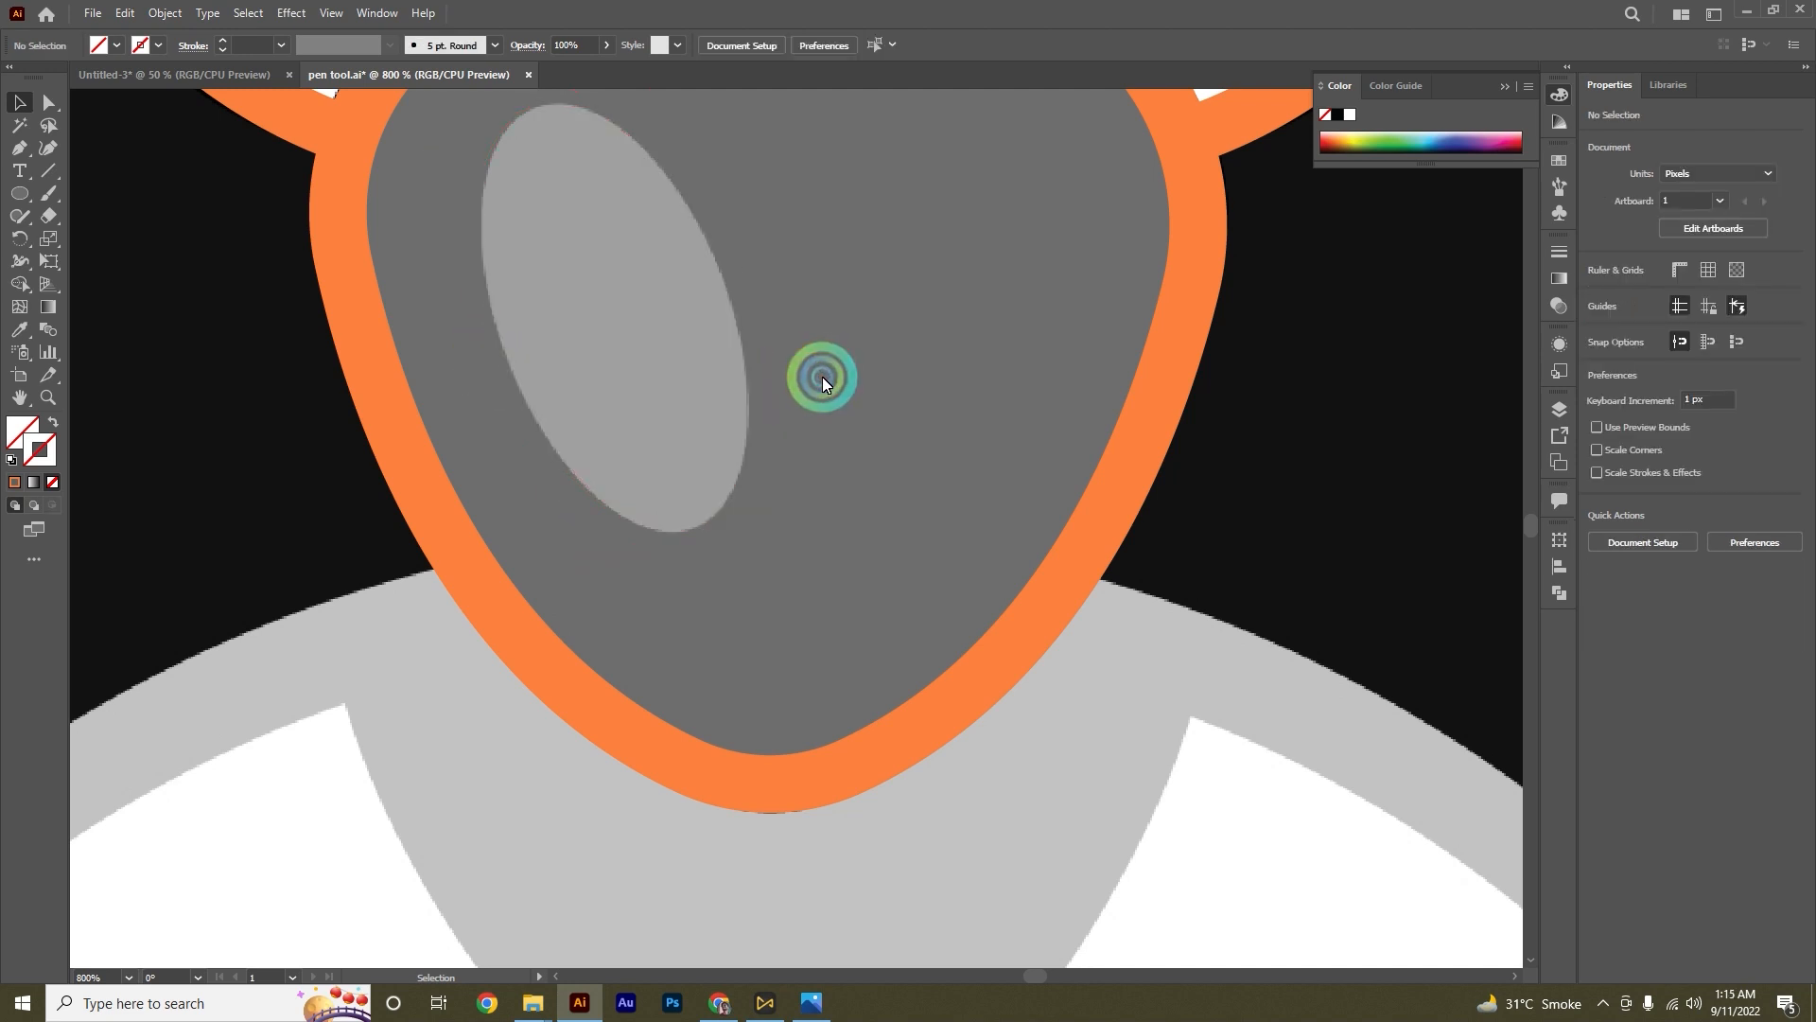
scroll(821, 376, down, 4)
scroll(804, 386, down, 1)
scroll(787, 394, down, 2)
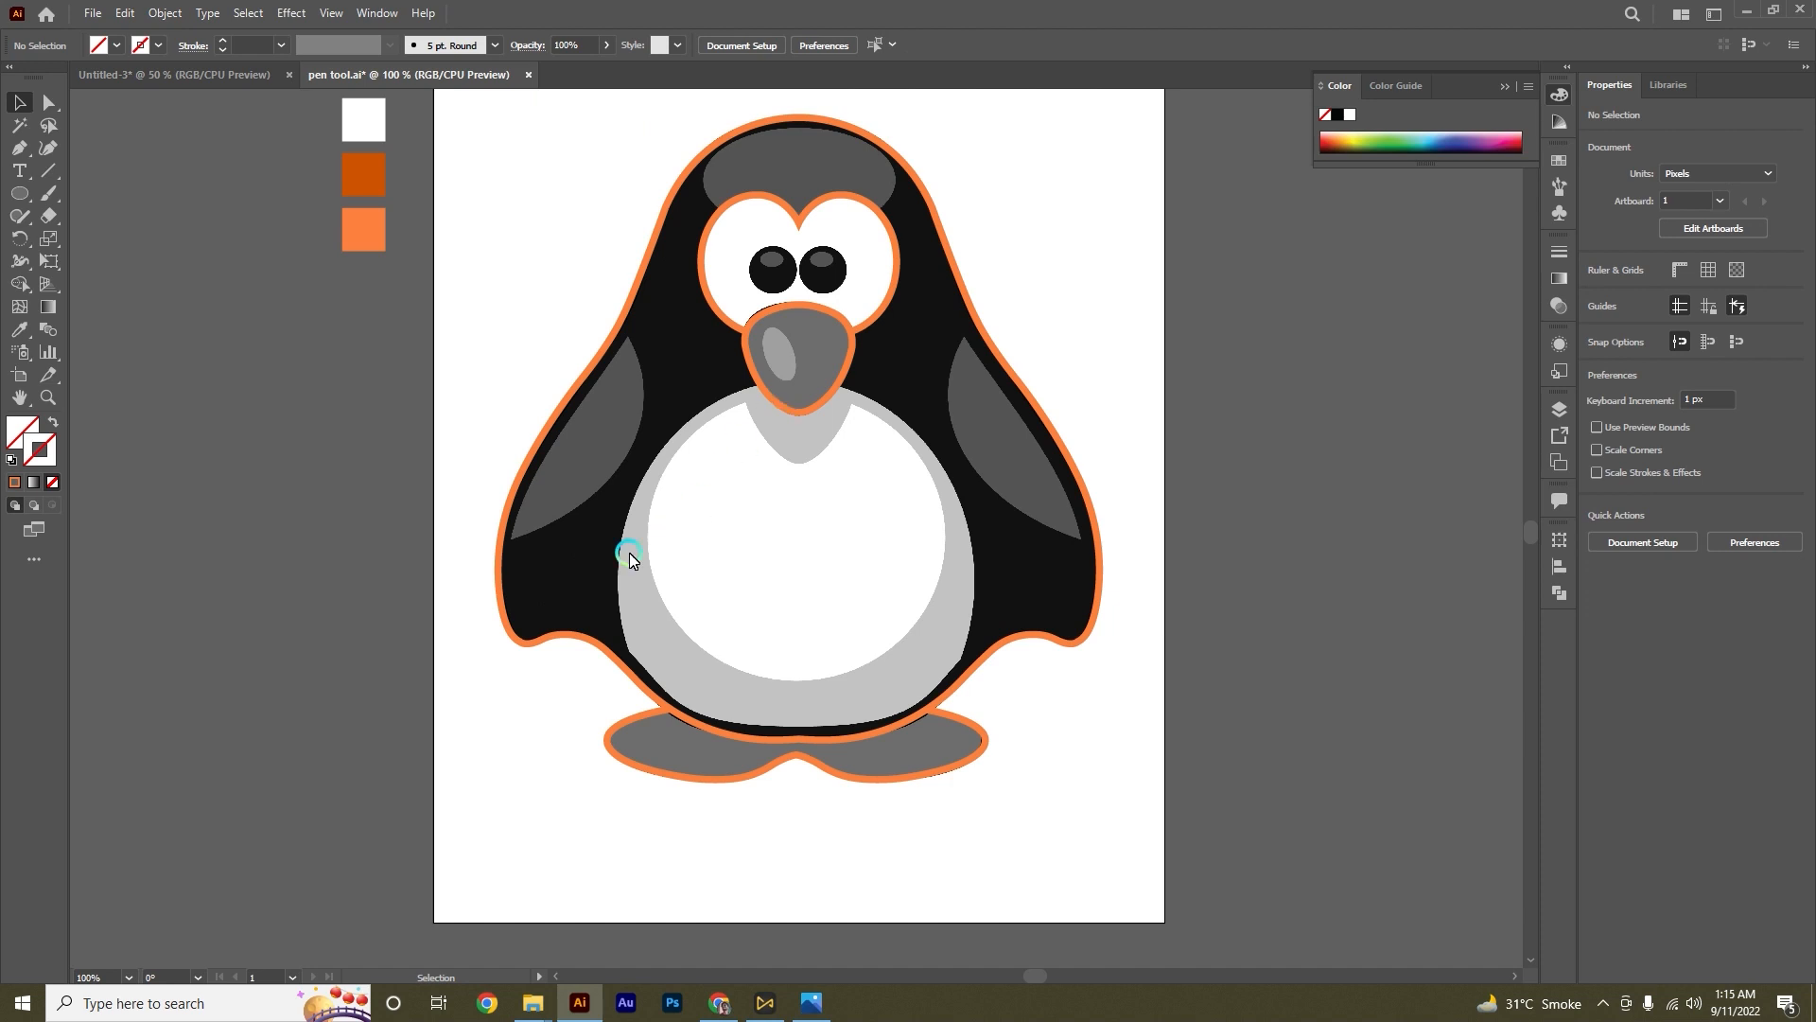
Step: Trace the left wing's grey patch with the Pen tool, give it a 5 pt orange stroke, and mirror a copy onto the right wing
scroll(577, 507, up, 5)
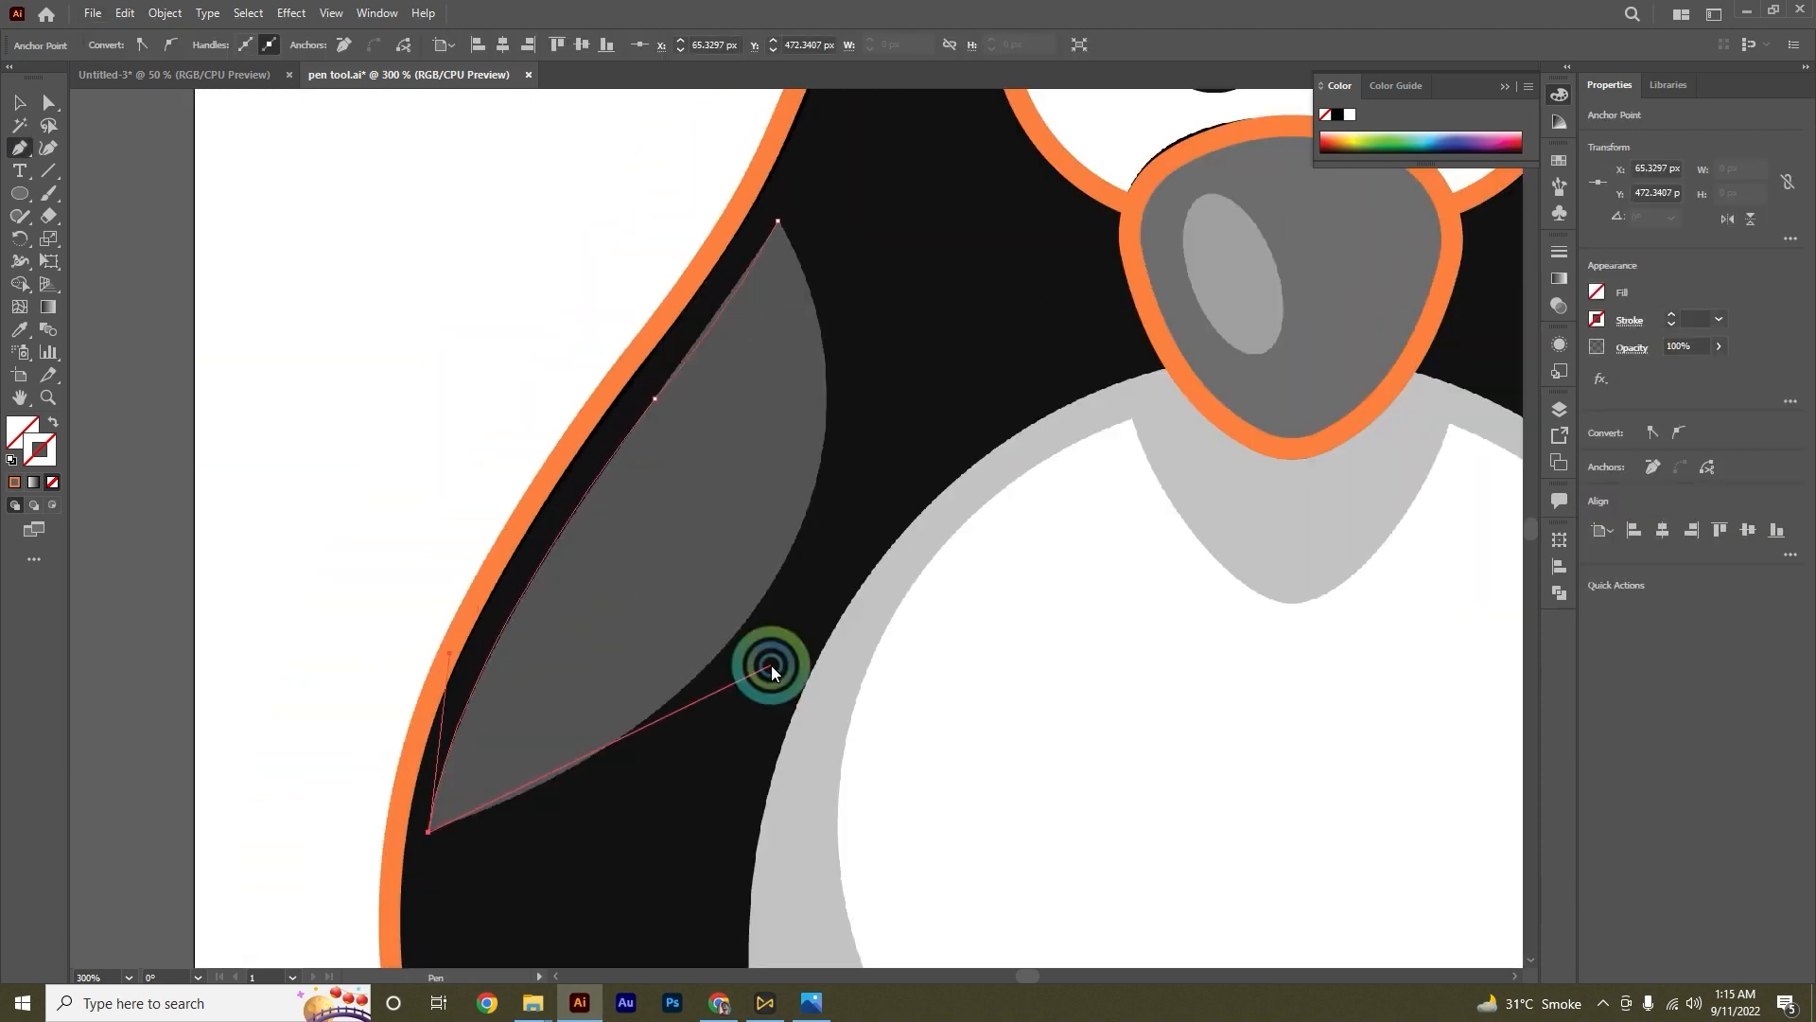
scroll(770, 656, down, 3)
scroll(758, 425, up, 4)
scroll(832, 337, up, 3)
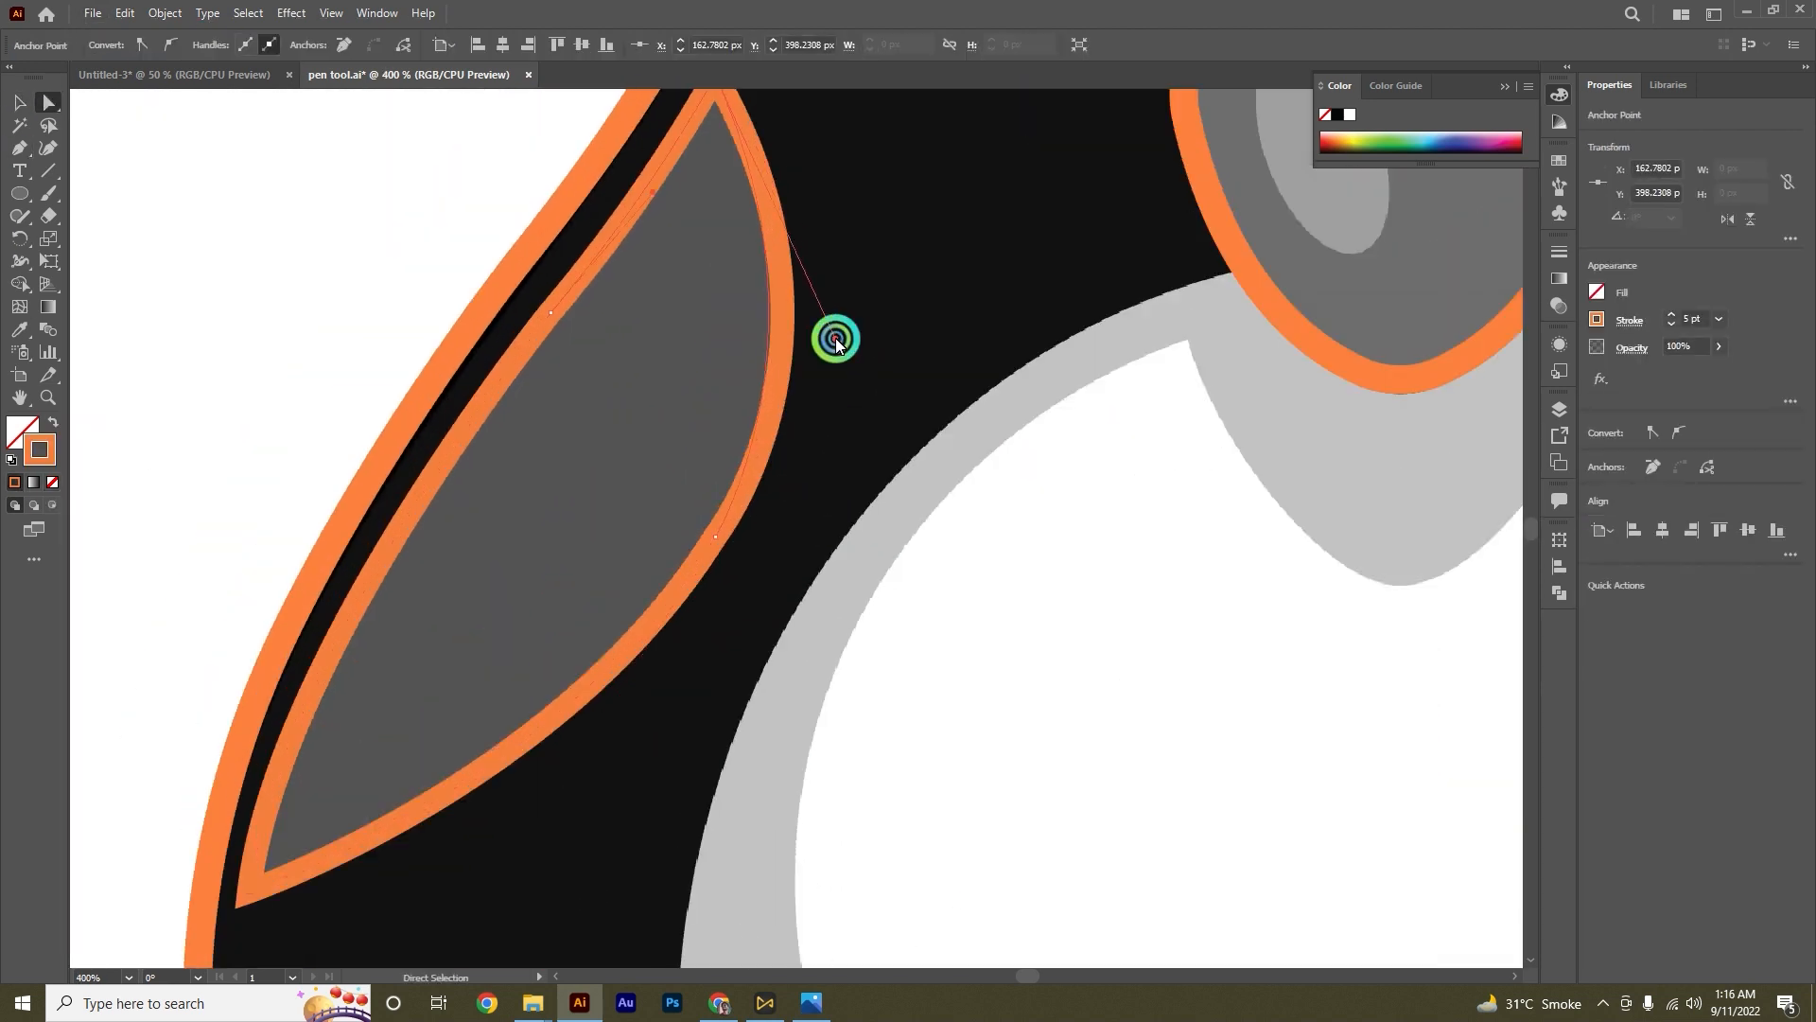
right_click(537, 454)
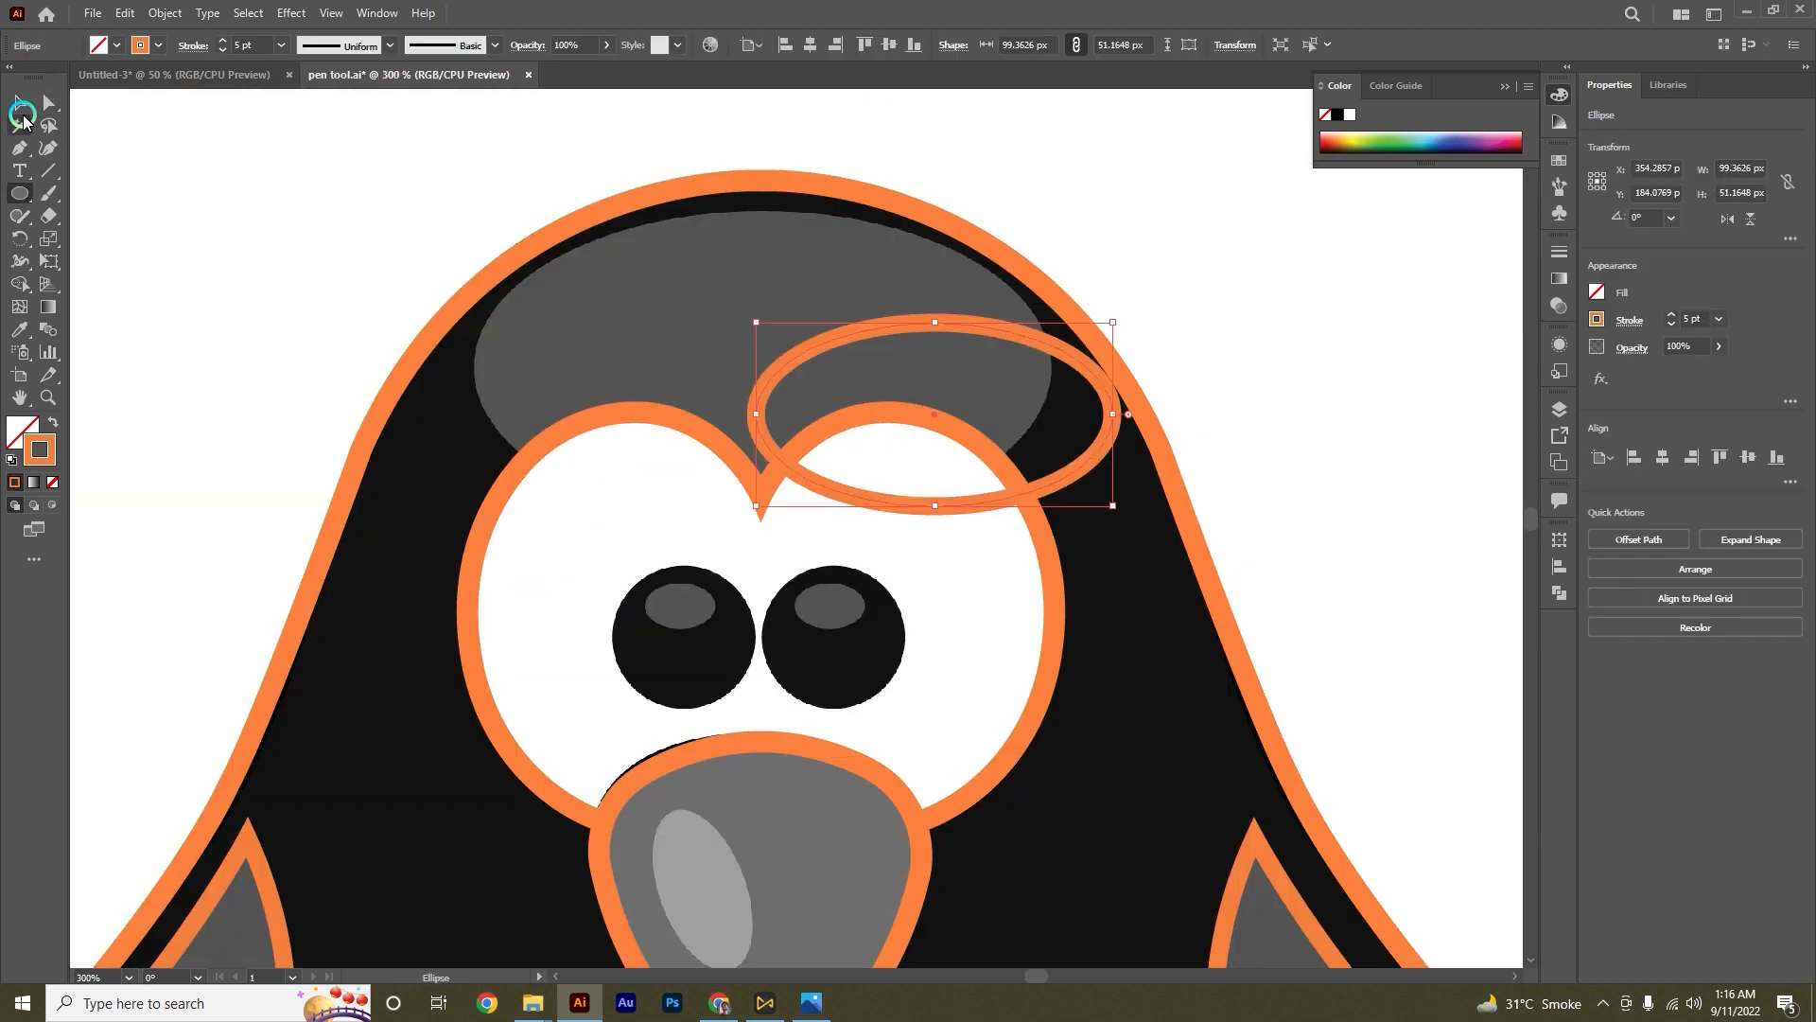
Step: Move the ellipse onto the grey patch at the top of the head and resize it to match
click(20, 102)
drag(757, 414, 472, 337)
drag(1046, 335, 1047, 370)
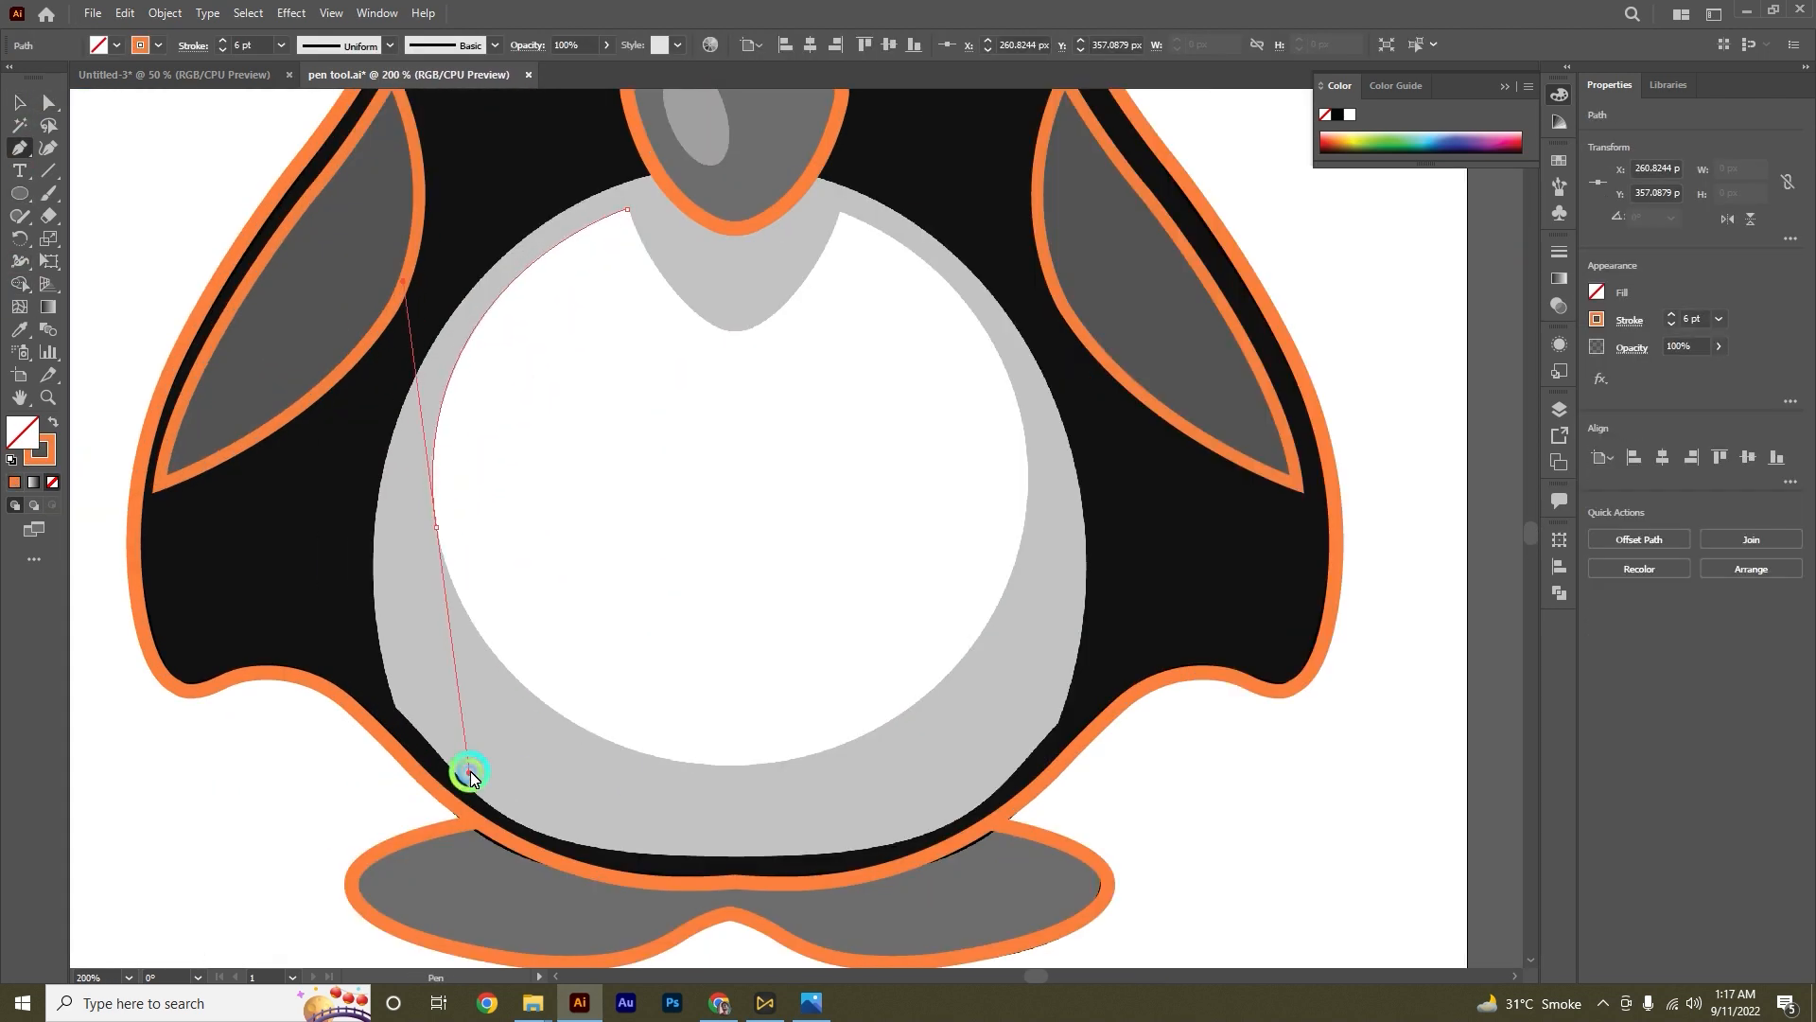
Step: Outline the white belly and the surrounding grey belly with 6 pt orange strokes, building each from a traced left half and its mirrored copy
drag(735, 766, 1003, 783)
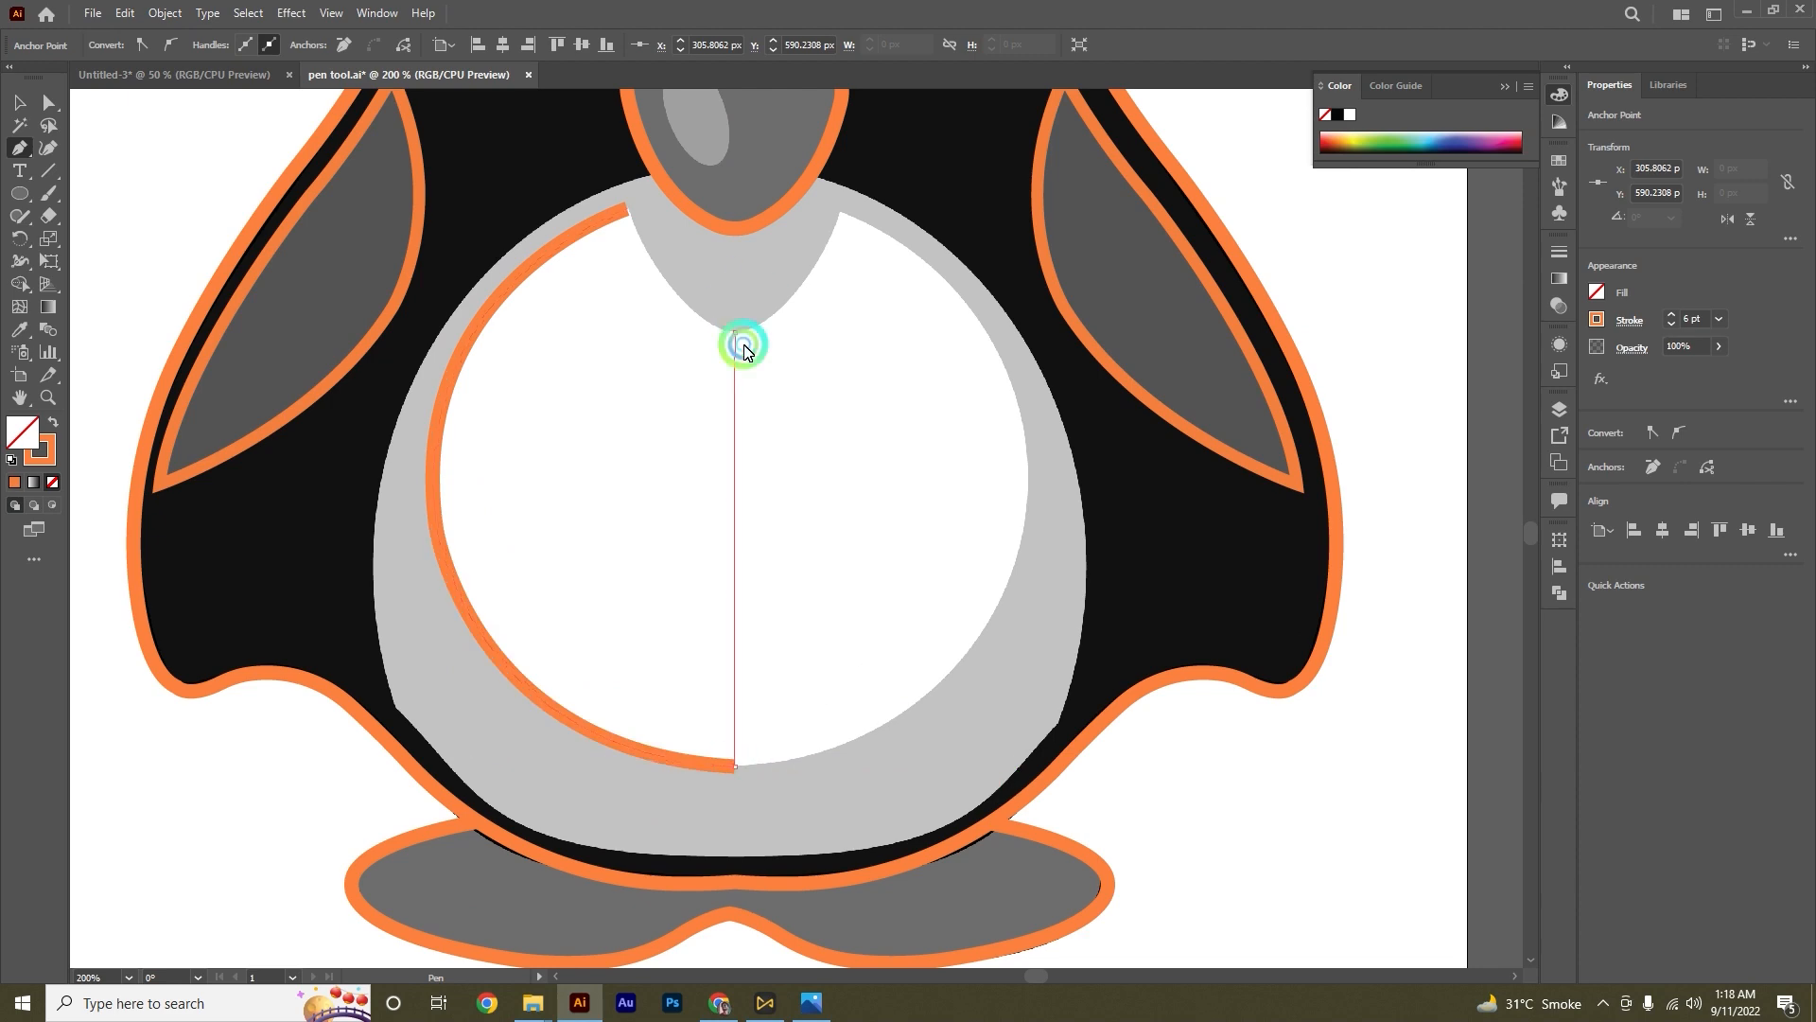
right_click(734, 575)
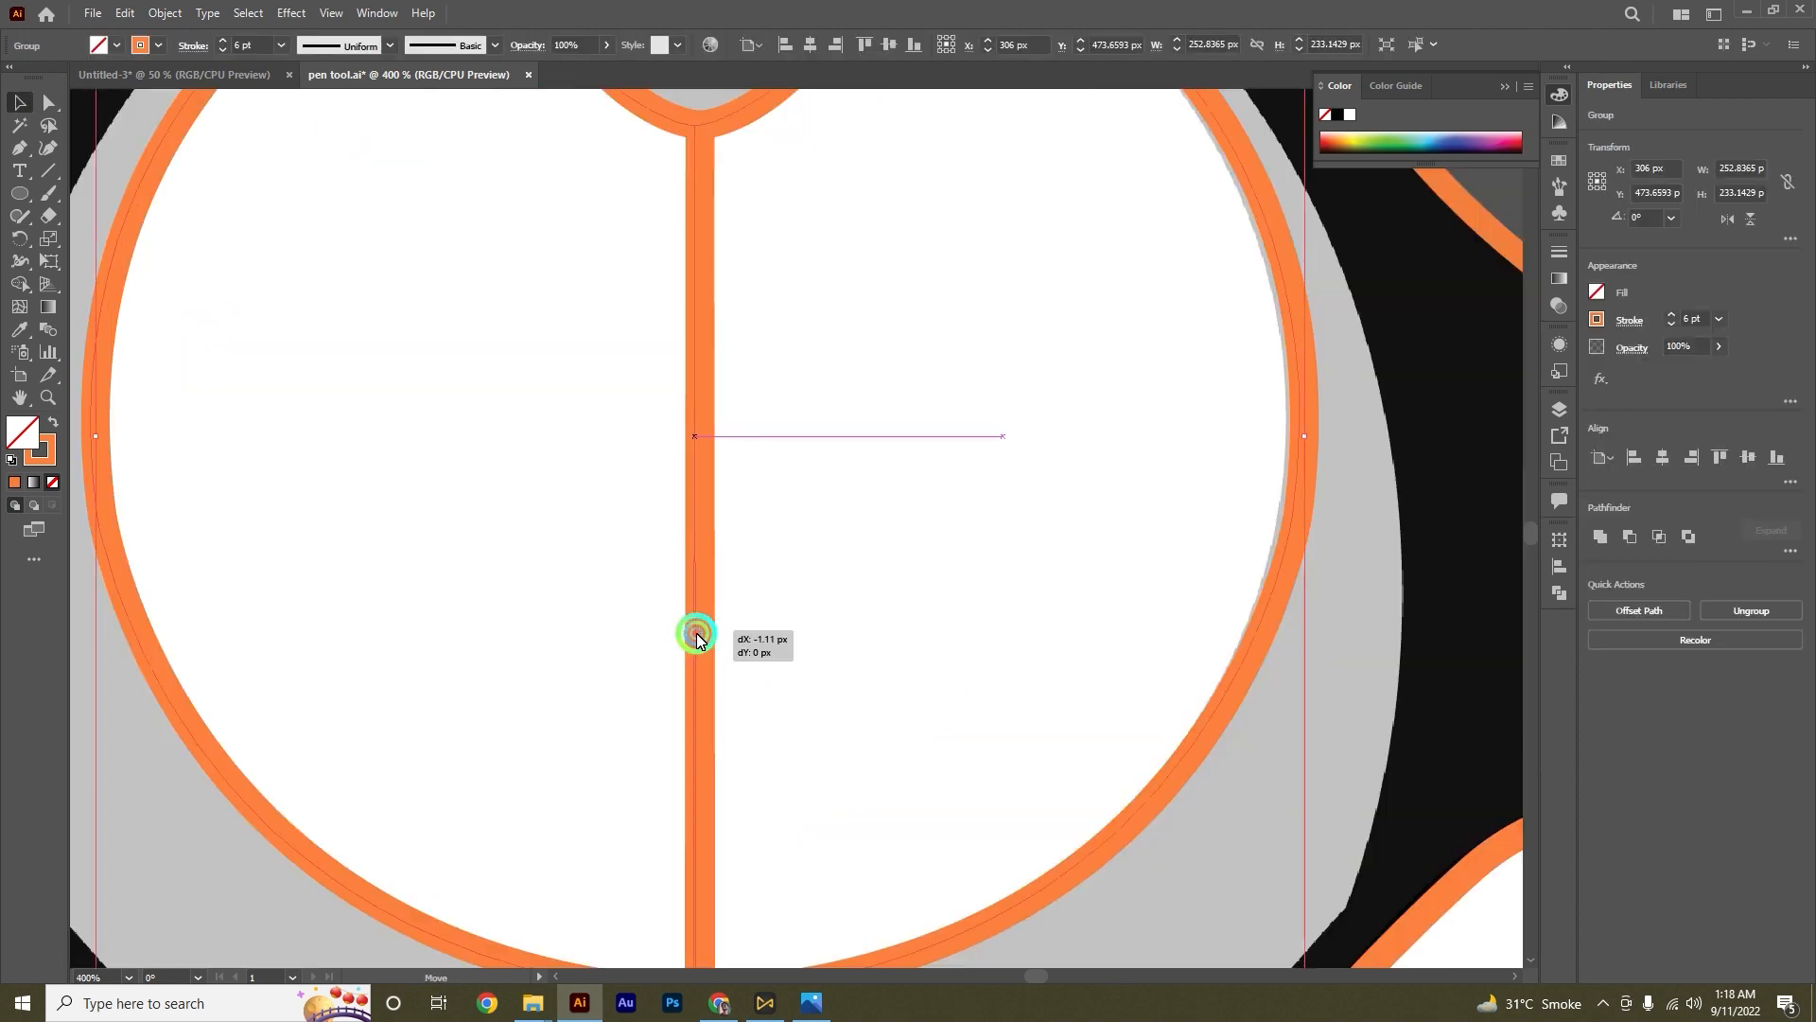
right_click(657, 518)
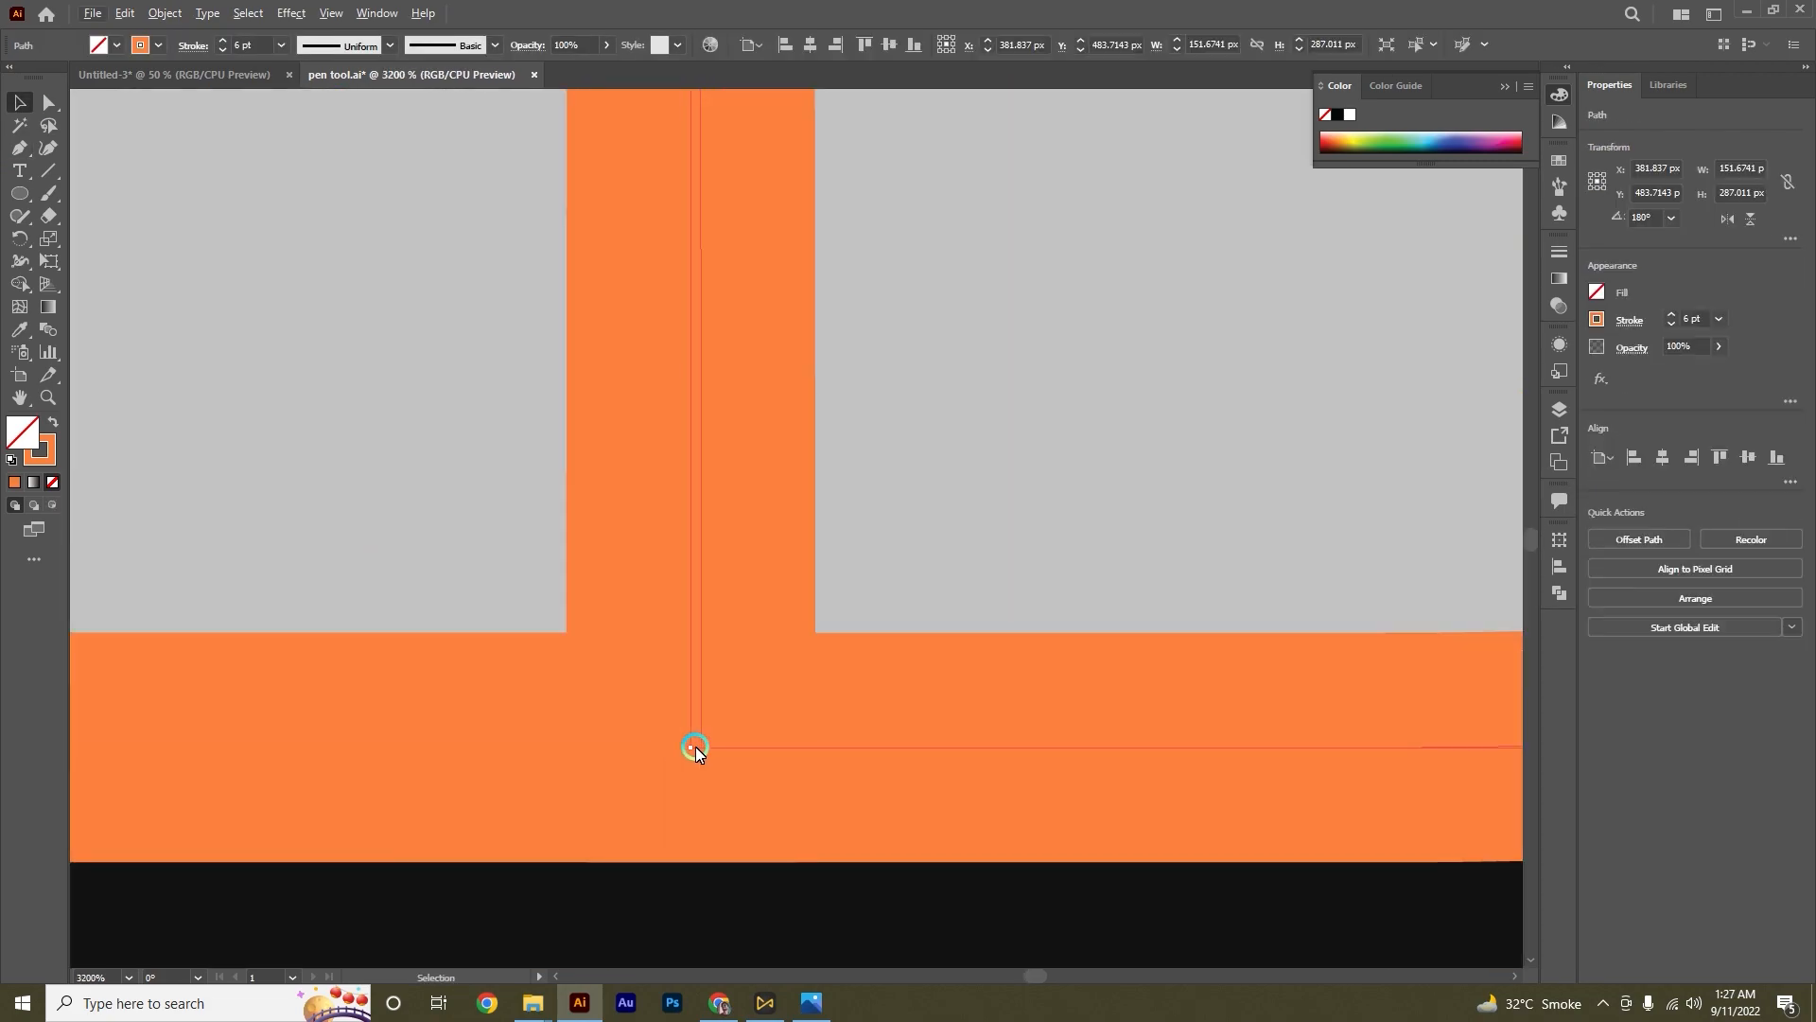
click(16, 153)
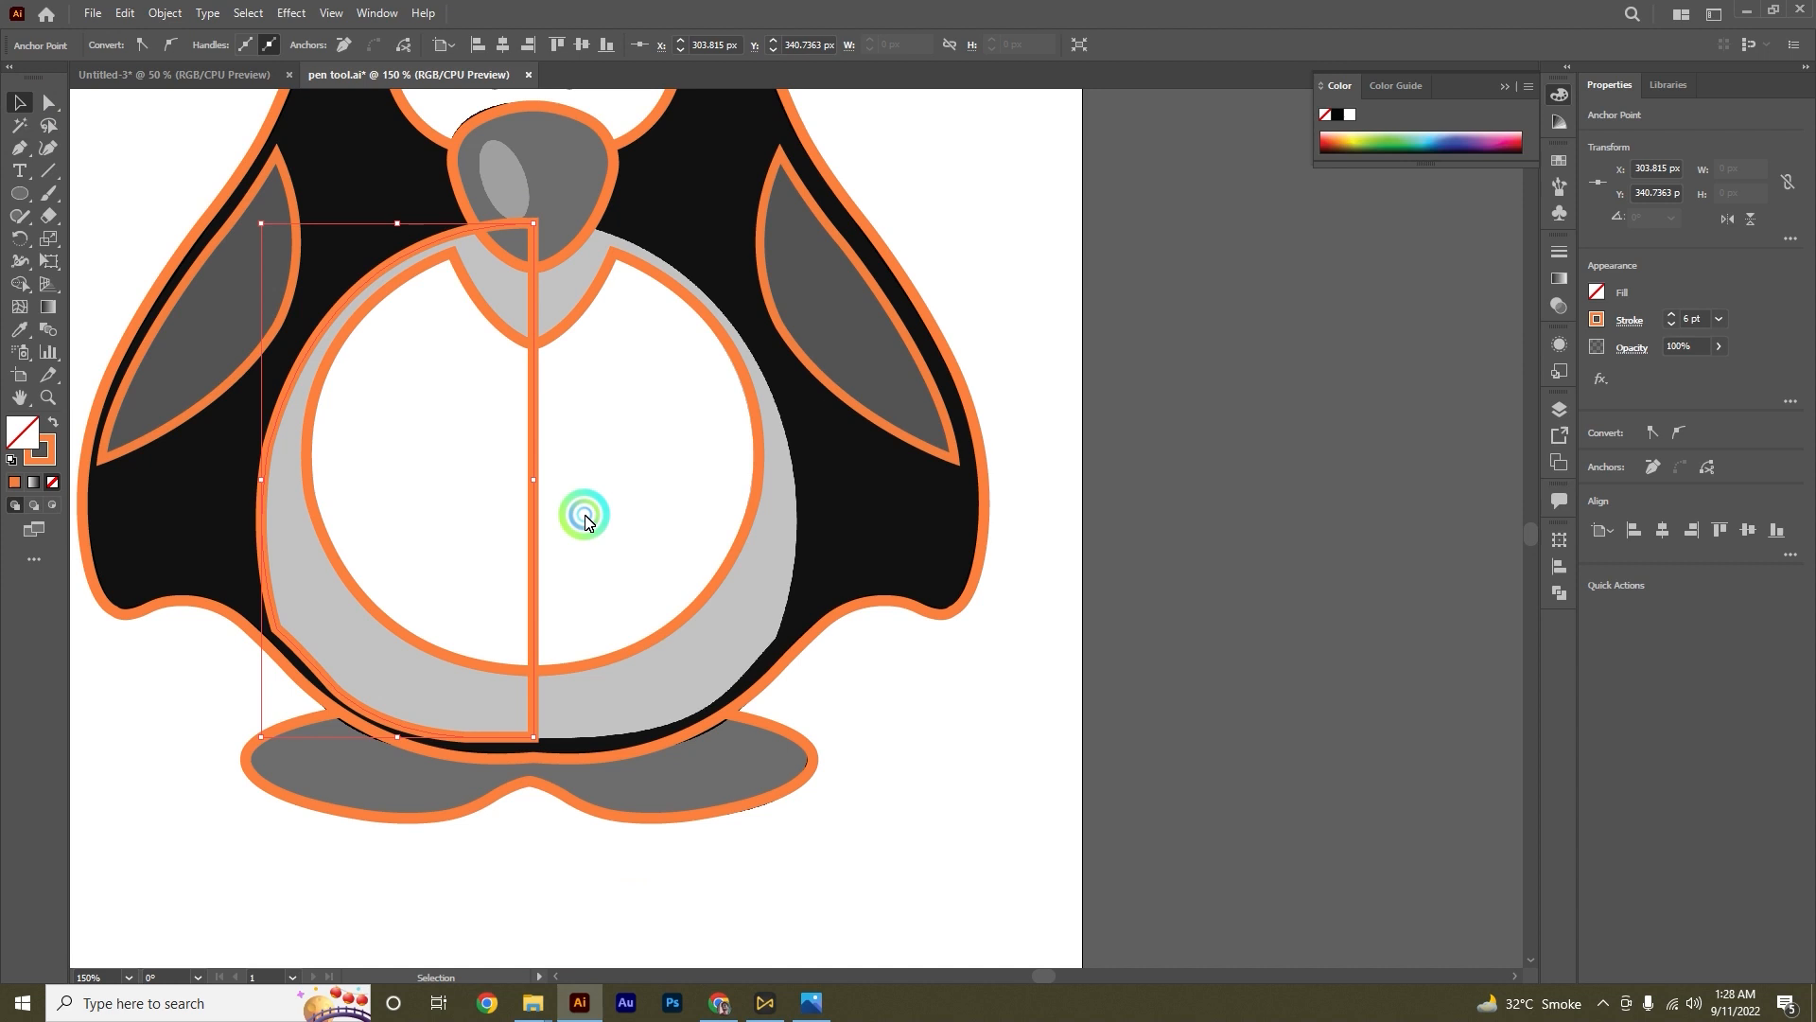
drag(584, 519, 730, 689)
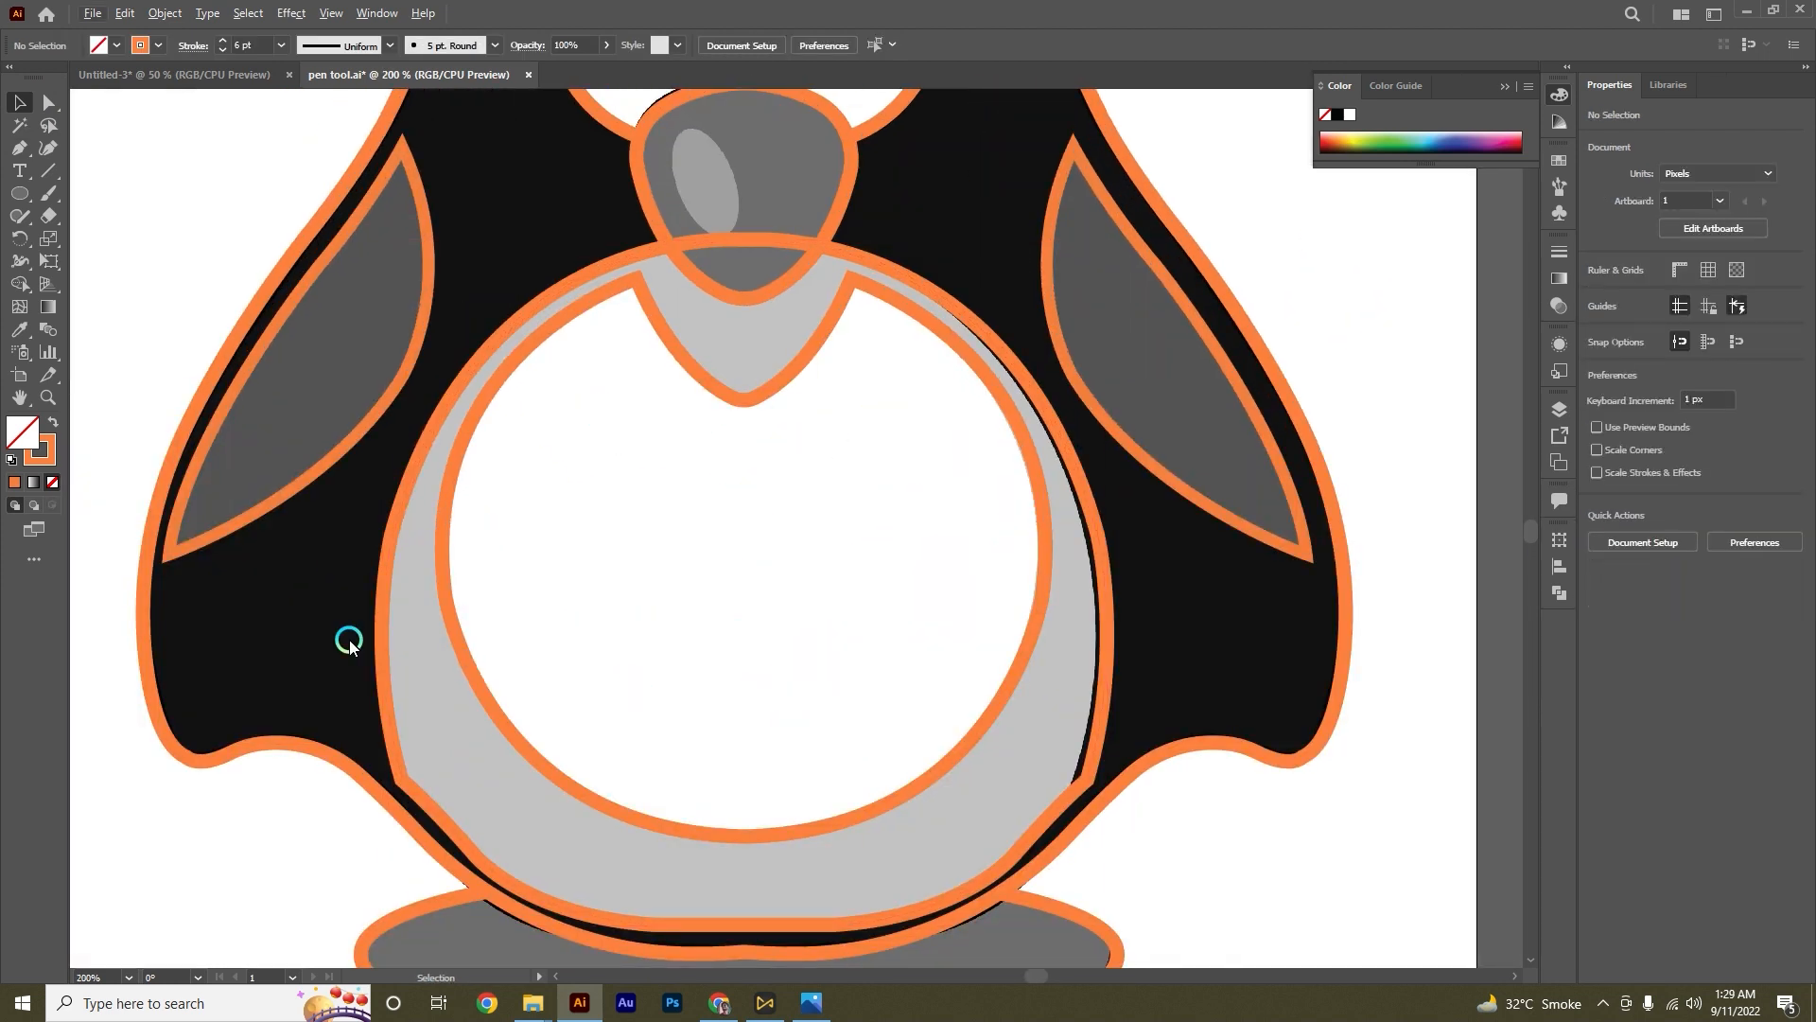
Step: Round the grey belly outline's lower side corners to radii of about 34 px on the left and 48 px on the right
scroll(383, 640, down, 2)
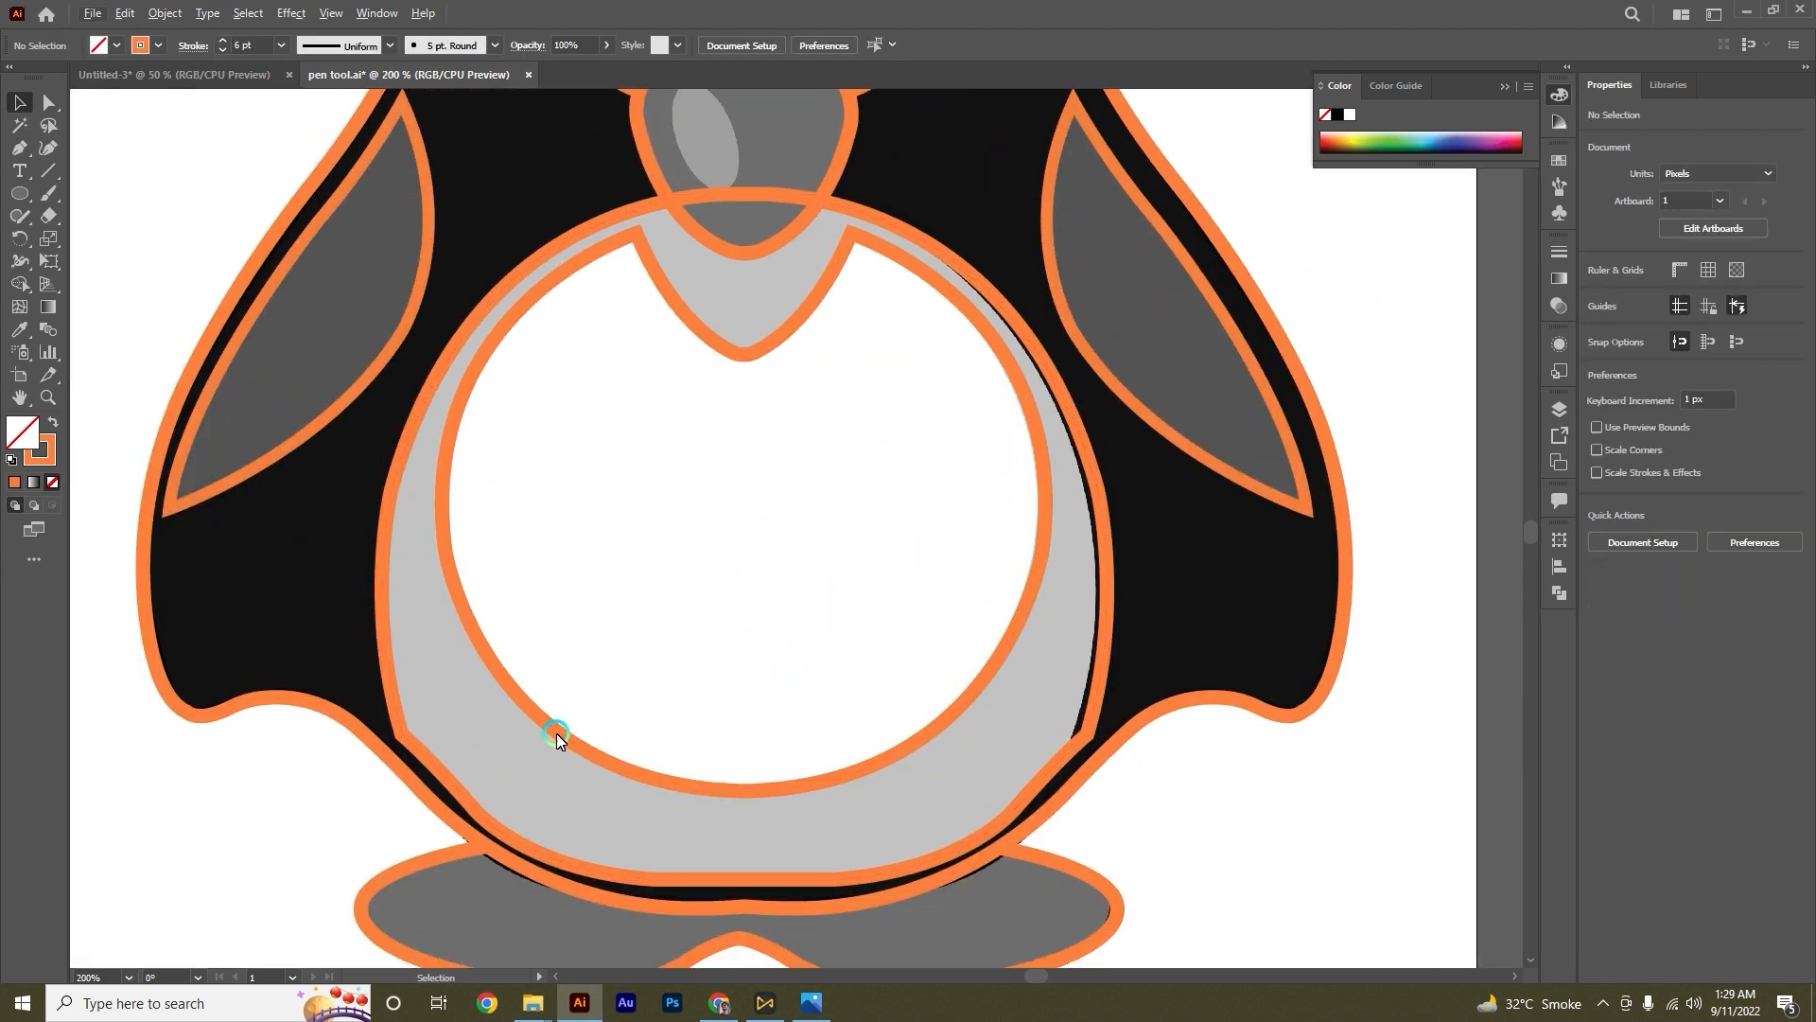
scroll(514, 703, down, 4)
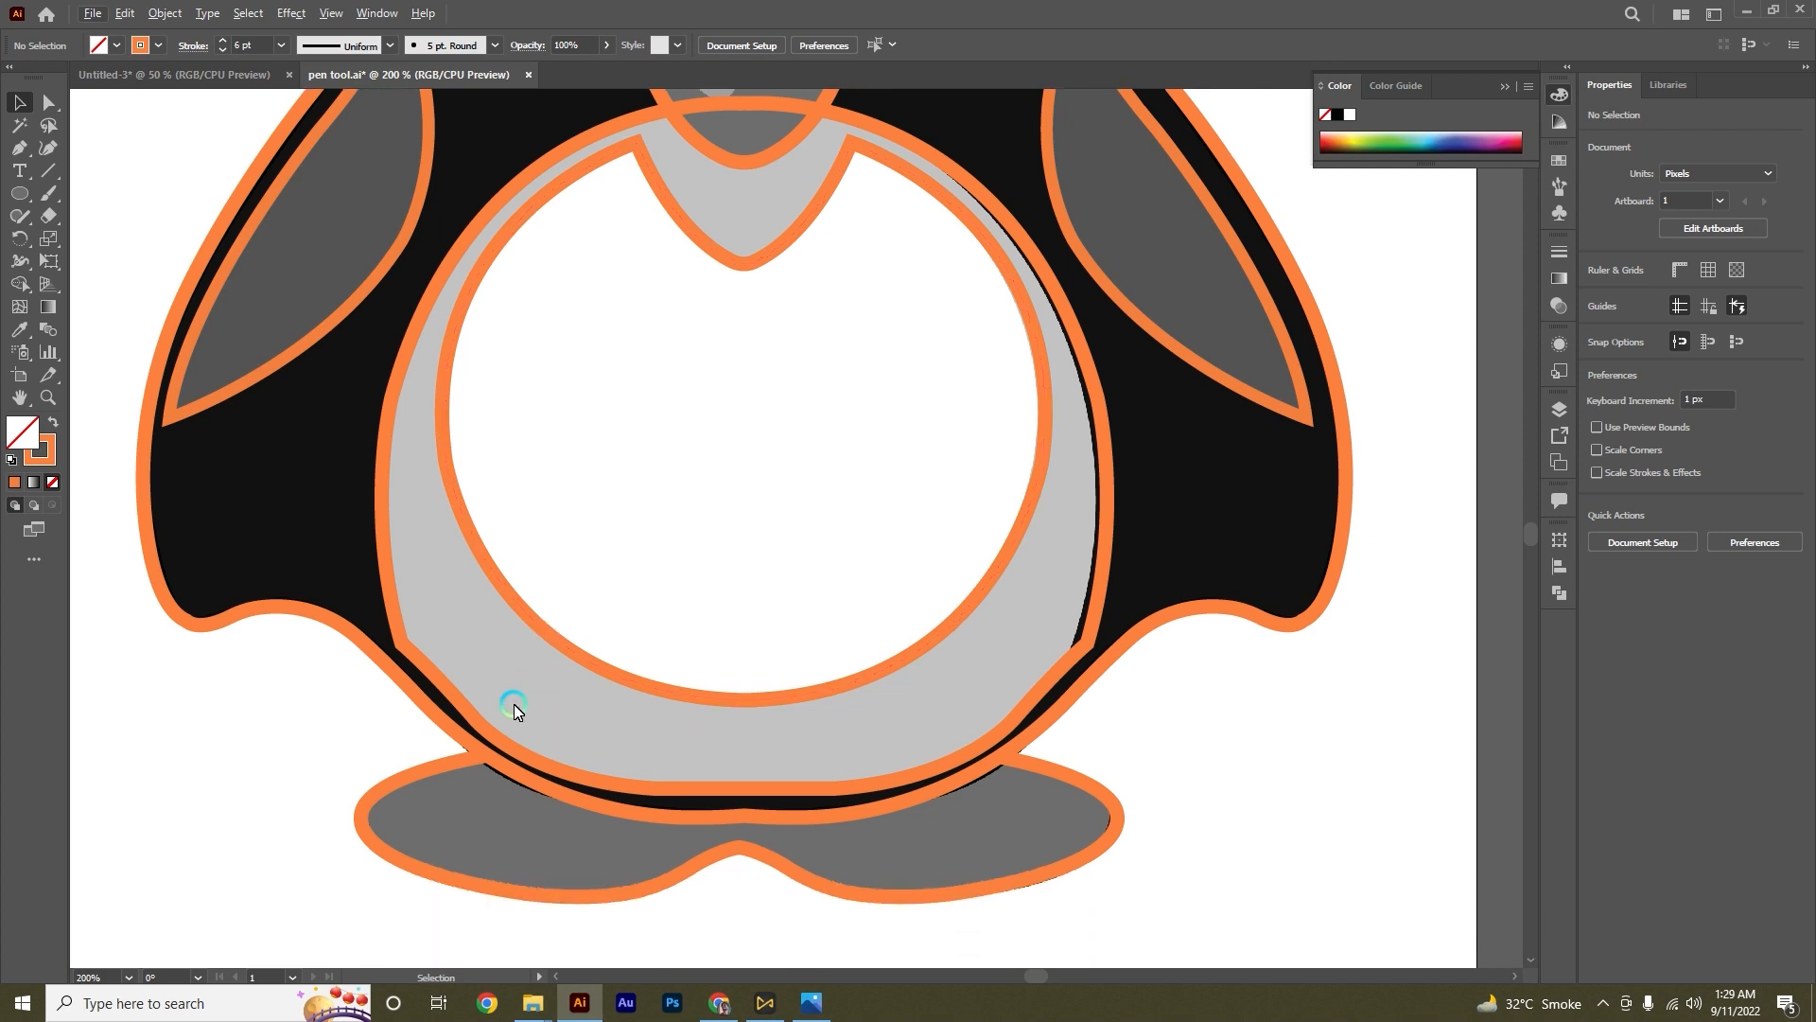
click(50, 102)
click(401, 645)
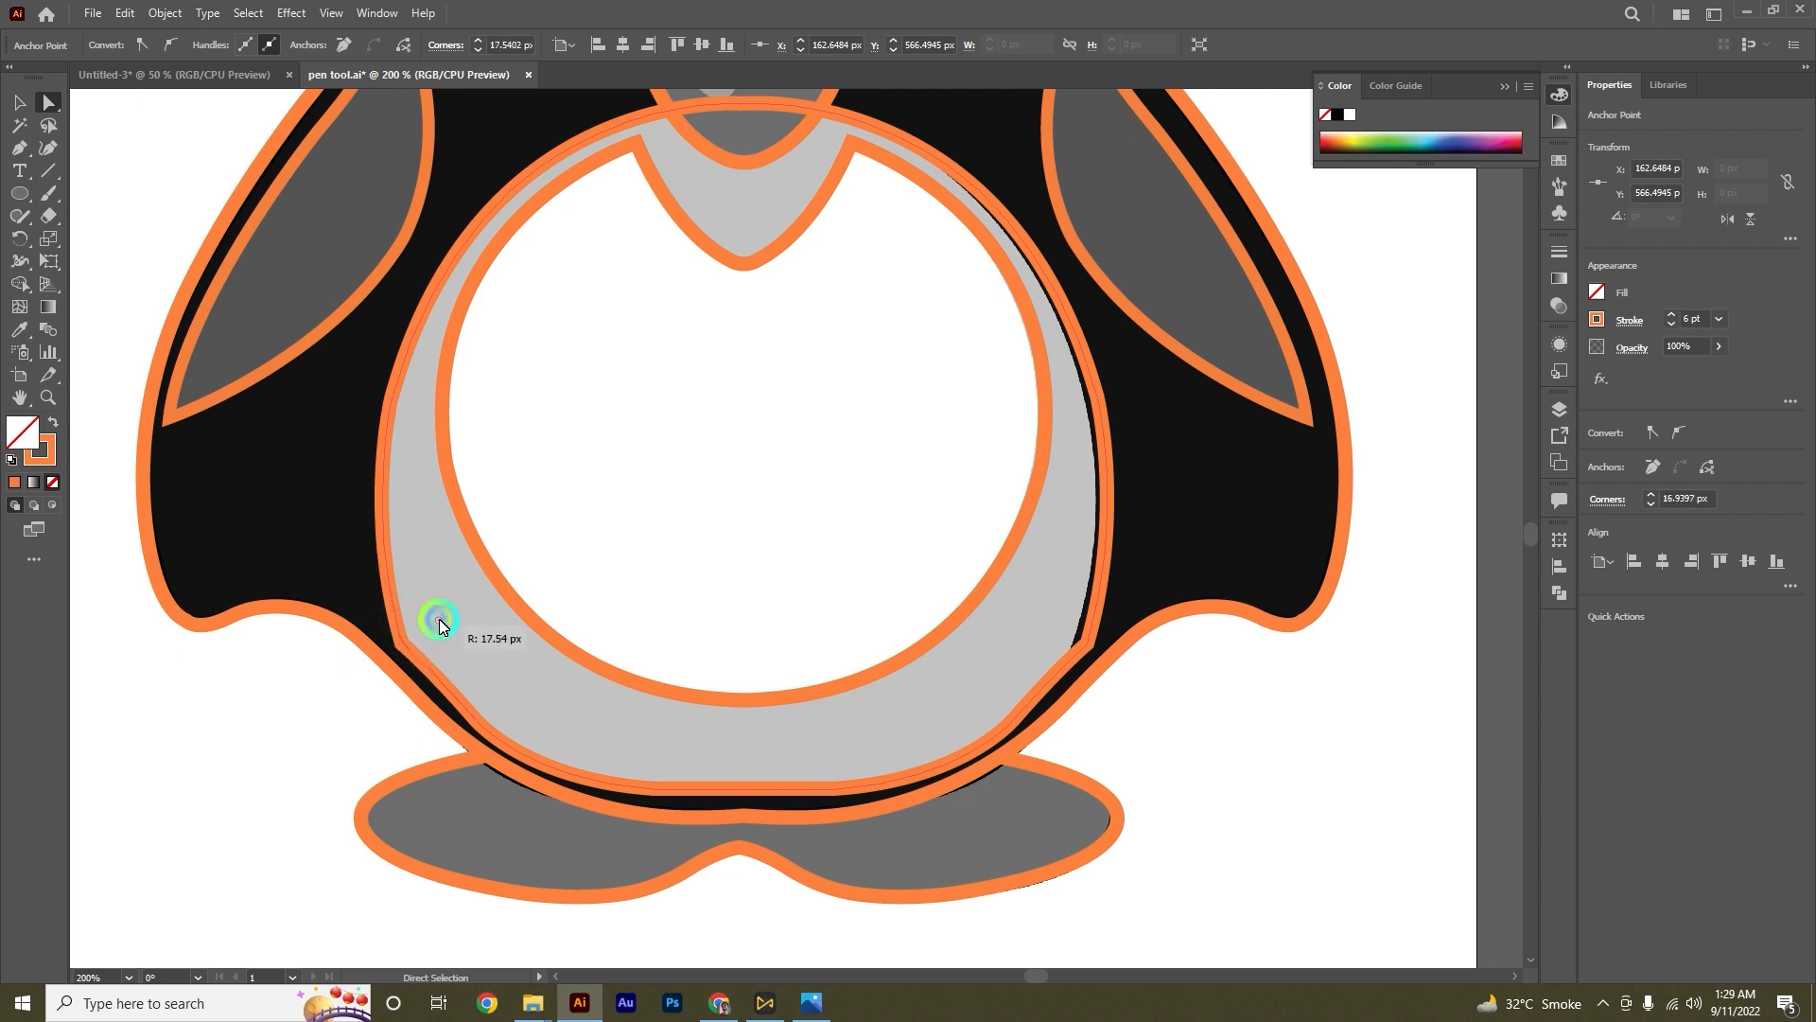
click(490, 742)
click(944, 729)
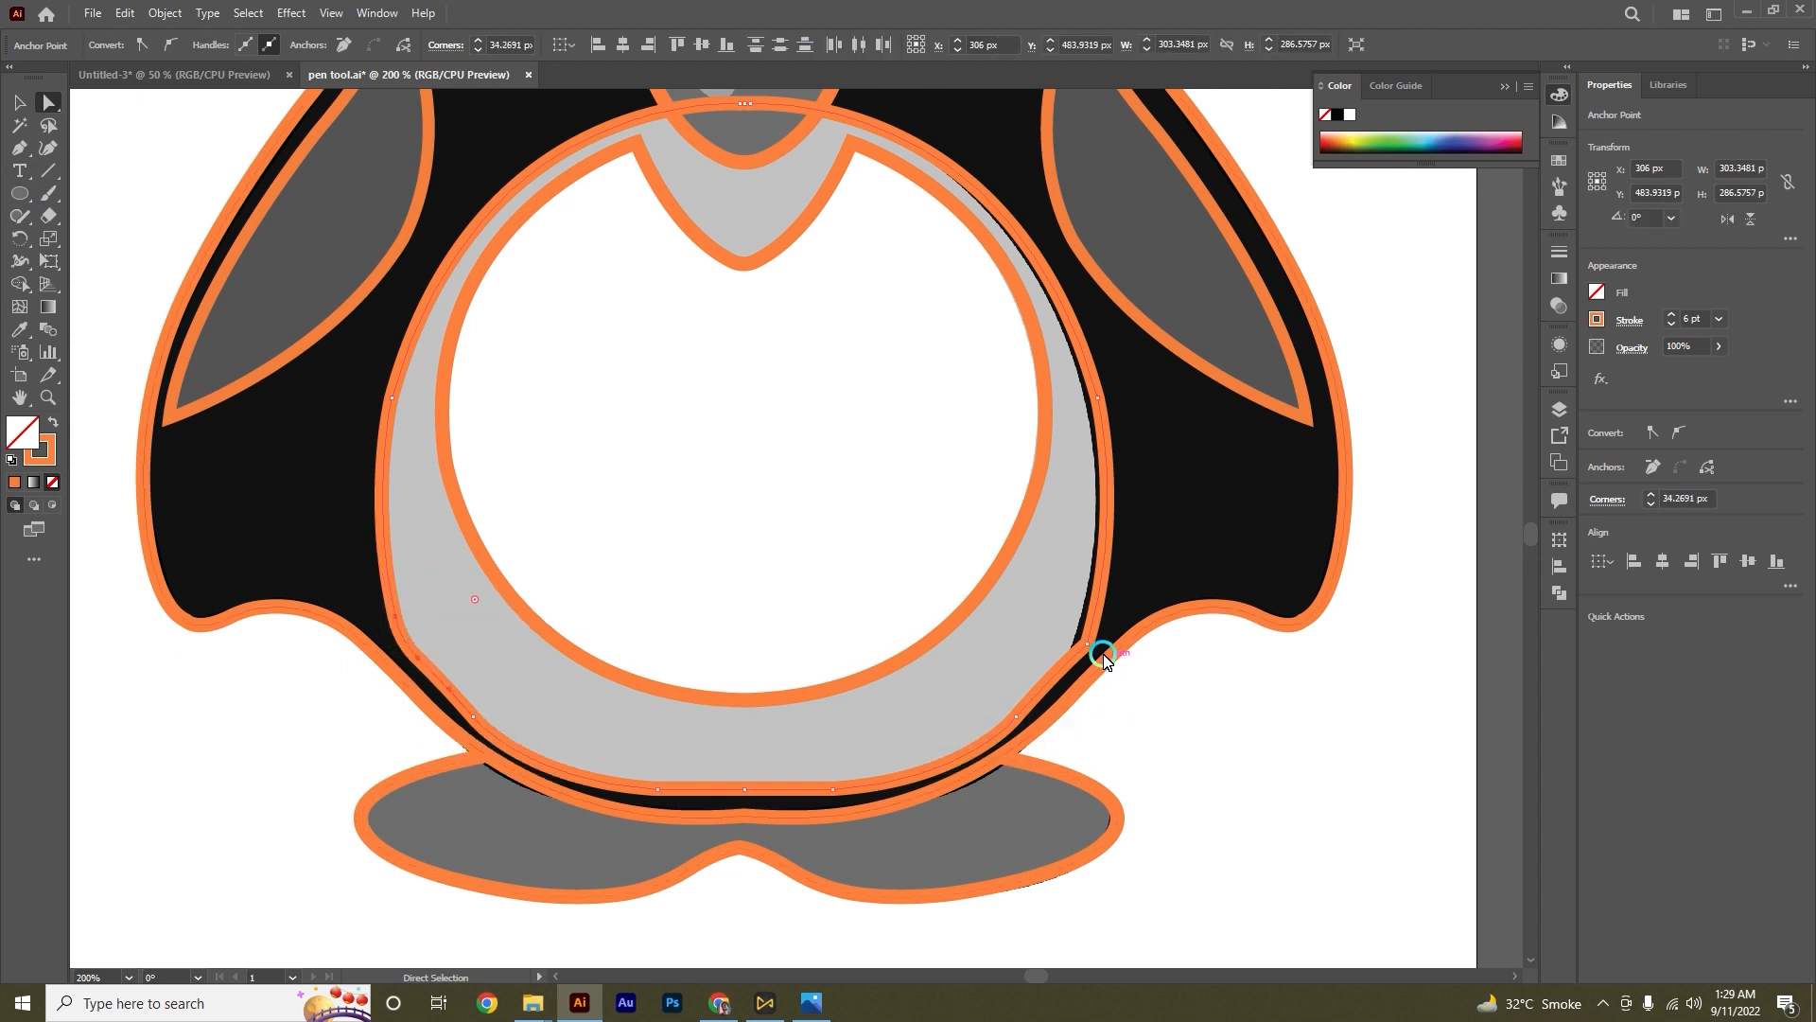
drag(1099, 651, 988, 574)
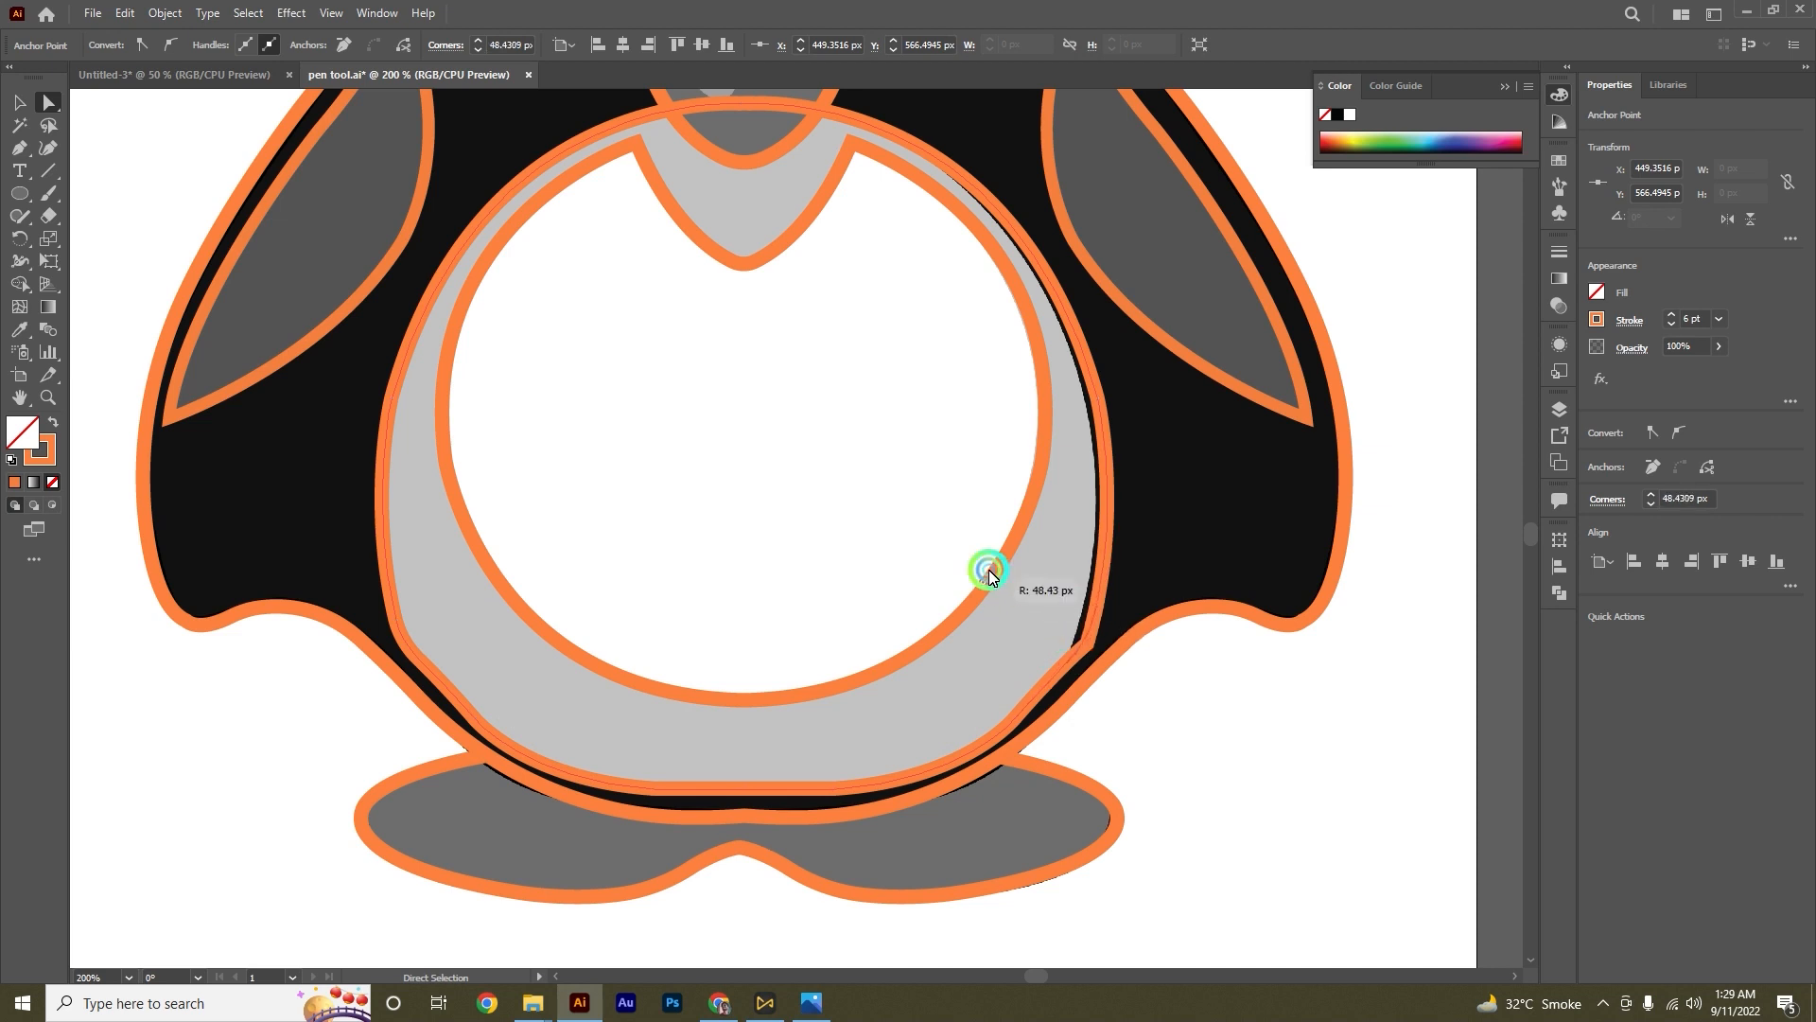
click(1230, 822)
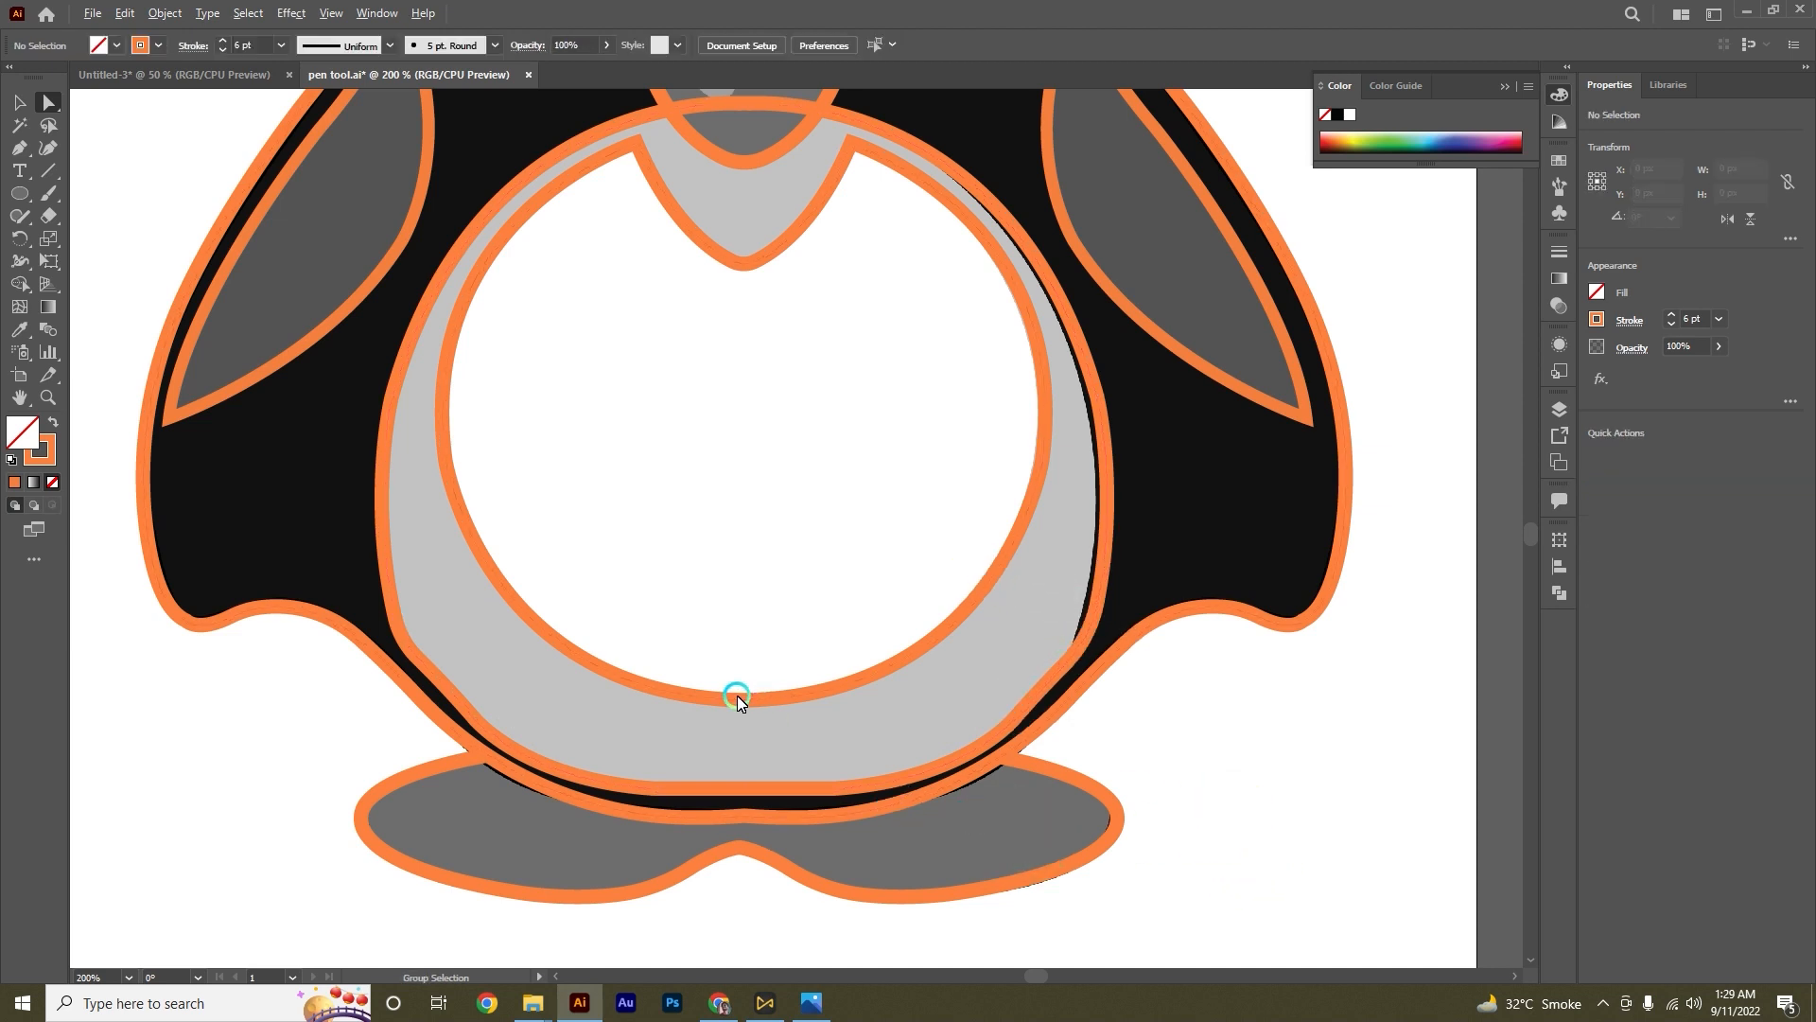
Step: Select the beak and the grey belly outline and remove their overlapping section inside the beak with Shape Builder
alt+scroll(736, 695, down, 2)
alt+scroll(855, 723, up, 1)
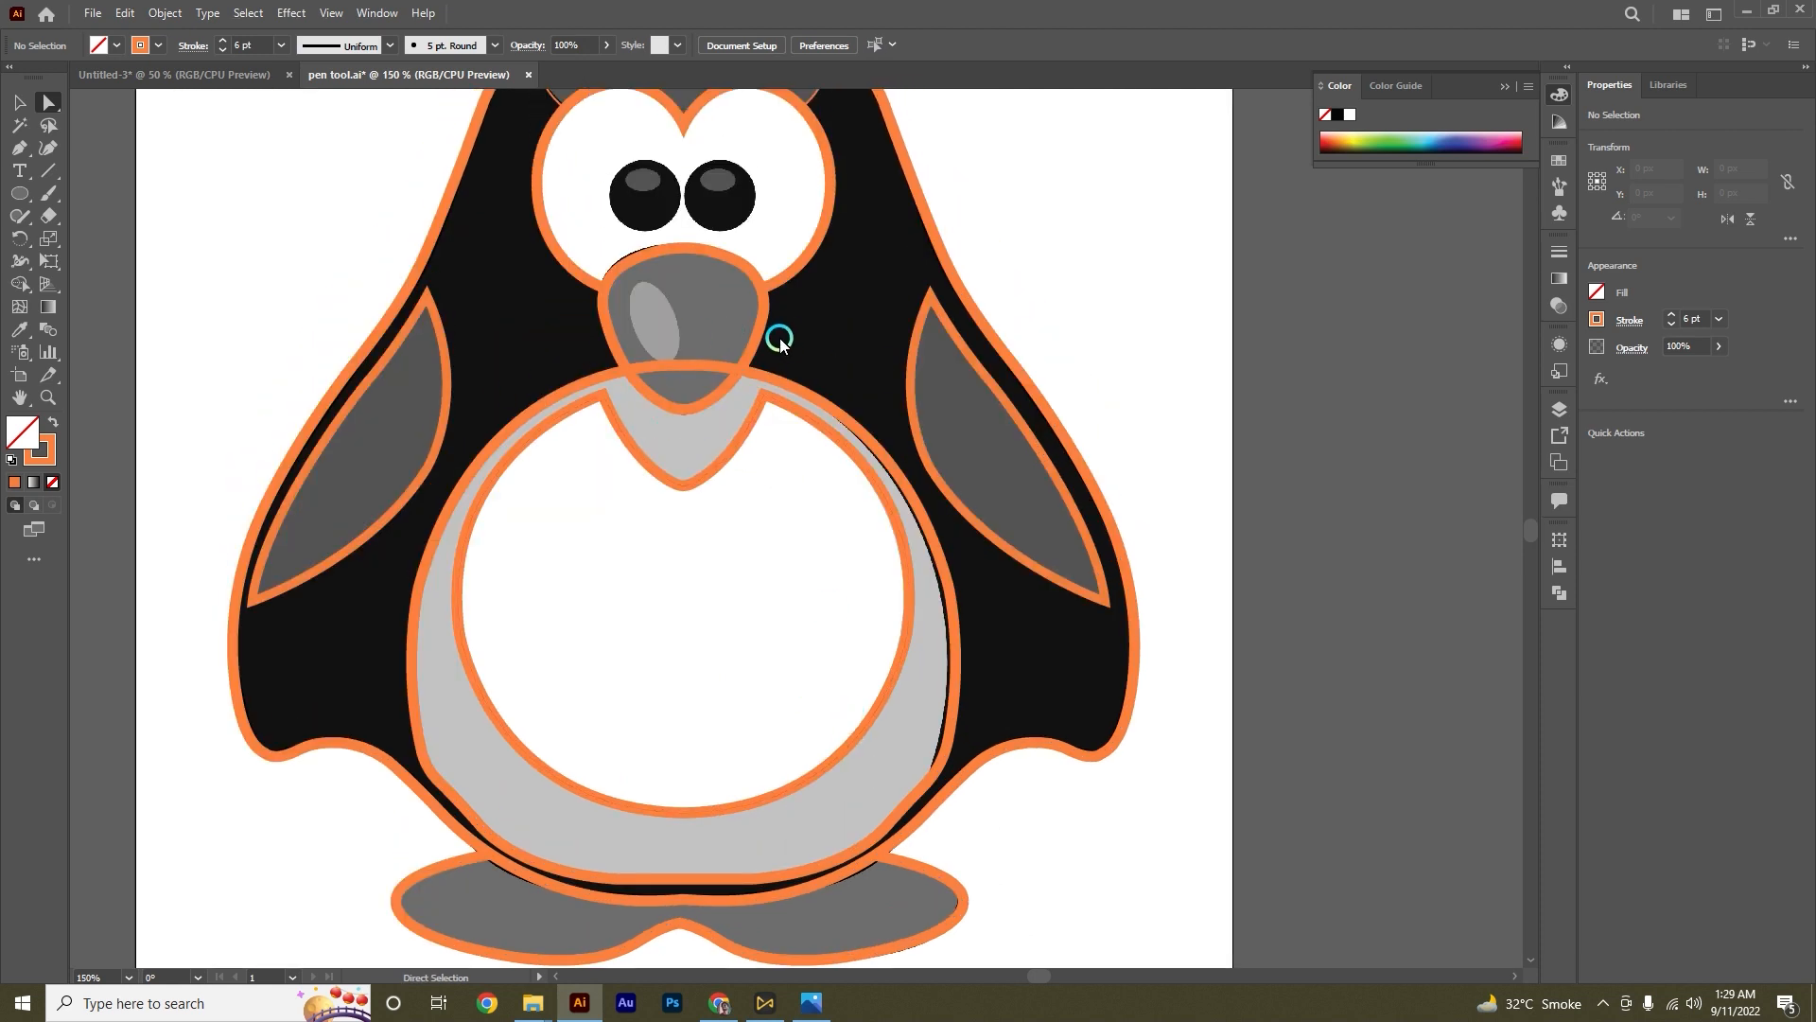
drag(780, 337, 610, 377)
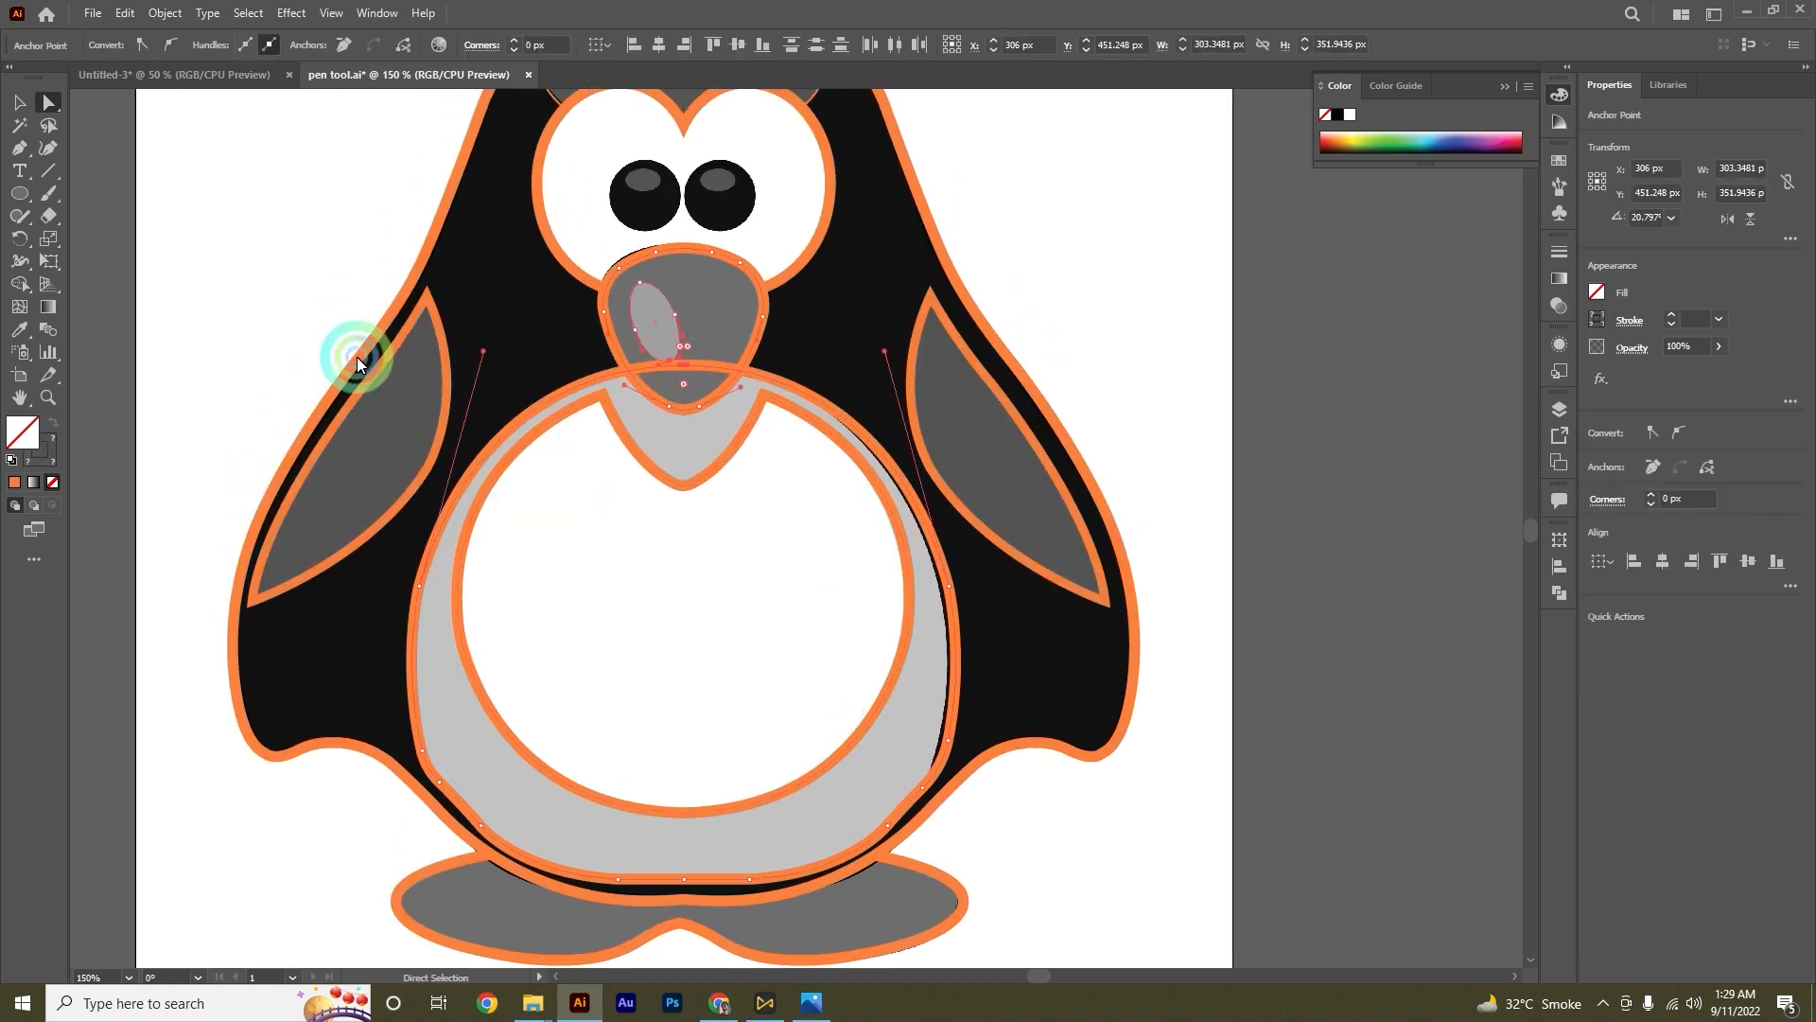
drag(811, 336, 717, 383)
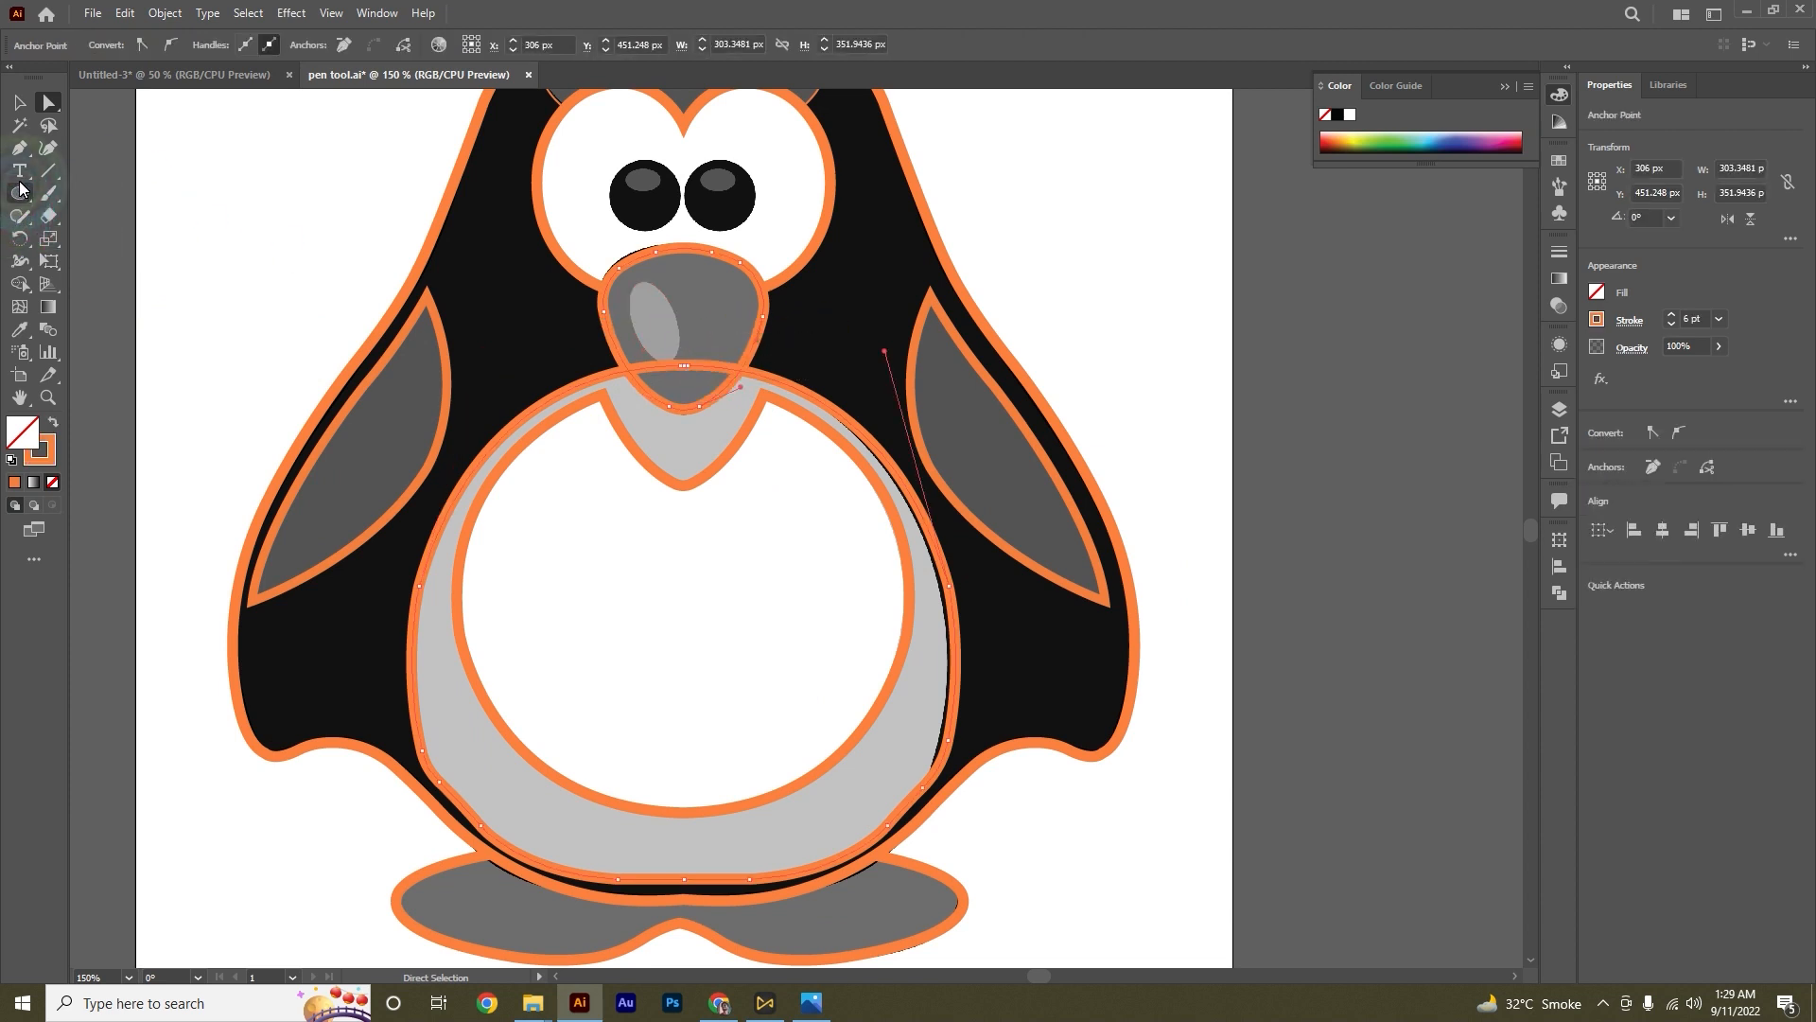
click(22, 288)
click(695, 365)
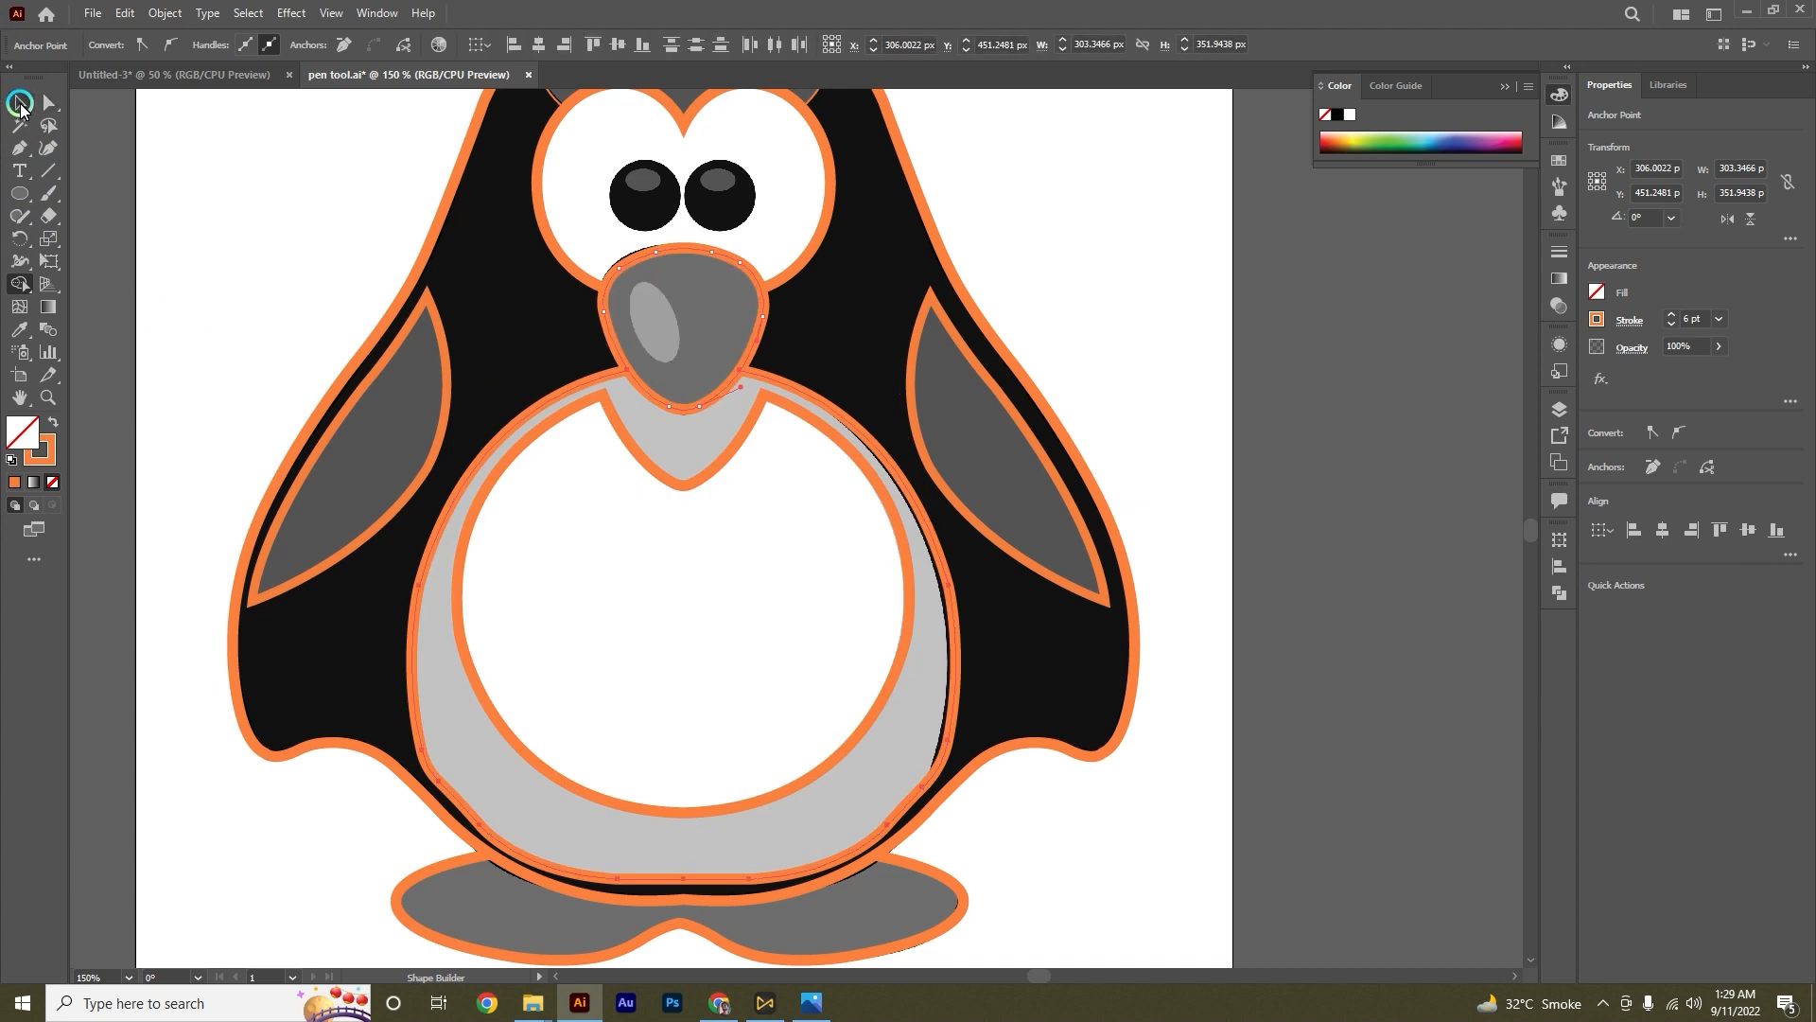
click(16, 104)
click(698, 340)
key(ctrl+minus)
key(ctrl+minus)
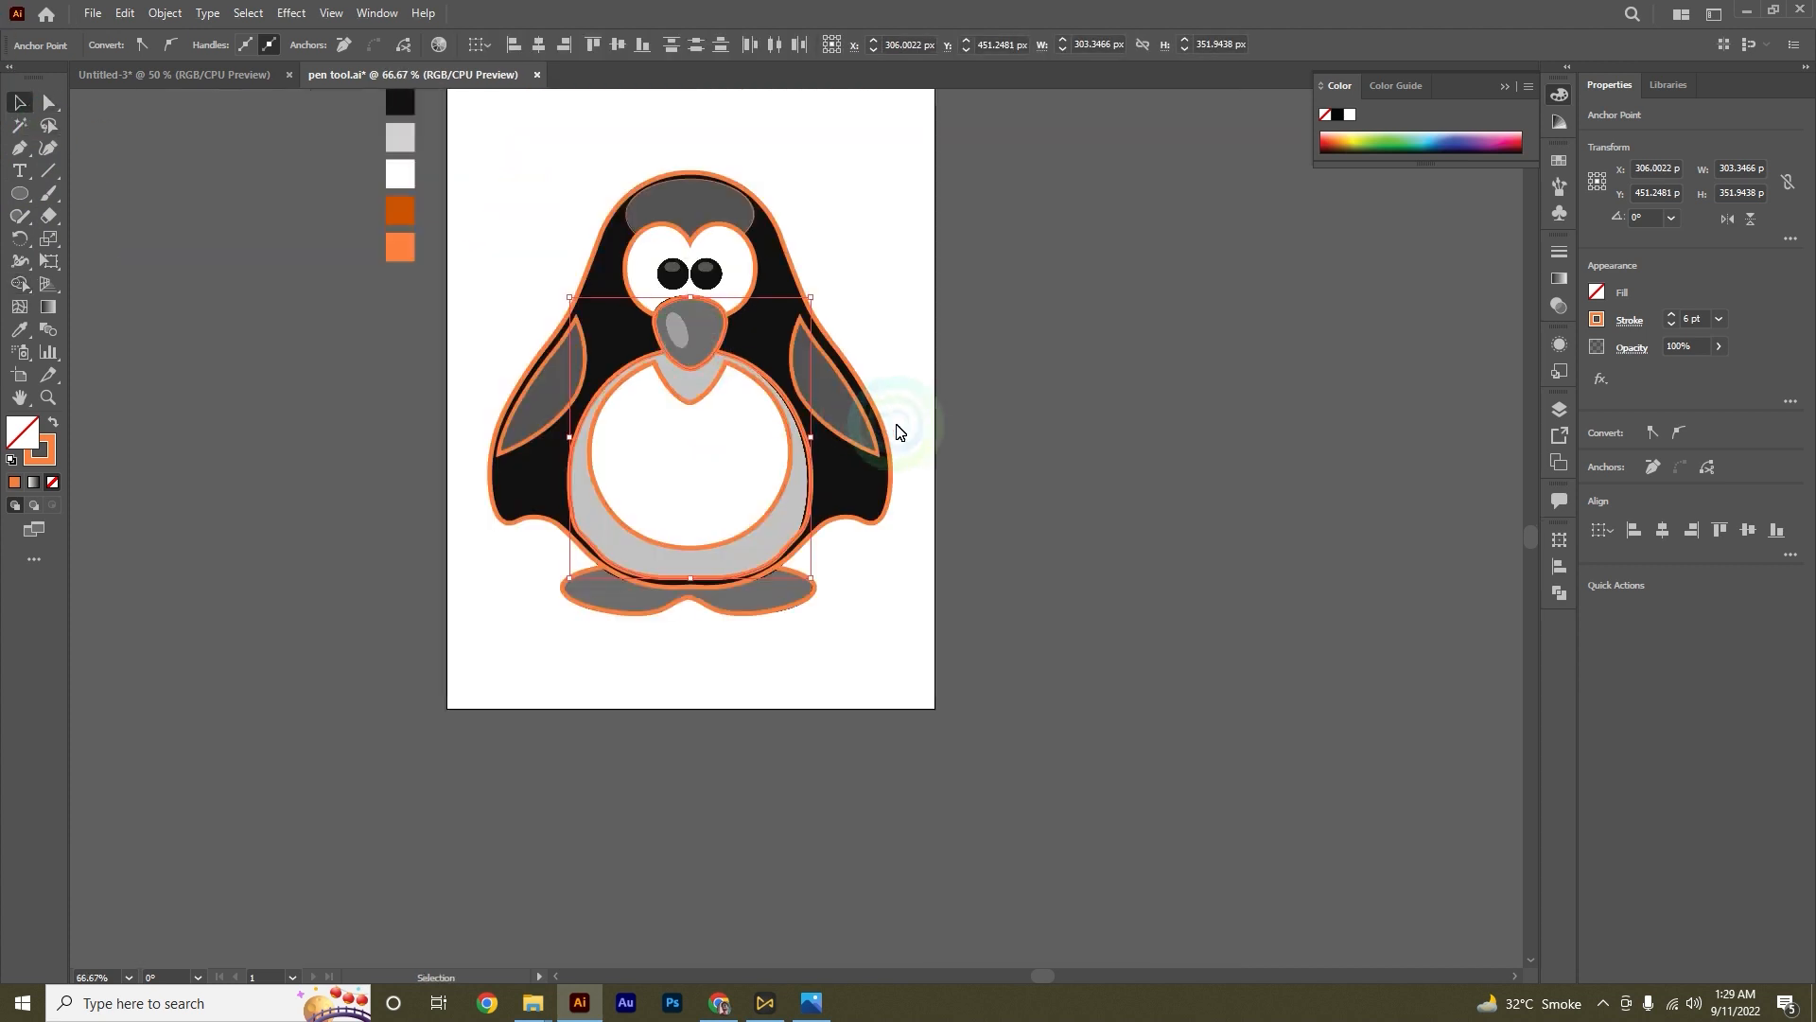
click(977, 394)
Step: Fill the penguin's body outline with black sampled from the black swatch using the Eyedropper
scroll(585, 342, up, 2)
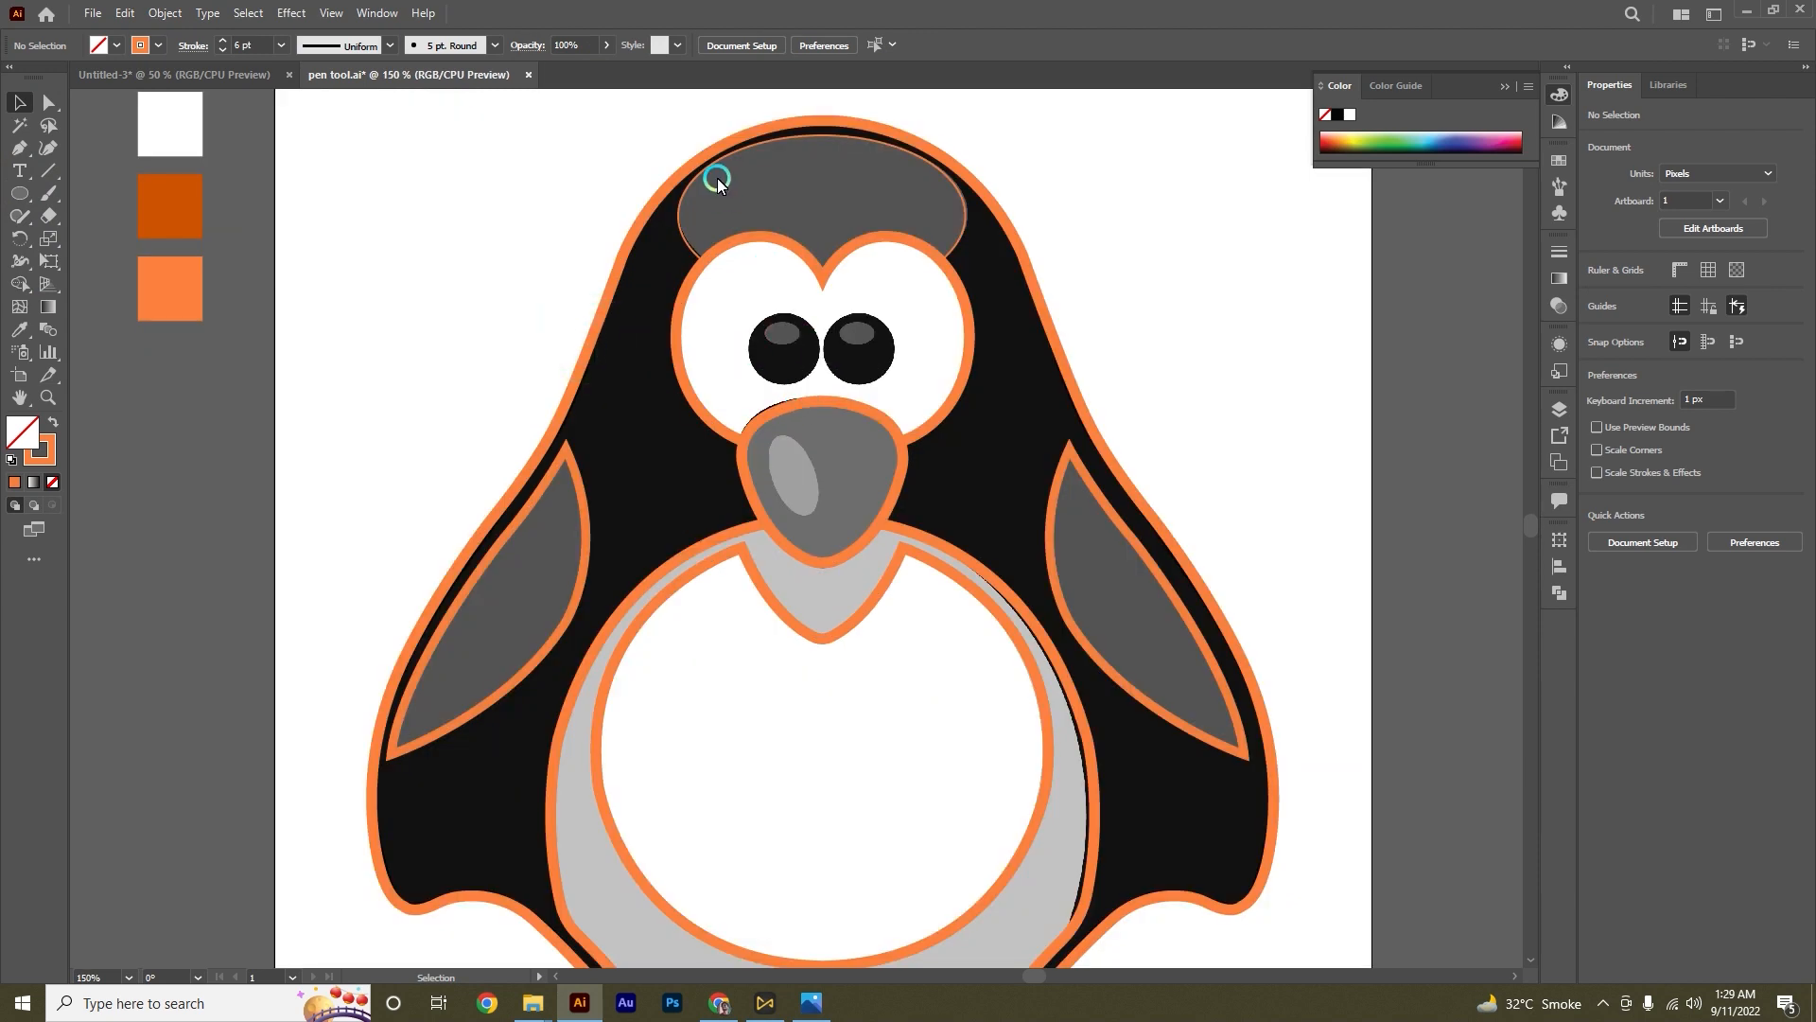
alt+scroll(736, 191, down, 1)
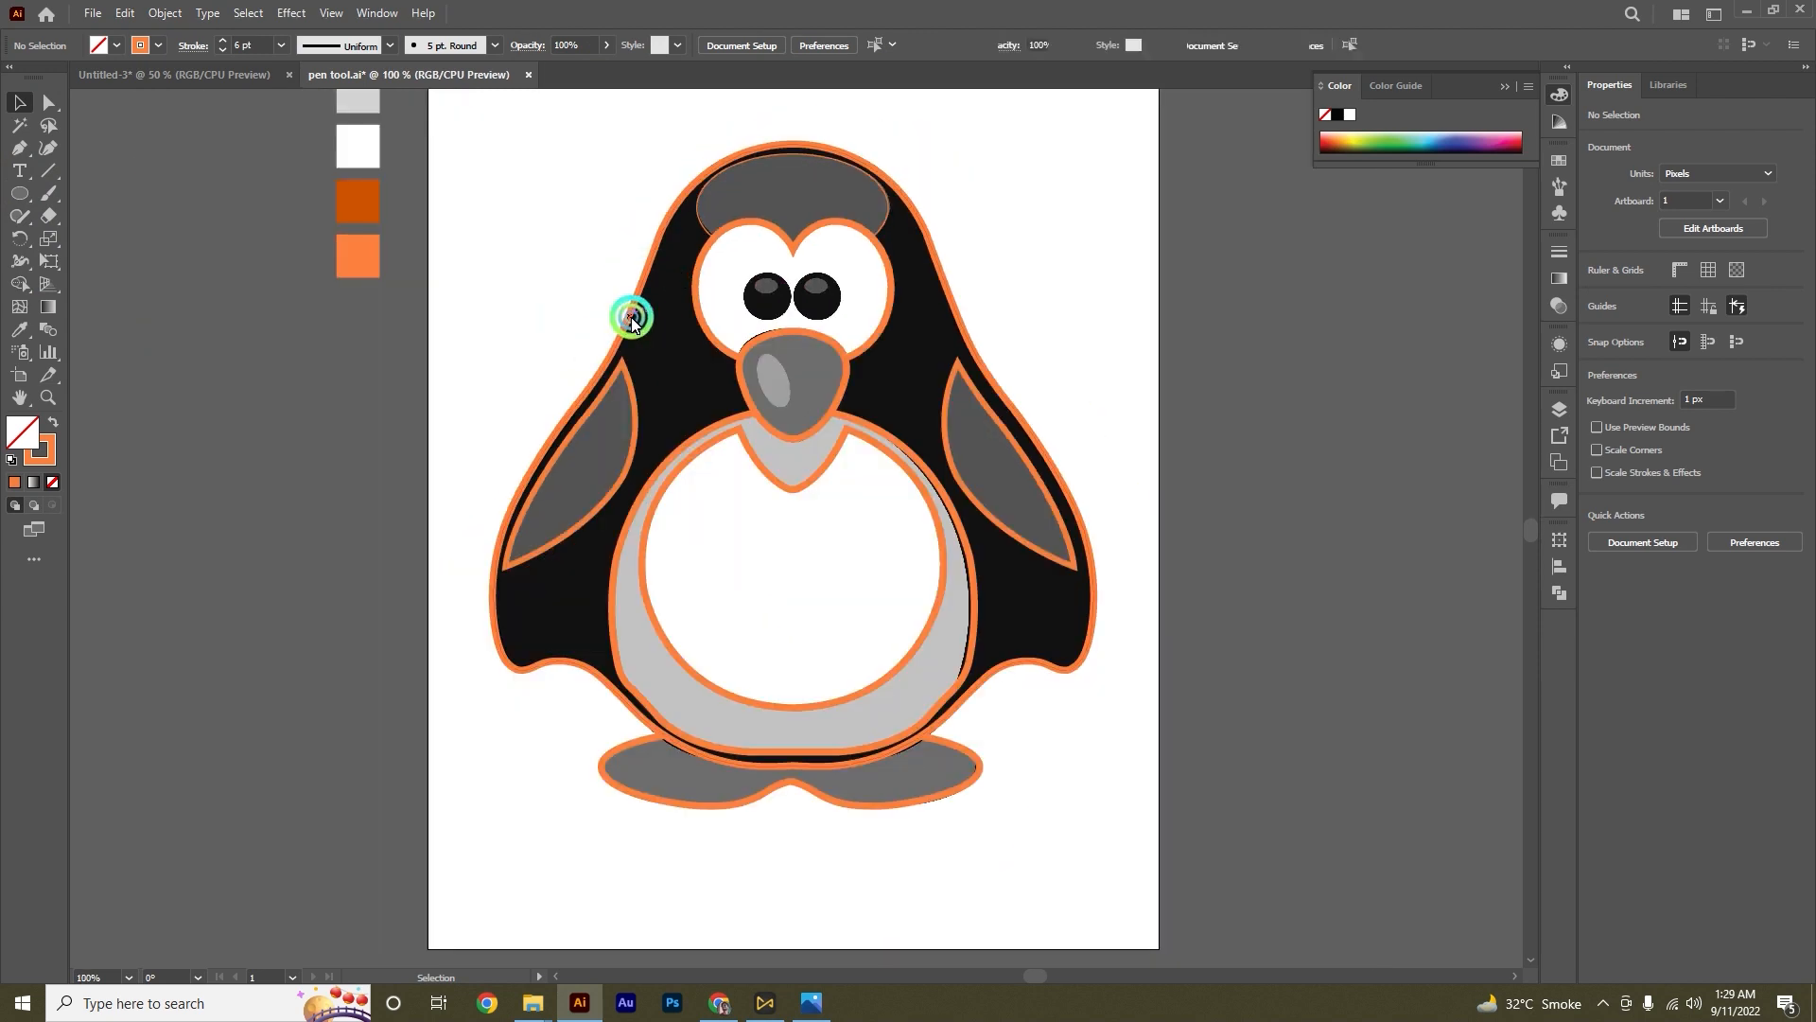
click(627, 315)
scroll(621, 325, up, 2)
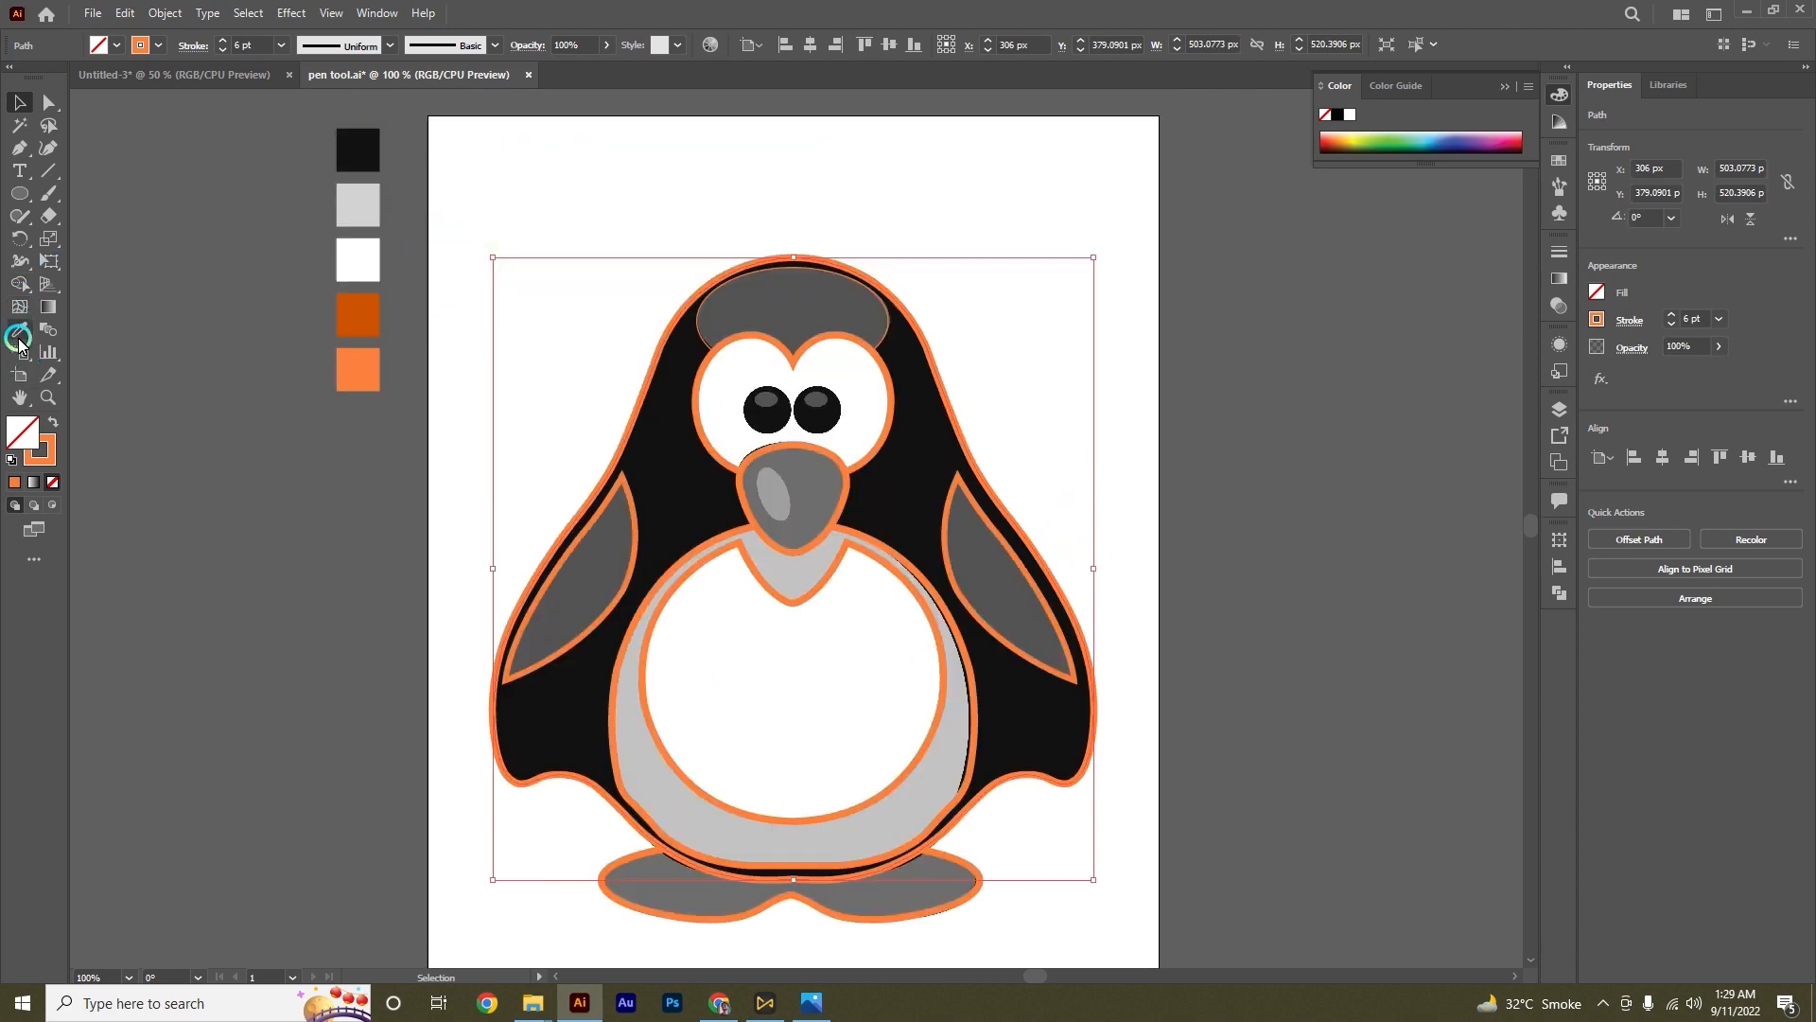
click(19, 329)
click(368, 151)
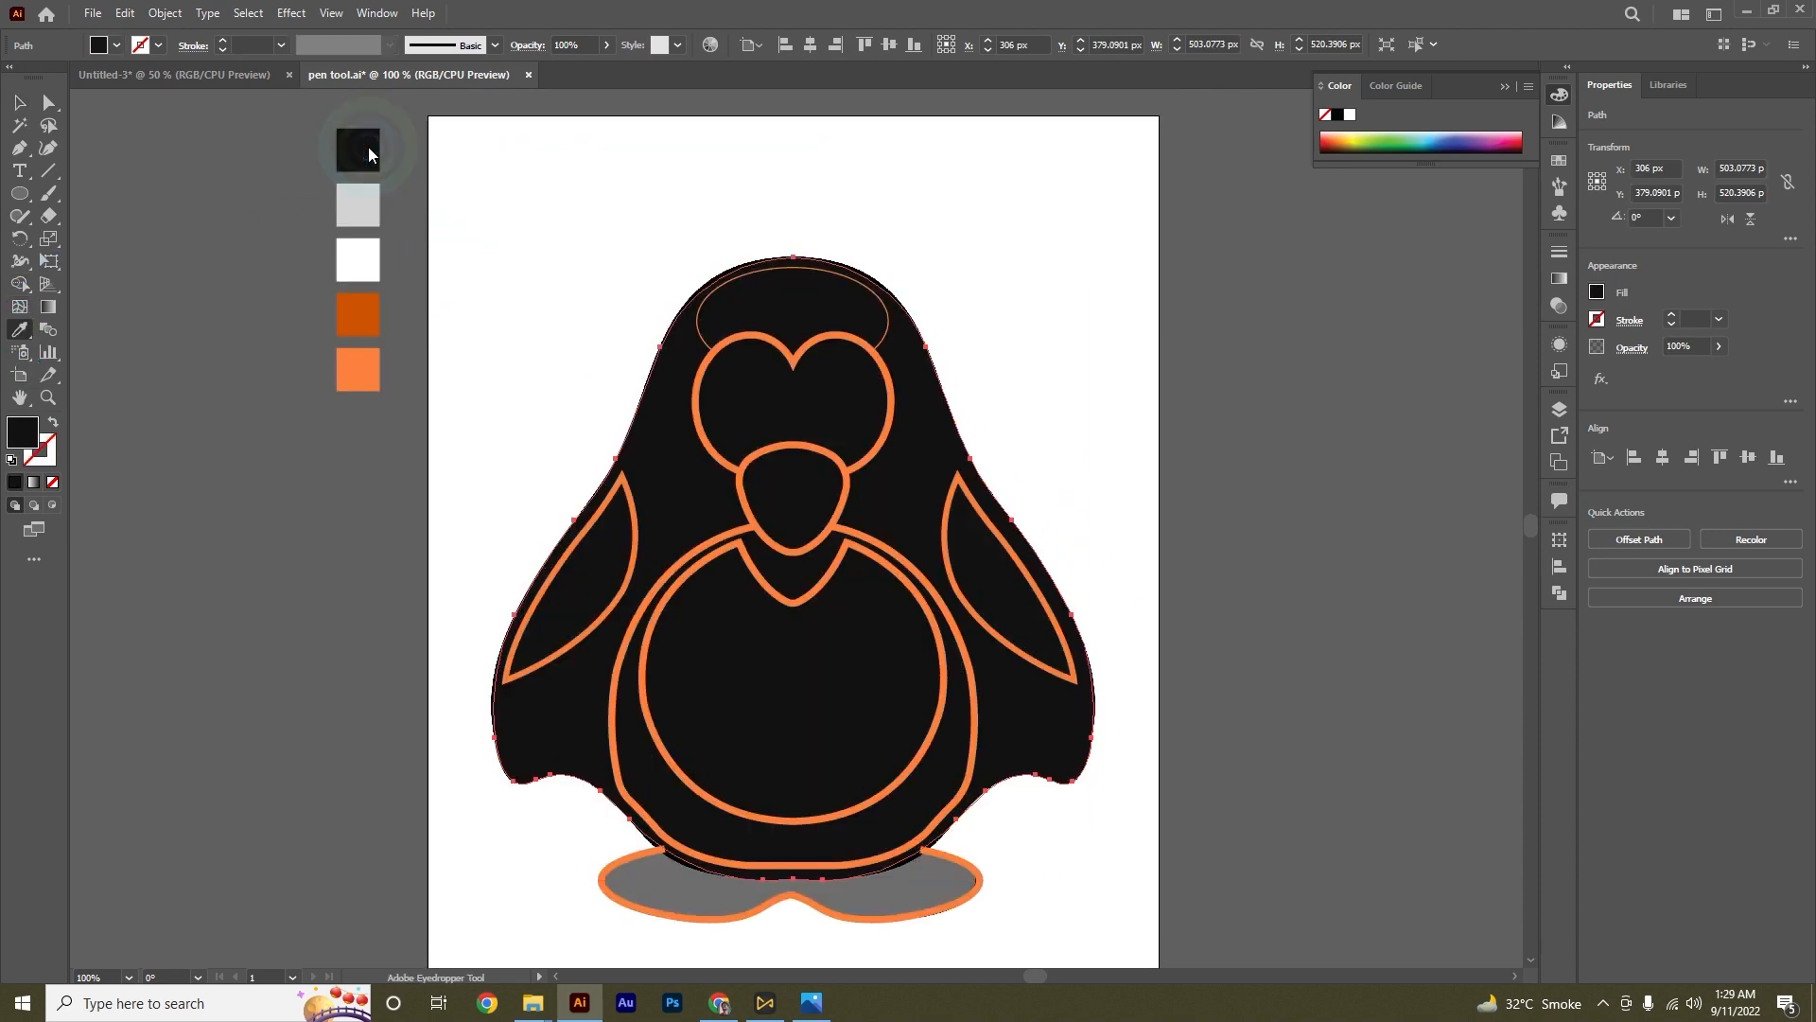
click(675, 453)
Step: Fill the head patch with the light grey swatch colour and the eye shape with the white swatch colour
ctrl+click(791, 266)
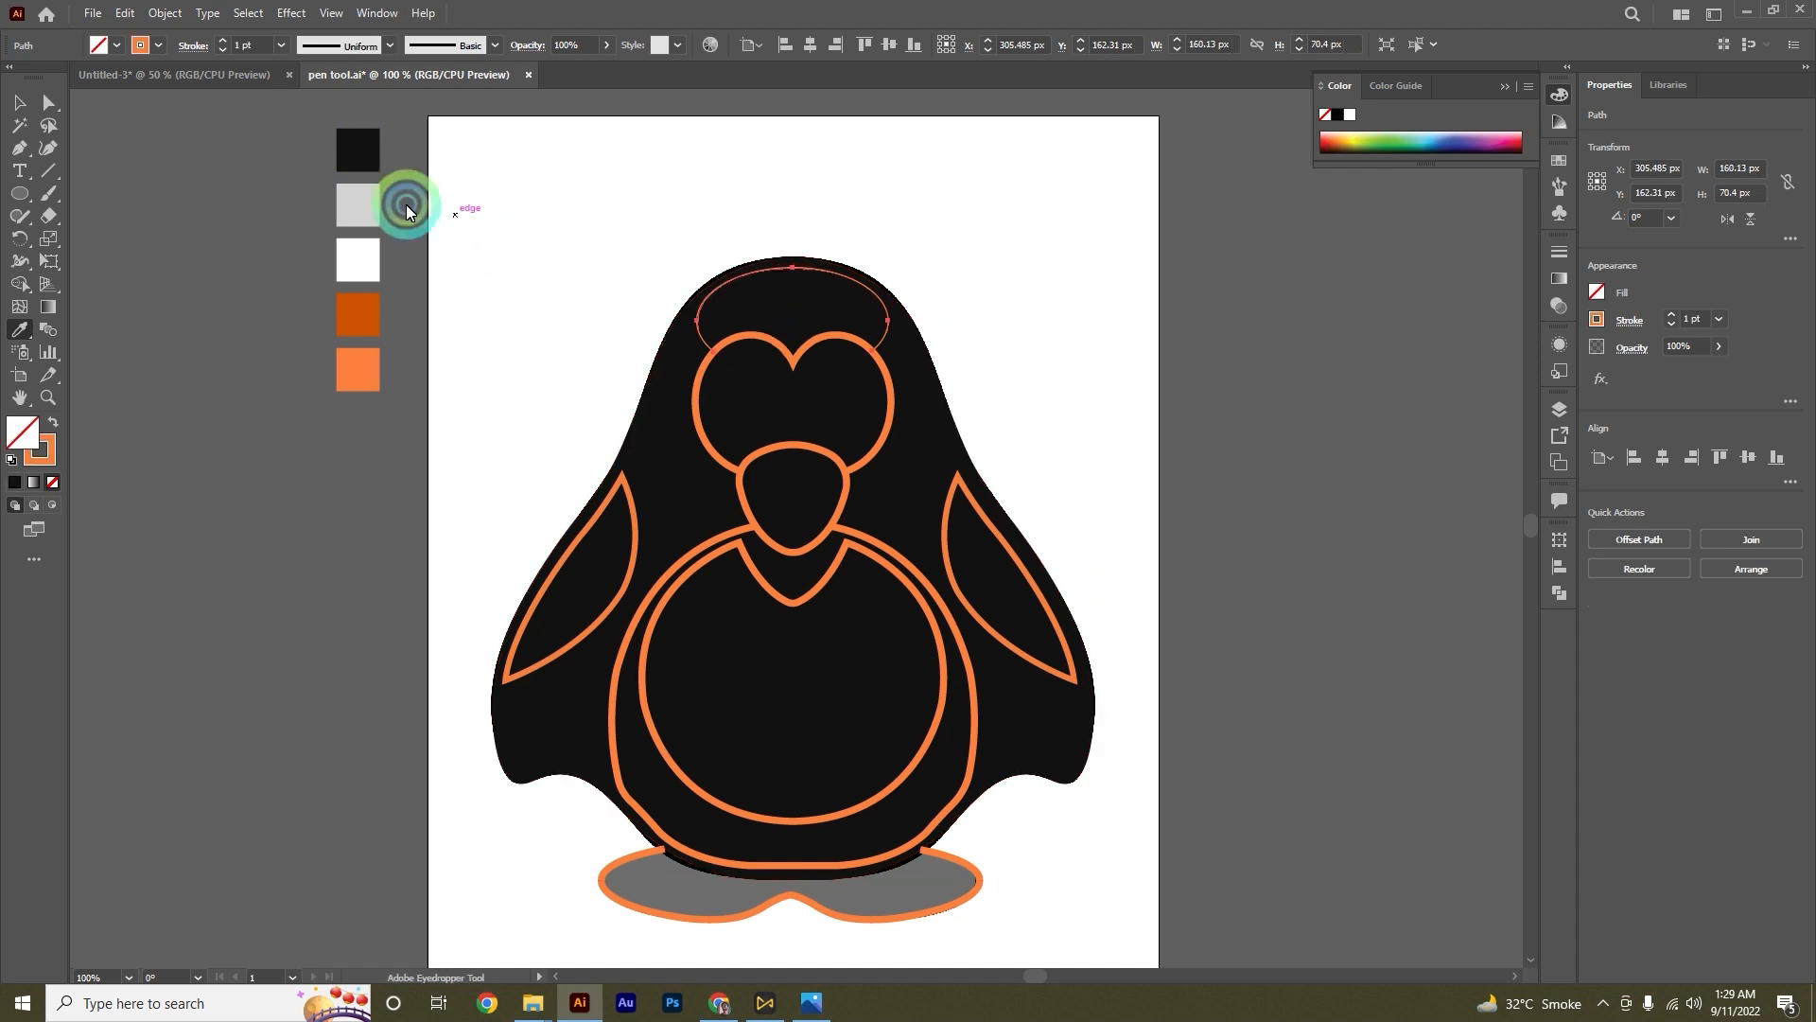
click(364, 217)
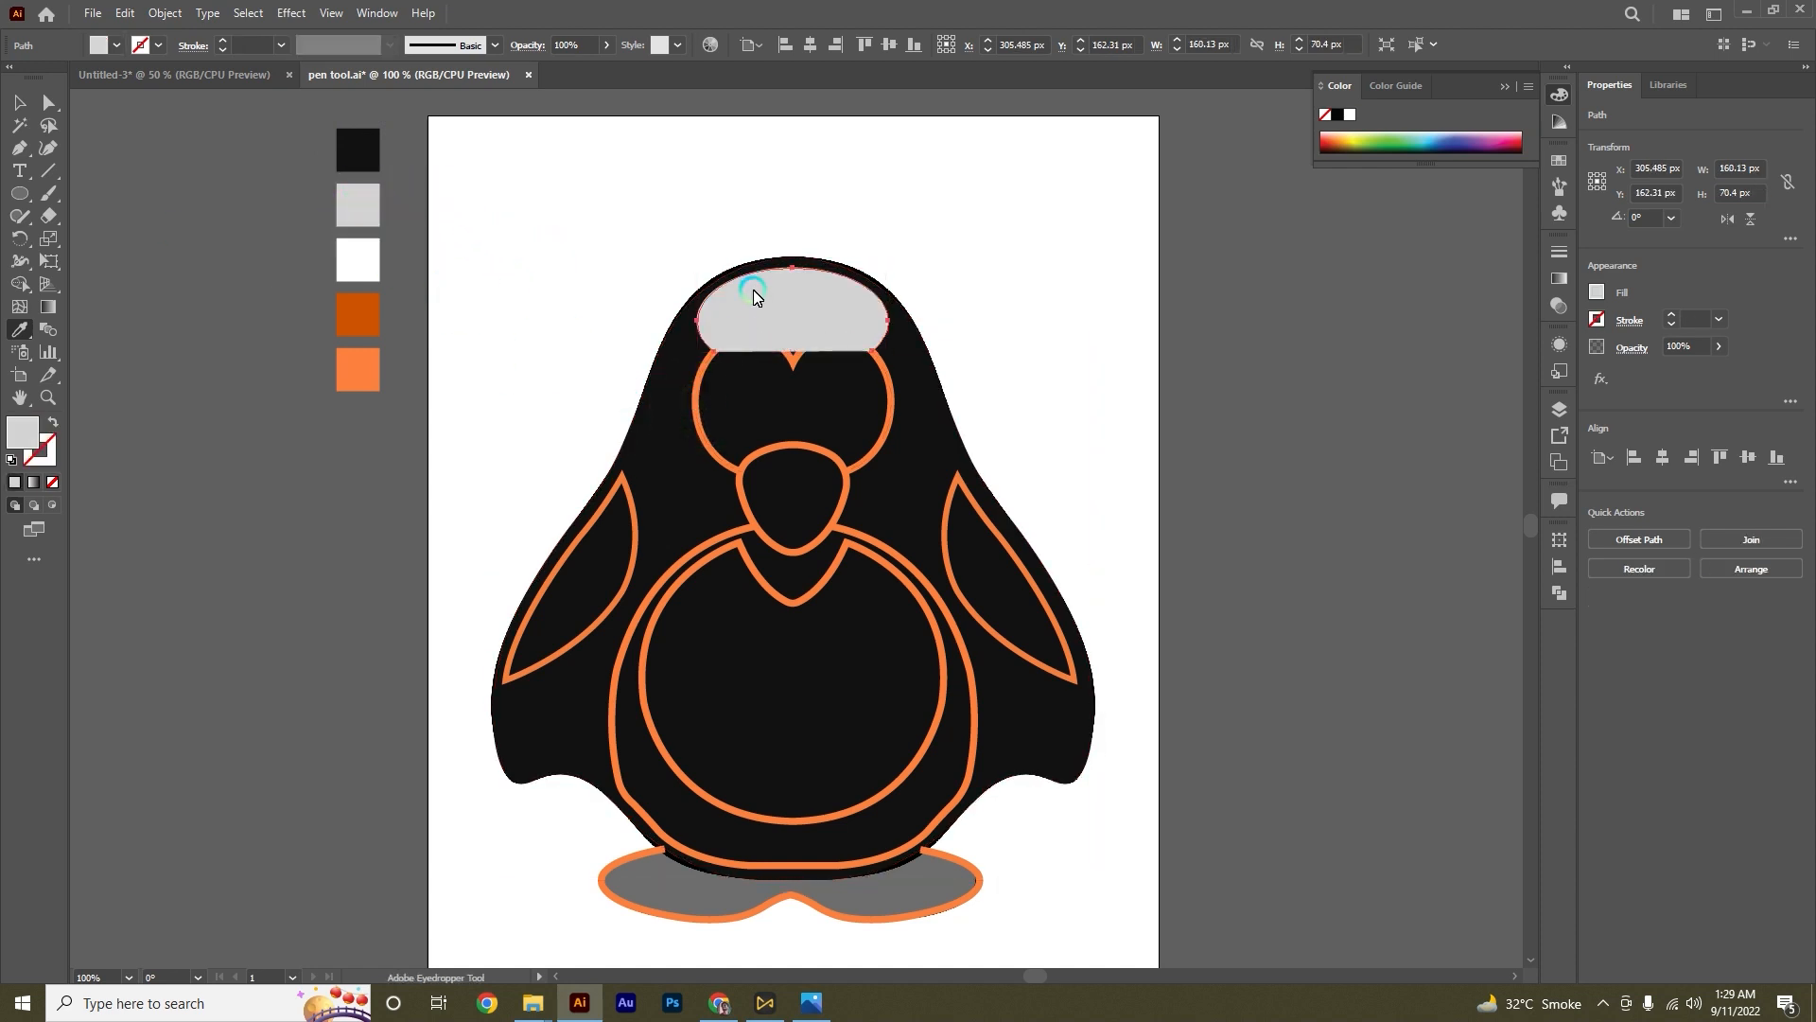
ctrl+click(694, 385)
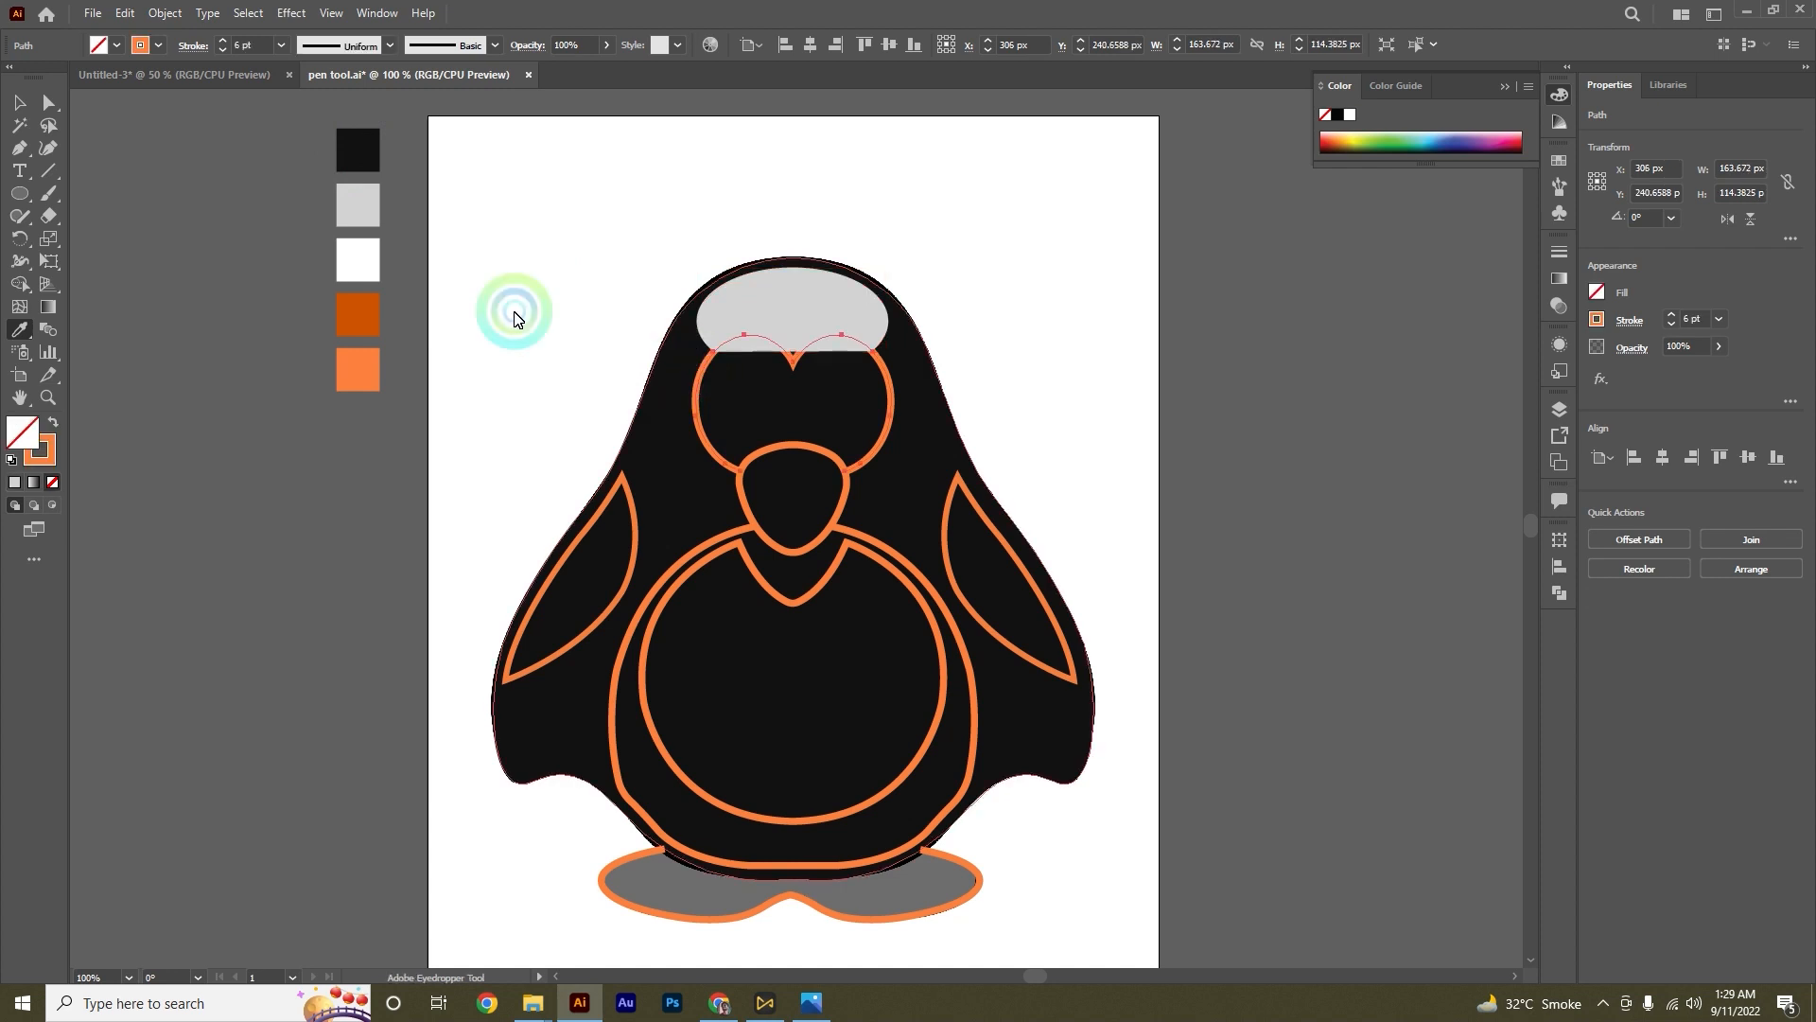
click(364, 274)
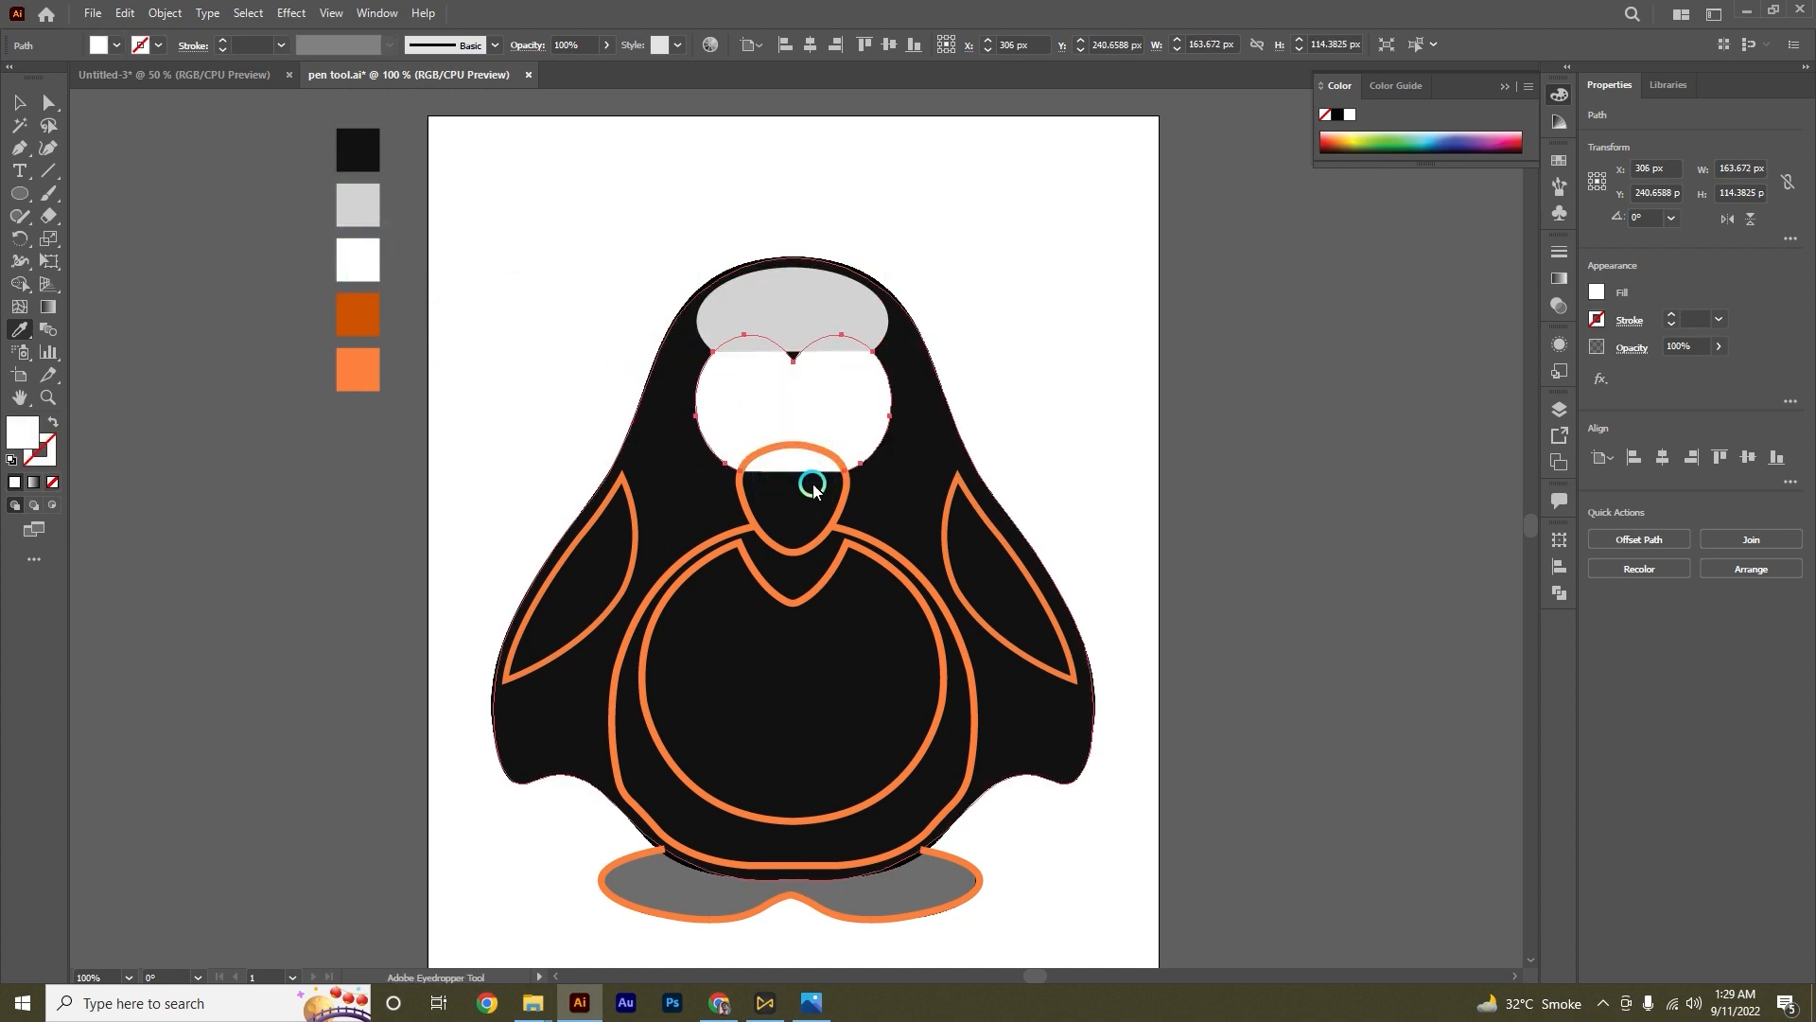
key(ctrl)
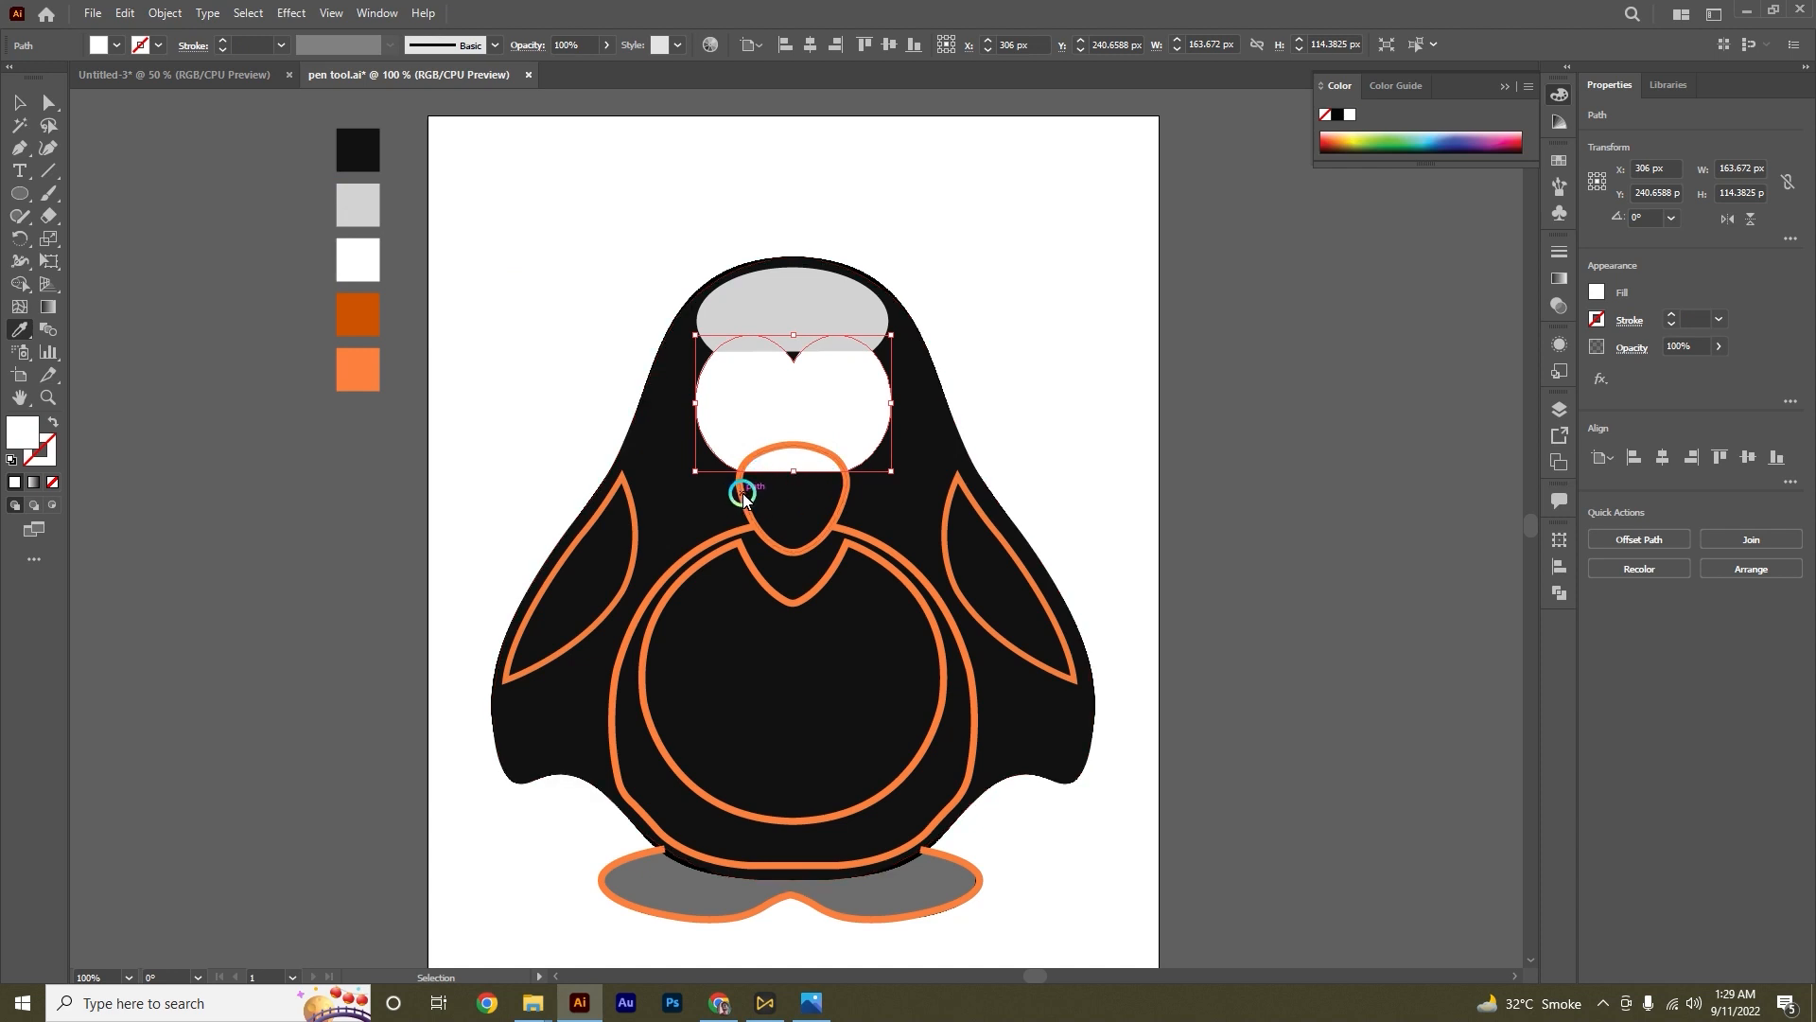
Step: Fill the beak with the dark orange swatch colour and both wing patches with the light grey swatch colour
ctrl+click(741, 498)
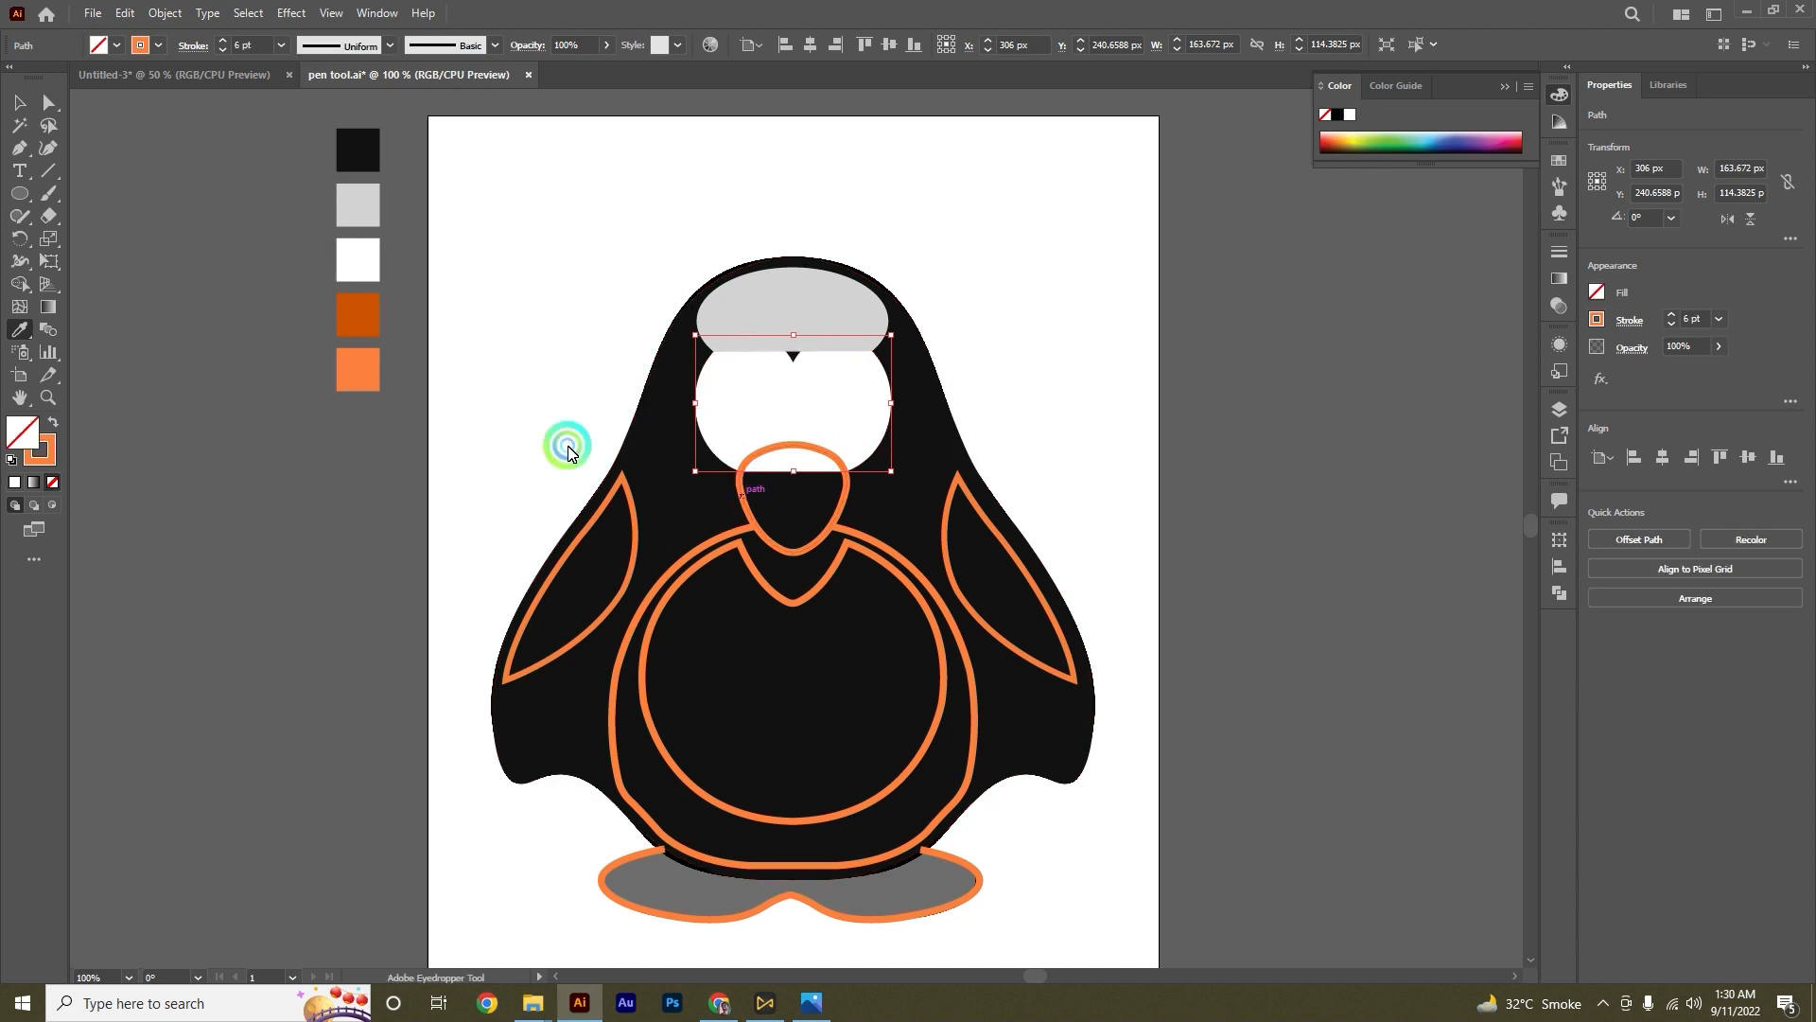
click(363, 317)
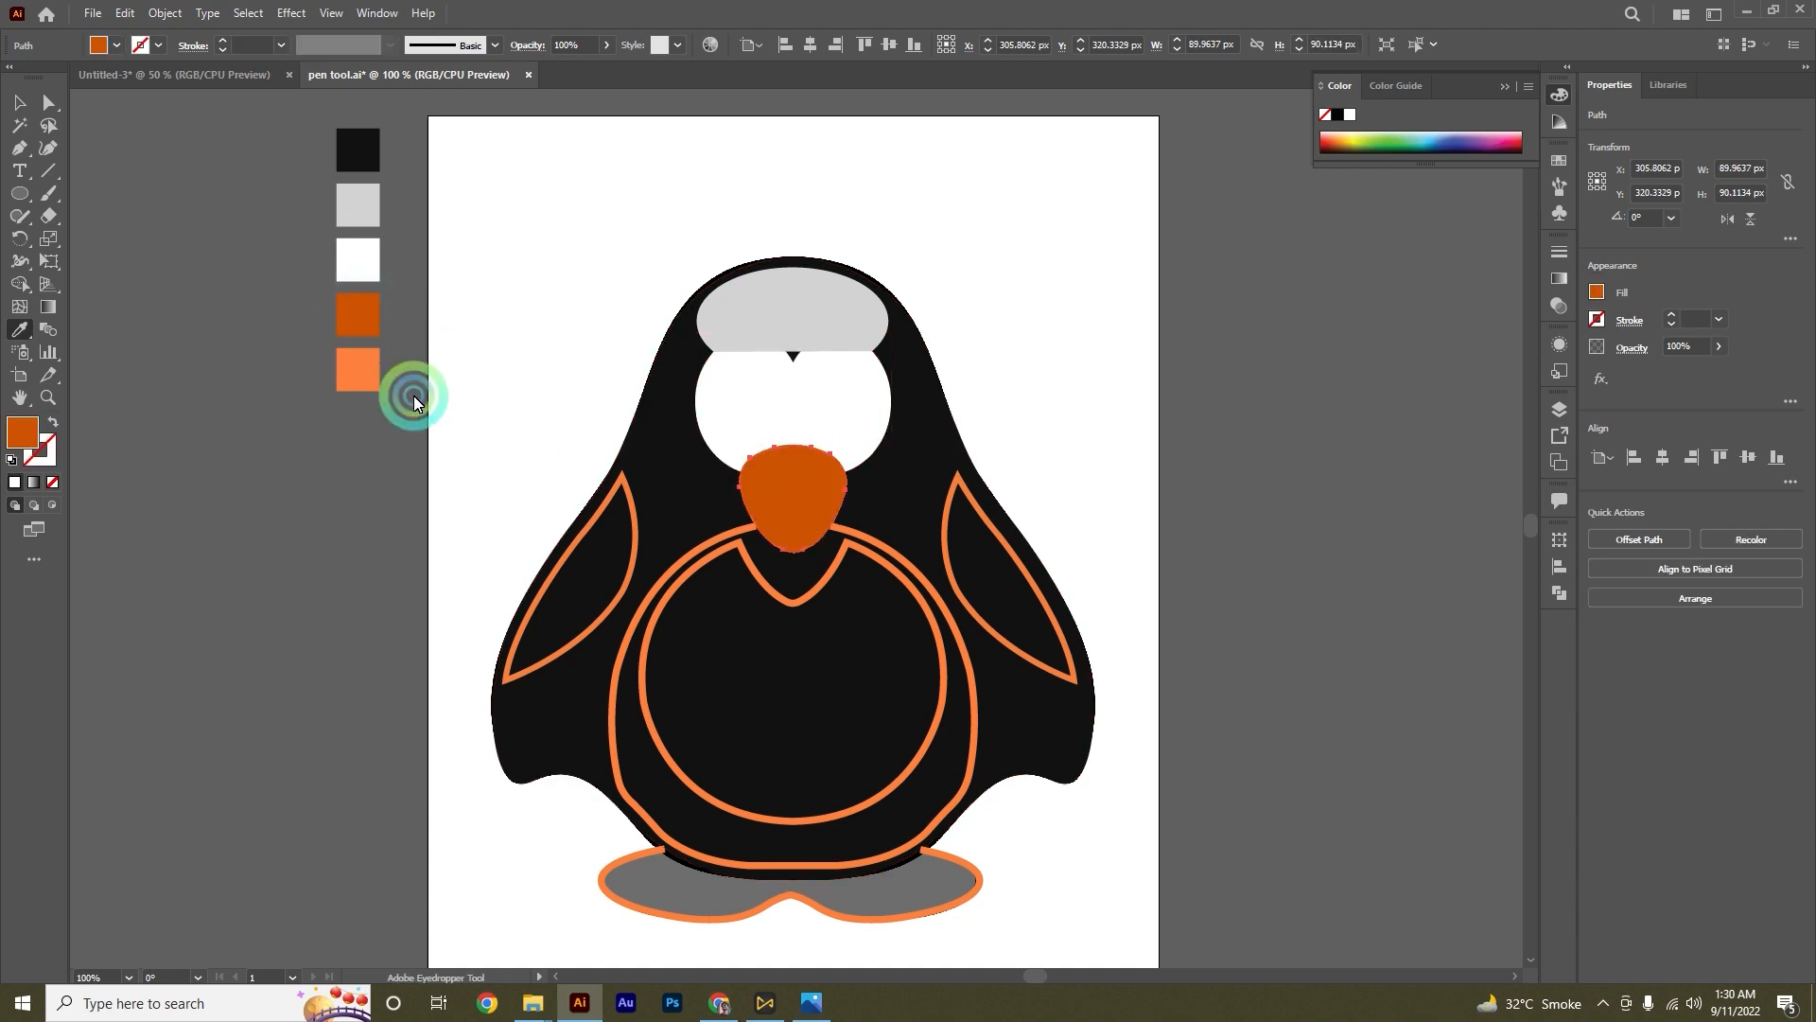
ctrl+click(576, 542)
click(350, 206)
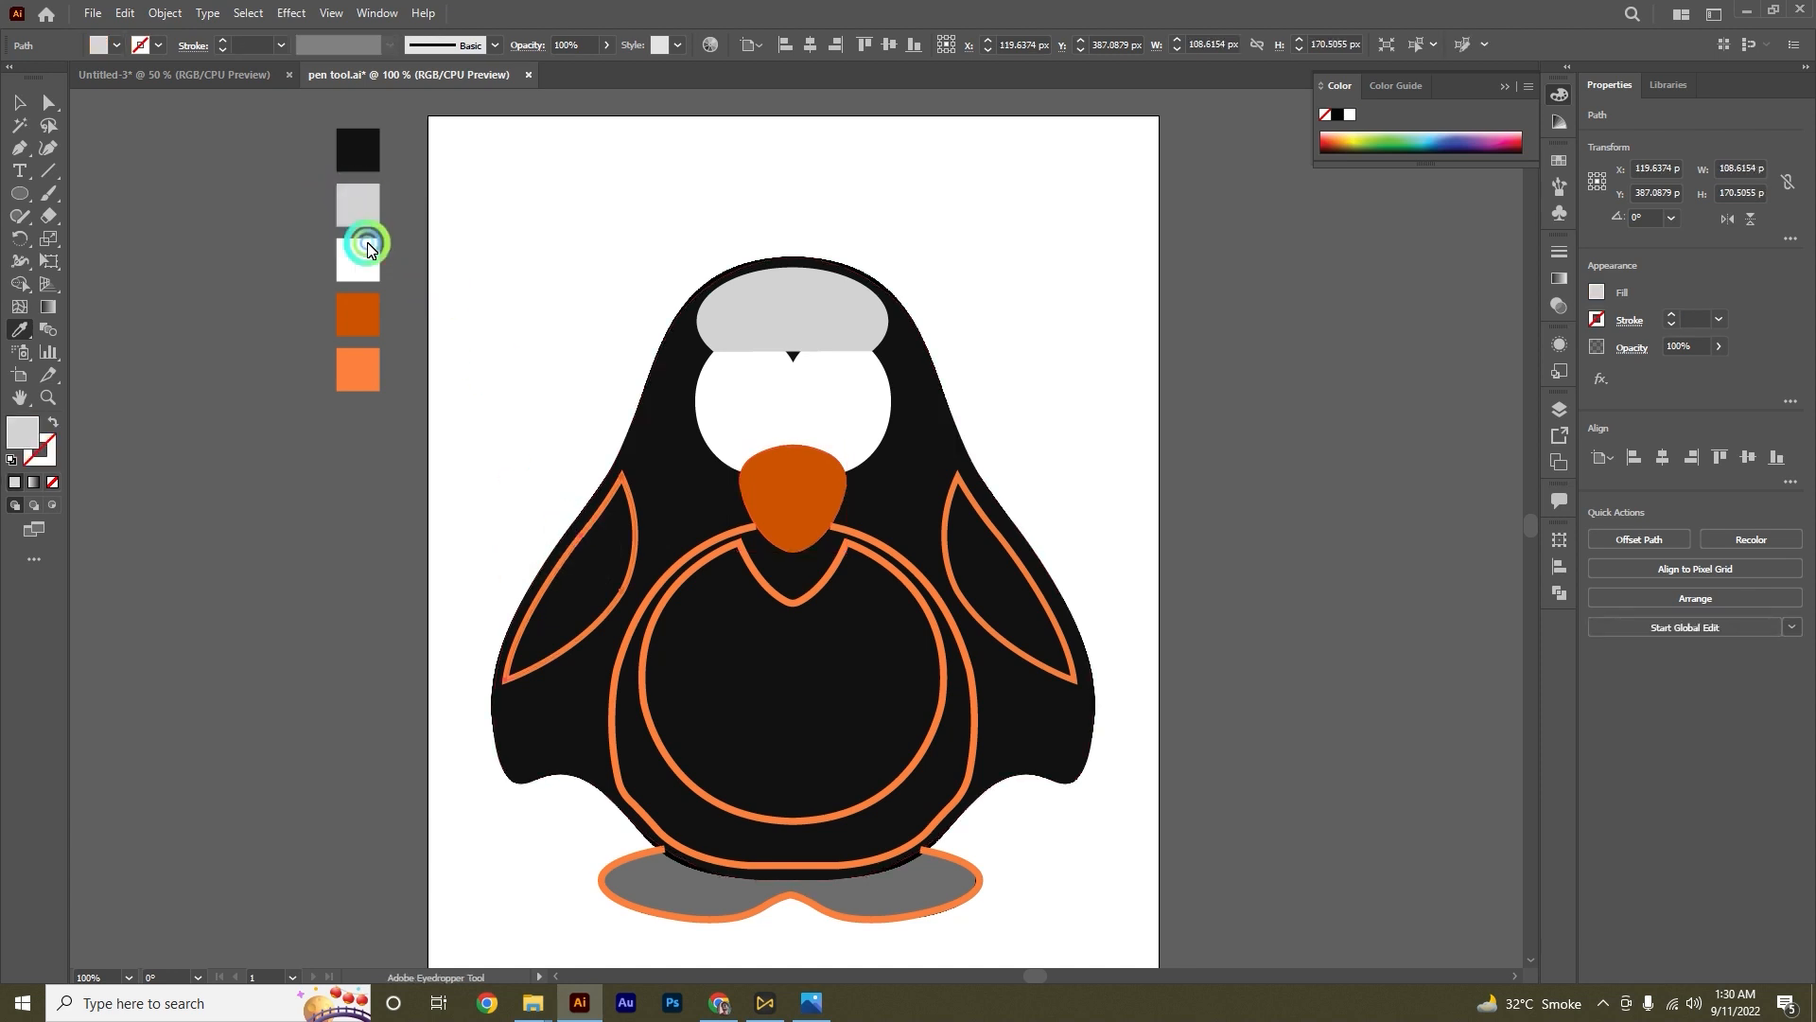
ctrl+click(1001, 641)
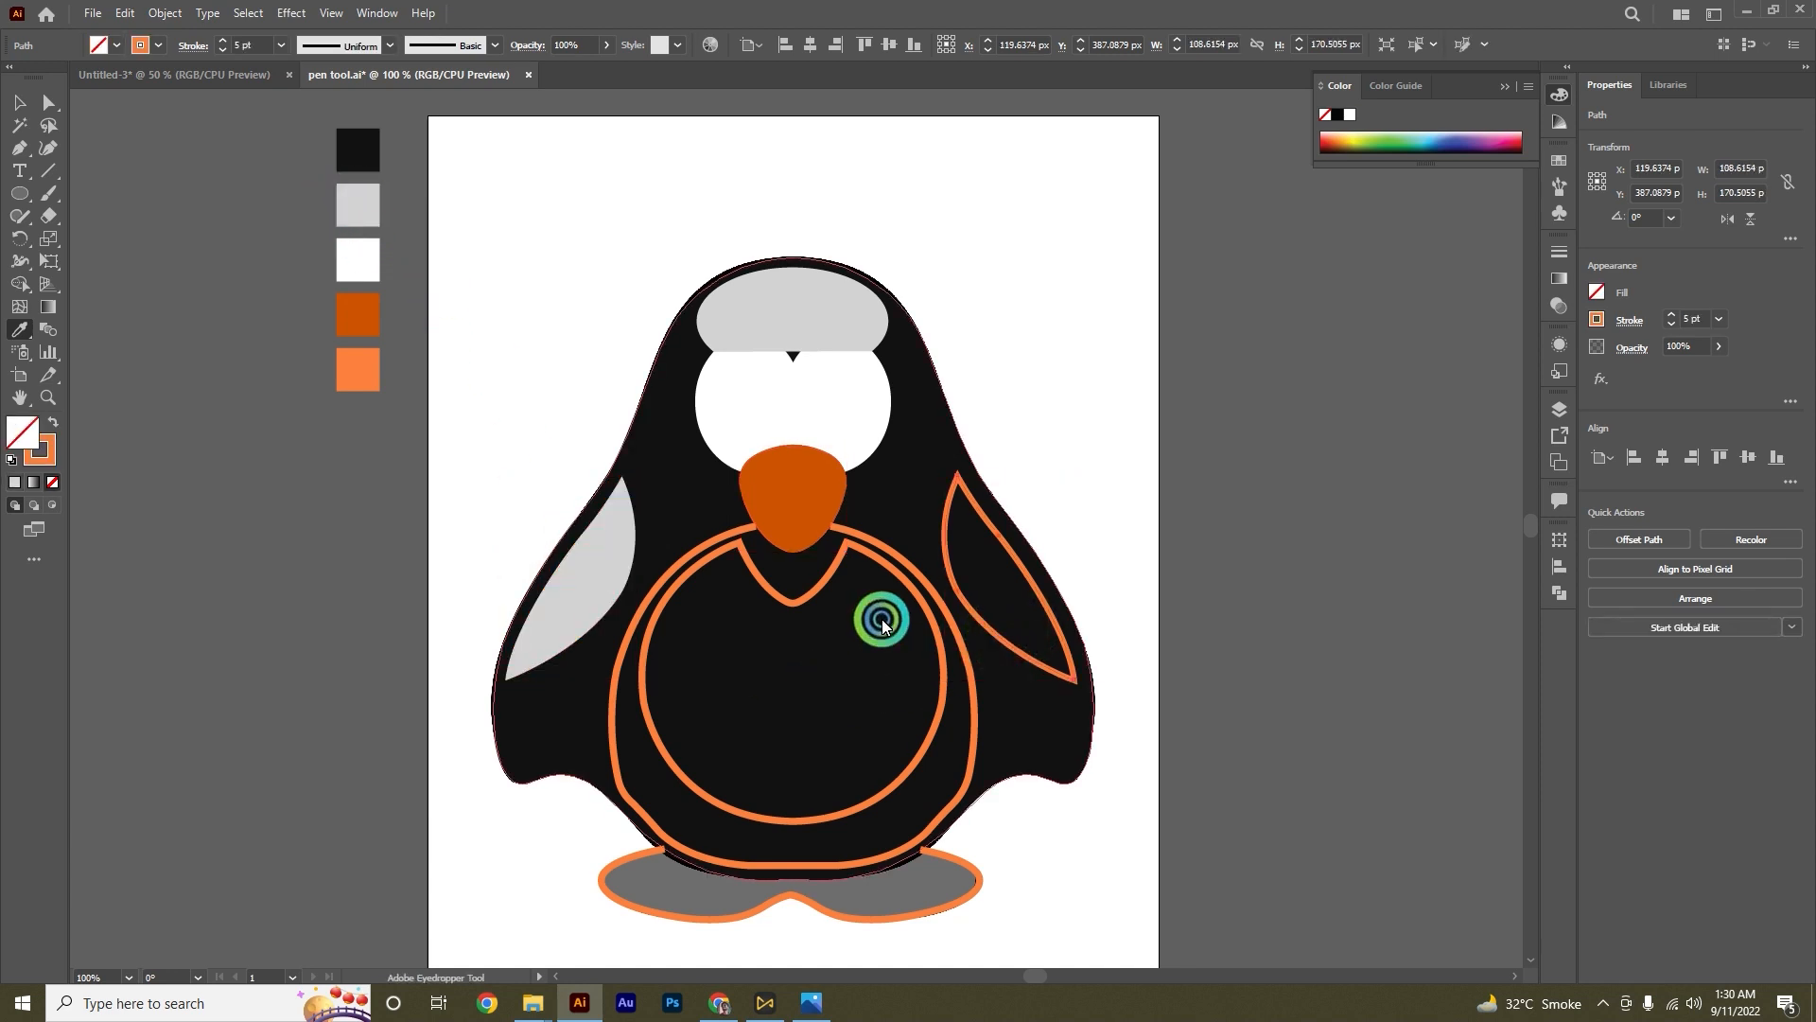
click(360, 205)
Step: Fill the inner belly circle with the white swatch colour and the outer belly outline with the light grey swatch colour
scroll(825, 607, down, 2)
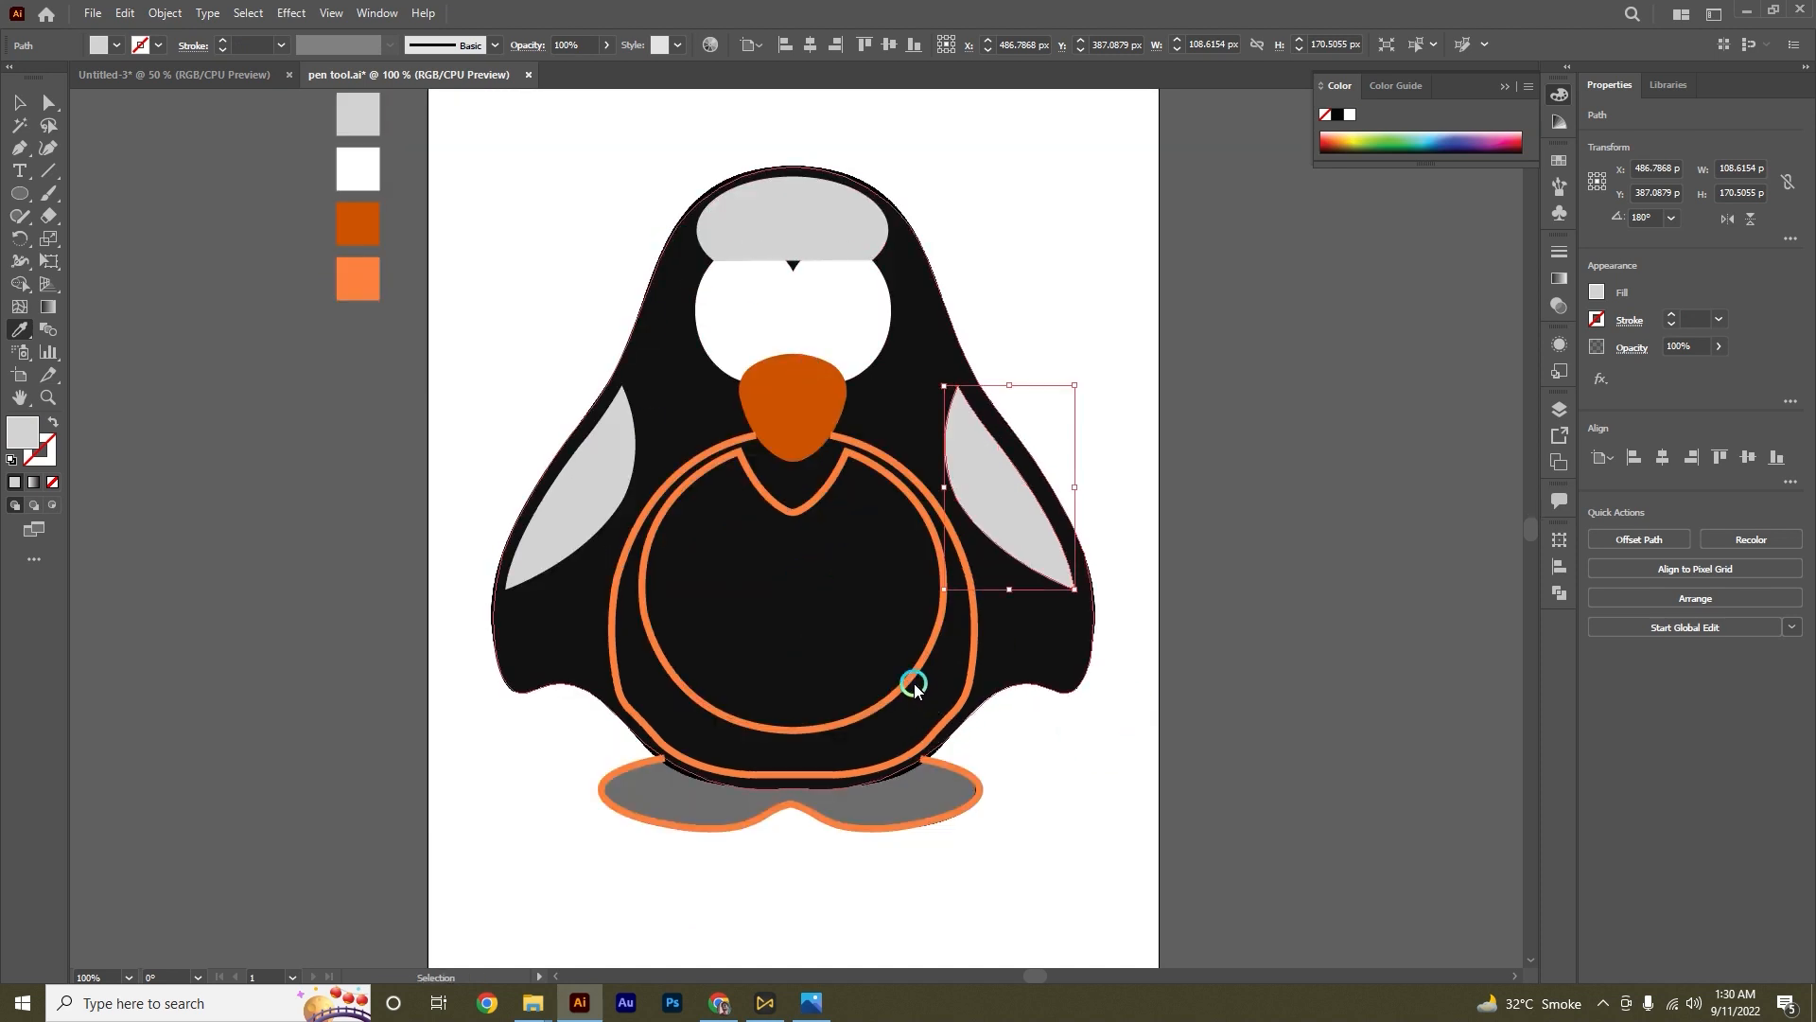
ctrl+click(852, 717)
scroll(394, 288, up, 2)
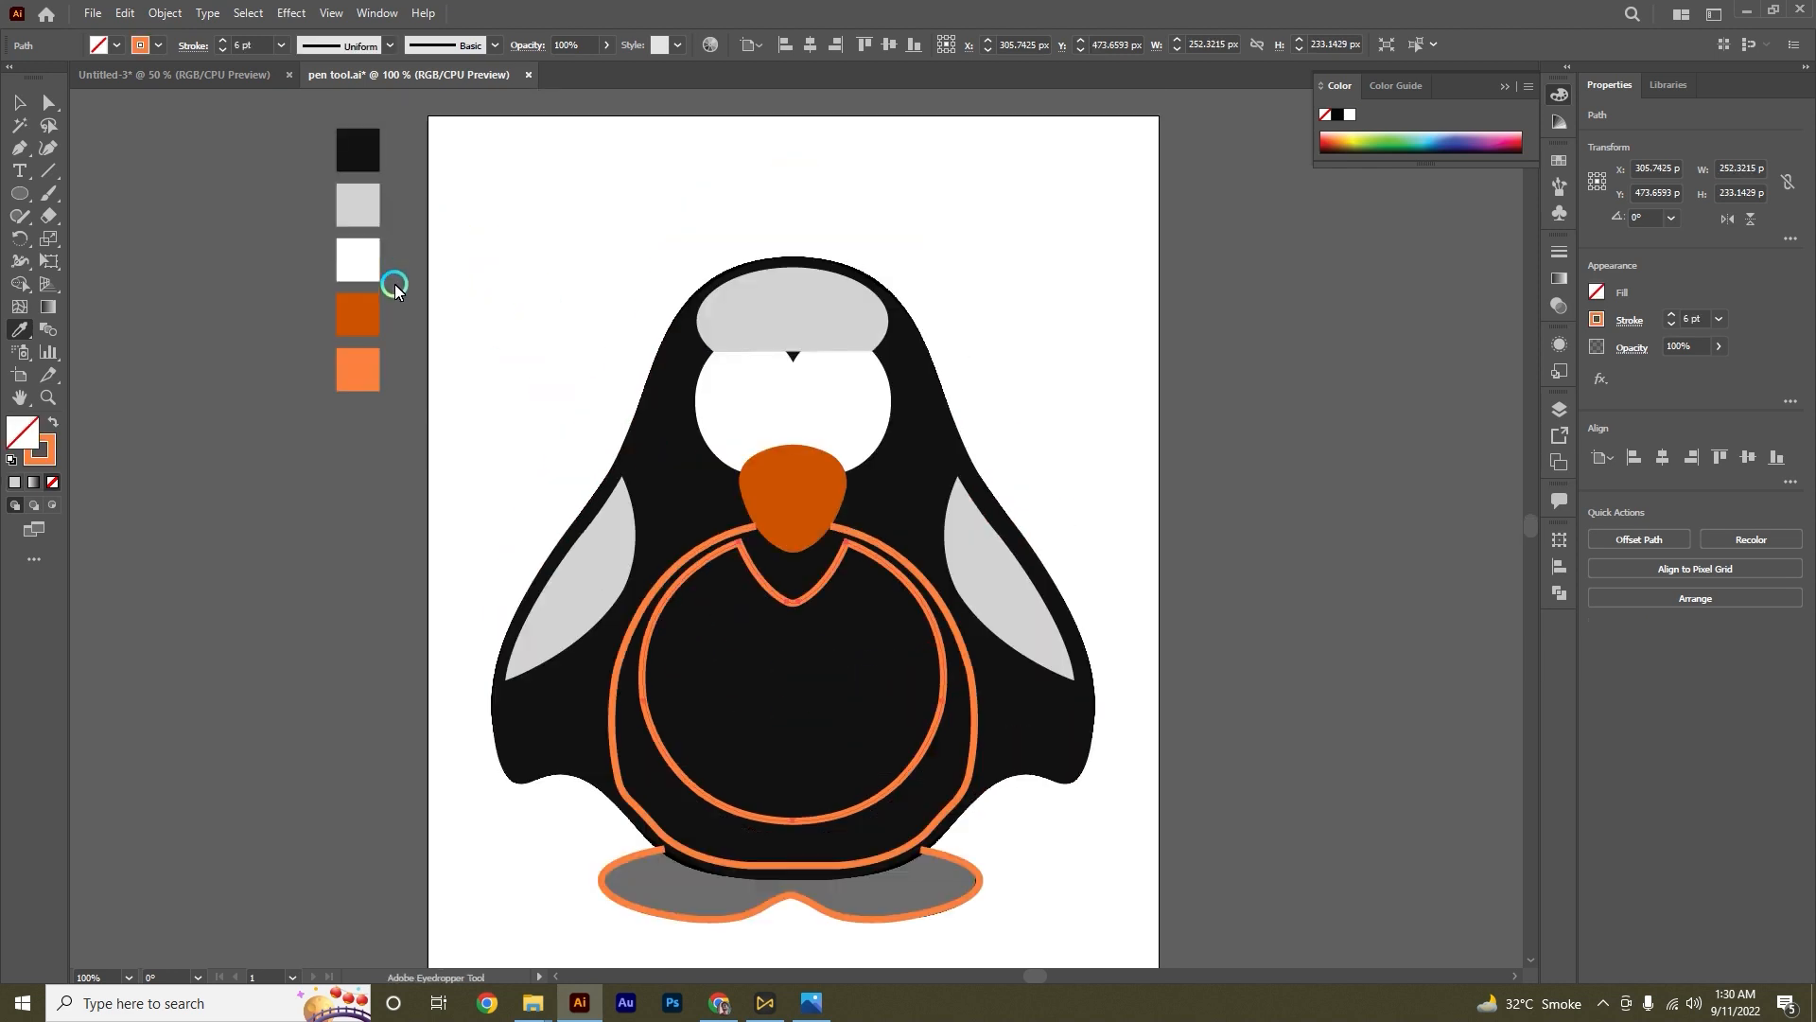
click(375, 273)
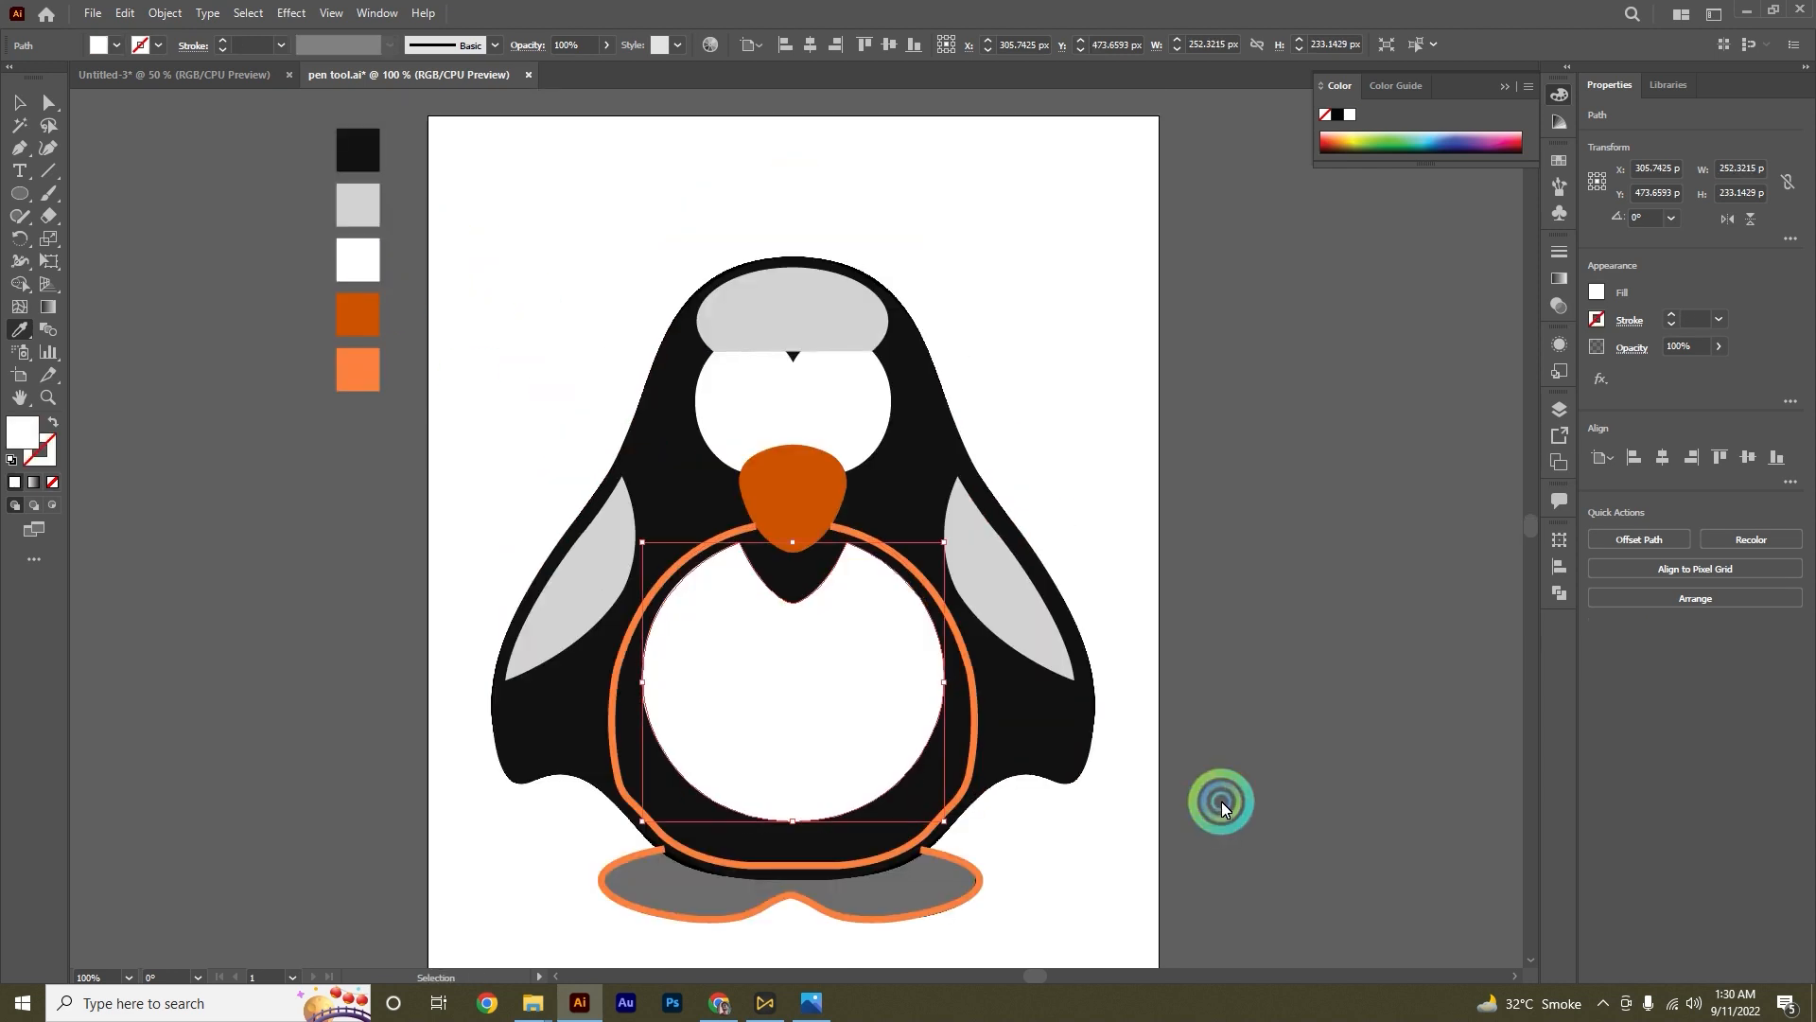
ctrl+click(968, 746)
click(362, 203)
scroll(871, 728, down, 2)
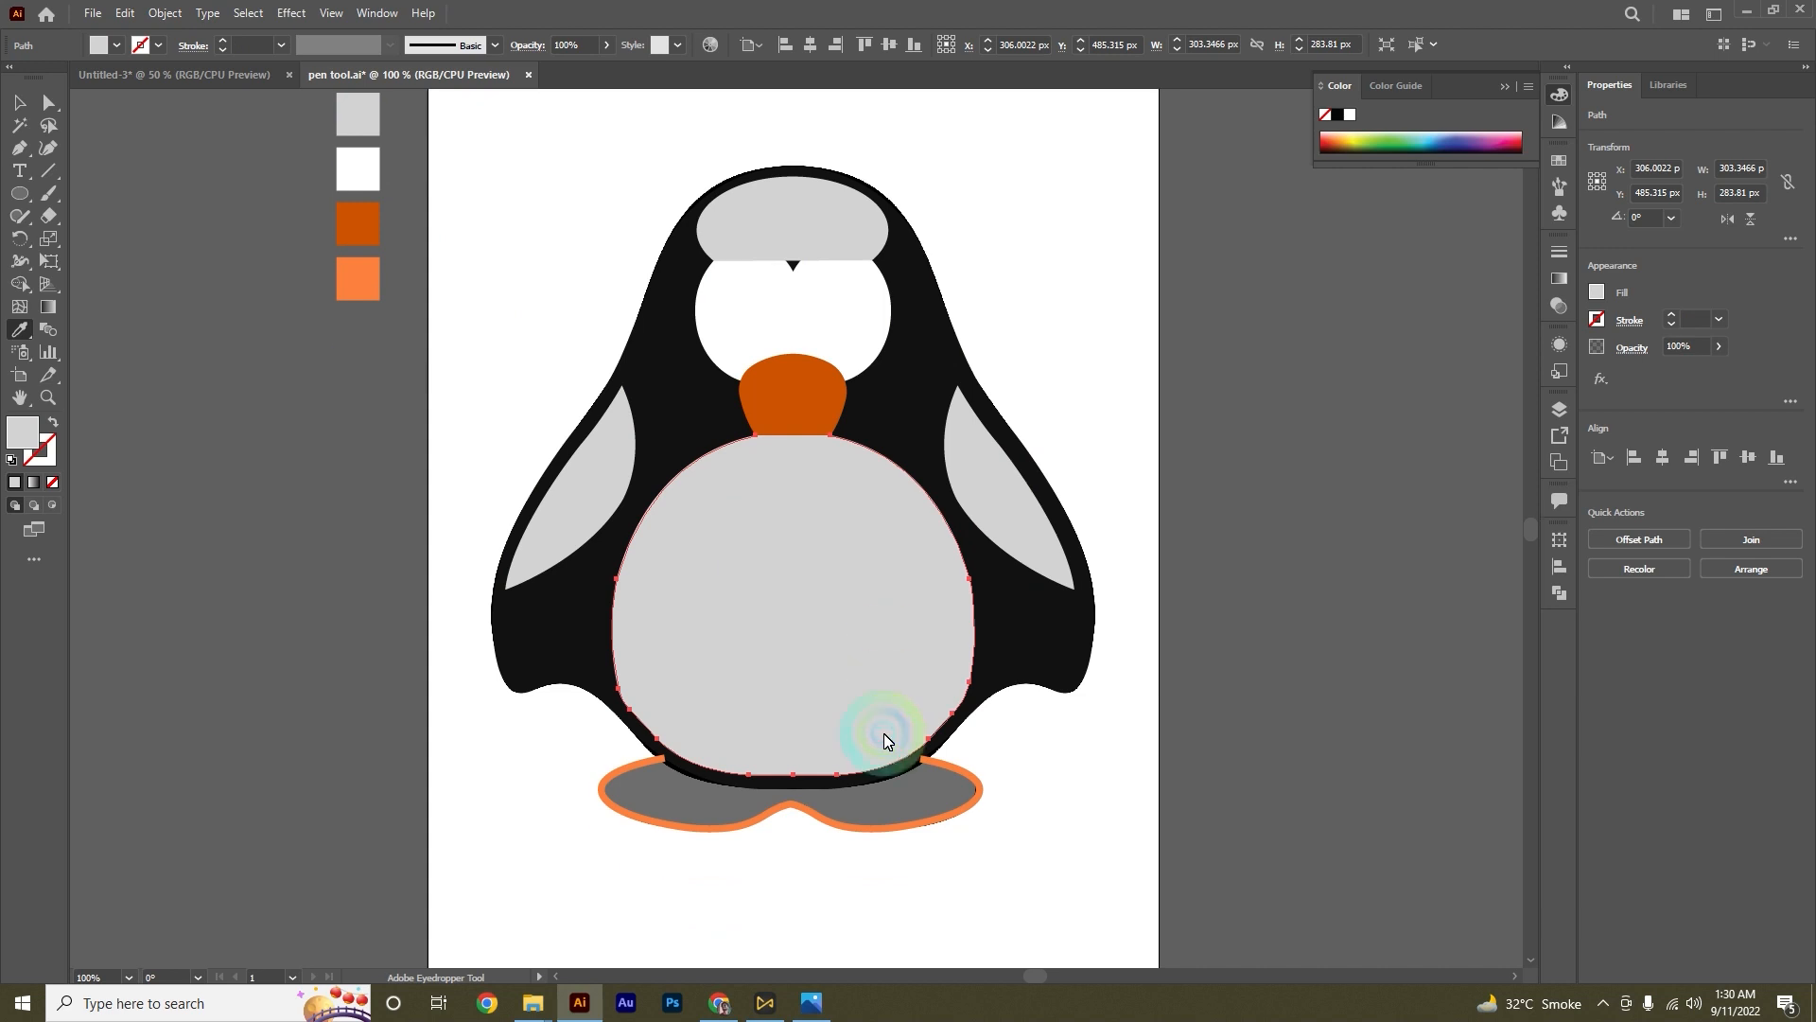
Step: Fill the feet shape with the dark orange swatch colour using the Eyedropper
ctrl+click(734, 811)
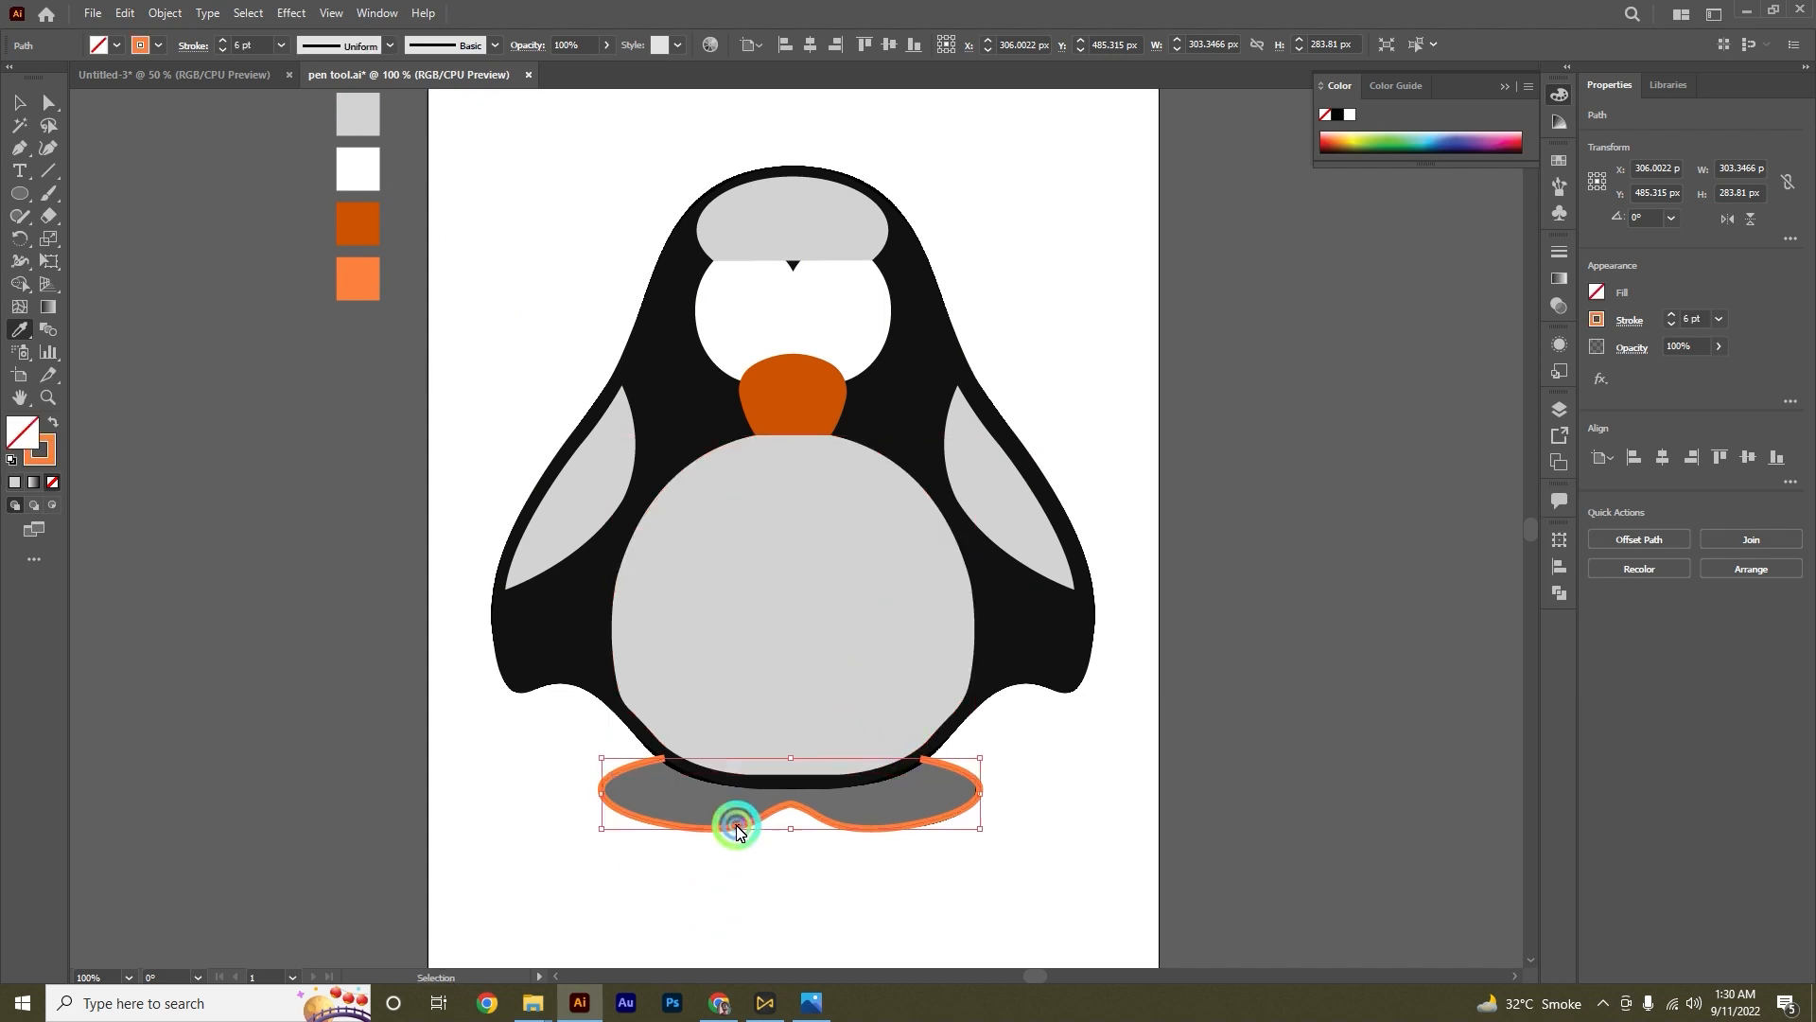
click(372, 292)
click(359, 224)
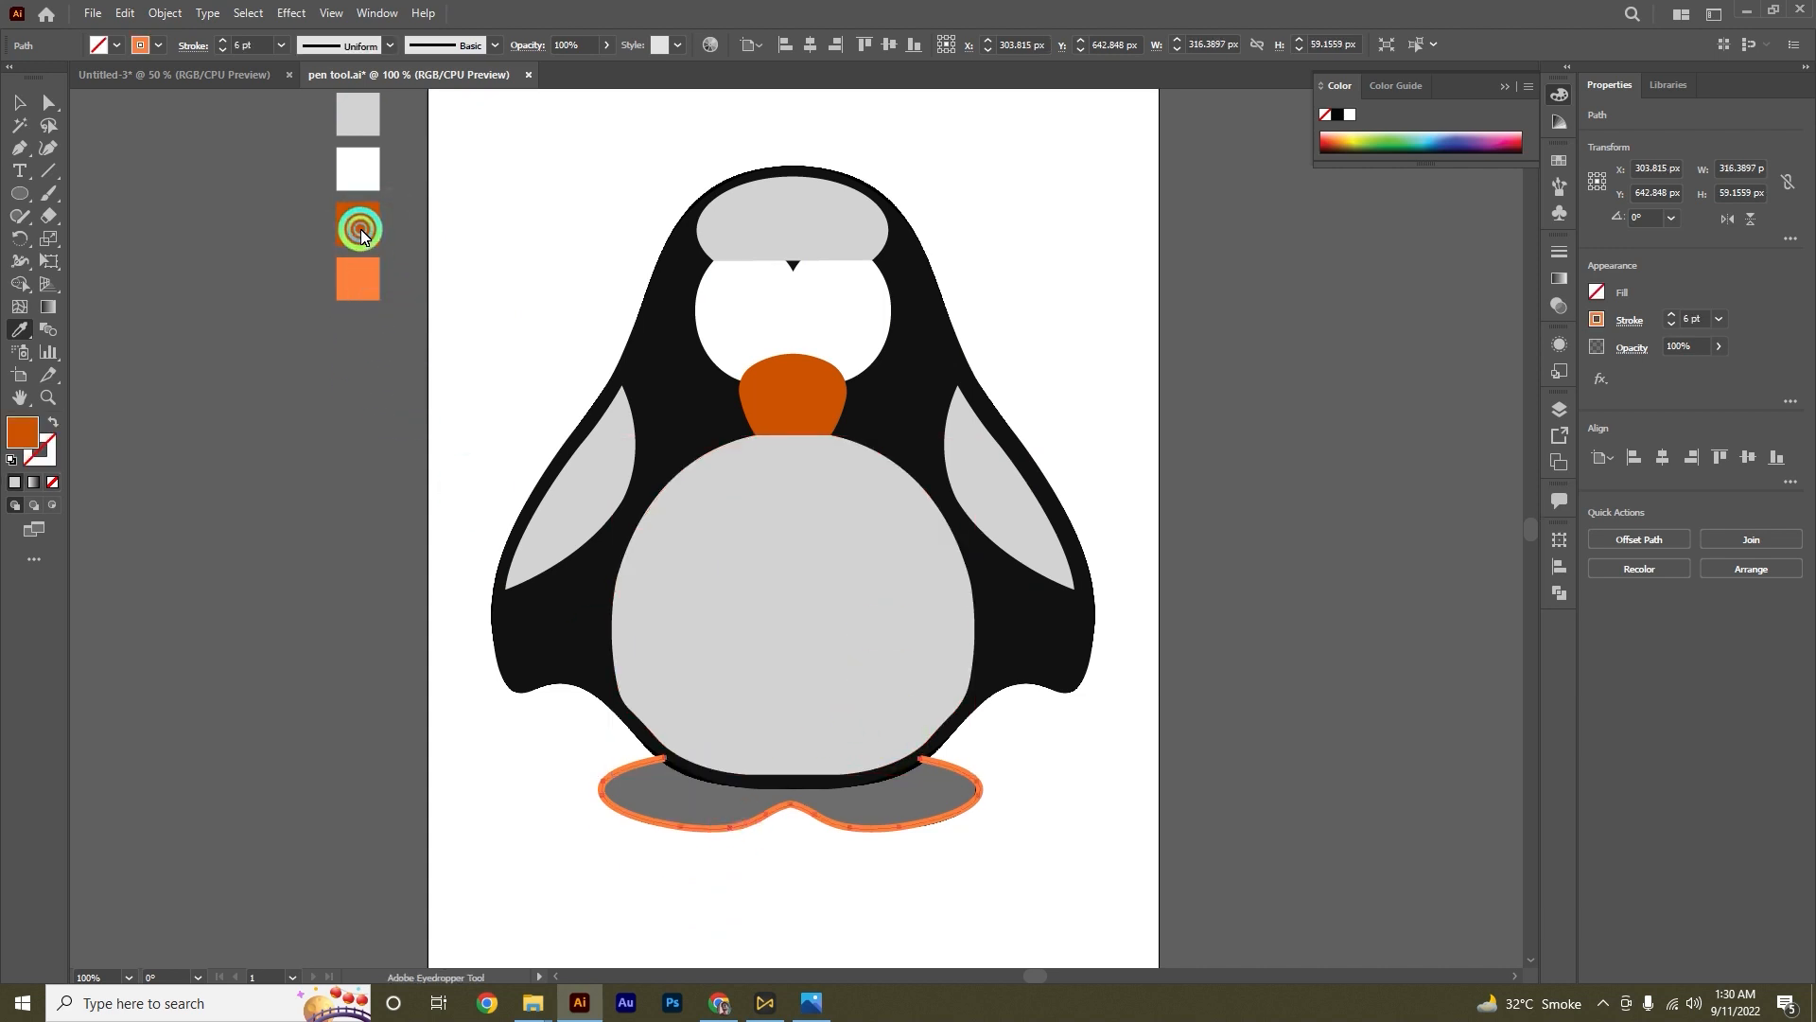
scroll(832, 539, up, 2)
scroll(823, 544, up, 2)
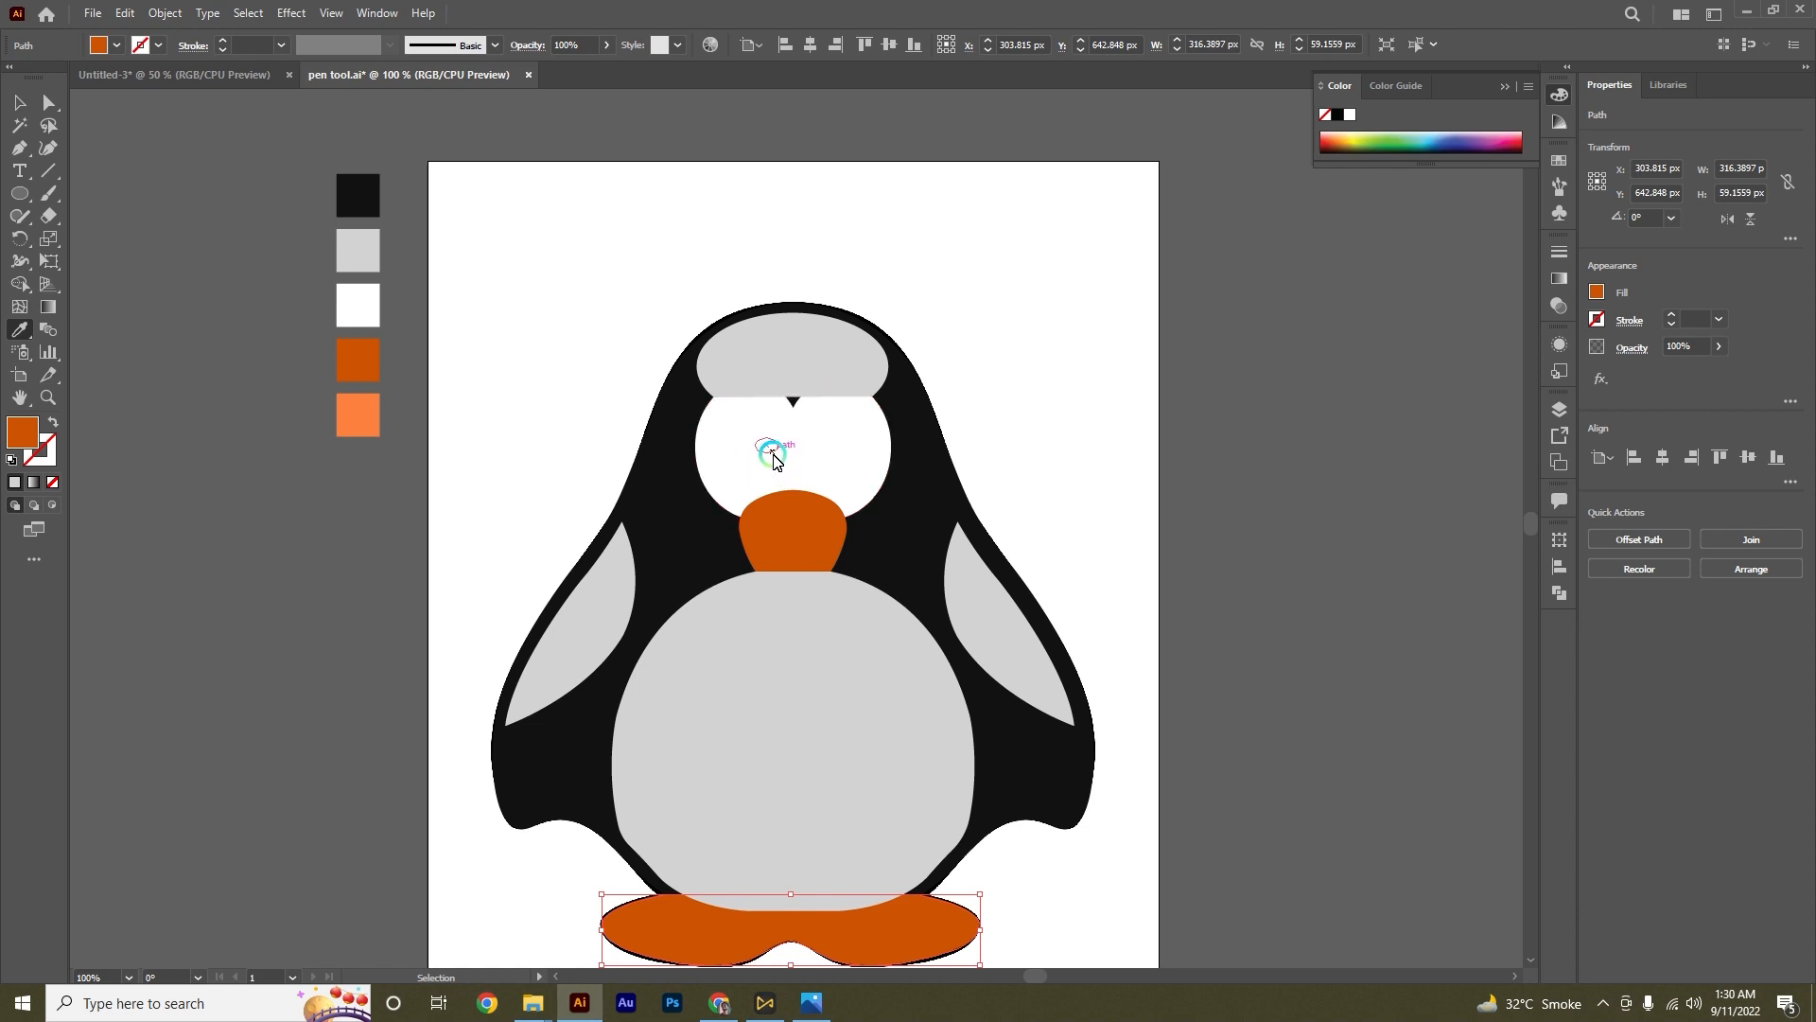
Step: Fill the small highlight ellipse of the penguin's eye on the left with light grey and its round pupil with black
ctrl+click(772, 458)
click(359, 251)
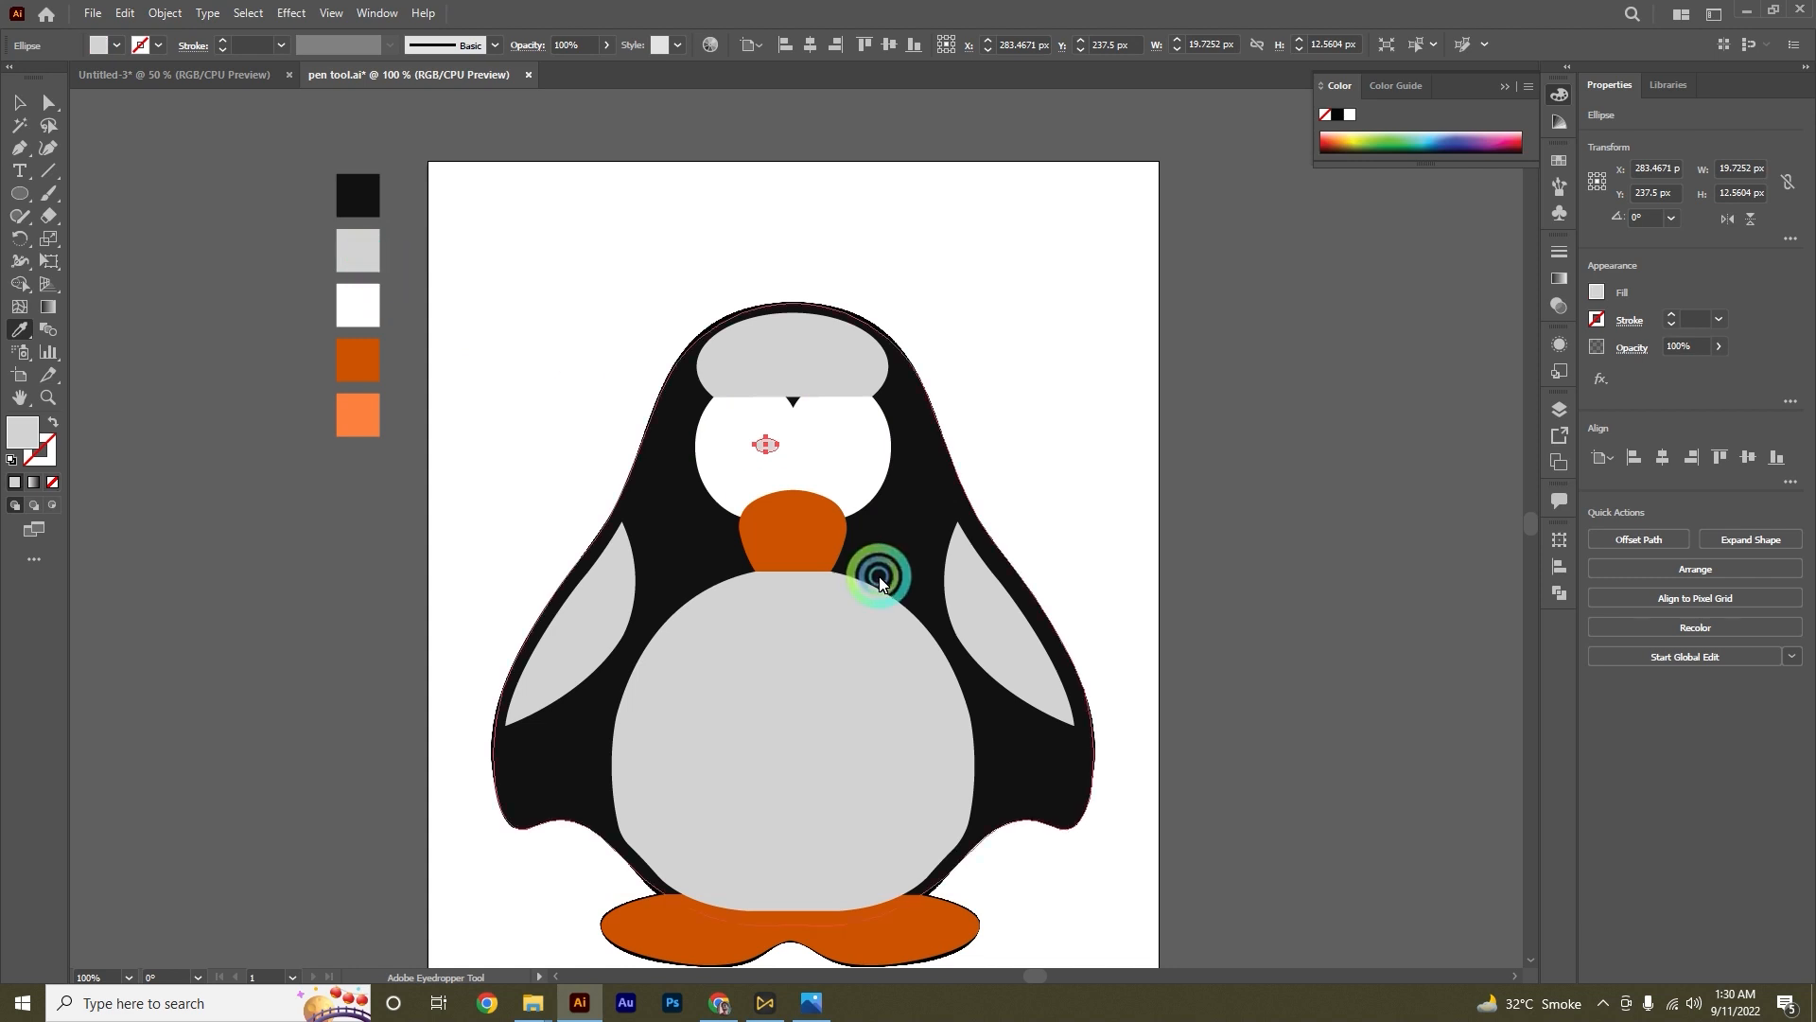
scroll(847, 479, up, 3)
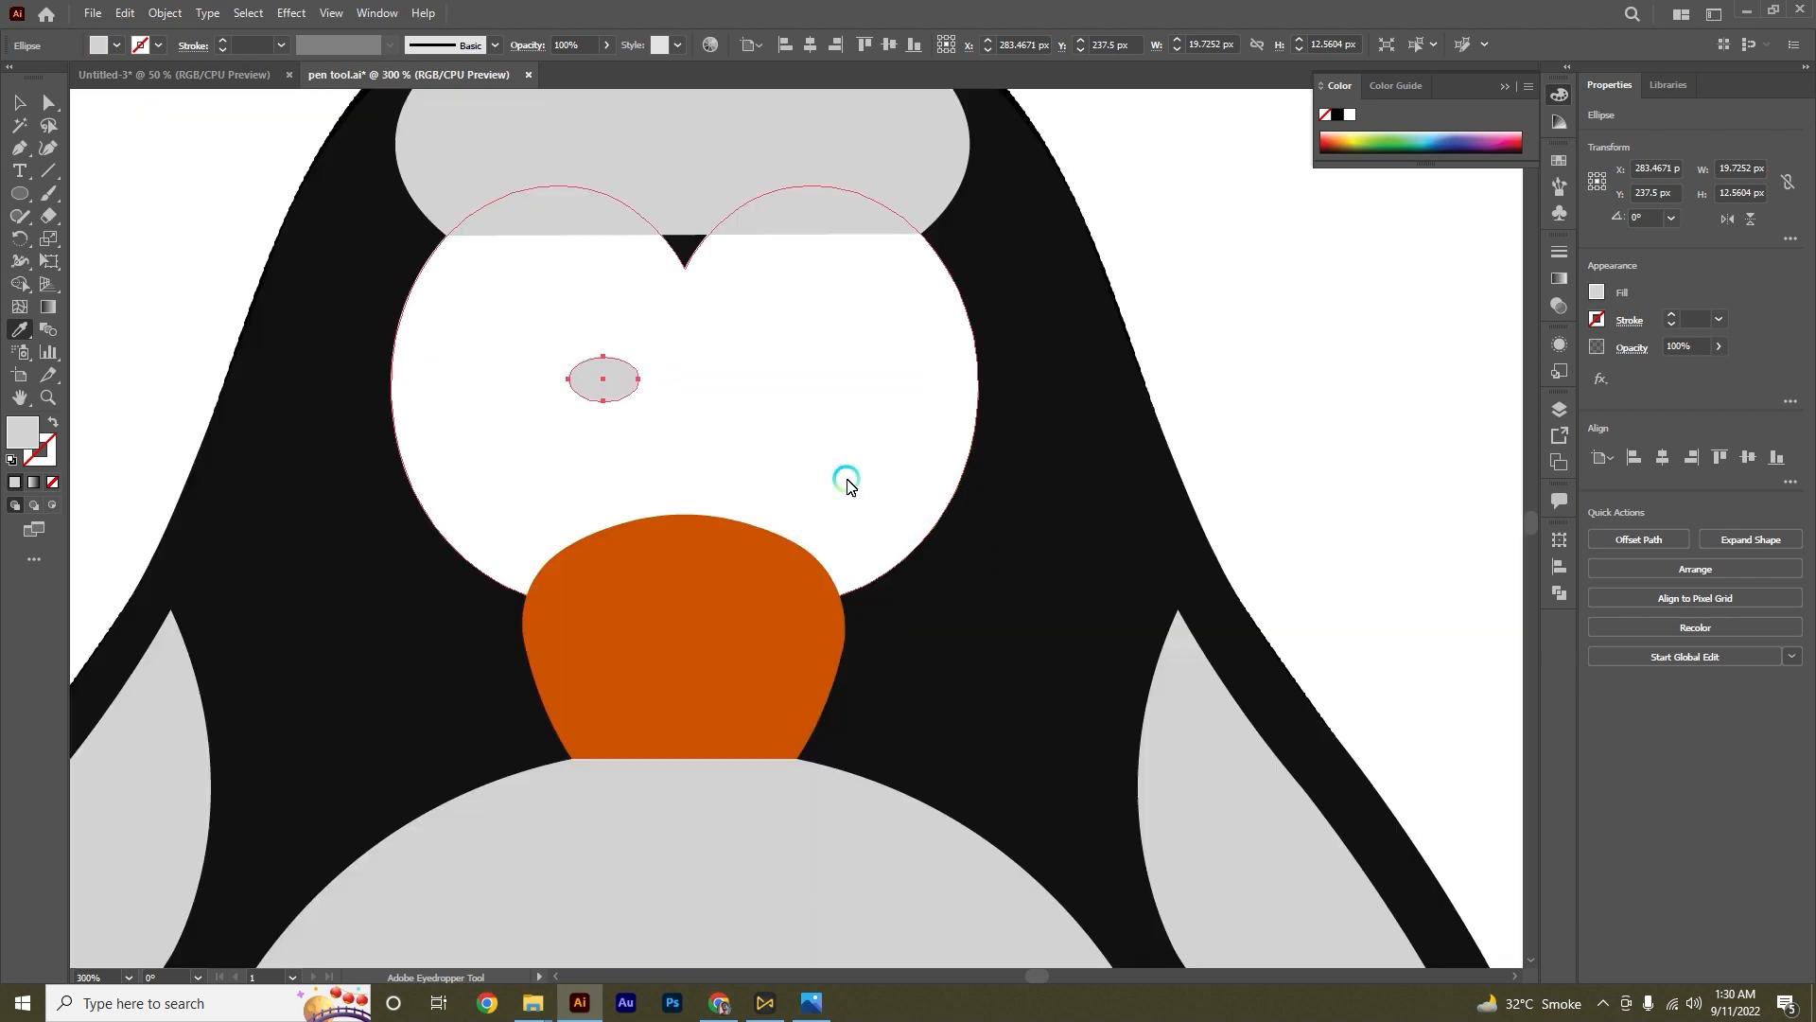
ctrl+click(600, 480)
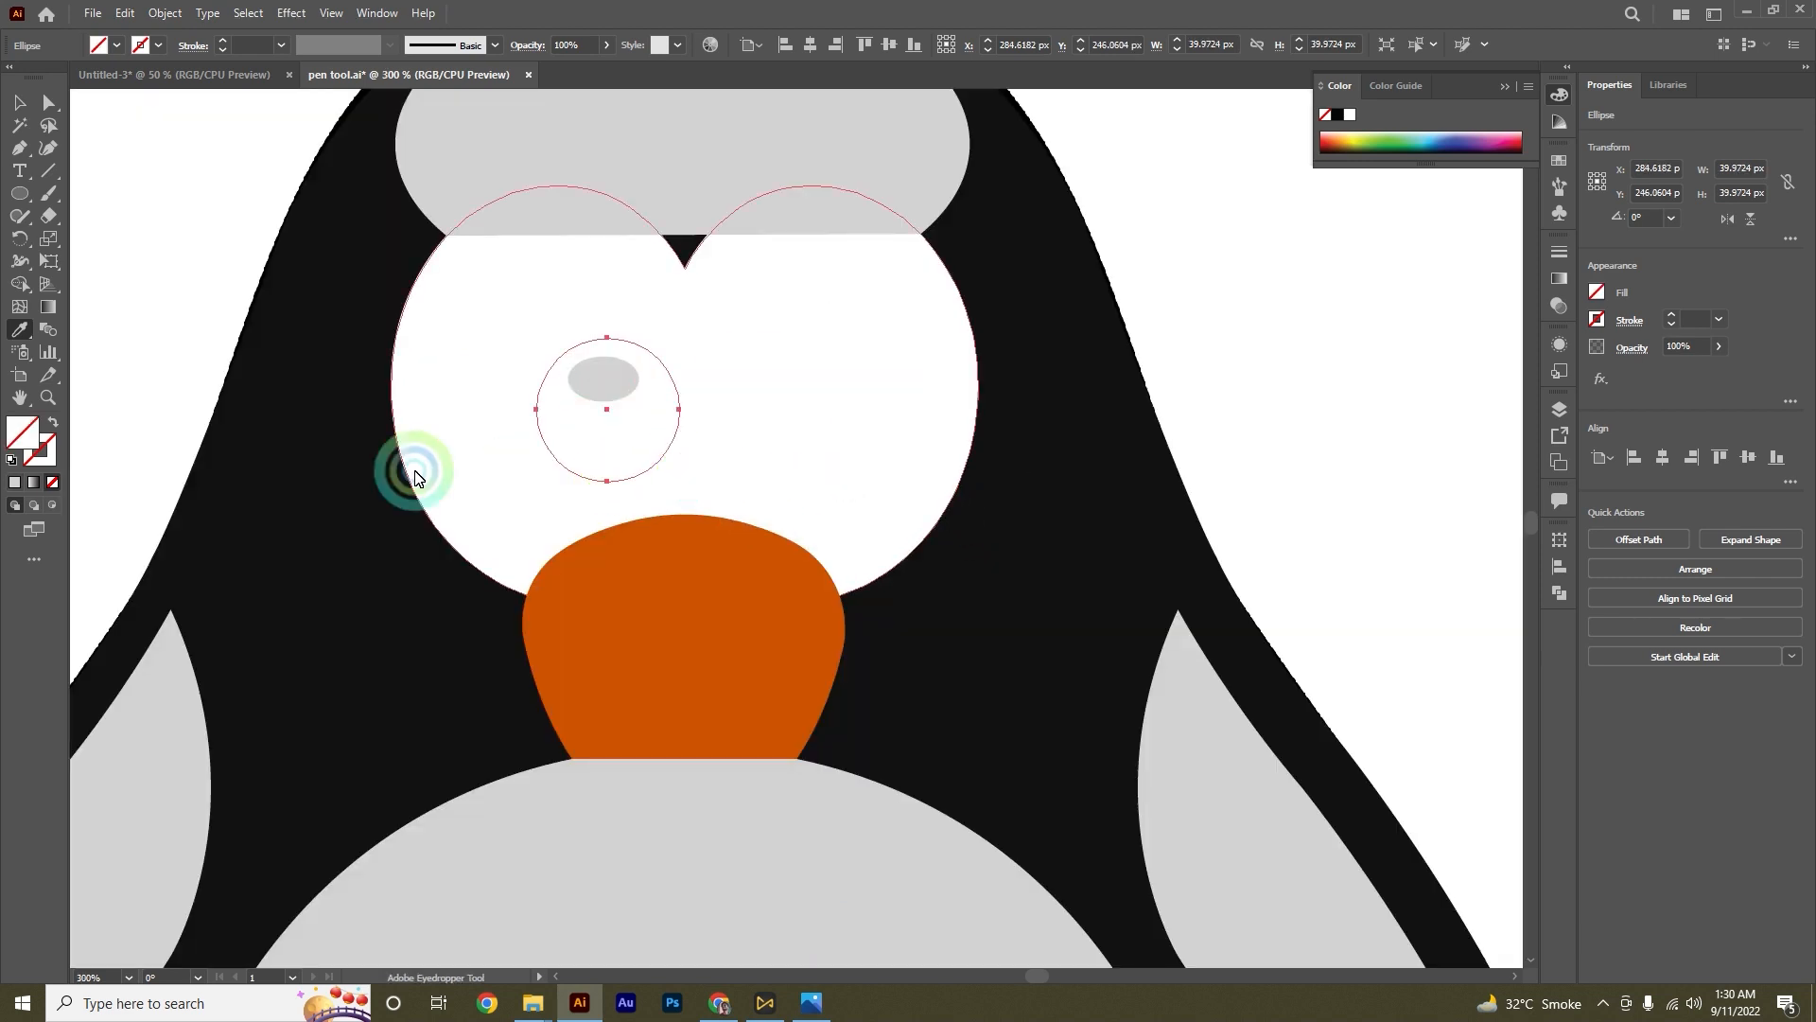
click(354, 489)
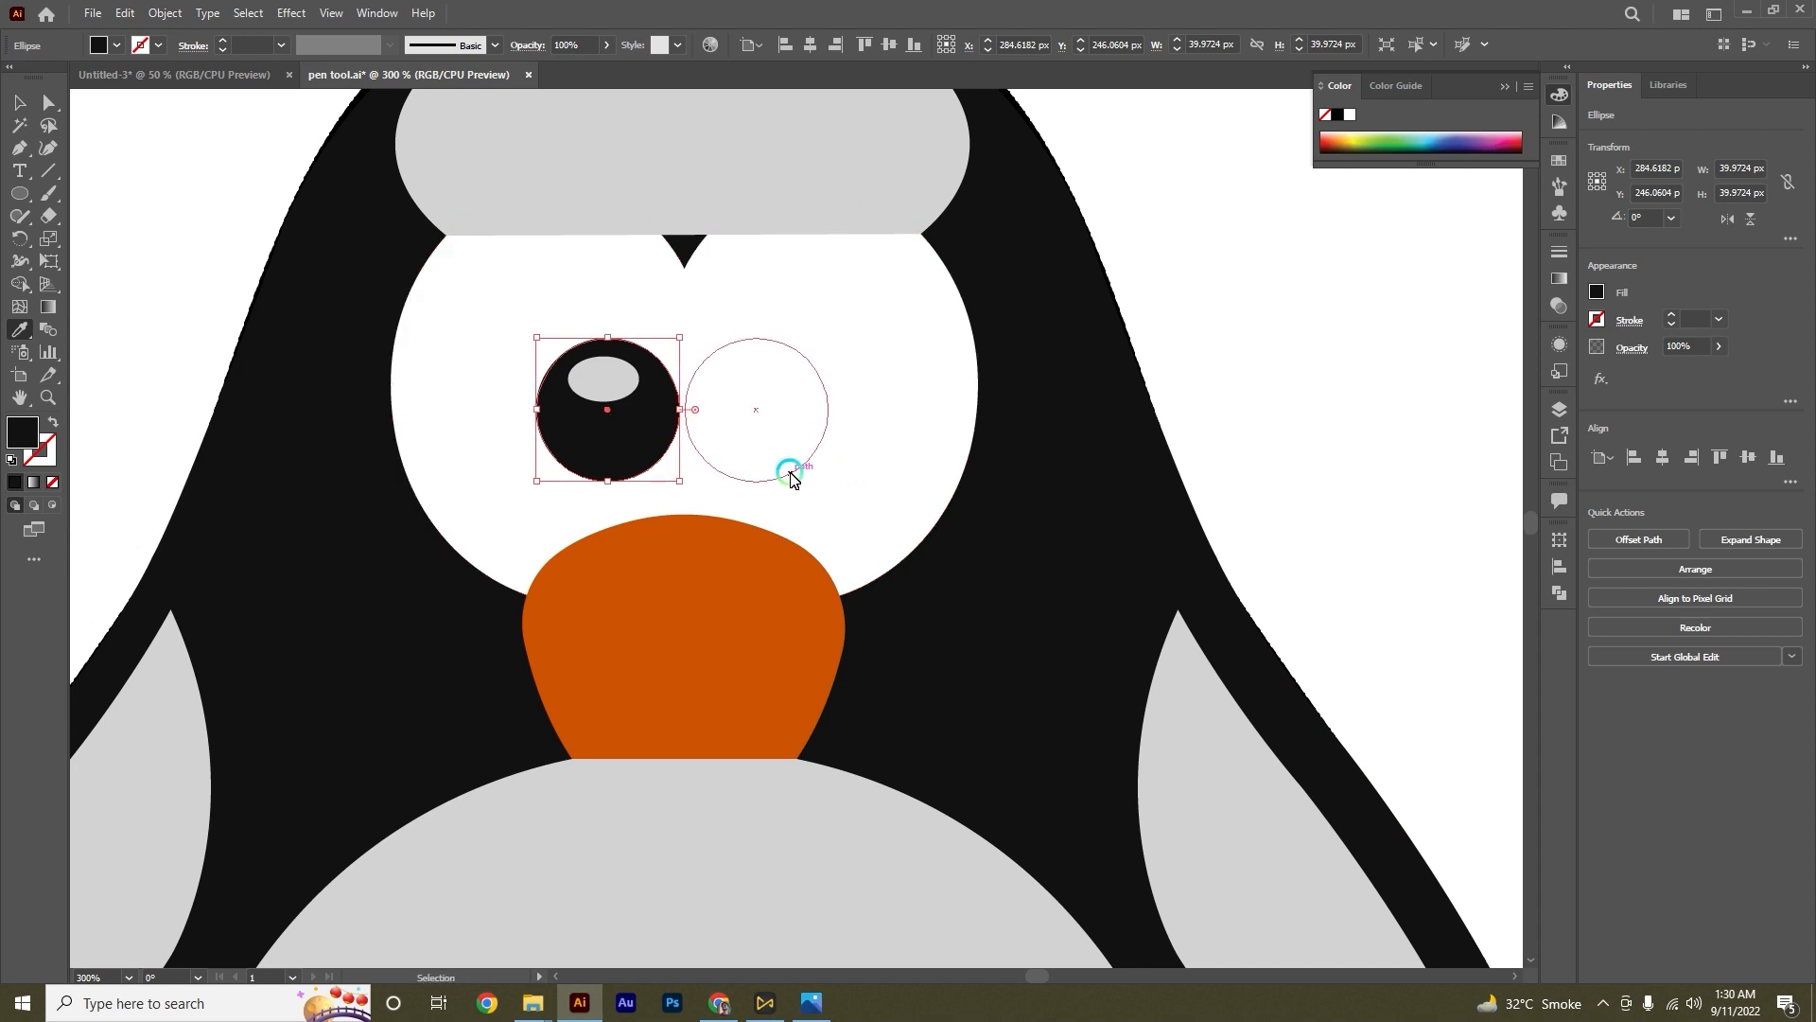
Step: Fill the pupil of the eye on the right with black and its small highlight ellipse with light grey
ctrl+click(791, 477)
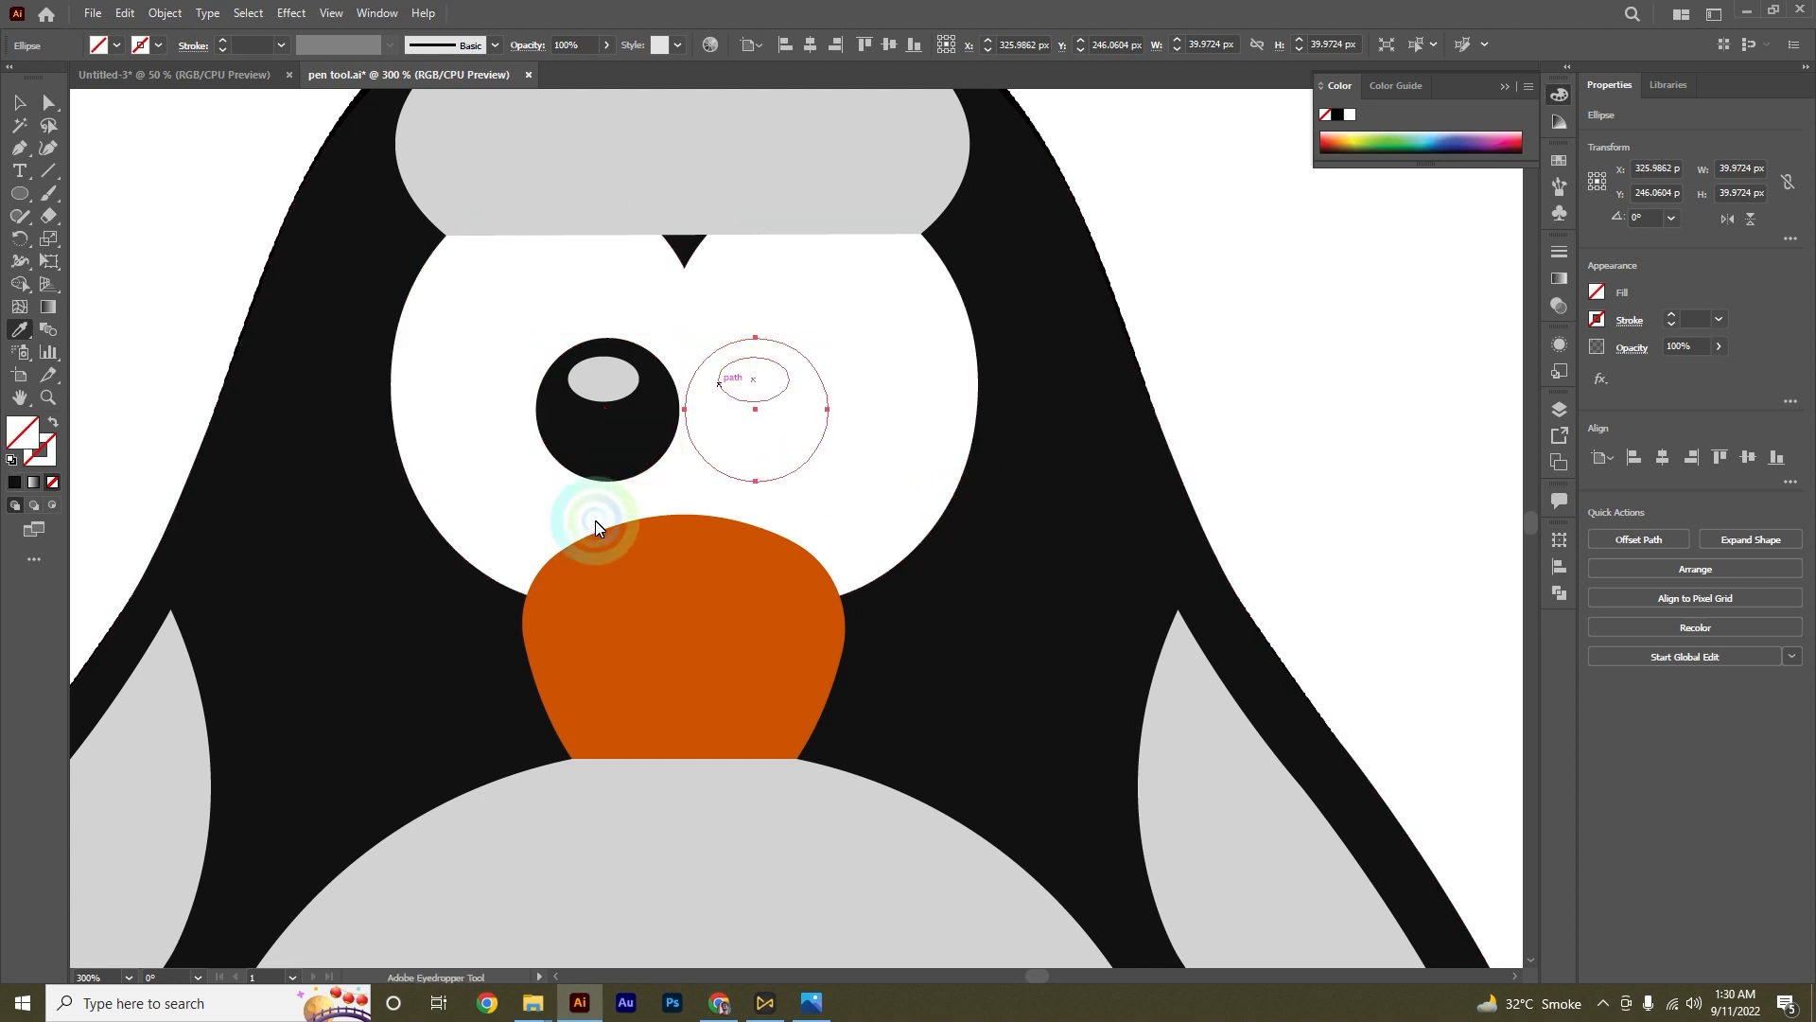
click(1099, 571)
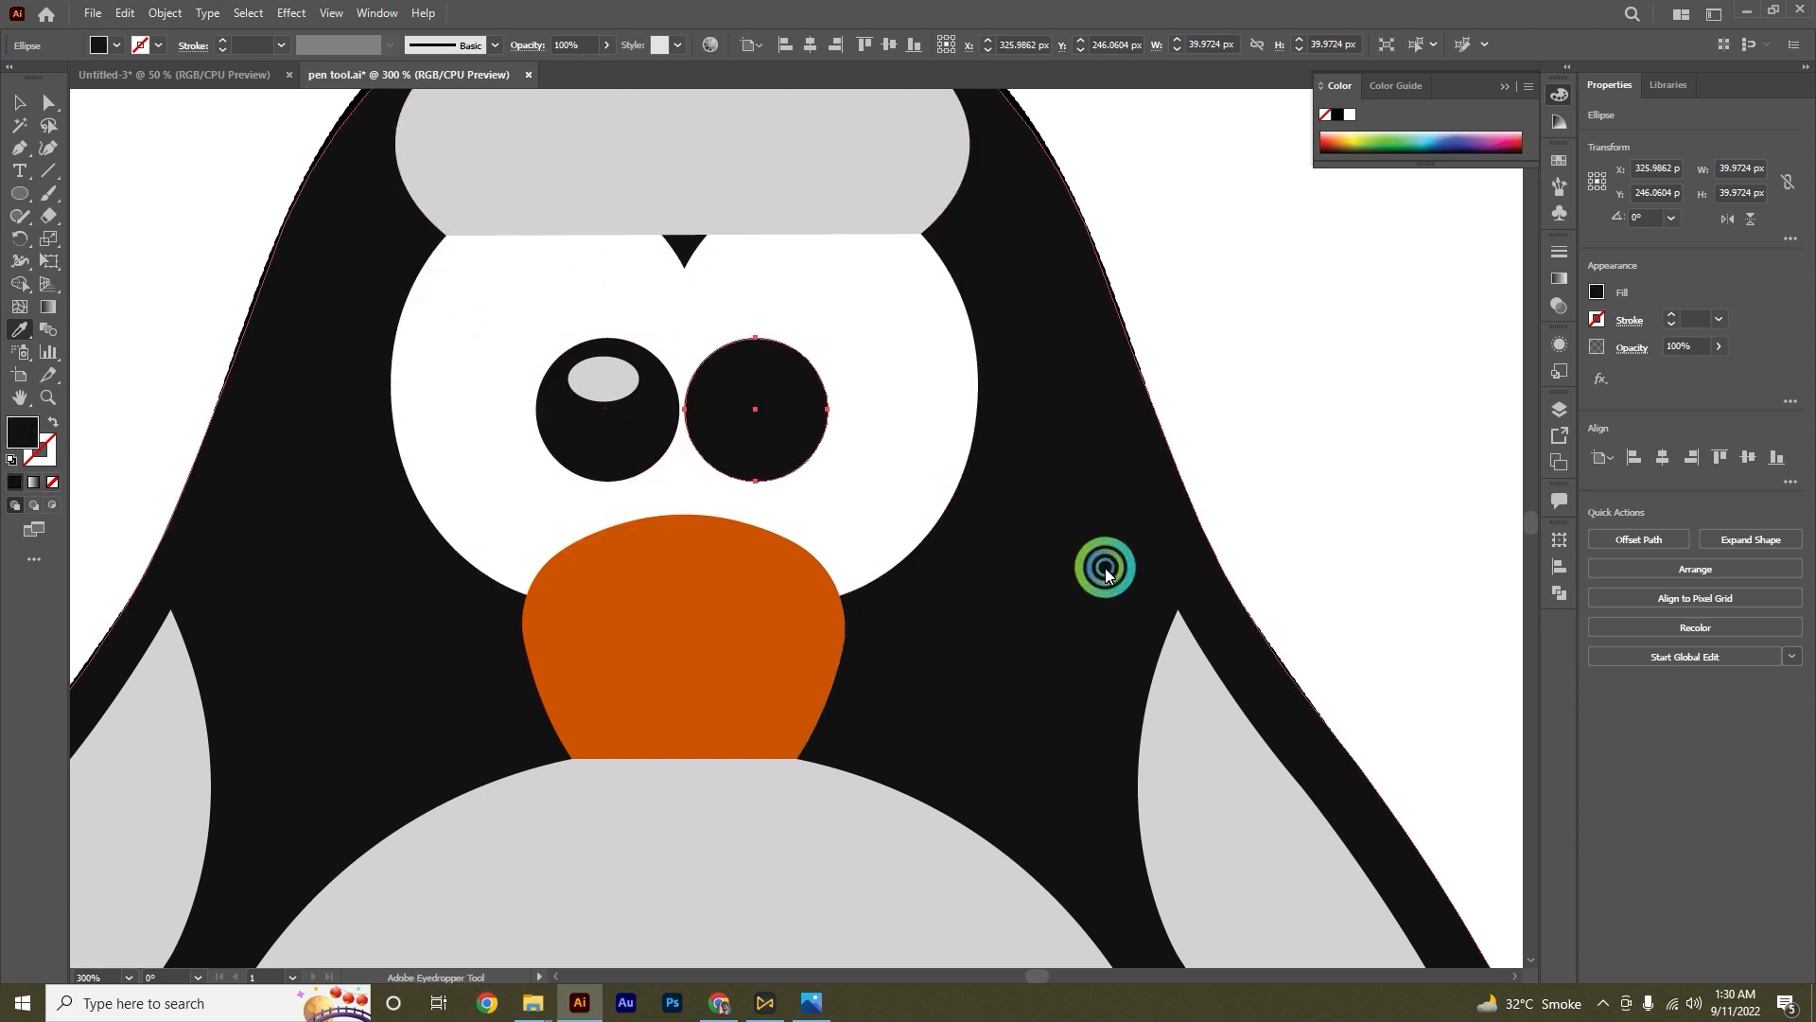
ctrl+click(742, 403)
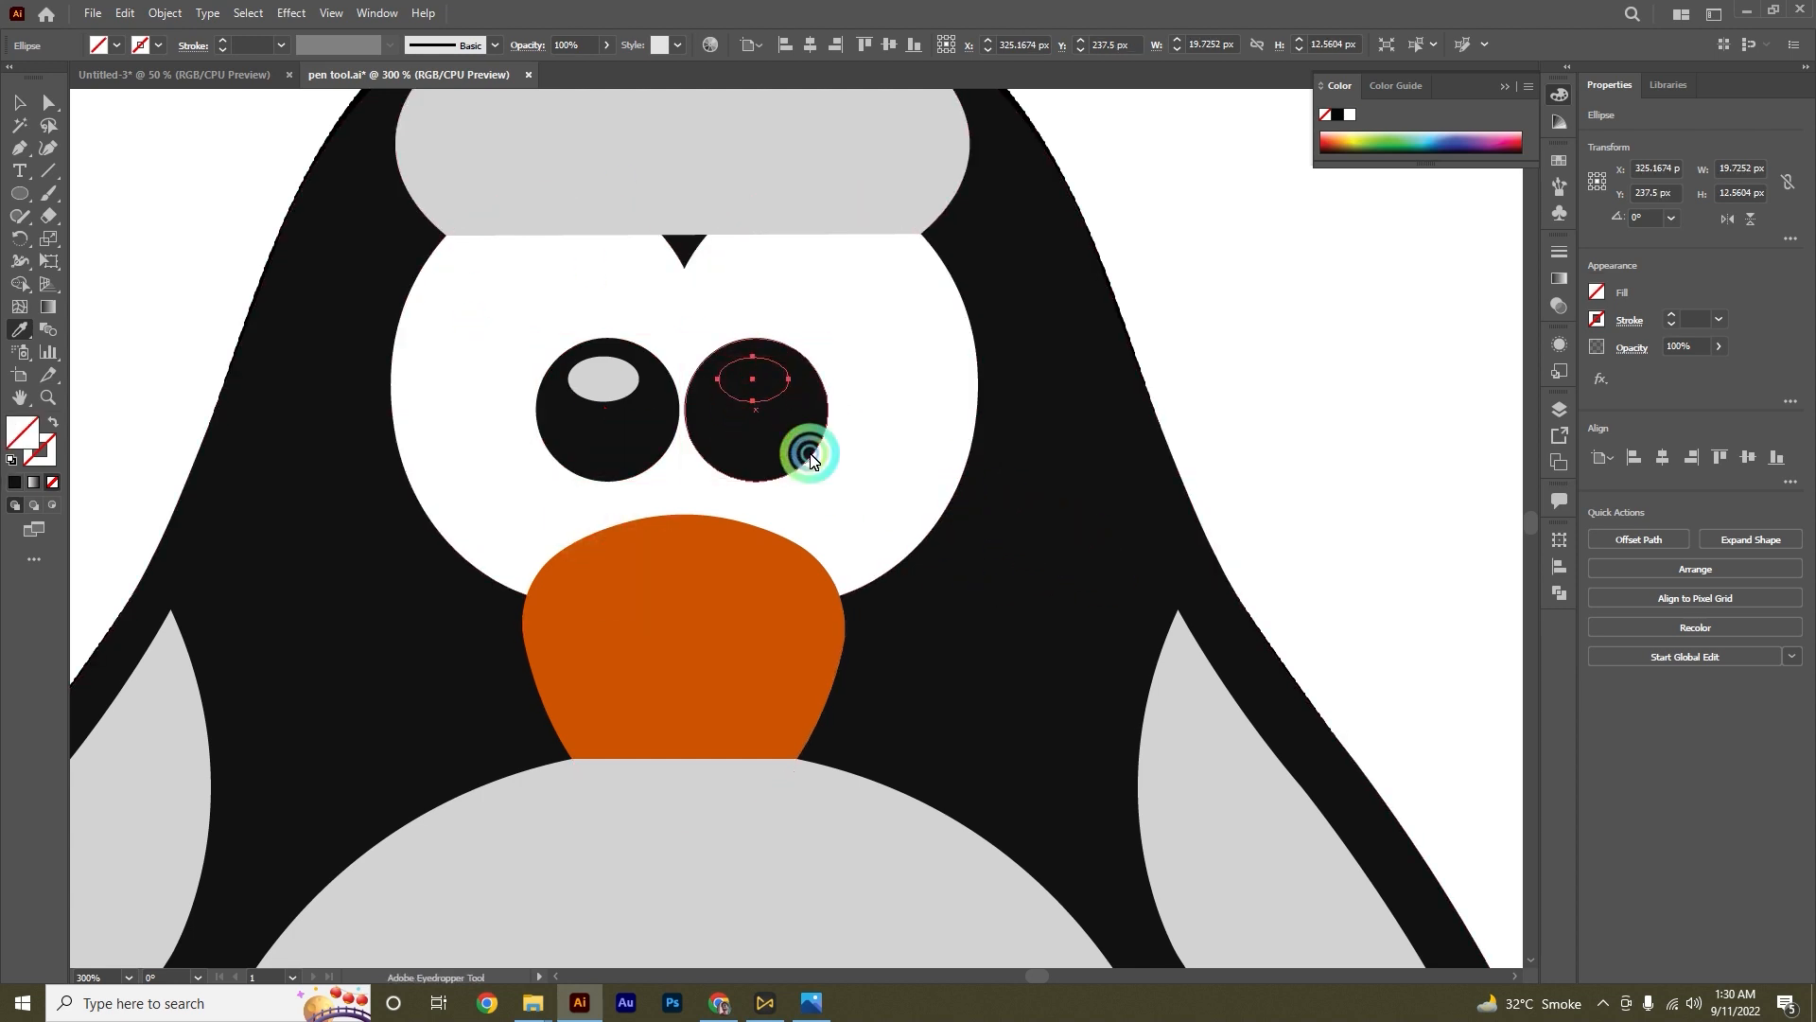
click(621, 388)
Step: Fill the slanted highlight ellipse on the beak with the light orange swatch colour and clear the selection
scroll(767, 432, down, 1)
scroll(768, 434, down, 2)
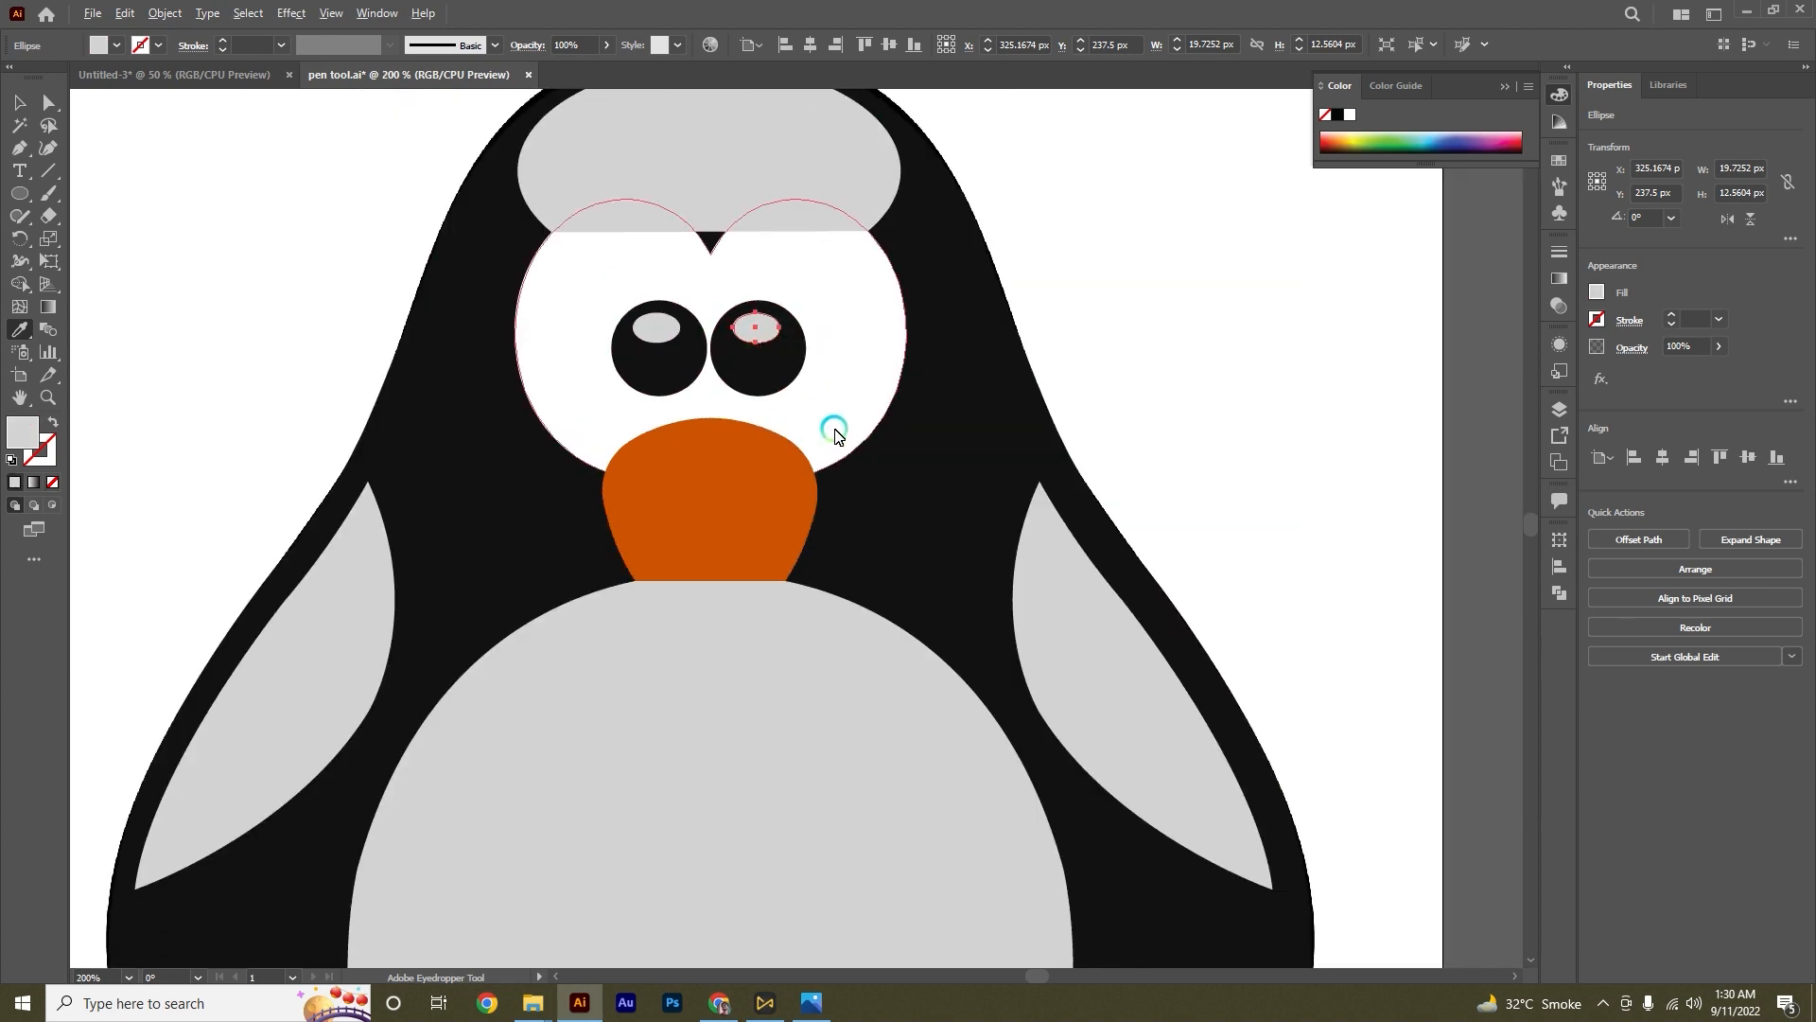
ctrl+click(645, 526)
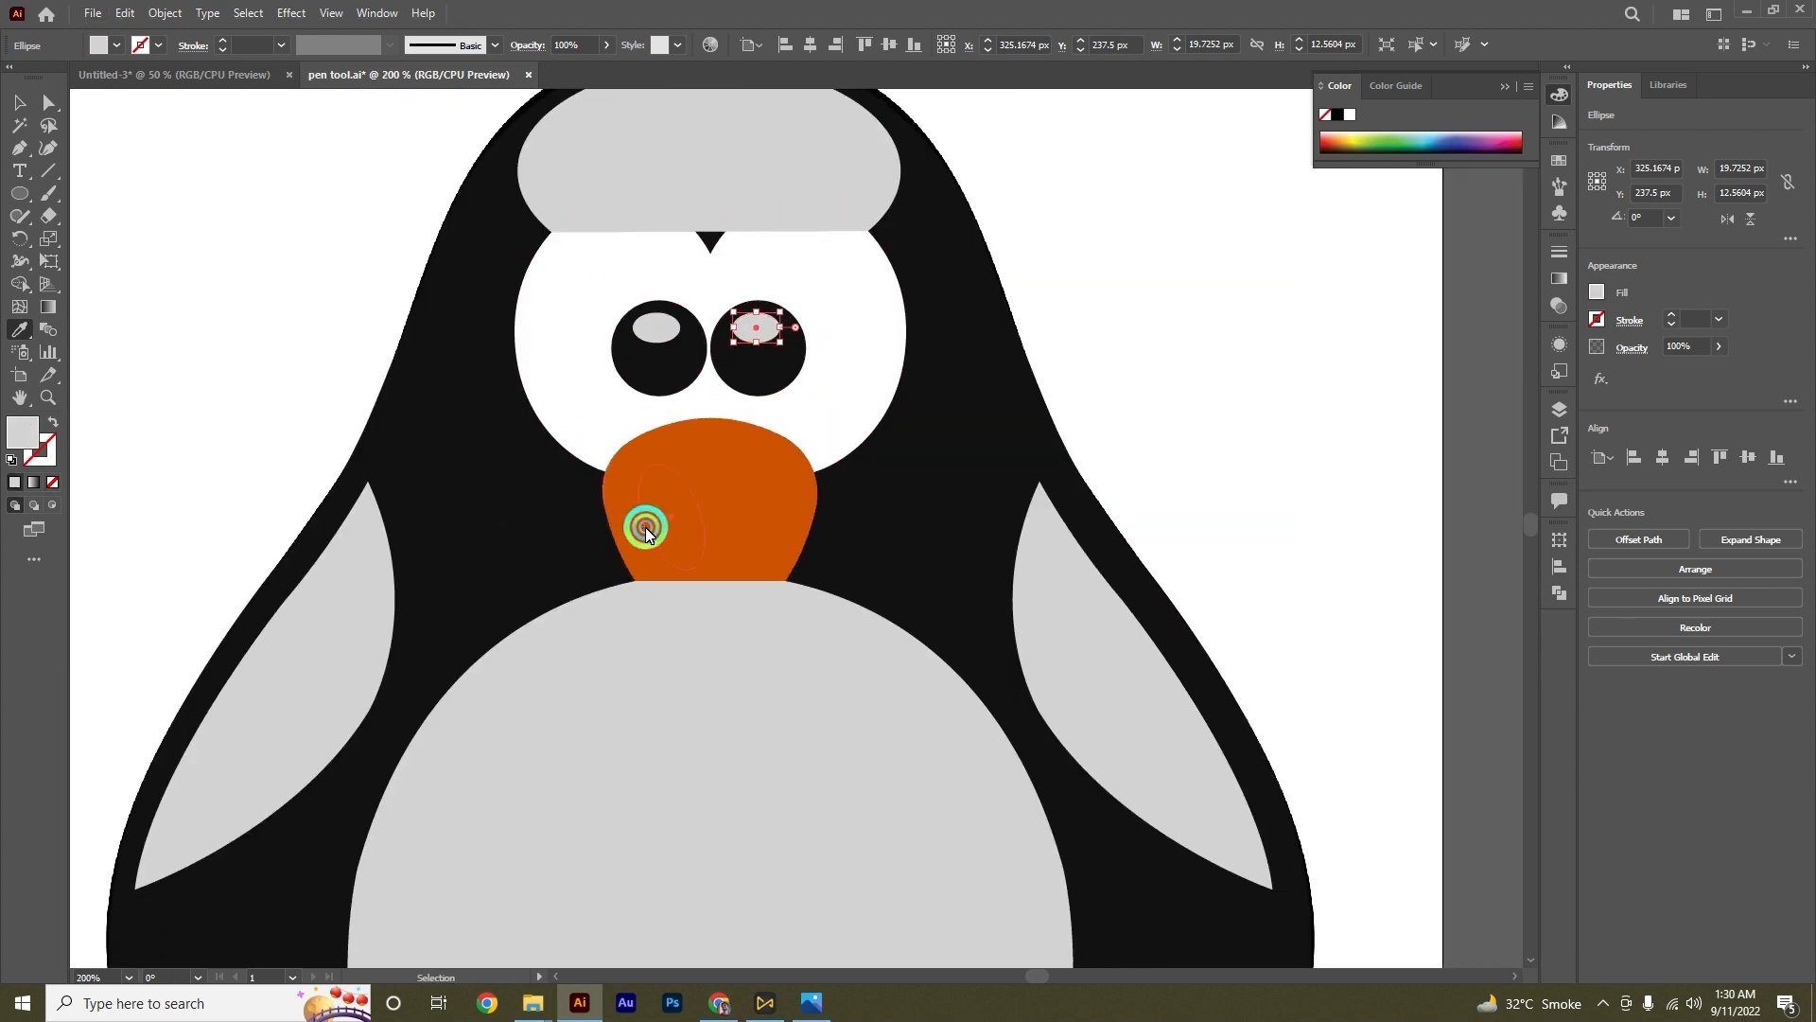
click(818, 514)
scroll(817, 514, down, 2)
click(492, 432)
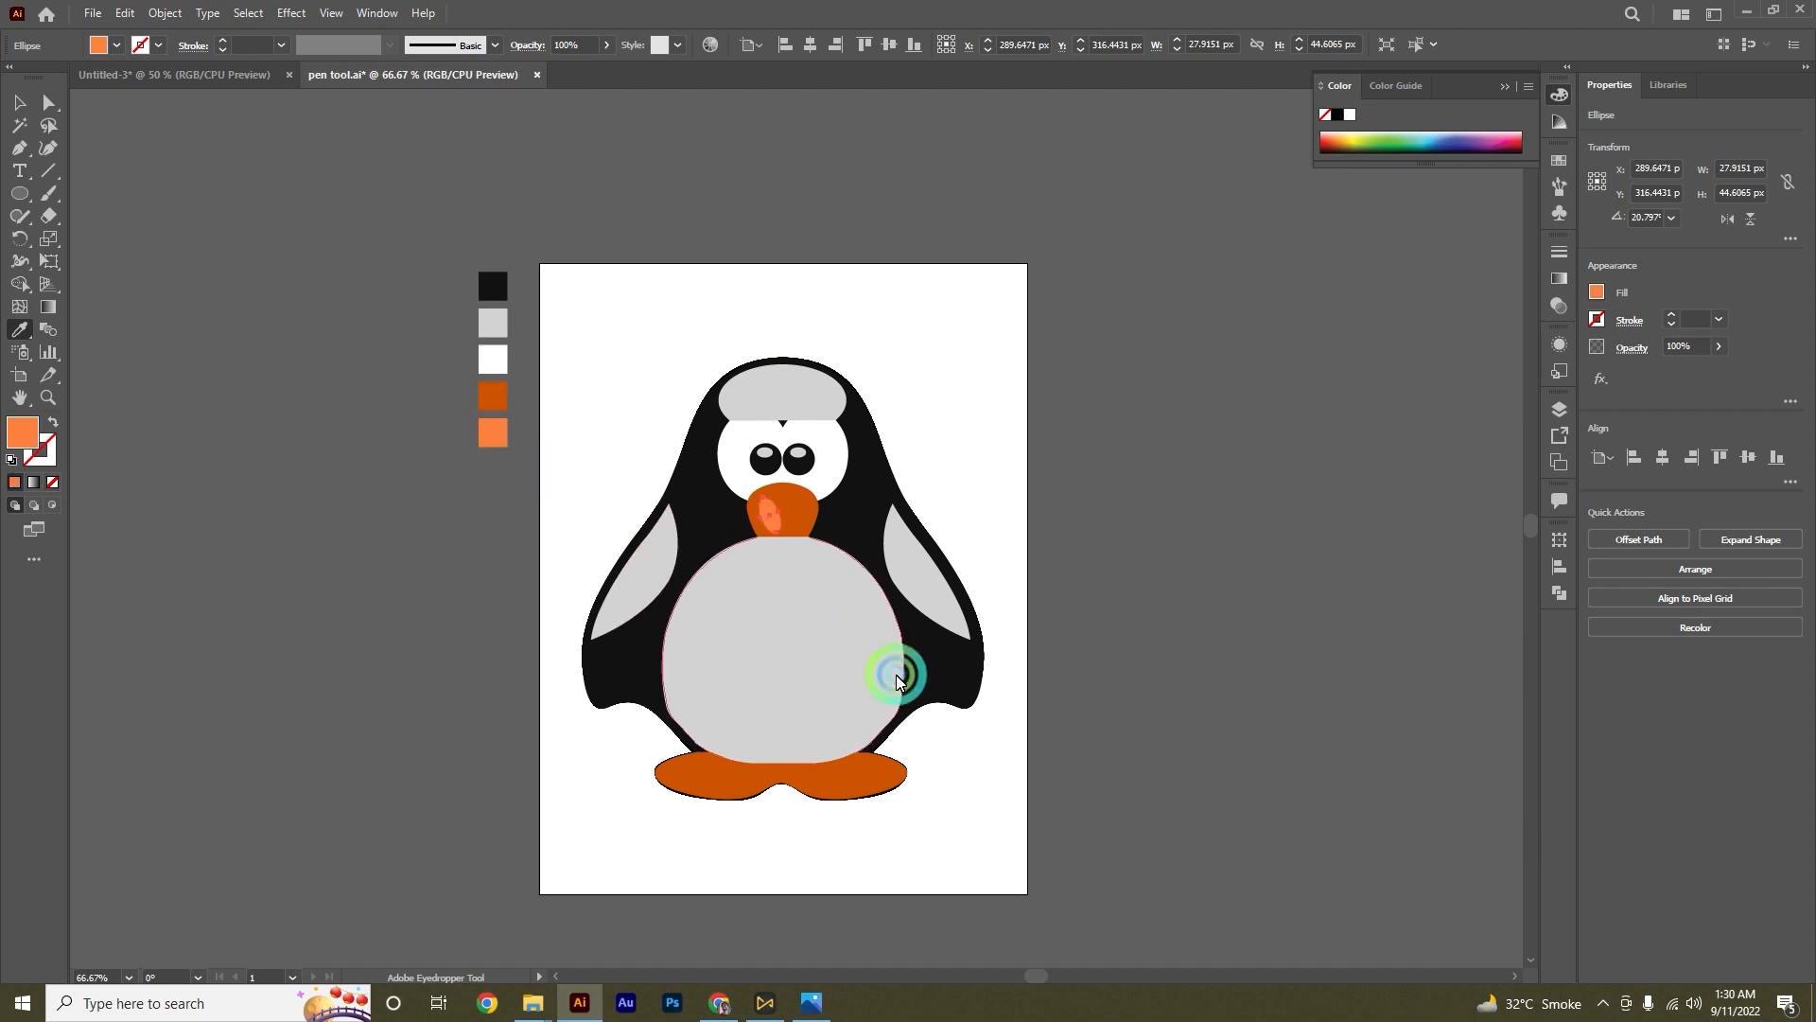
scroll(836, 587, down, 2)
scroll(836, 587, up, 2)
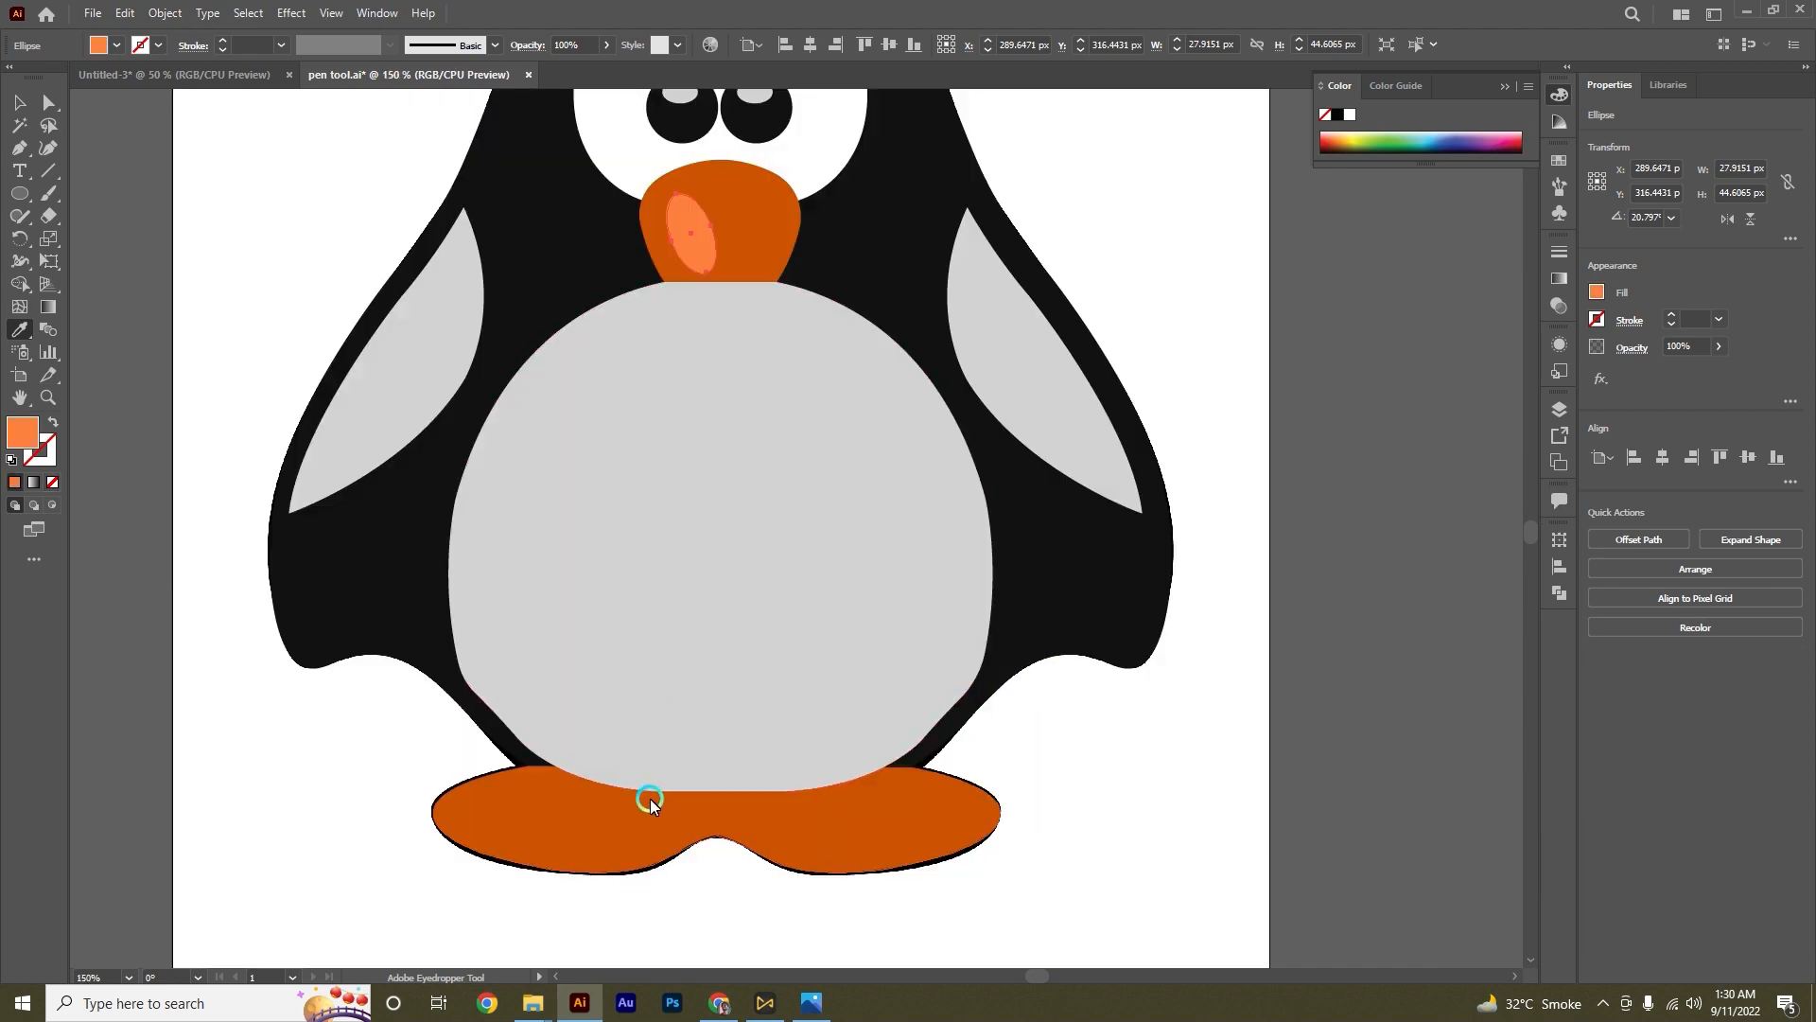
scroll(776, 660, down, 1)
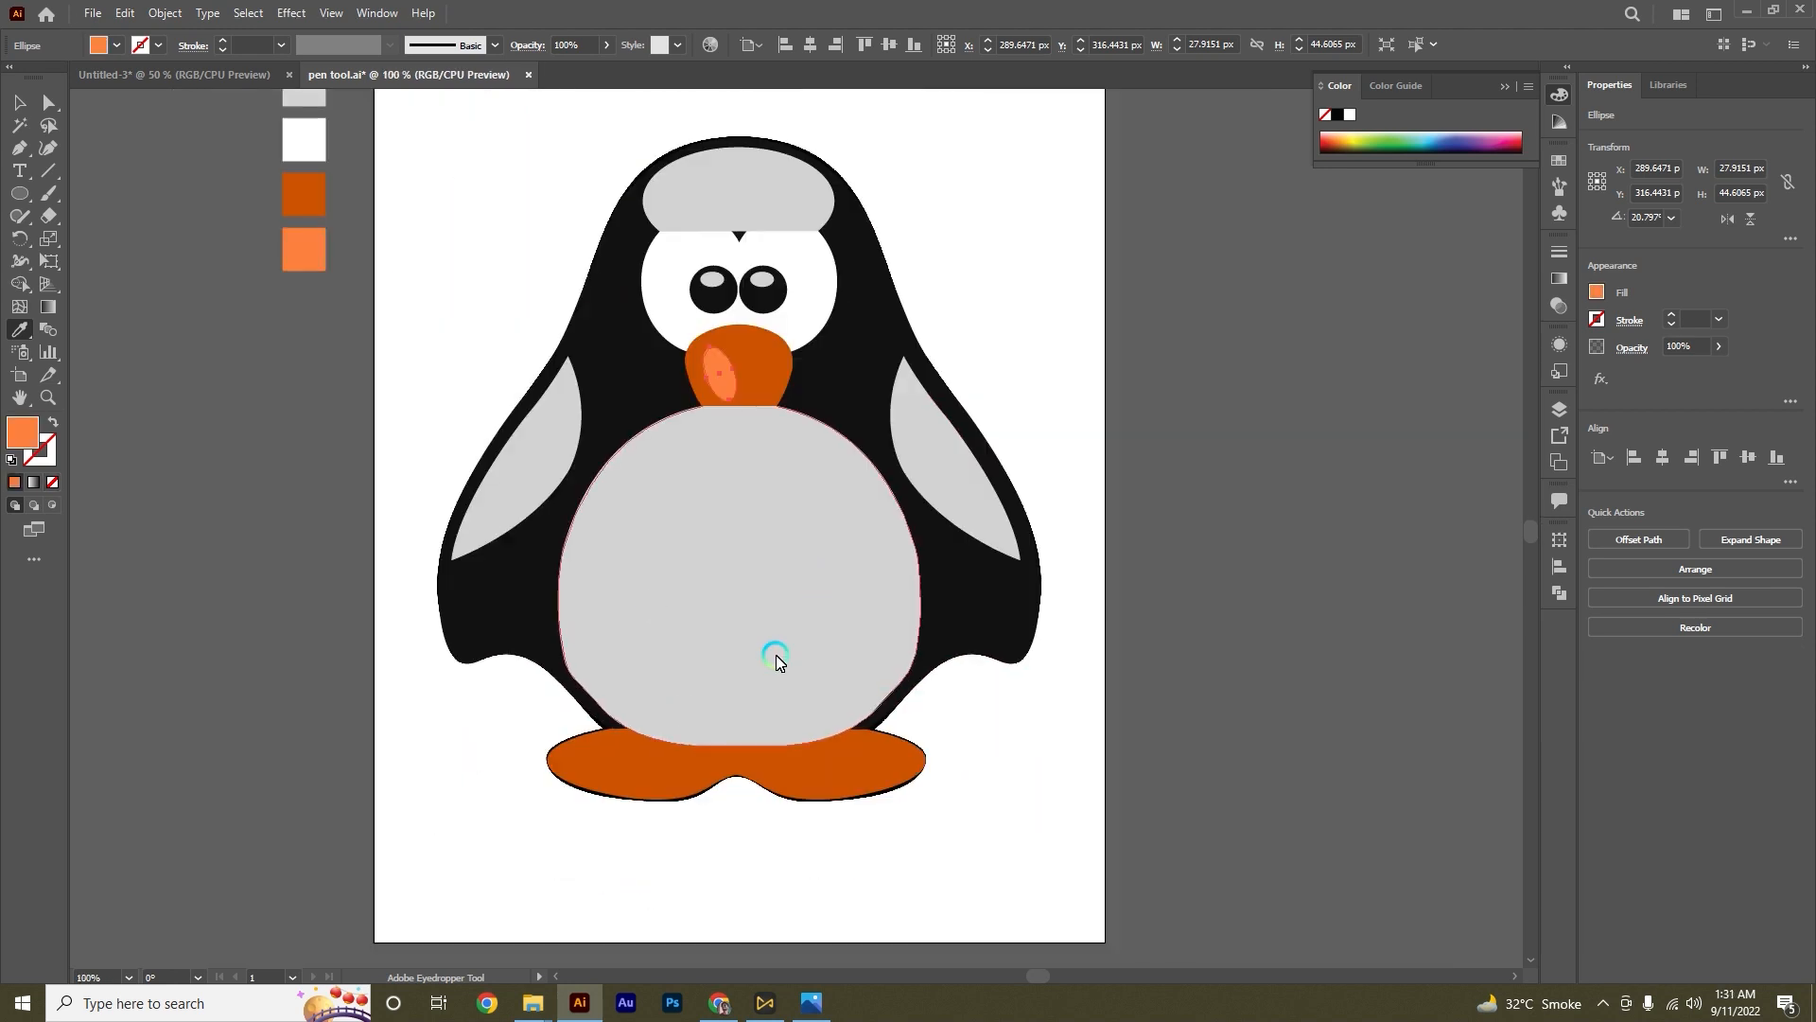
scroll(409, 211, up, 1)
click(19, 102)
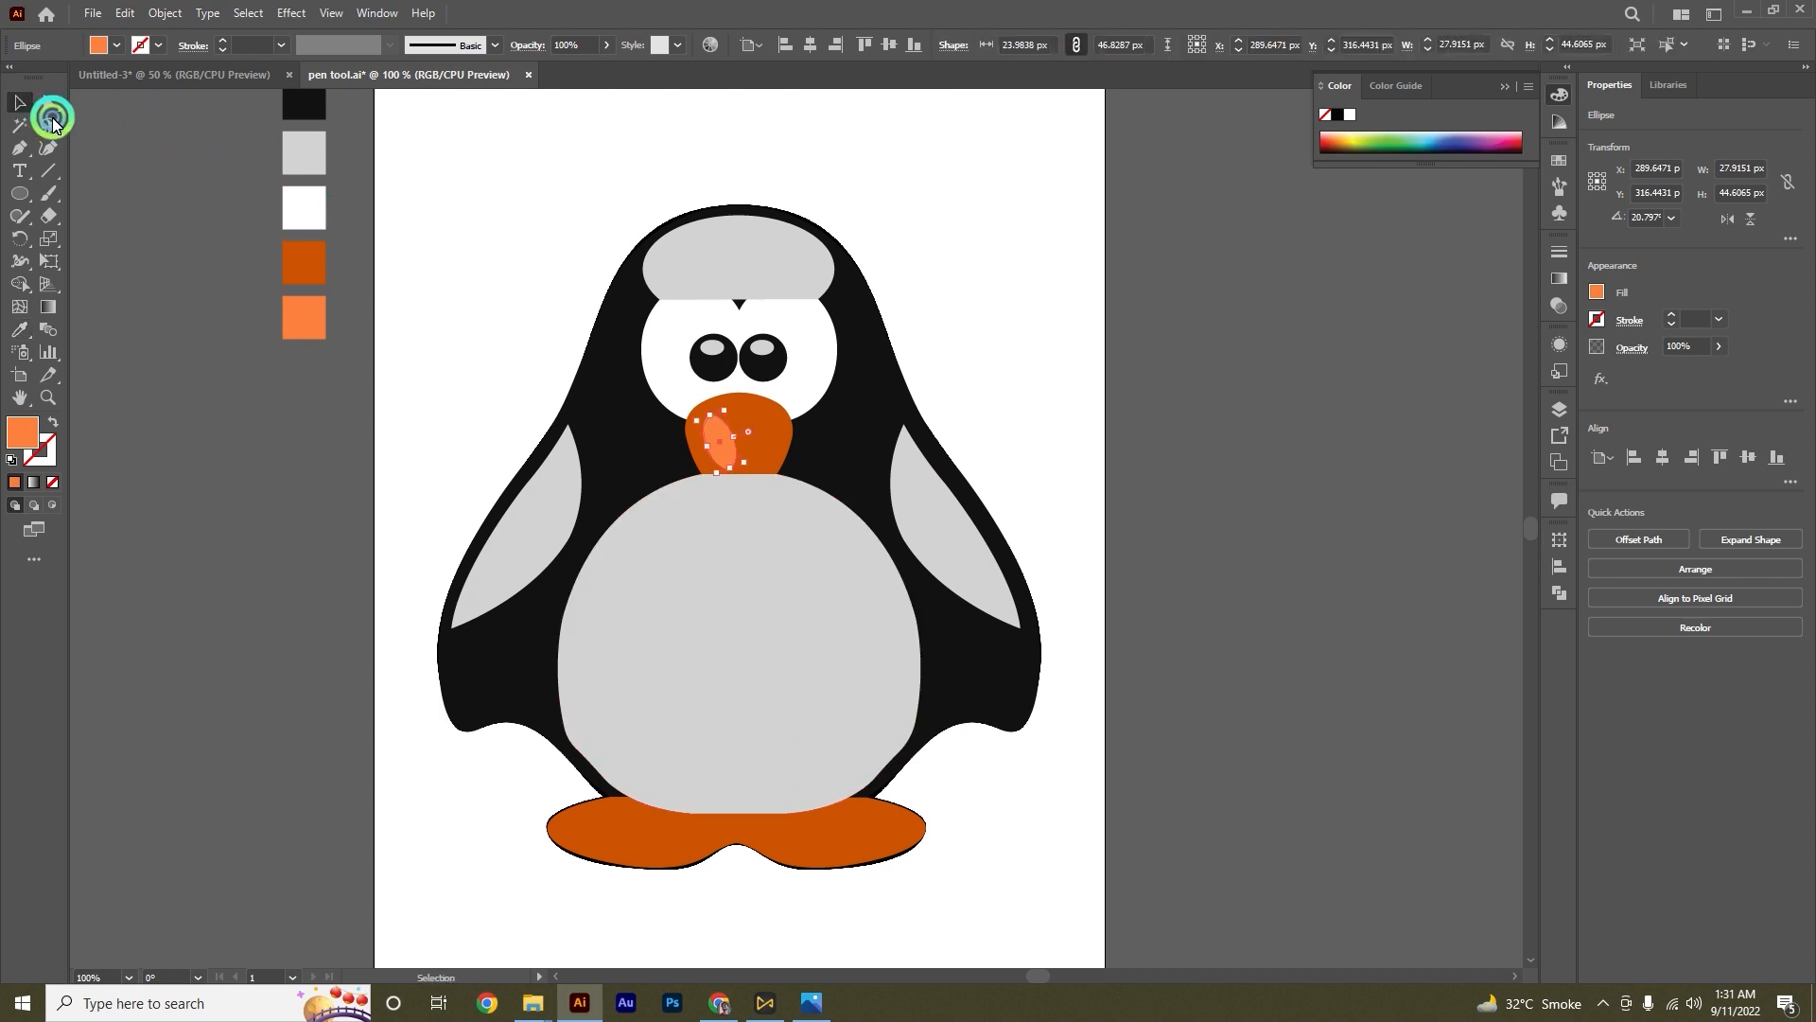
click(381, 189)
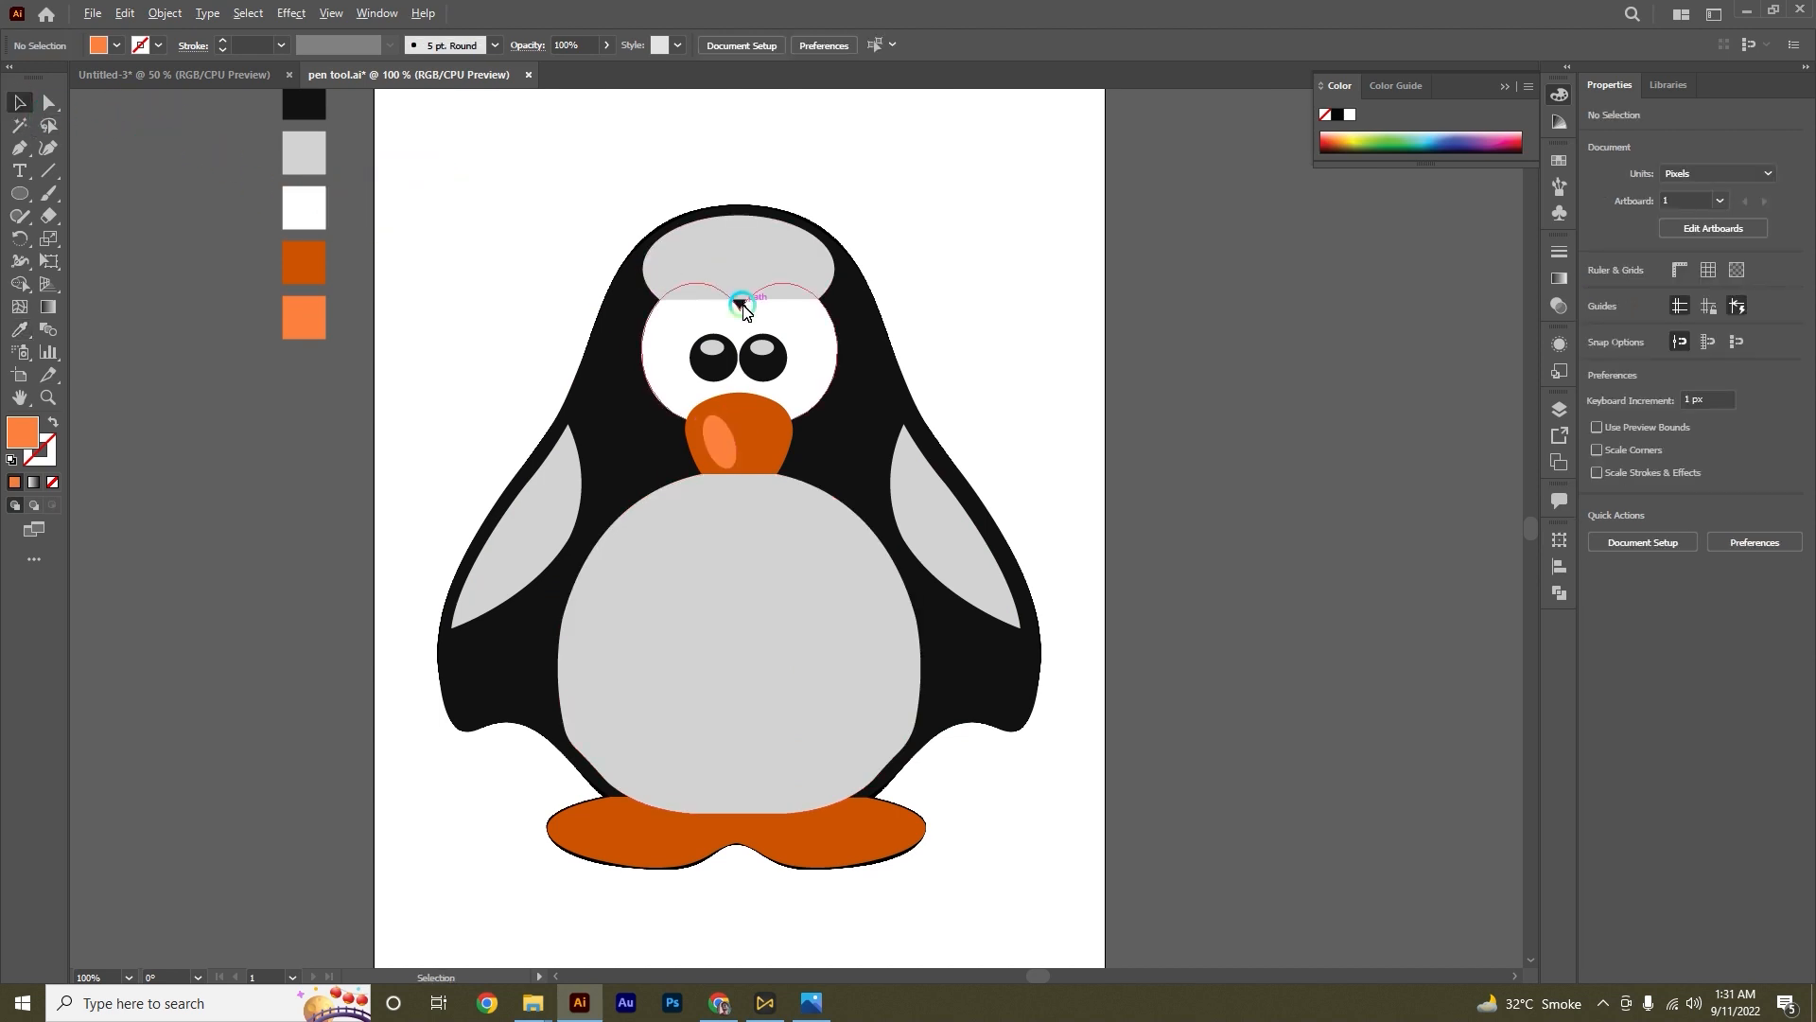
Step: Select the white eye shape with both pupils and both highlights and bring them to the front
scroll(738, 303, up, 1)
click(770, 316)
click(839, 374)
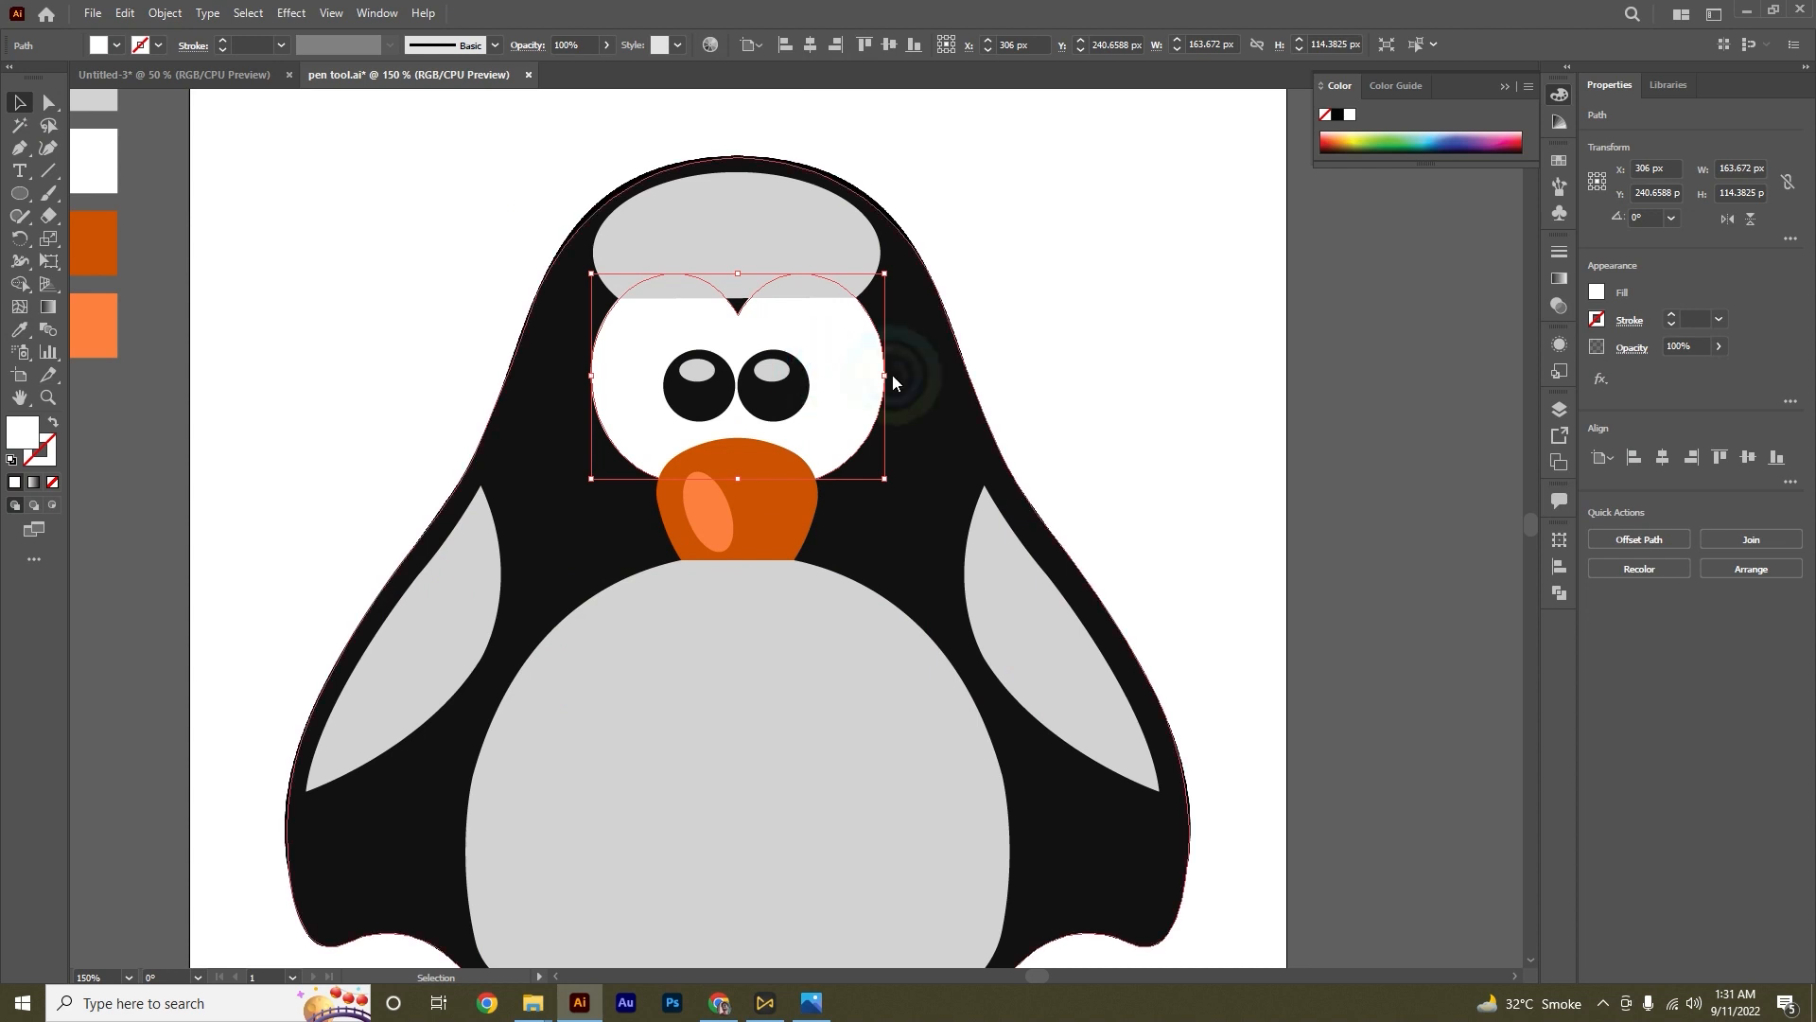
scroll(771, 369, up, 2)
shift+click(784, 363)
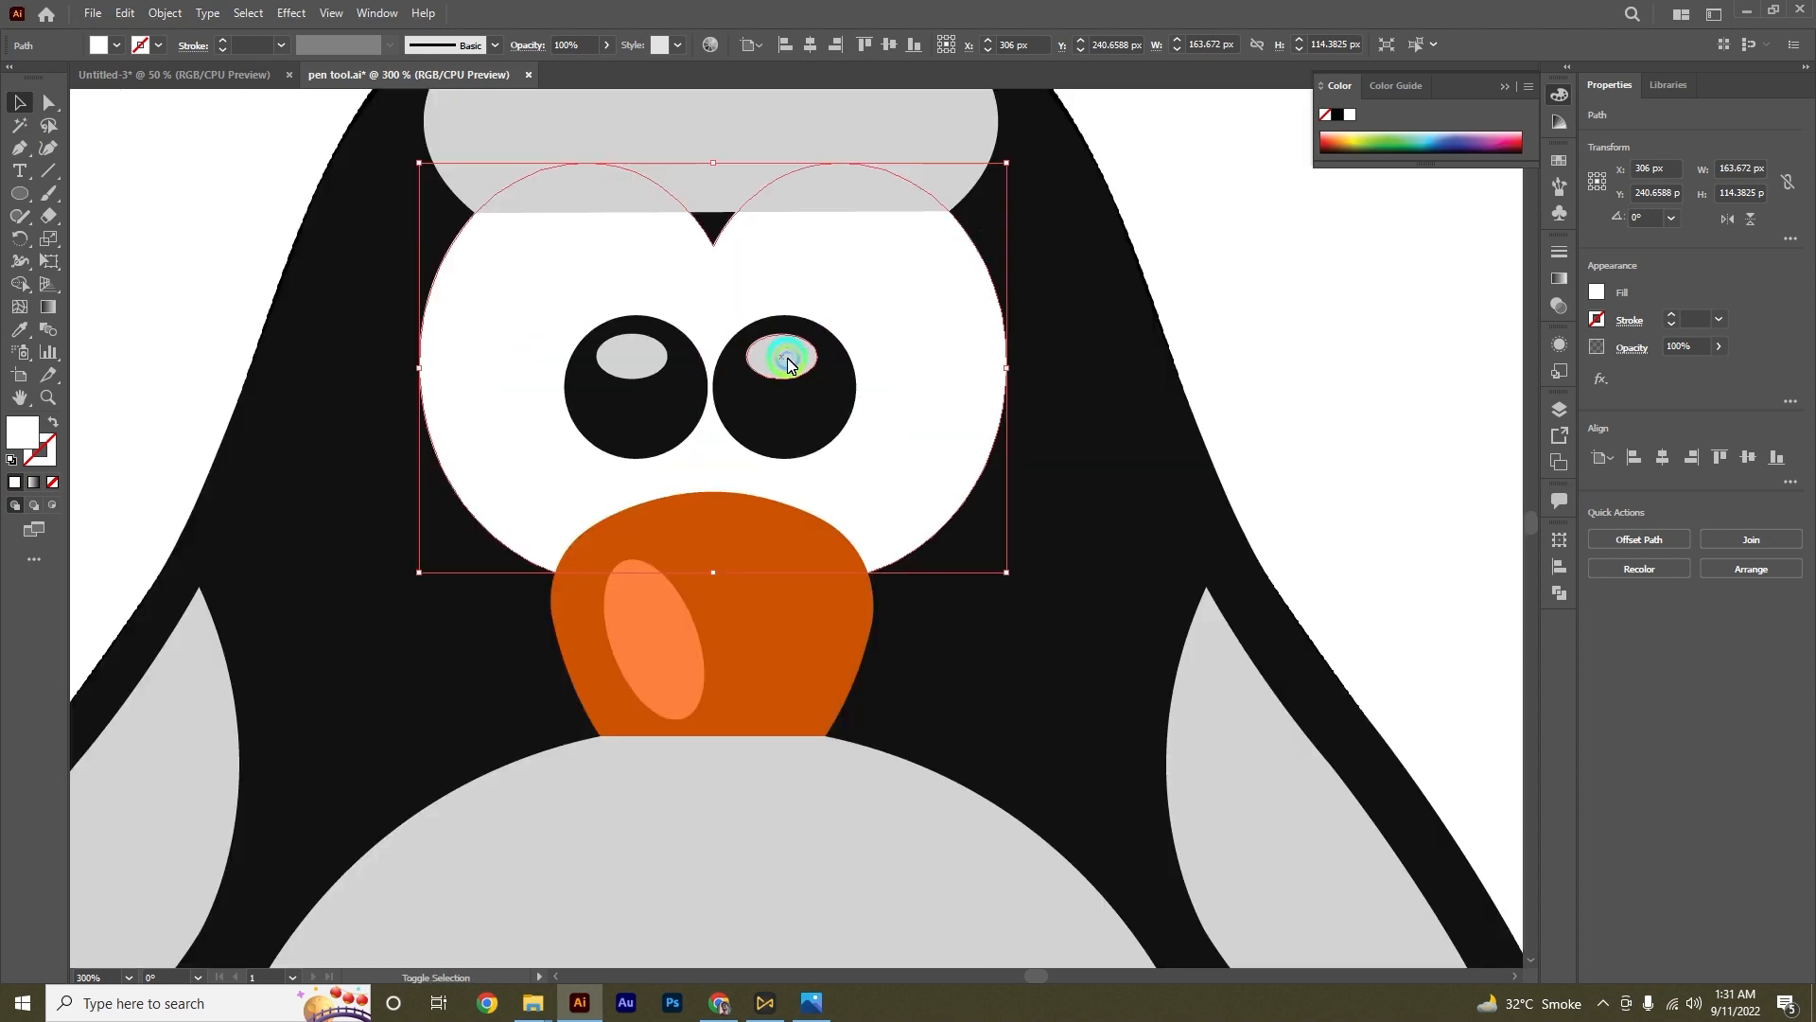
shift+click(811, 405)
shift+click(638, 369)
shift+click(656, 413)
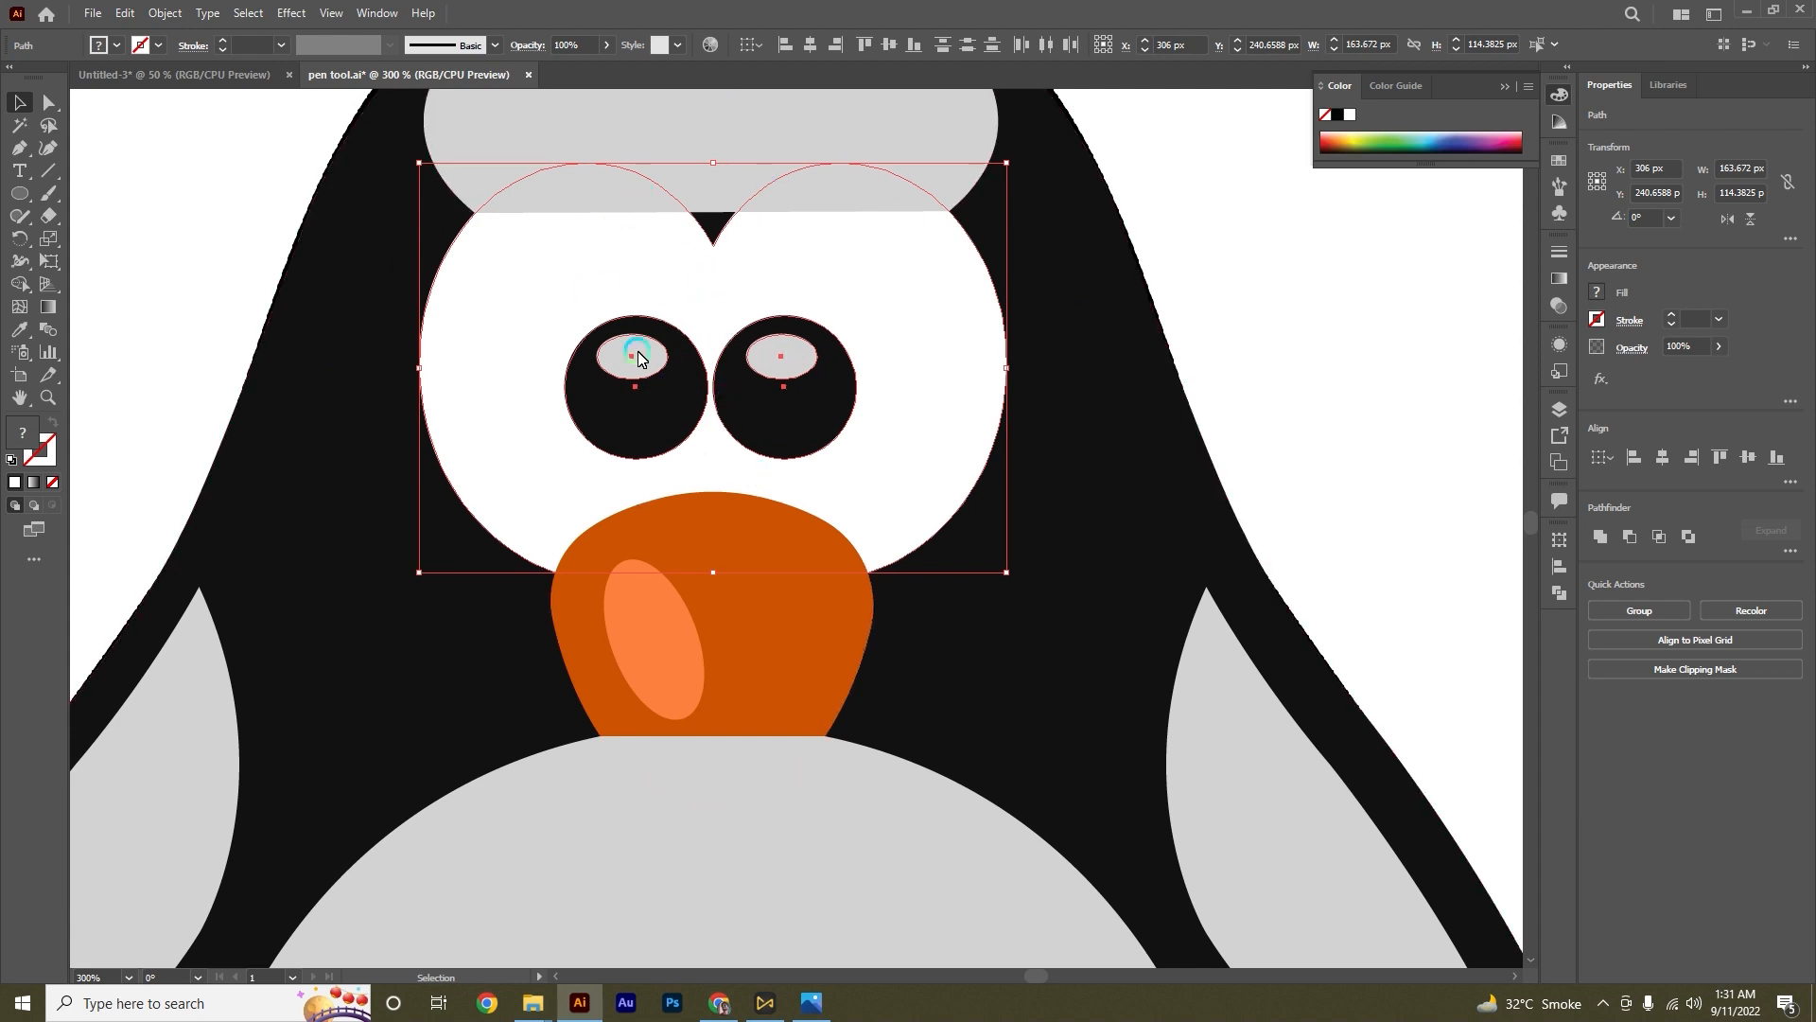
scroll(758, 325, down, 1)
right_click(757, 333)
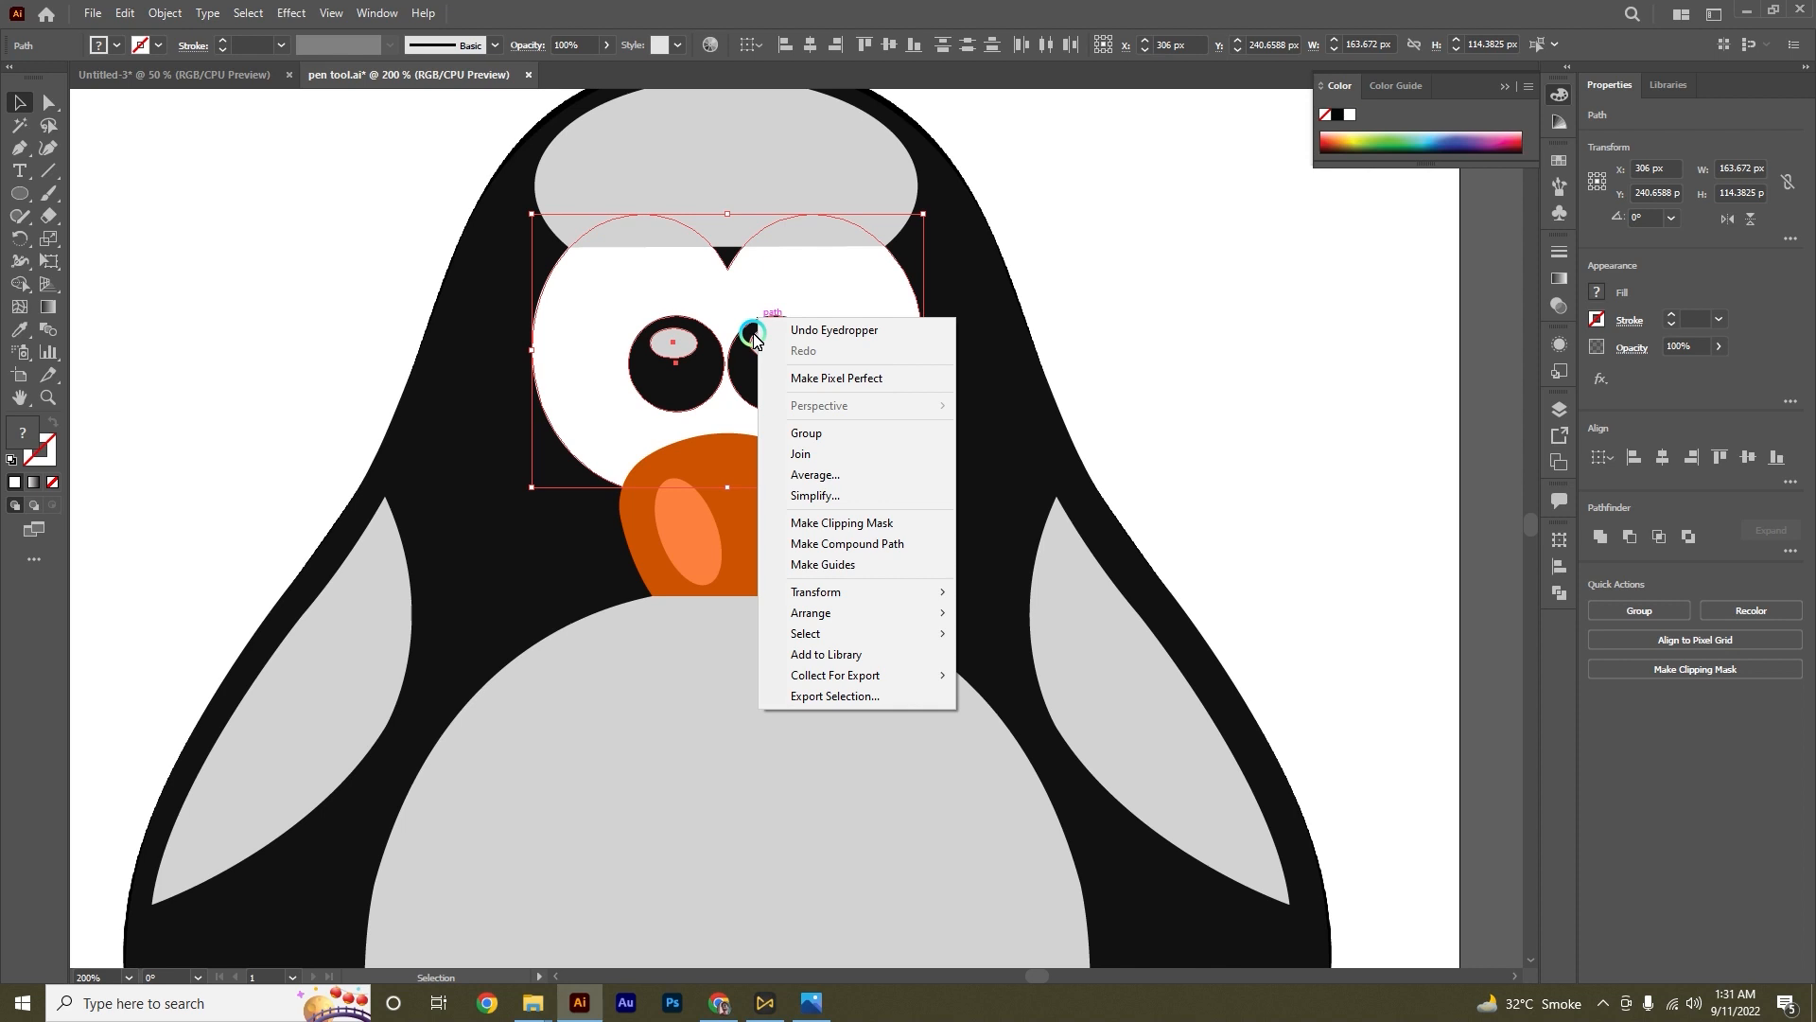
mouse_move(942, 603)
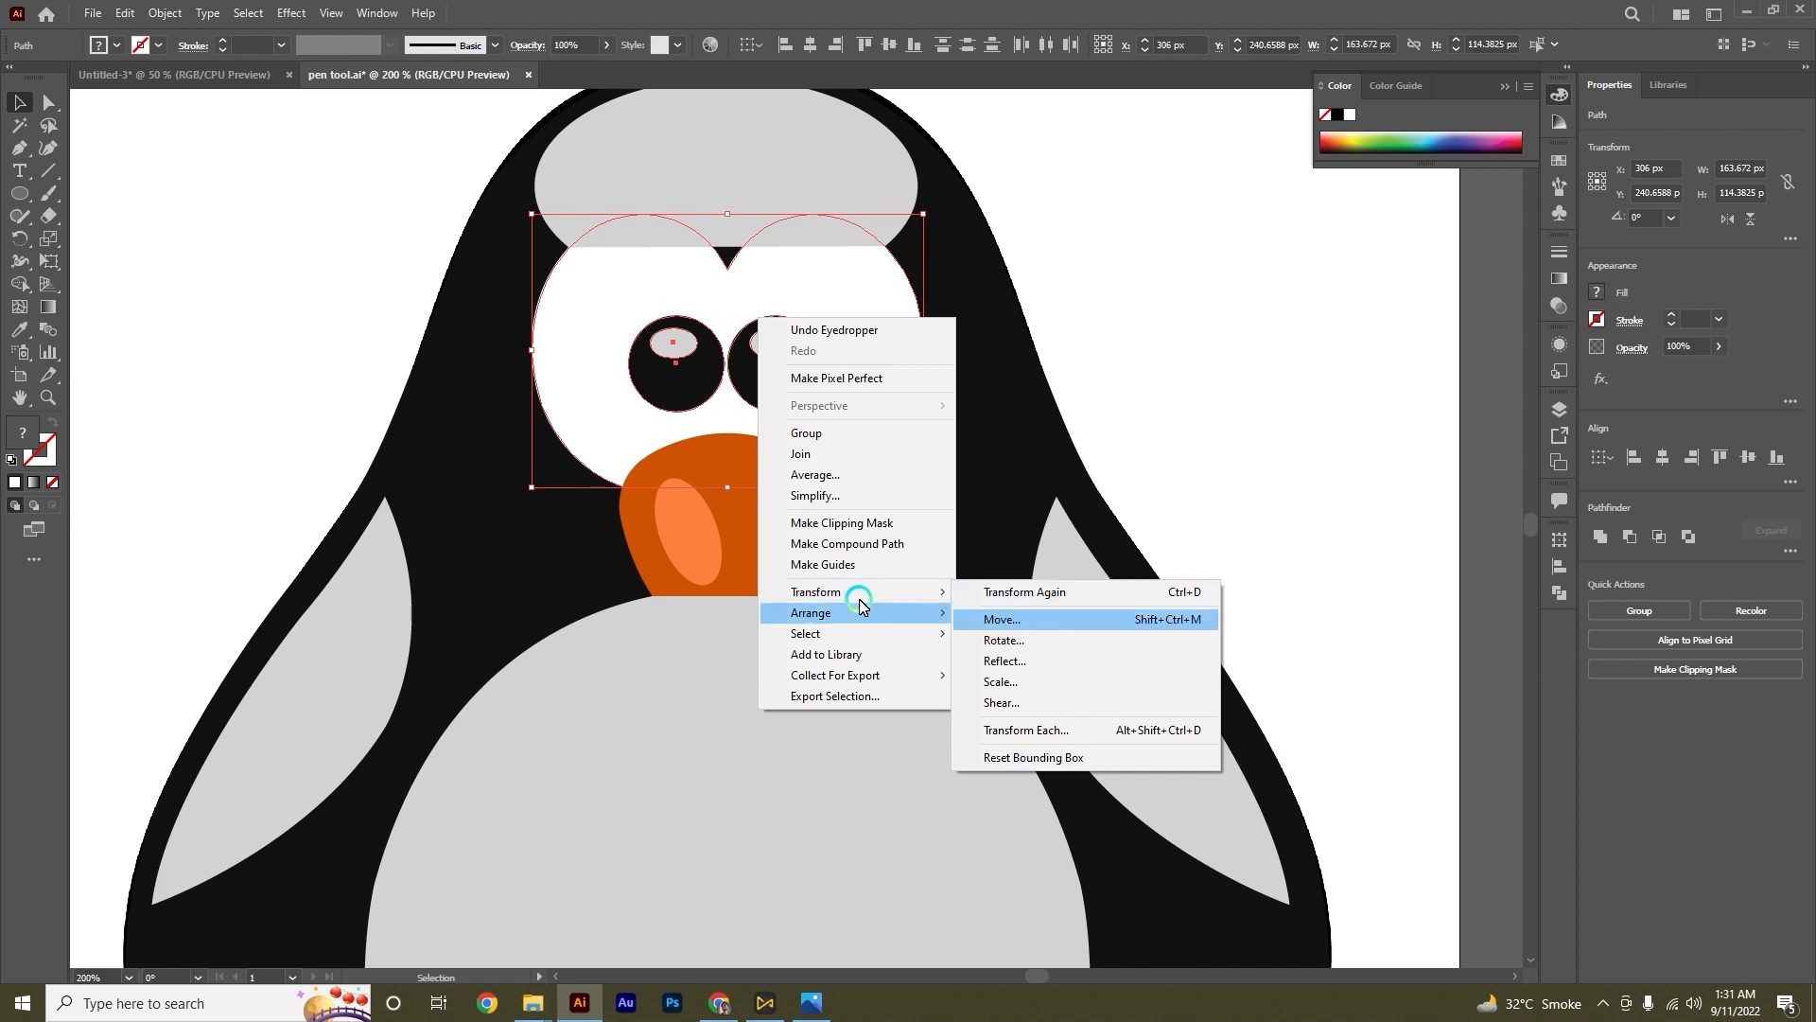
mouse_move(828, 613)
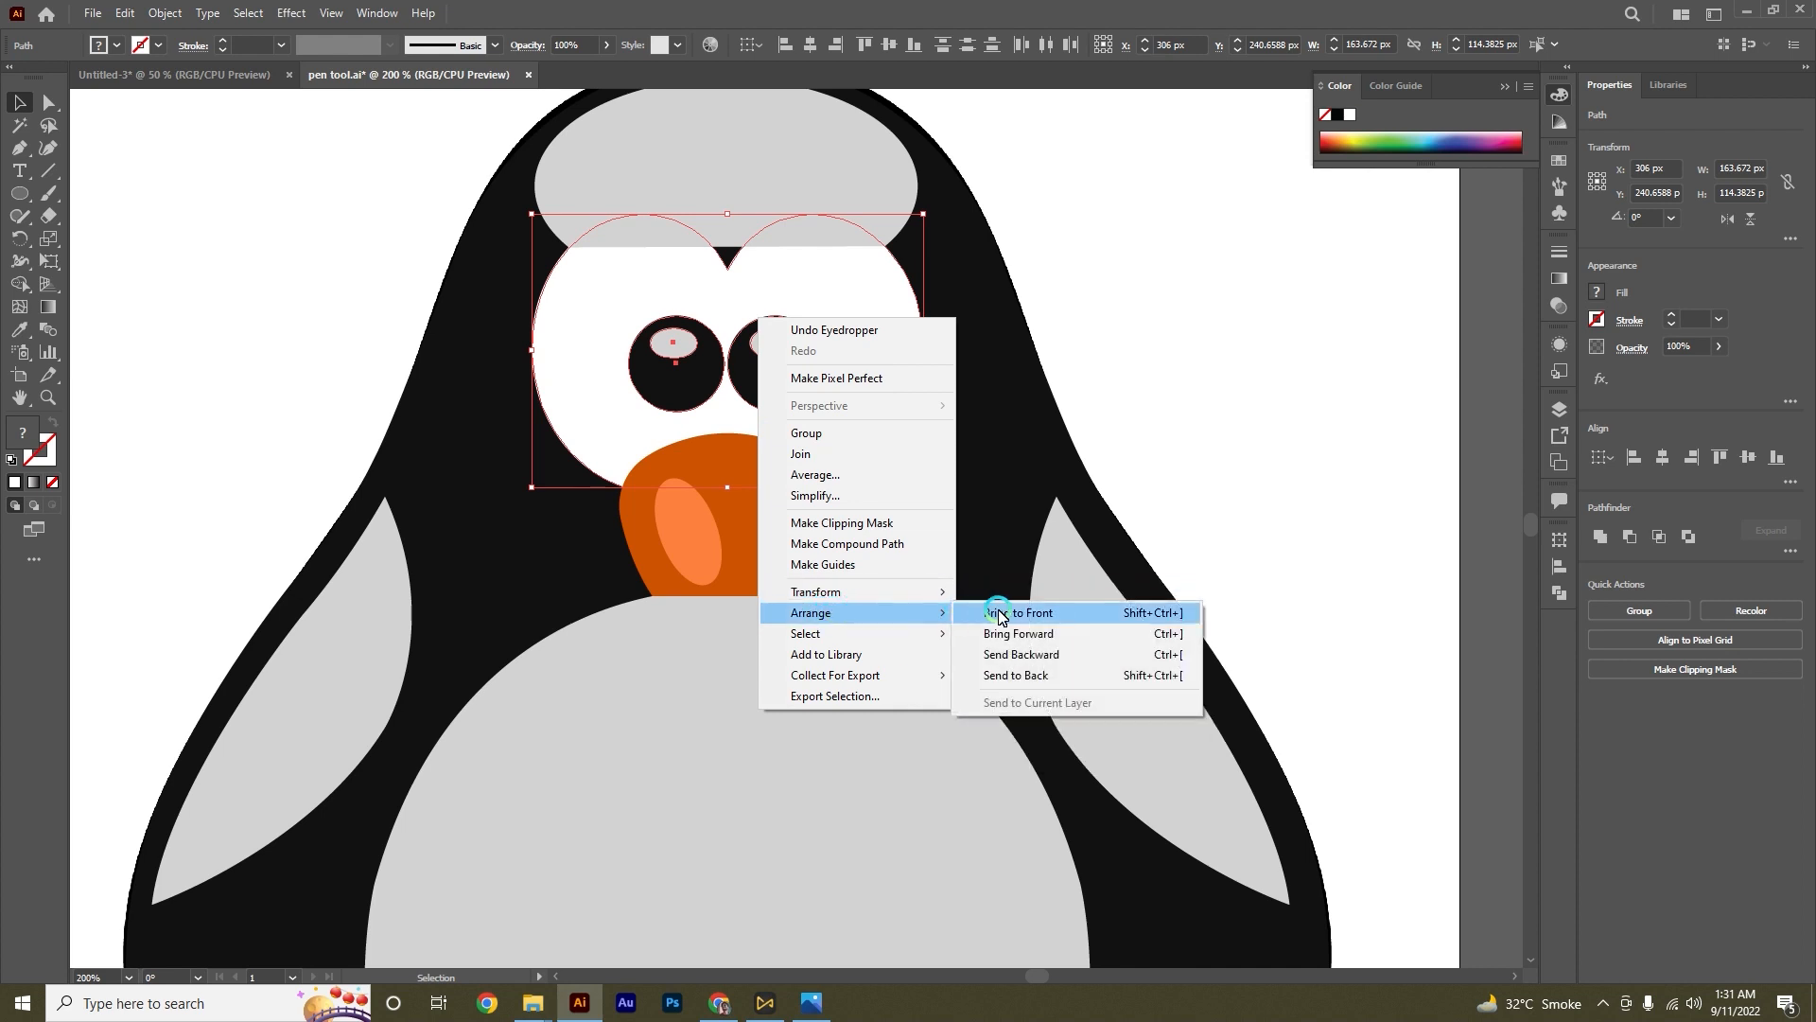
click(1048, 617)
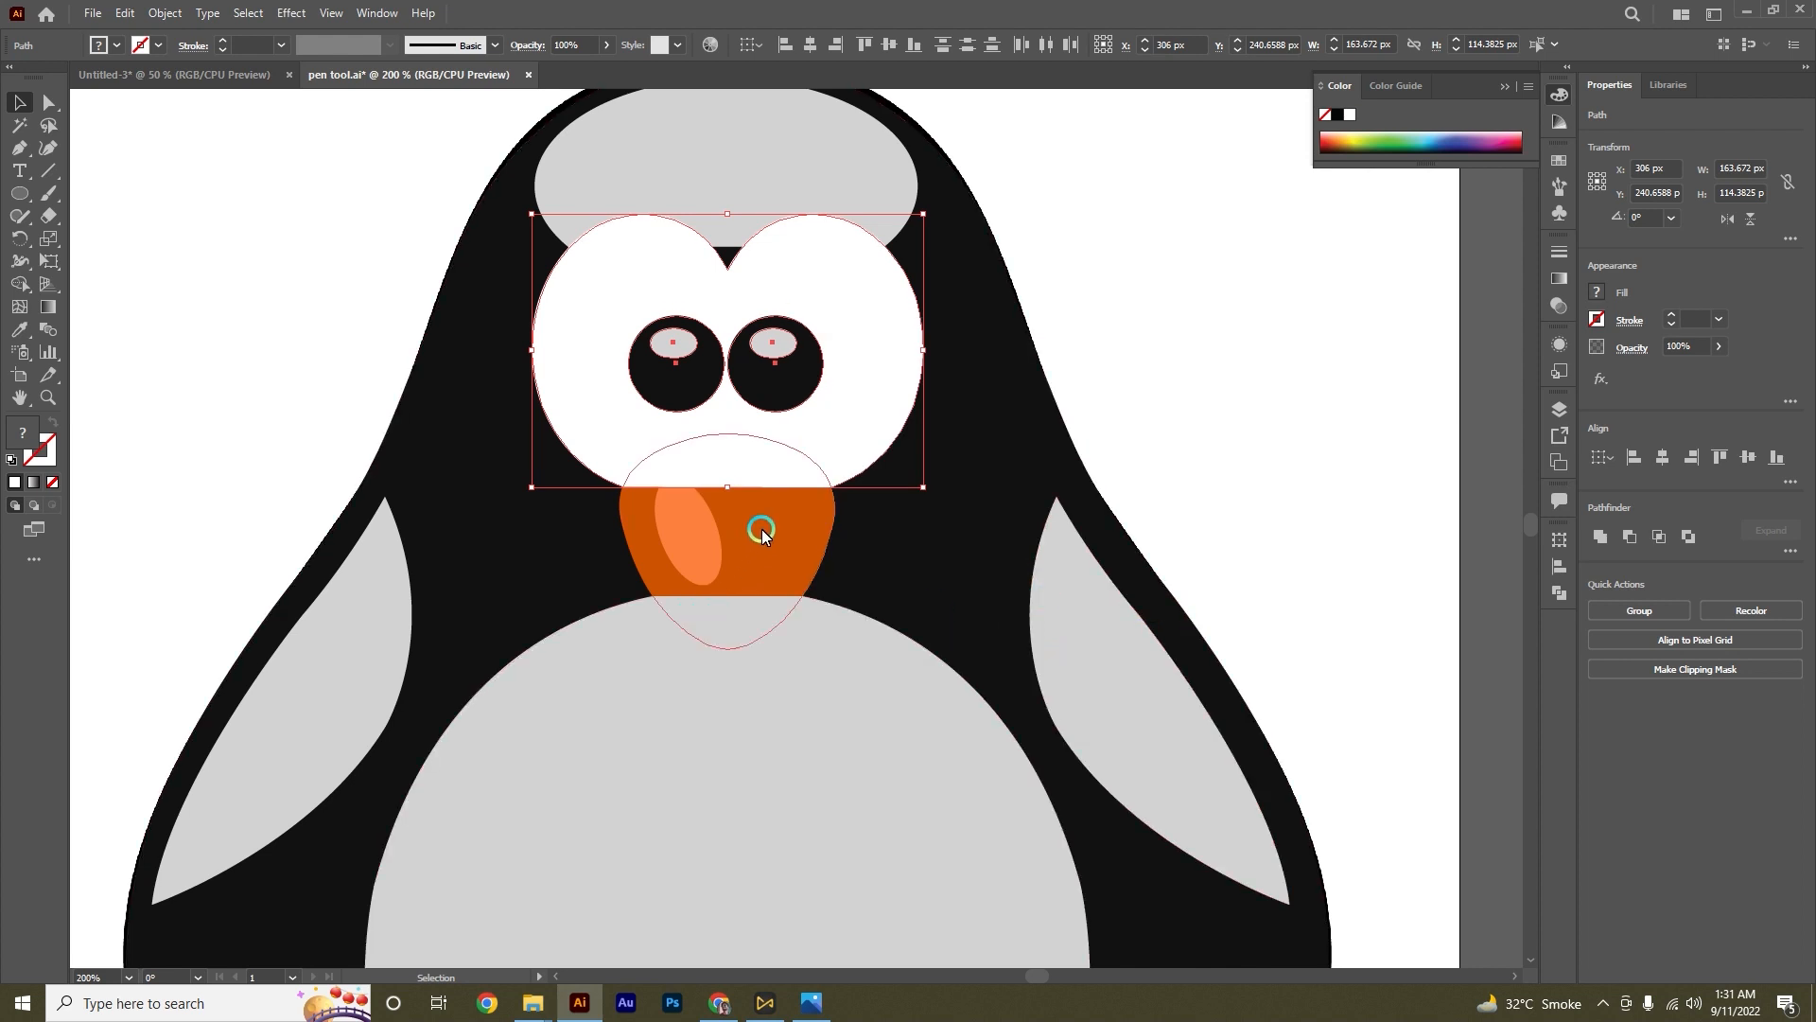
Step: Select the beak together with its highlight, bring both to the front, and deselect them
click(695, 550)
shift+click(706, 547)
right_click(719, 544)
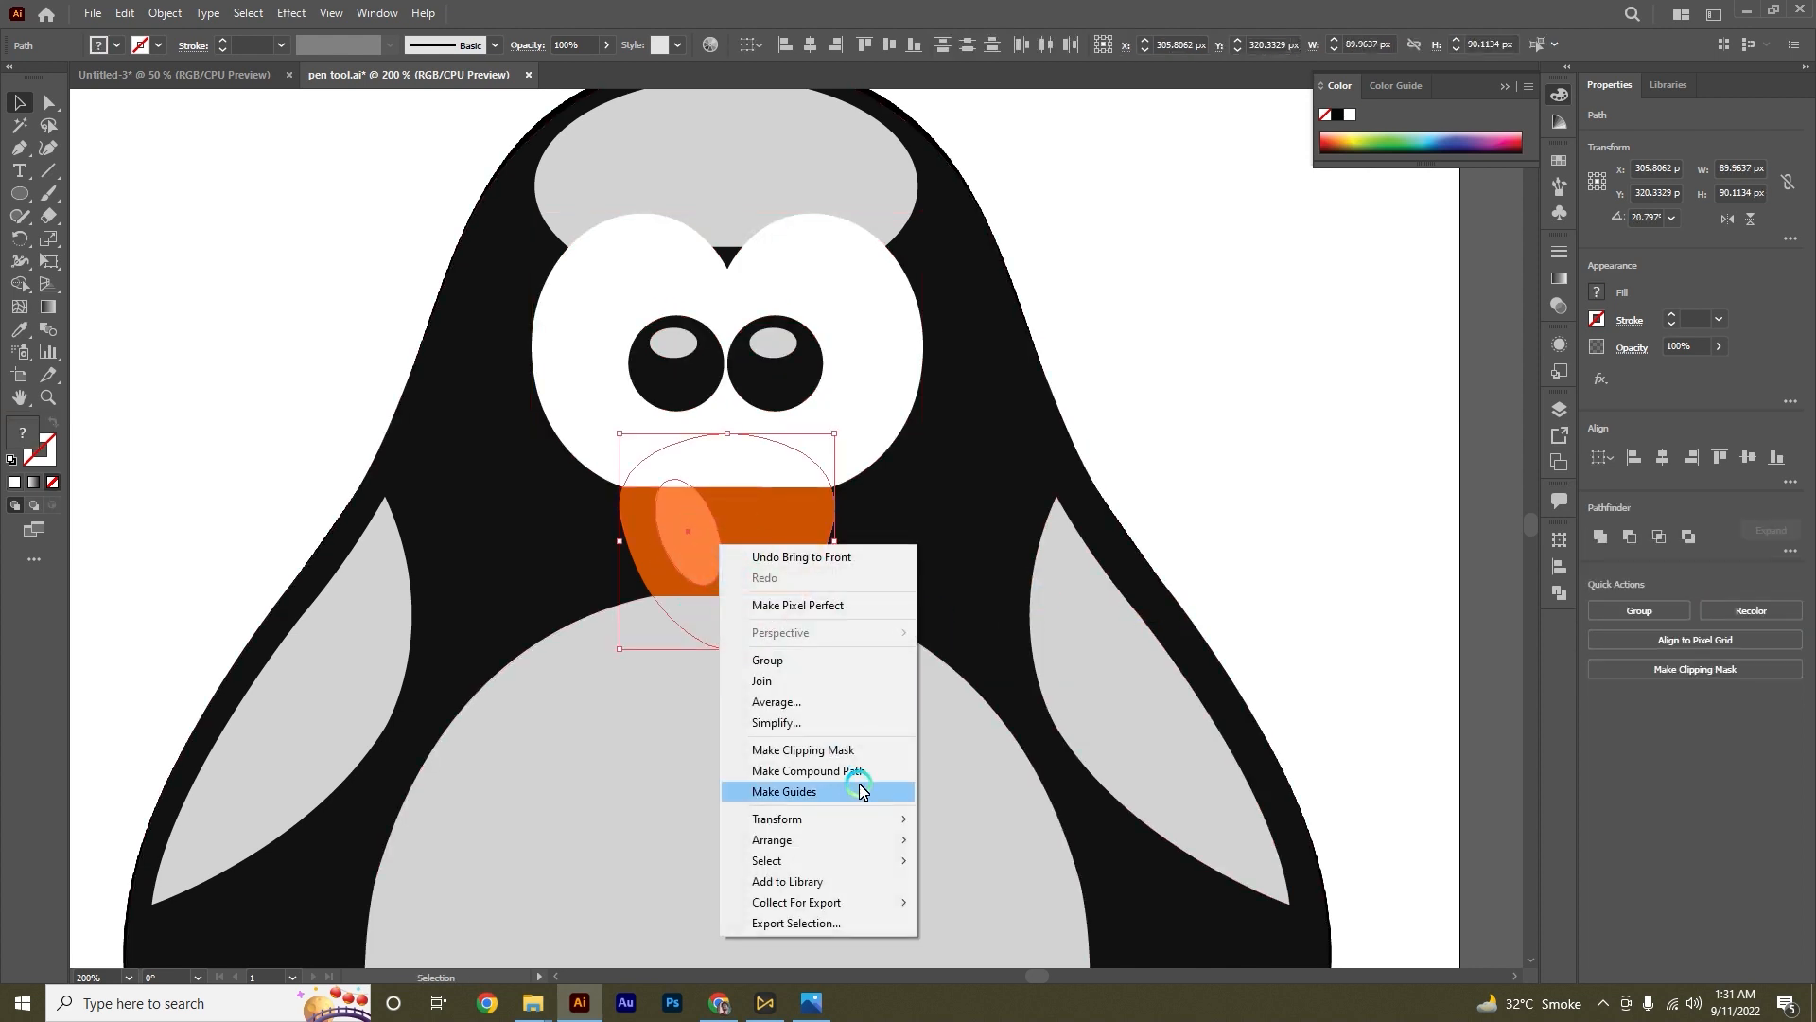
mouse_move(823, 840)
click(979, 841)
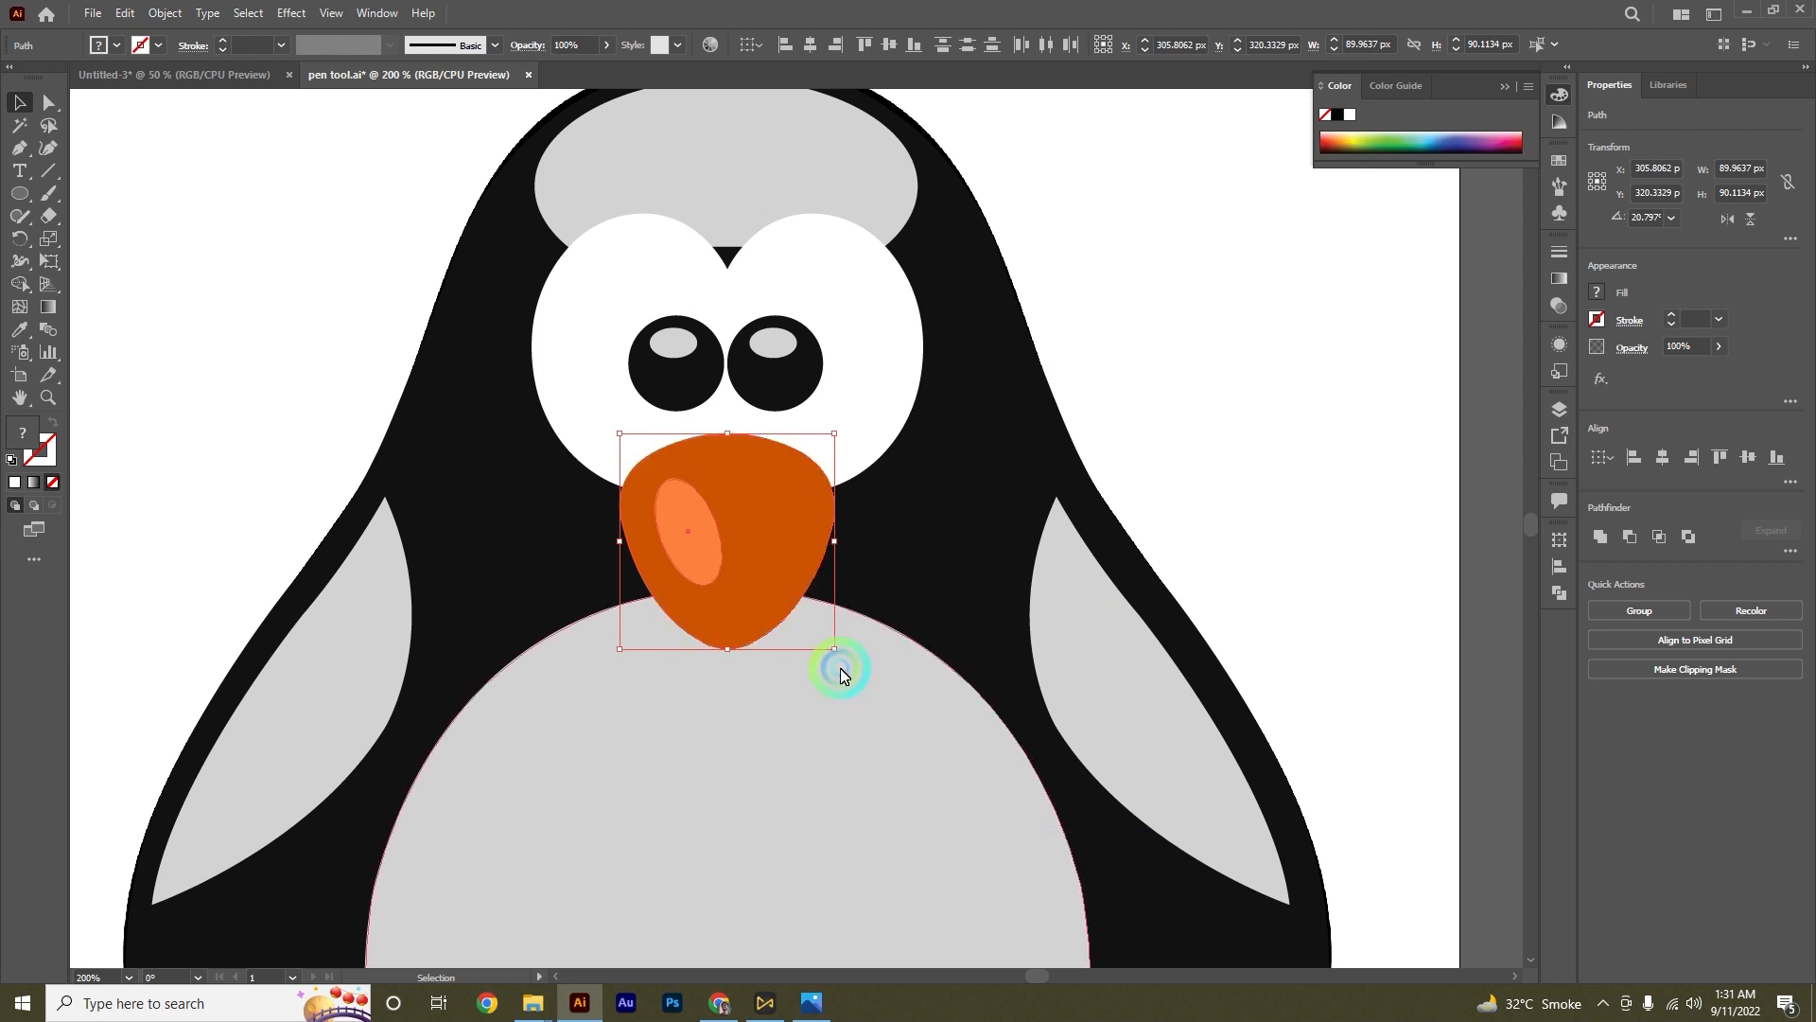
key(ctrl+0)
scroll(840, 668, down, 4)
click(1114, 488)
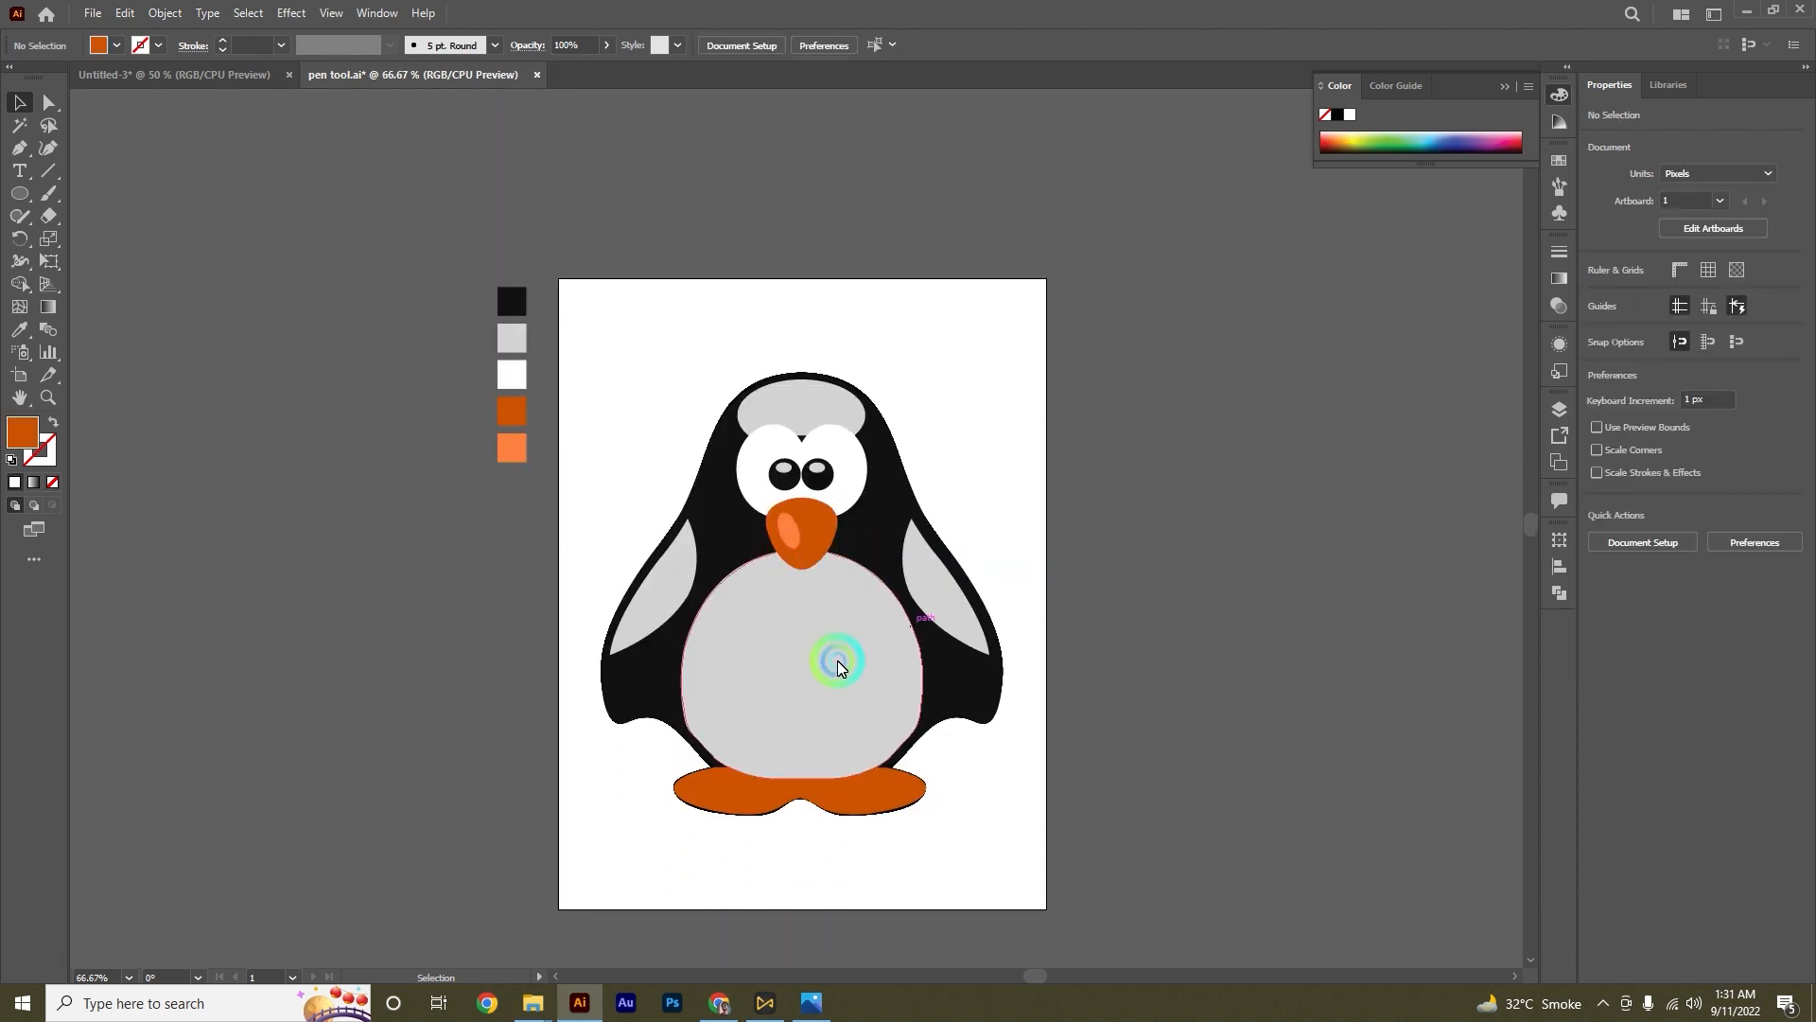
scroll(805, 675, up, 1)
scroll(803, 677, down, 2)
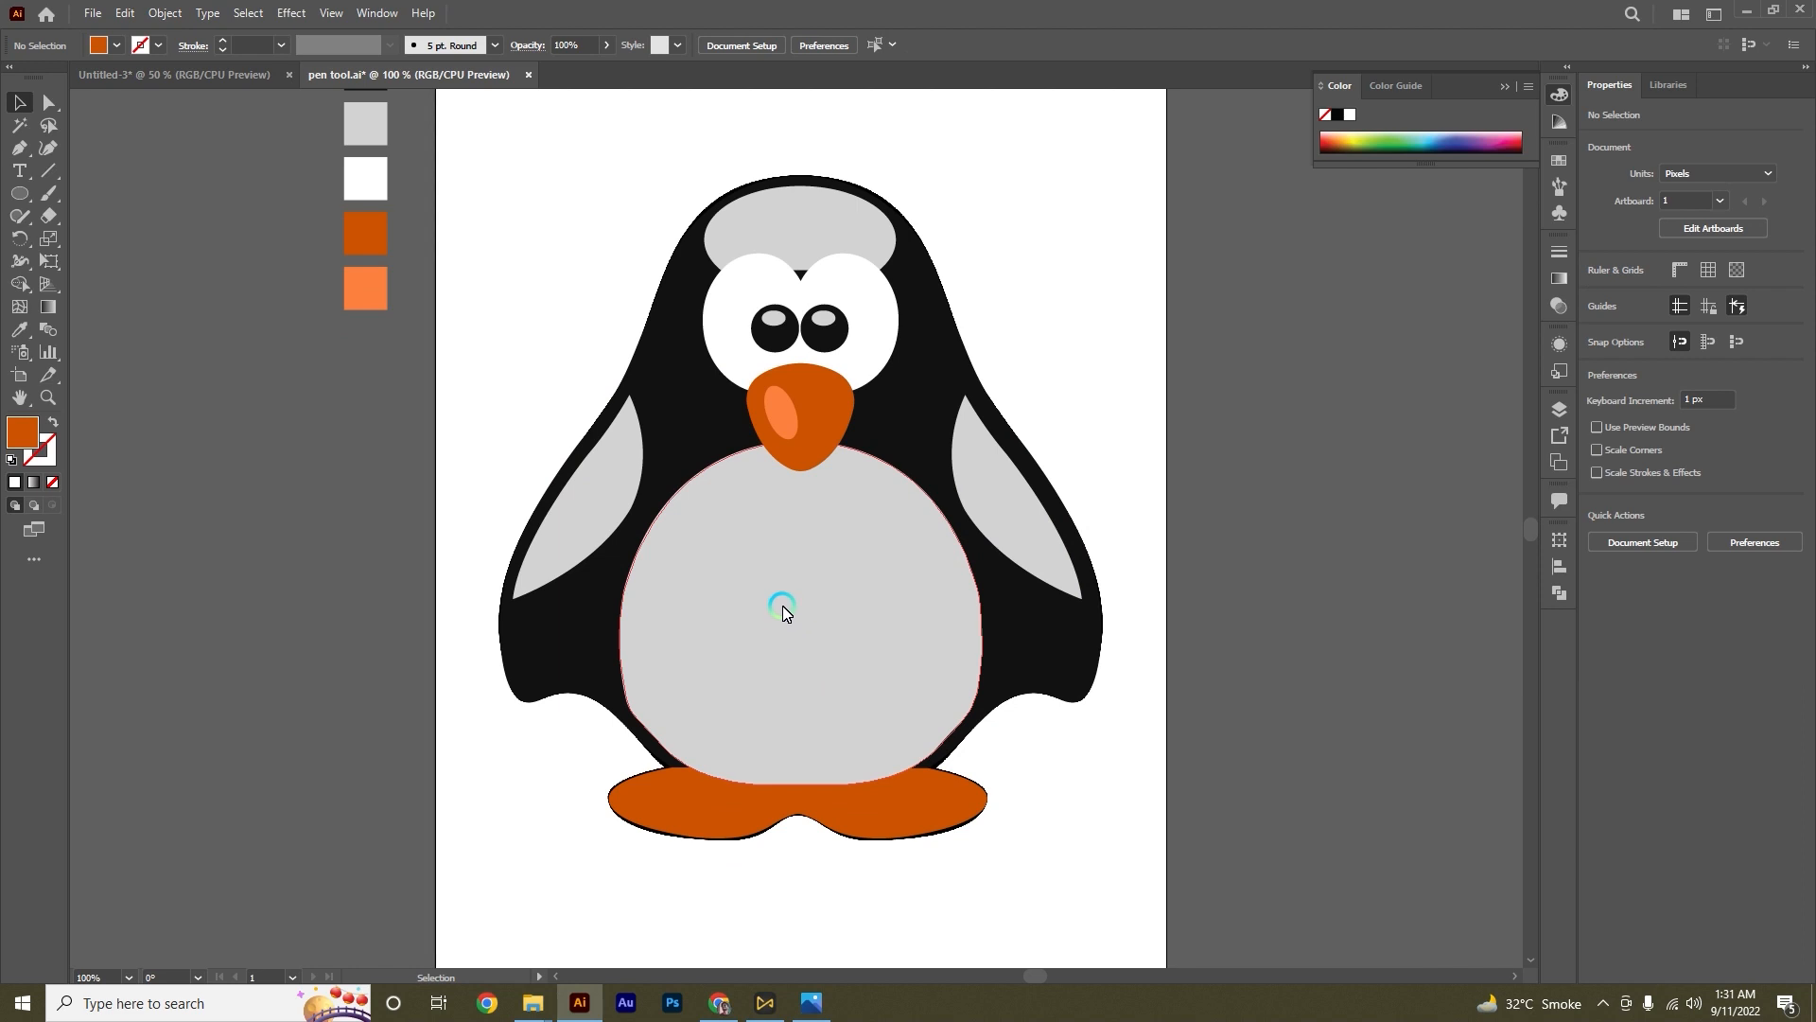
scroll(831, 552, down, 1)
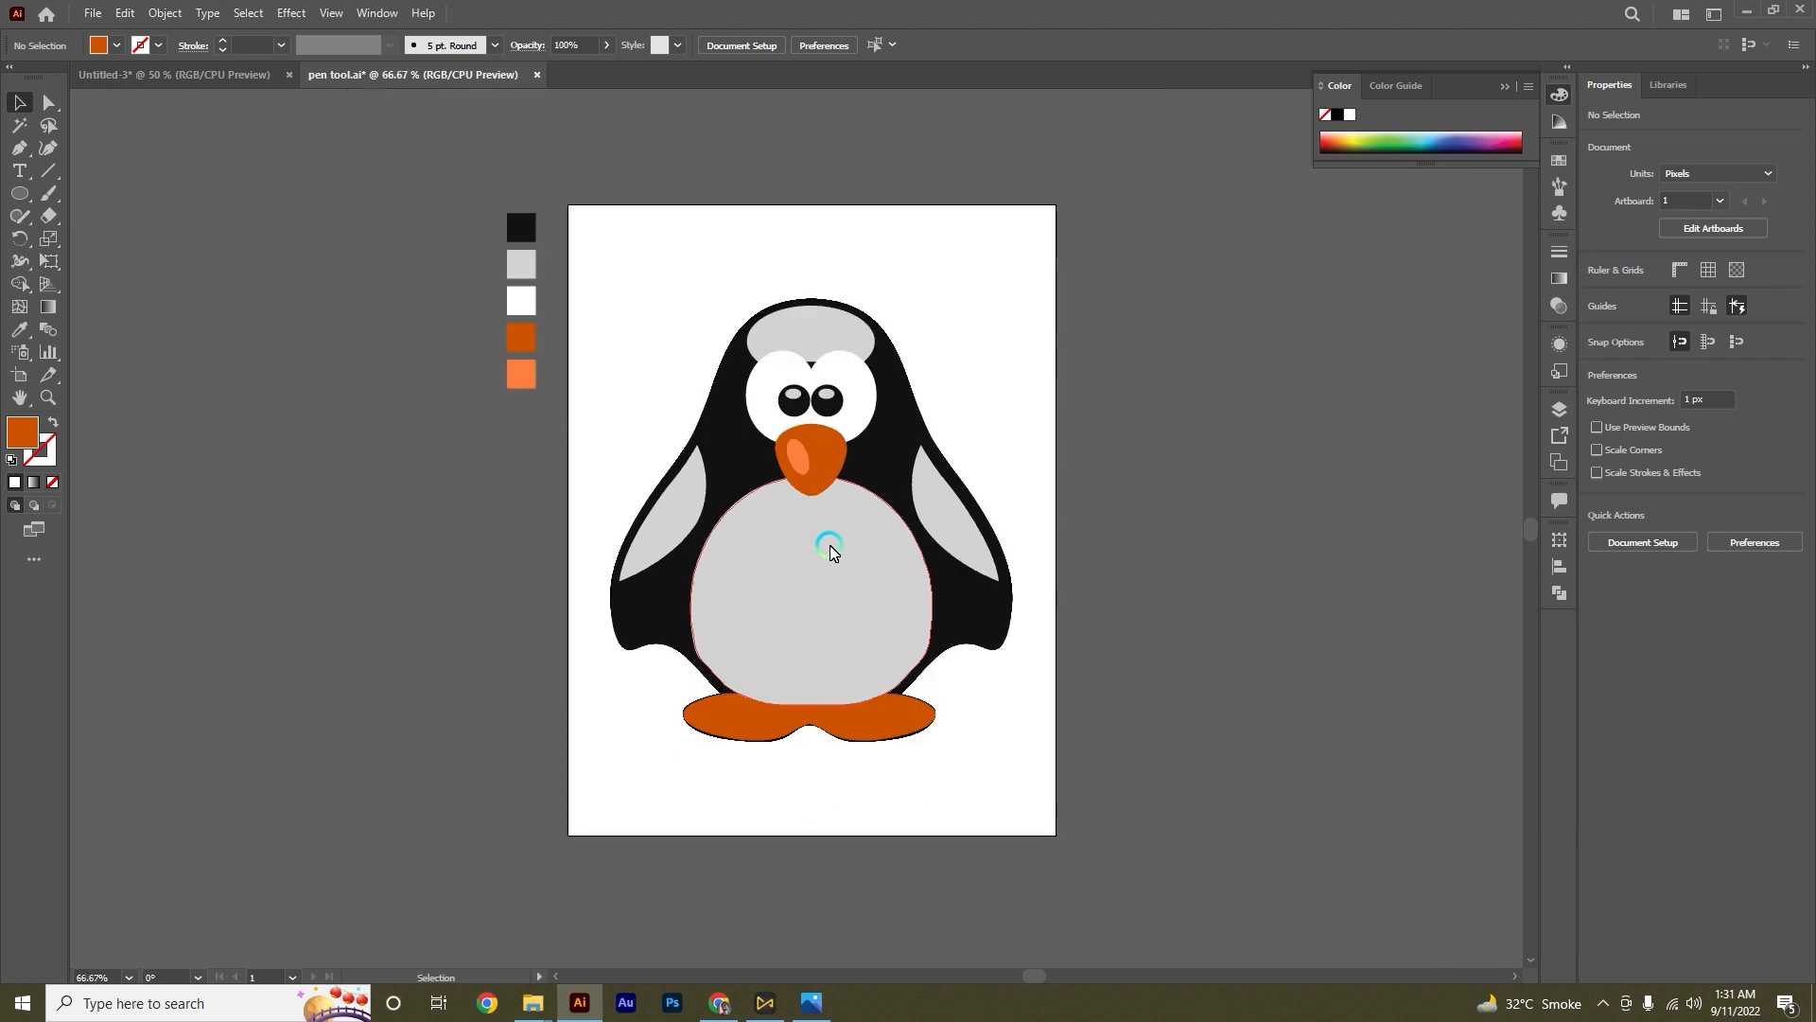
scroll(854, 561, up, 1)
click(851, 545)
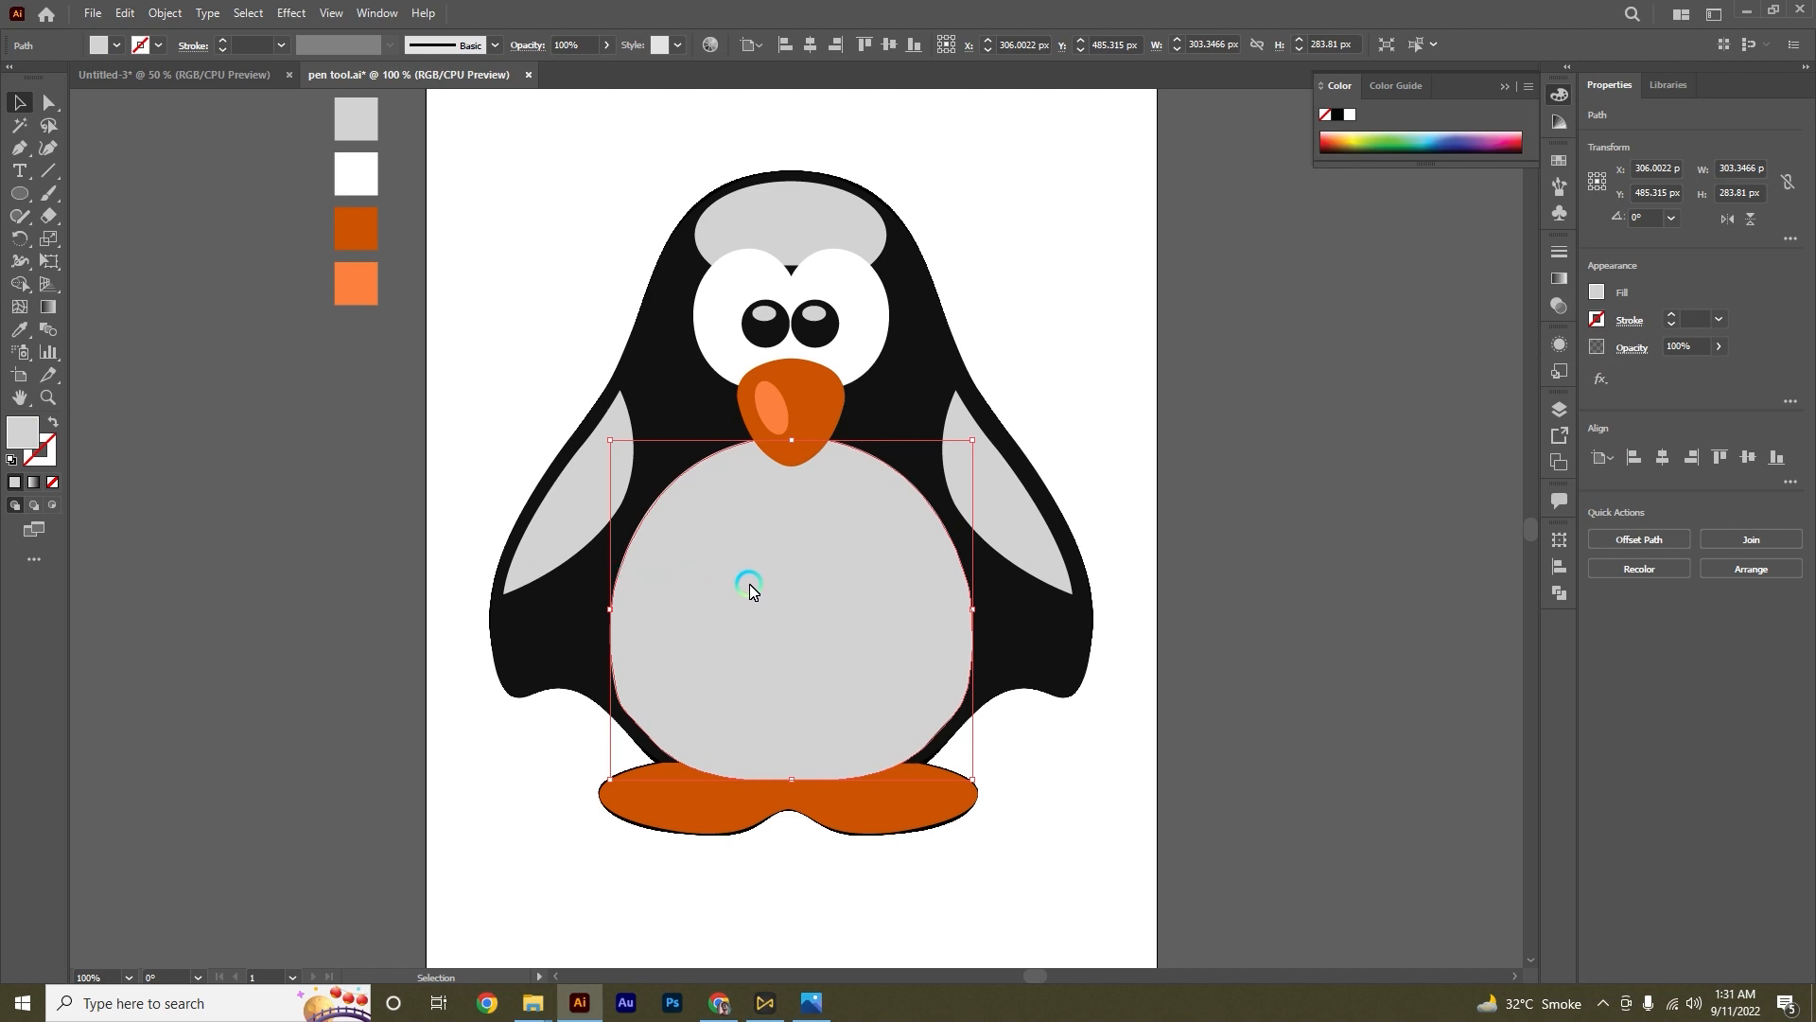
click(1216, 853)
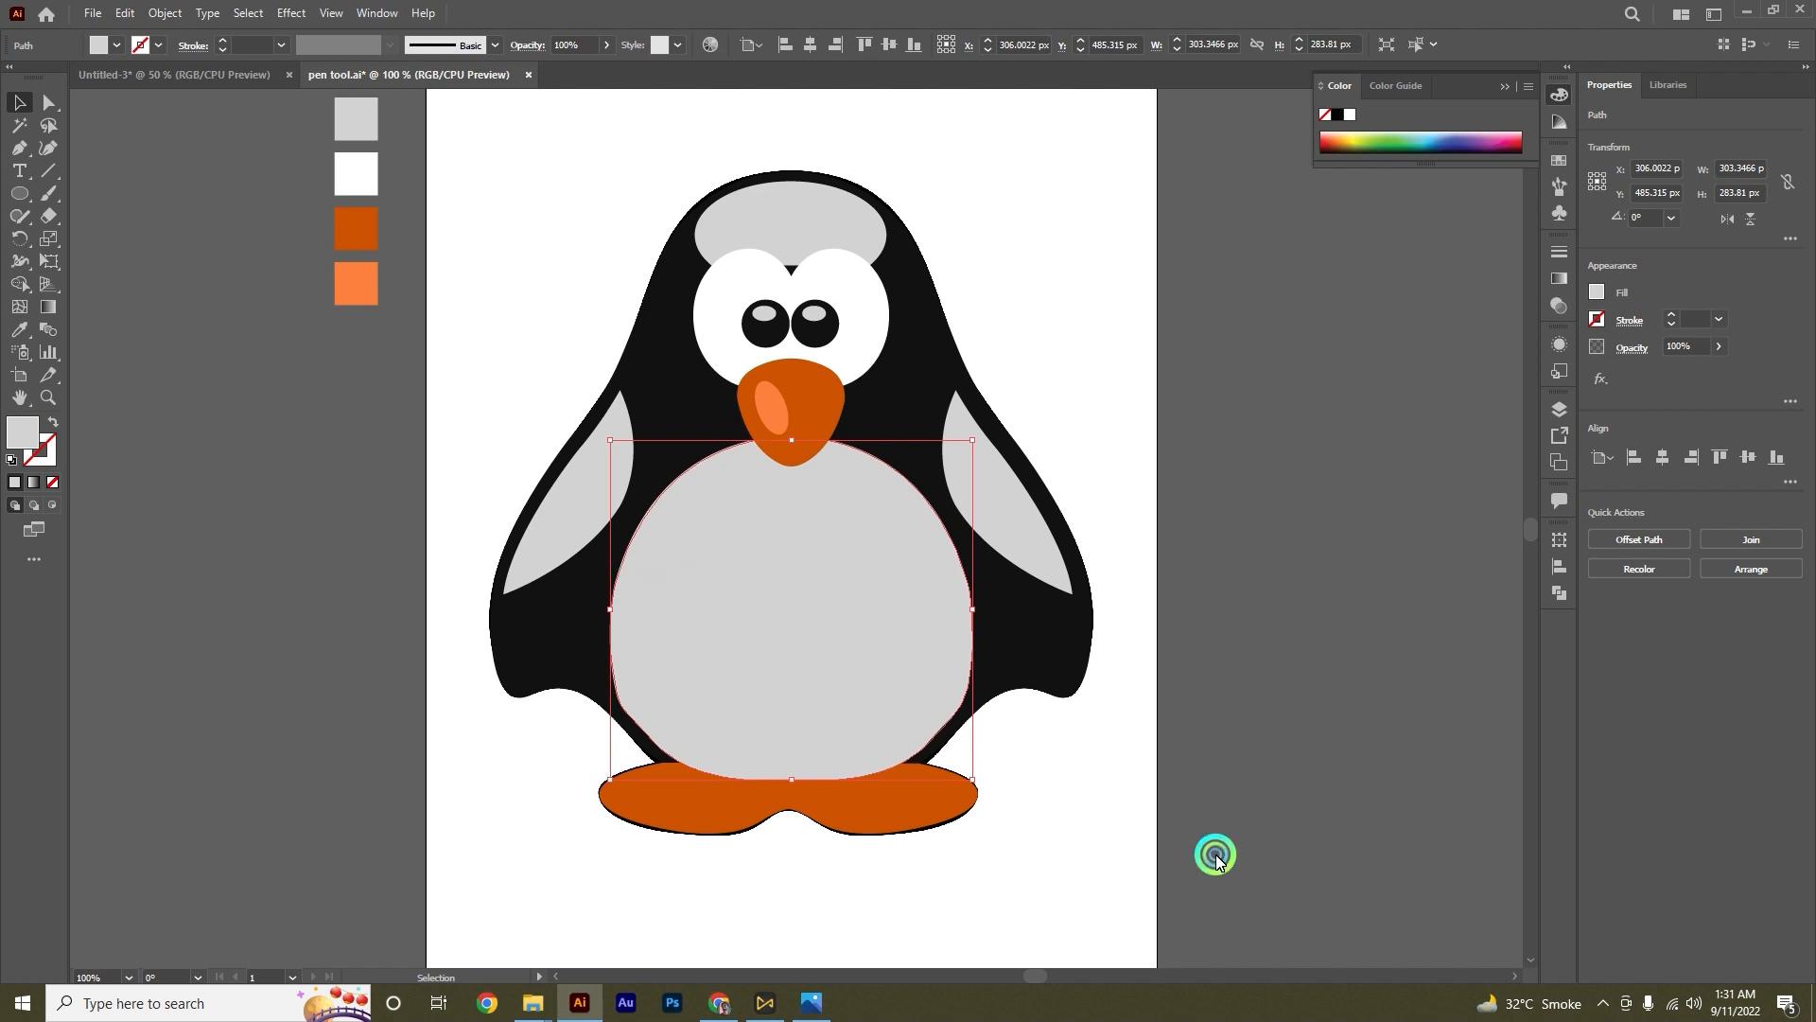
Step: Send the large light grey belly shape backward so it sits behind the white belly, and deselect it
right_click(922, 718)
mouse_move(957, 549)
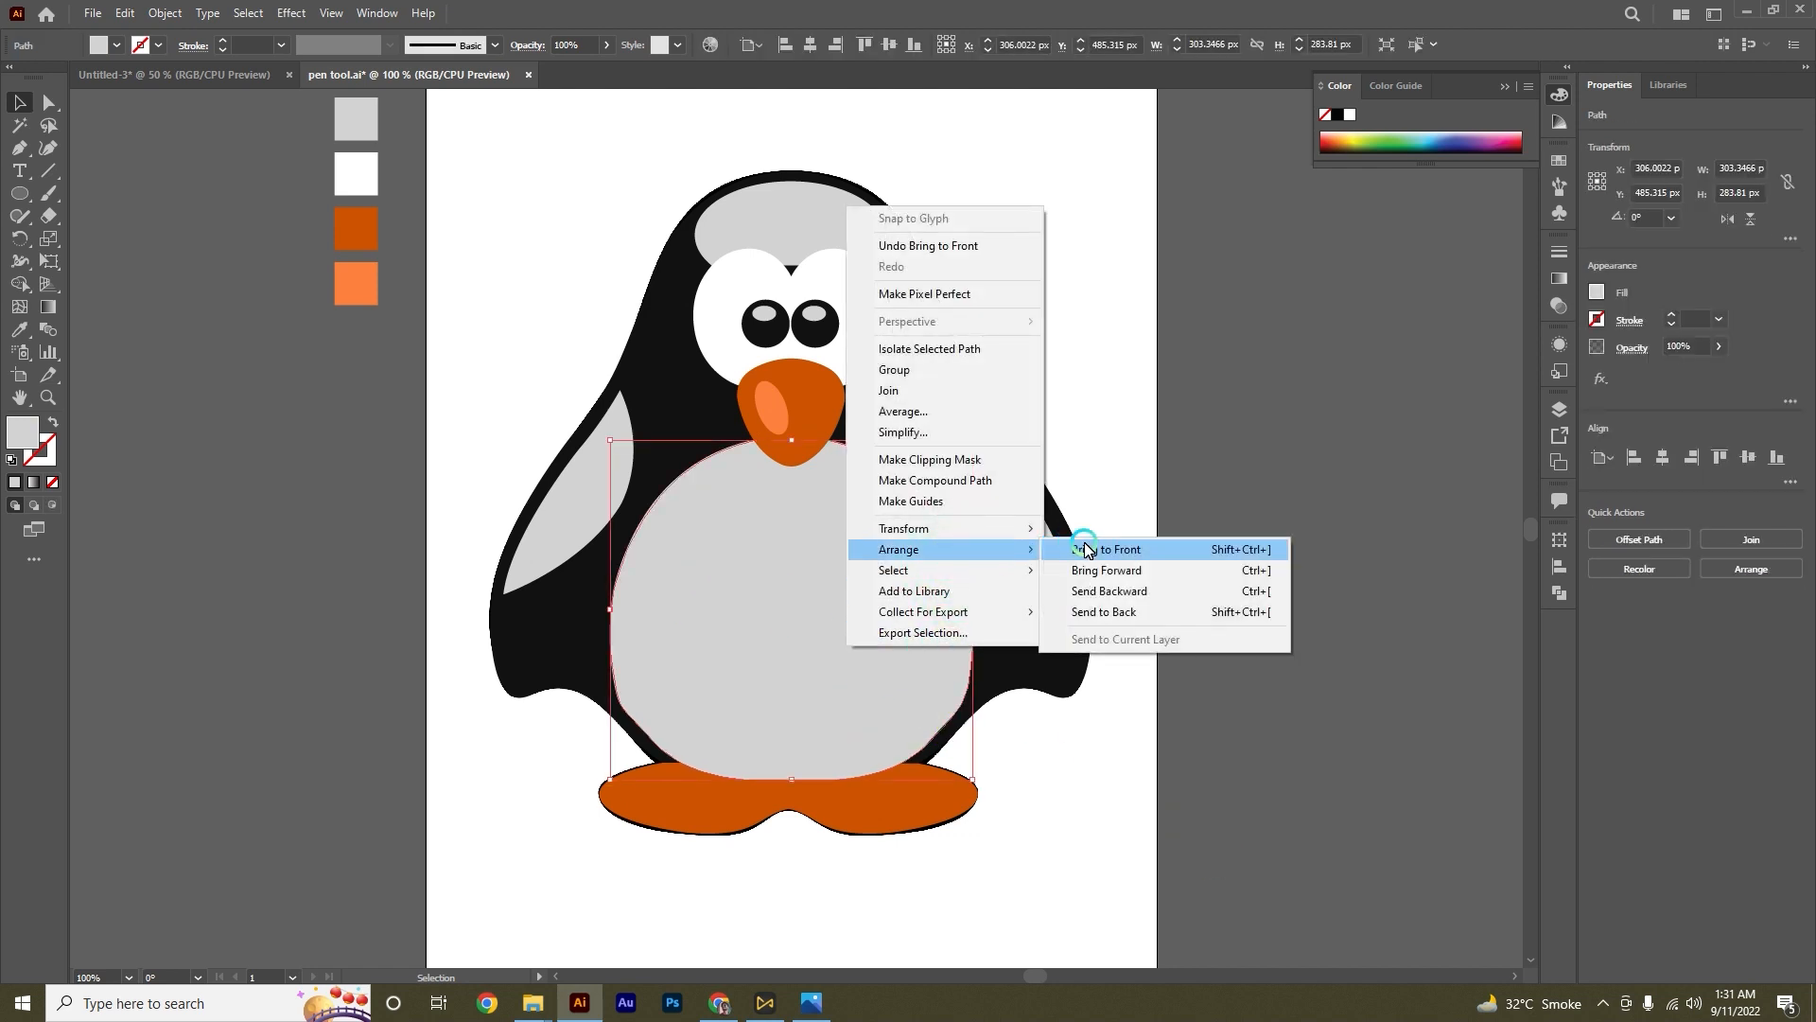
click(1133, 591)
click(1268, 821)
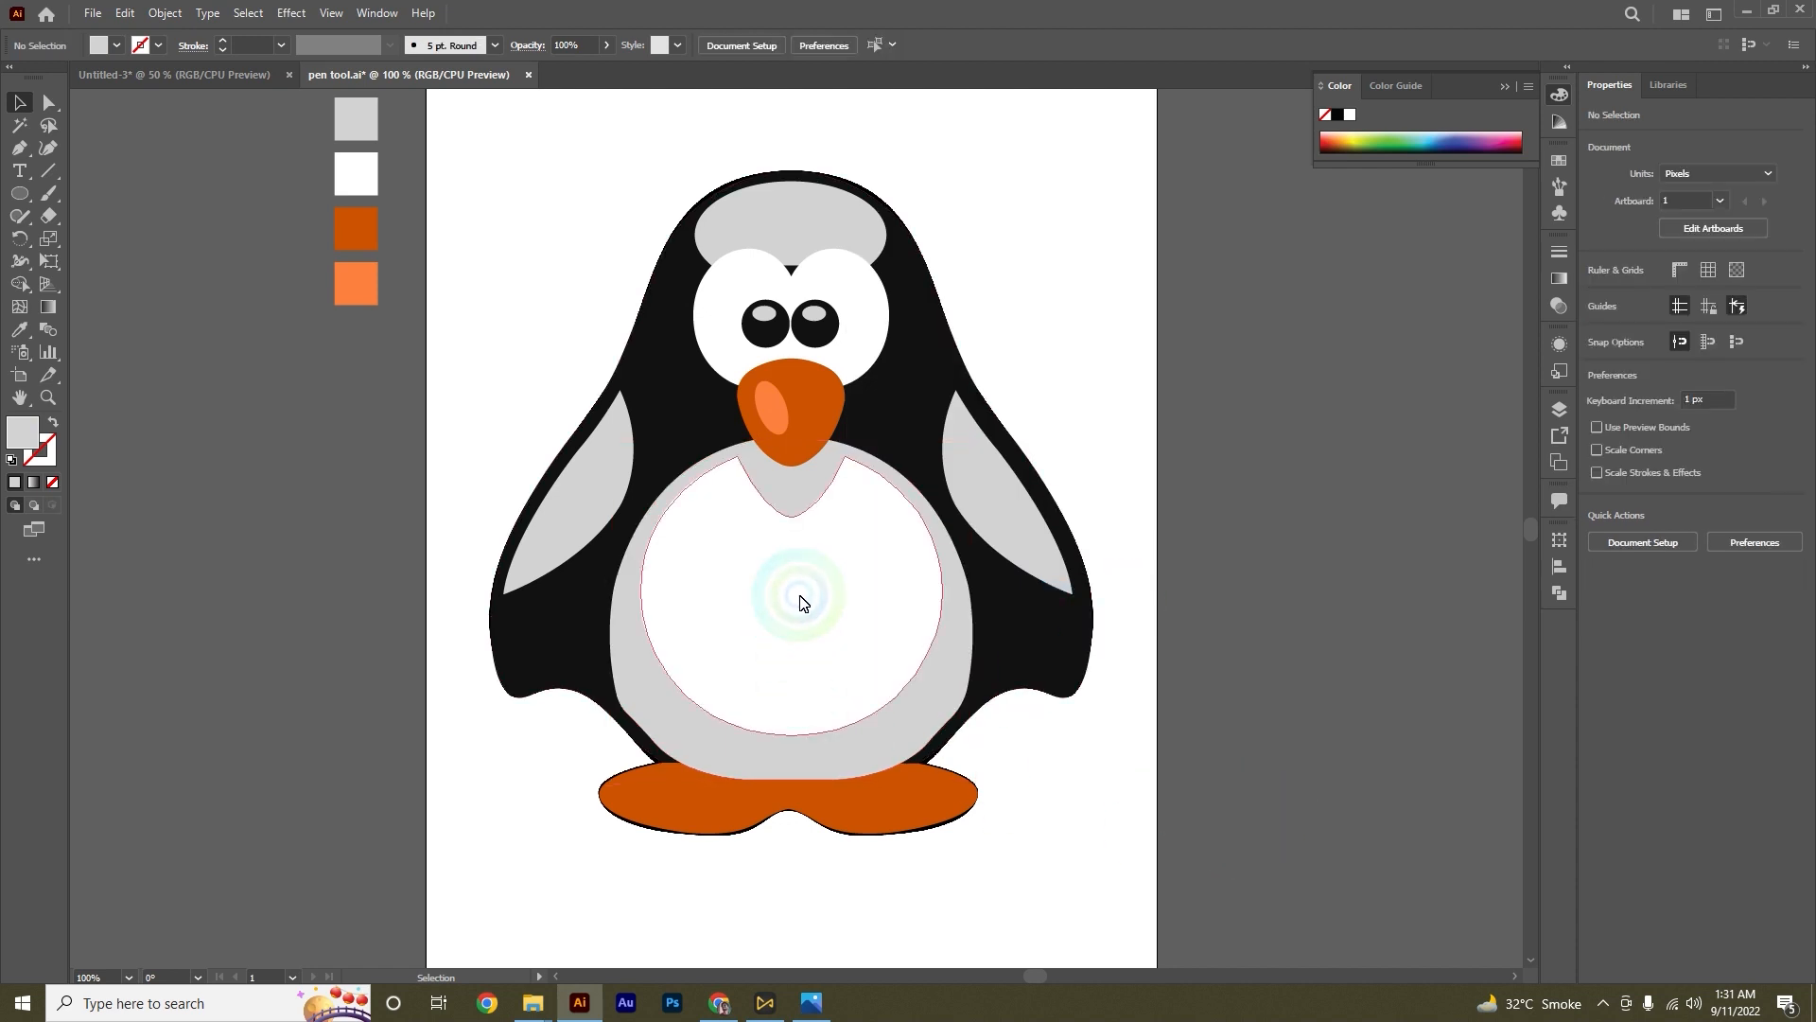
click(856, 912)
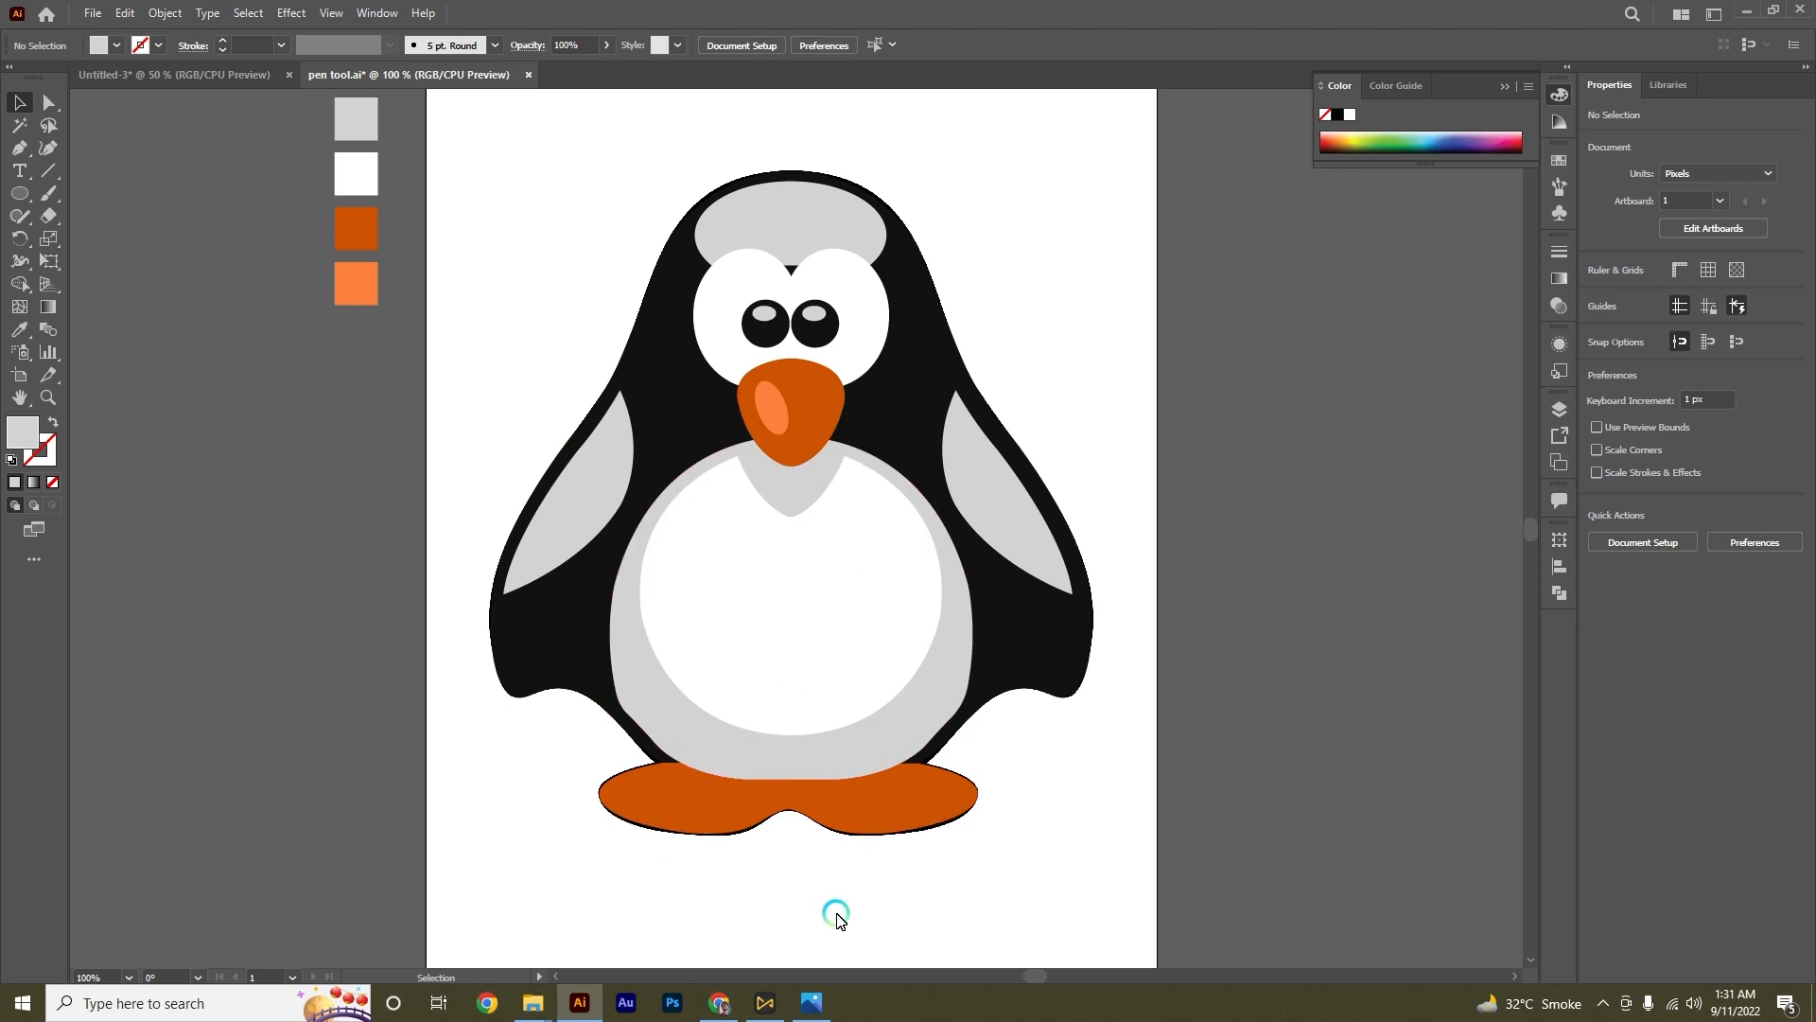
Step: Send the orange feet shape to the back, behind the black body, and clear the selection
right_click(718, 819)
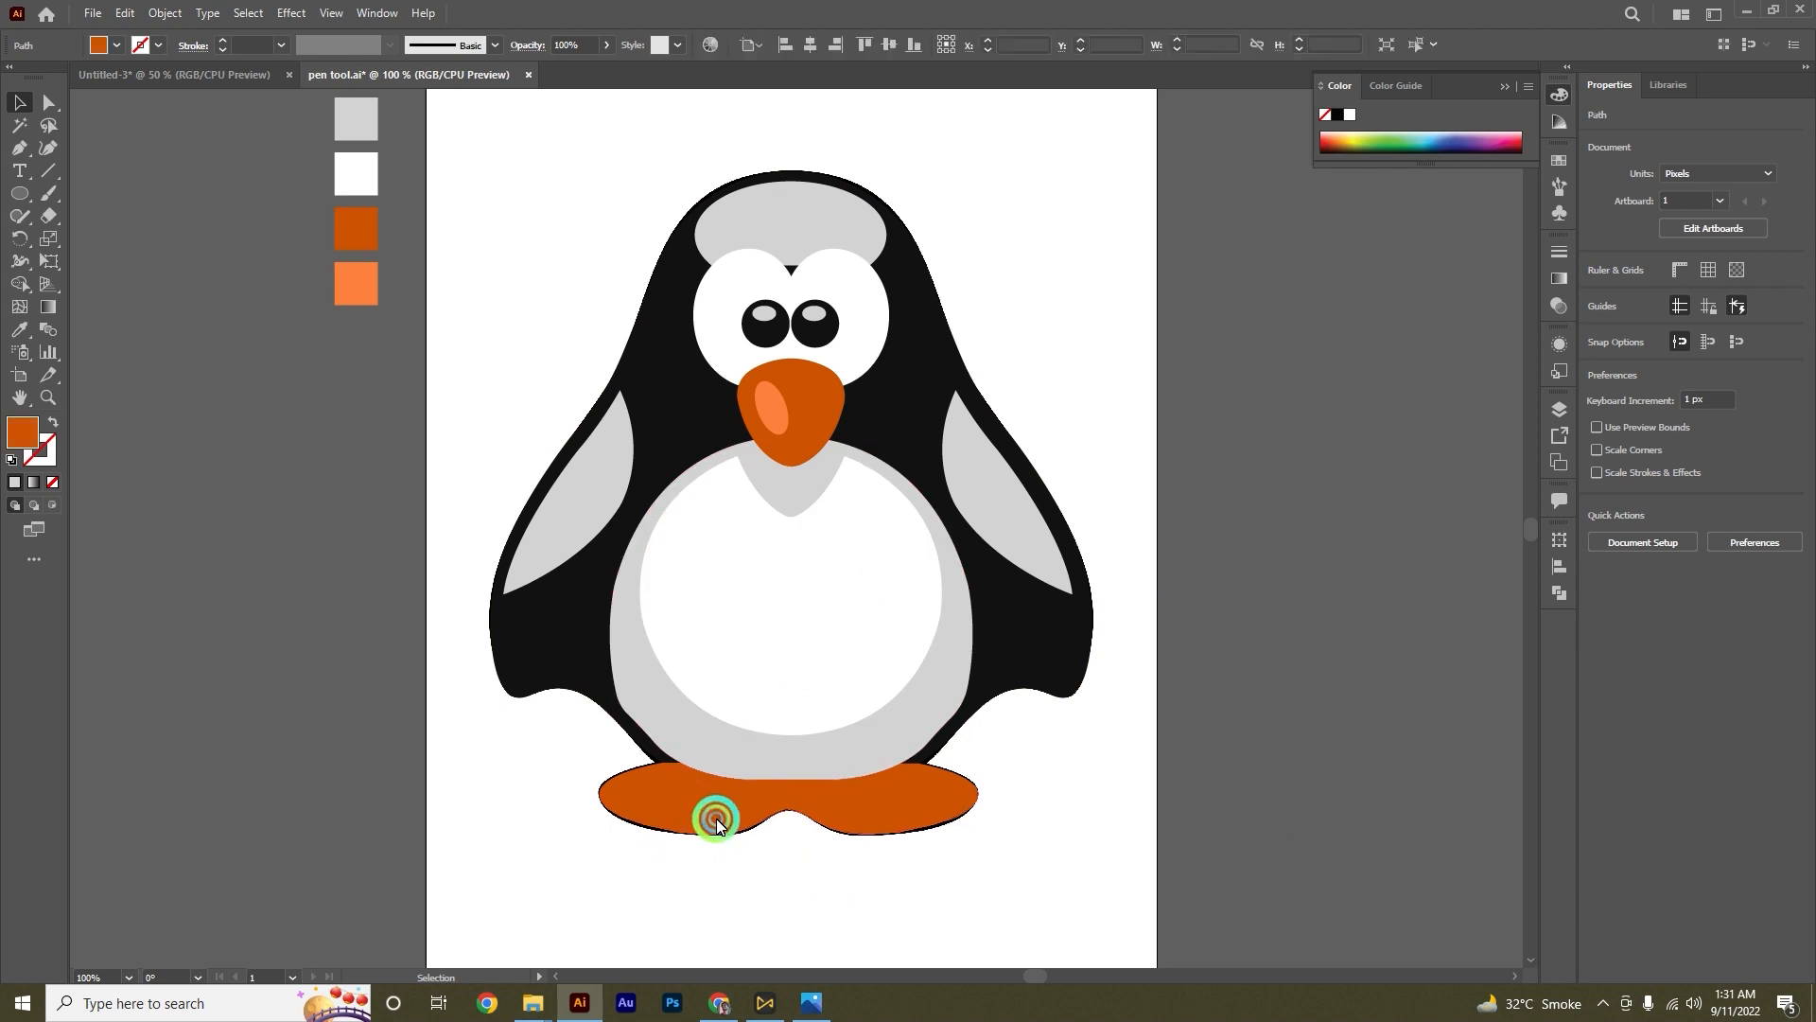
mouse_move(819, 726)
click(968, 787)
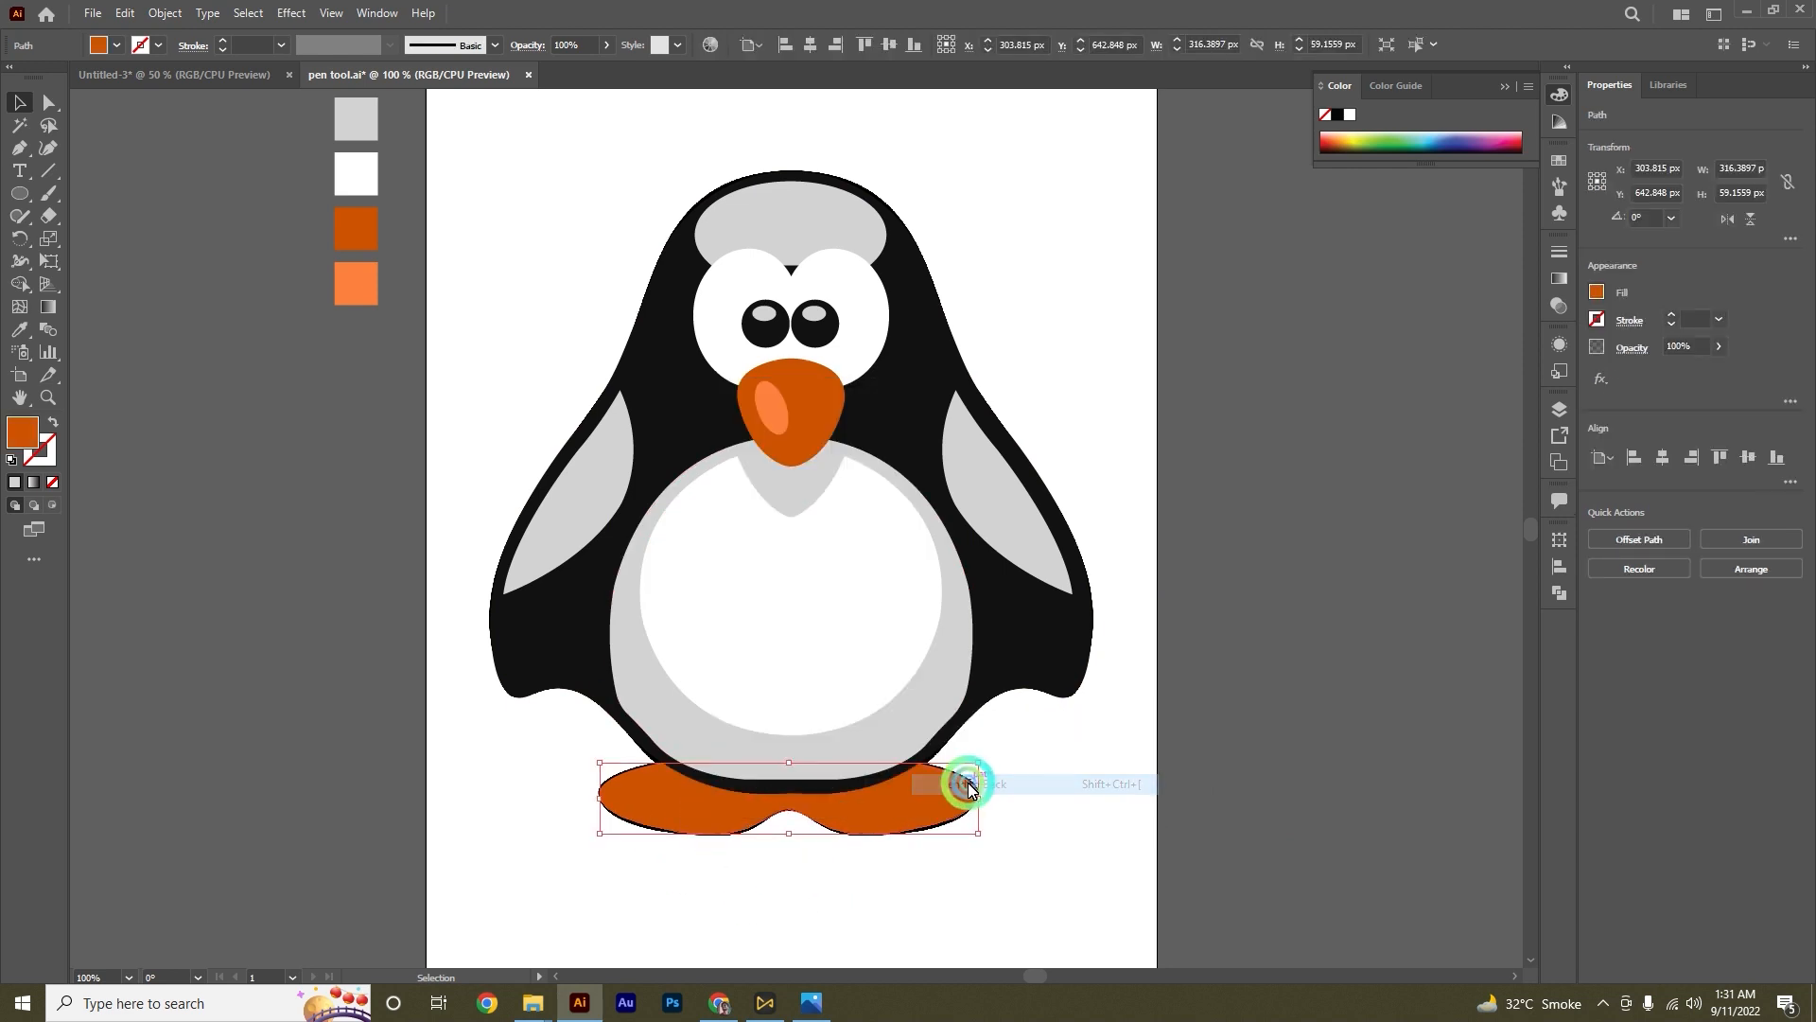
click(1076, 823)
click(1049, 783)
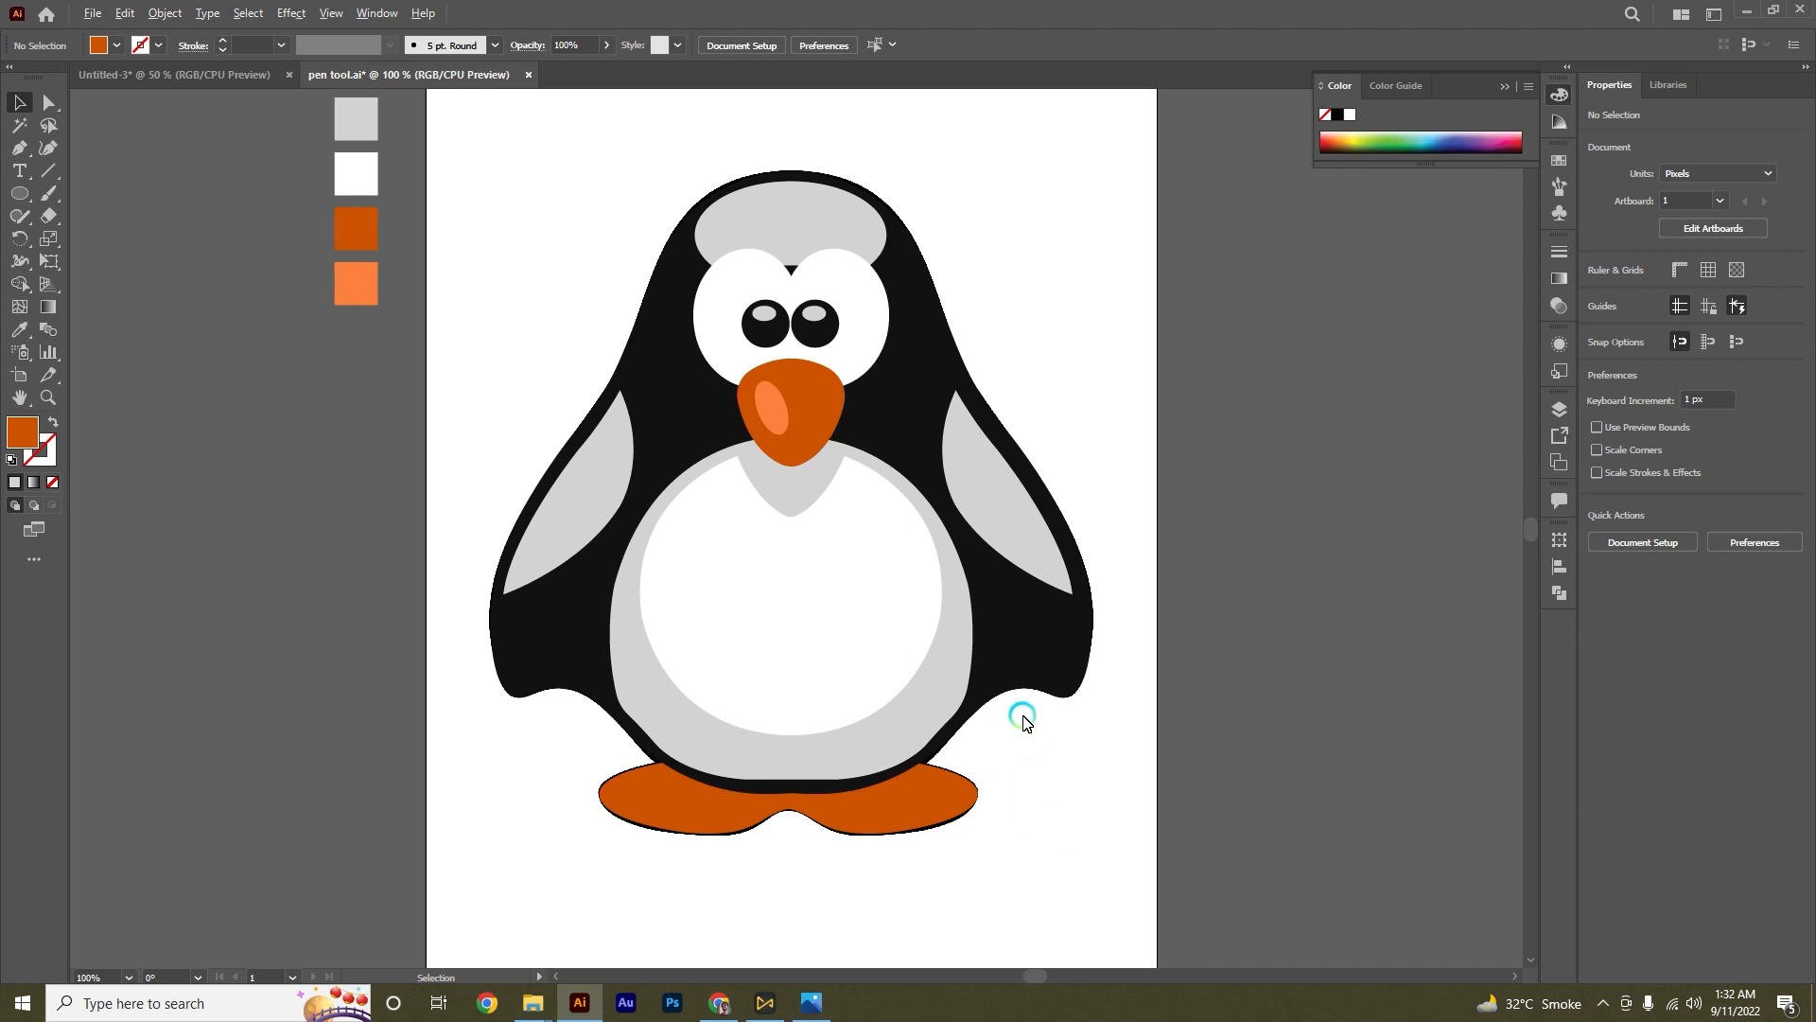
Step: Select all the coloured penguin shapes, move them beside the artboard next to the grey reference, and deselect them
alt+scroll(1023, 721, down, 1)
scroll(1003, 700, down, 1)
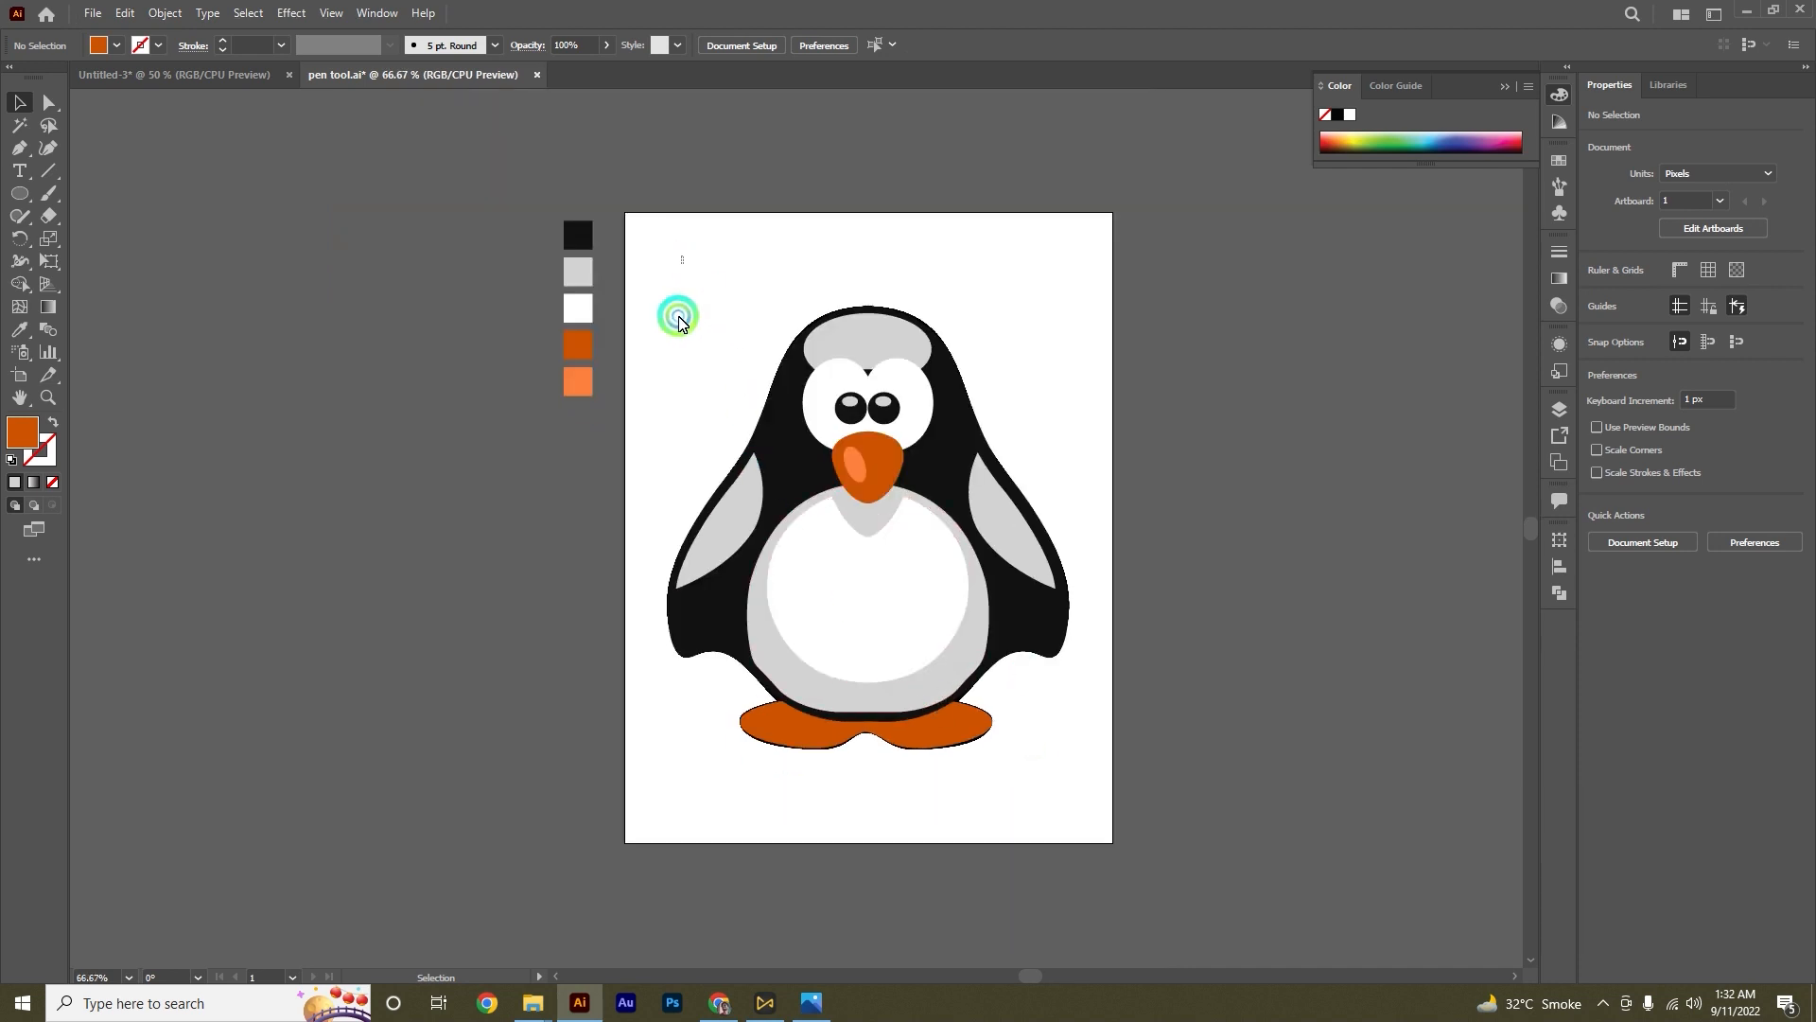
drag(679, 322, 1094, 762)
drag(876, 635, 1227, 654)
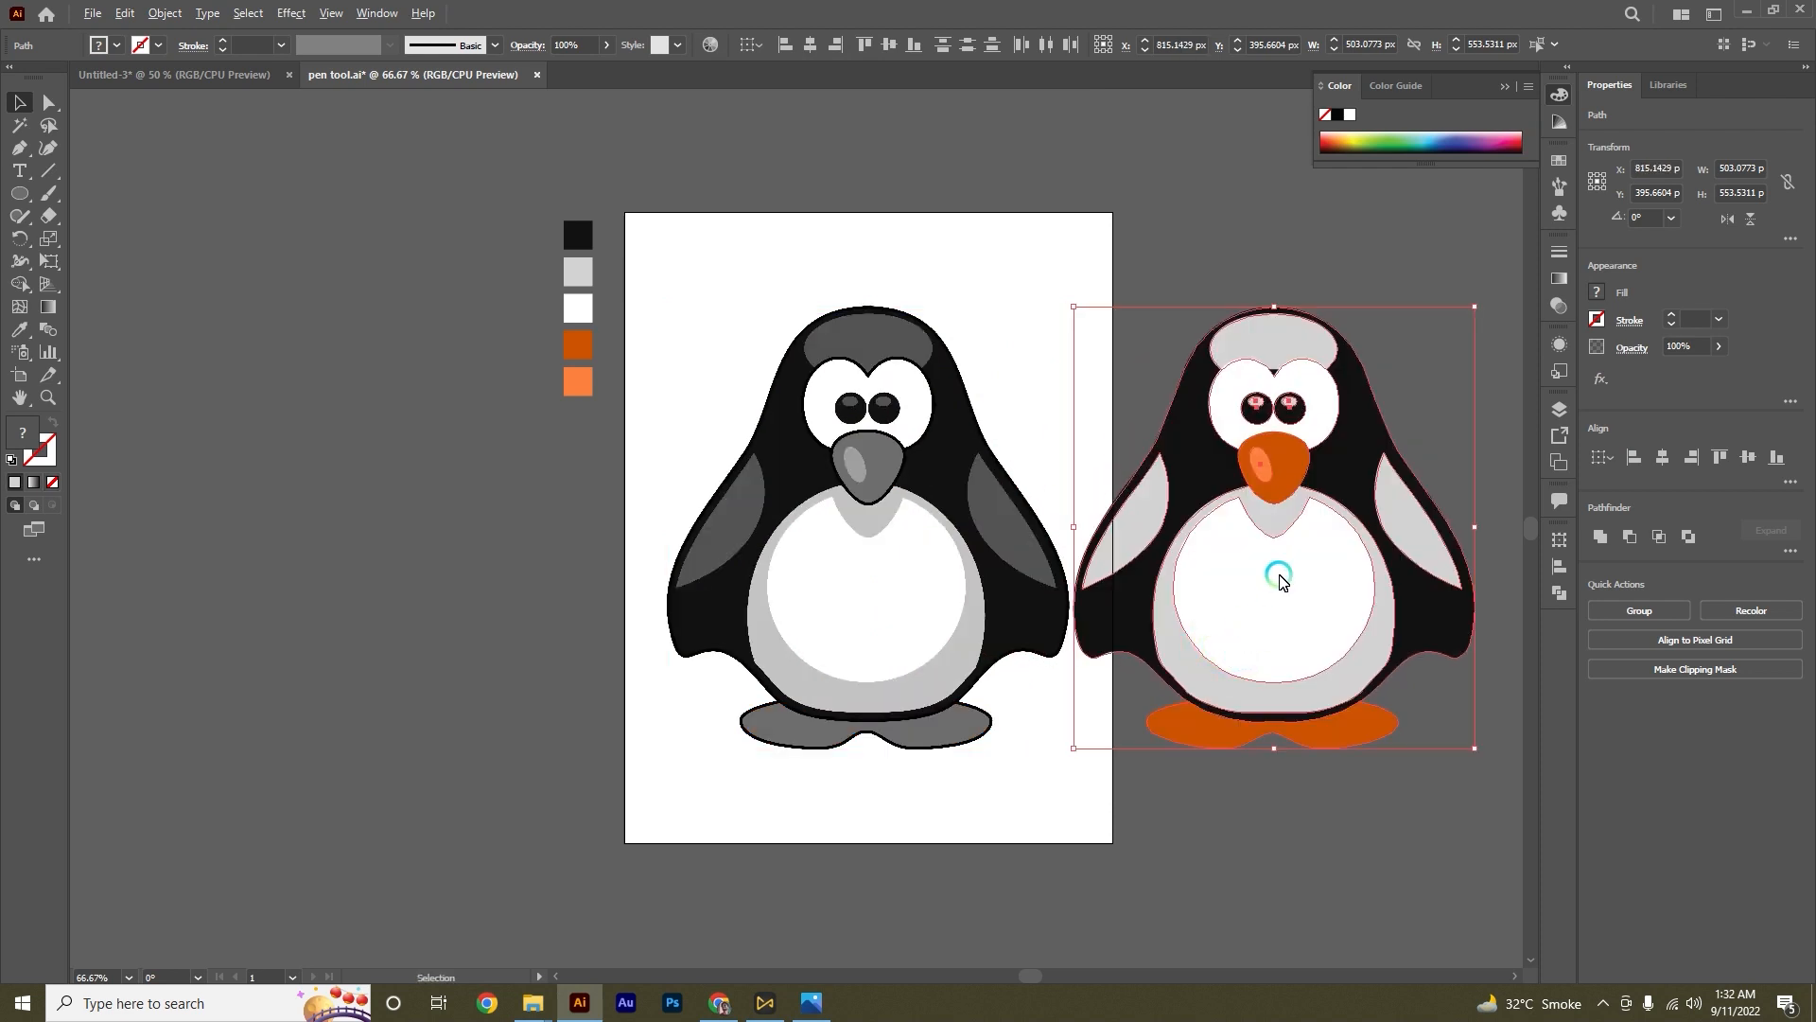
scroll(1279, 581, up, 1)
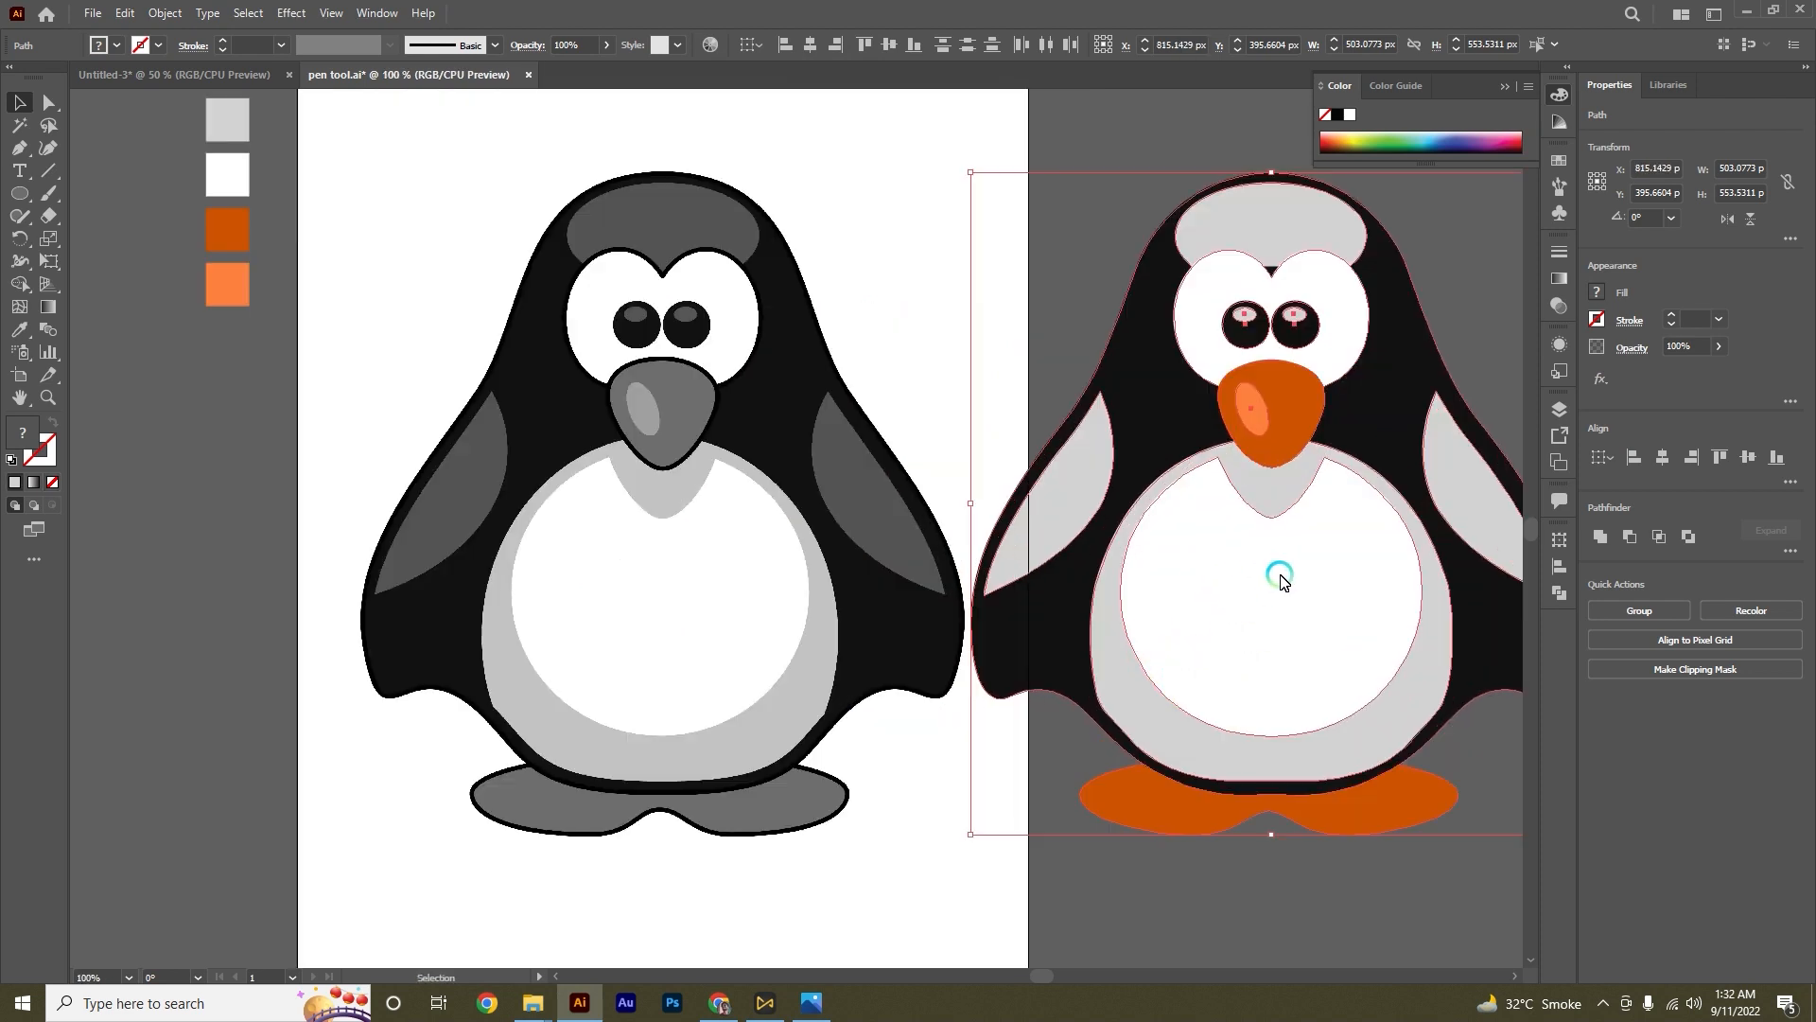
click(1240, 914)
Step: Stretch the light grey head patch downward to about 80 px high, closing the black gap between the eyes
click(1262, 225)
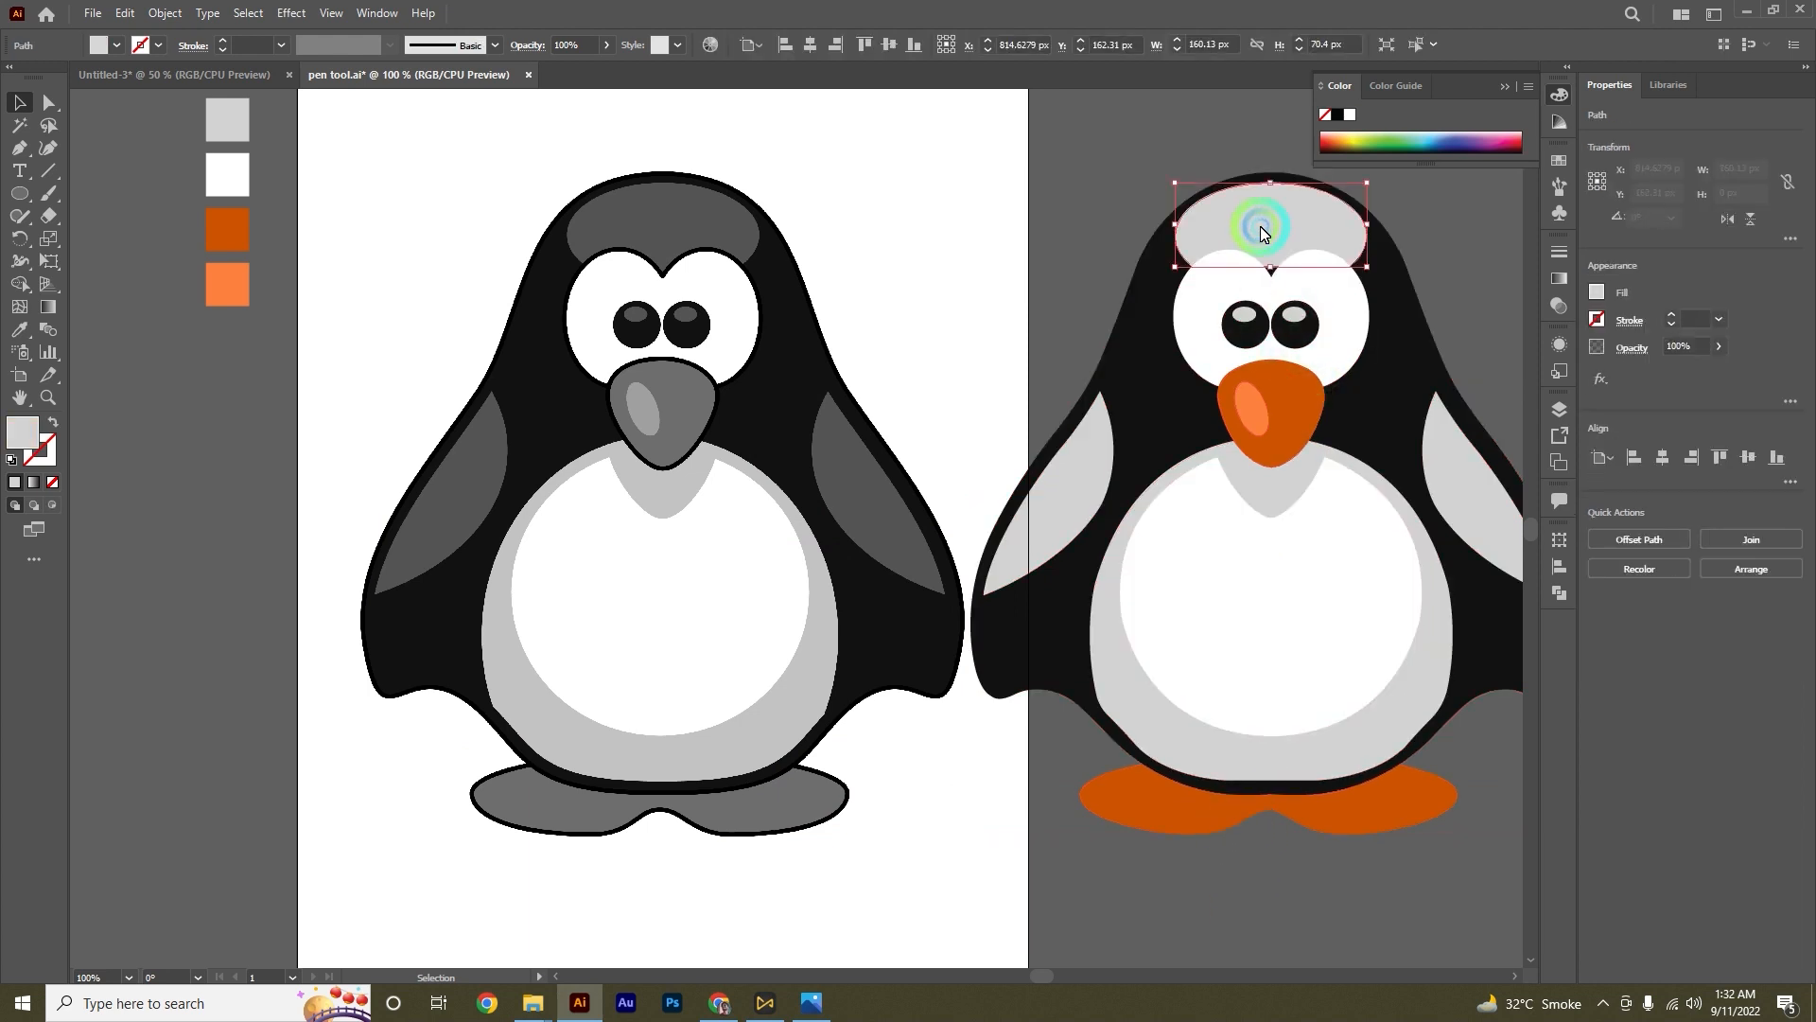
click(1269, 262)
drag(1270, 269, 1270, 278)
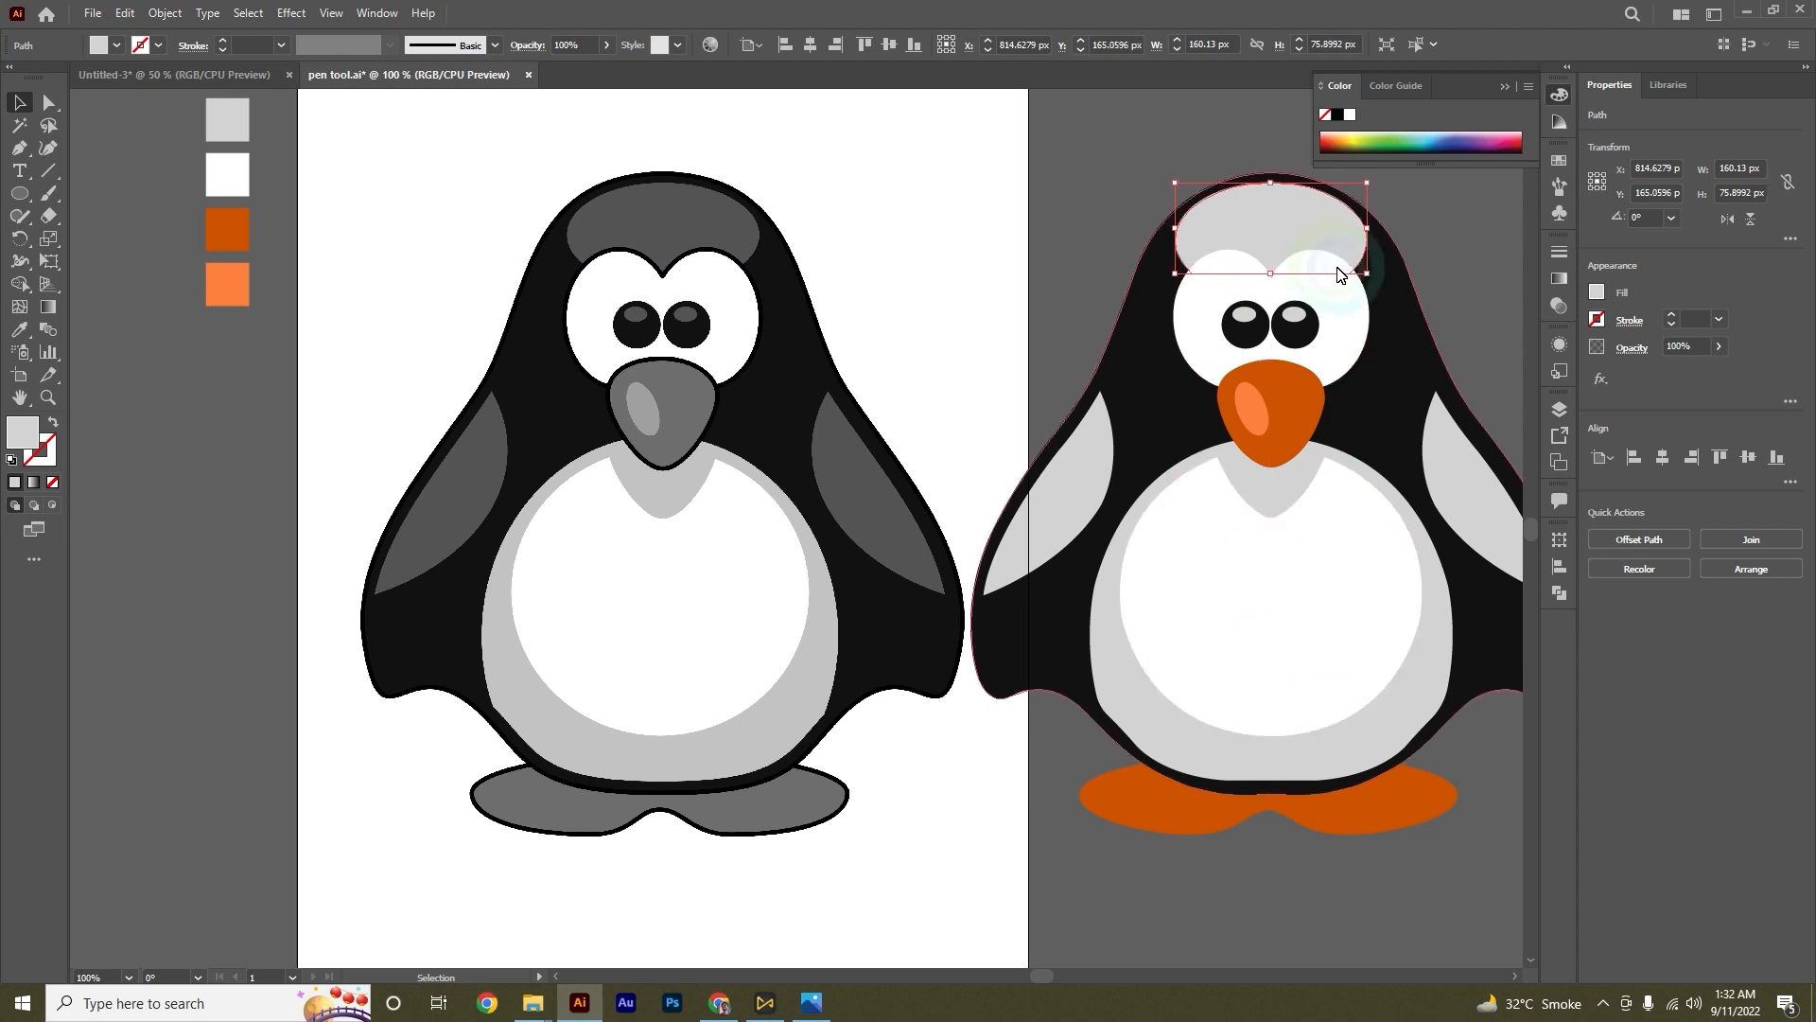
click(1193, 750)
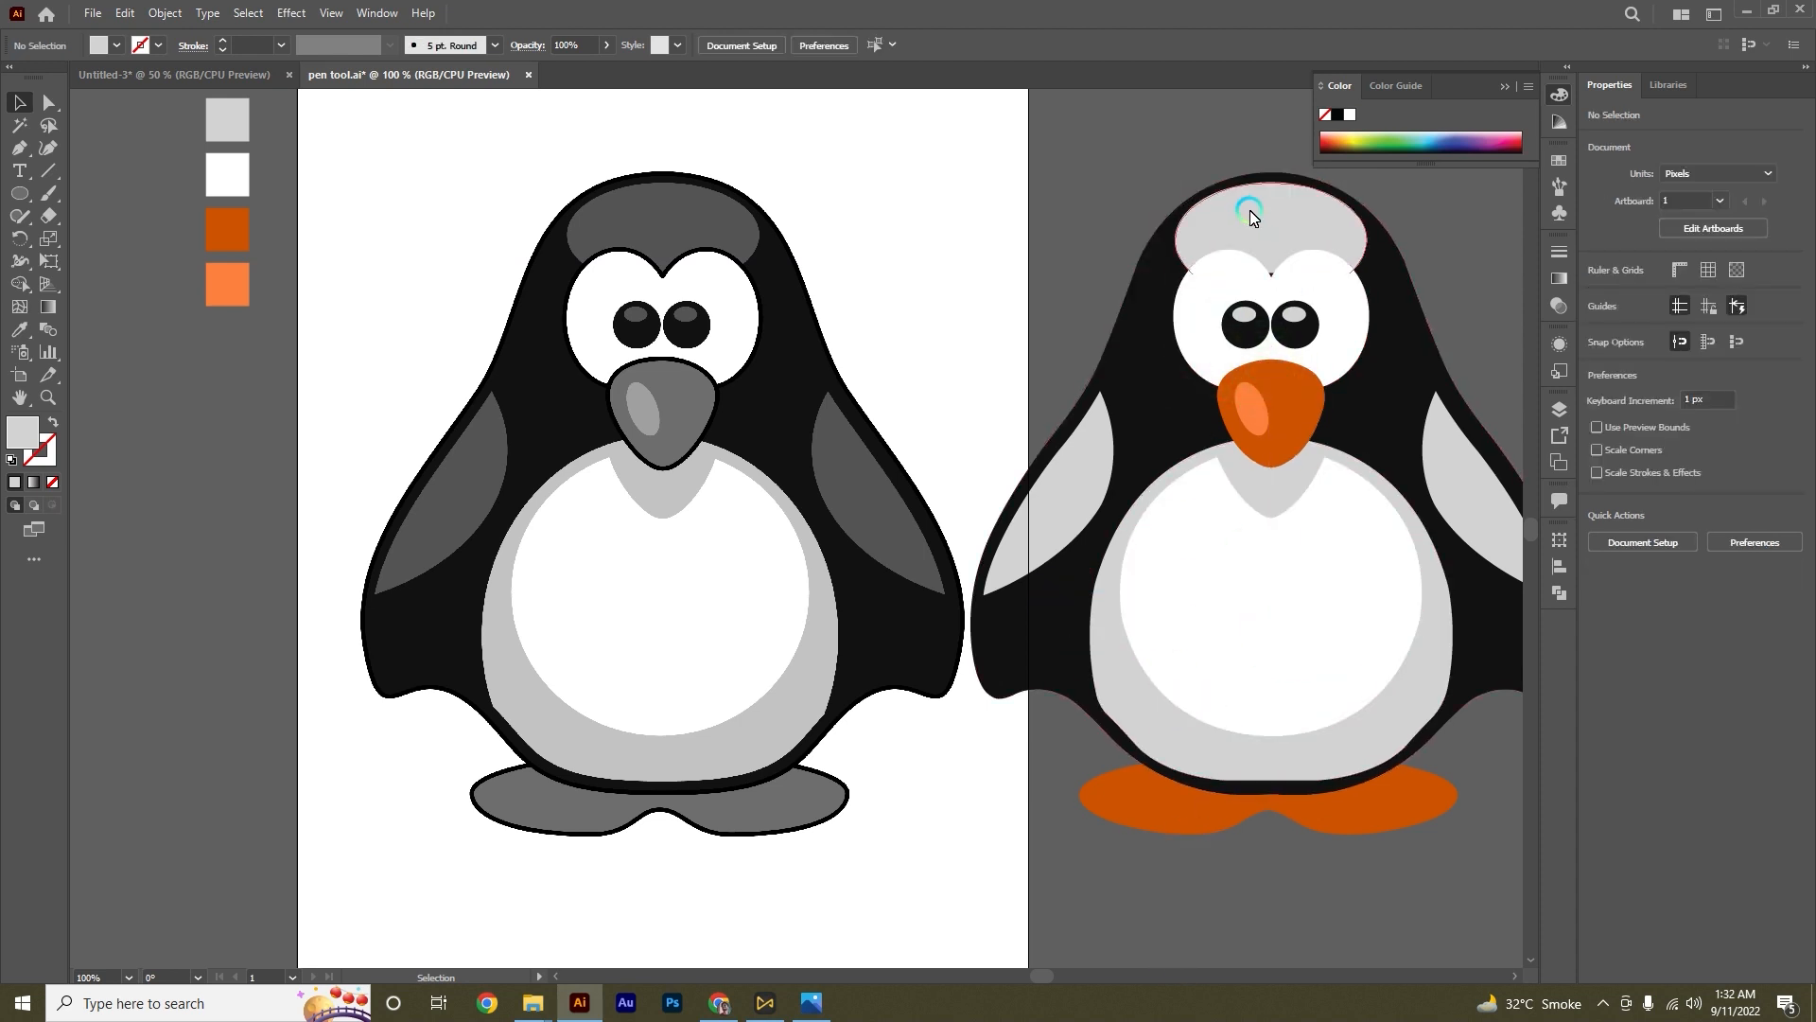
click(1279, 196)
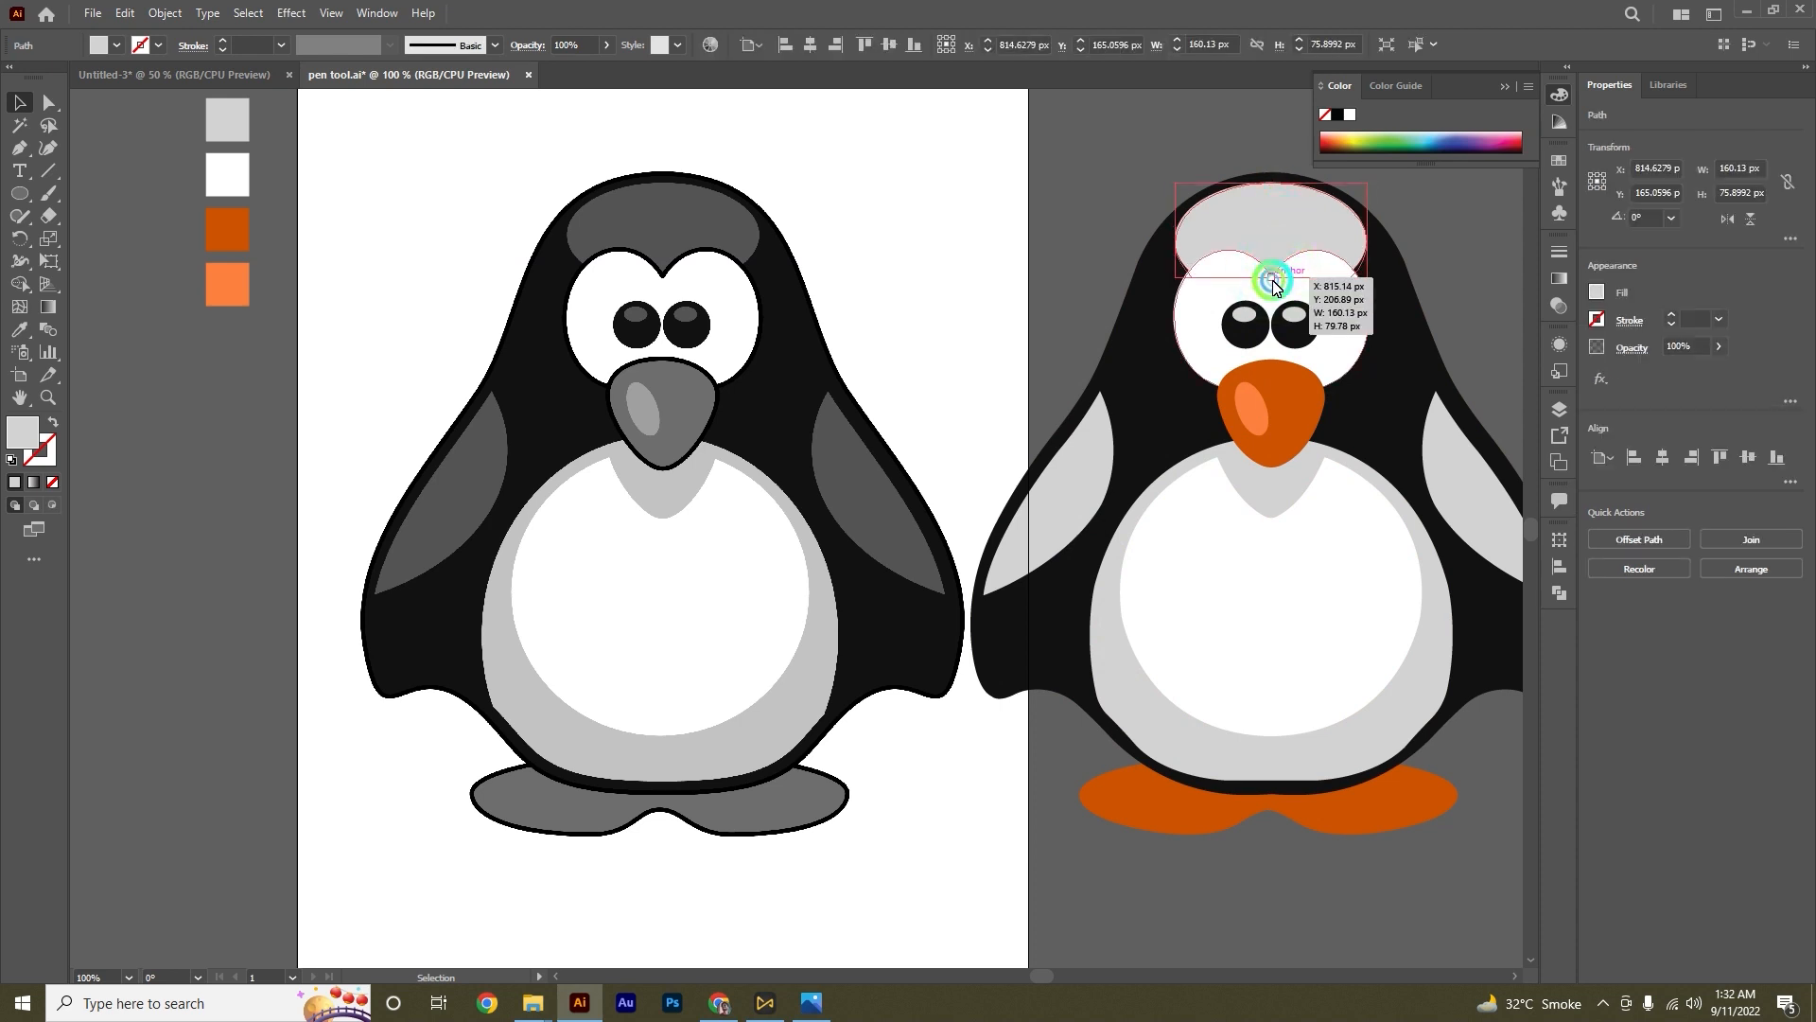
click(1321, 852)
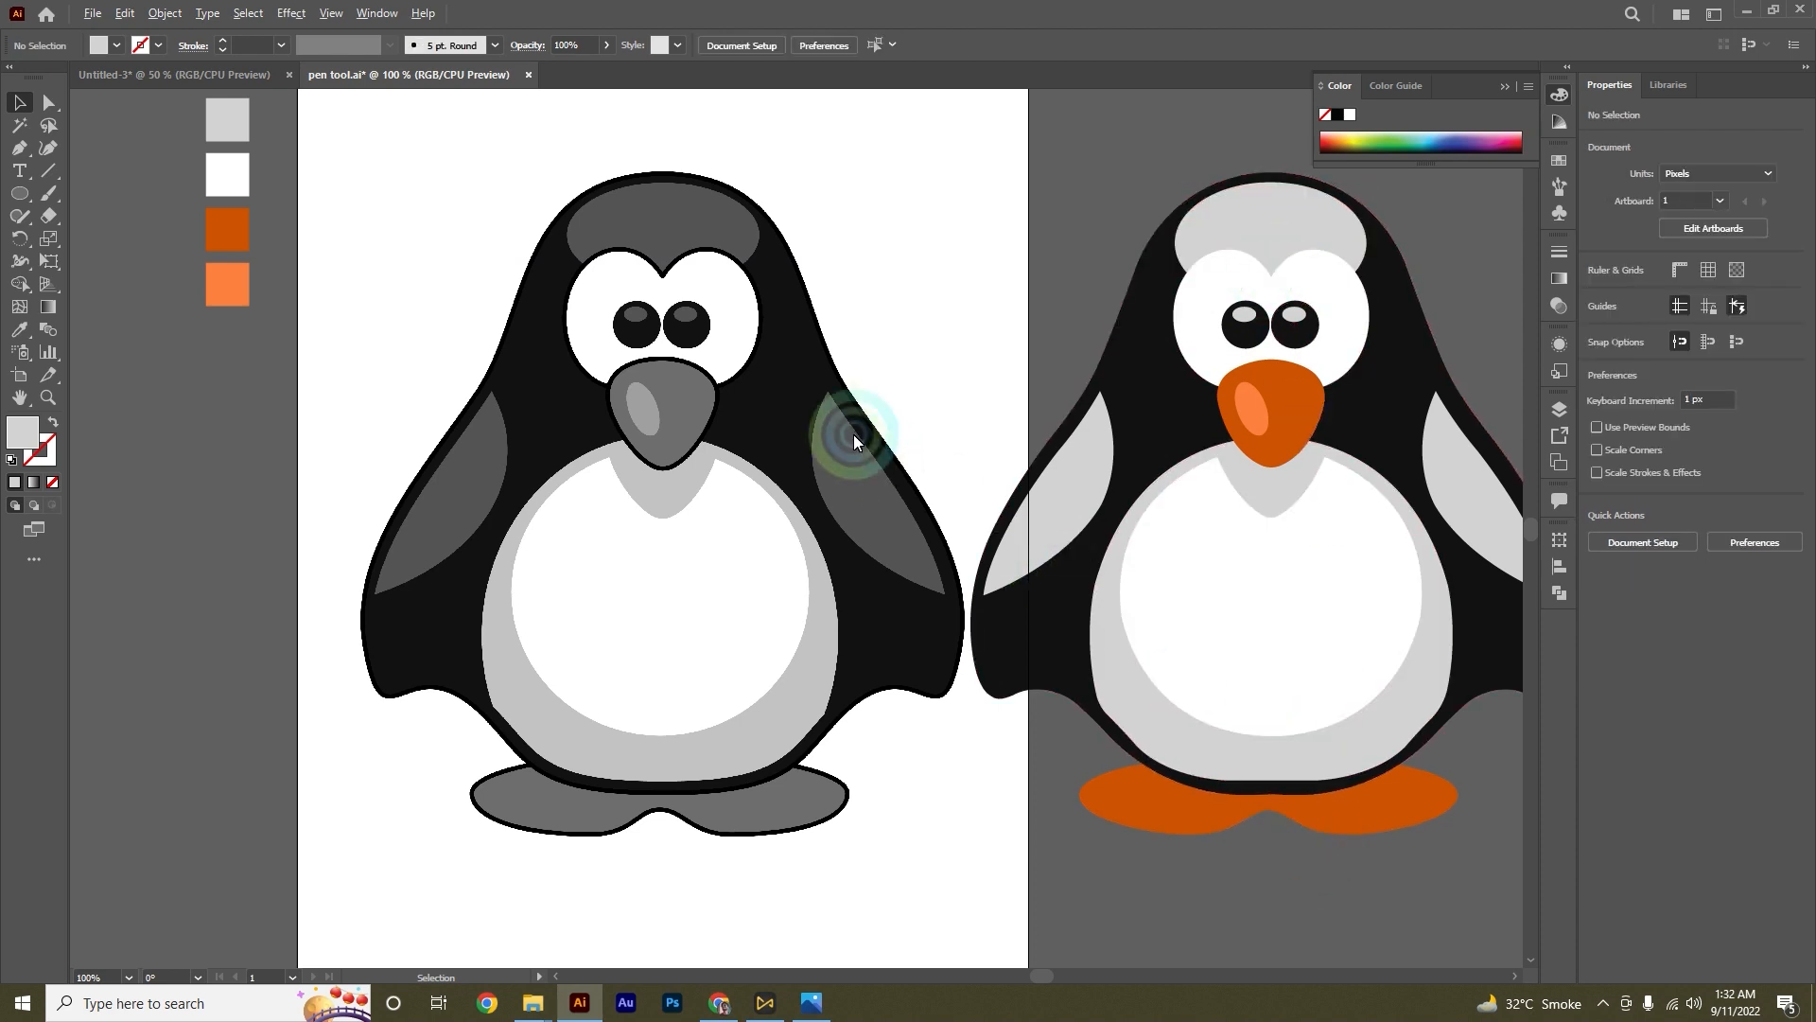
Step: Delete Layer 1, which holds the grey reference penguin and colour swatches, and confirm the deletion
scroll(854, 432, down, 1)
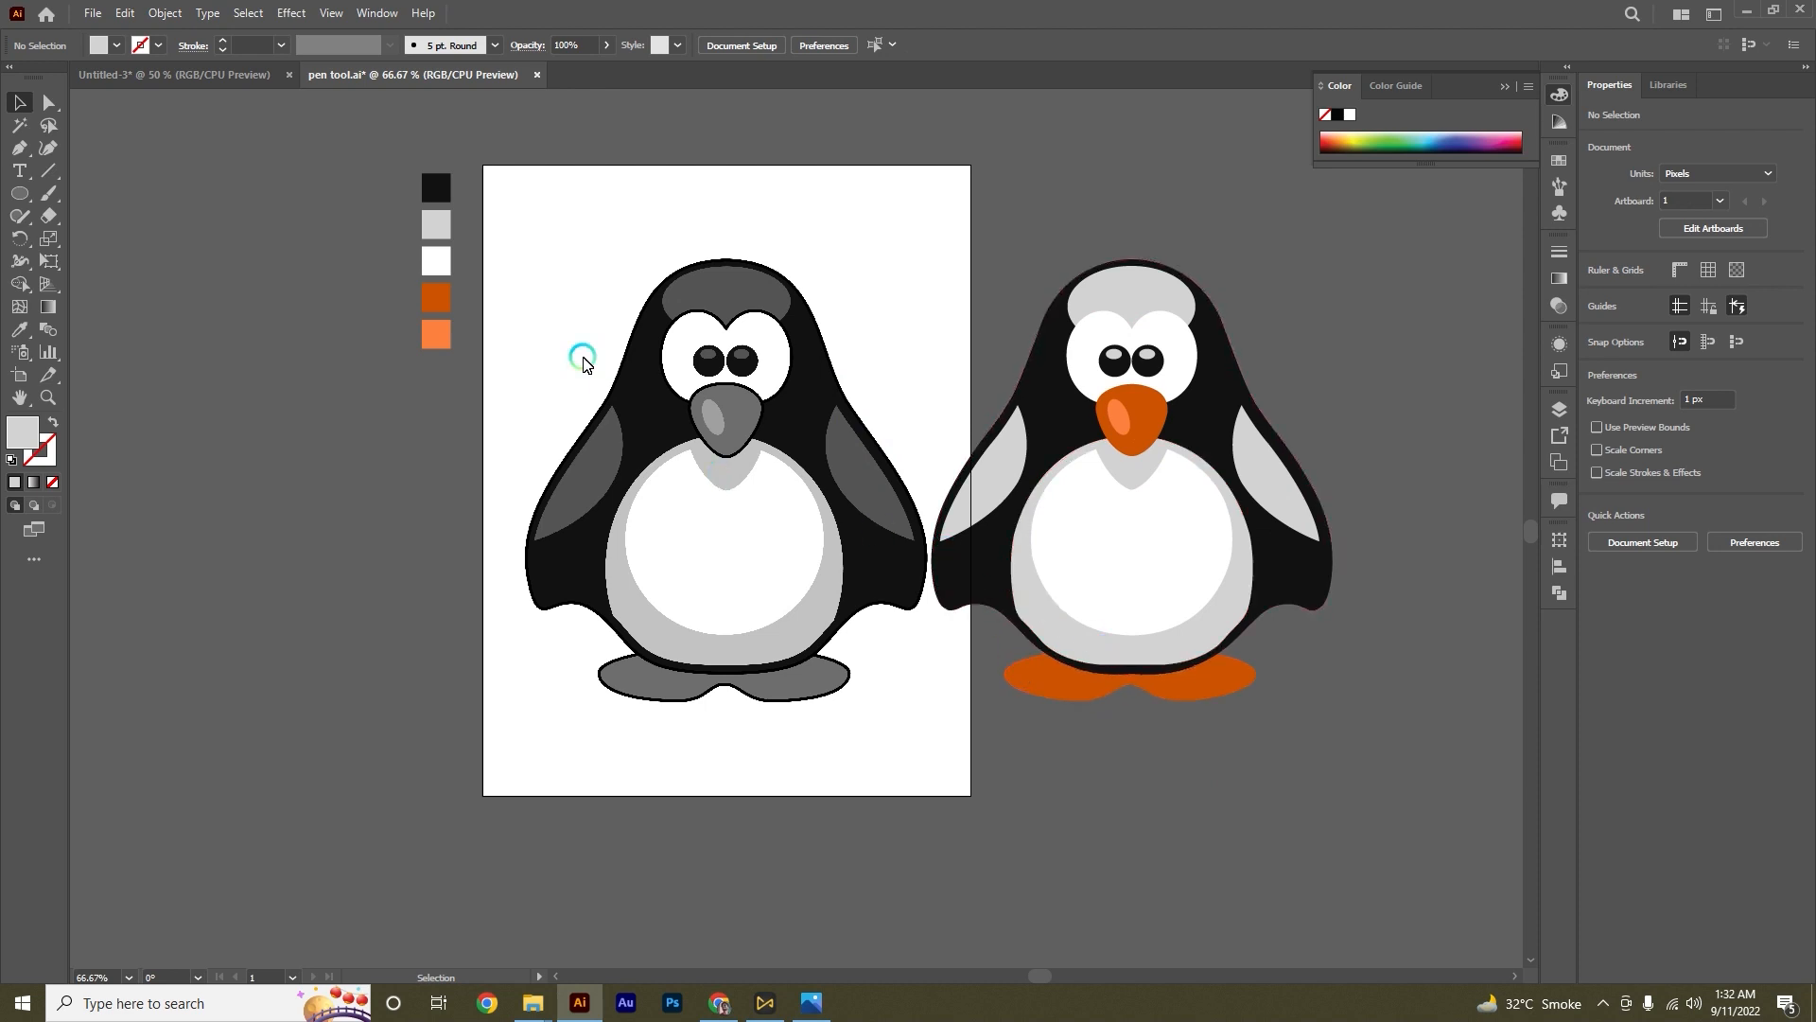
click(1559, 409)
click(1350, 451)
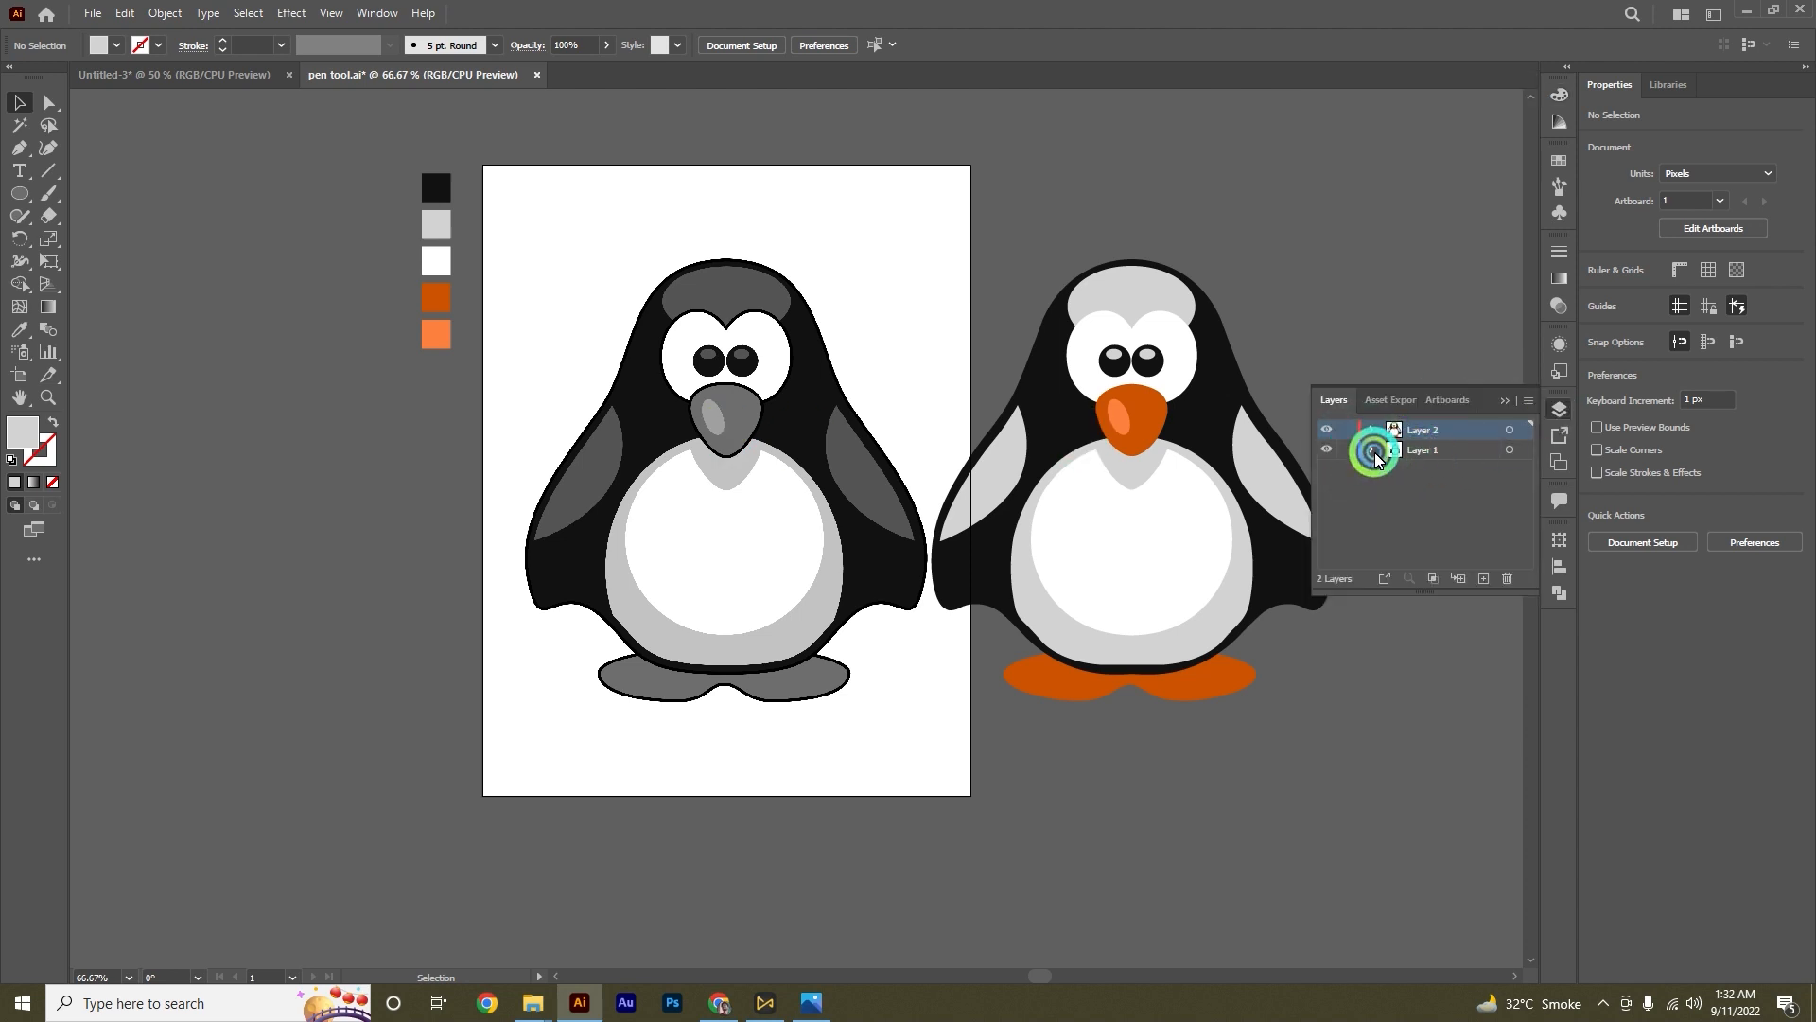
click(1426, 451)
click(1429, 455)
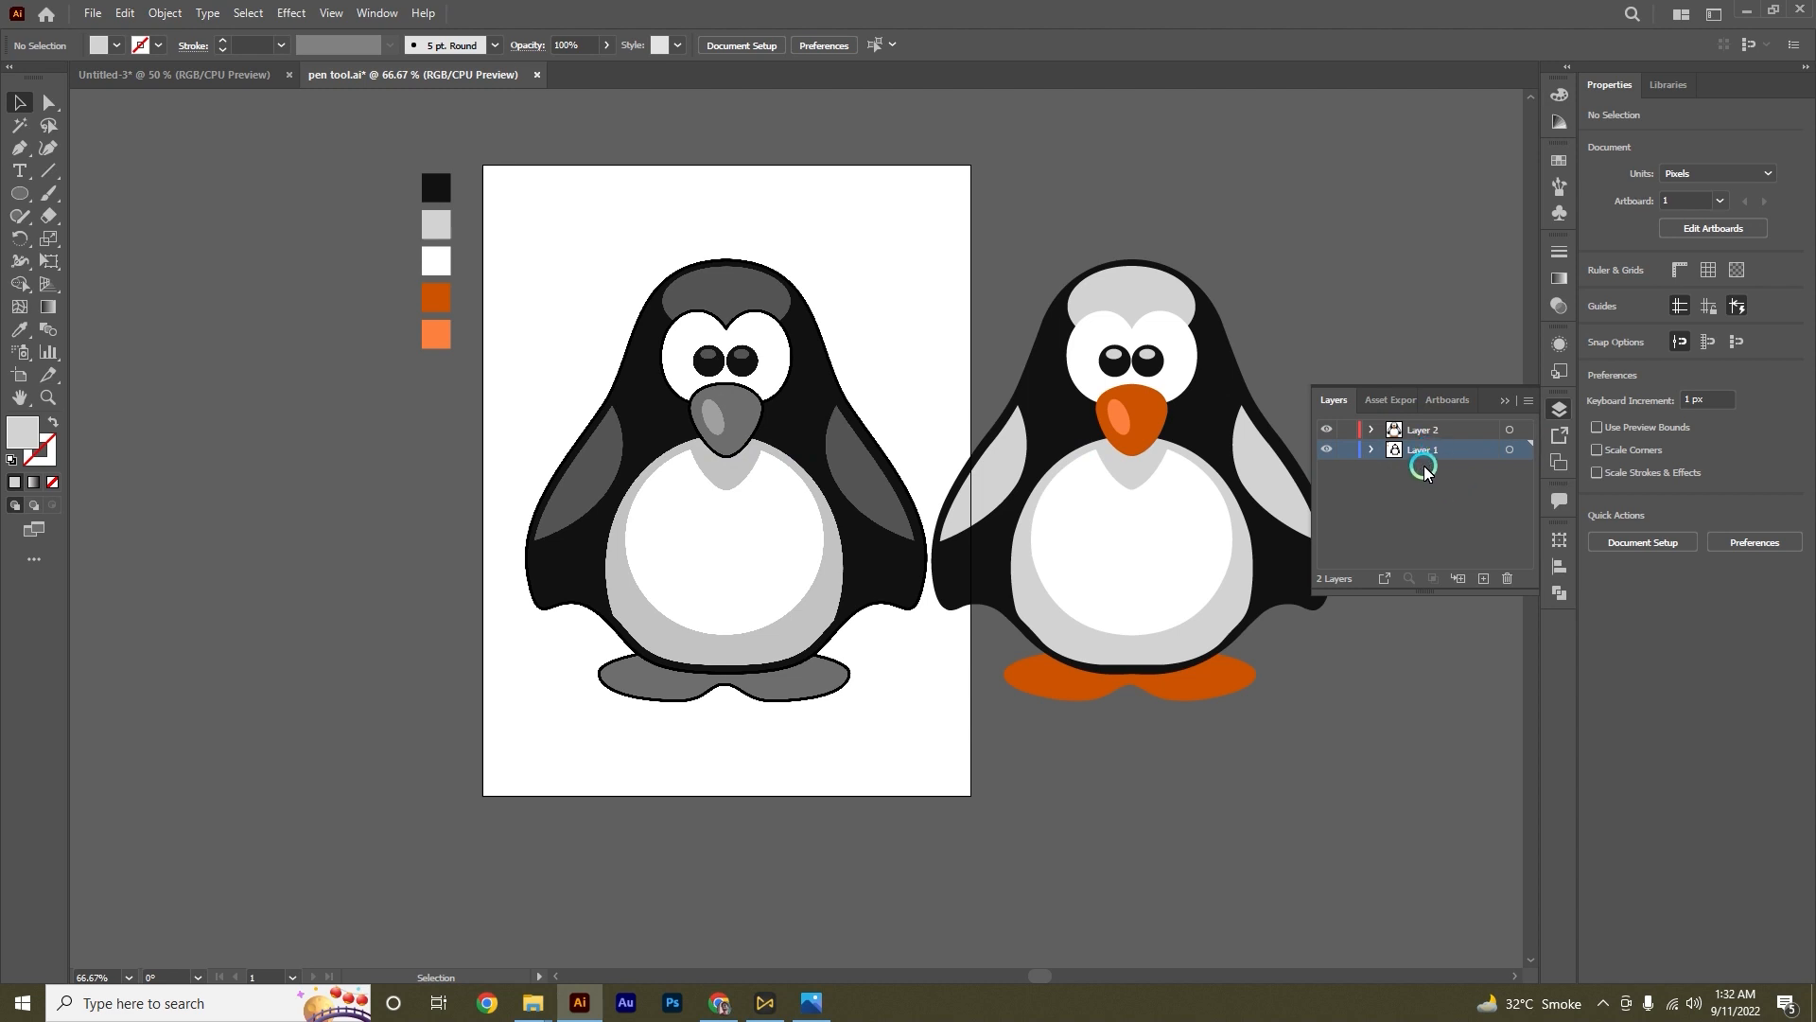
click(1504, 580)
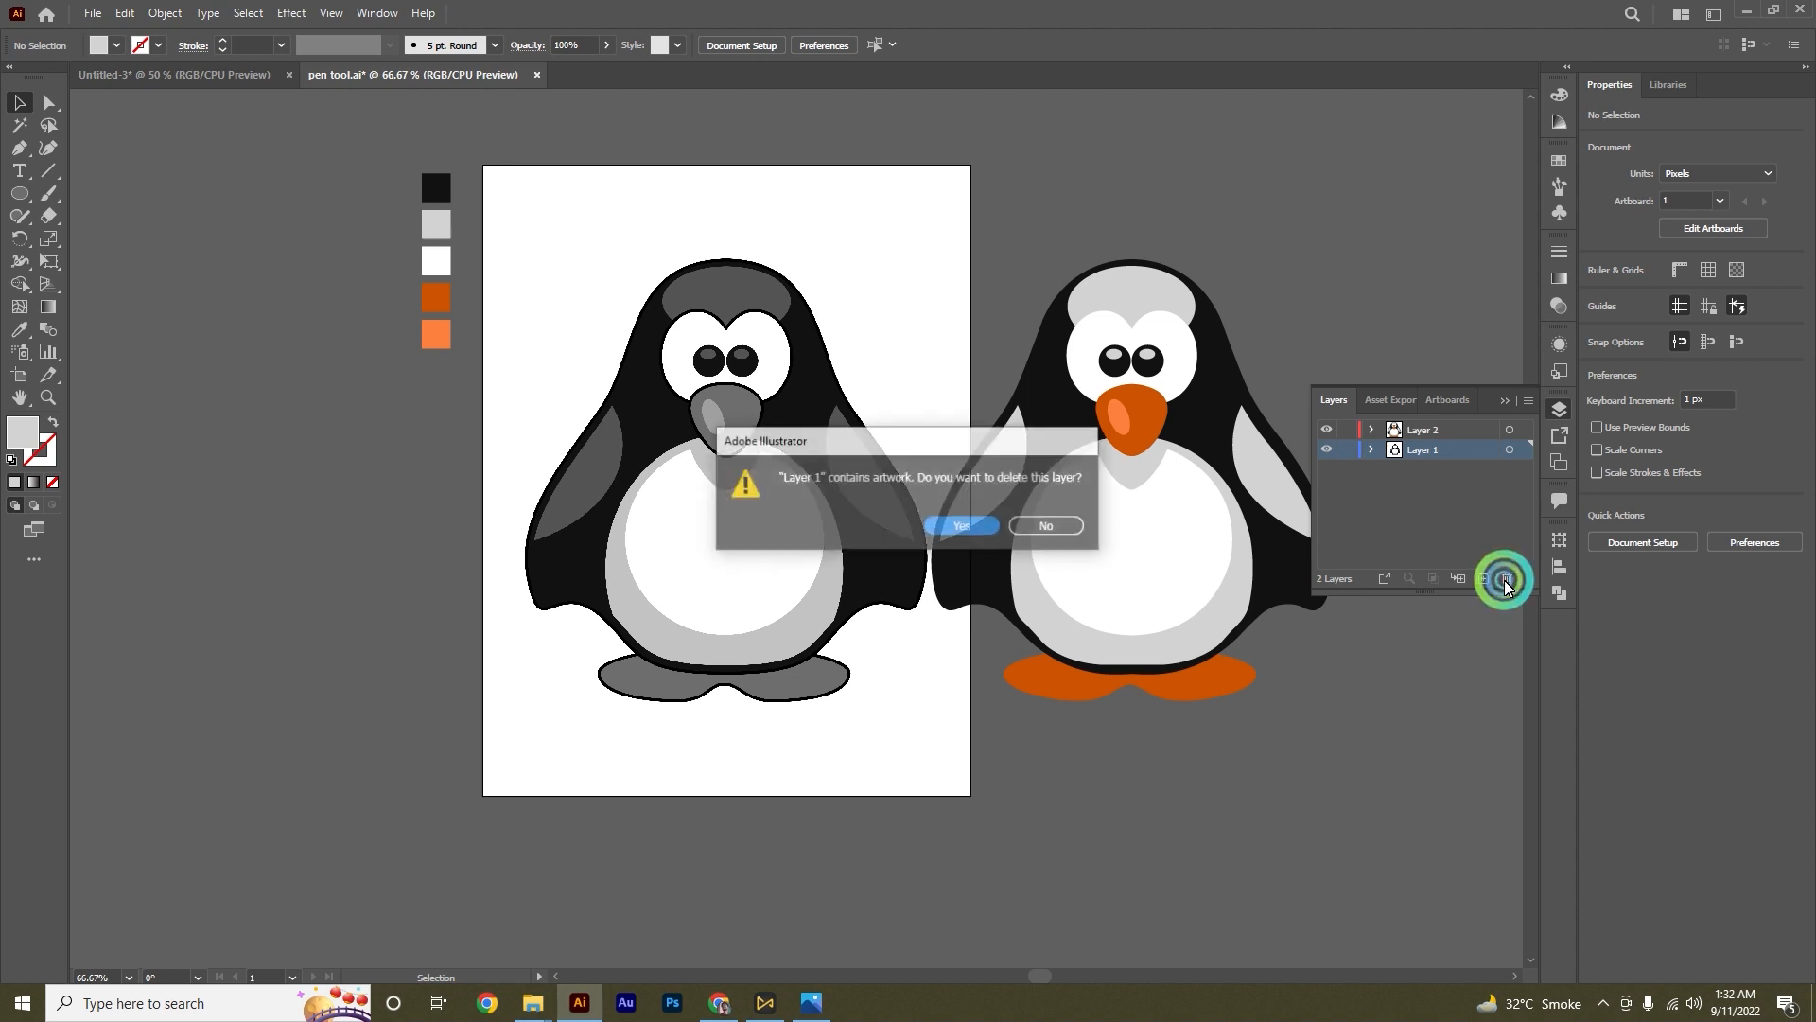
click(955, 530)
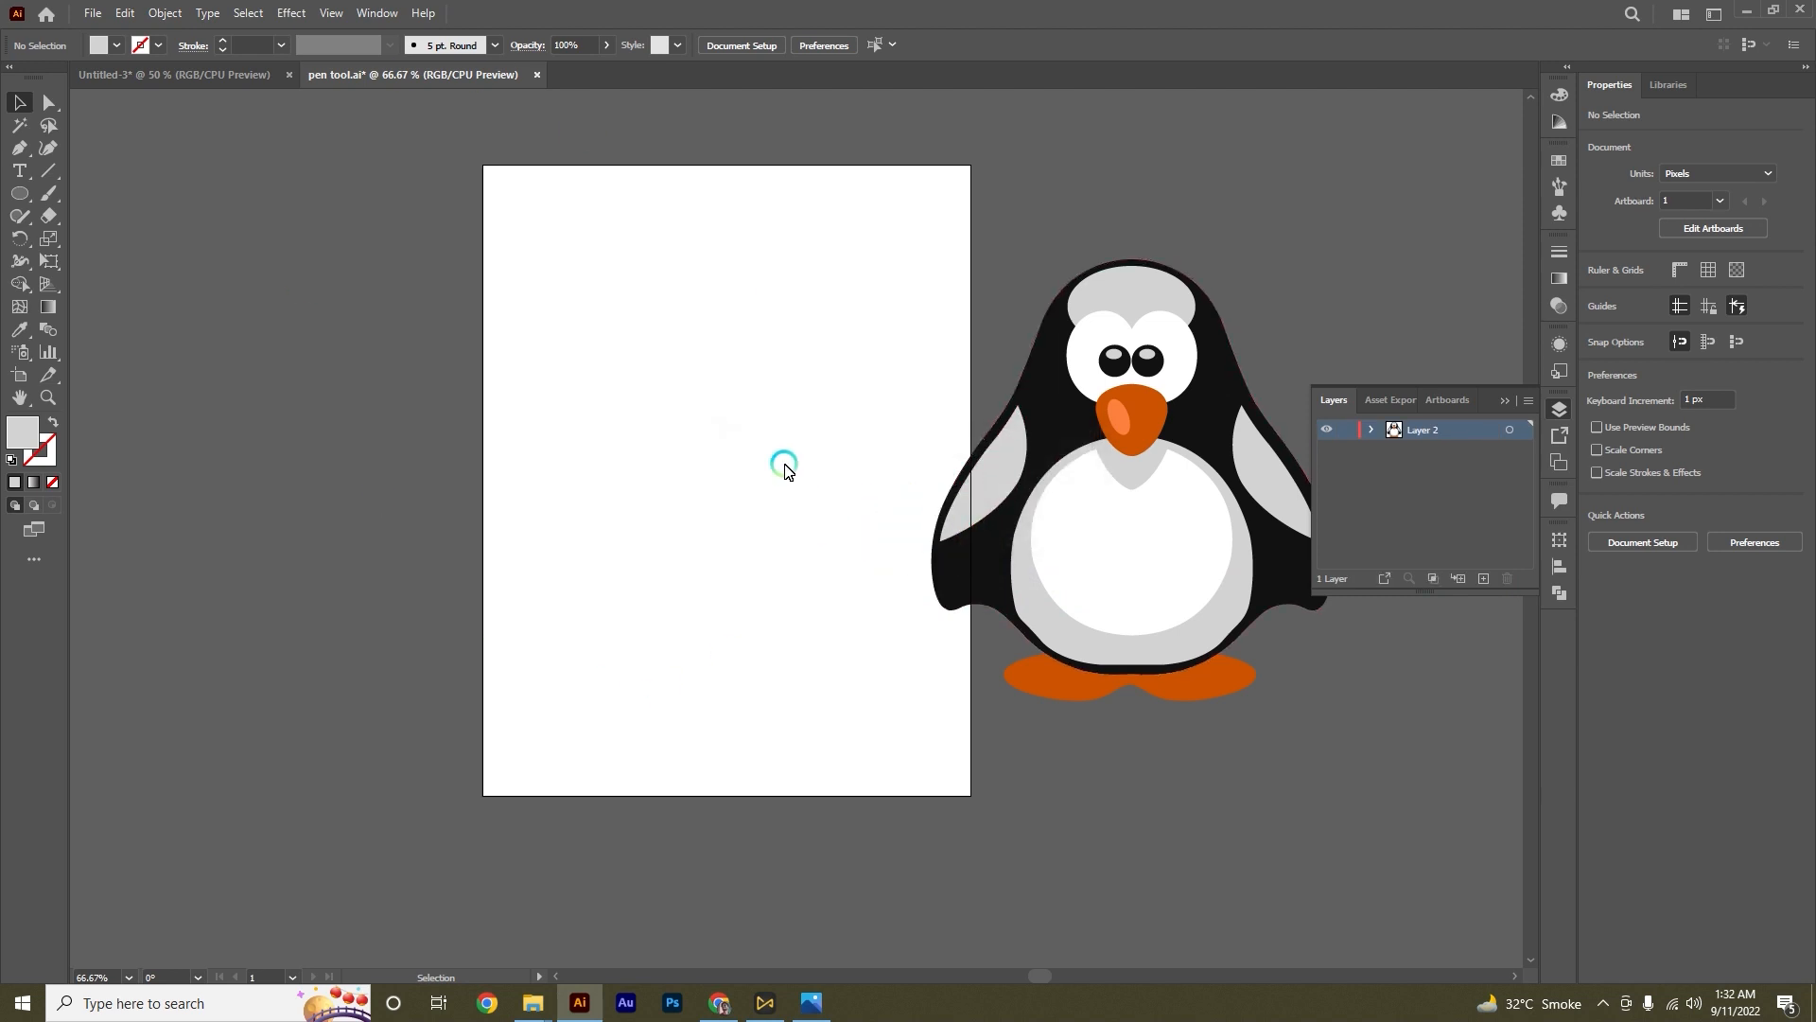
click(1504, 398)
Step: Move the whole penguin onto the artboard as one group and centre it horizontally and vertically
drag(837, 251, 1348, 709)
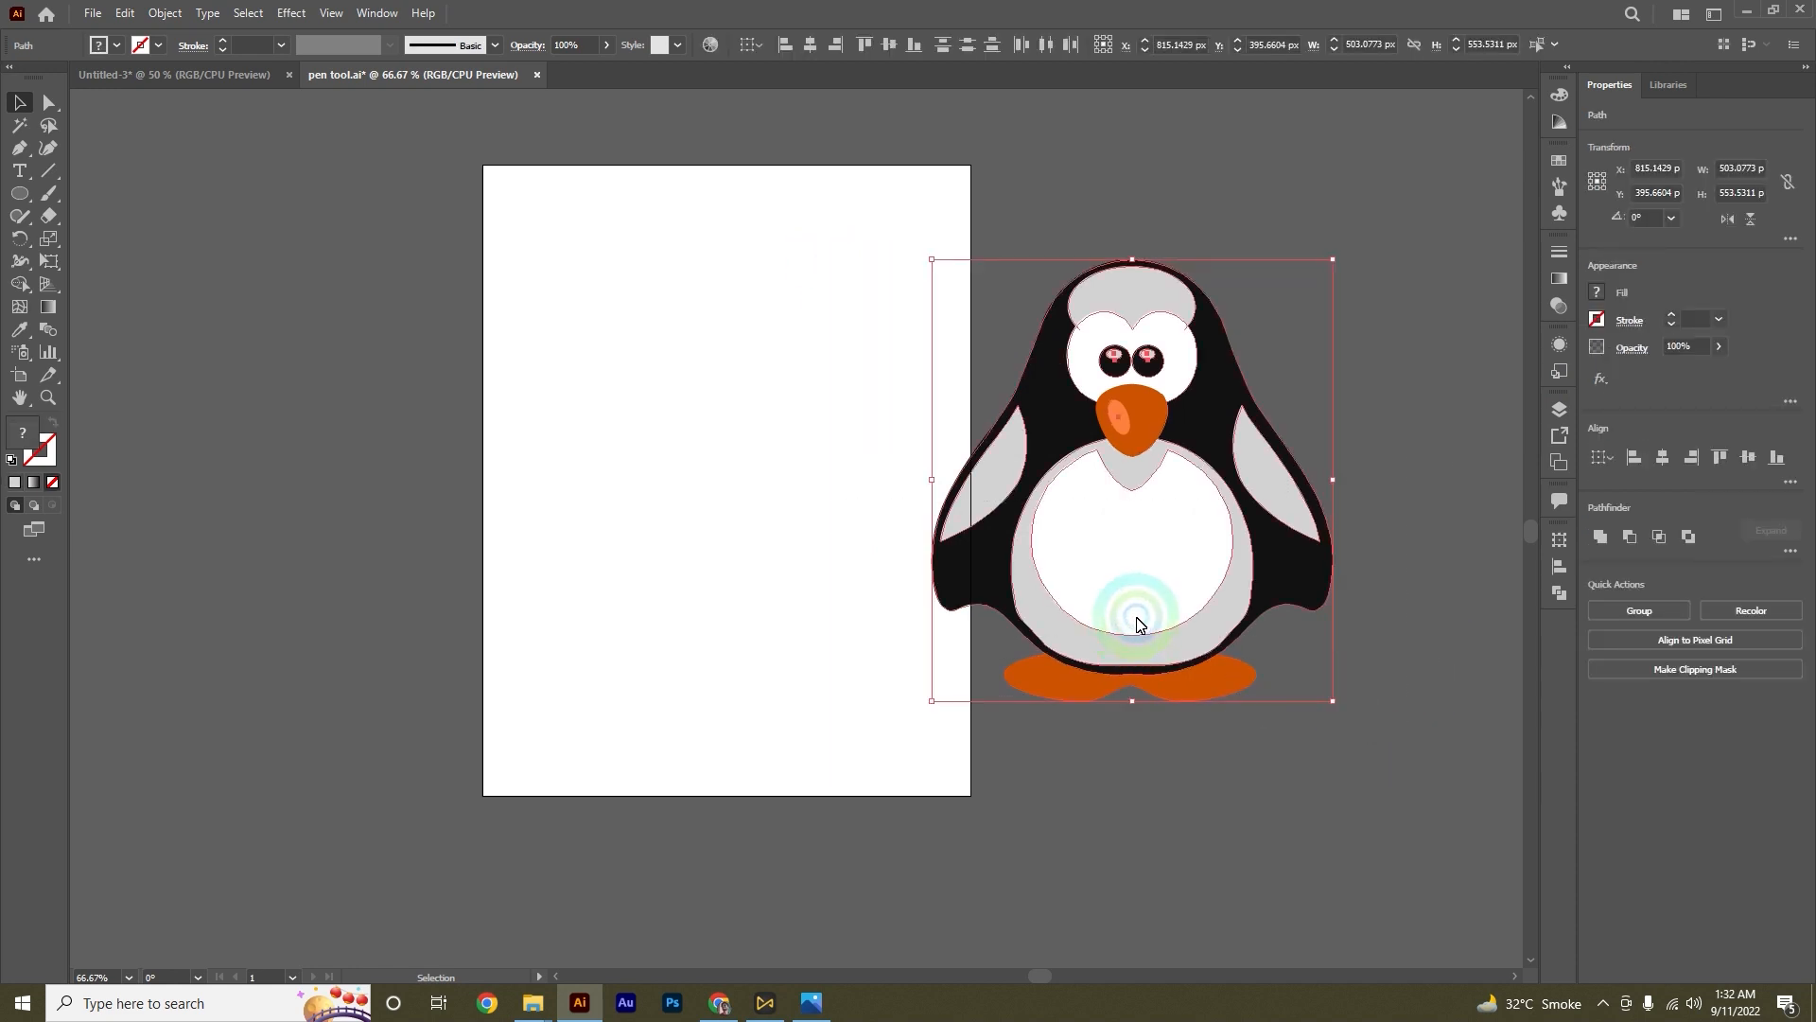
drag(1139, 616, 740, 627)
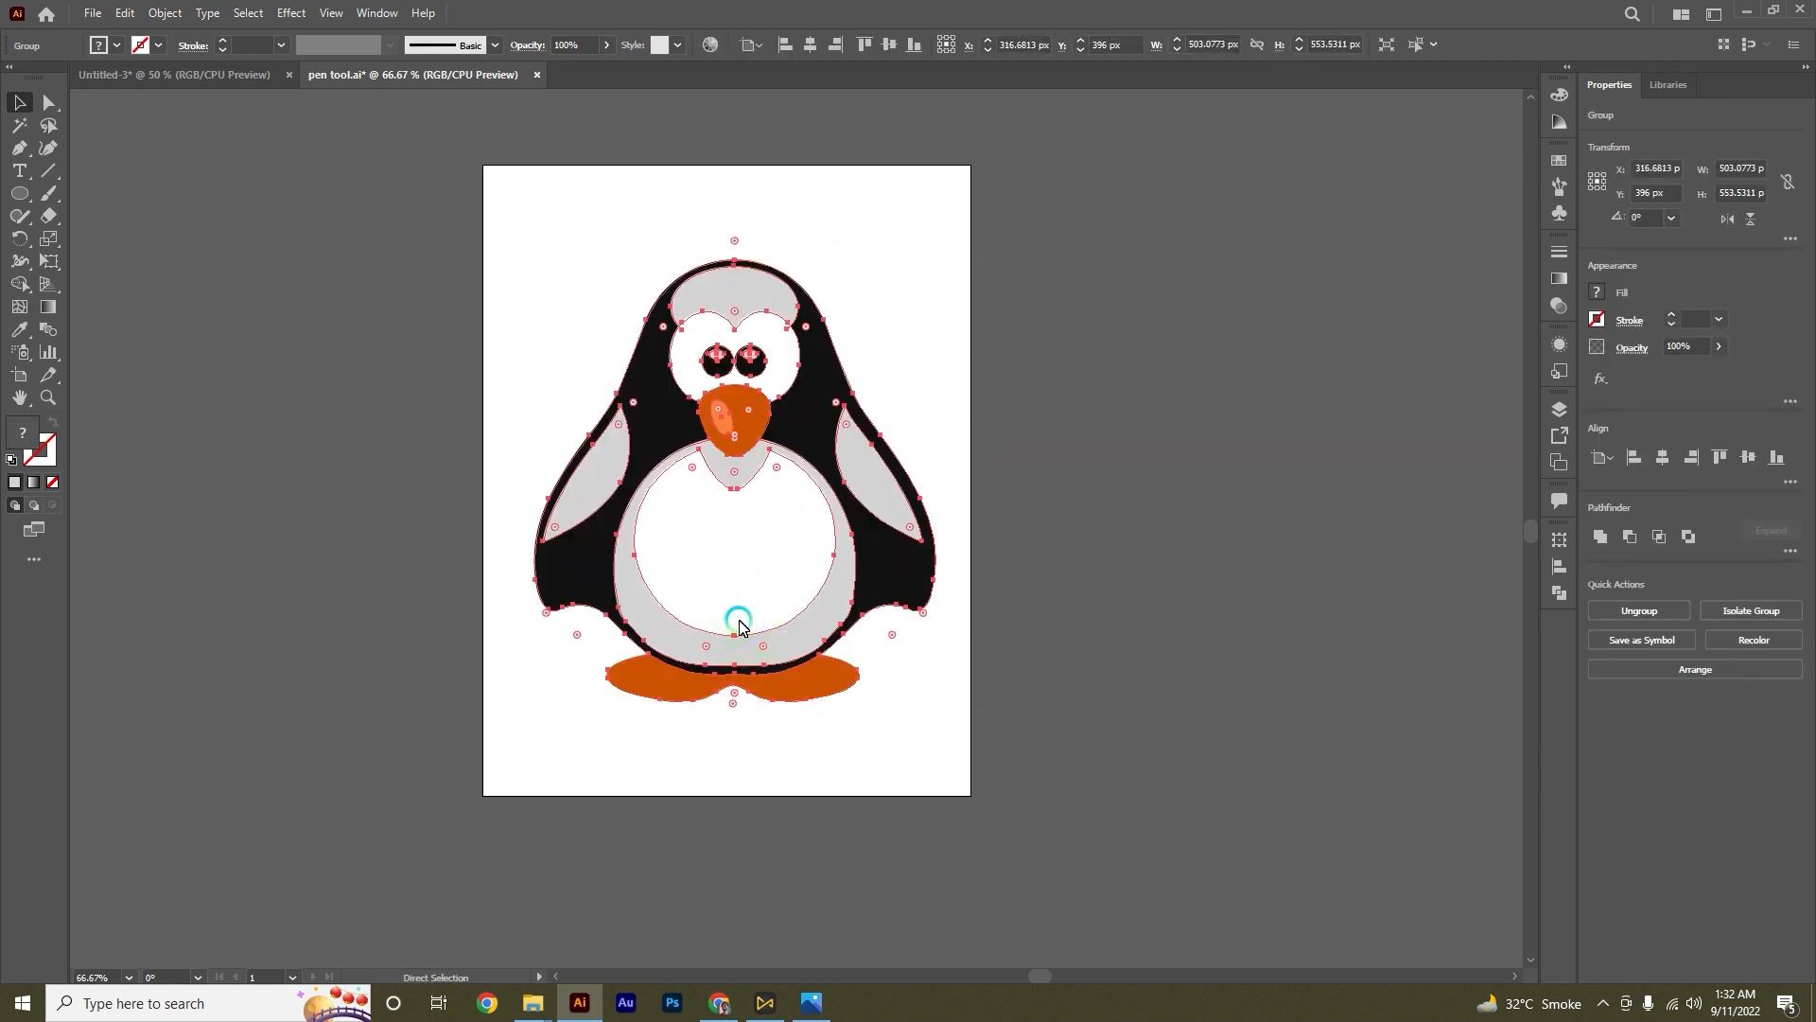
click(819, 585)
click(806, 45)
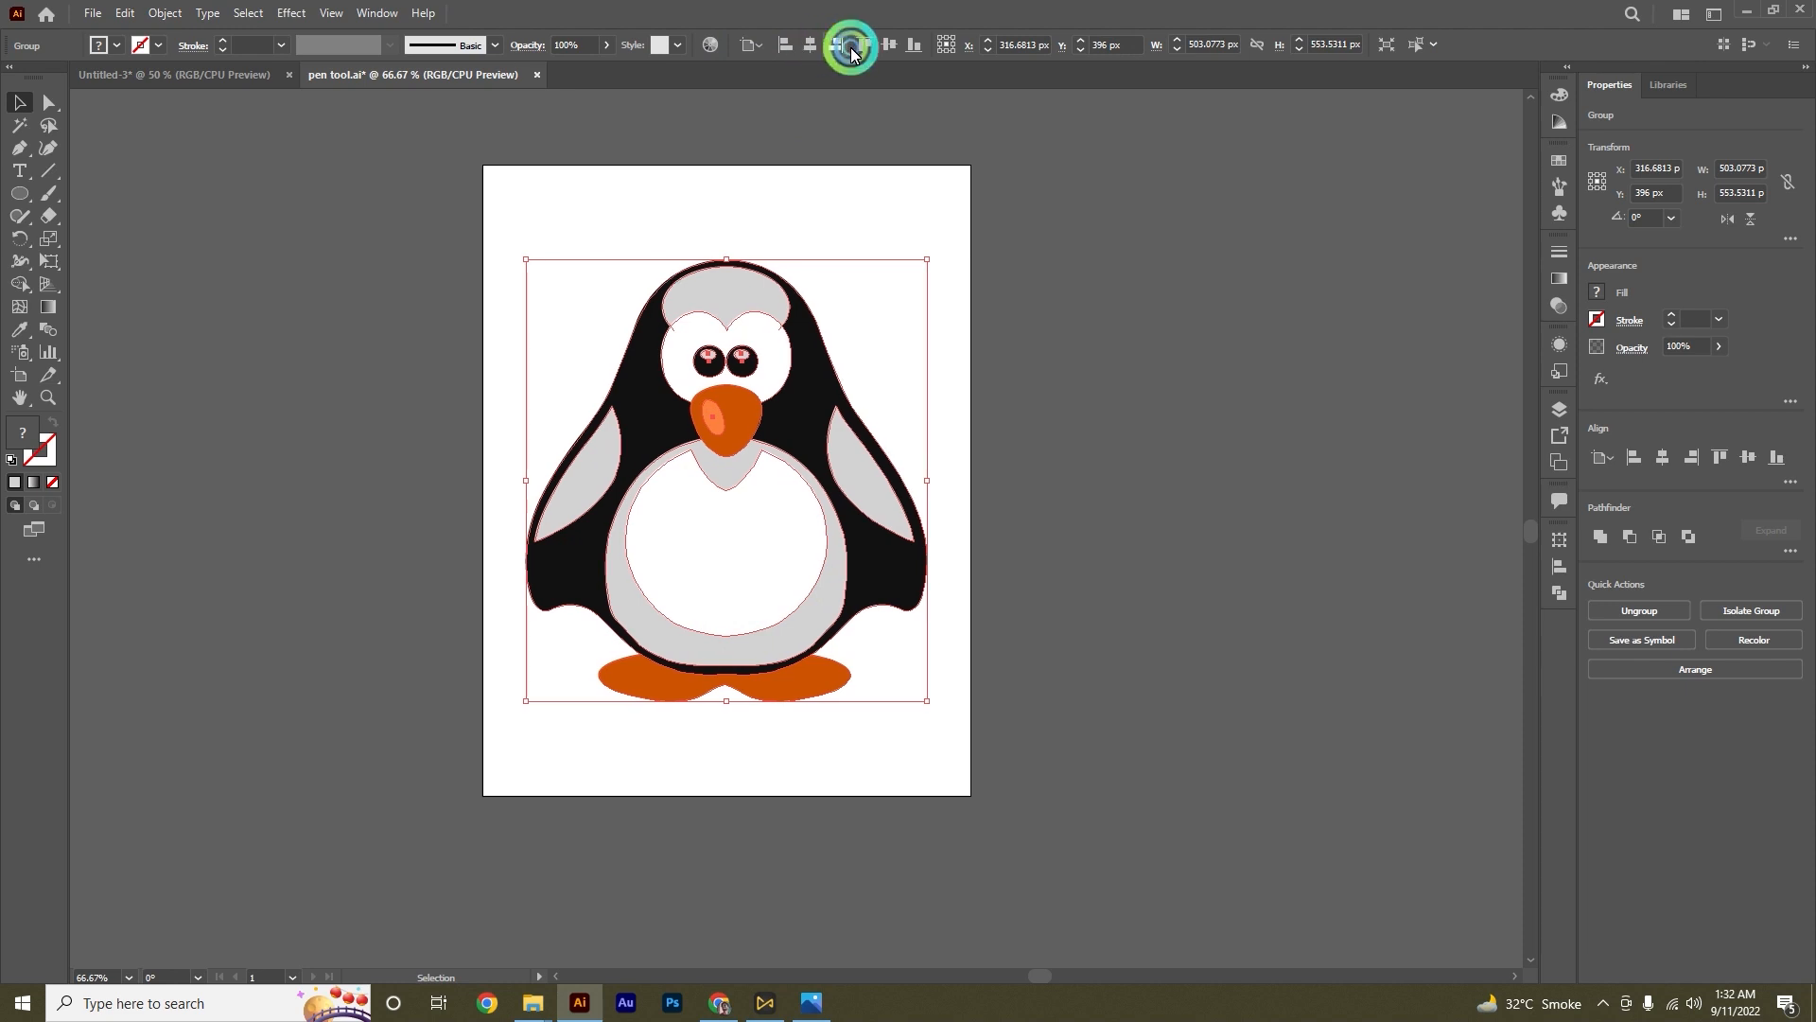
click(940, 316)
key(ctrl+1)
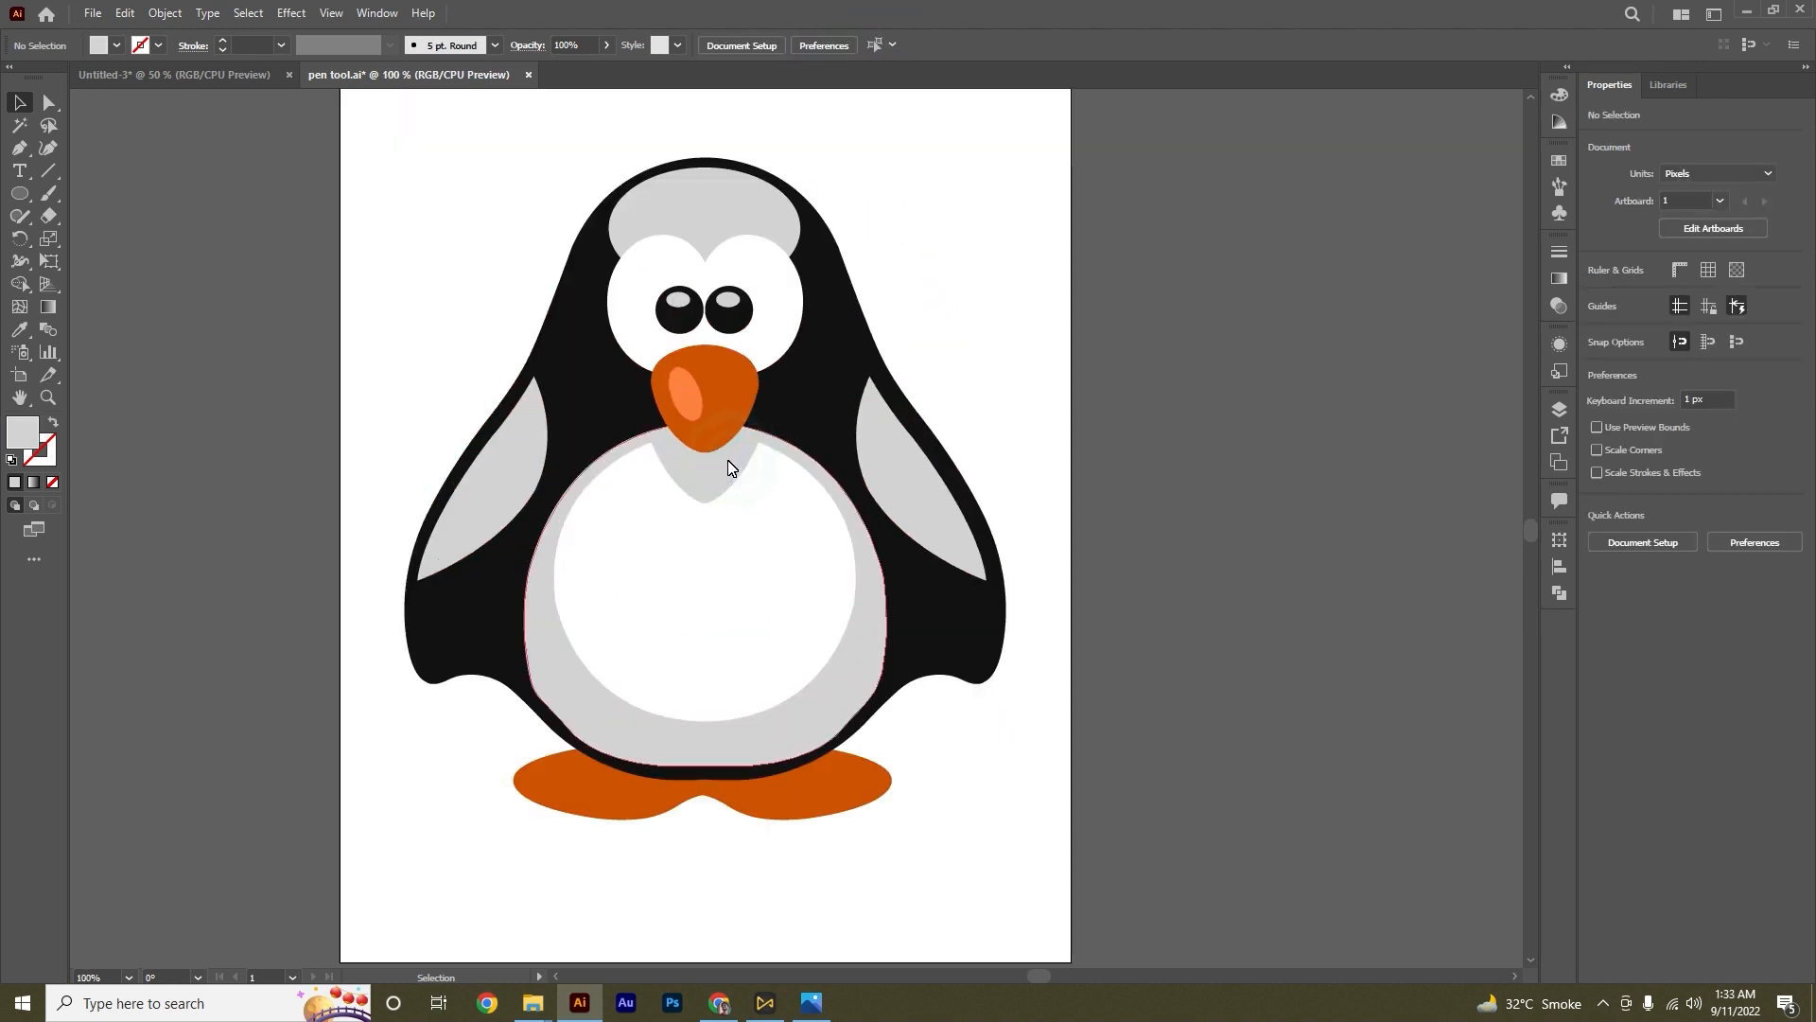
click(730, 454)
click(1095, 794)
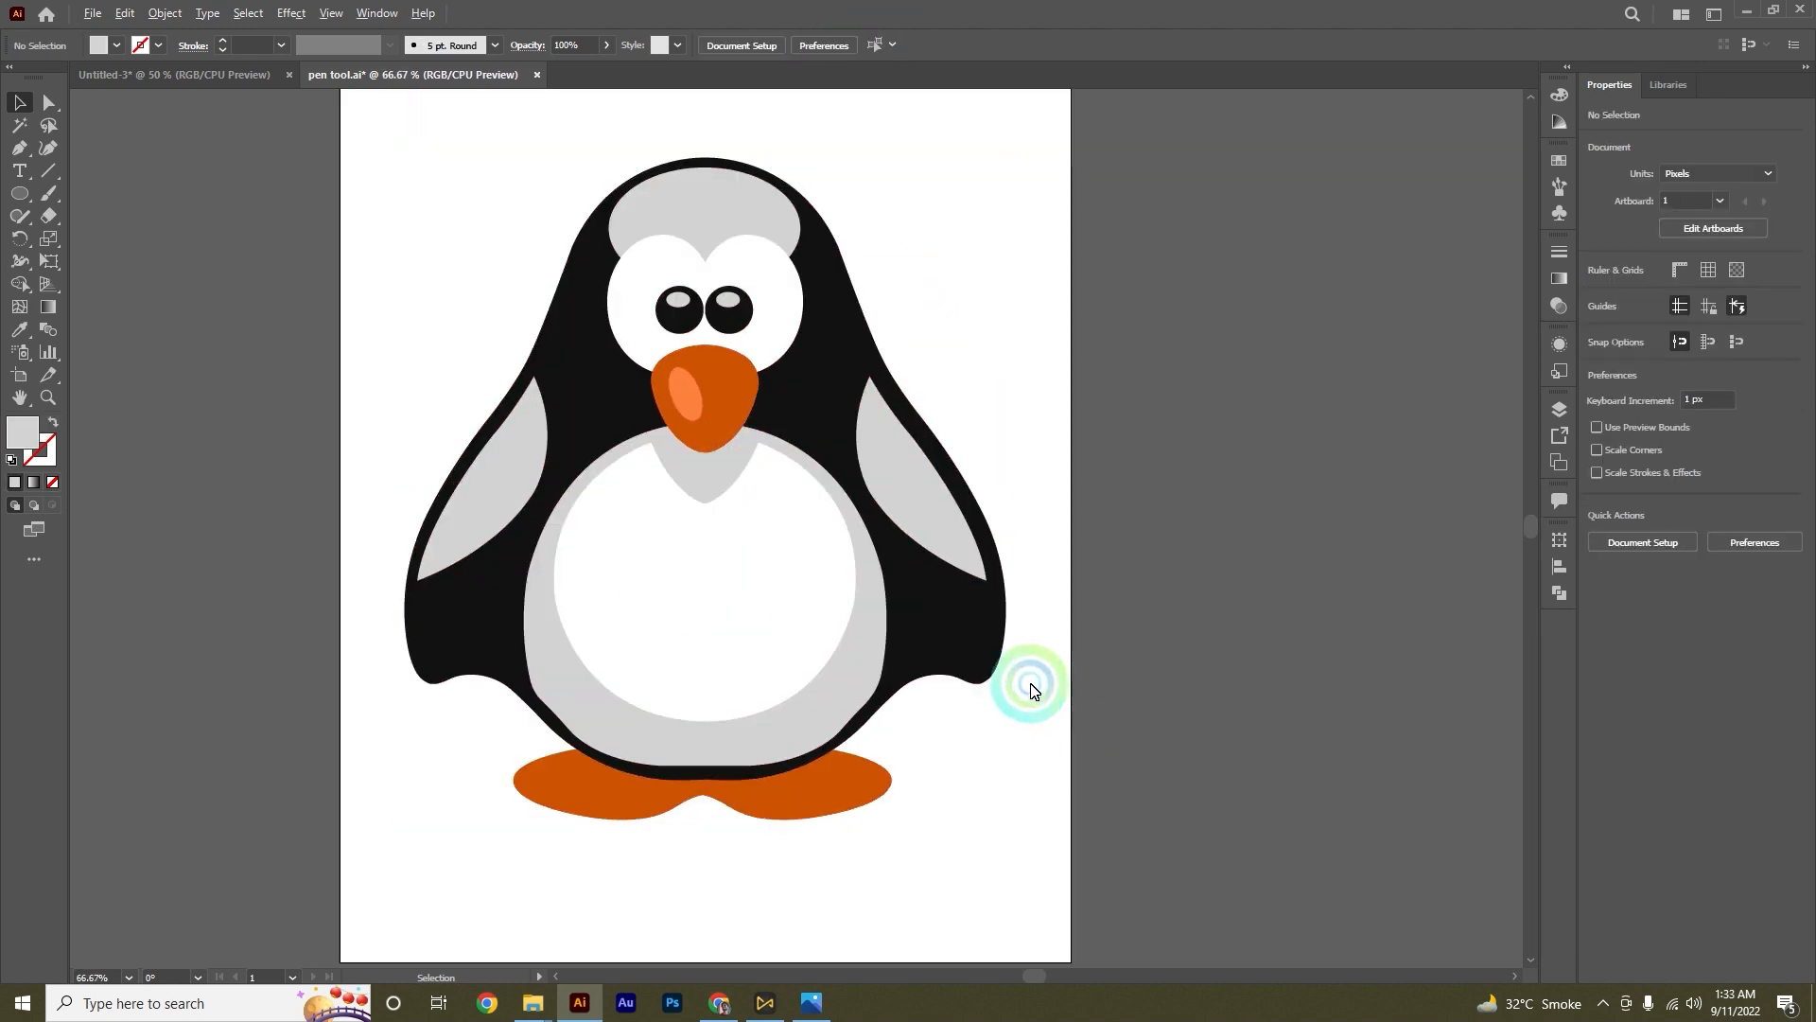
key(ctrl+0)
key(ctrl+1)
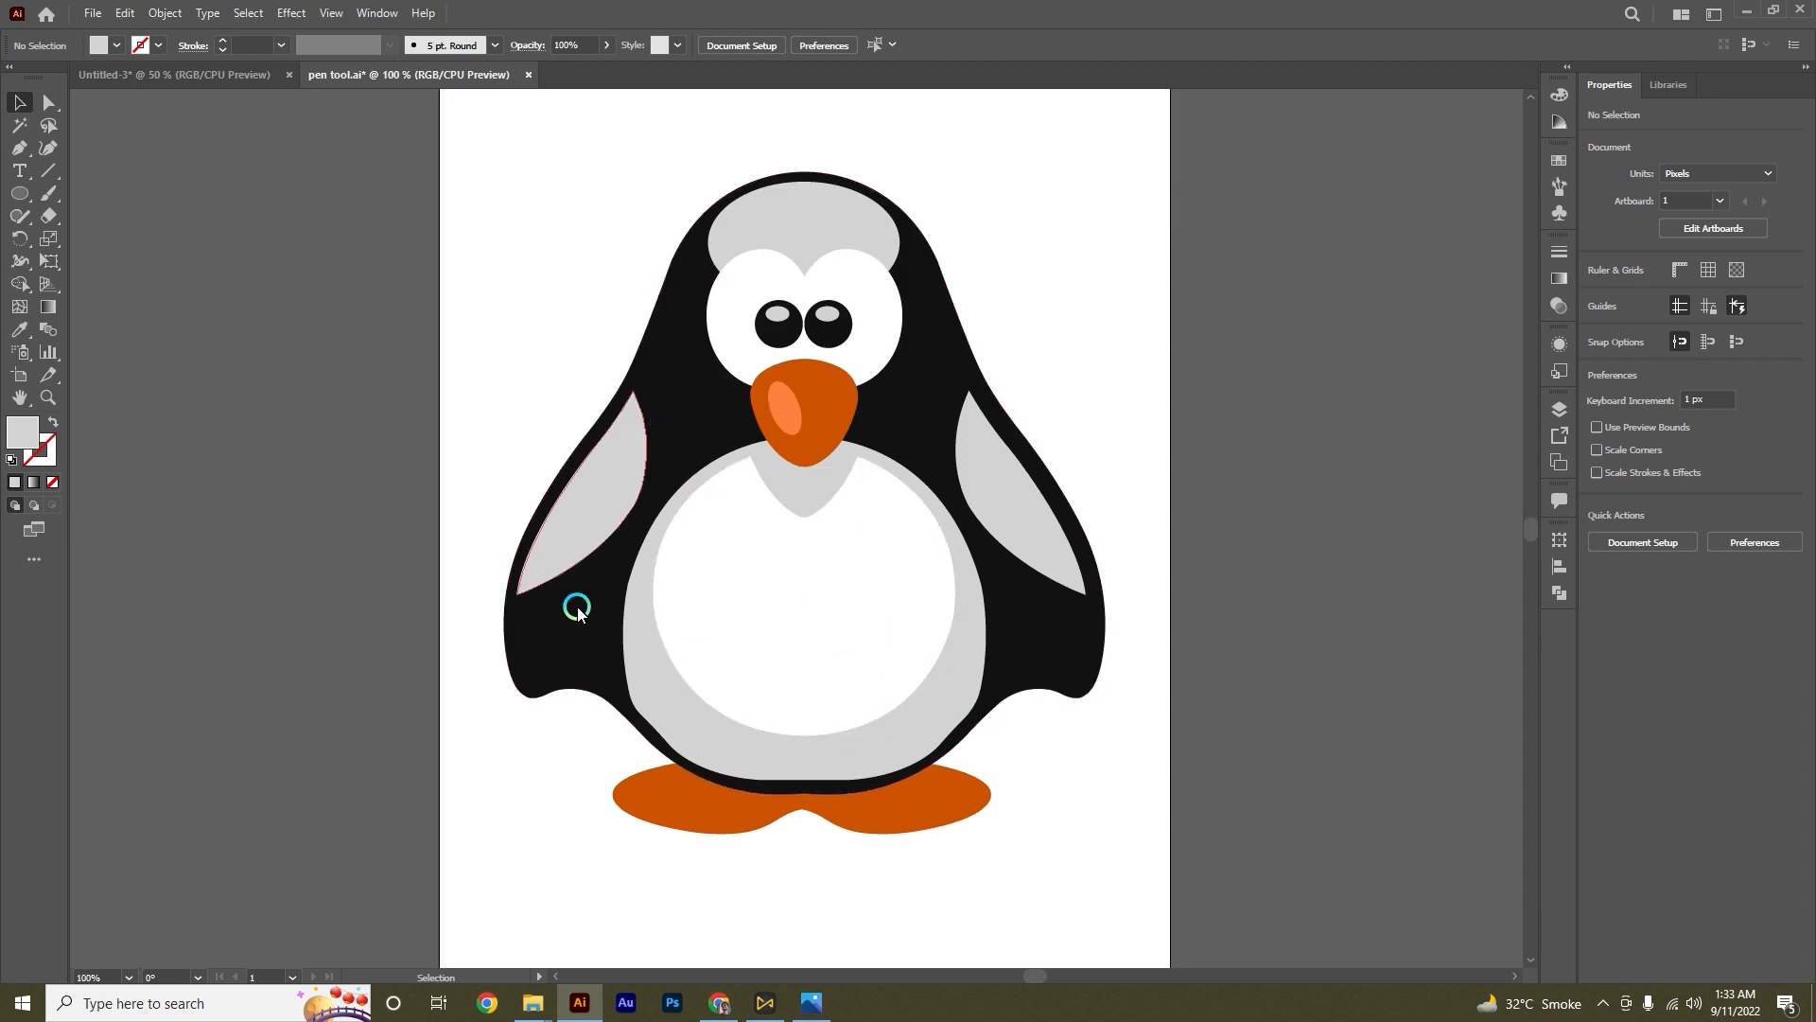
Step: Ungroup the penguin artwork and select only the orange feet shape
right_click(761, 604)
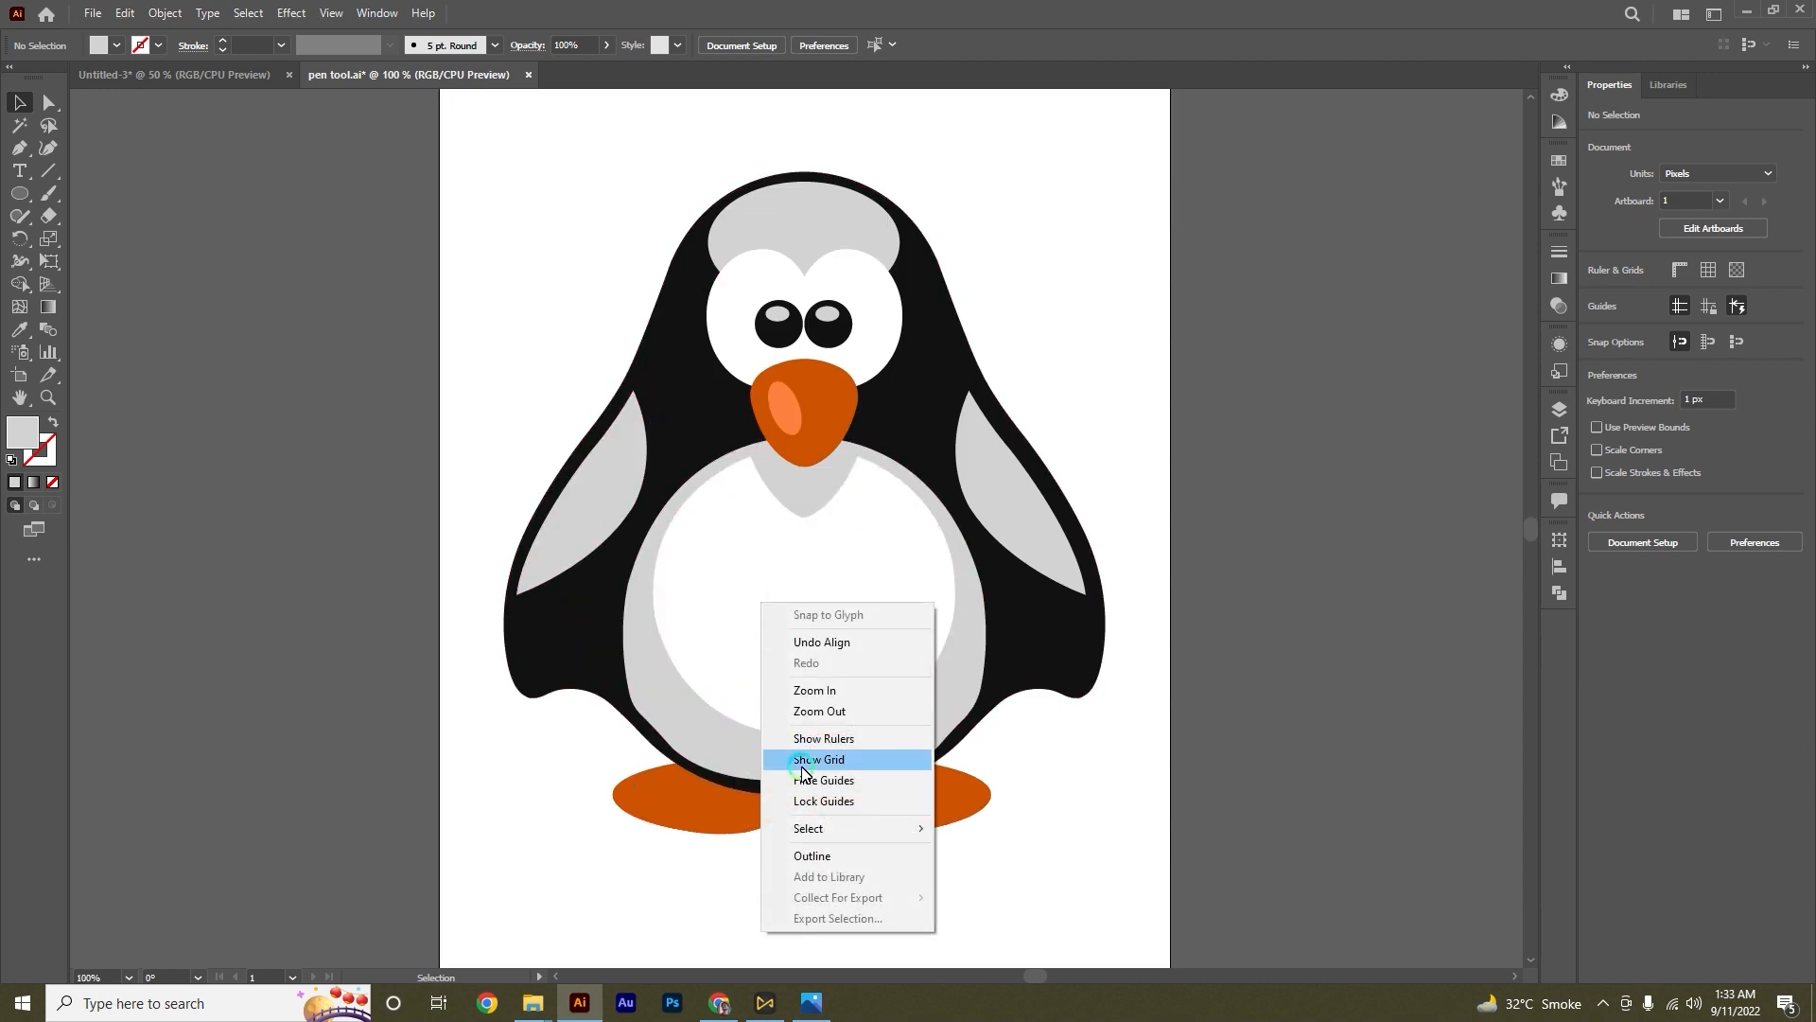
right_click(696, 449)
click(742, 607)
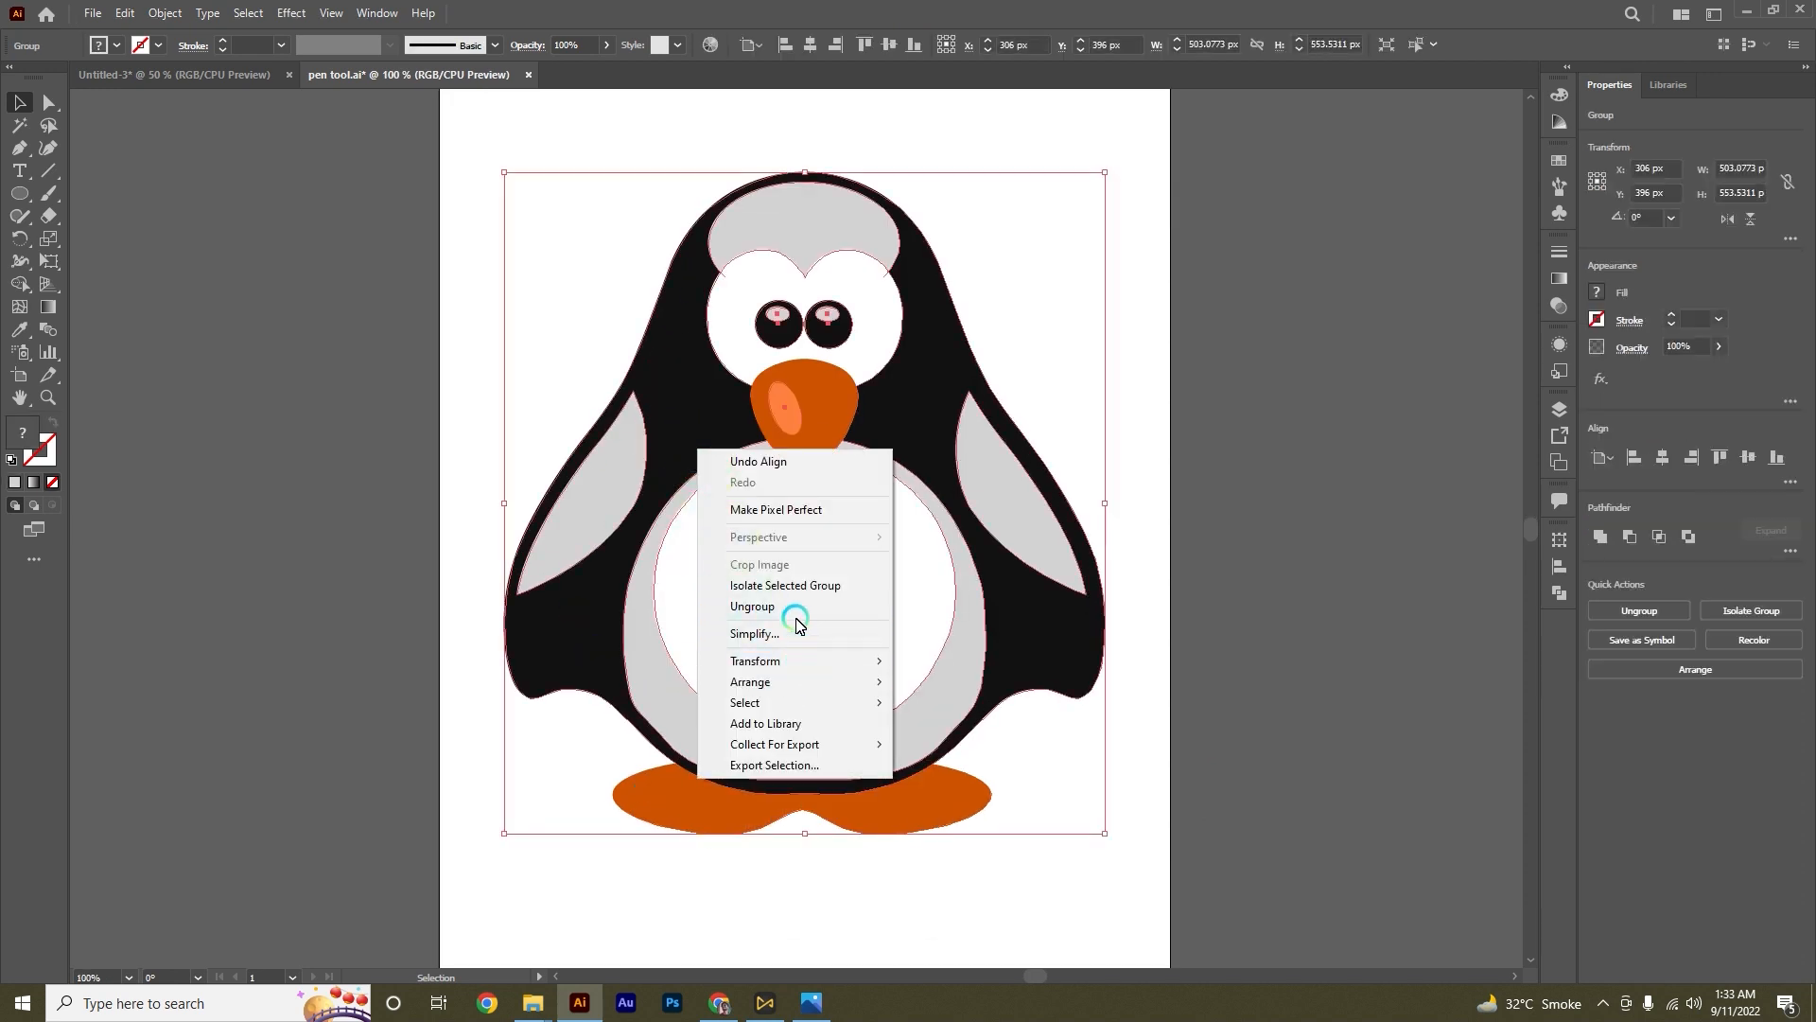
click(1176, 825)
click(941, 812)
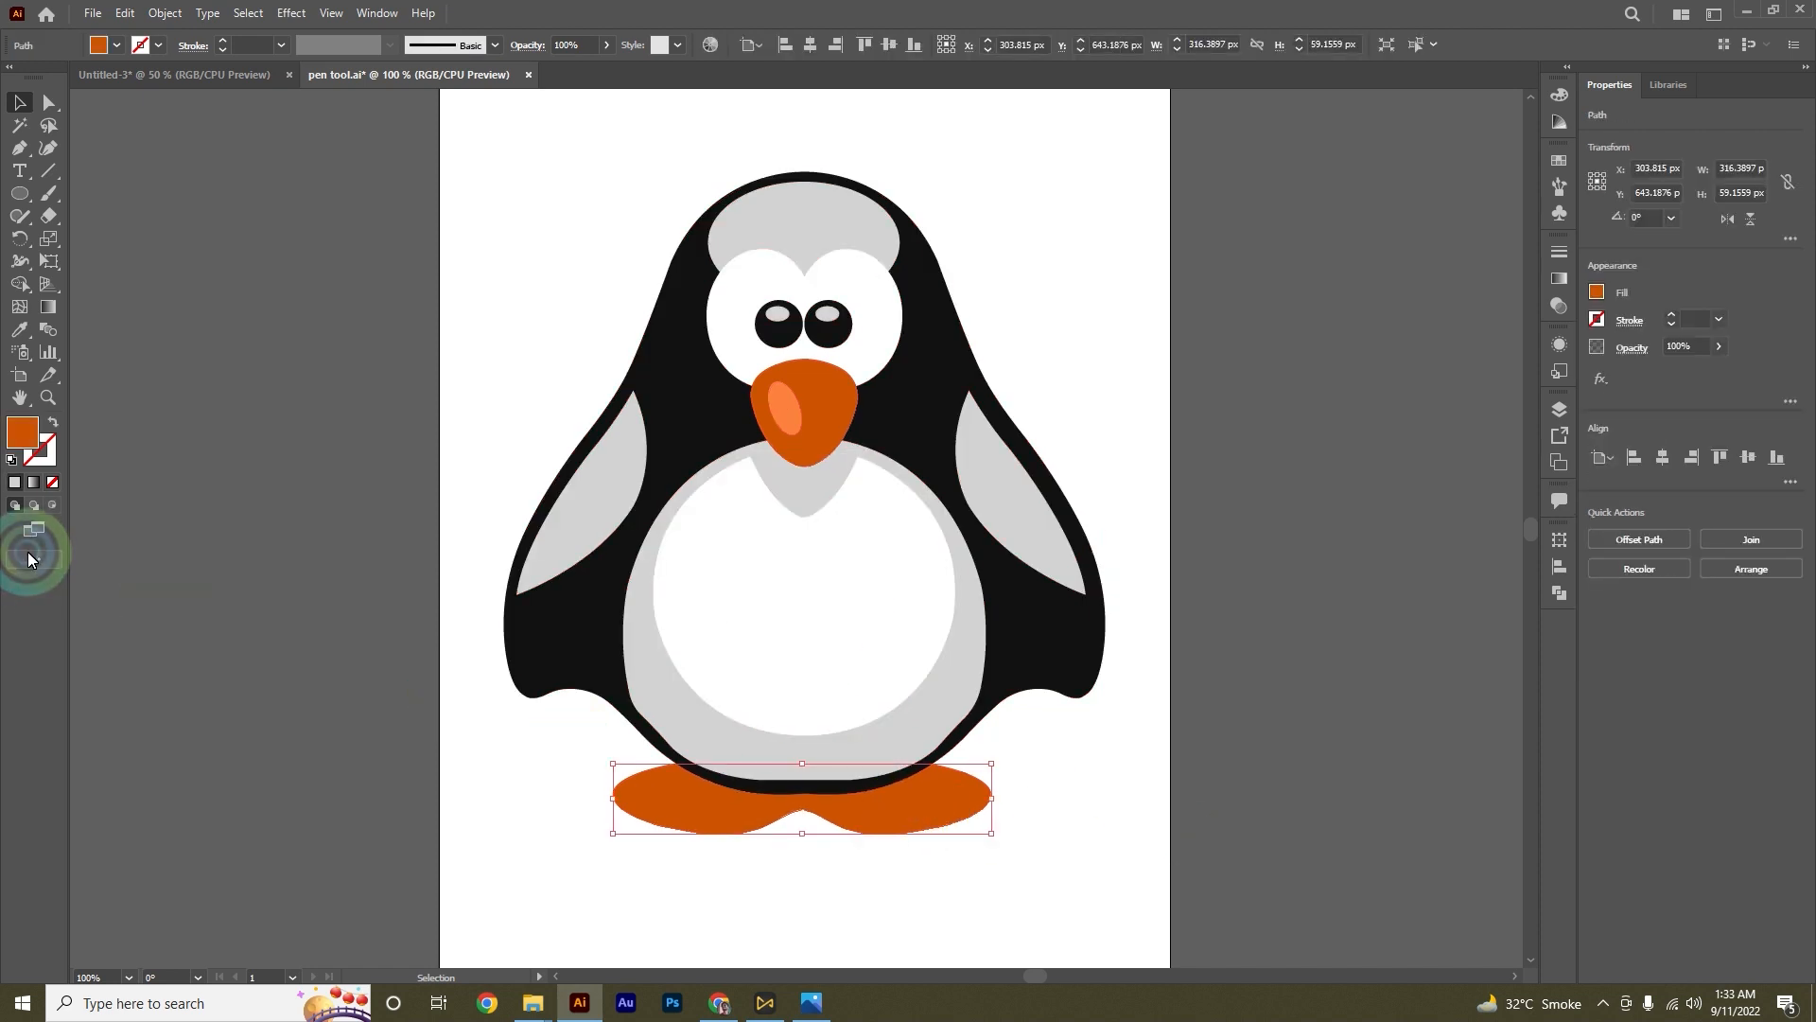
double_click(13, 441)
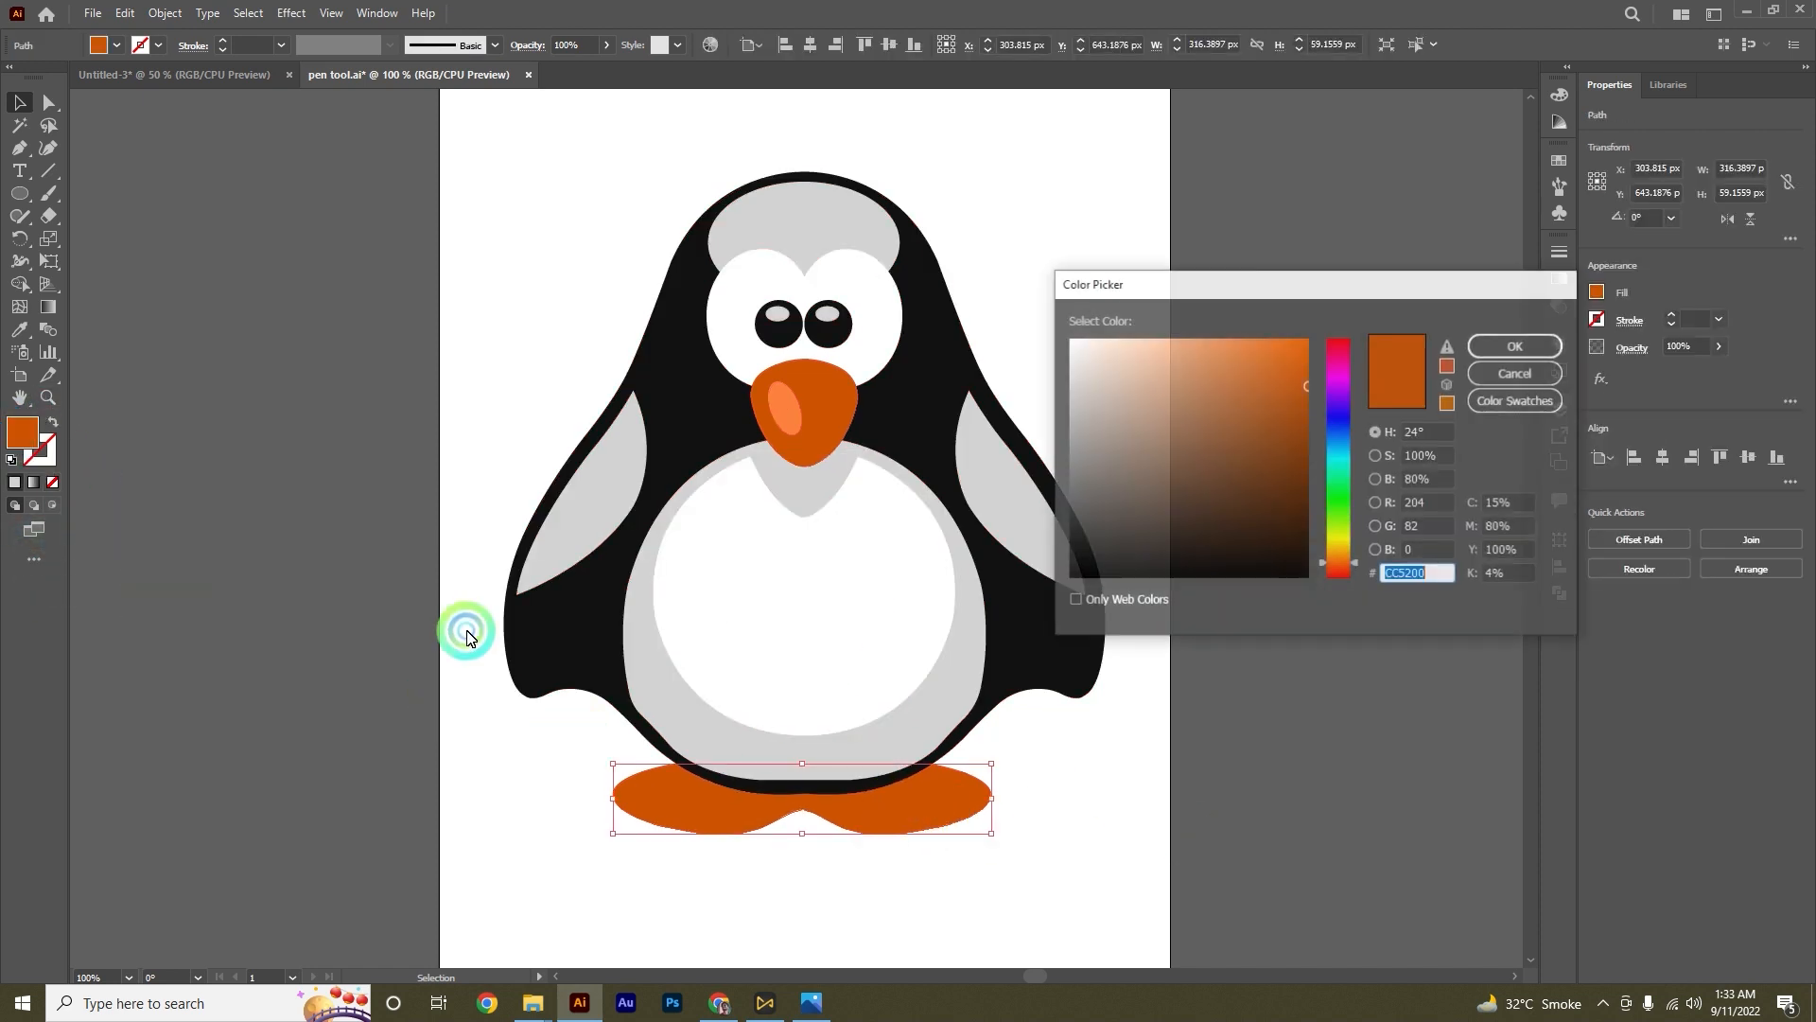
drag(1097, 566, 1046, 587)
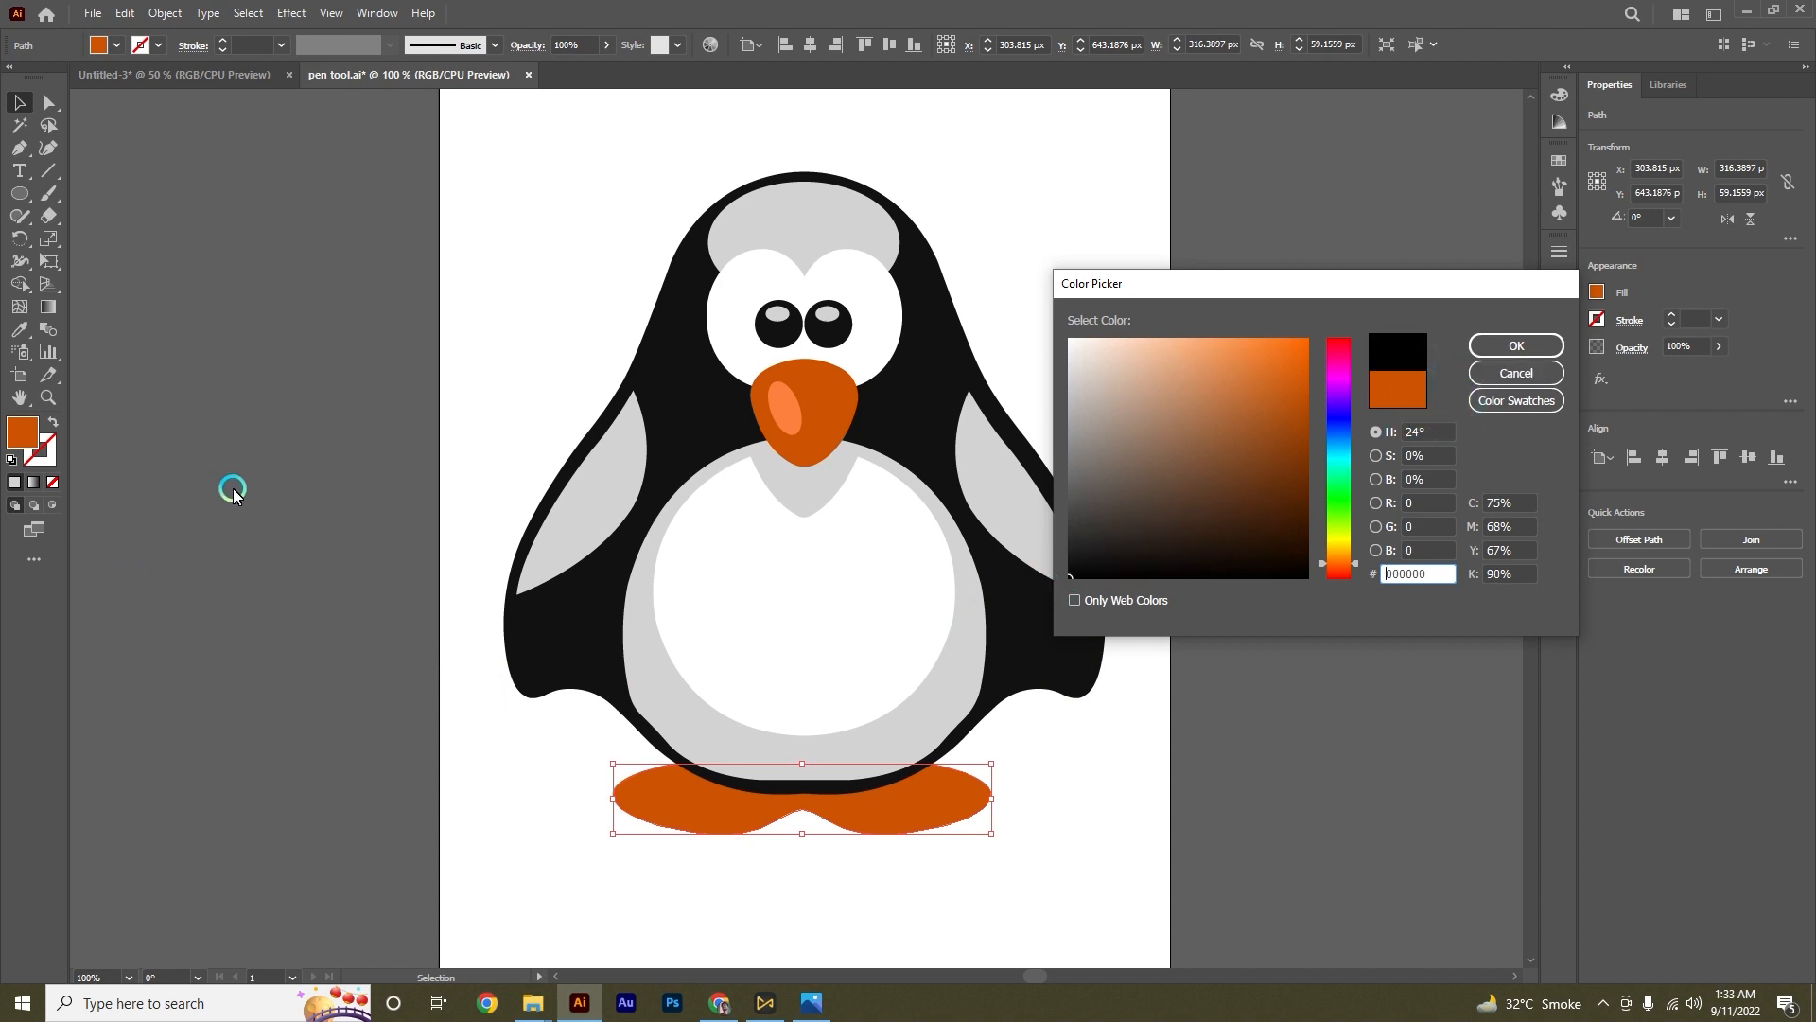
click(1489, 371)
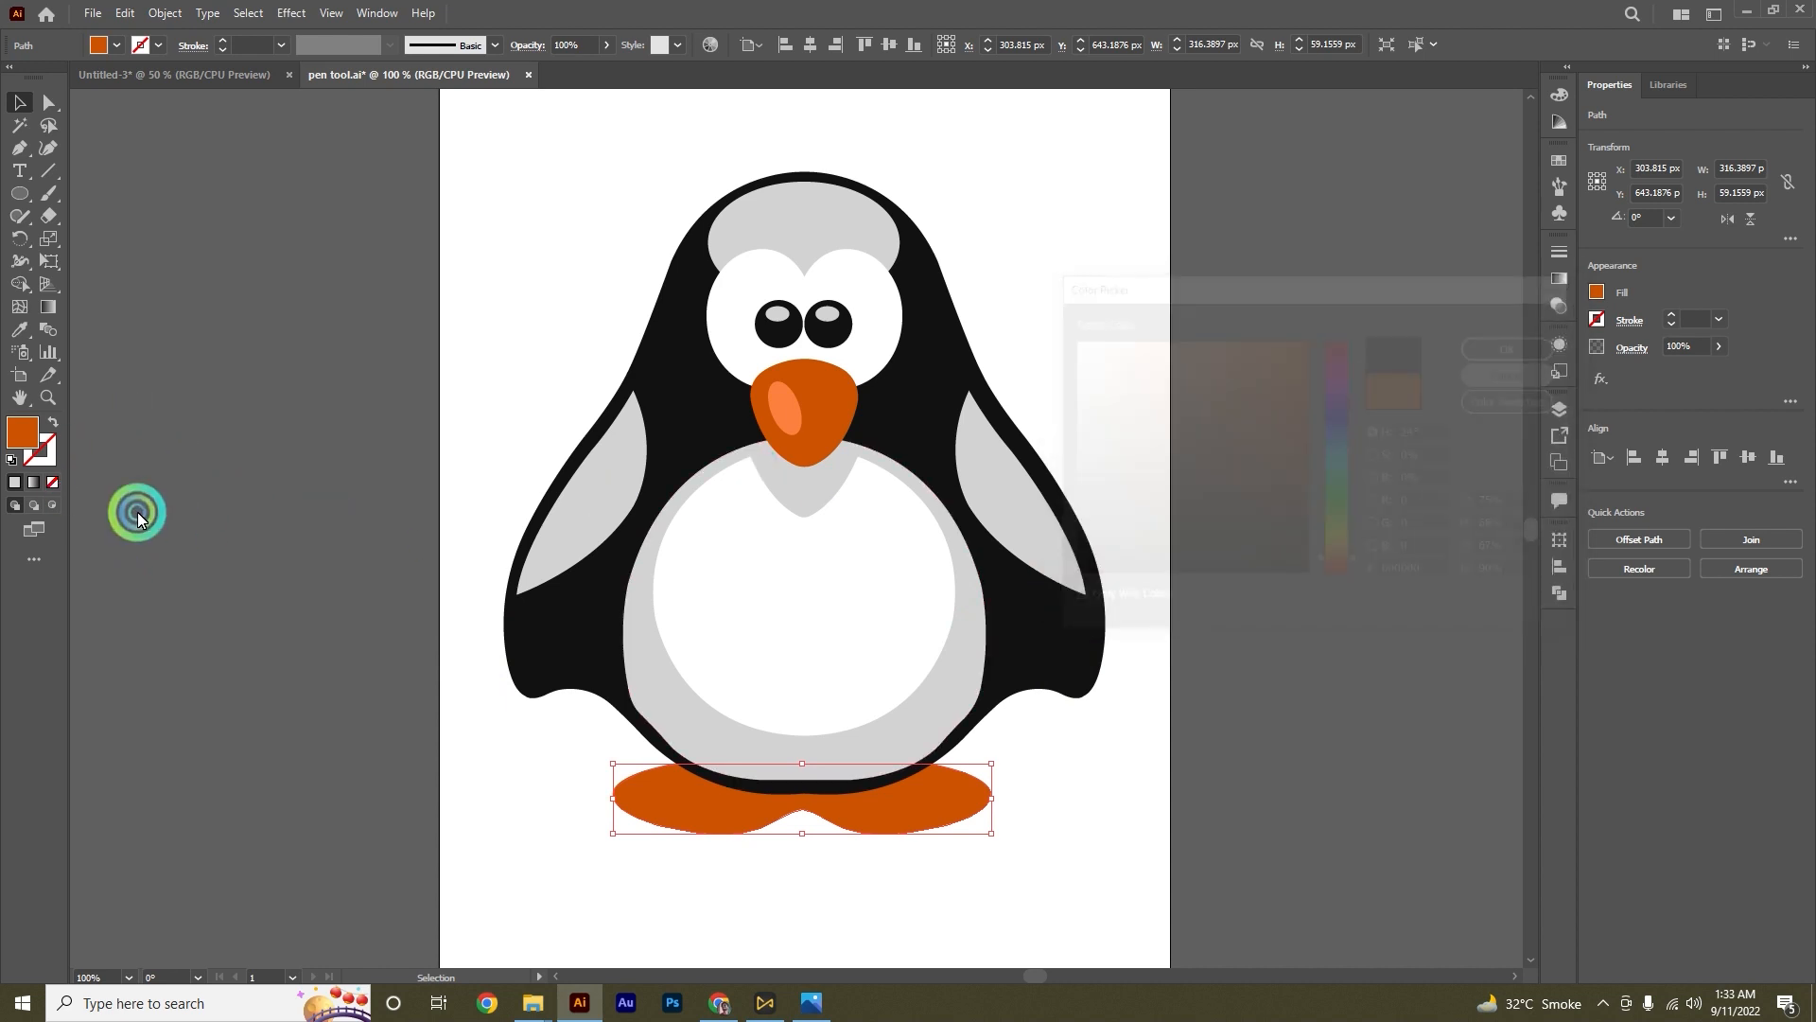
Step: Add a stroke to the feet, picking black (000000) as its colour, and set its weight to 4 pt
click(34, 453)
double_click(35, 453)
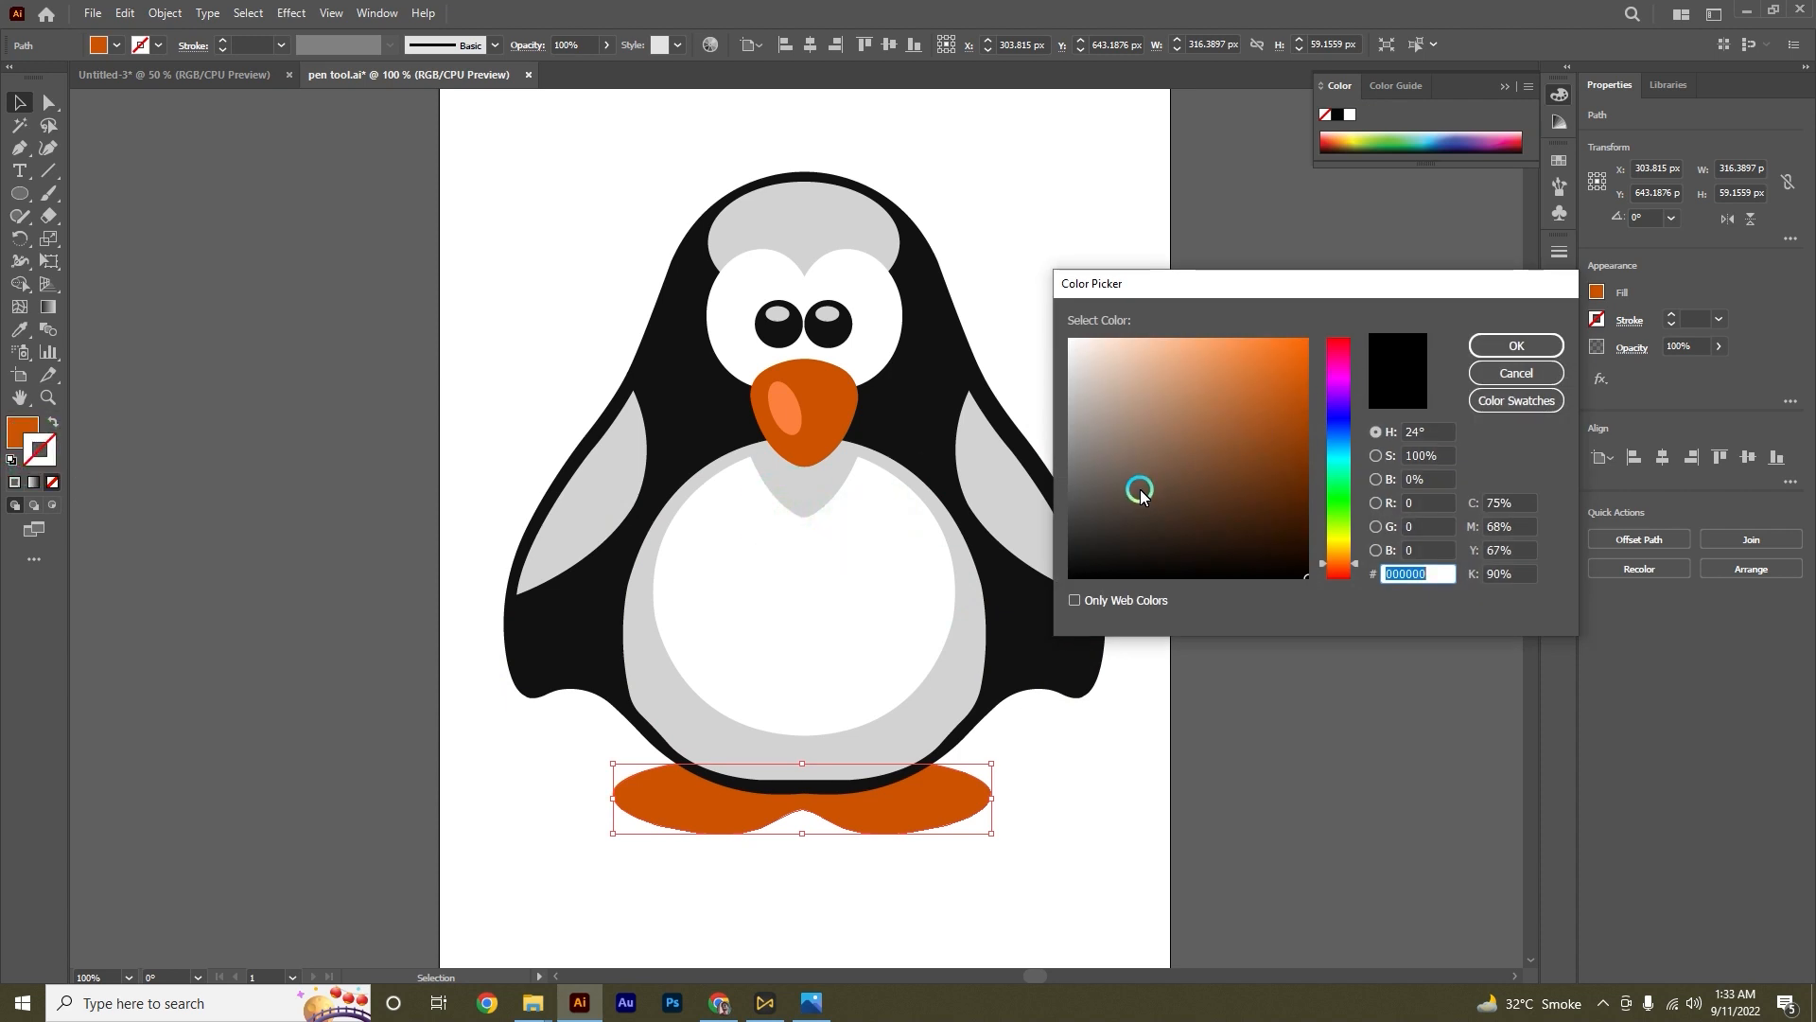
drag(1141, 492, 1070, 581)
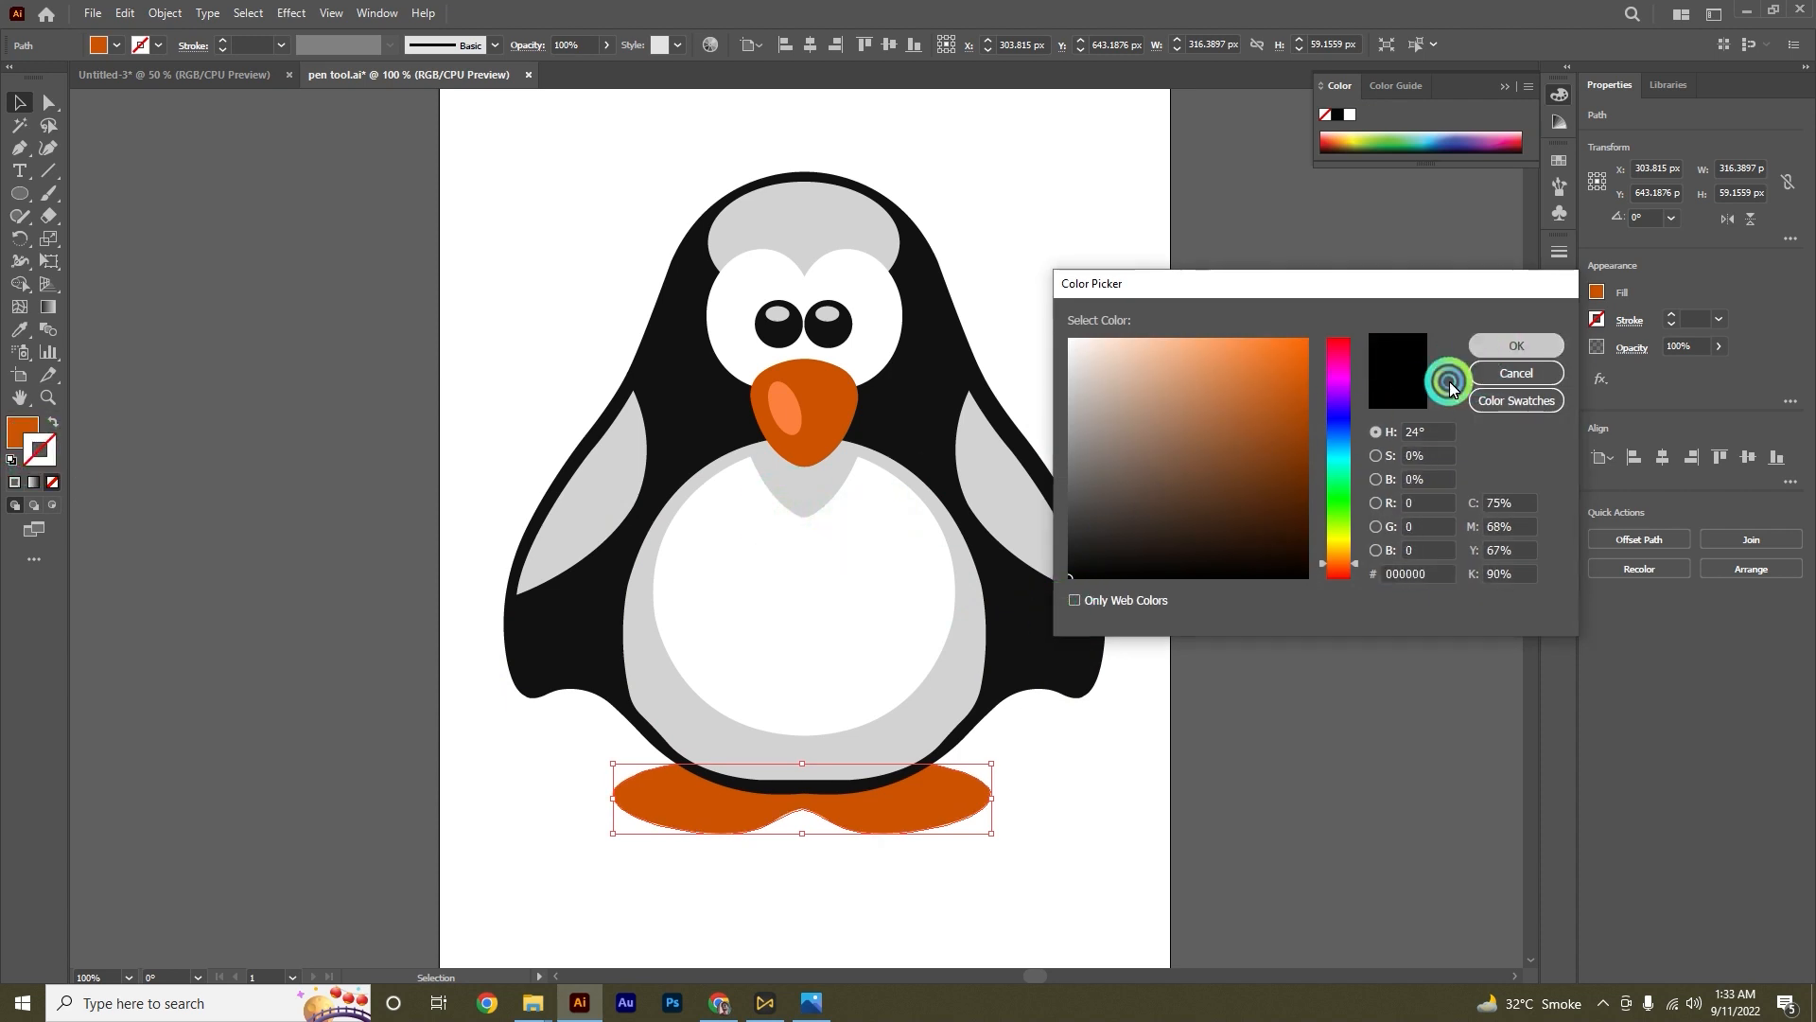
click(1504, 347)
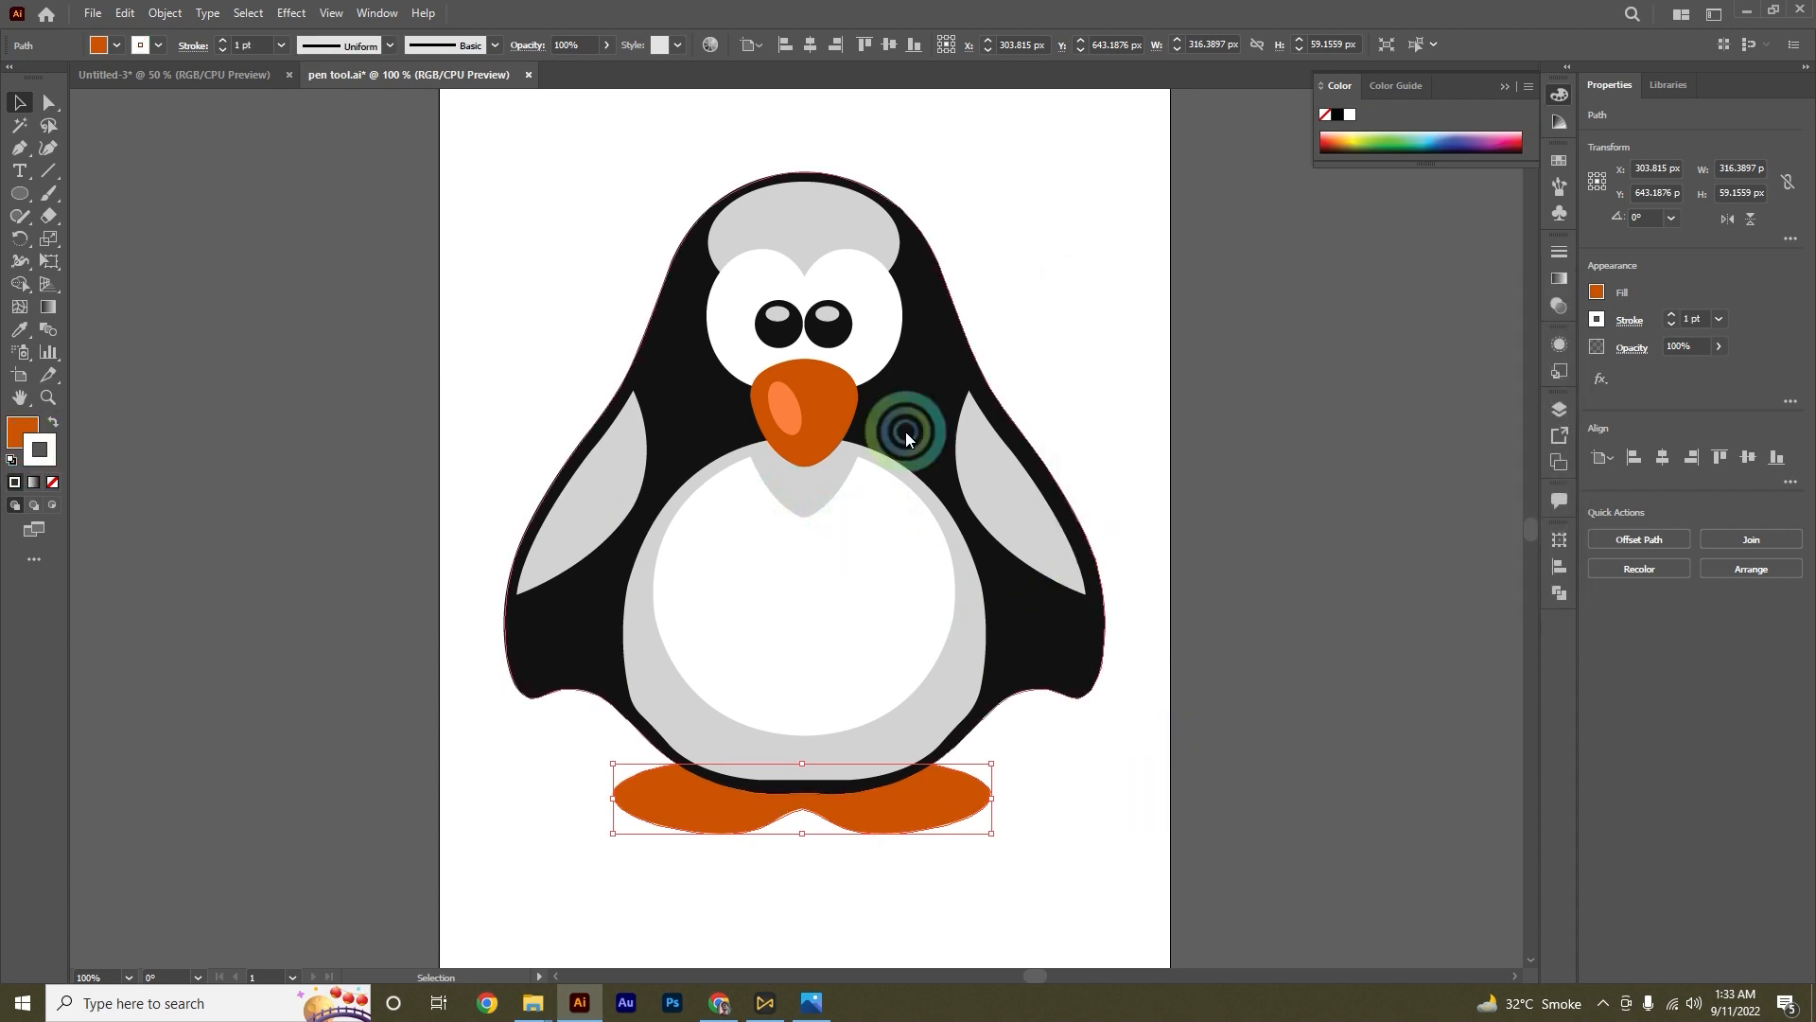
click(222, 41)
click(222, 40)
click(222, 41)
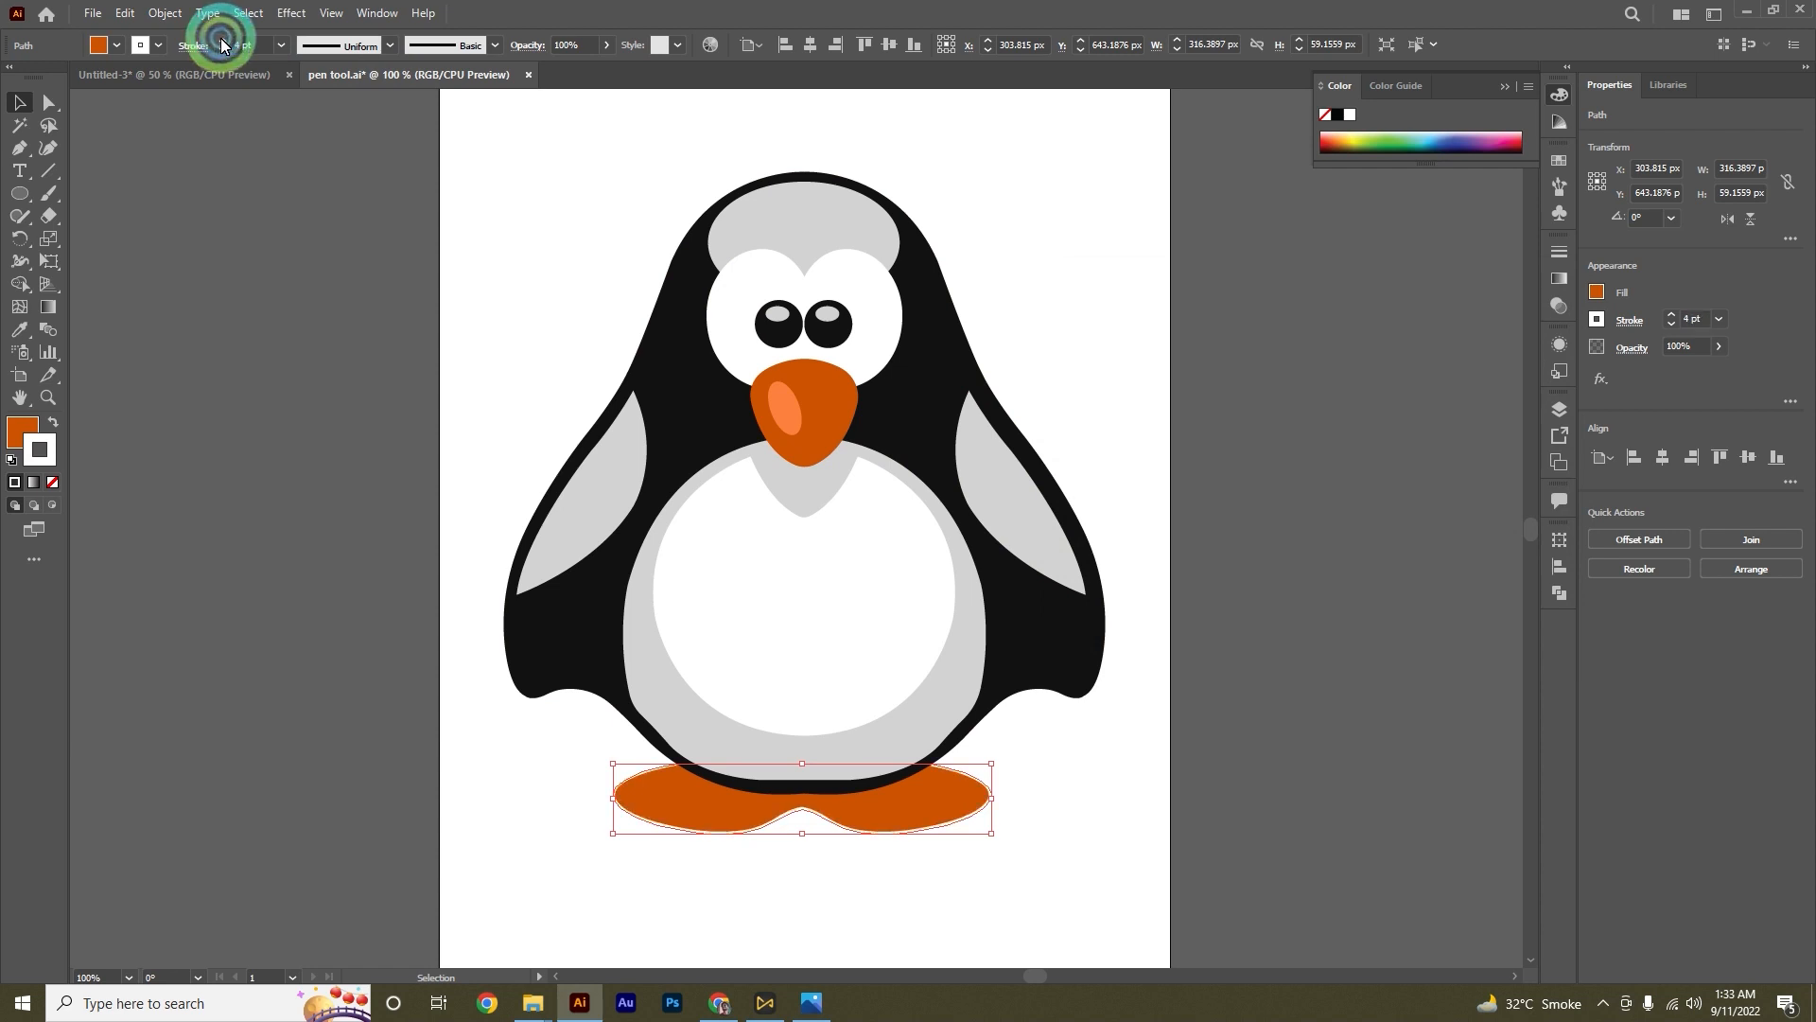
Step: Set the orange feet's stroke weight to 5 pt and its stroke colour to black (000000)
click(222, 41)
double_click(39, 452)
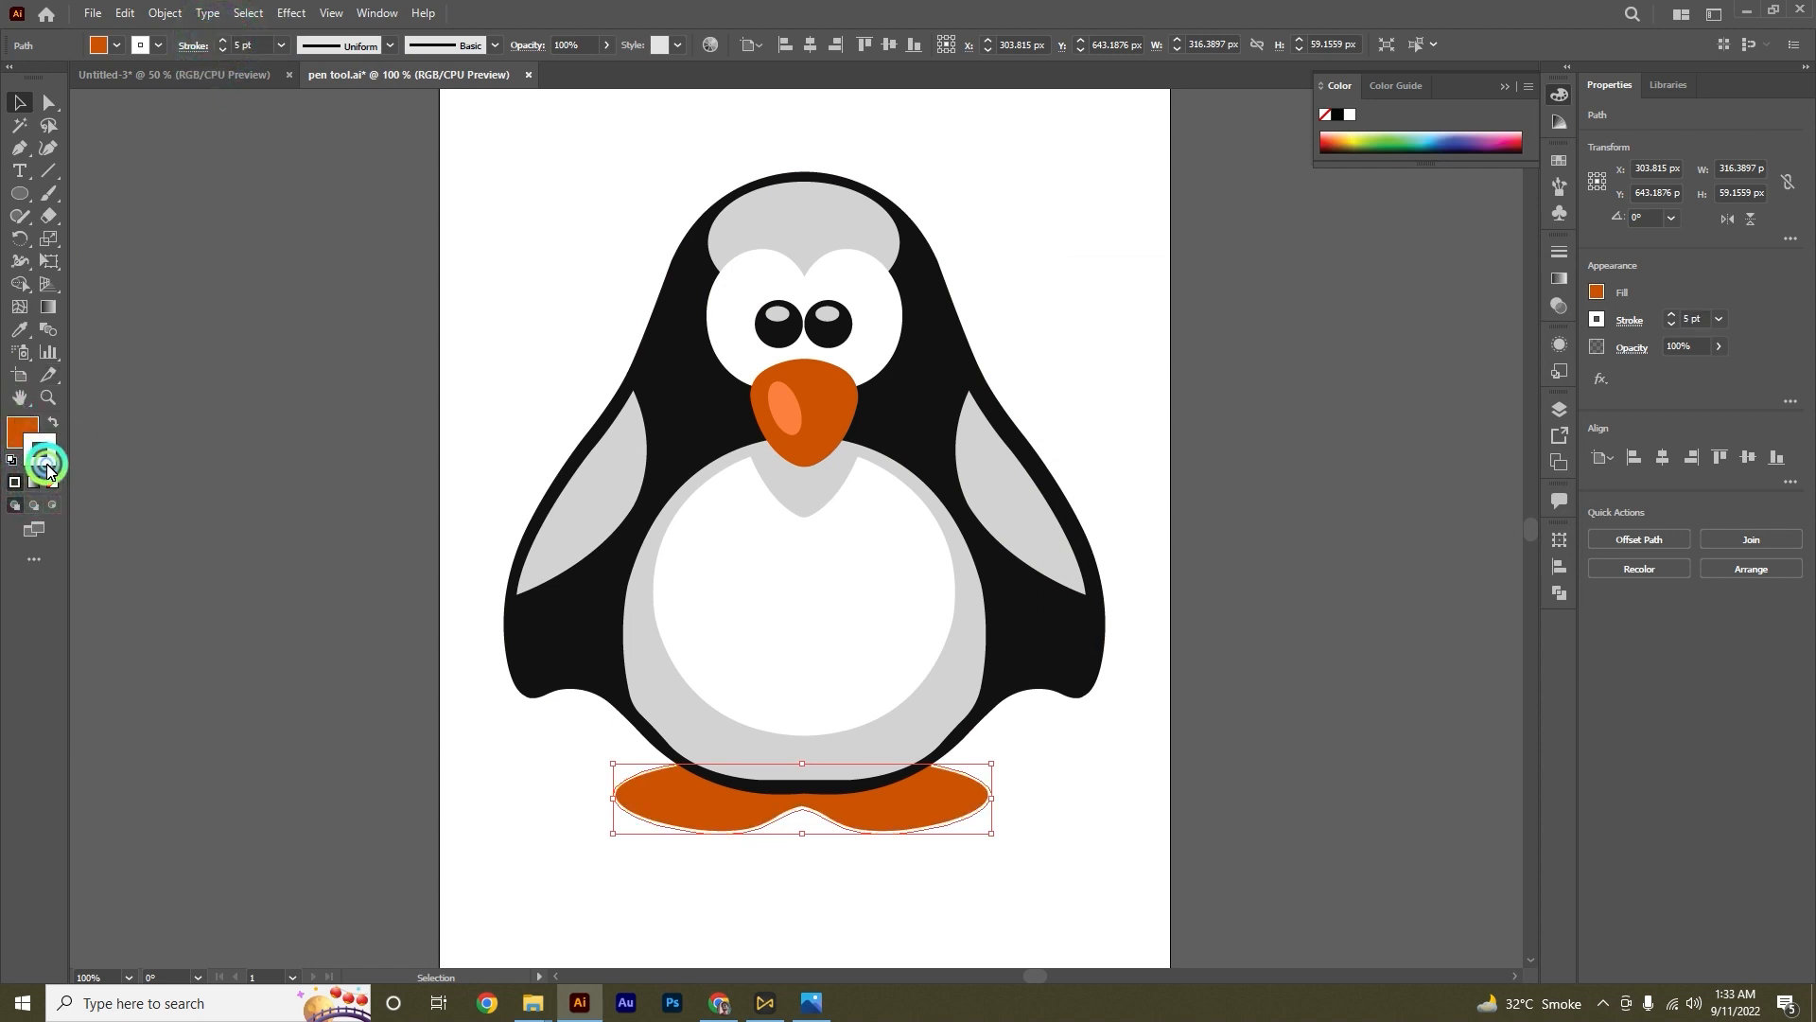
click(1072, 568)
drag(1072, 567, 1046, 584)
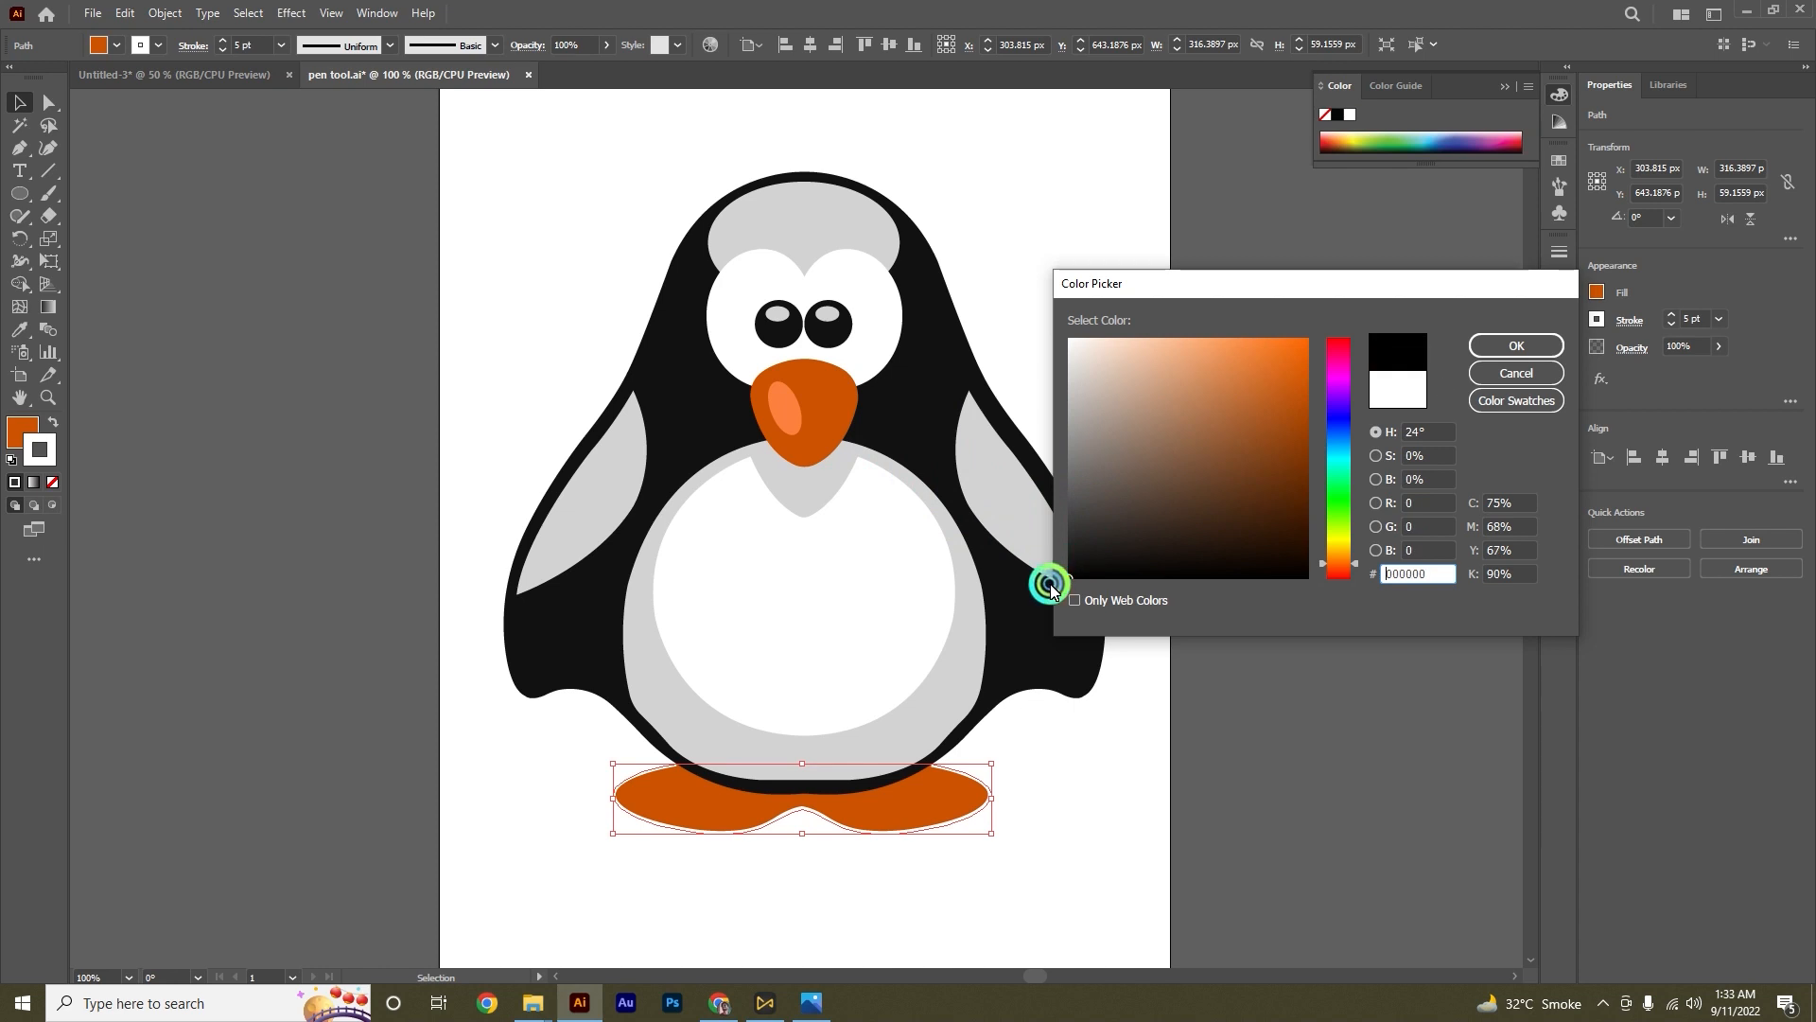
click(1489, 354)
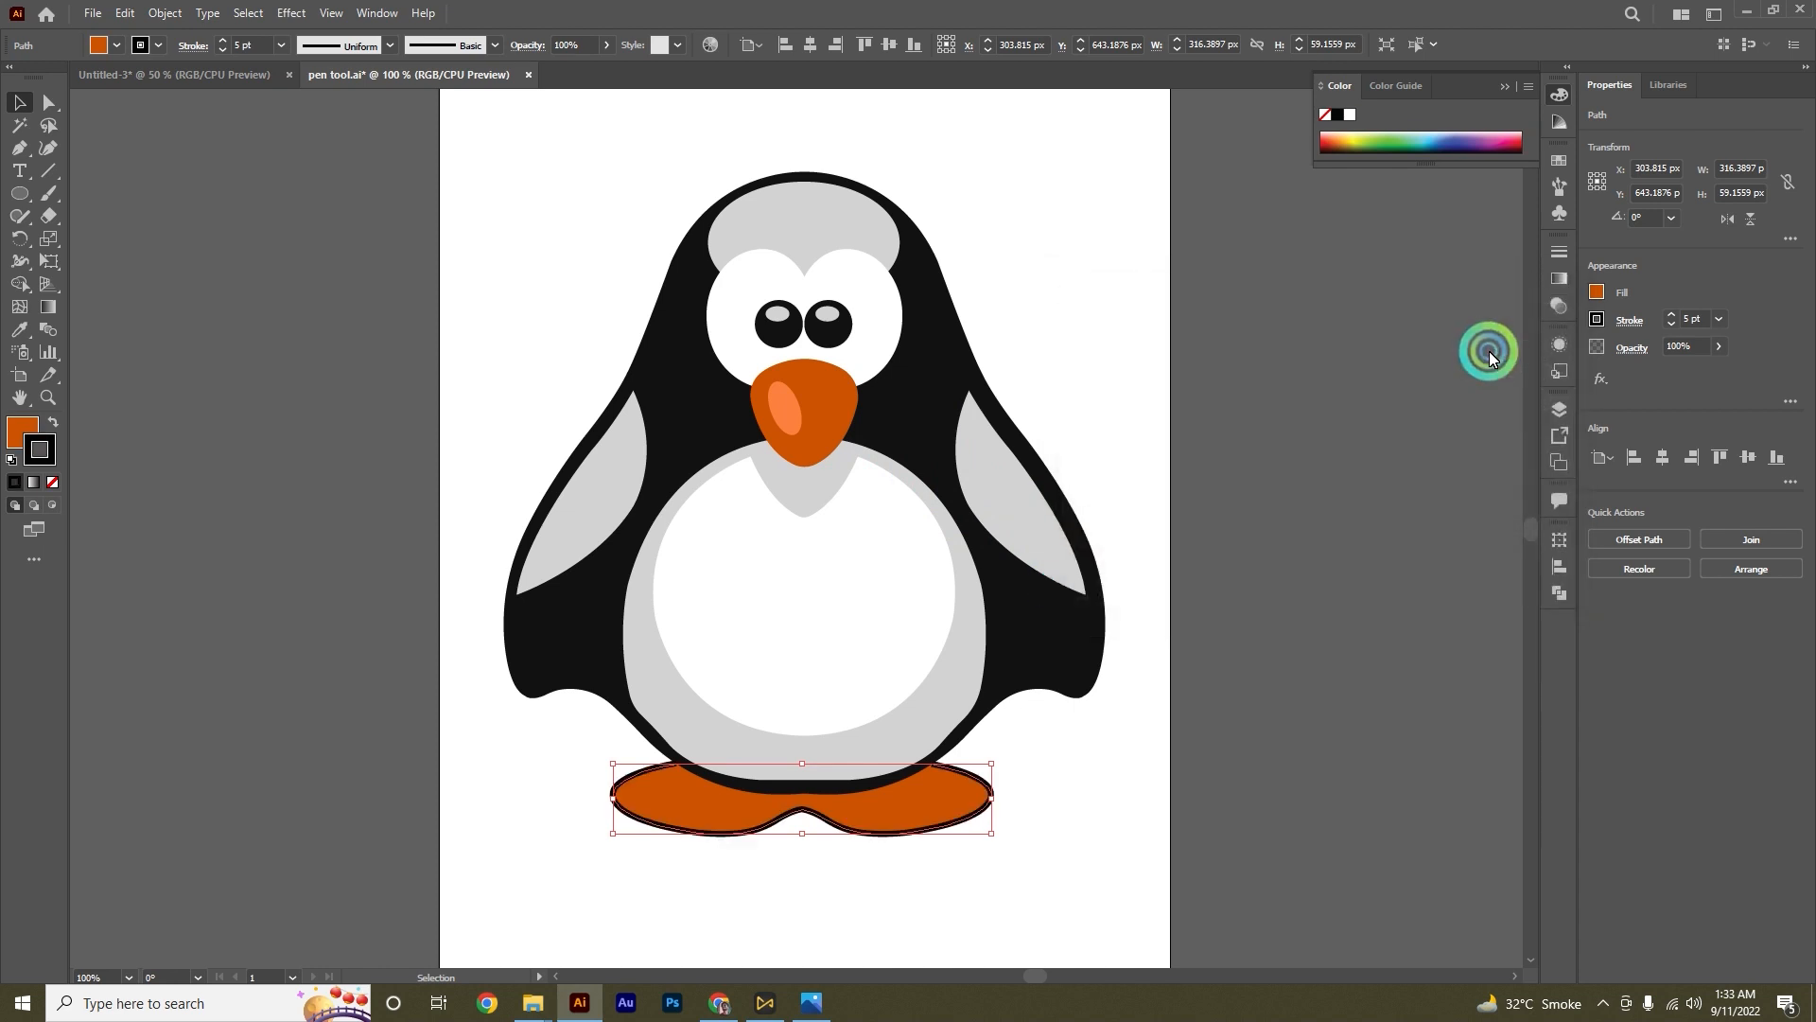
click(1160, 737)
click(919, 860)
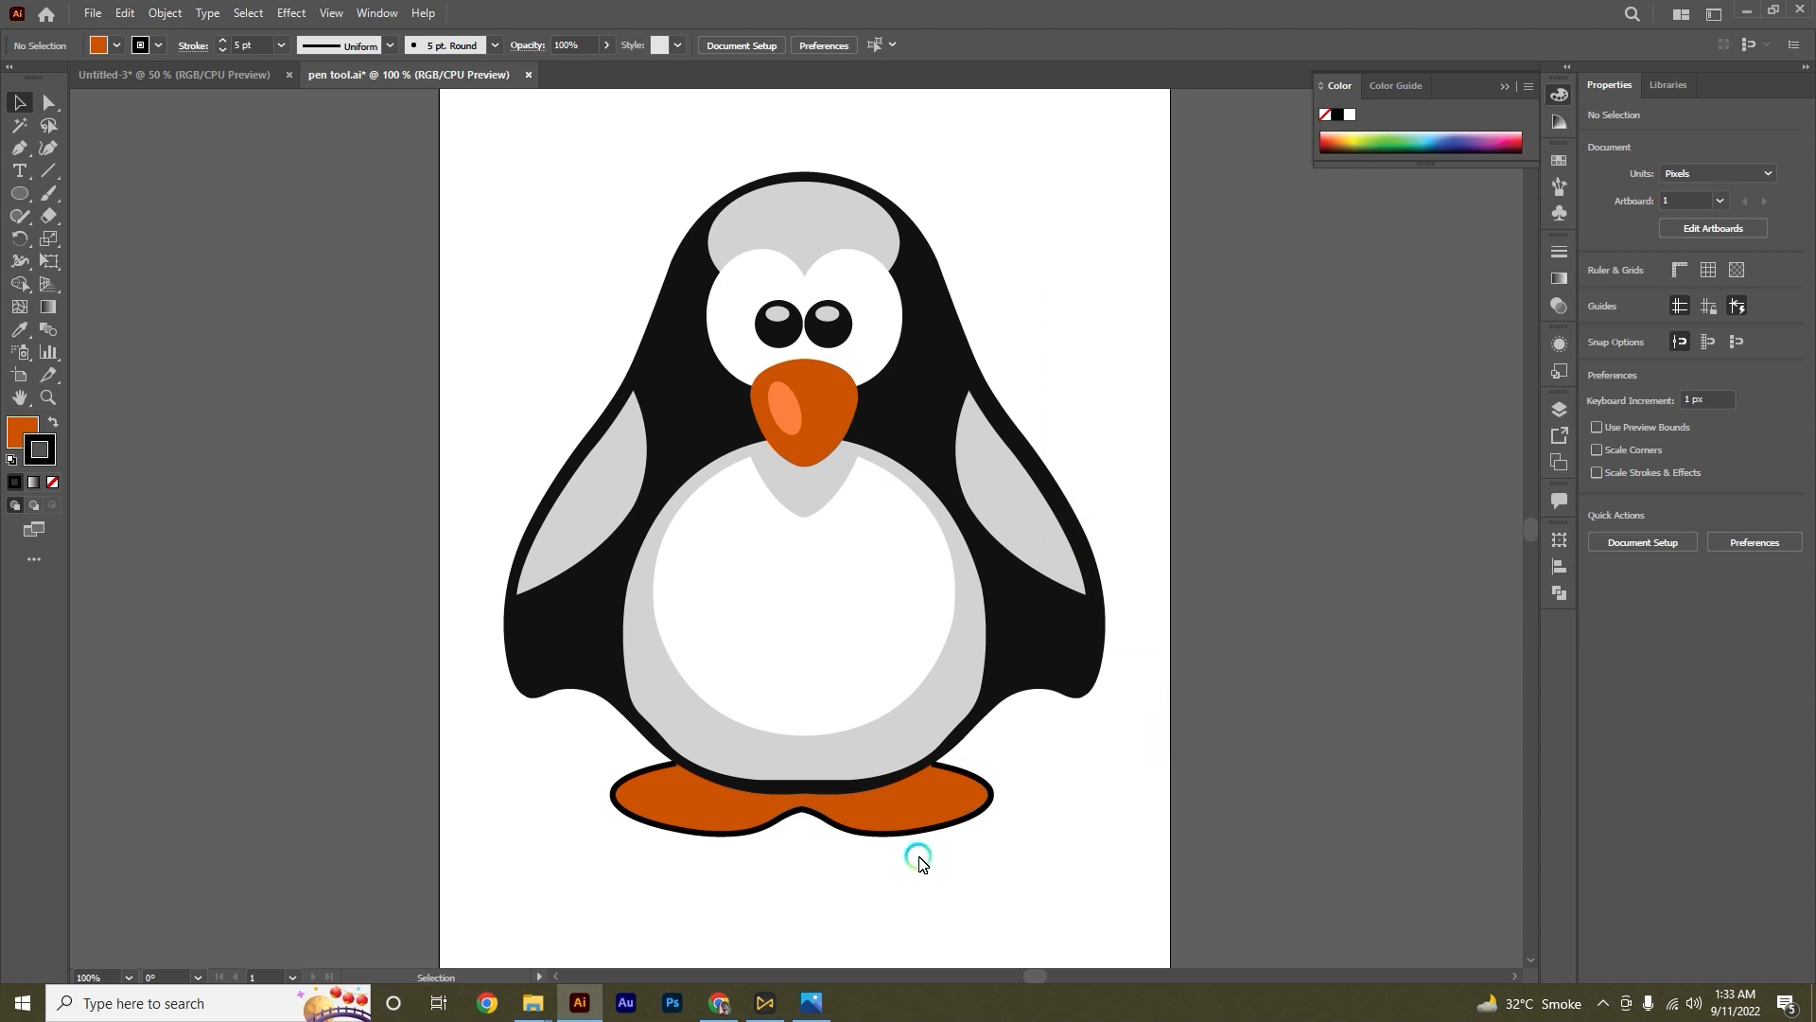
Step: Stretch the orange feet shape upwards to a height of about 64.6 px so its upper edge tucks behind the body
scroll(902, 838, up, 2)
click(812, 806)
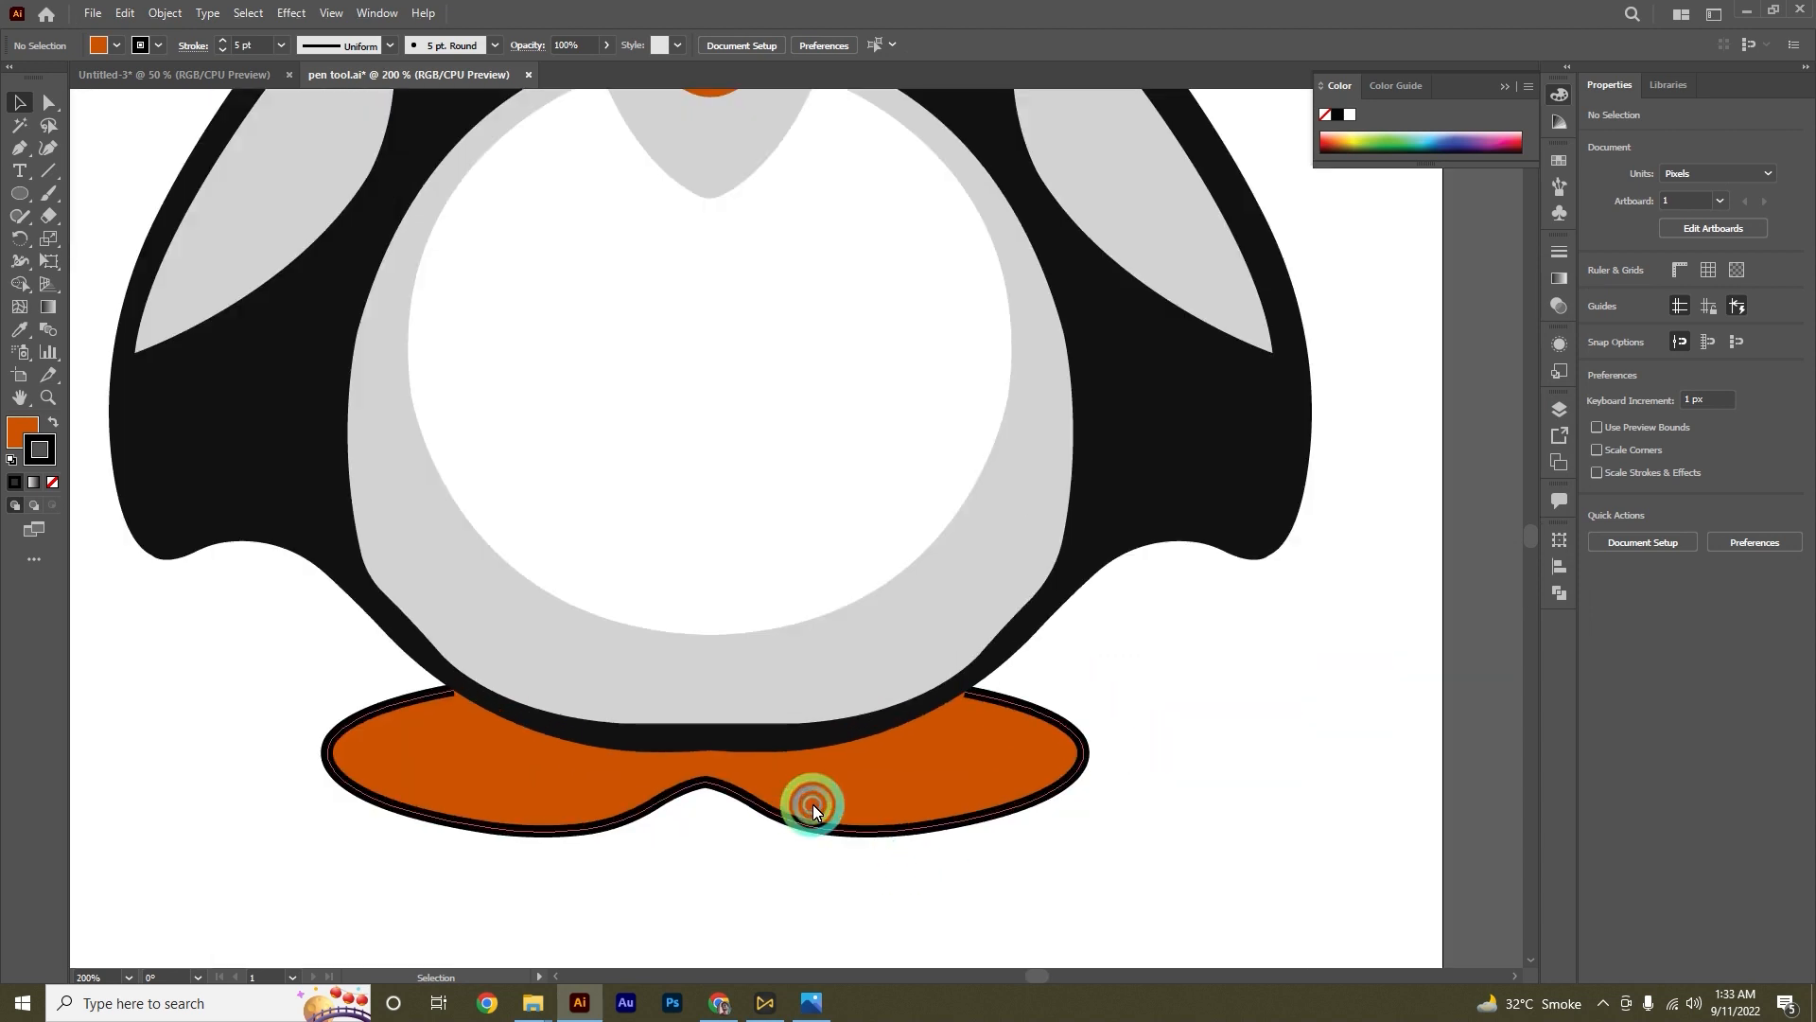
click(885, 781)
click(939, 708)
click(1140, 672)
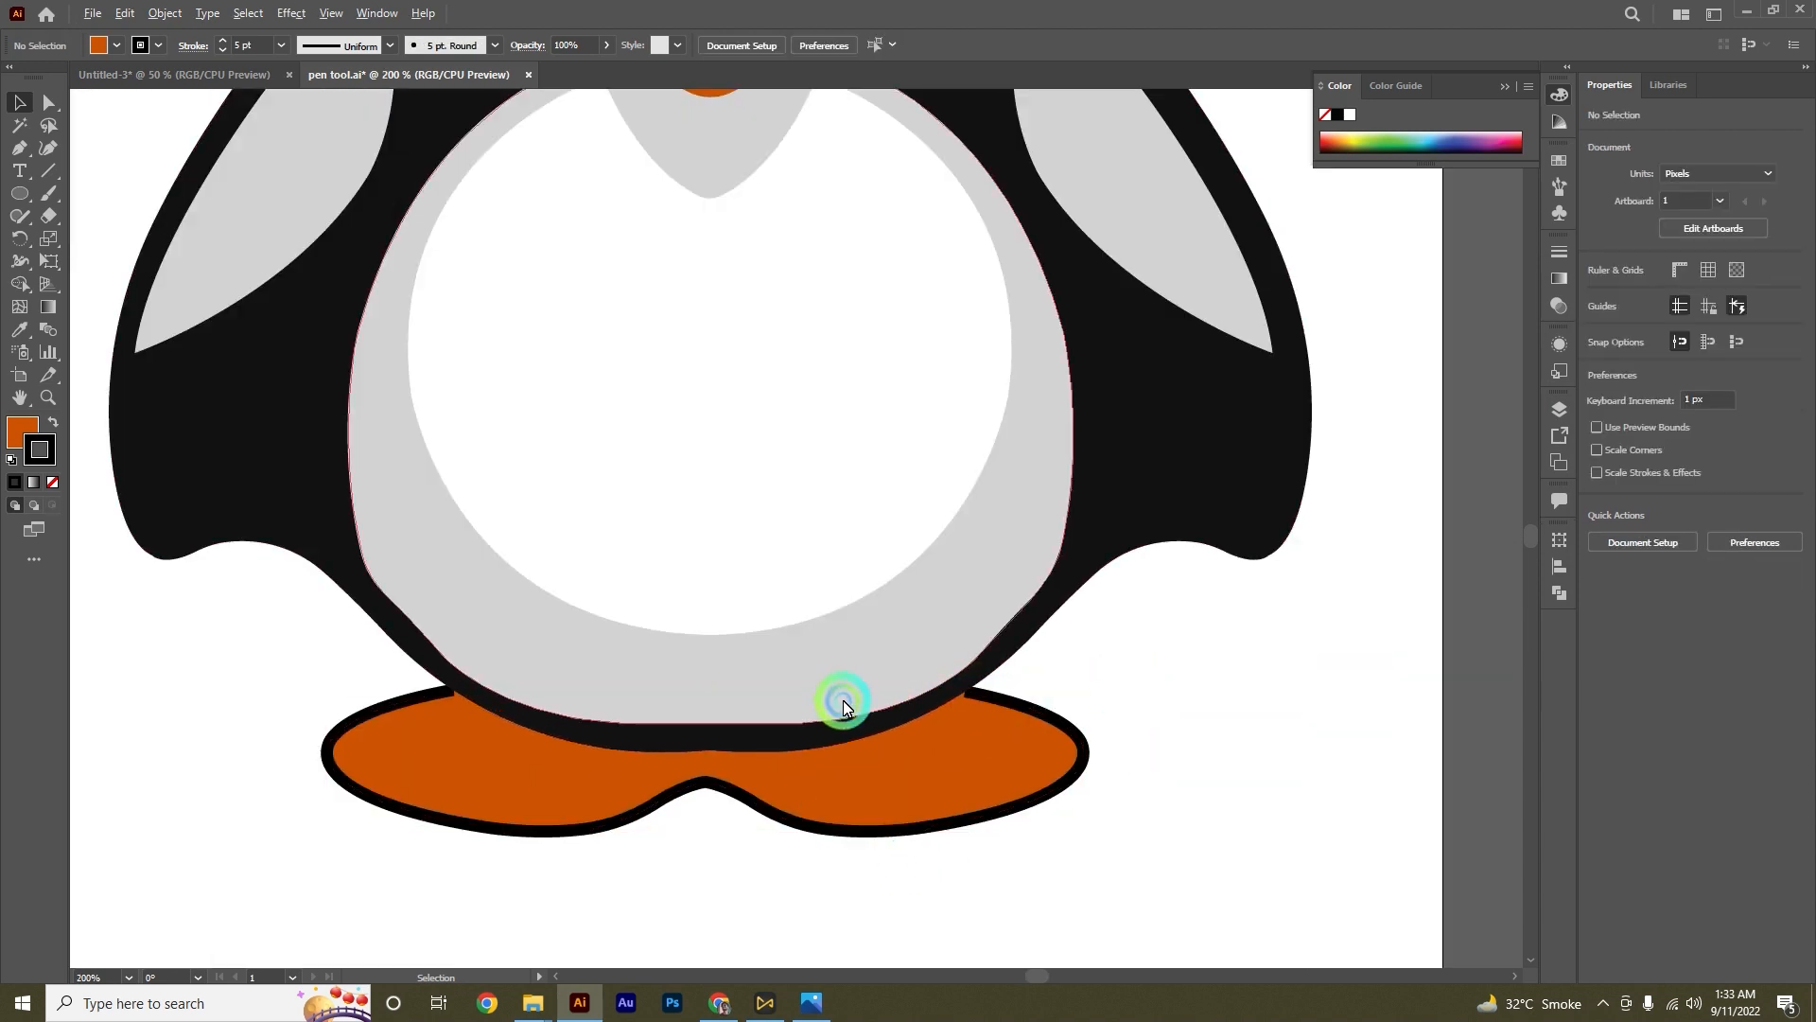
scroll(916, 699, up, 3)
scroll(1070, 700, down, 3)
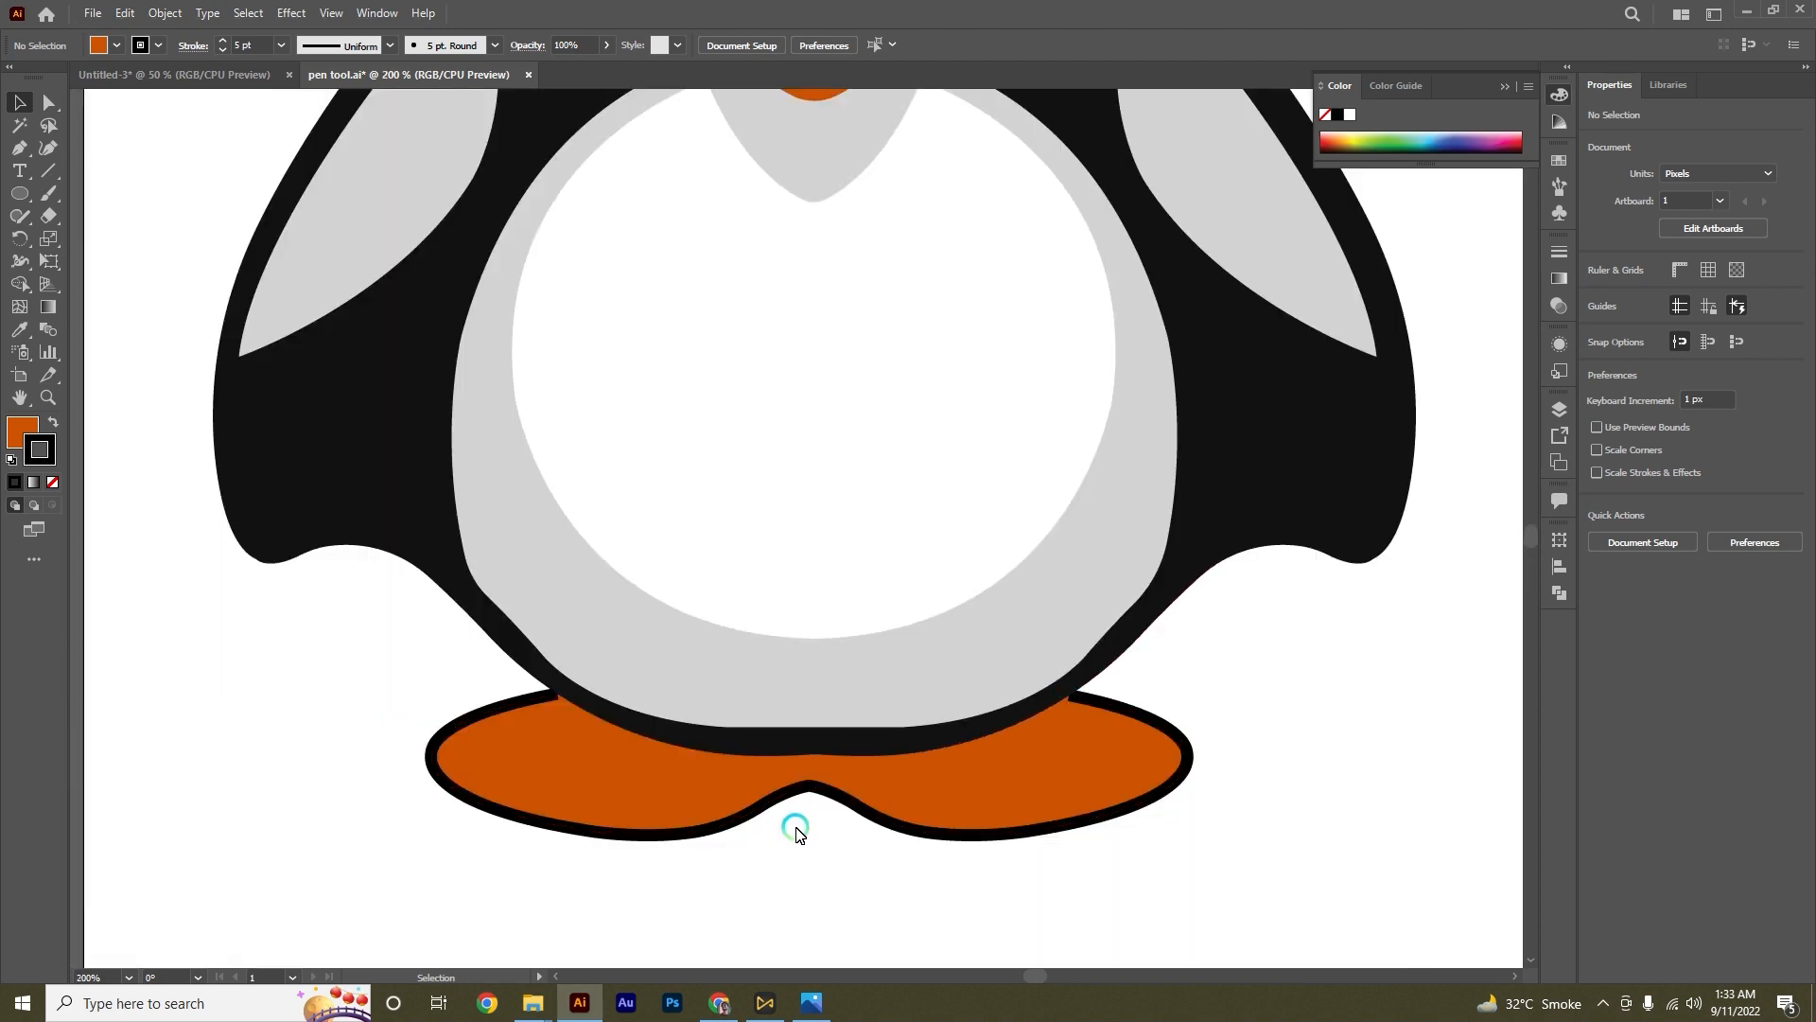
click(819, 793)
click(822, 787)
scroll(821, 790, up, 1)
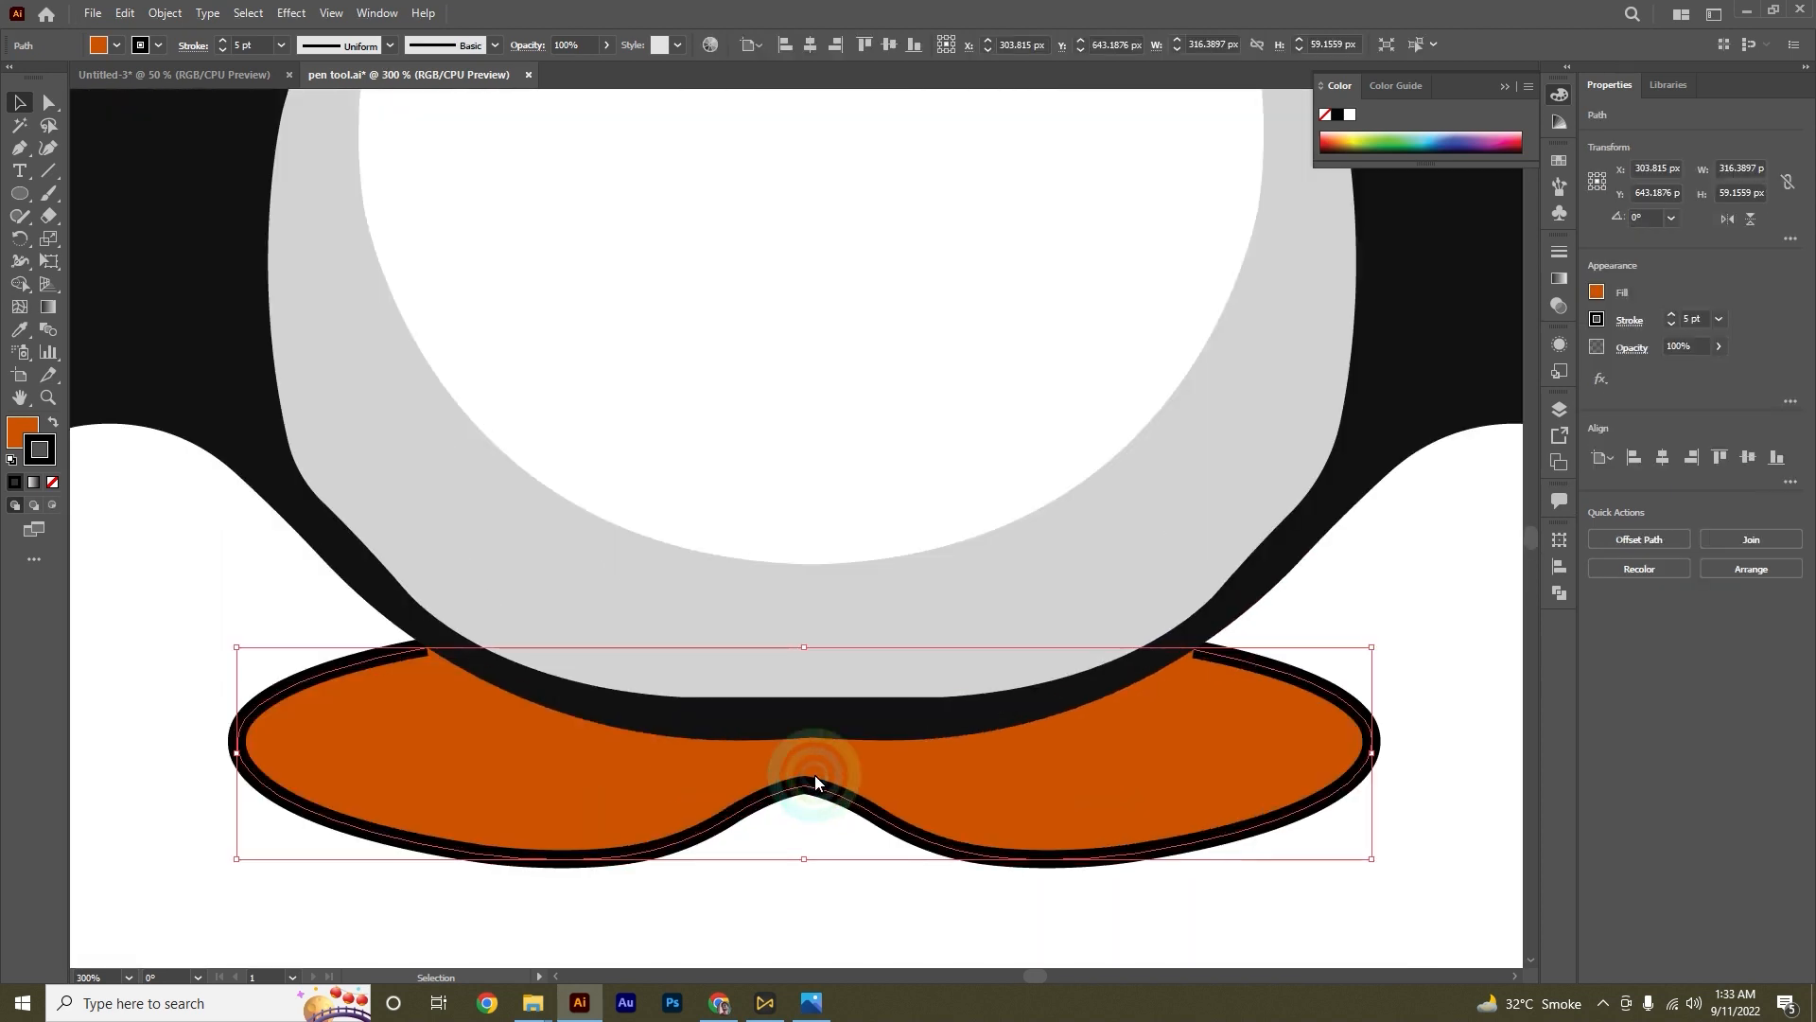
drag(804, 647, 803, 621)
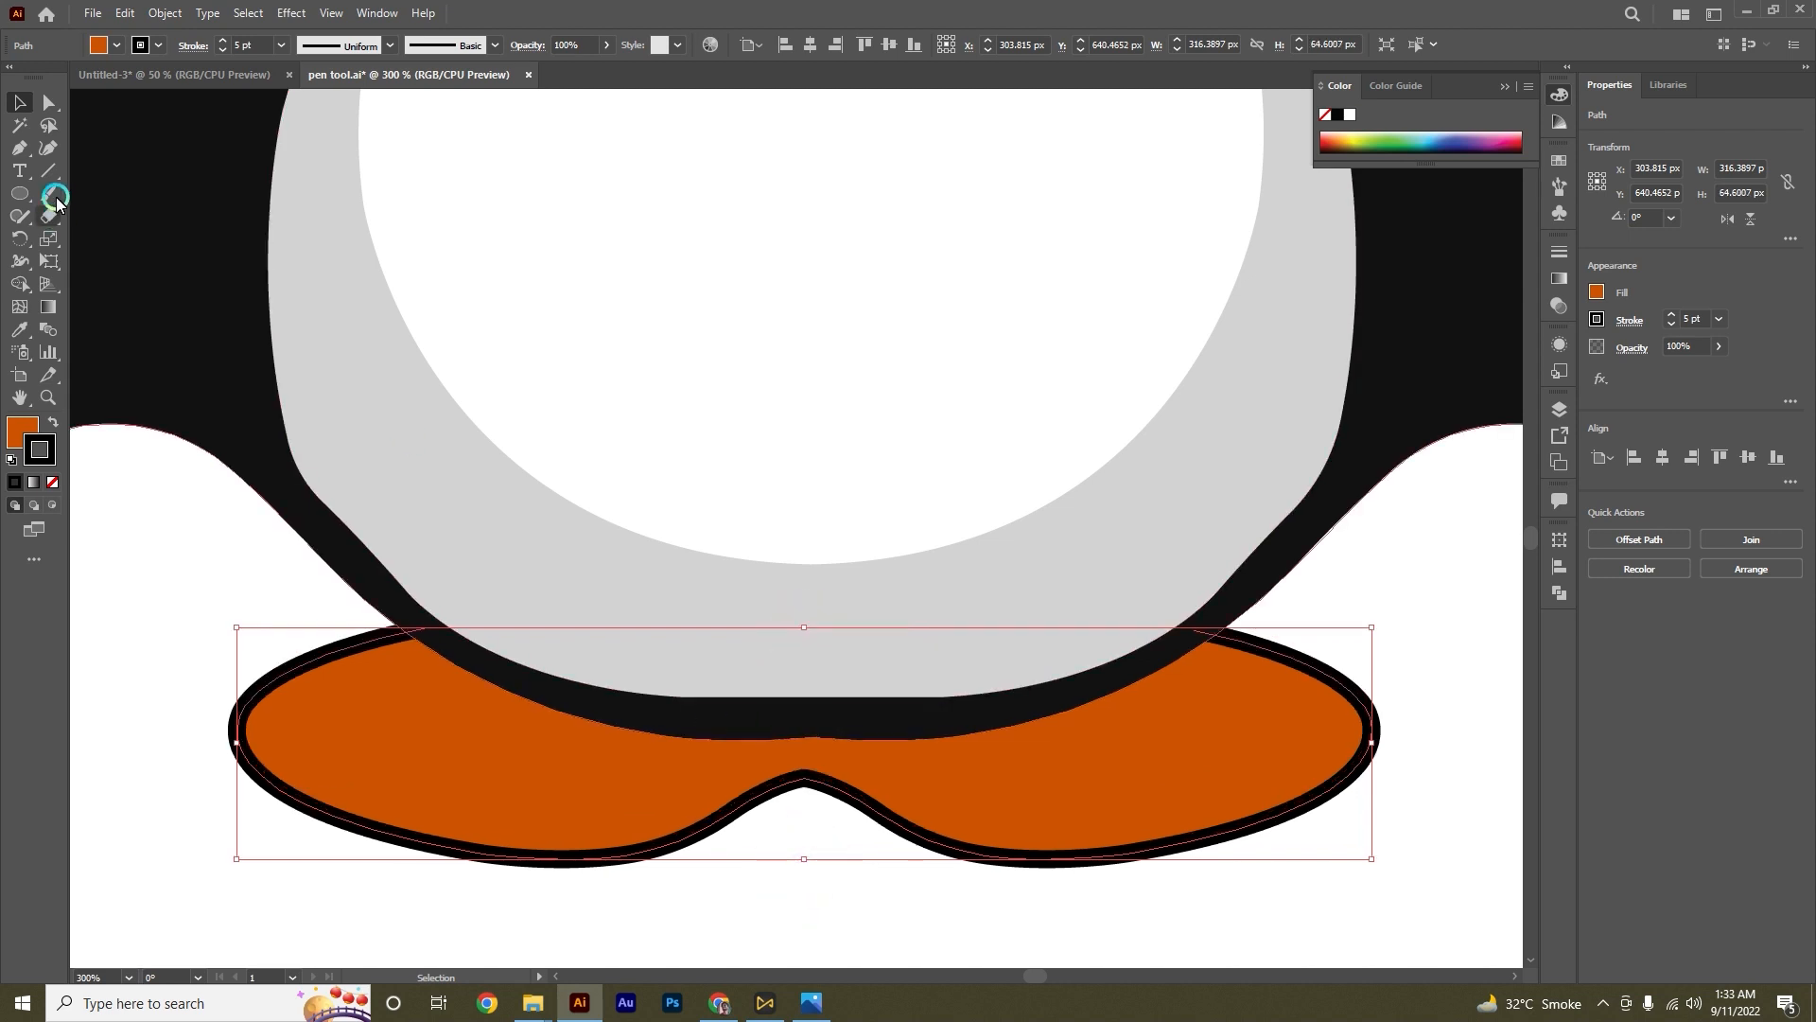
Step: Round the central notch between the two feet to a corner radius of about 35.4 px
click(50, 102)
click(804, 780)
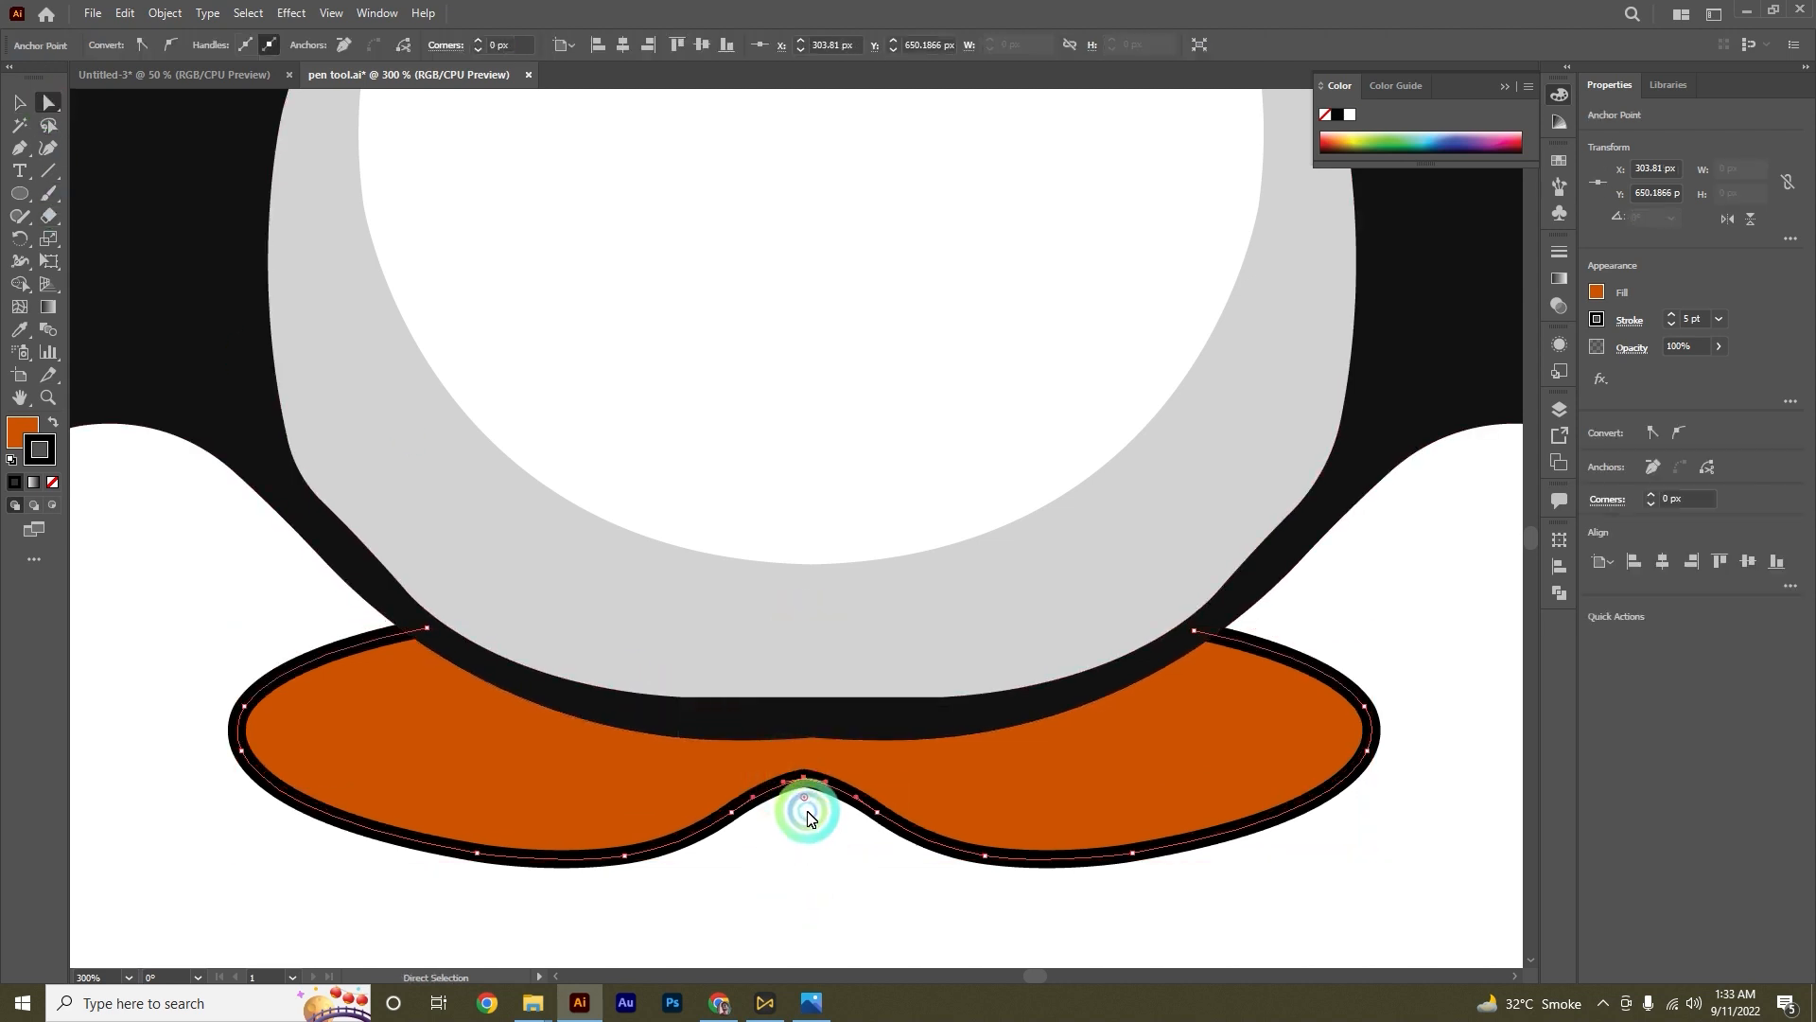
drag(804, 795, 805, 976)
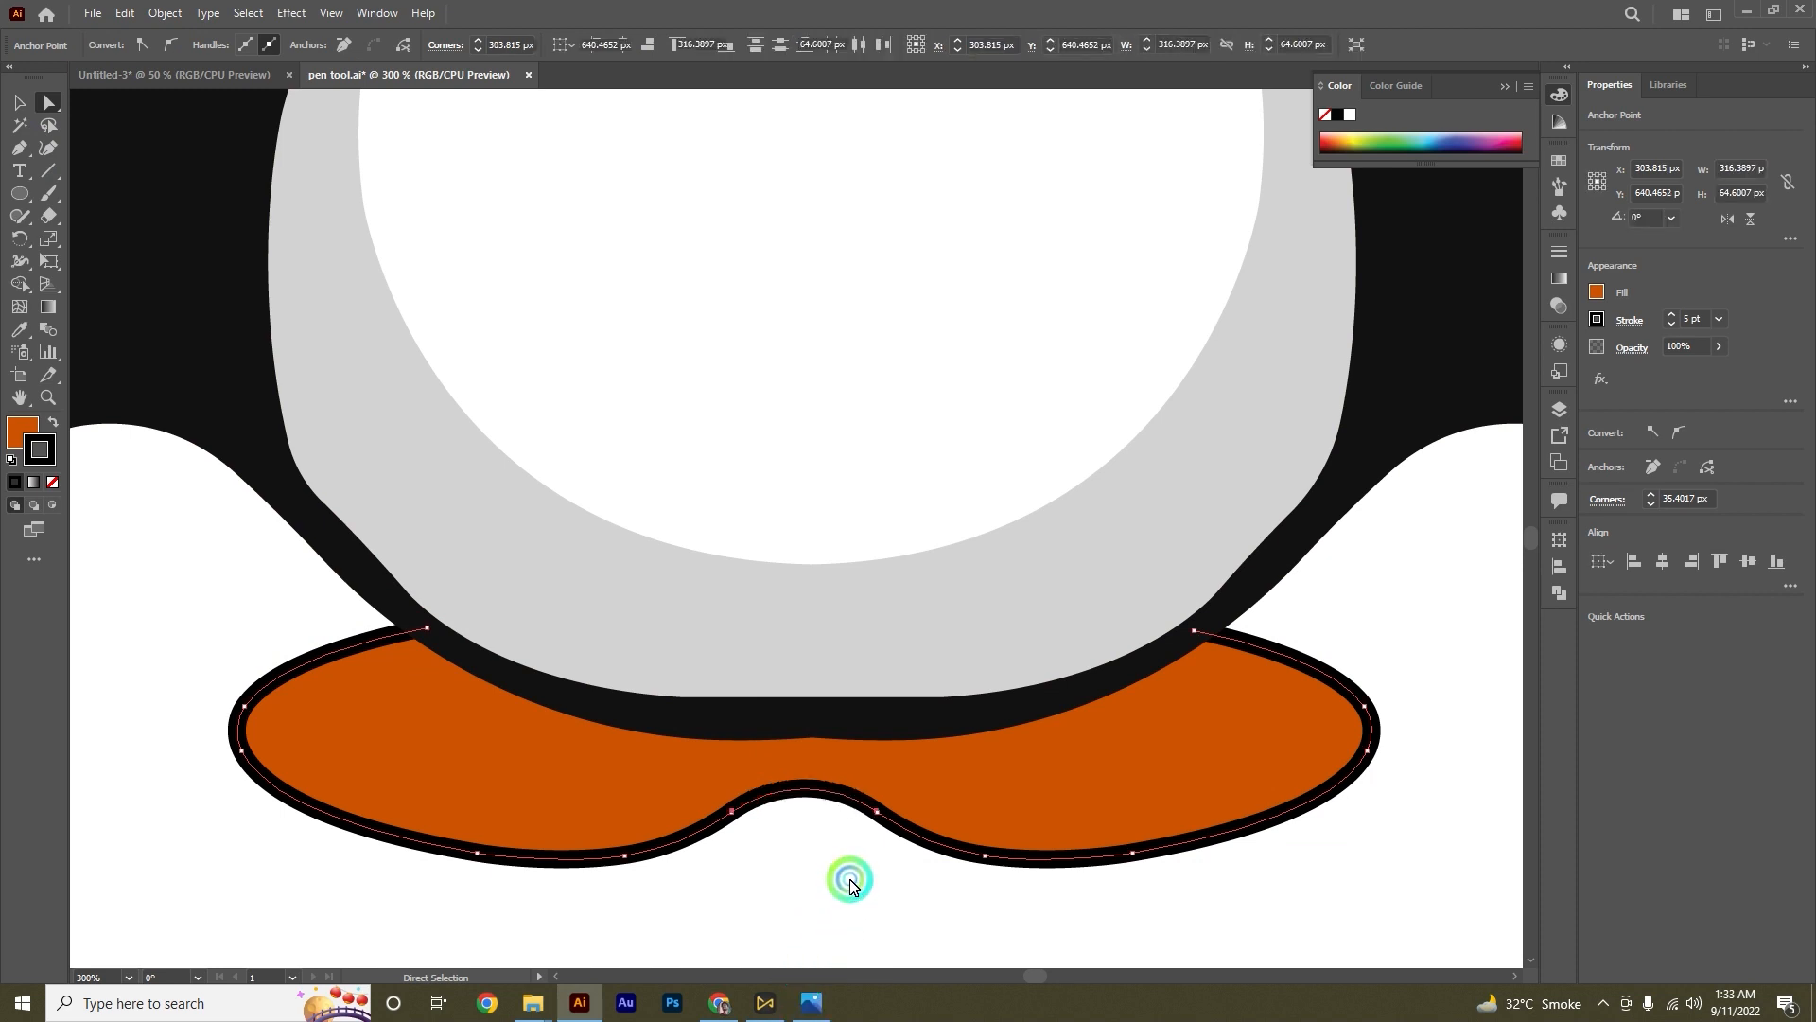
click(848, 876)
key(ctrl+1)
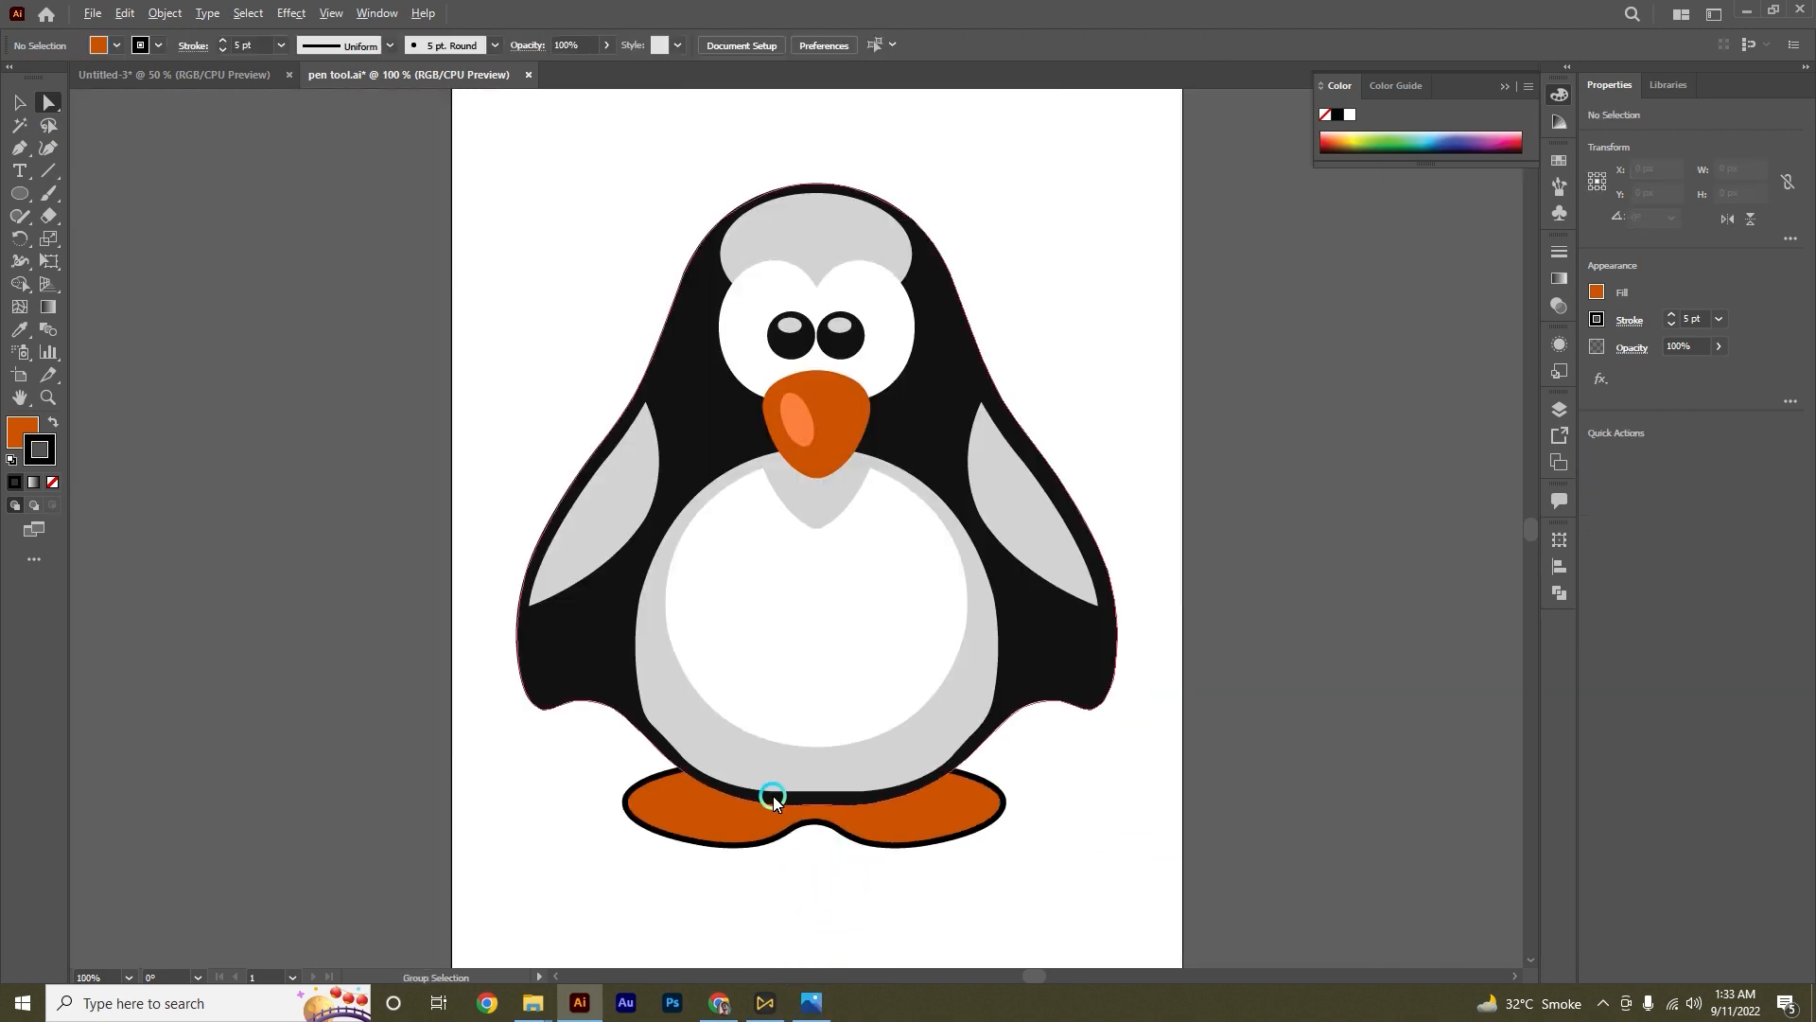
Step: Add a black 5 pt stroke to the penguin's black body shape
scroll(771, 797, up, 1)
scroll(601, 740, down, 1)
click(18, 102)
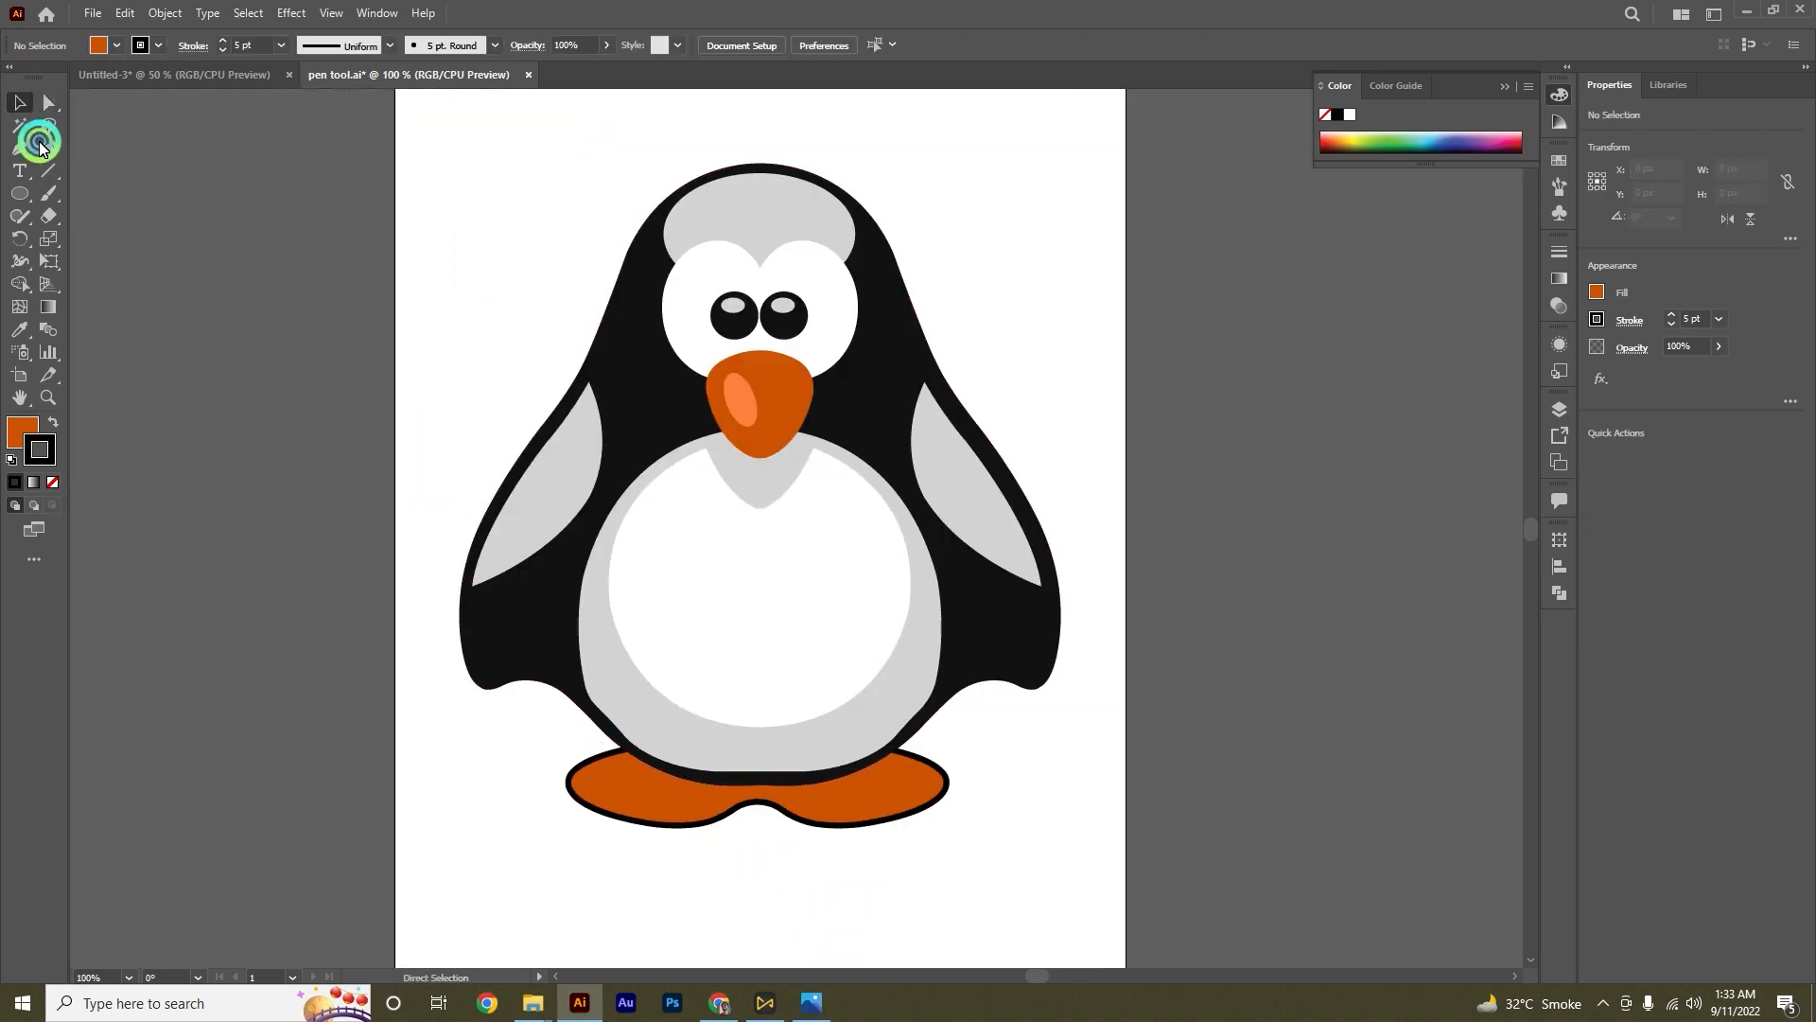
click(609, 345)
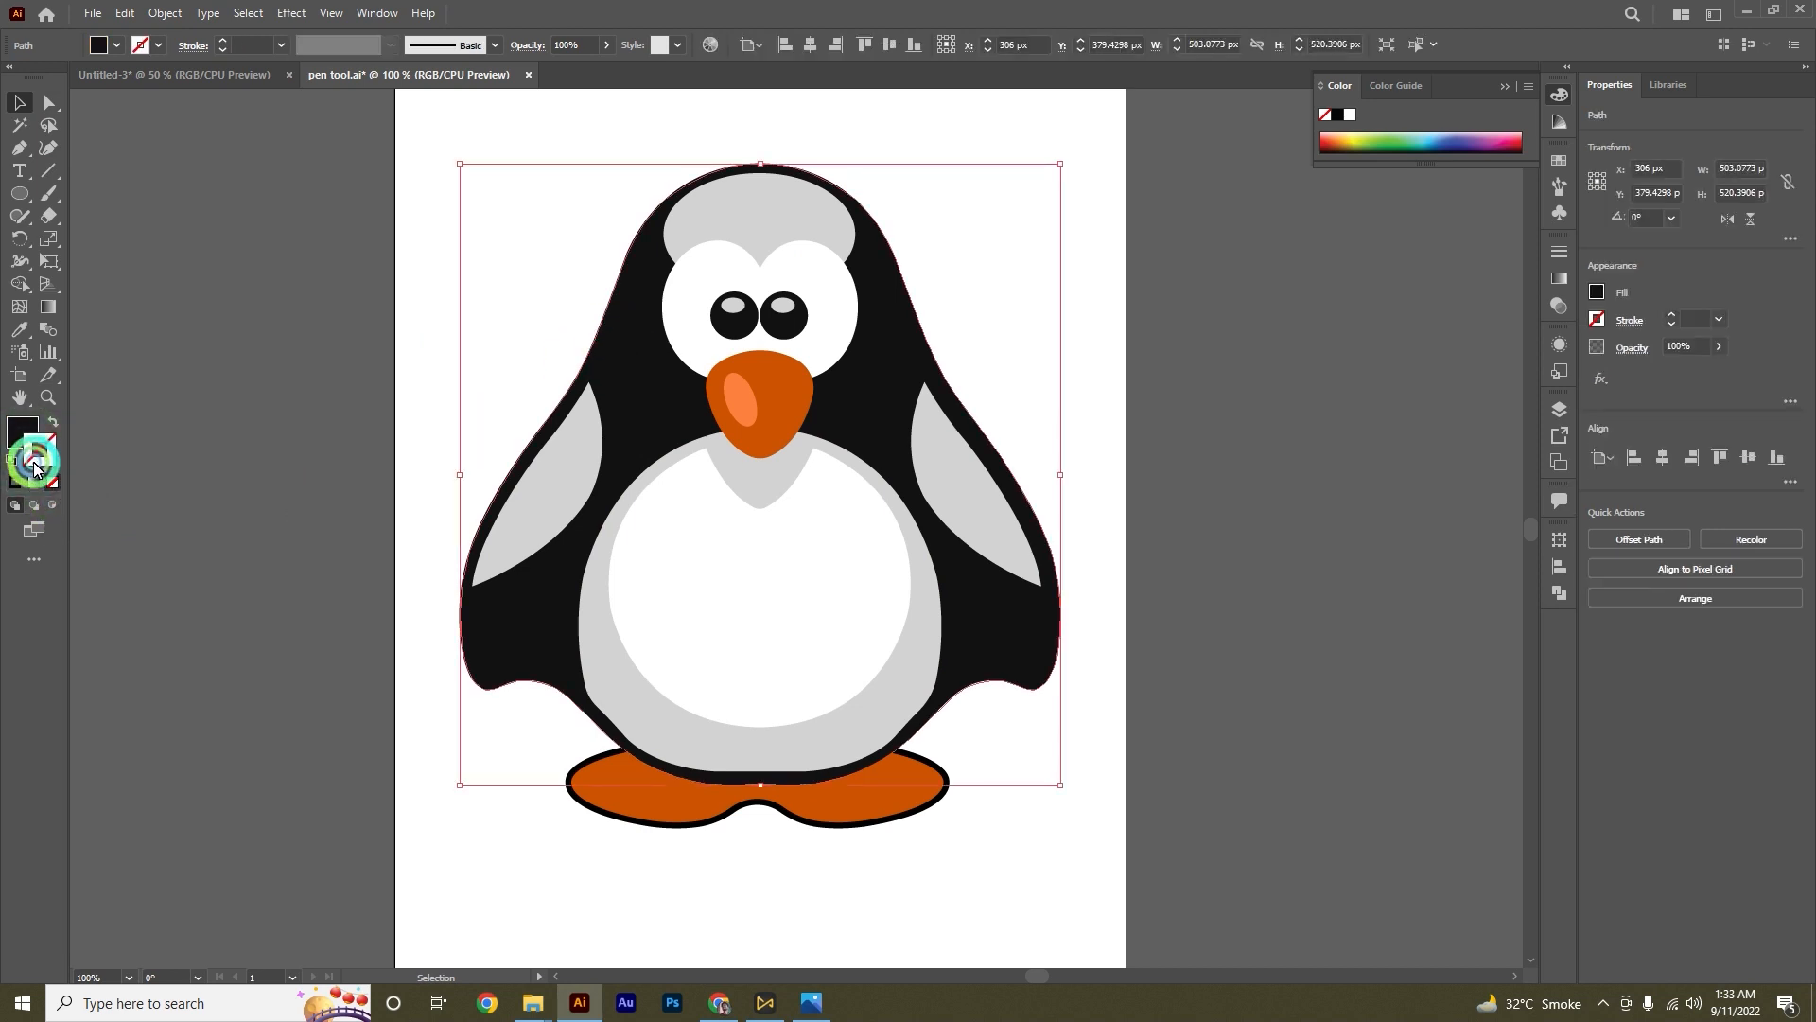
click(14, 481)
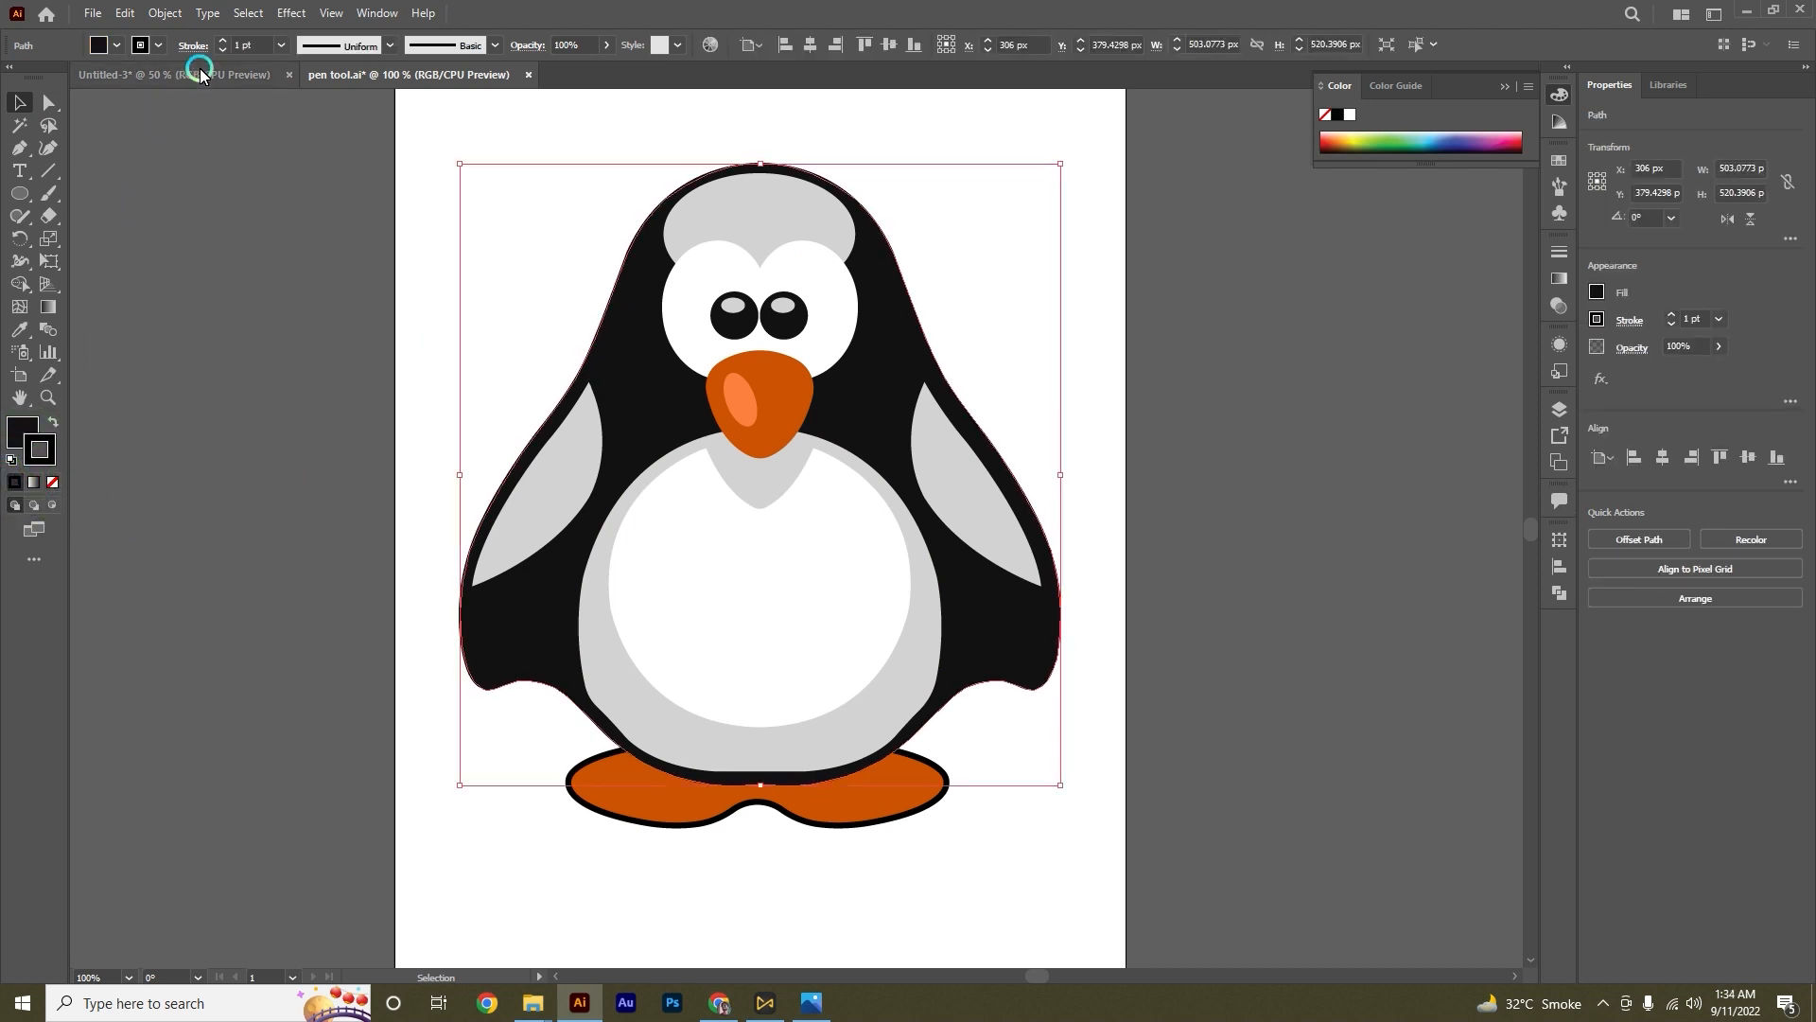
click(220, 40)
click(220, 41)
click(221, 41)
click(220, 40)
click(364, 305)
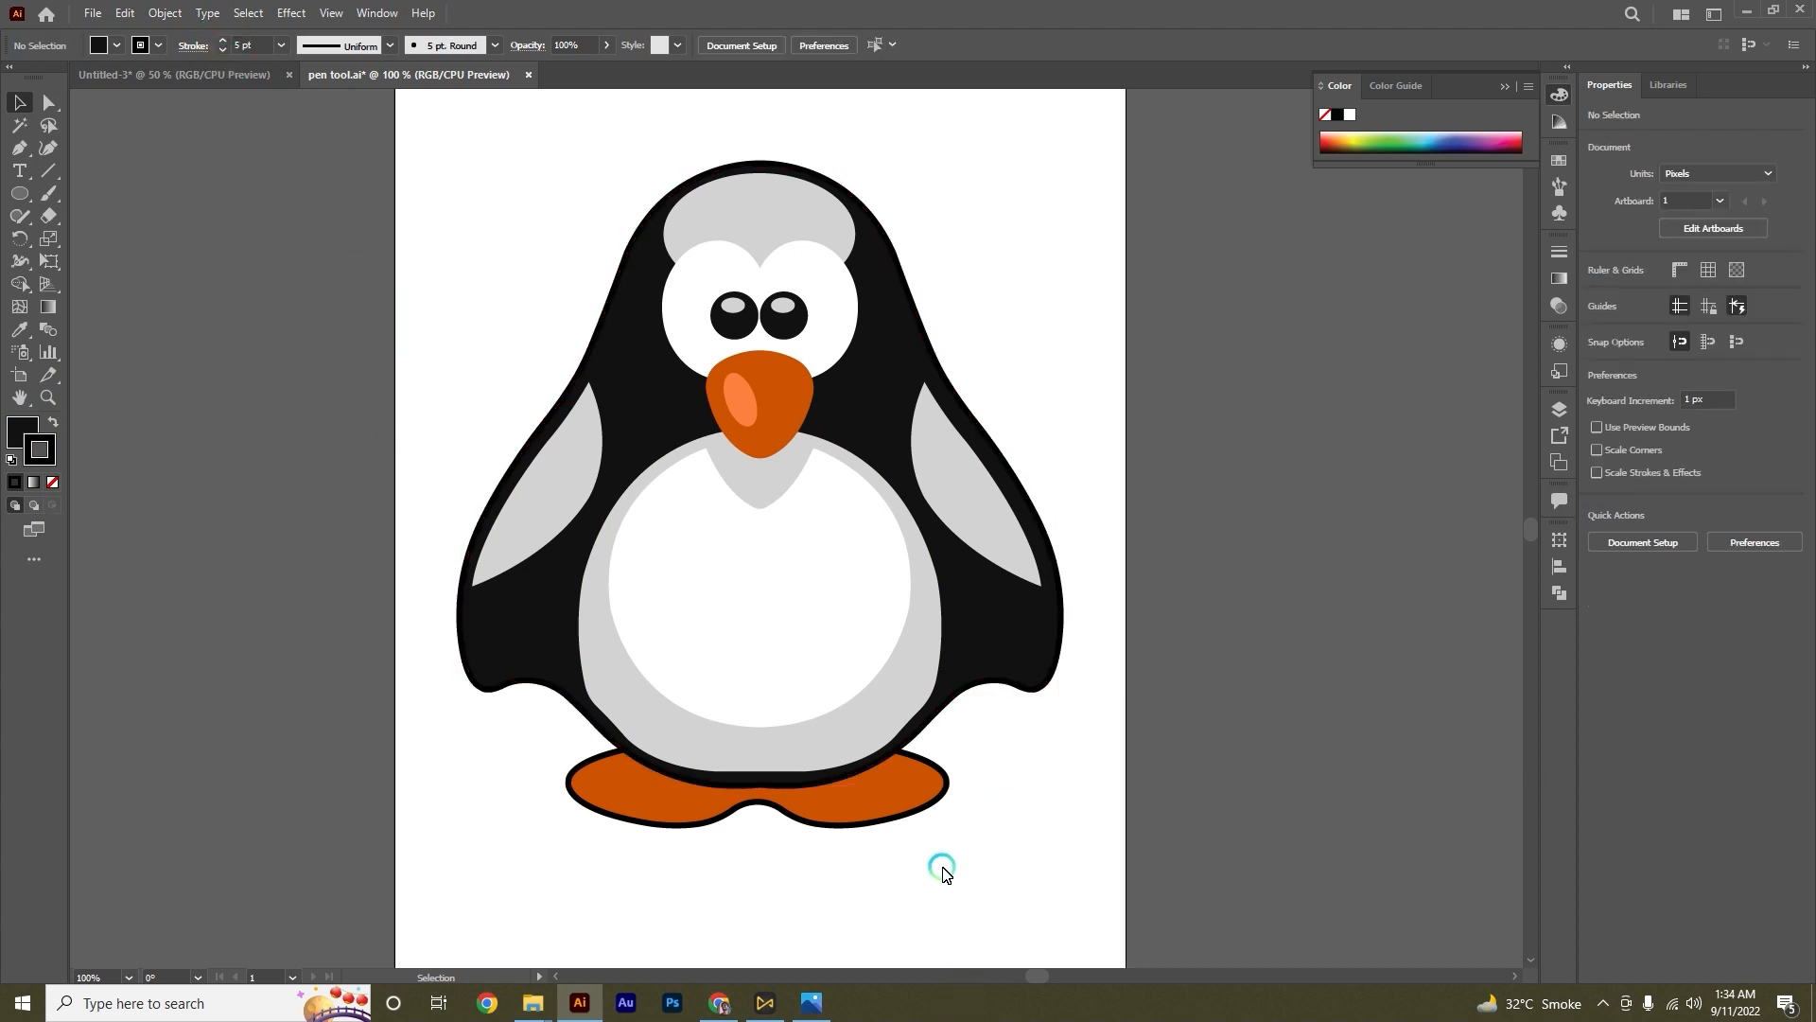
Step: Outline the orange beak with a black 5 pt stroke
scroll(979, 794, down, 1)
scroll(810, 515, up, 2)
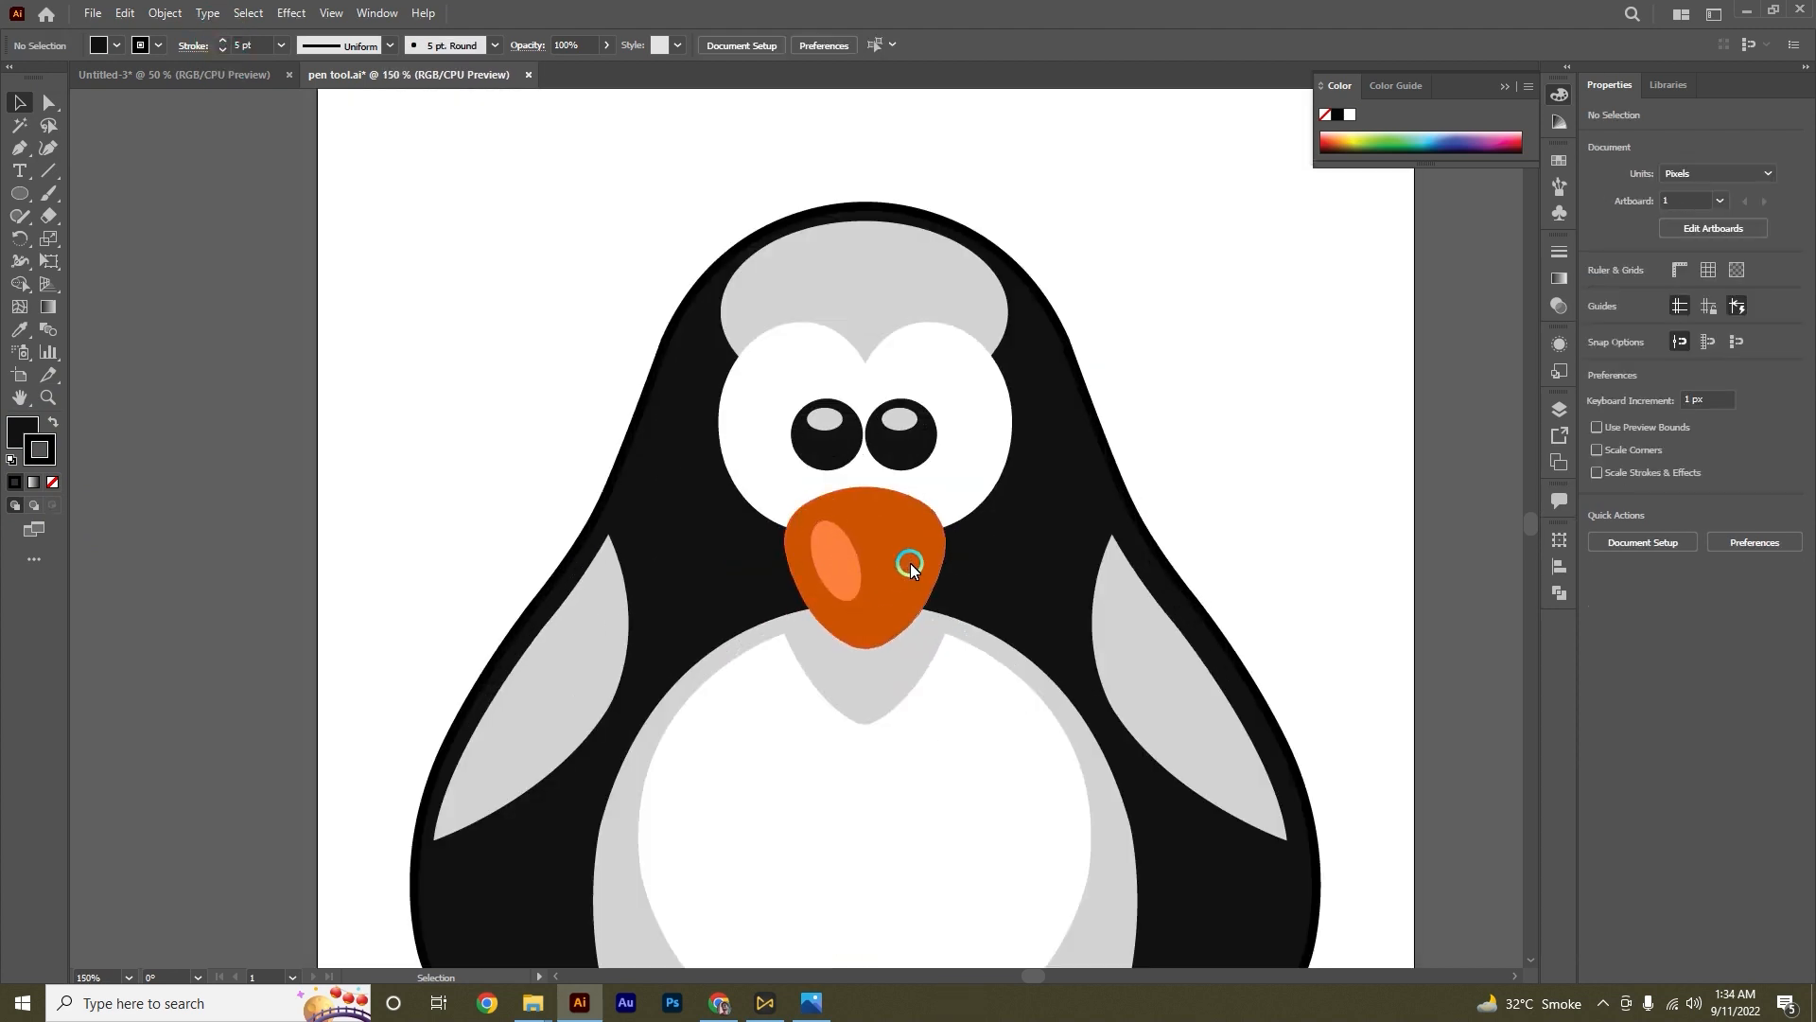
click(913, 562)
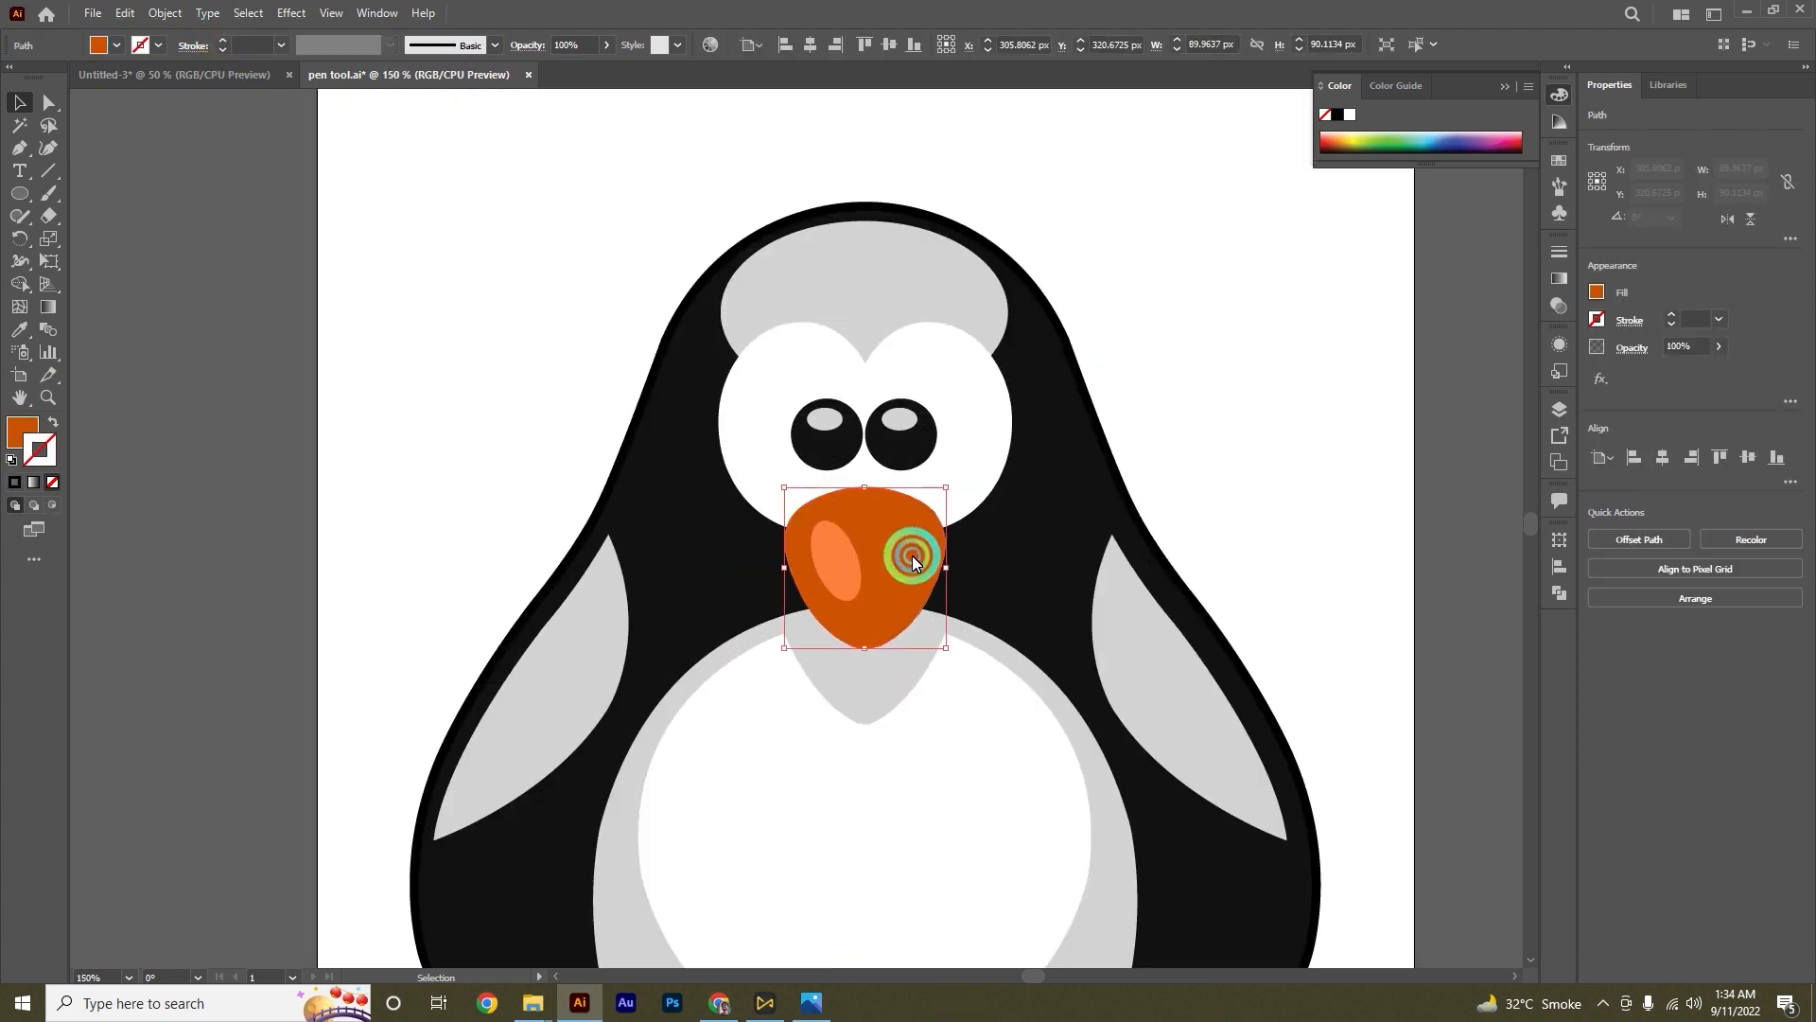
click(15, 483)
click(223, 42)
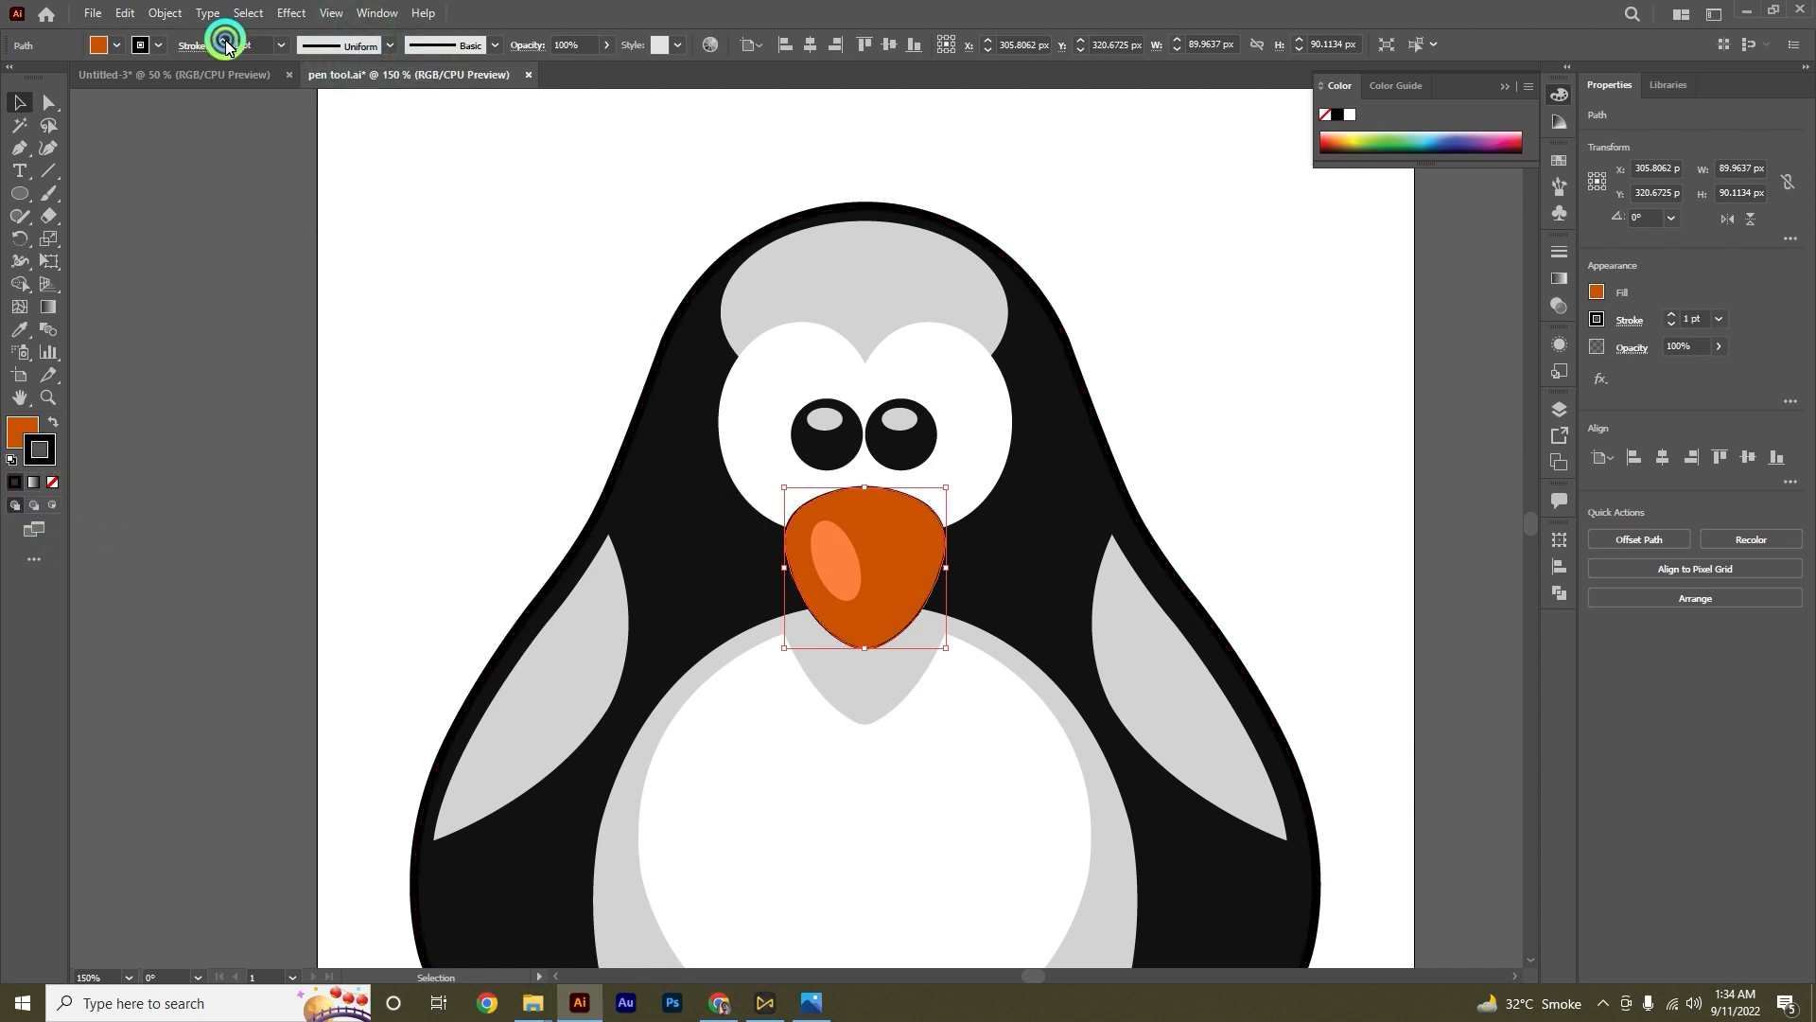
click(223, 41)
click(223, 41)
click(223, 41)
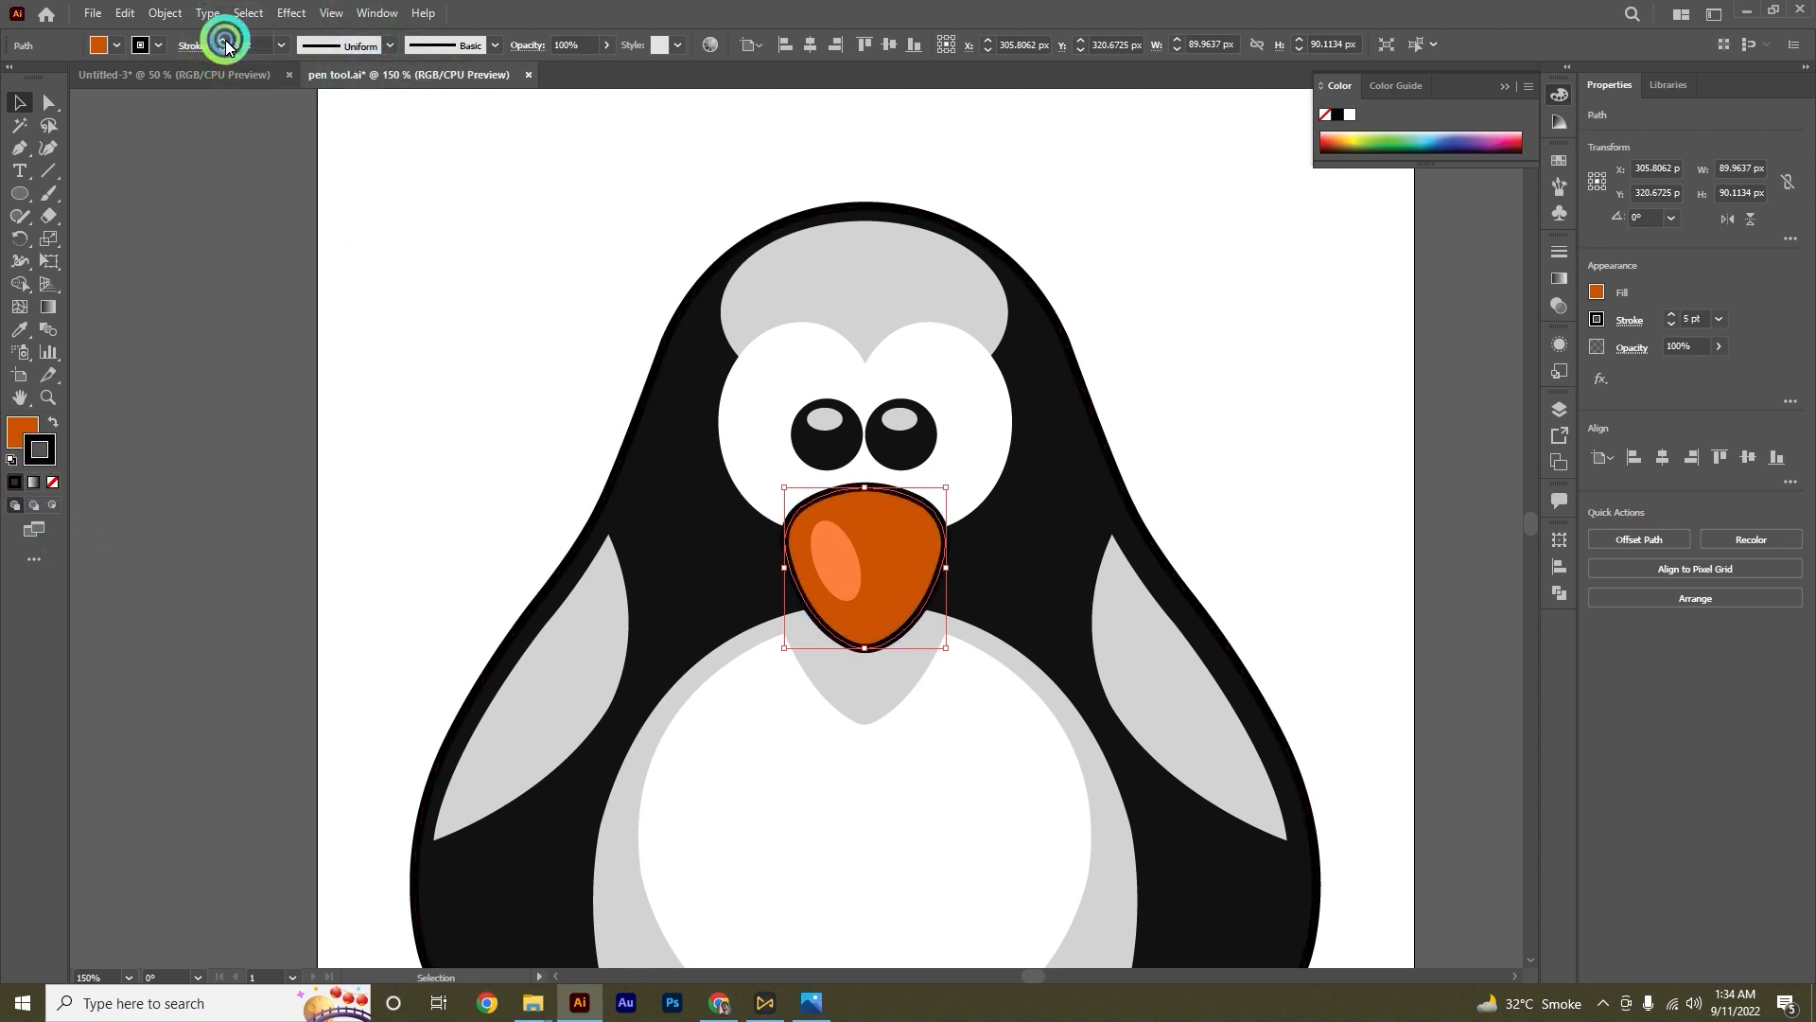
click(350, 302)
Step: Give the white shape around the eyes a black stroke of 5 pt
scroll(475, 385, down, 1)
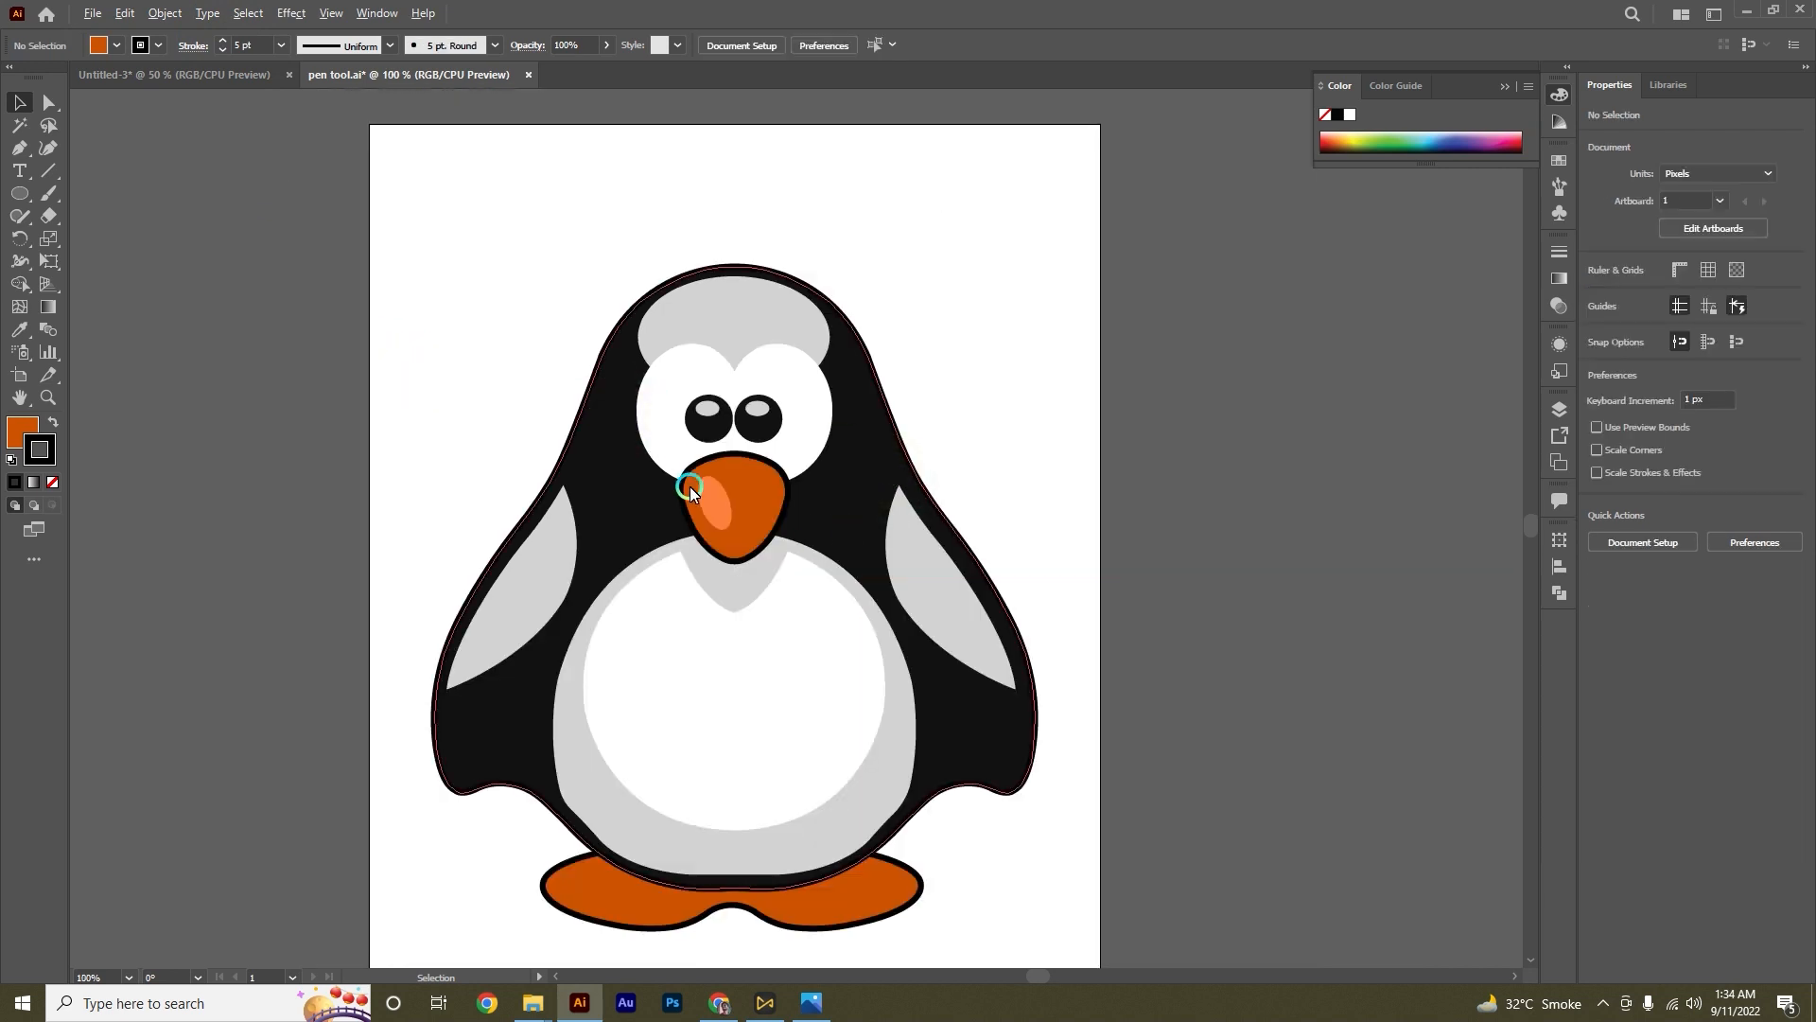
scroll(690, 486, up, 1)
click(669, 344)
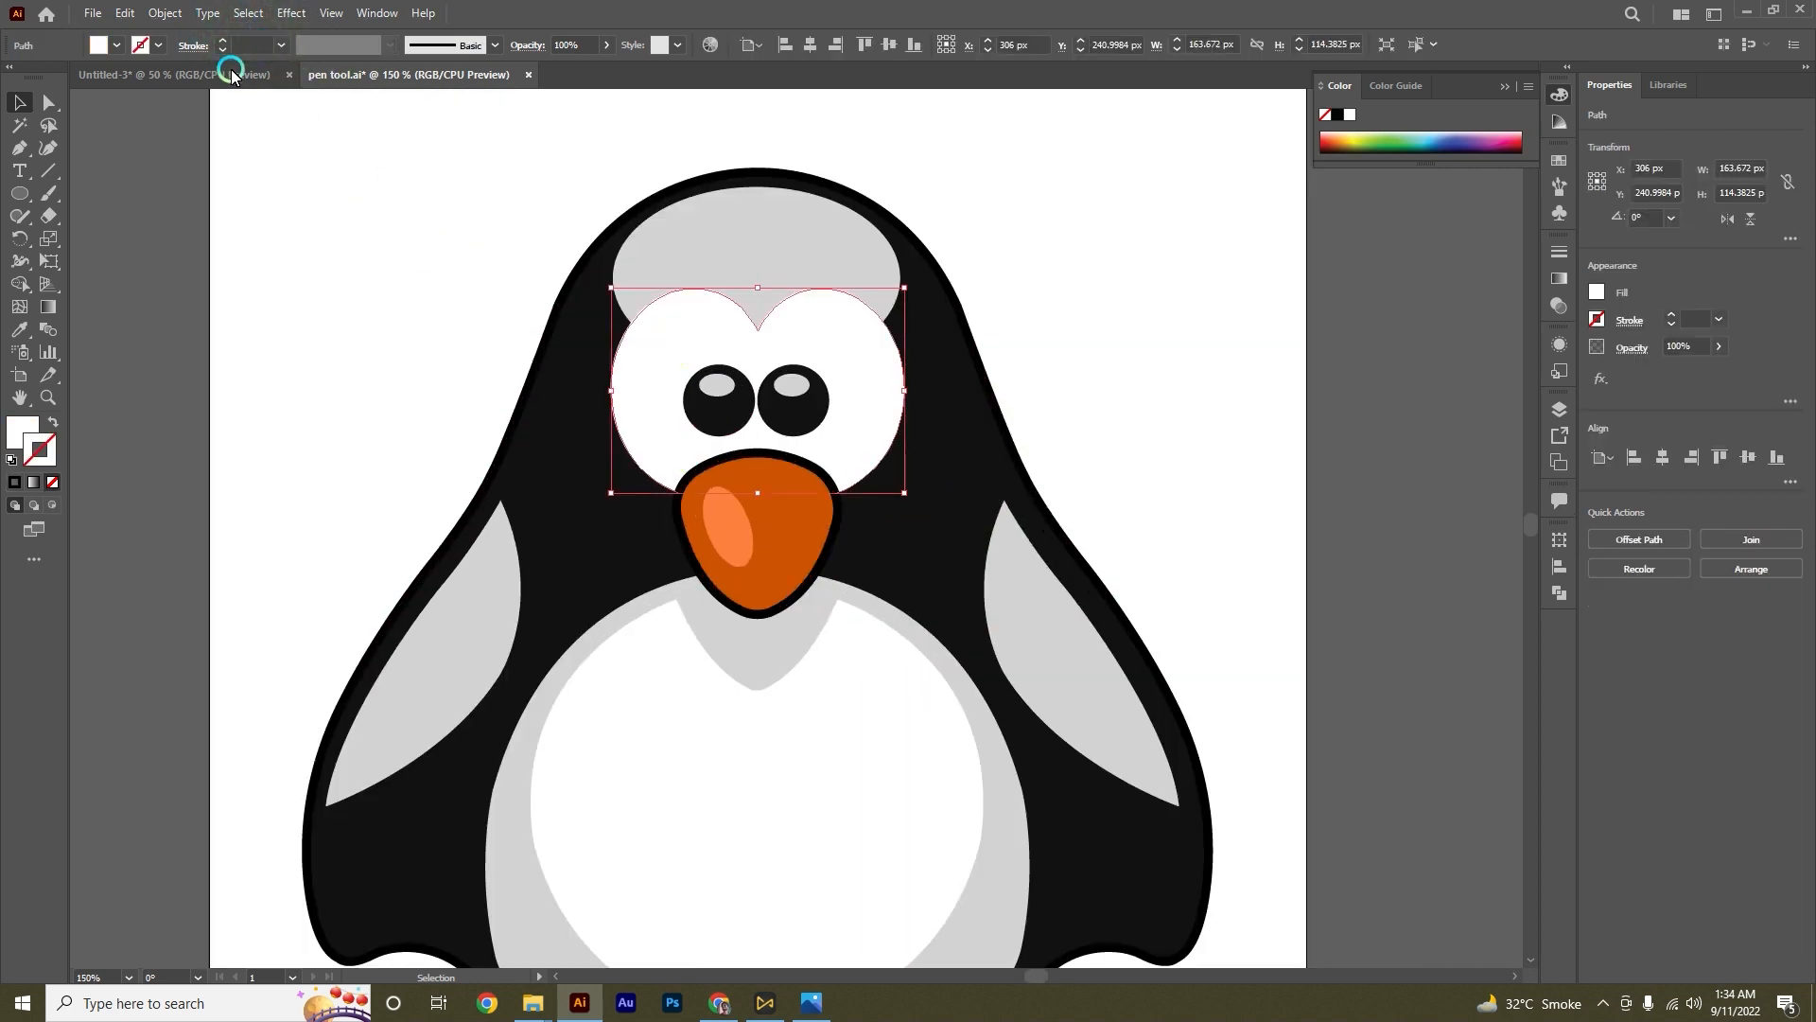
click(14, 482)
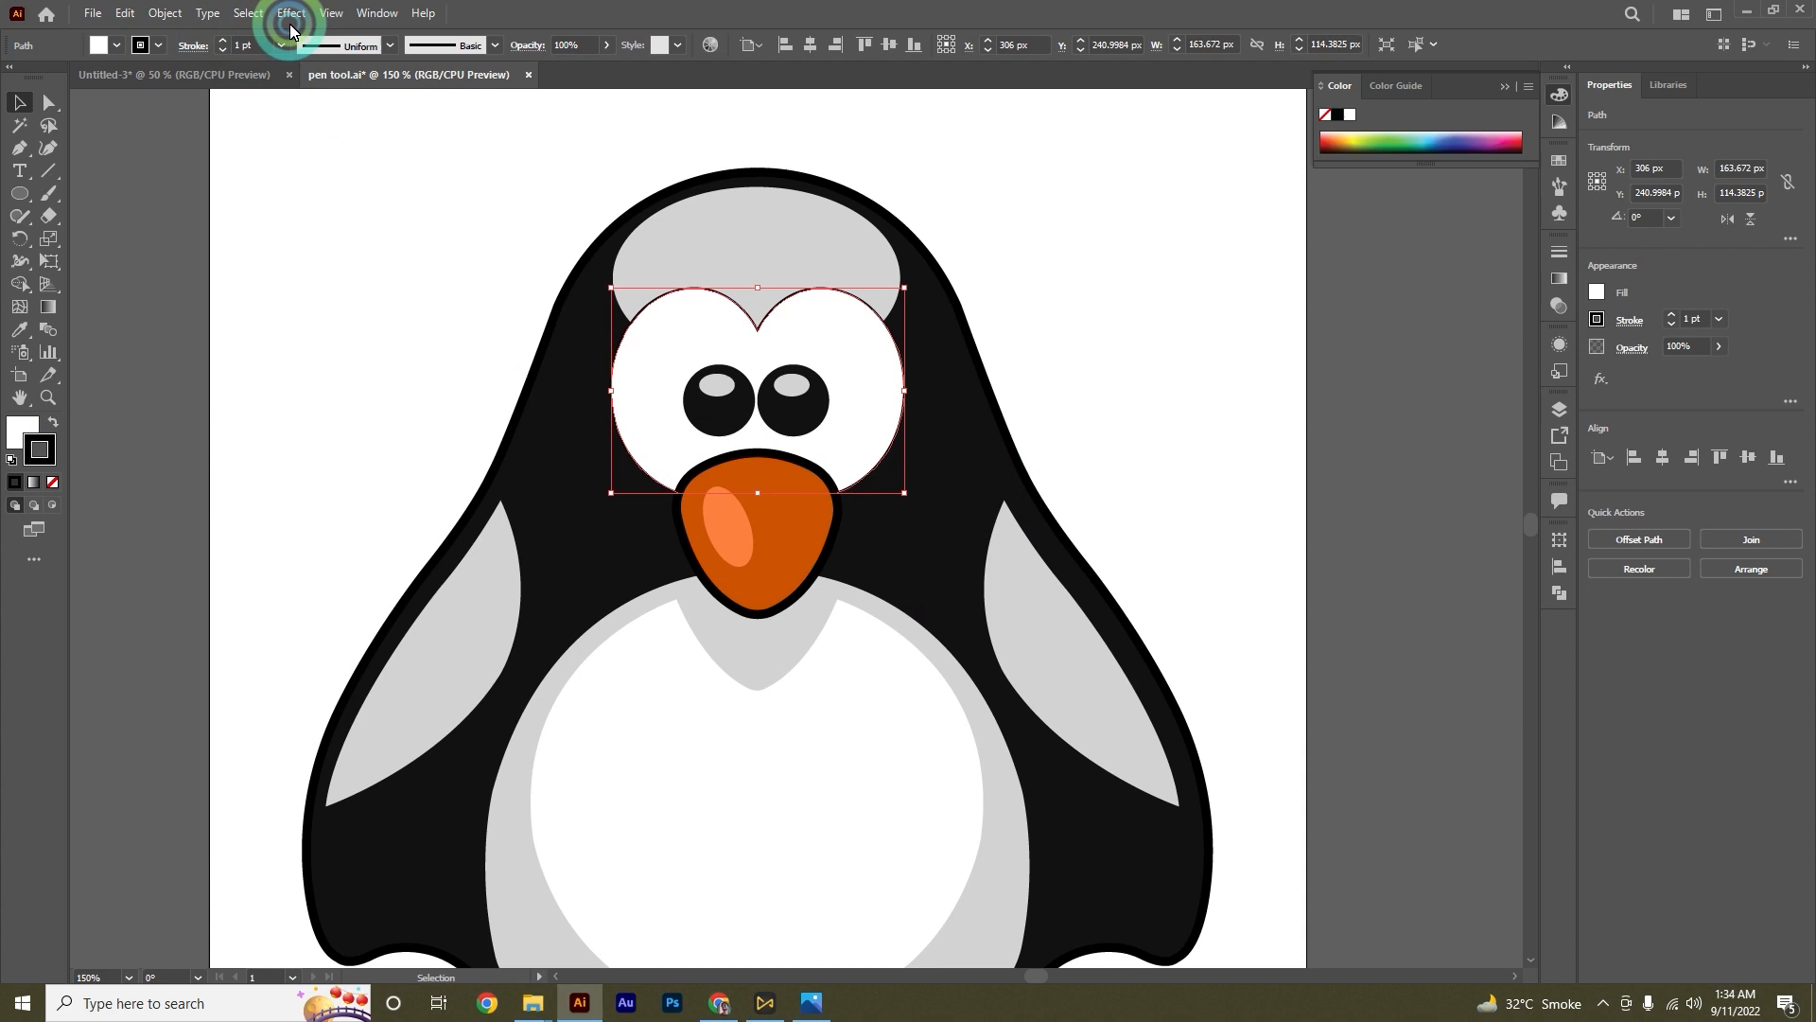
click(223, 40)
click(224, 41)
click(223, 41)
click(223, 41)
click(174, 247)
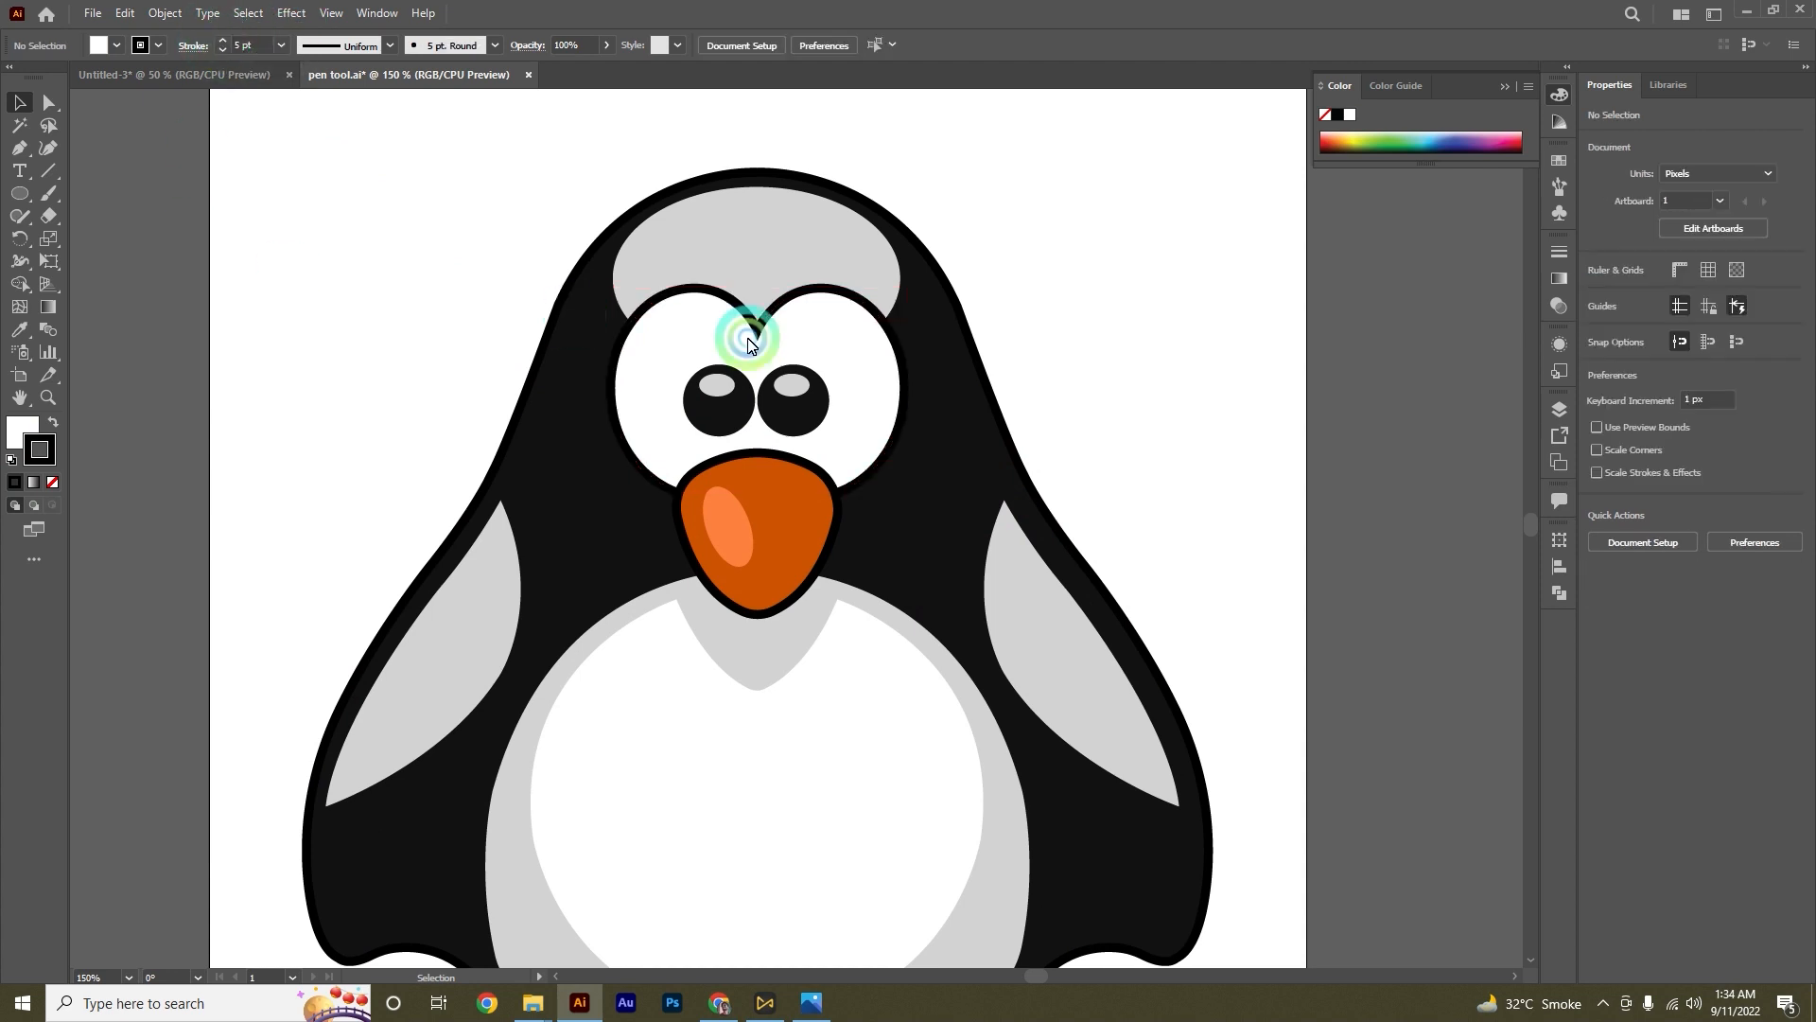
Step: Apply a black 5 pt outline to the large grey belly shape
scroll(867, 251, down, 1)
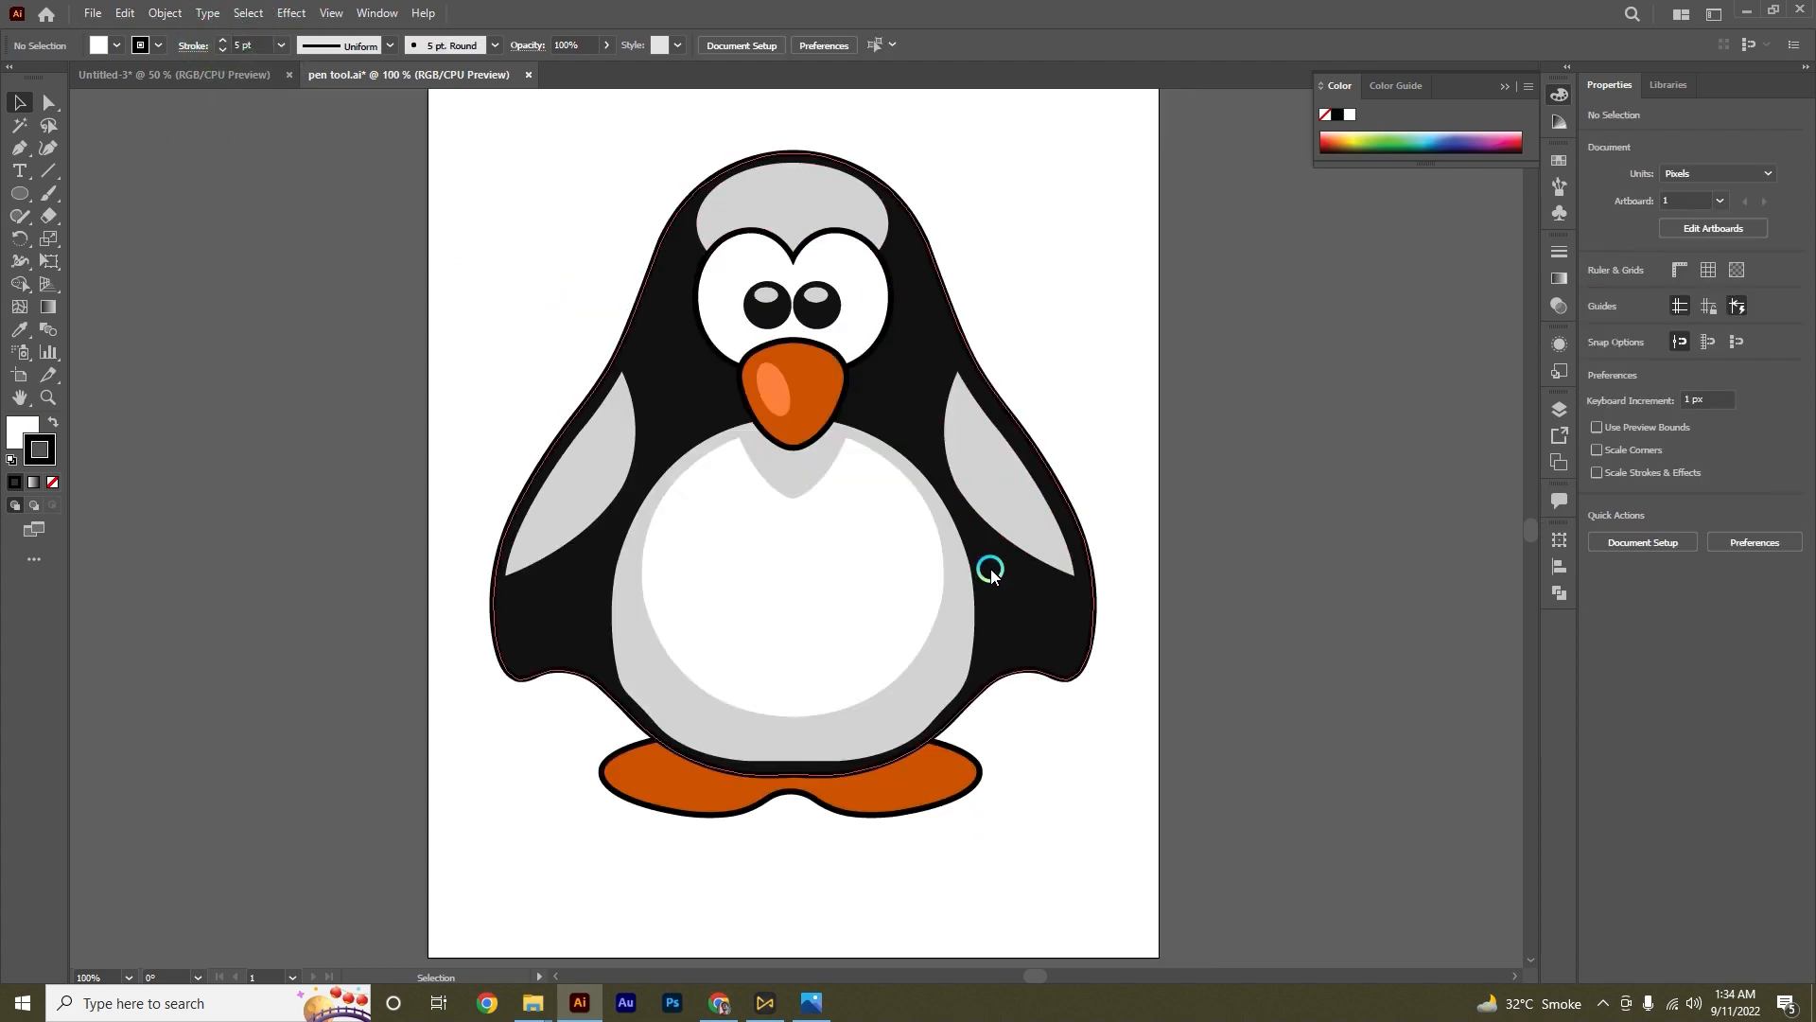
scroll(991, 570, down, 1)
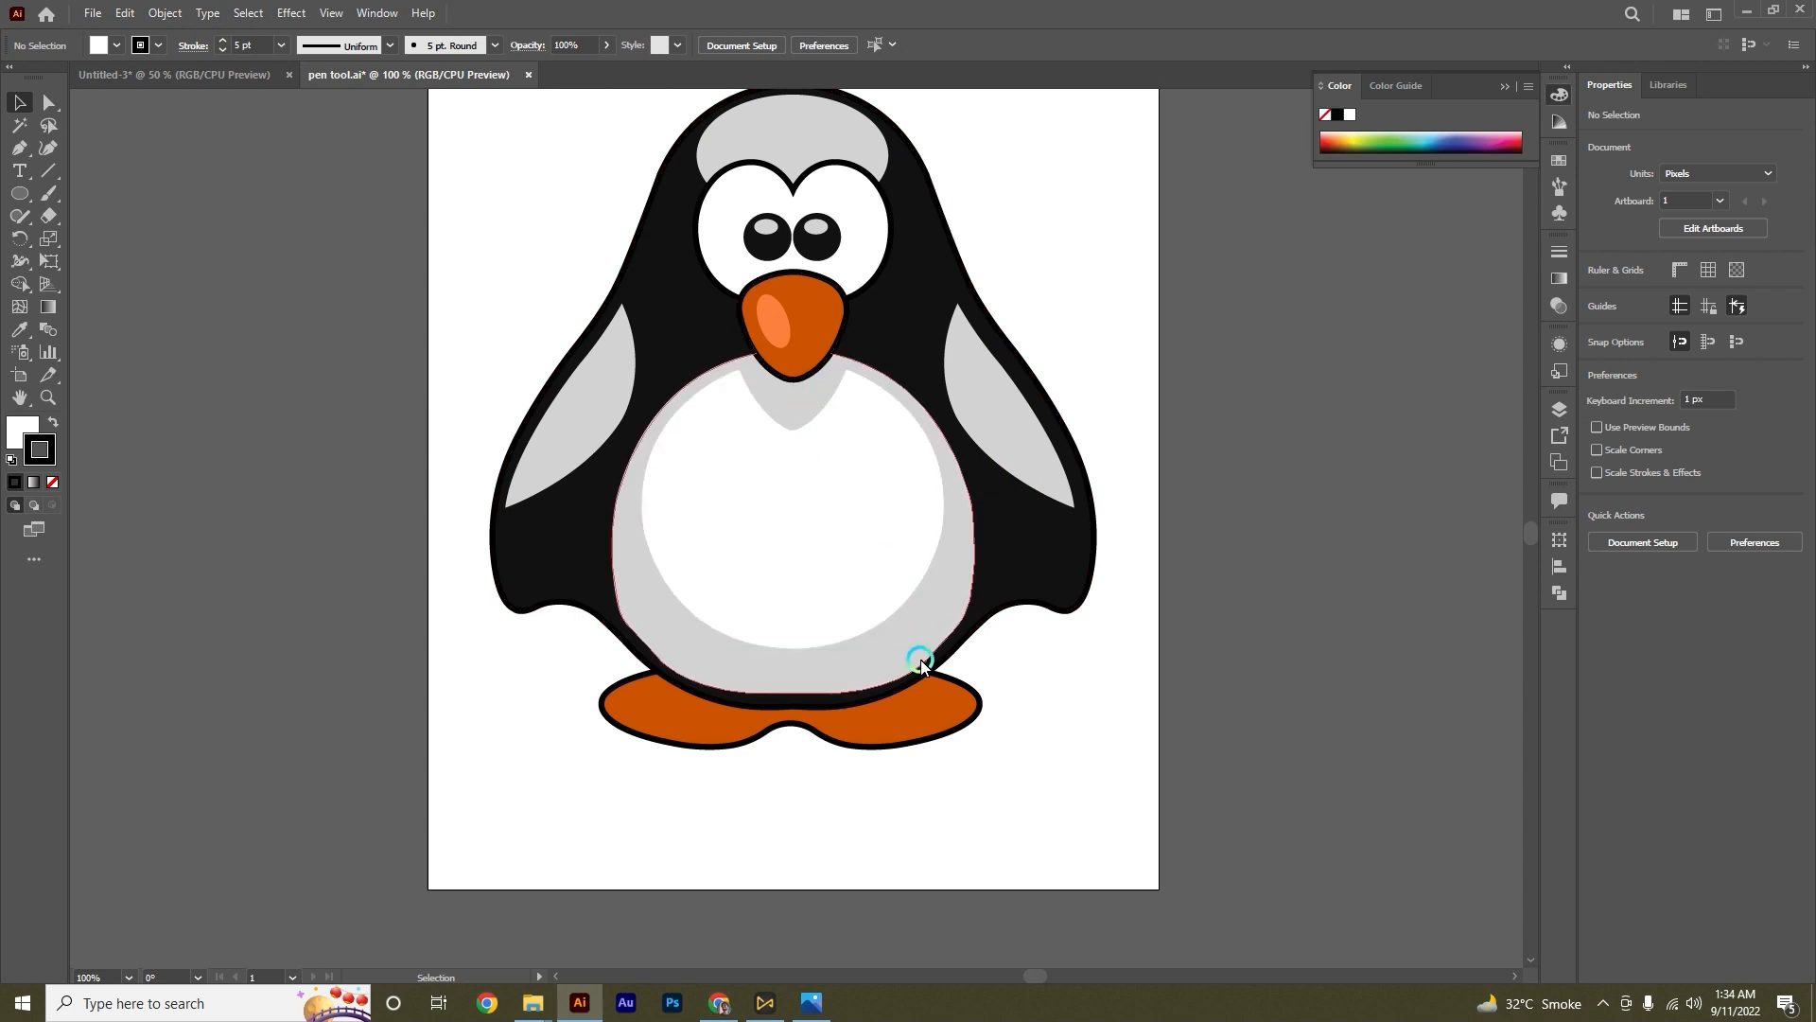
click(963, 605)
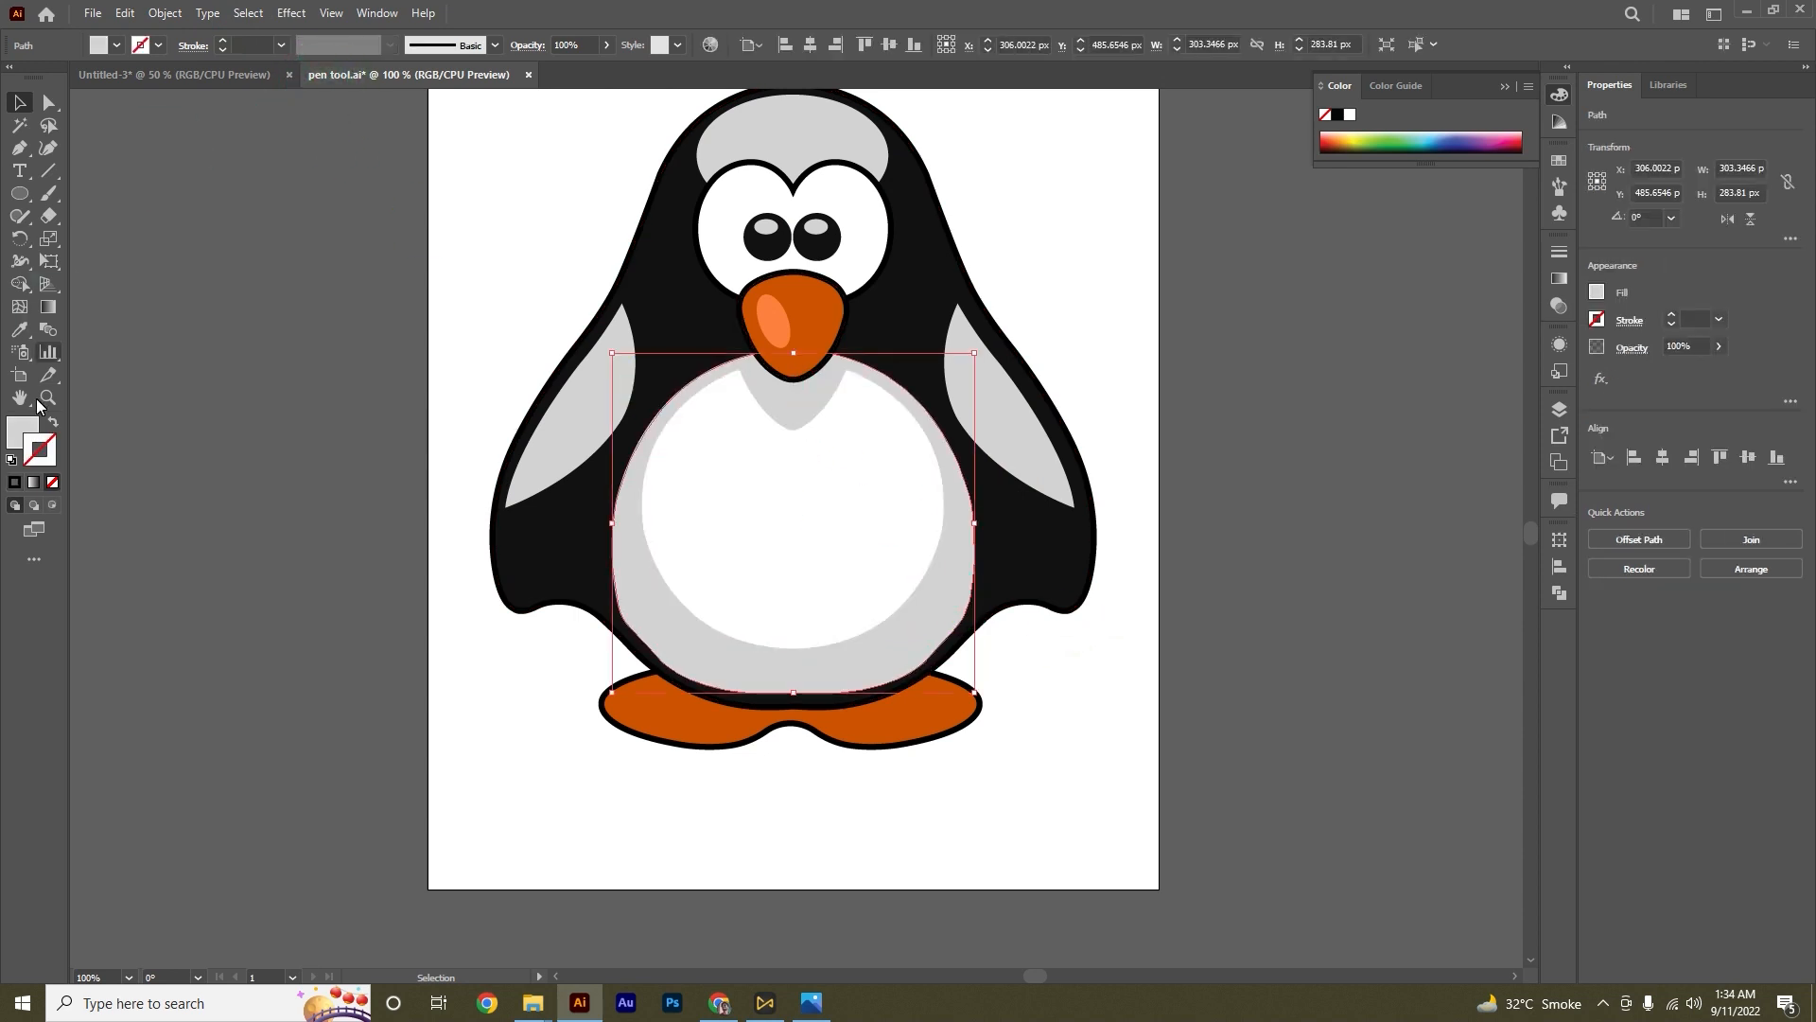
click(14, 482)
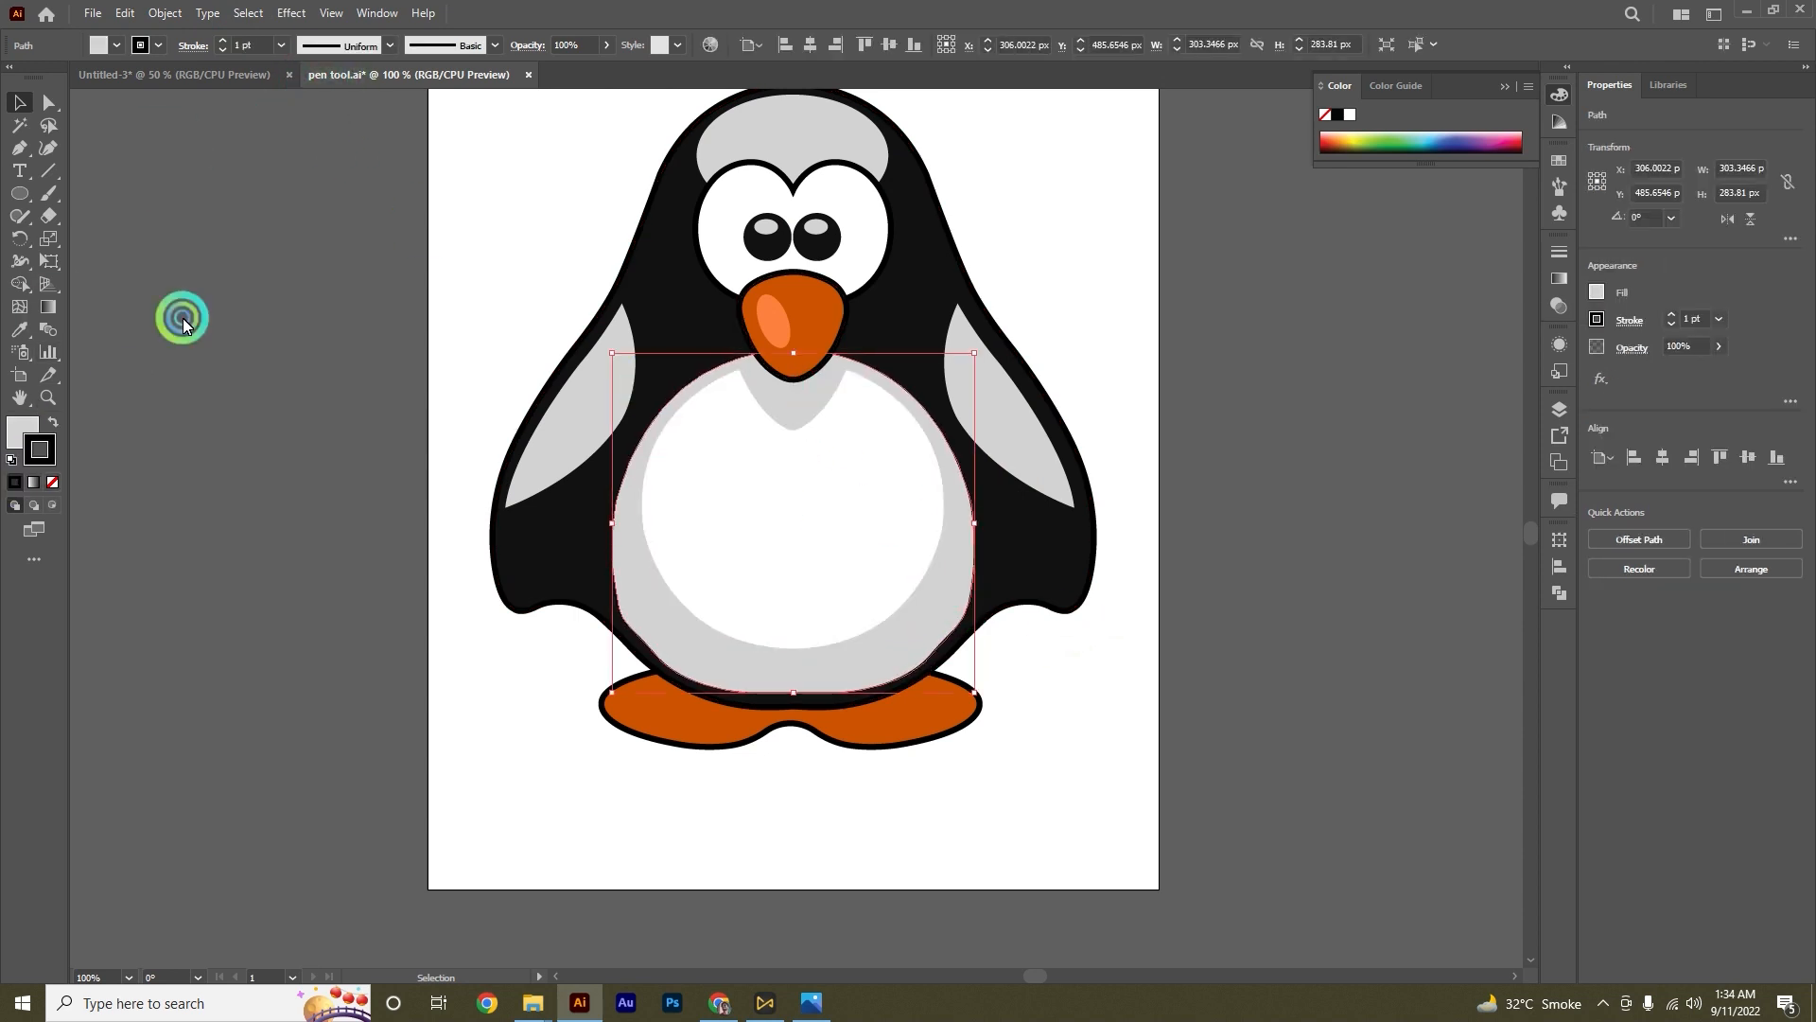
click(219, 42)
click(220, 42)
click(219, 41)
click(219, 42)
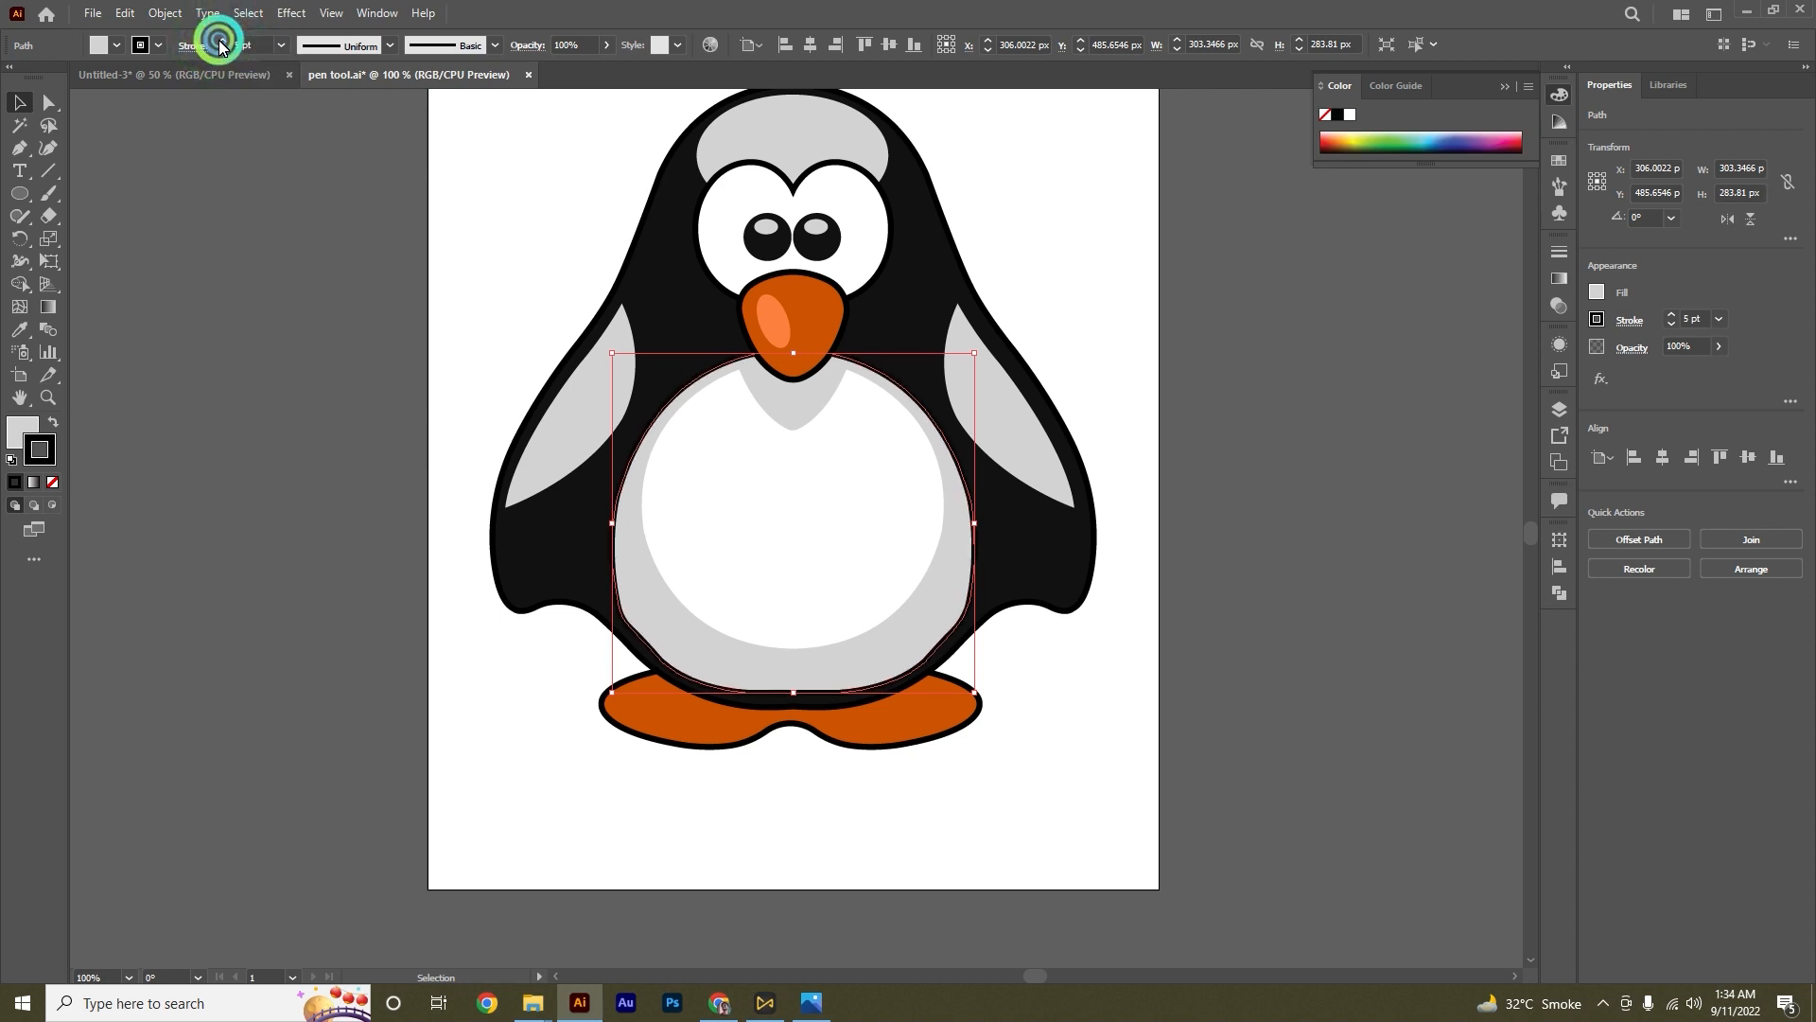
click(296, 366)
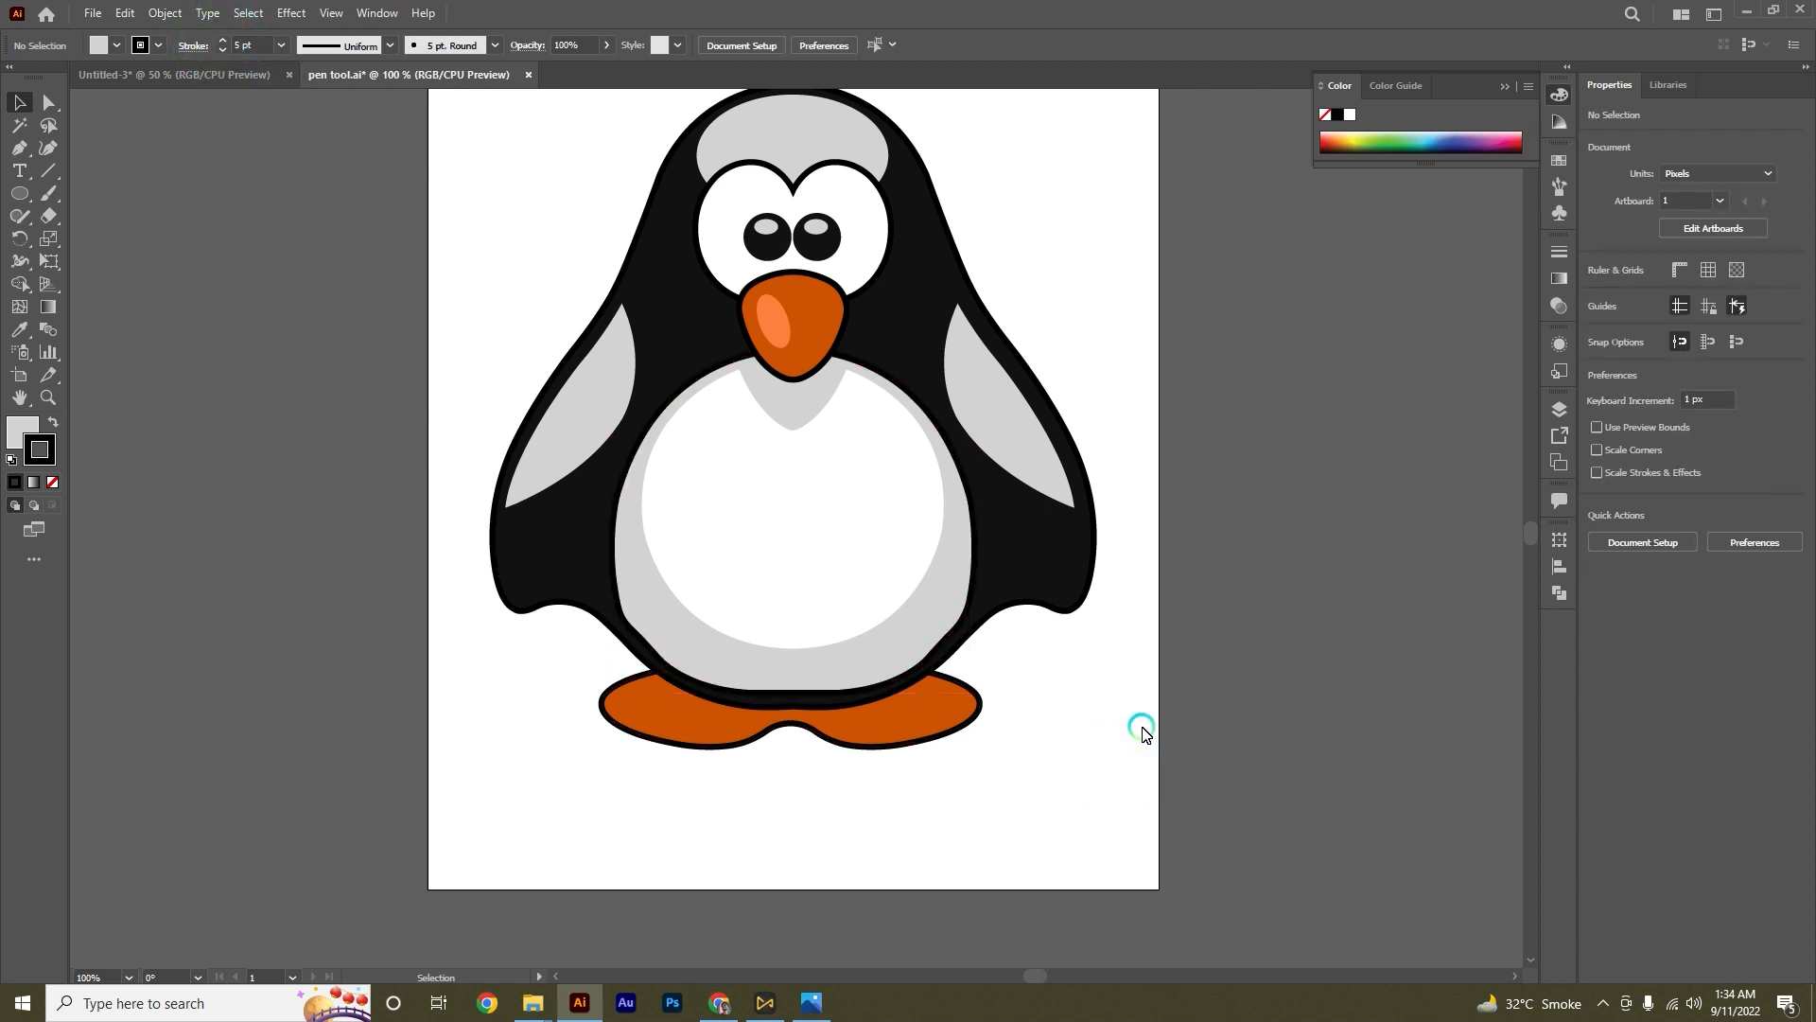
scroll(1142, 690, down, 1)
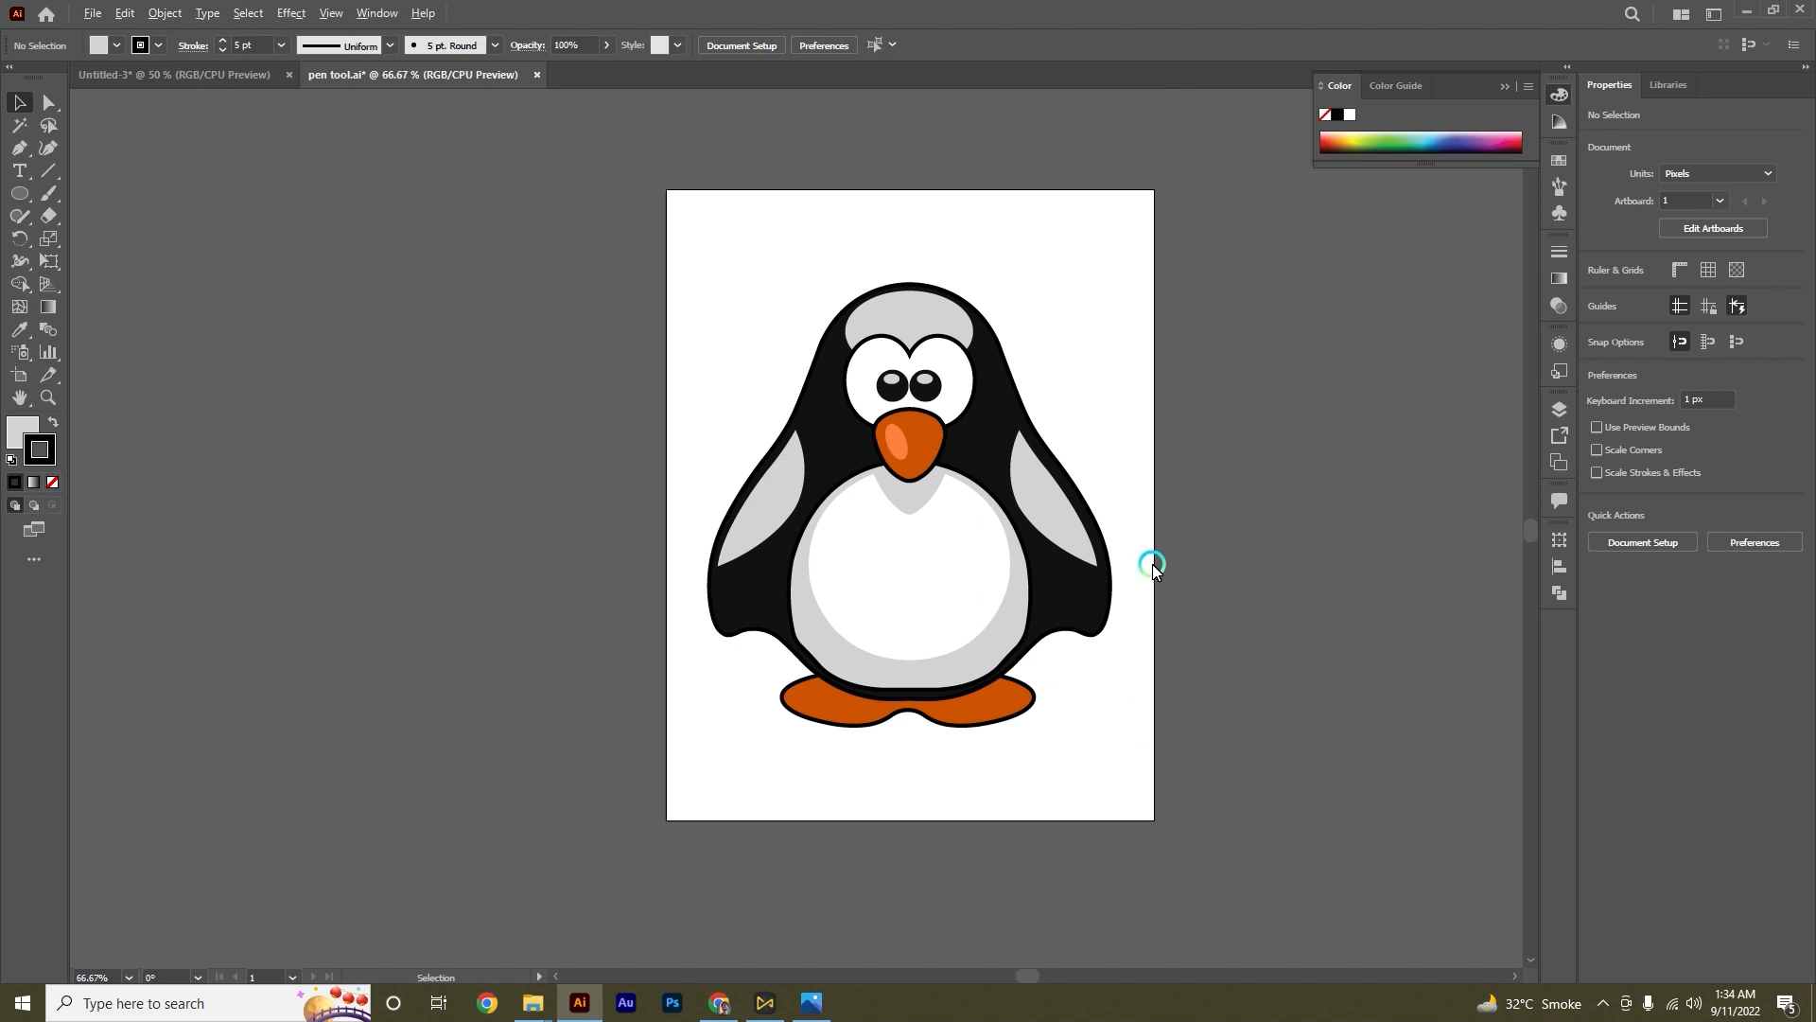
scroll(1152, 566, up, 1)
scroll(1152, 566, up, 2)
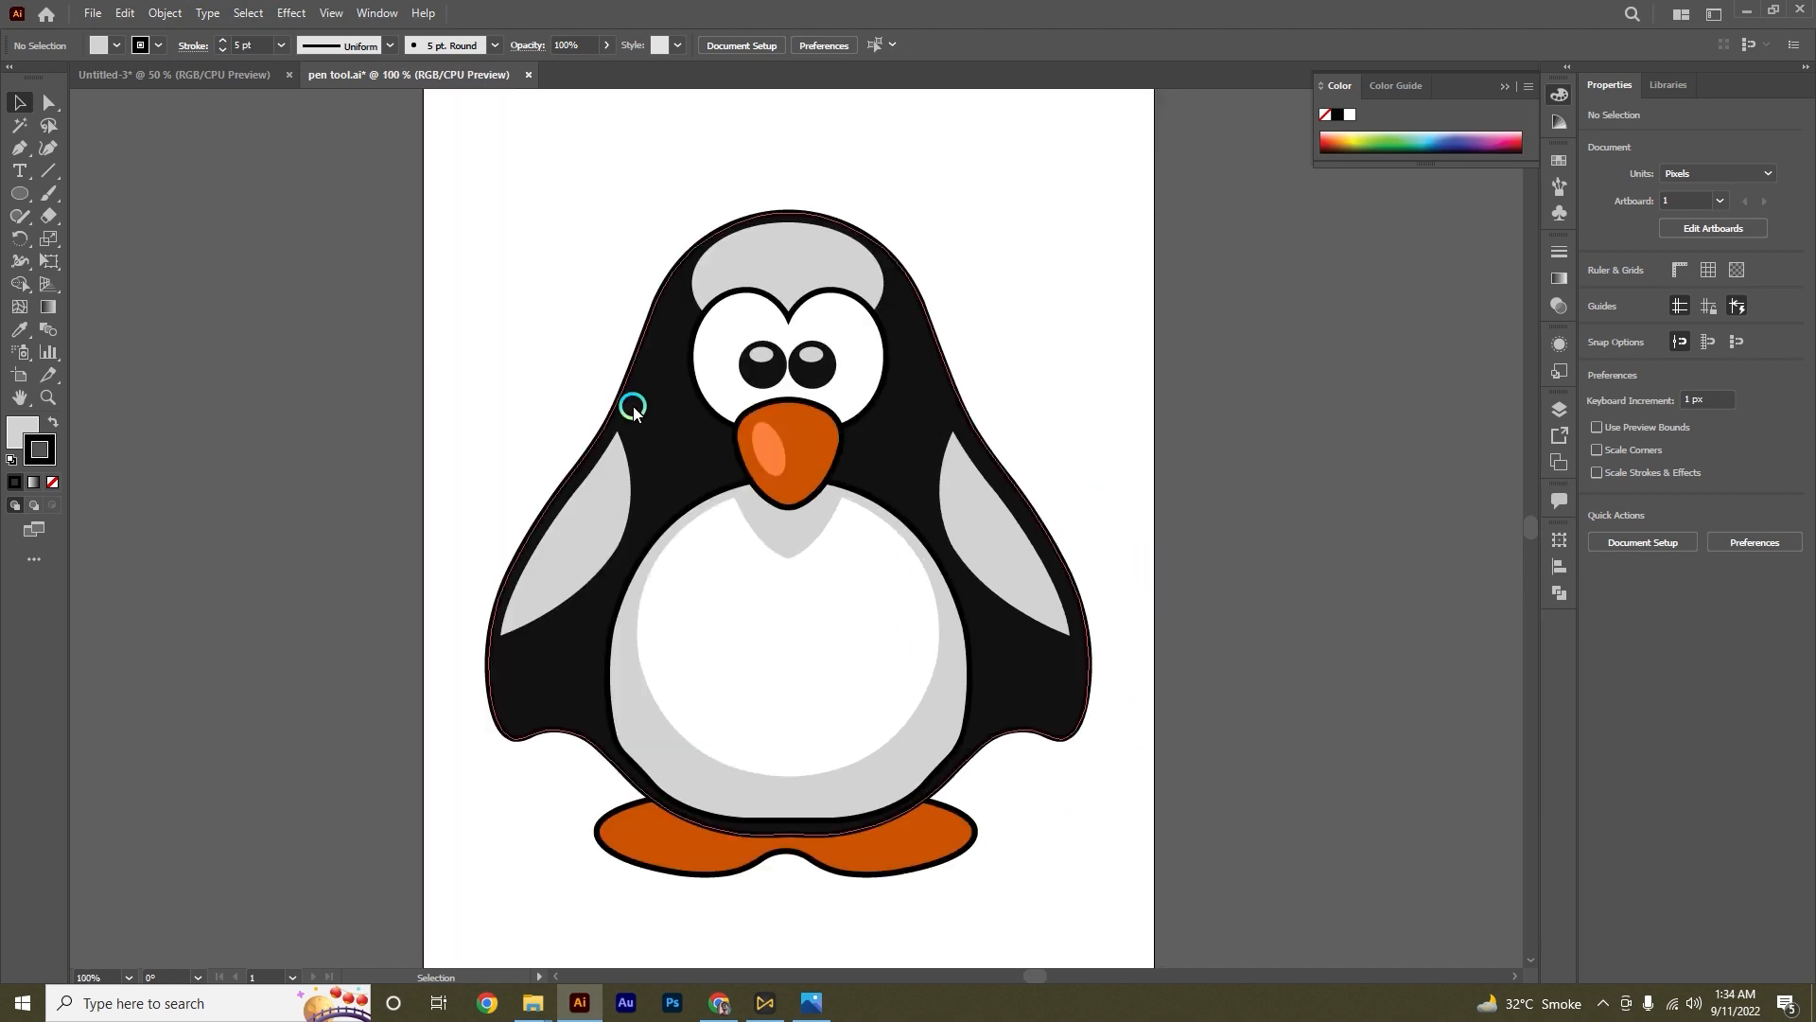